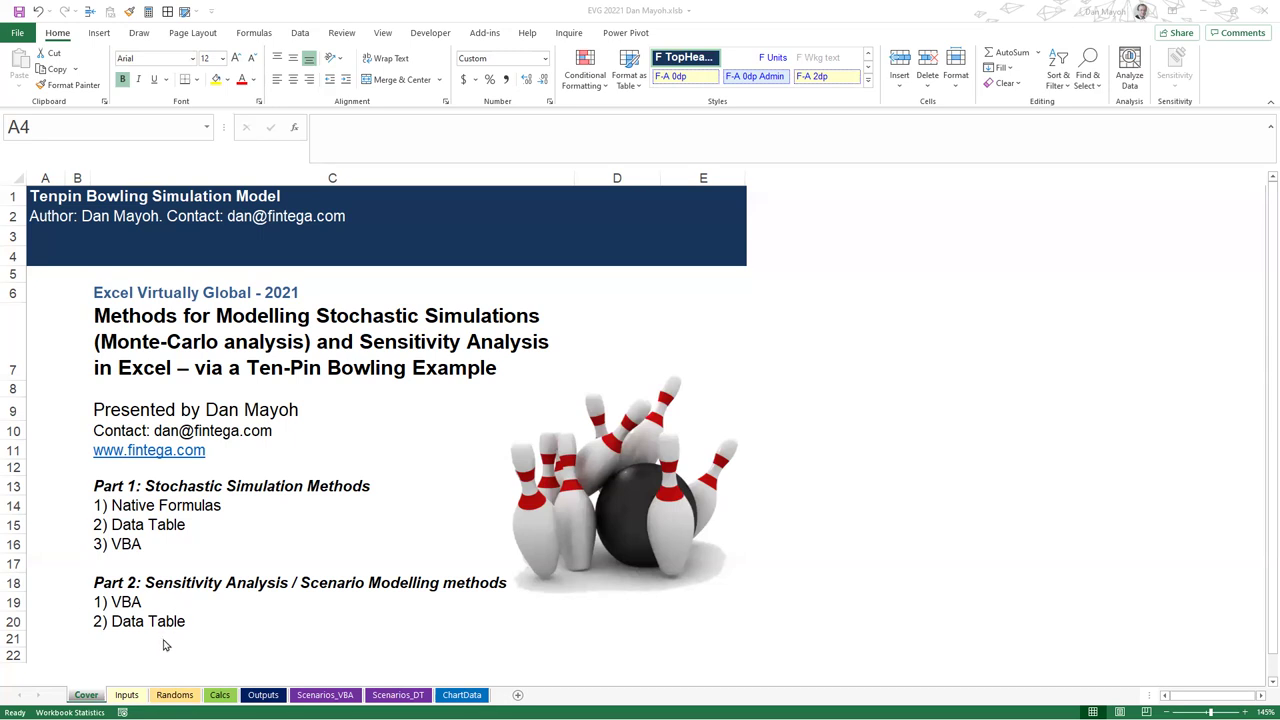
Open the Inputs sheet and examine the scenario chooser and the single-frame probability columns for the six cases
left_click(127, 695)
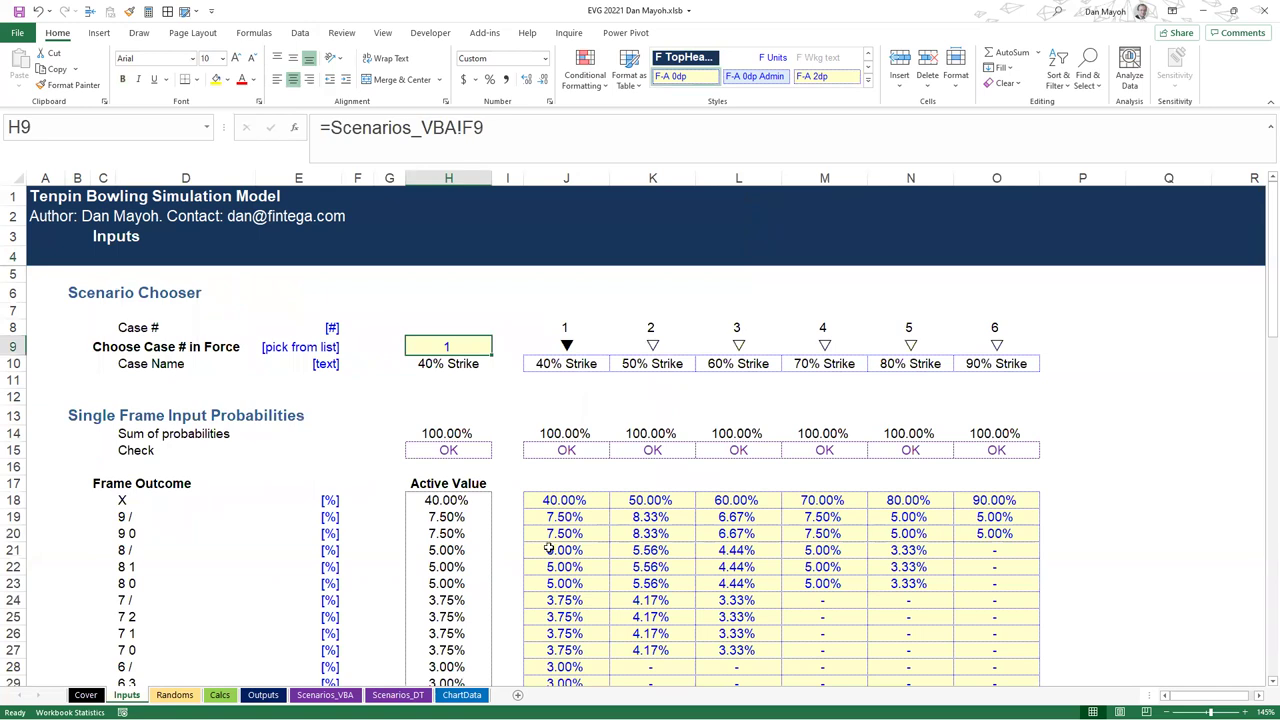
scroll(549, 547, "down", 2)
scroll(549, 547, "up", 2)
left_click(558, 518)
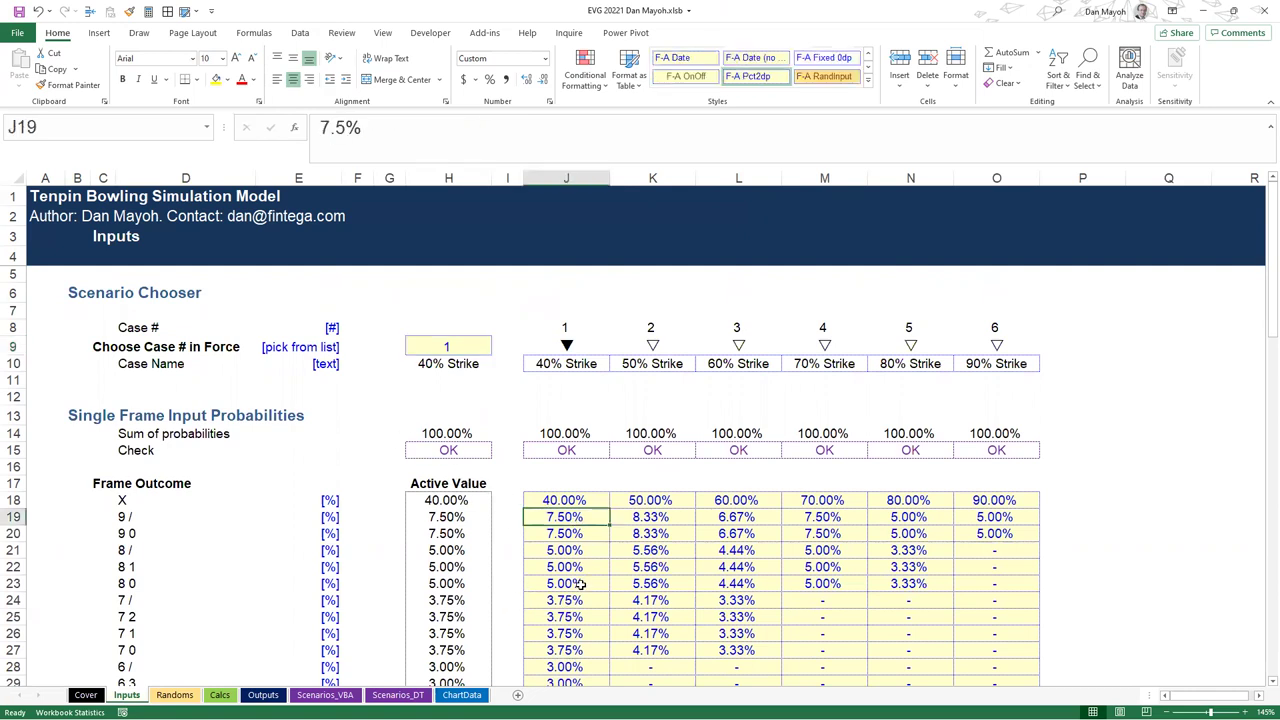
left_click(566, 179)
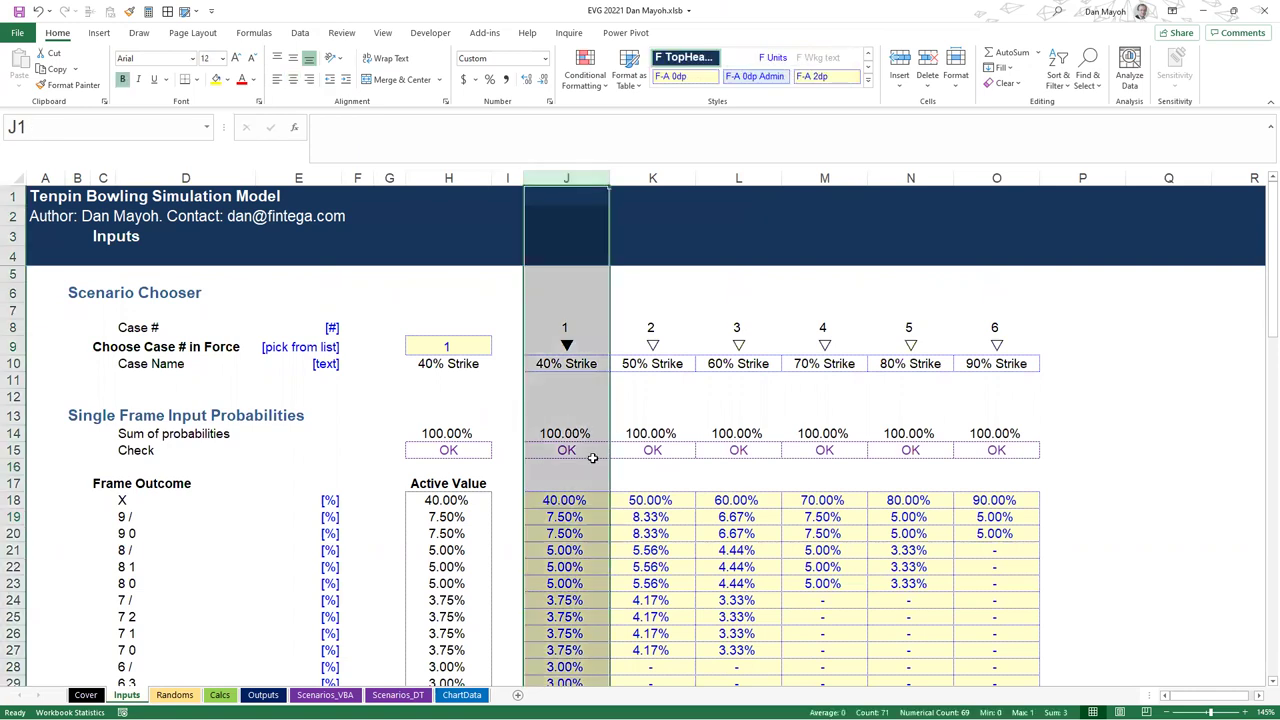
left_click(578, 533)
scroll(590, 535, "down", 3)
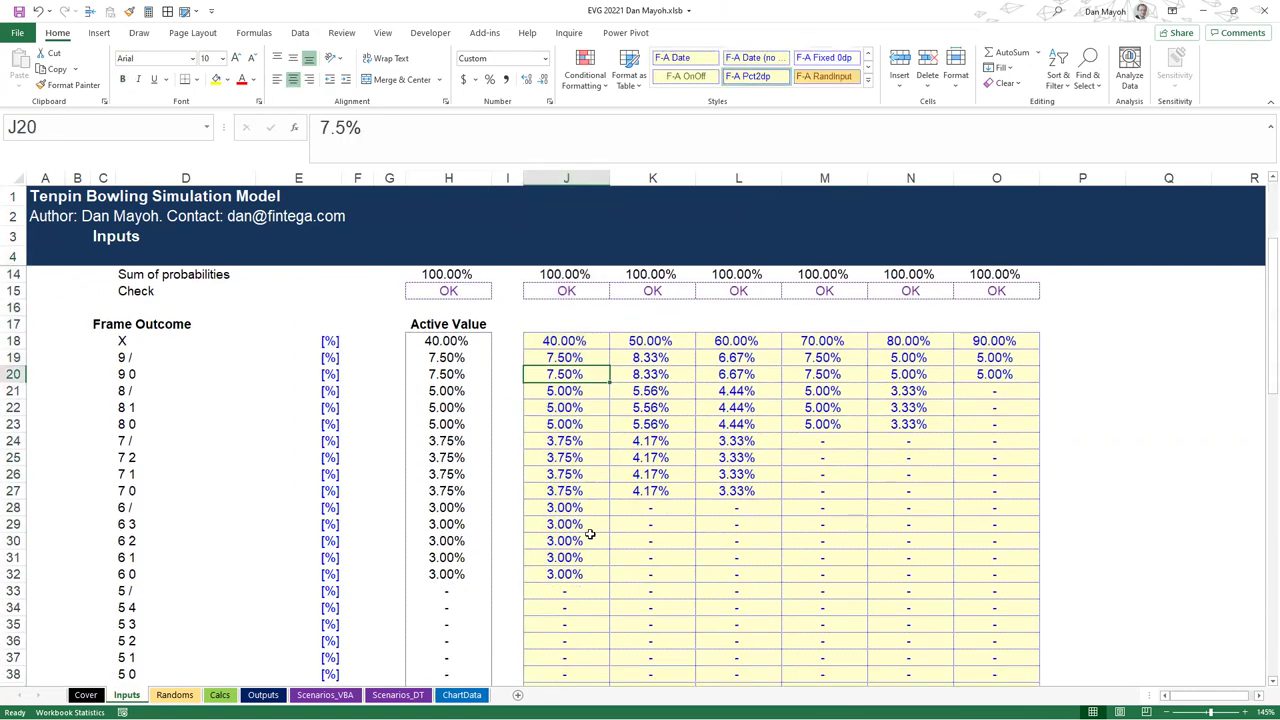
scroll(590, 535, "up", 3)
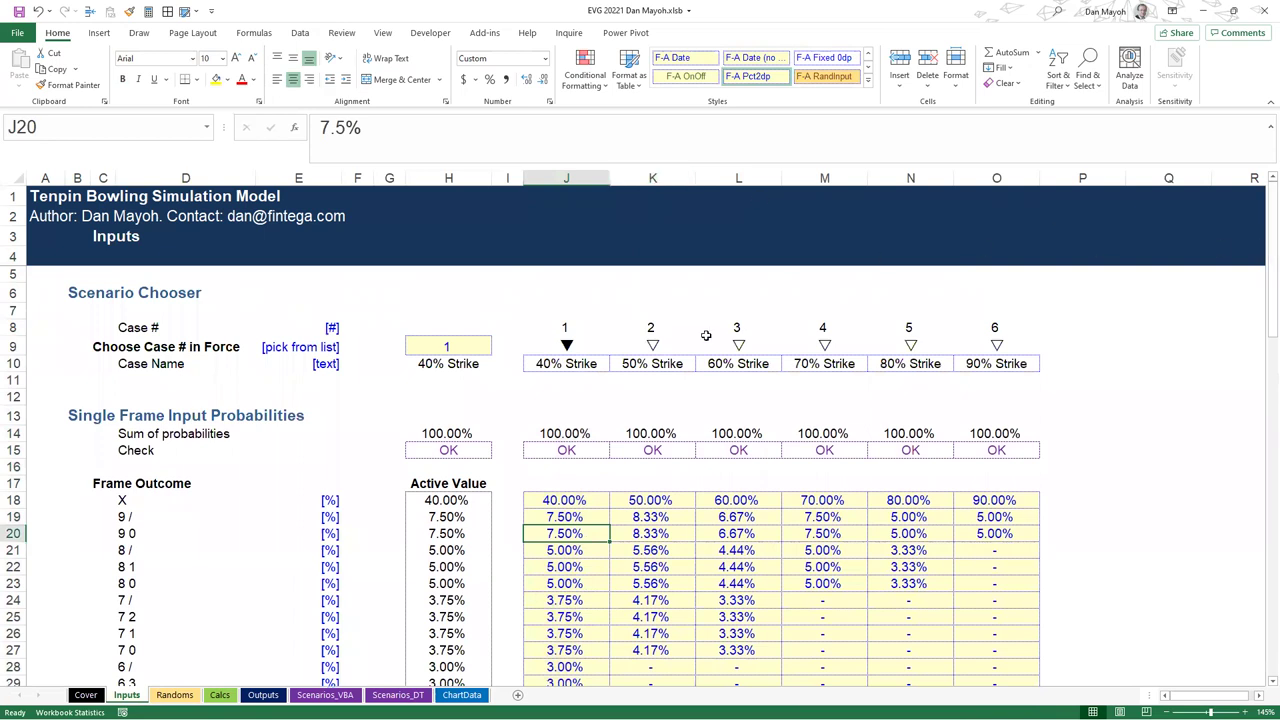
scroll(545, 591, "down", 2)
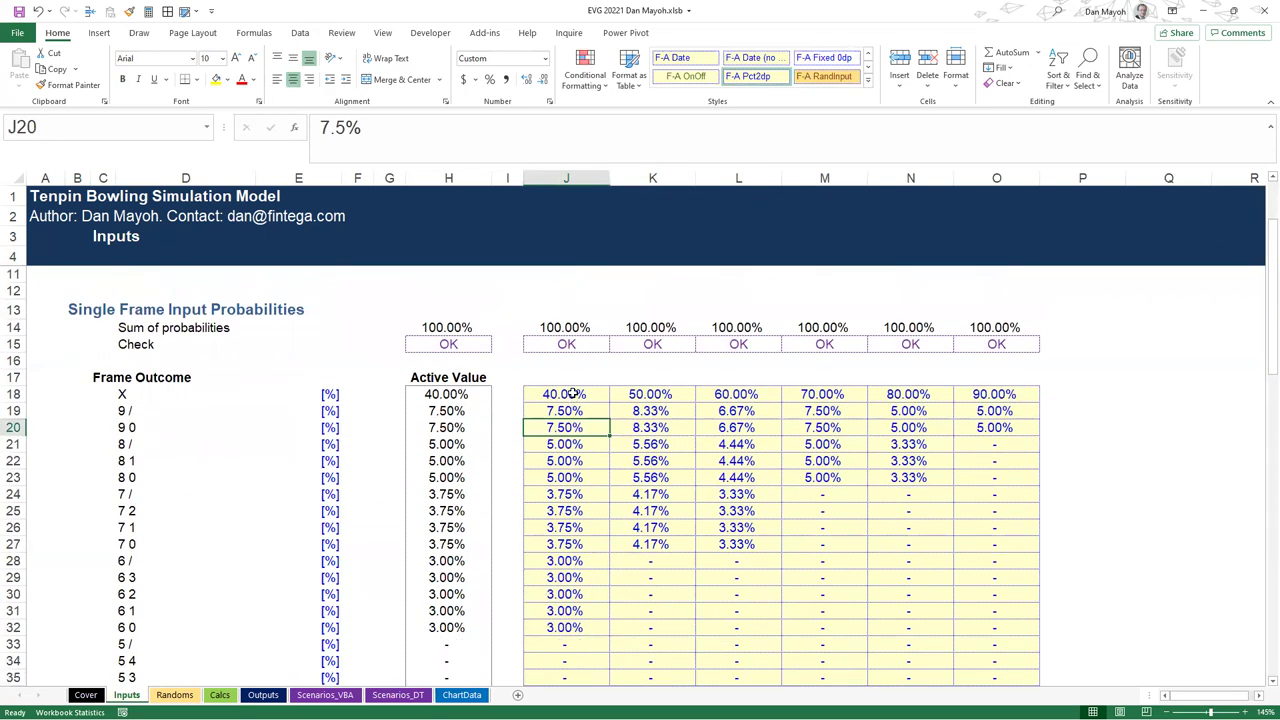
Examine the Frame Outcome list from the strike outcome X down to the final 0 0 outcome
left_click(132, 396)
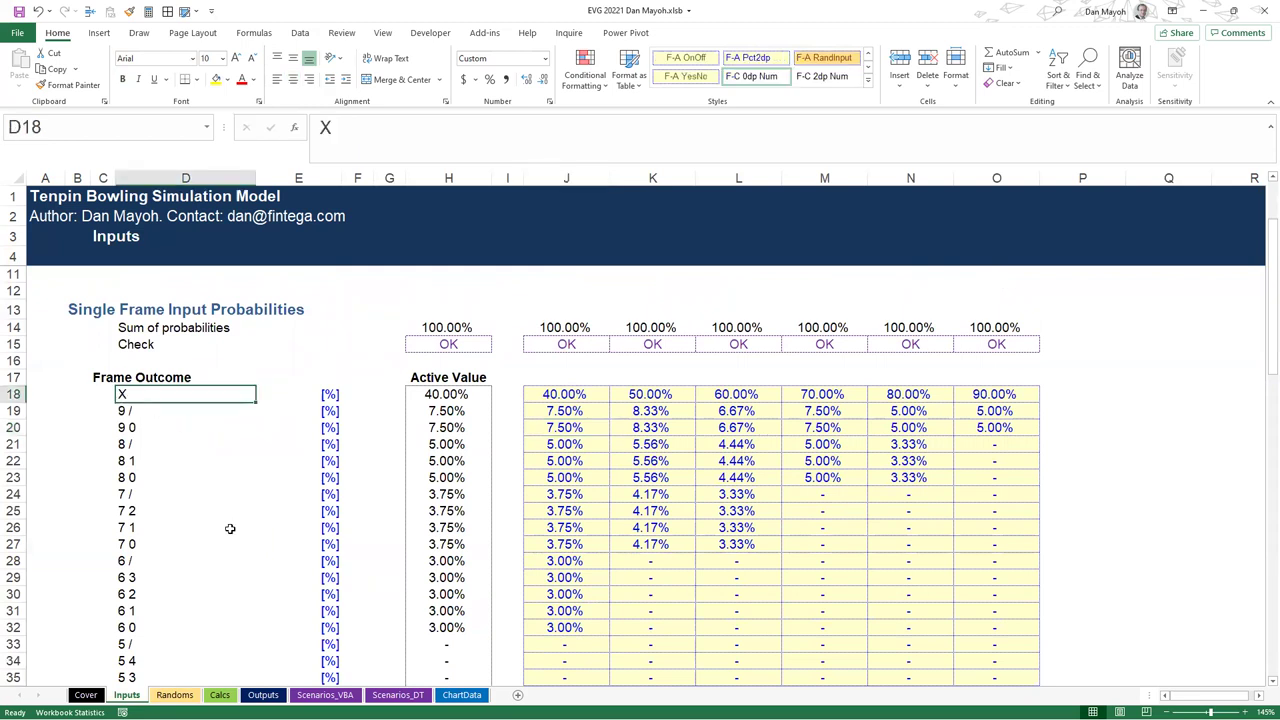
scroll(230, 528, "down", 1)
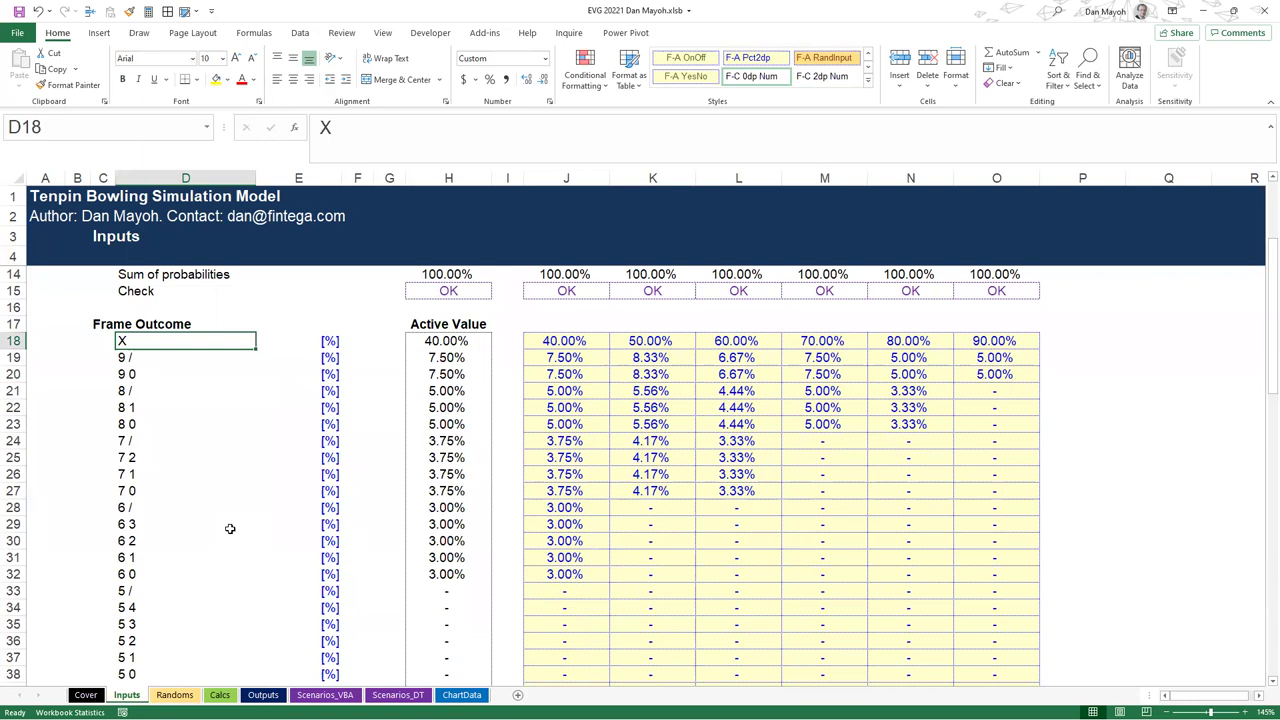
key("Down")
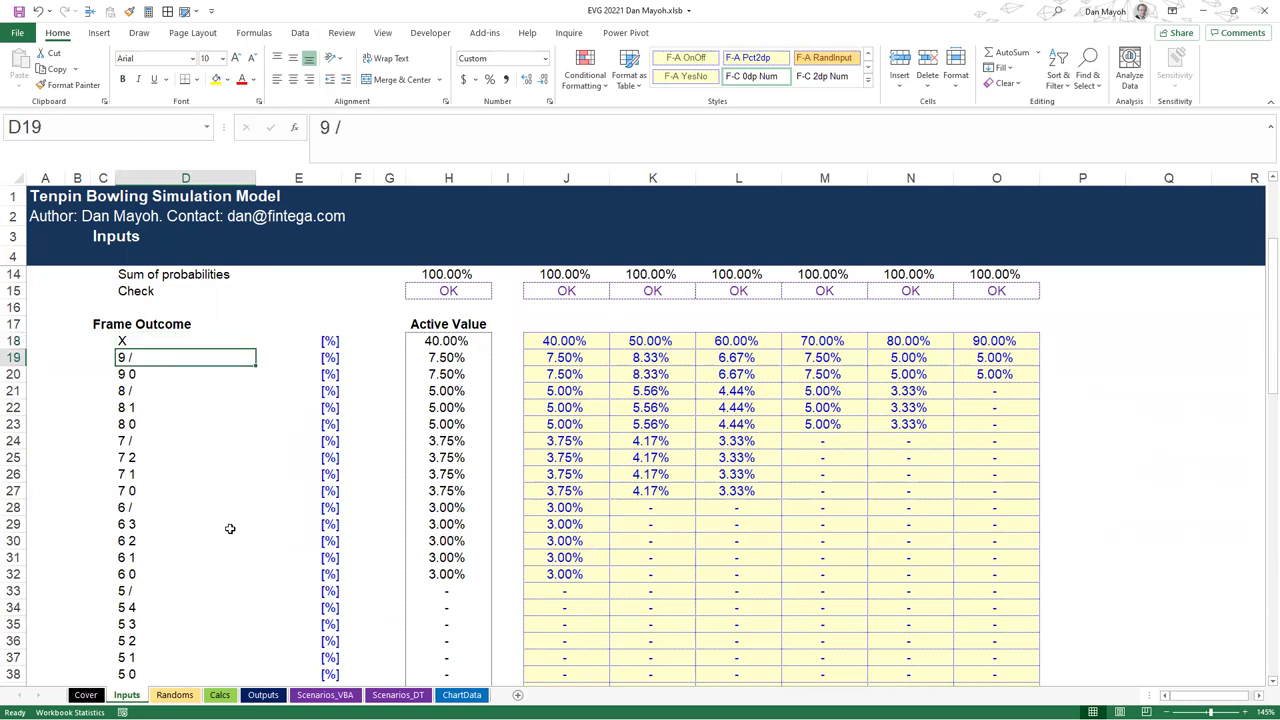
key("Down")
key("Down")
key("Down")
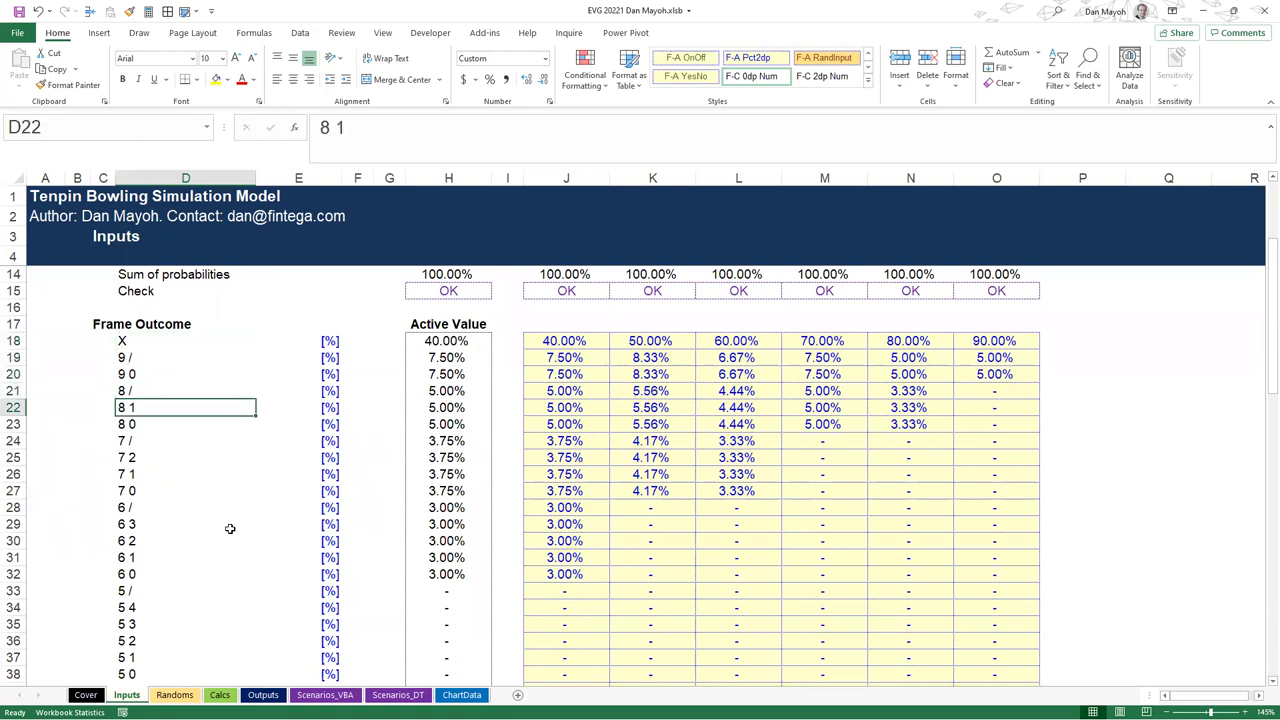
key("Down")
key("ctrl+Down")
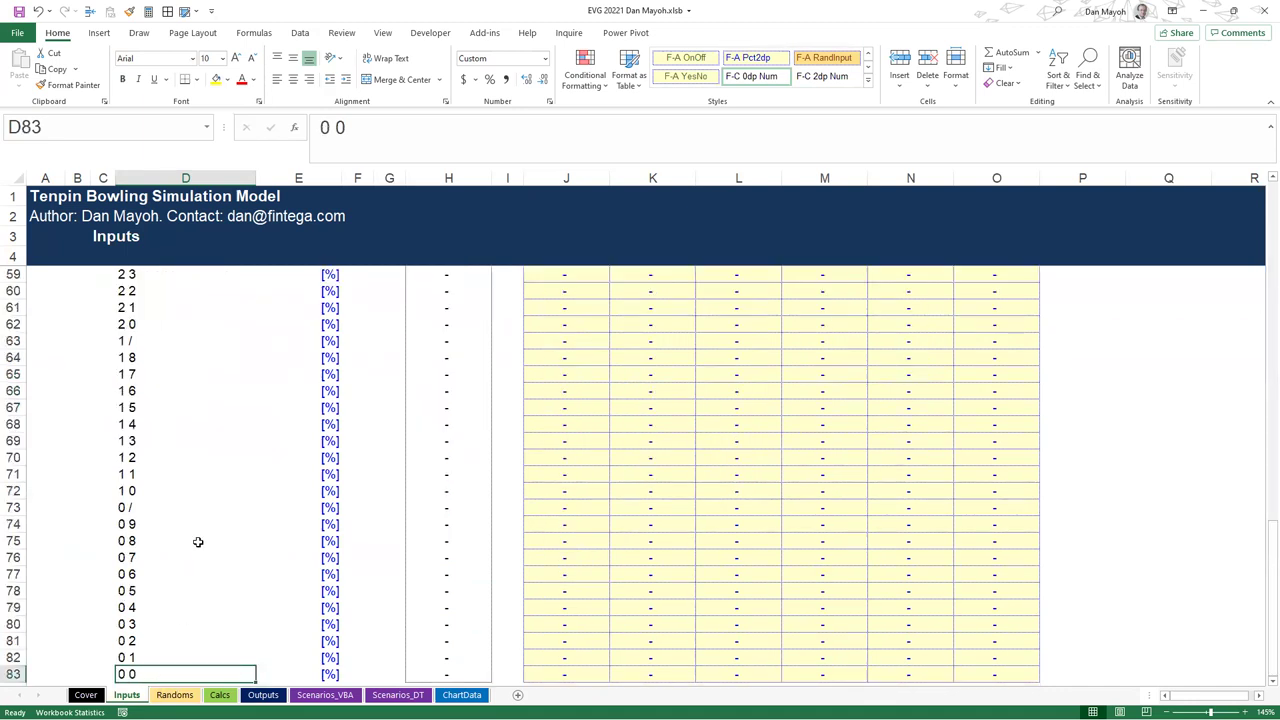
scroll(198, 542, "up", 1)
left_click(132, 392)
left_click(125, 561)
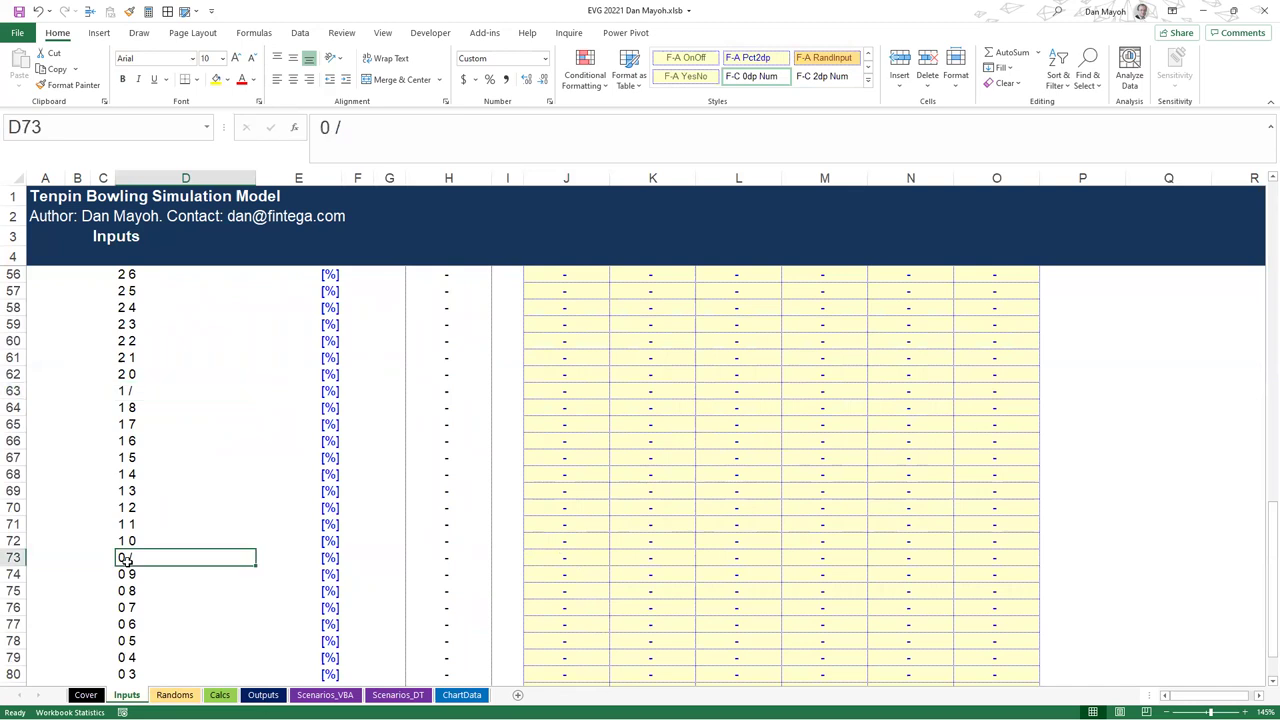
Examine the sum-of-probabilities formula for the 40% Strike case together with the probabilities beneath it
left_click(580, 461)
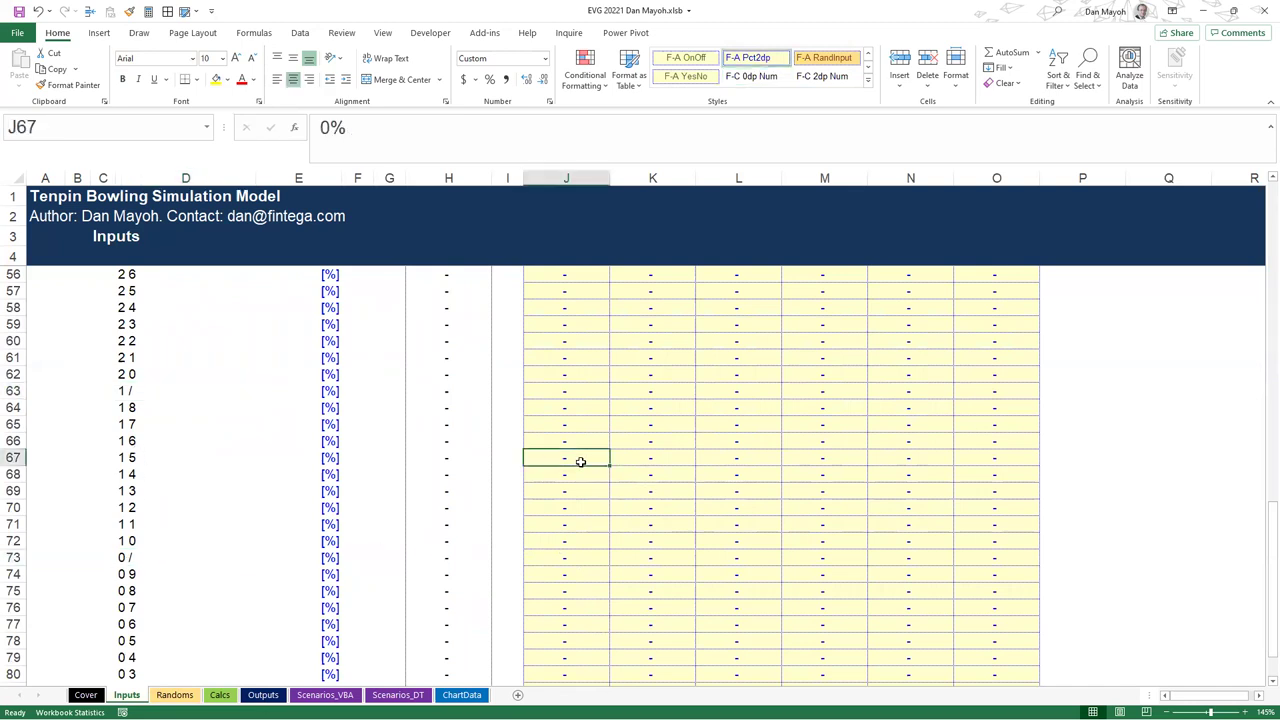
key("ctrl+Up")
scroll(571, 457, "up", 3)
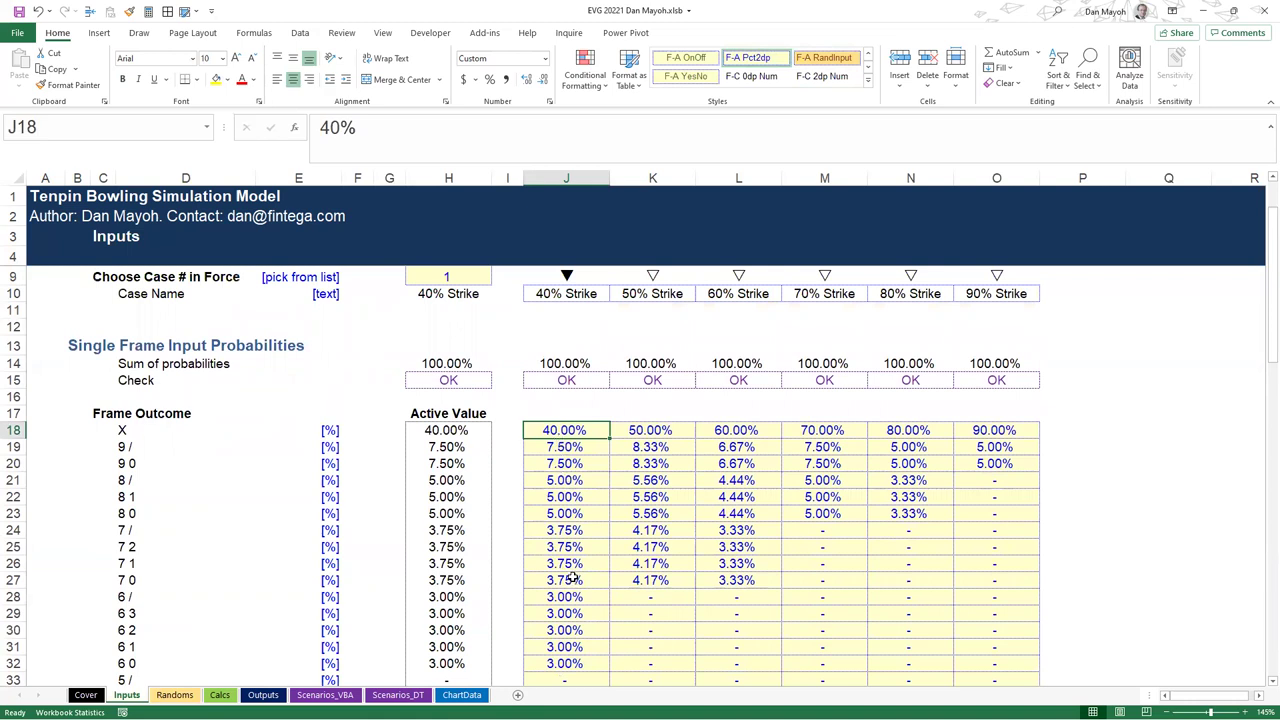
scroll(572, 576, "up", 2)
left_click(560, 433)
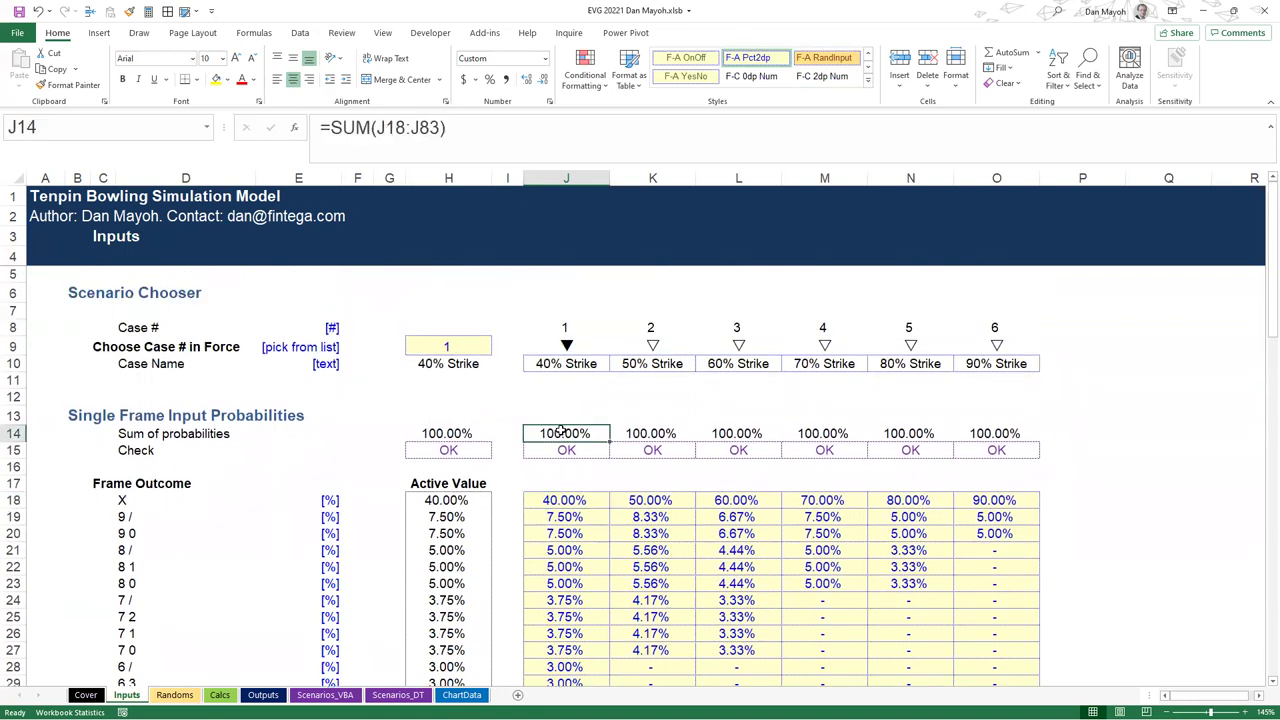
left_click(566, 500)
scroll(540, 550, "down", 3)
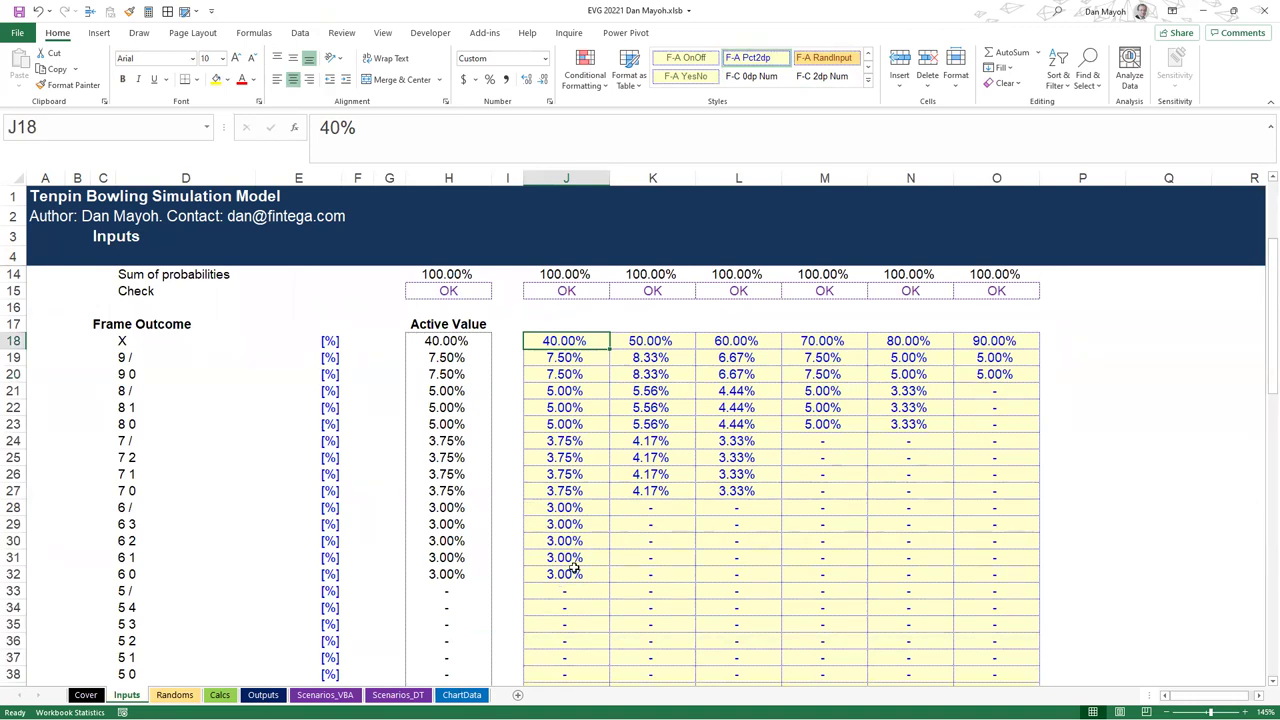
scroll(570, 560, "up", 3)
scroll(565, 595, "down", 2)
scroll(565, 598, "up", 2)
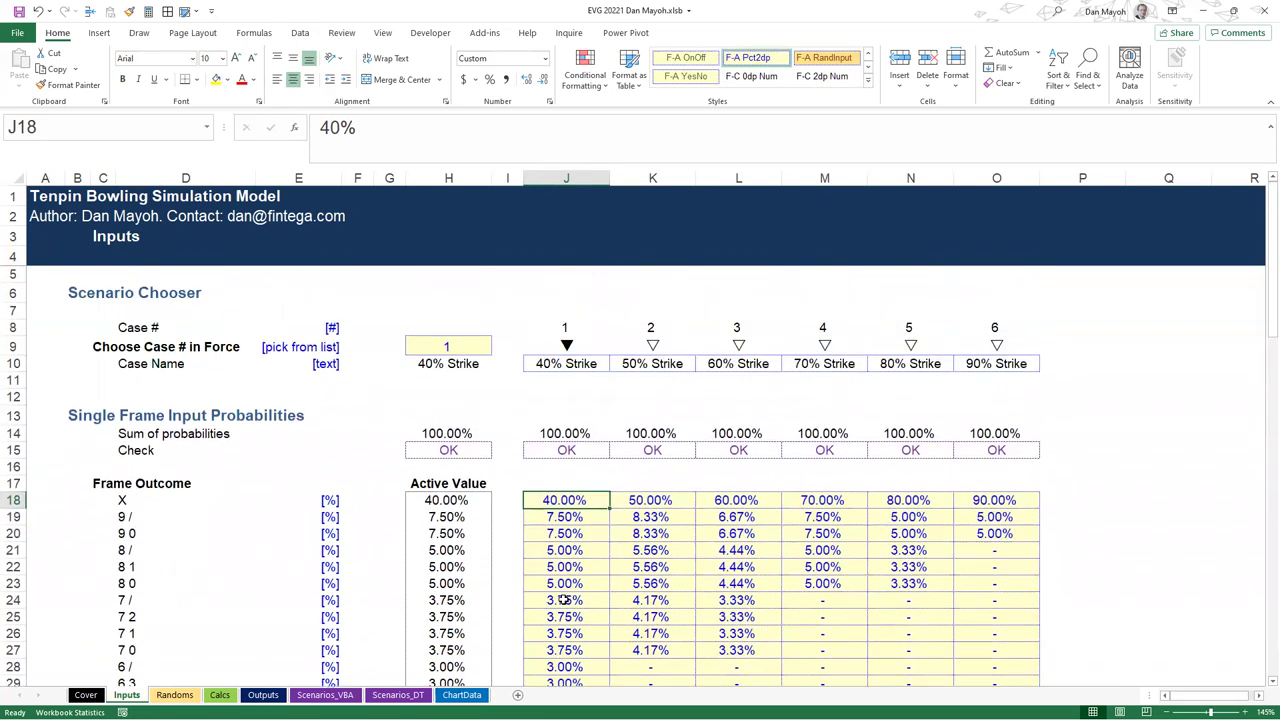
scroll(565, 600, "down", 1)
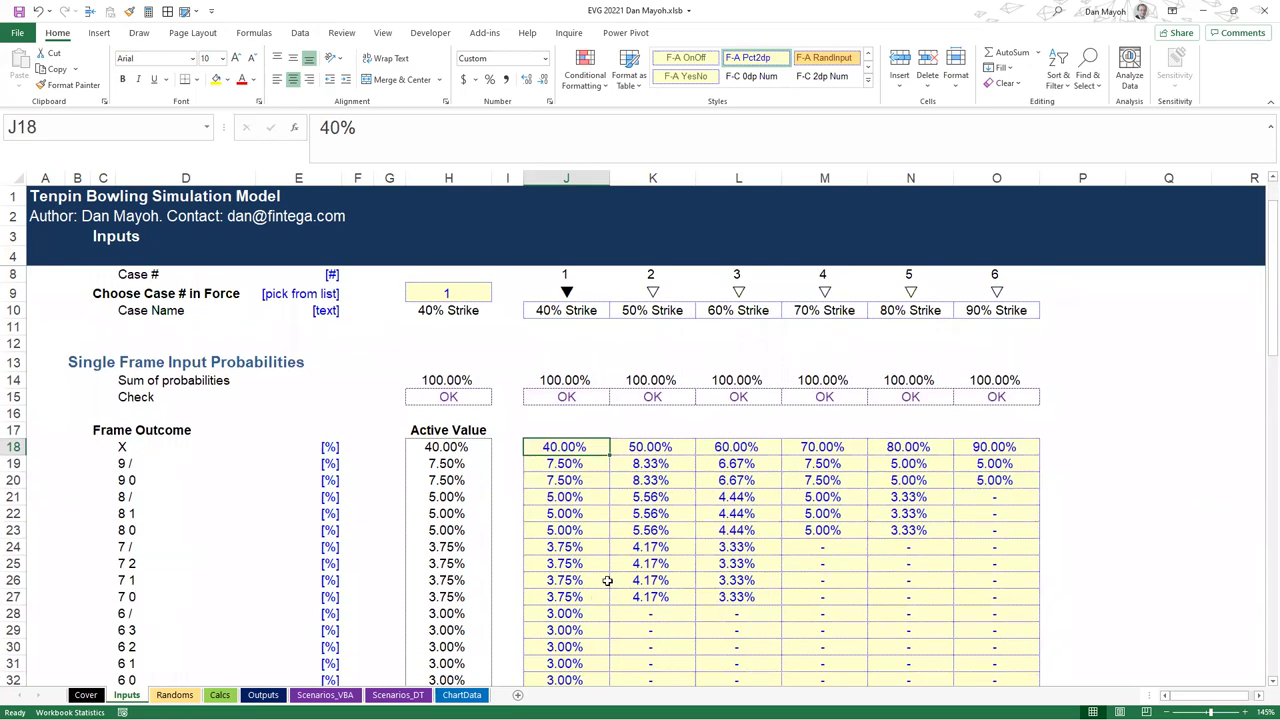
scroll(605, 582, "down", 1)
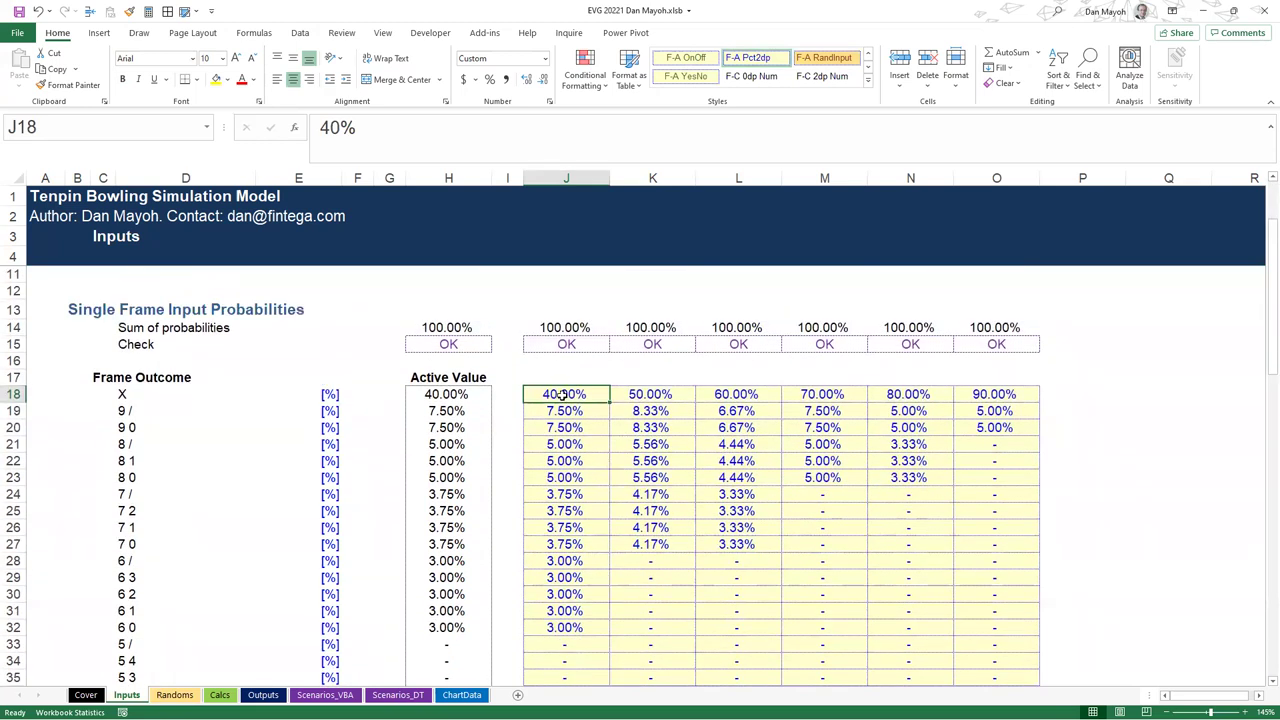
Inspect how the 40% Strike case's probabilities are distributed over the outcomes from X to 6 0, checking ranges and individual cells
left_click_drag(565, 397, 562, 628)
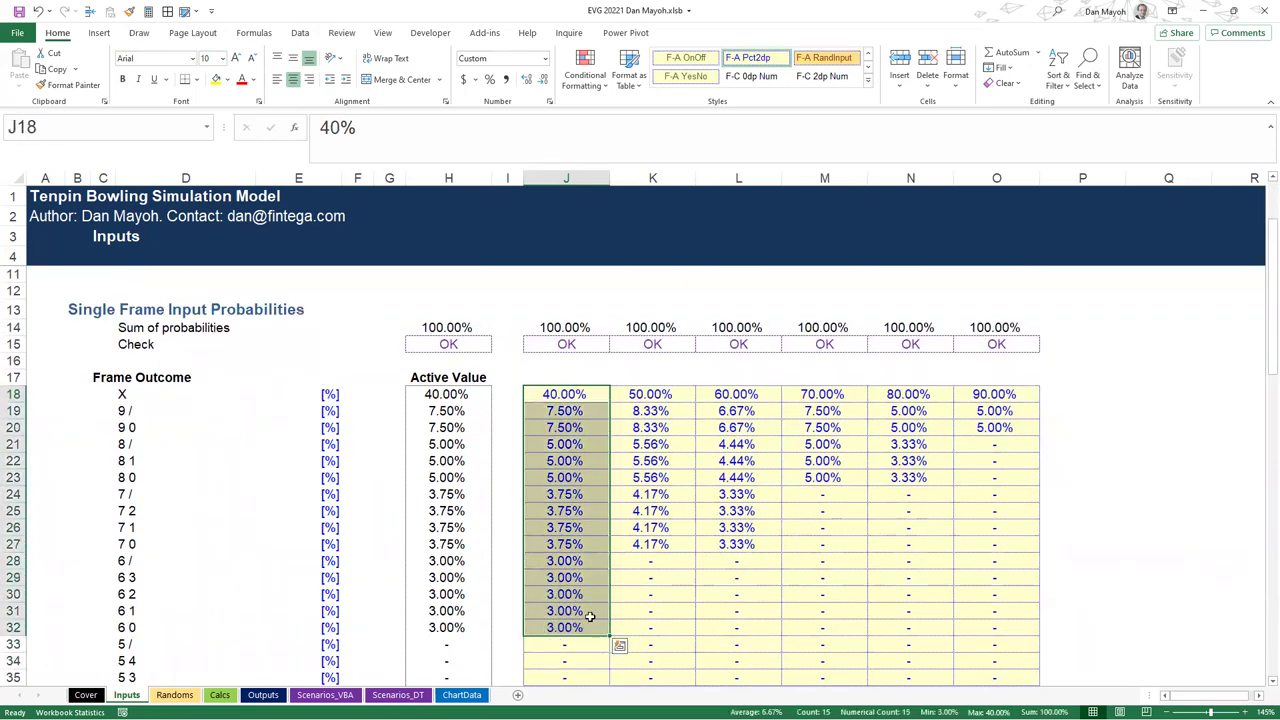
left_click(578, 397)
scroll(586, 452, "up", 2)
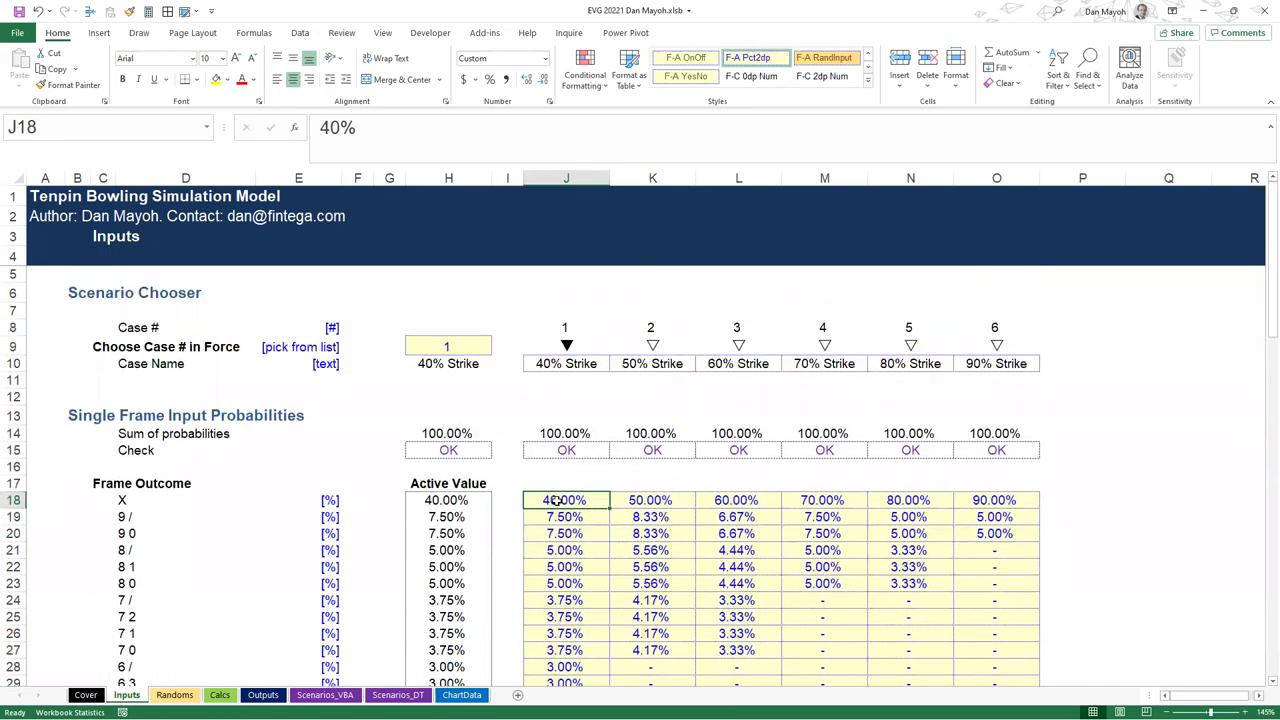
scroll(562, 500, "down", 2)
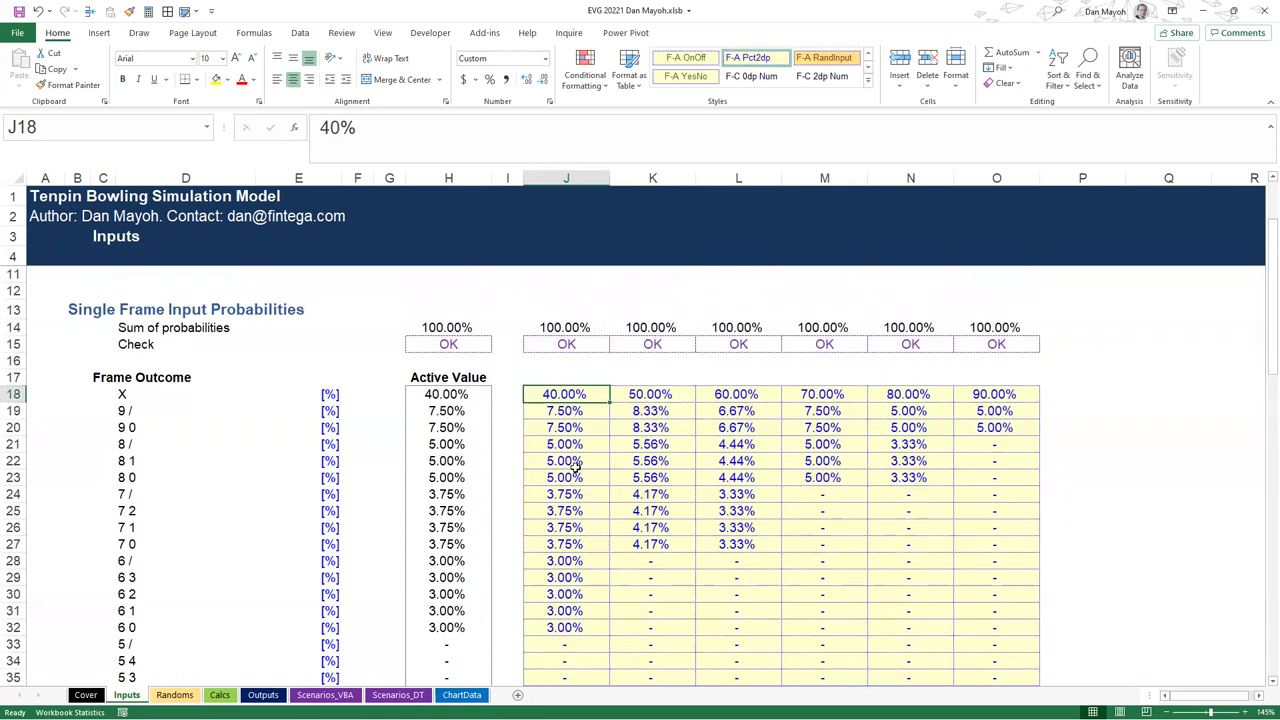
left_click(562, 414)
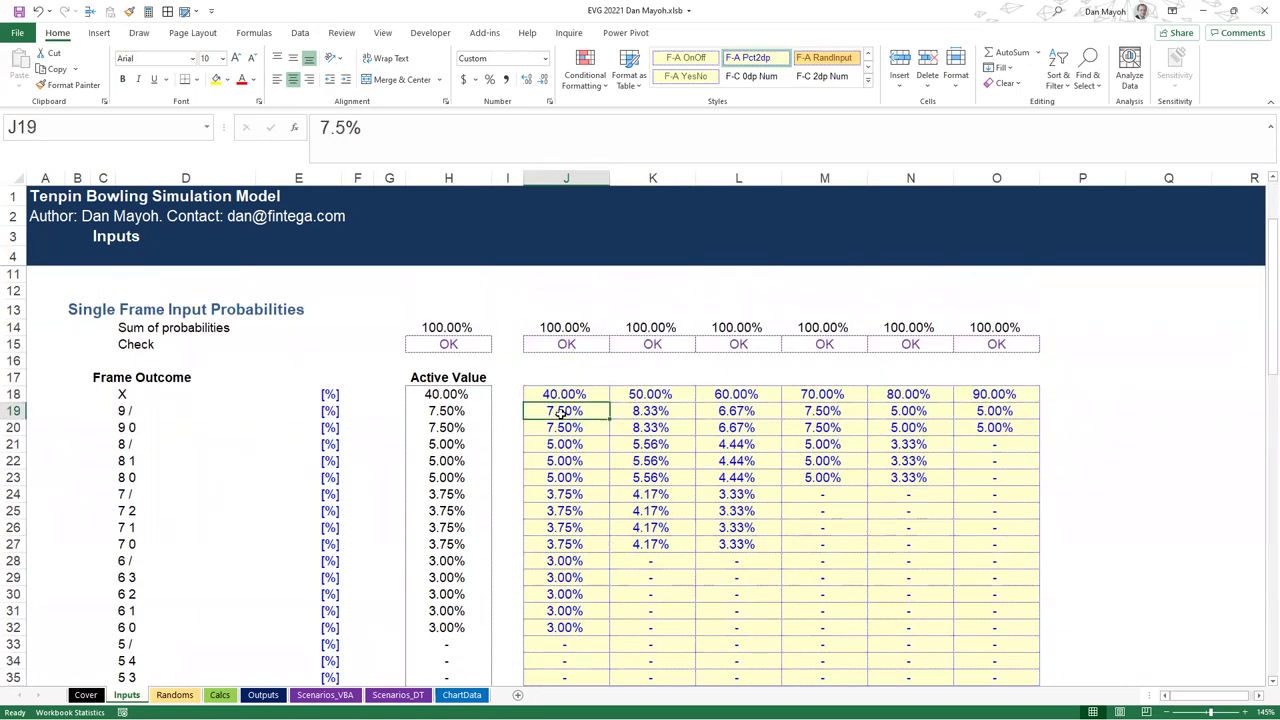
left_click(558, 612)
left_click_drag(560, 627, 575, 563)
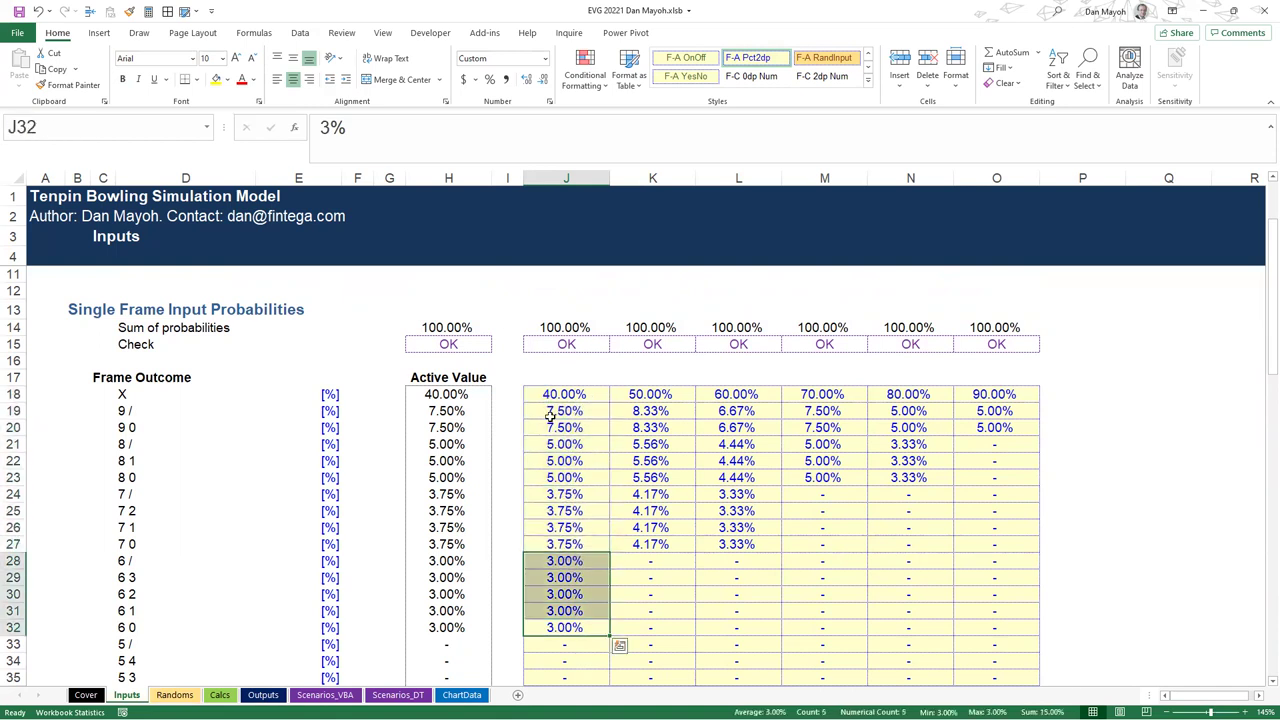
left_click_drag(558, 411, 578, 548)
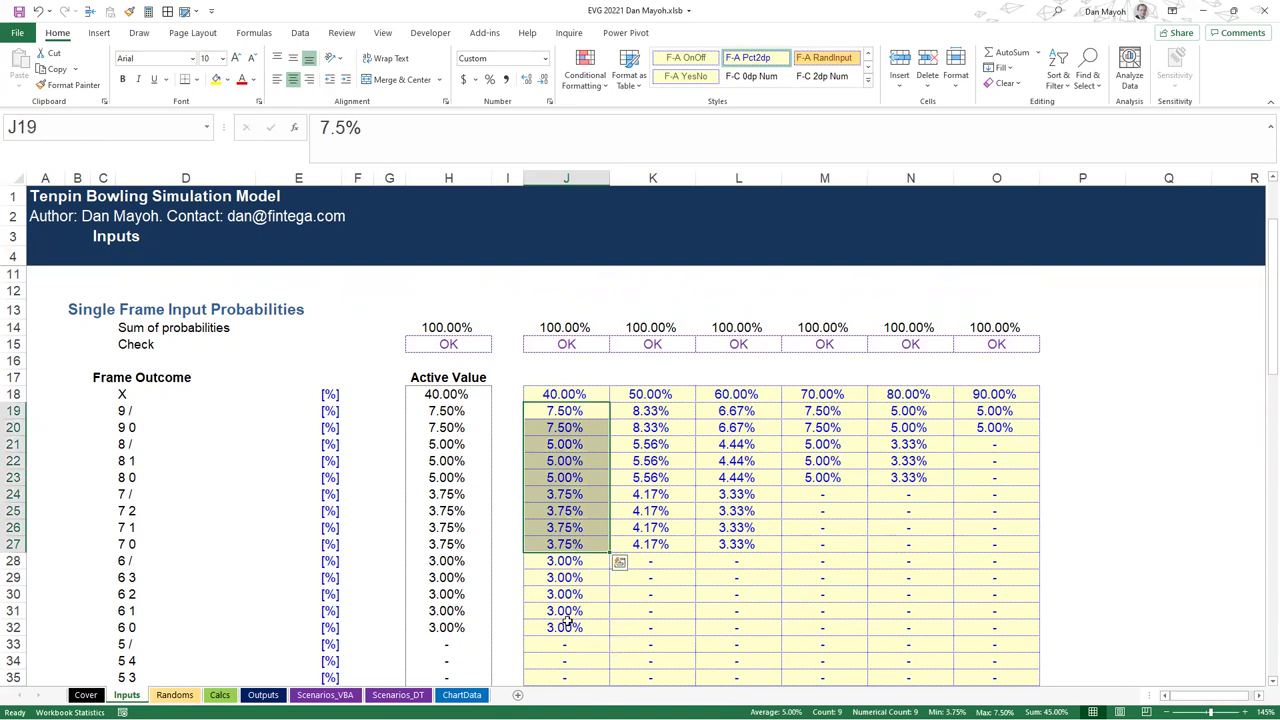
left_click(563, 612)
left_click(575, 412)
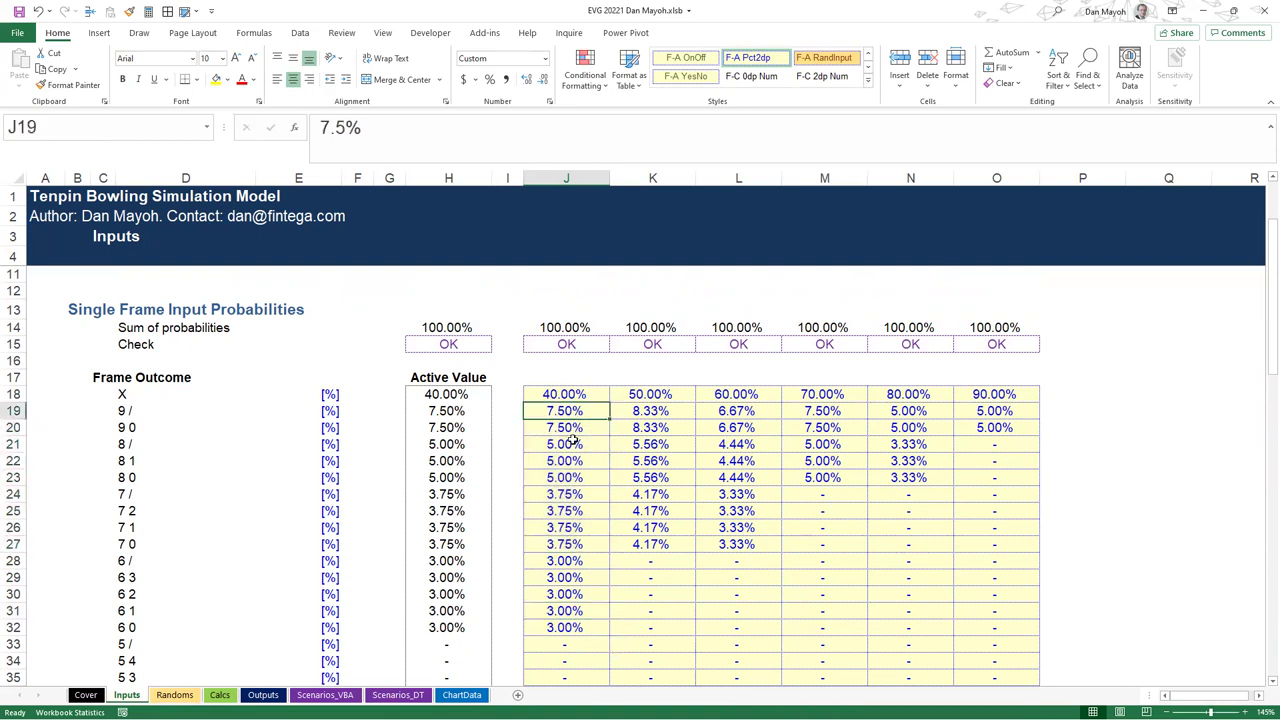
left_click(573, 430)
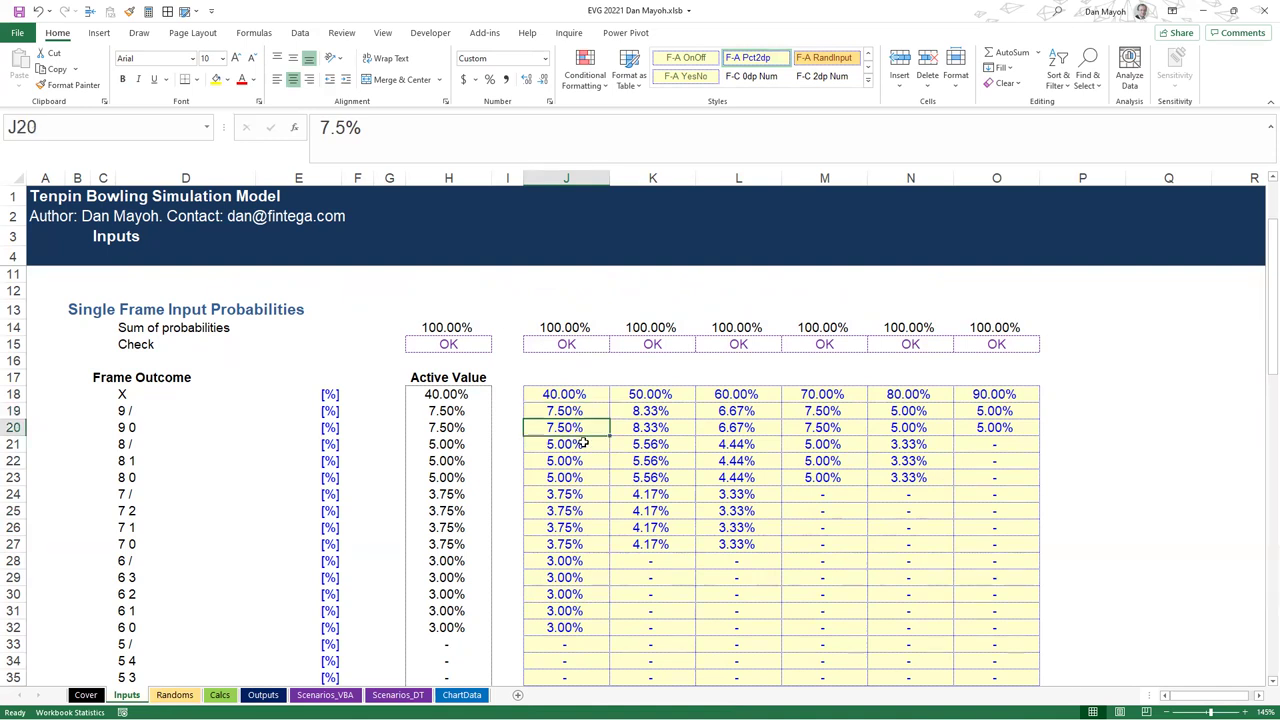
left_click_drag(559, 628, 570, 432)
key("ctrl+Up")
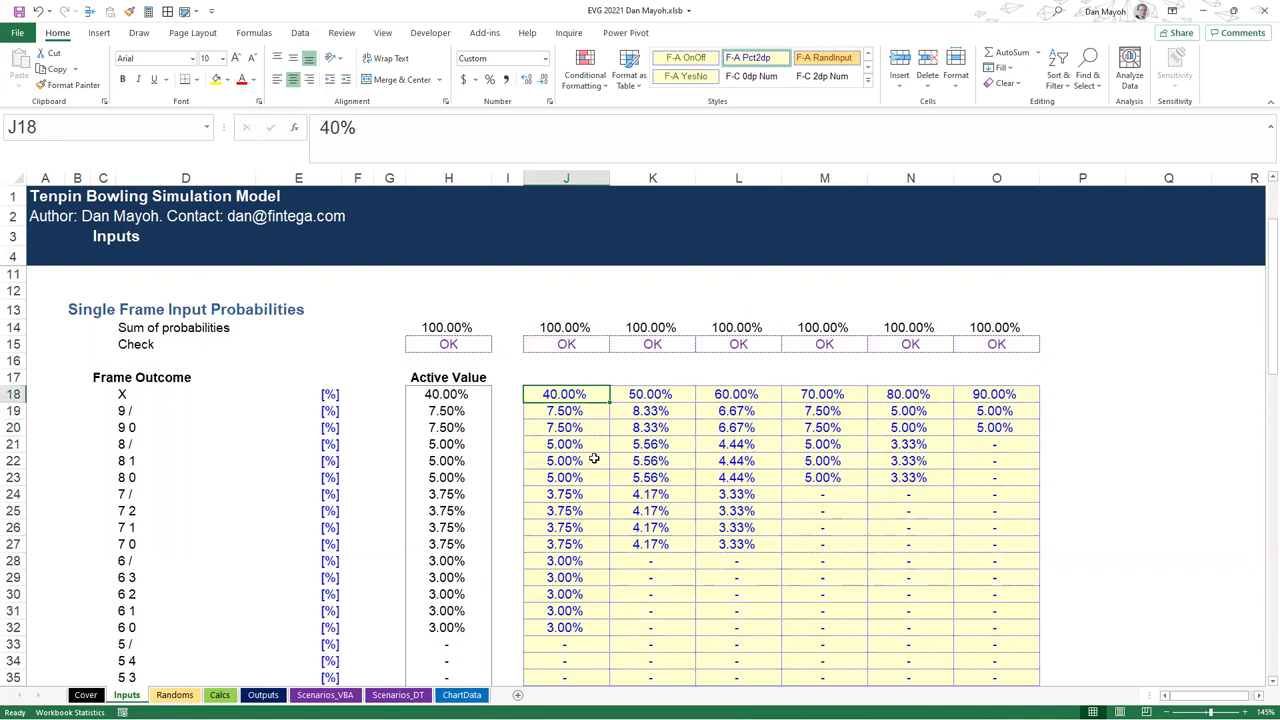
left_click(594, 459)
left_click(554, 401)
left_click(565, 478)
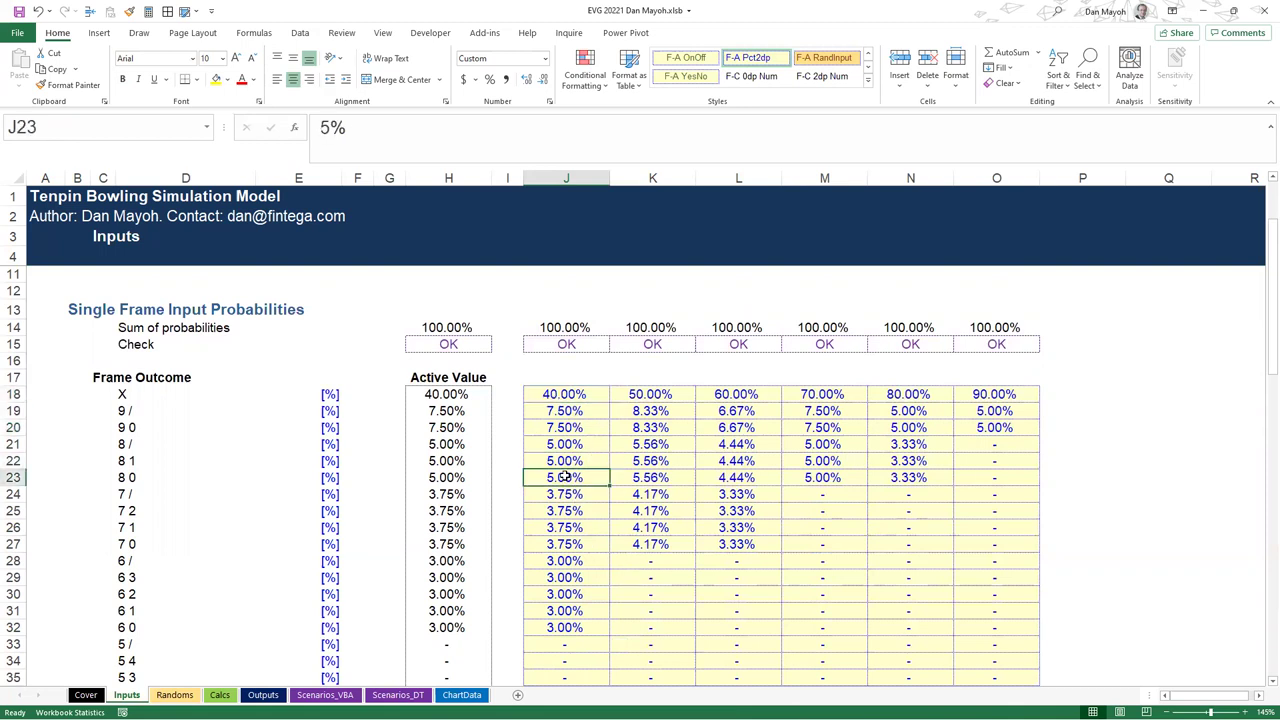
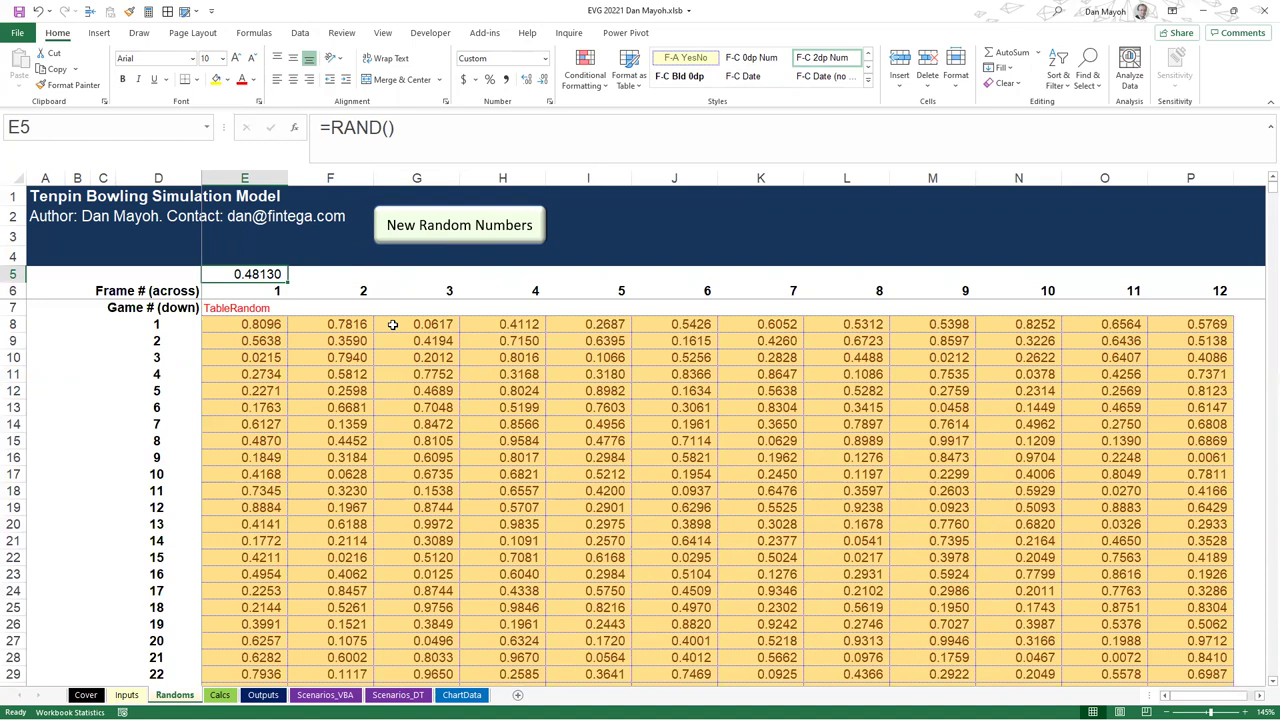
Clear the trial random-number formula from cell E5 on the Randoms sheet
key("Delete")
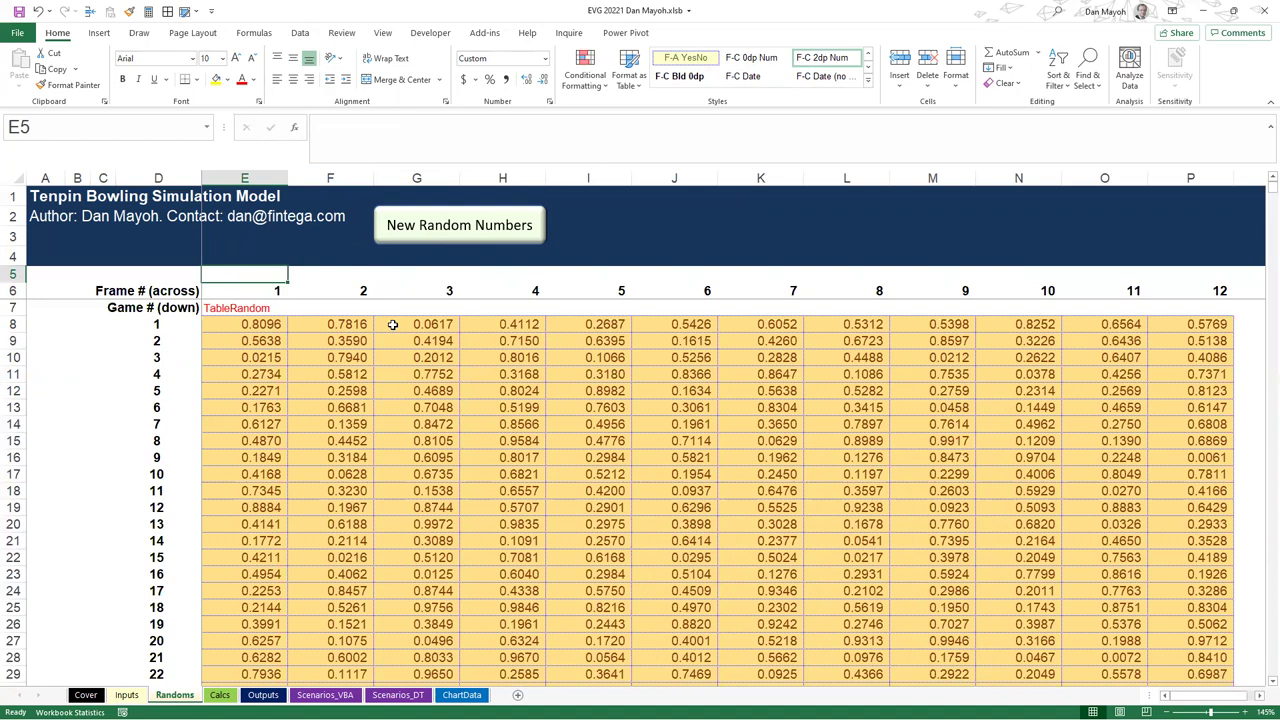
mouse_move(264, 324)
left_mouse_down()
mouse_move(577, 485)
mouse_move(737, 531)
mouse_move(530, 458)
mouse_move(261, 339)
mouse_move(257, 322)
left_mouse_up()
left_click(250, 355)
Fill the entire TableRandom range, starting at cell E8, with the formula =RAND()
left_click(252, 322)
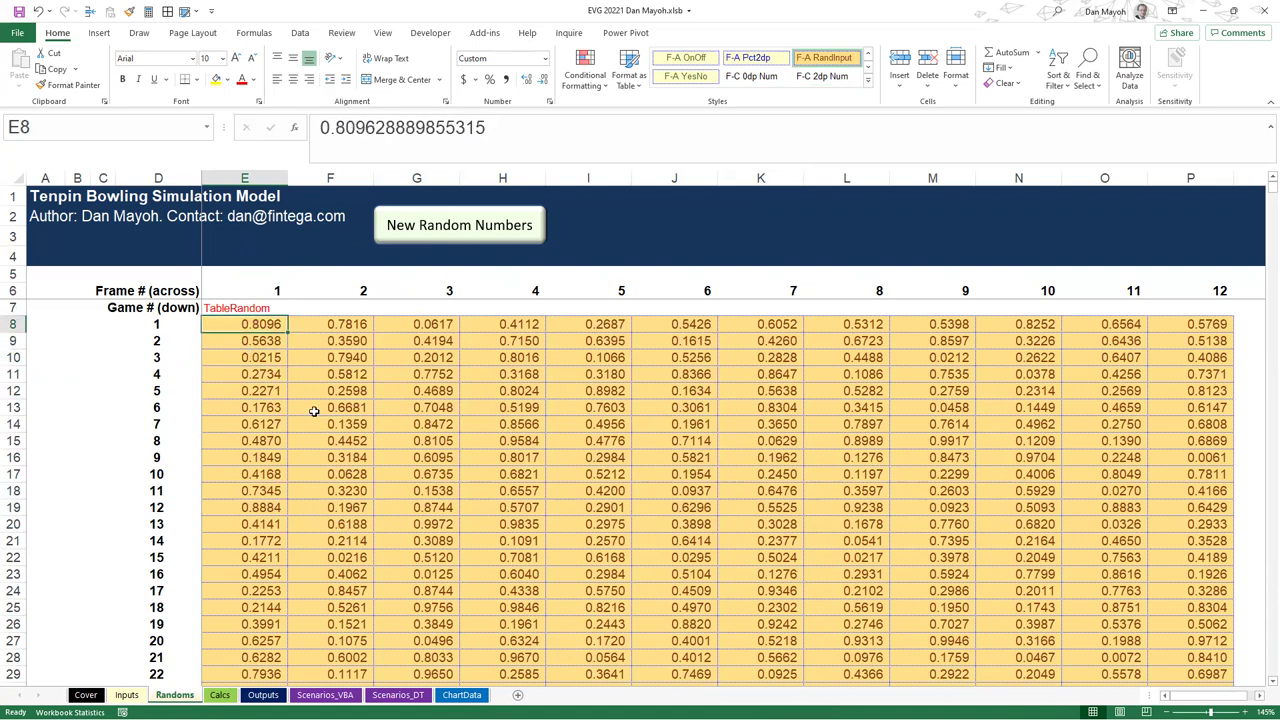
key("ctrl+shift+Down")
key("ctrl+shift+Right")
type("=rand()")
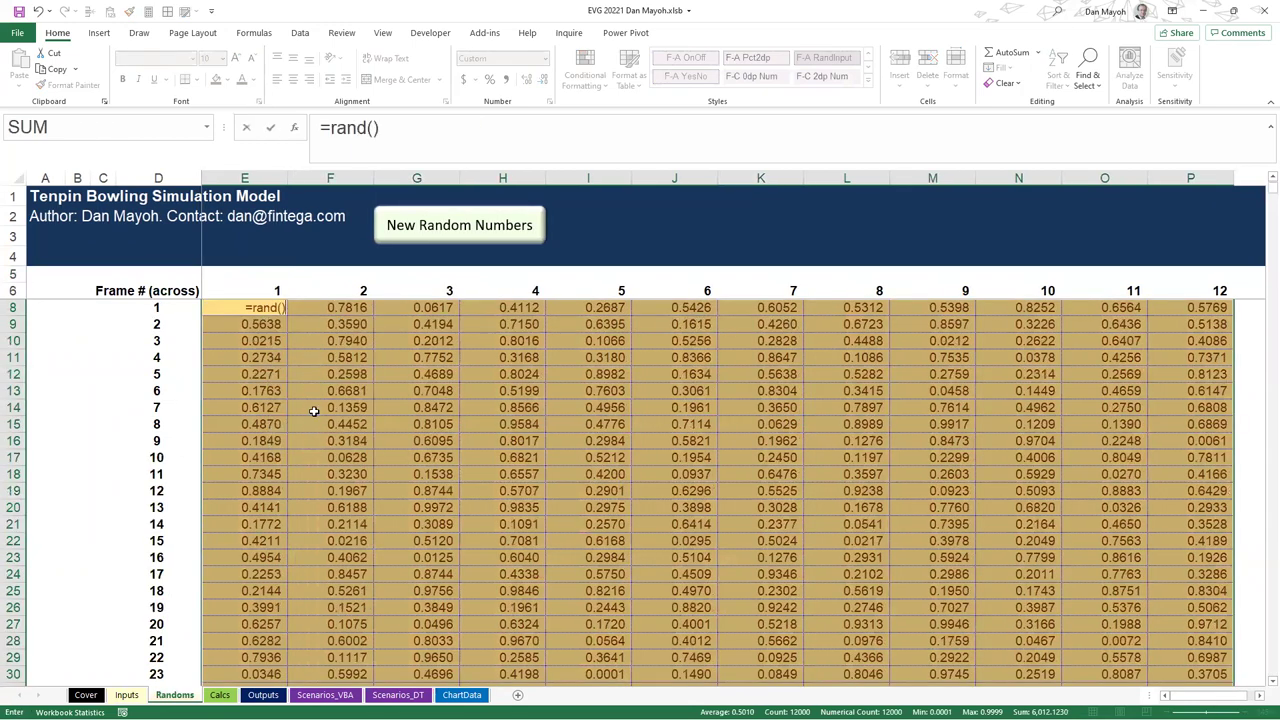
key("ctrl+Return")
scroll(313, 411, "up", 1)
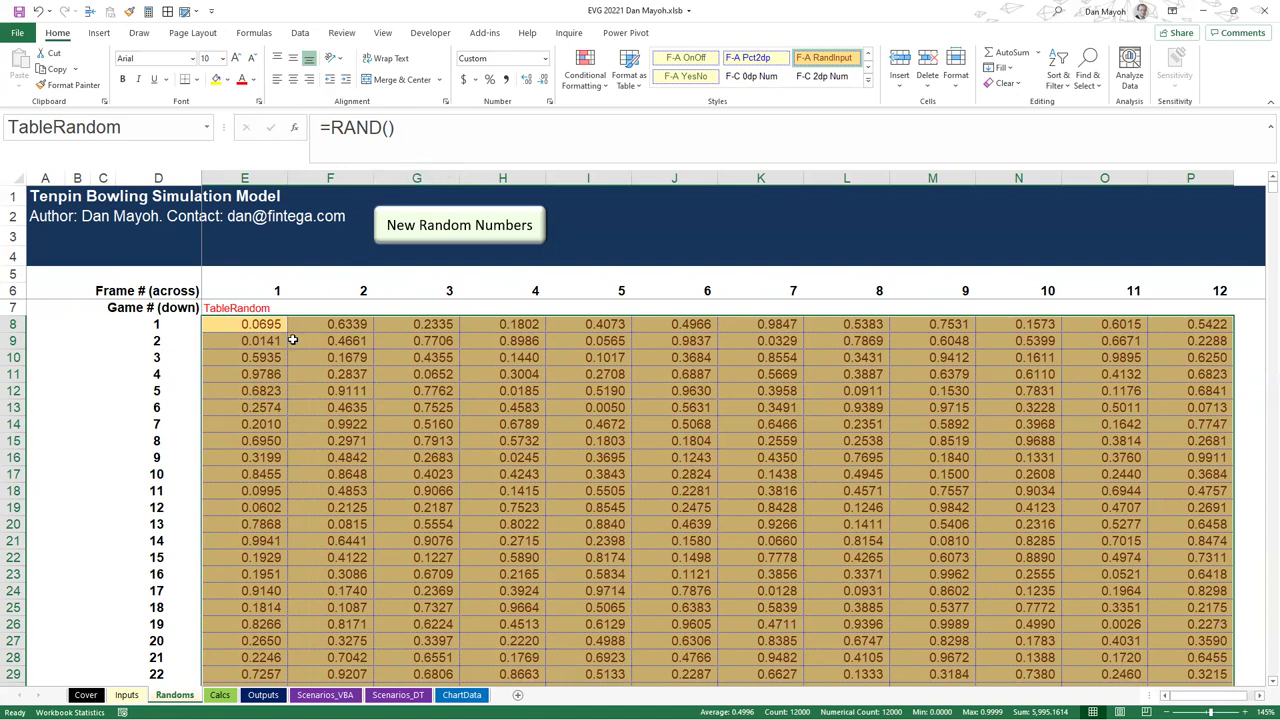
Convert the RAND formulas in the whole TableRandom range into fixed values by pasting them over themselves as values
key("ctrl+c")
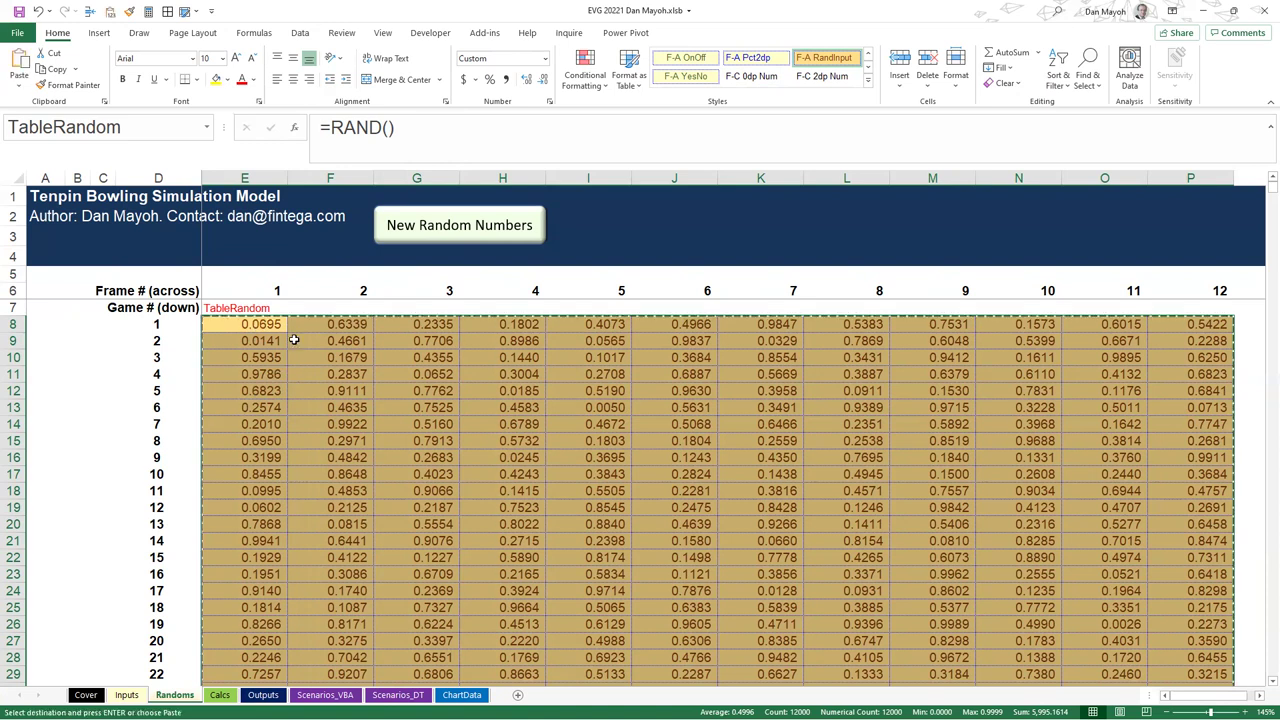
key("alt+e")
key("s")
key("v")
key("Return")
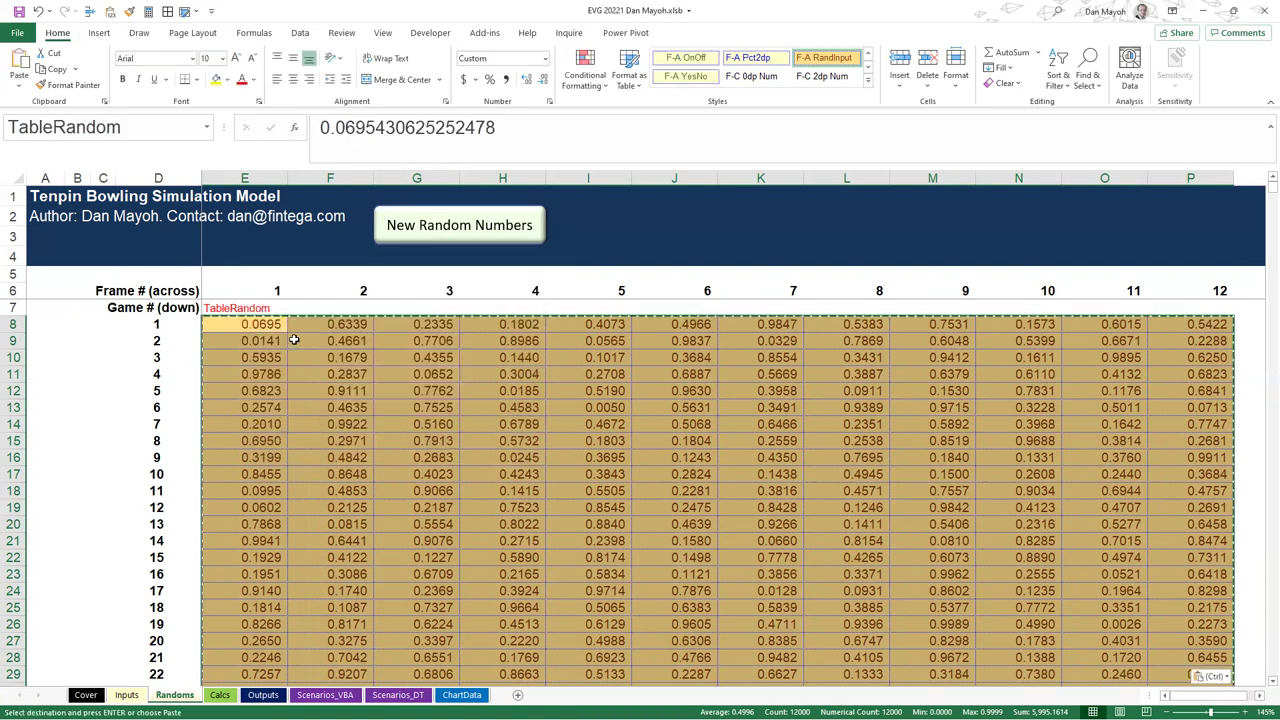
left_click(281, 355)
key("Escape")
Inspect the pasted random values and check the table's extent down to the row for game 1,000
left_click(255, 425)
left_click(386, 418)
left_click(298, 410)
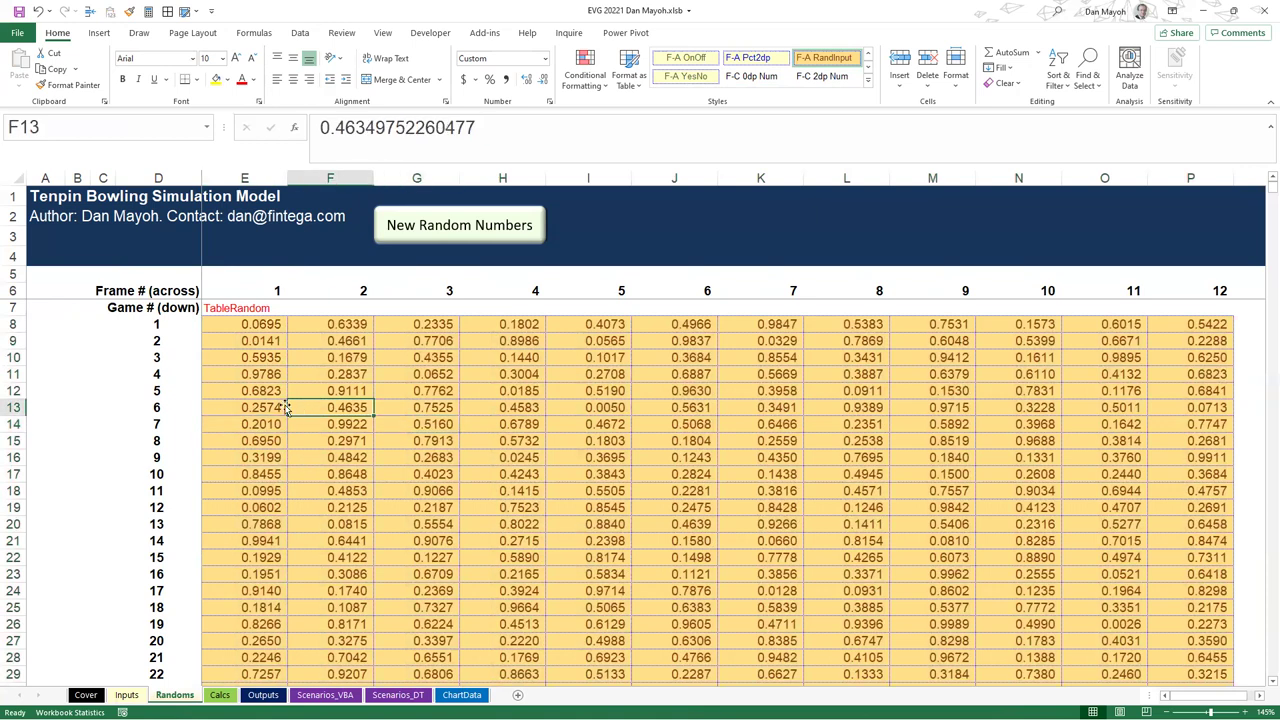
left_click(286, 393)
key("ctrl+Down")
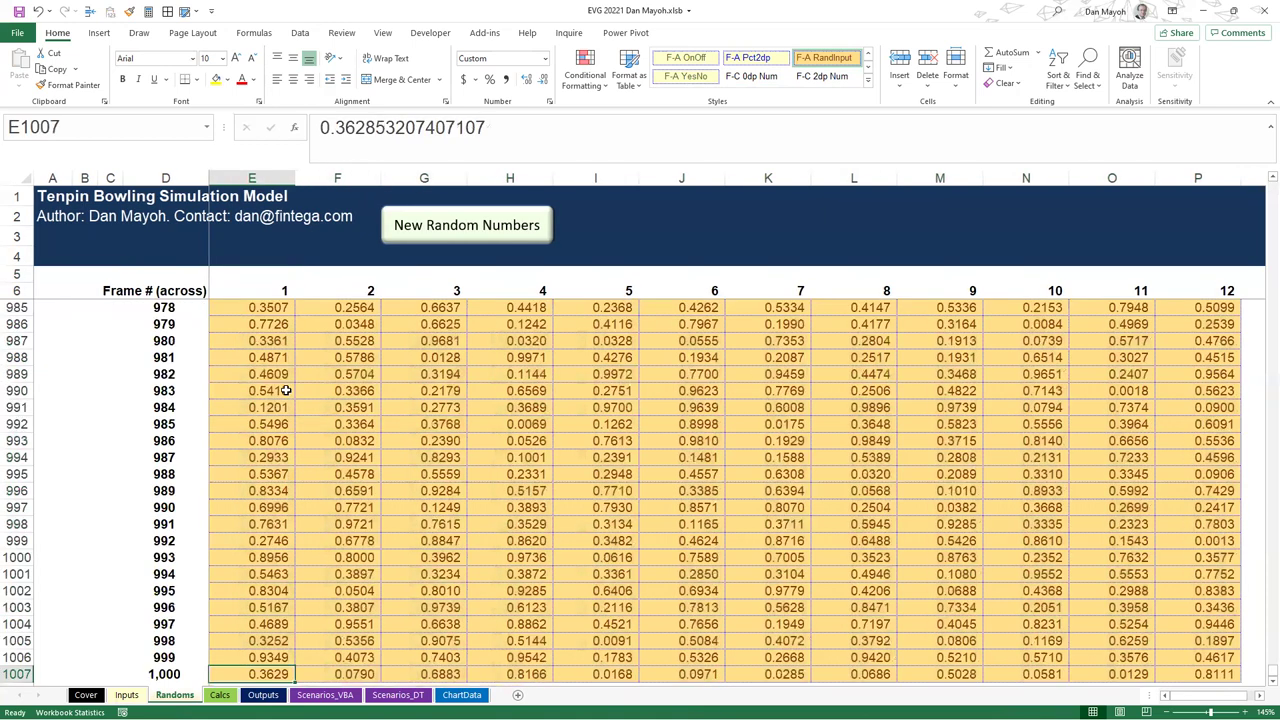
key("Down")
key("Up")
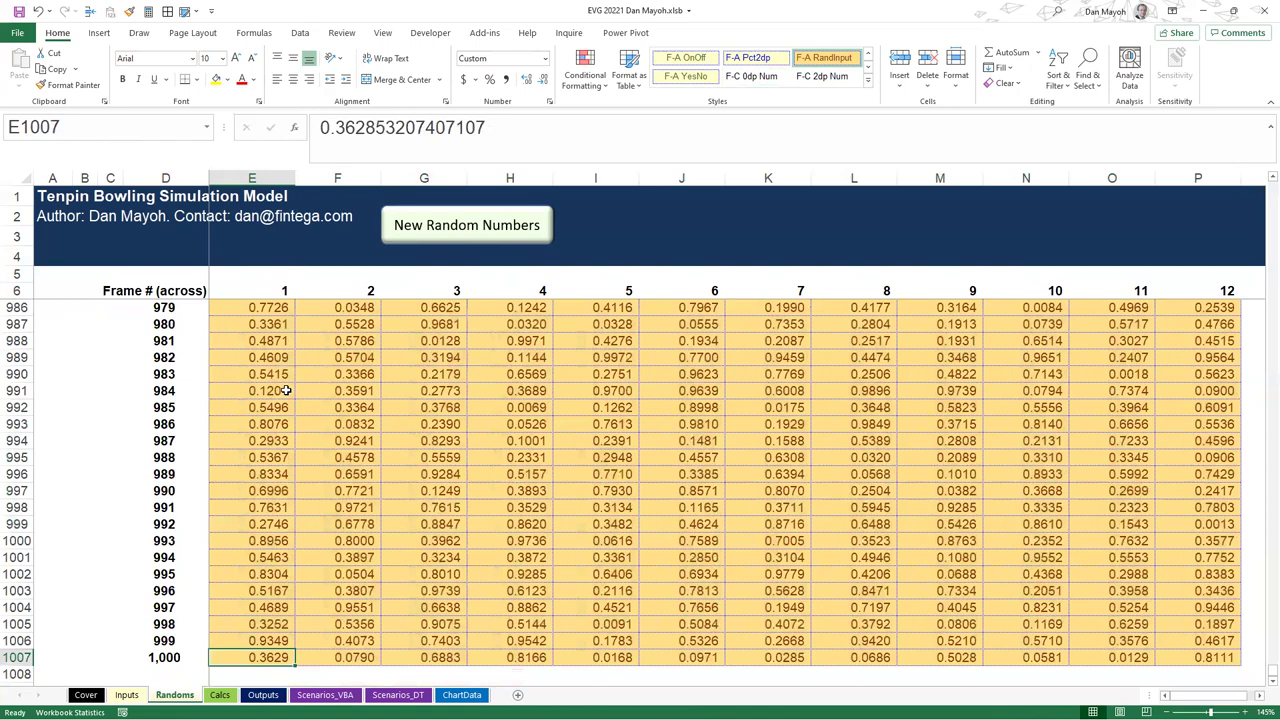
key("ctrl+Up")
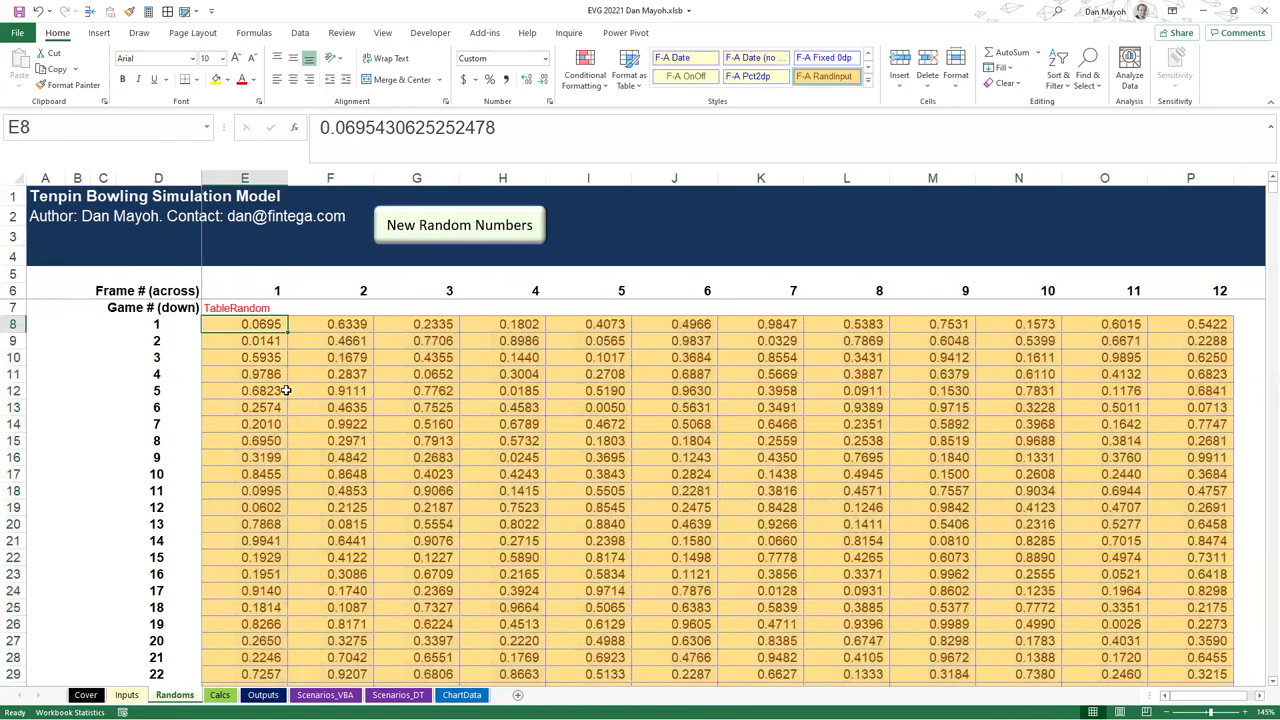
Examine the random values for game 1 in row 8, going across frames 1 to 12
key("Right")
key("Right")
key("Right")
key("Right")
key("Right")
key("Right")
key("Right")
key("Right")
key("Right")
key("Right")
key("Right")
key("Right")
key("Right")
key("Right")
key("Right")
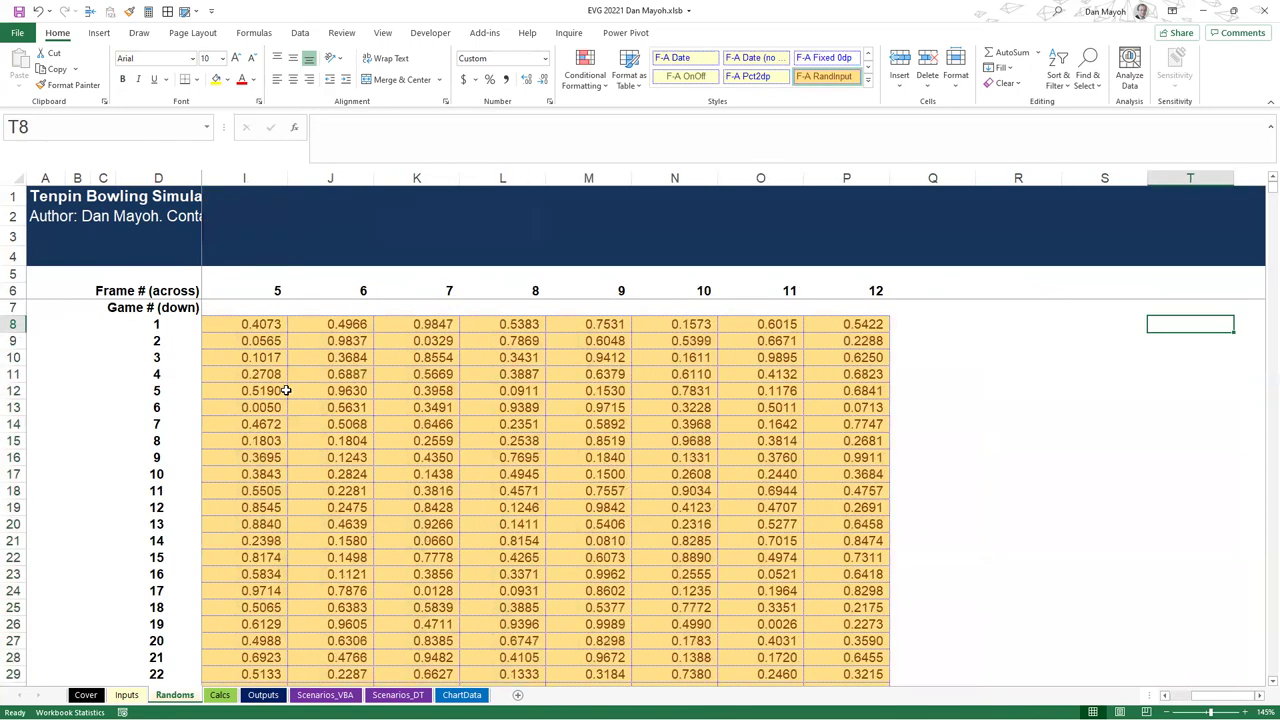
key("Left")
key("Left")
key("Left")
key("Left")
key("Left")
key("Left")
key("Left")
key("Home")
key("Right")
key("Right")
key("Right")
key("Right")
key("Right")
key("Left")
key("Right")
key("Right")
key("Right")
key("Right")
key("Right")
key("Right")
key("Right")
key("Right")
key("Right")
key("Right")
key("Right")
key("Left")
key("Left")
key("Left")
key("Left")
key("Left")
key("Left")
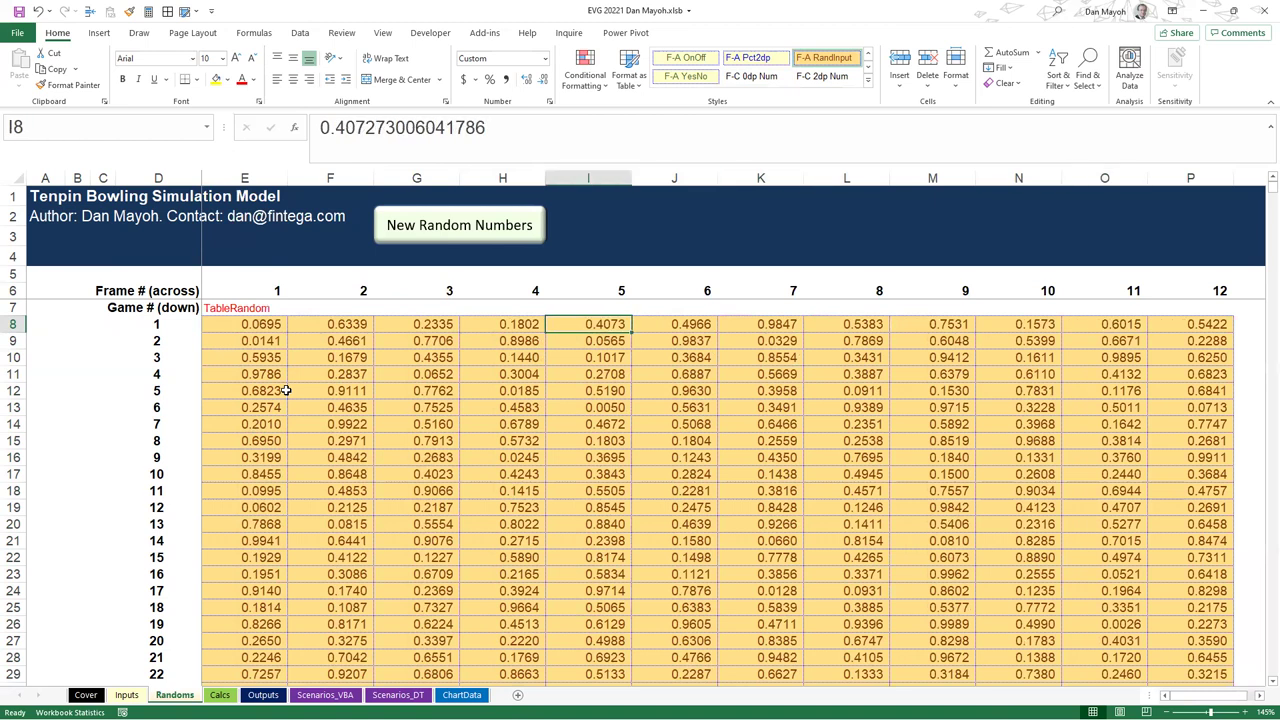
key("Home")
key("Right")
key("Right")
key("Right")
key("Right")
key("Right")
key("Right")
key("Right")
key("Right")
key("Right")
key("Right")
key("Right")
key("Right")
key("Right")
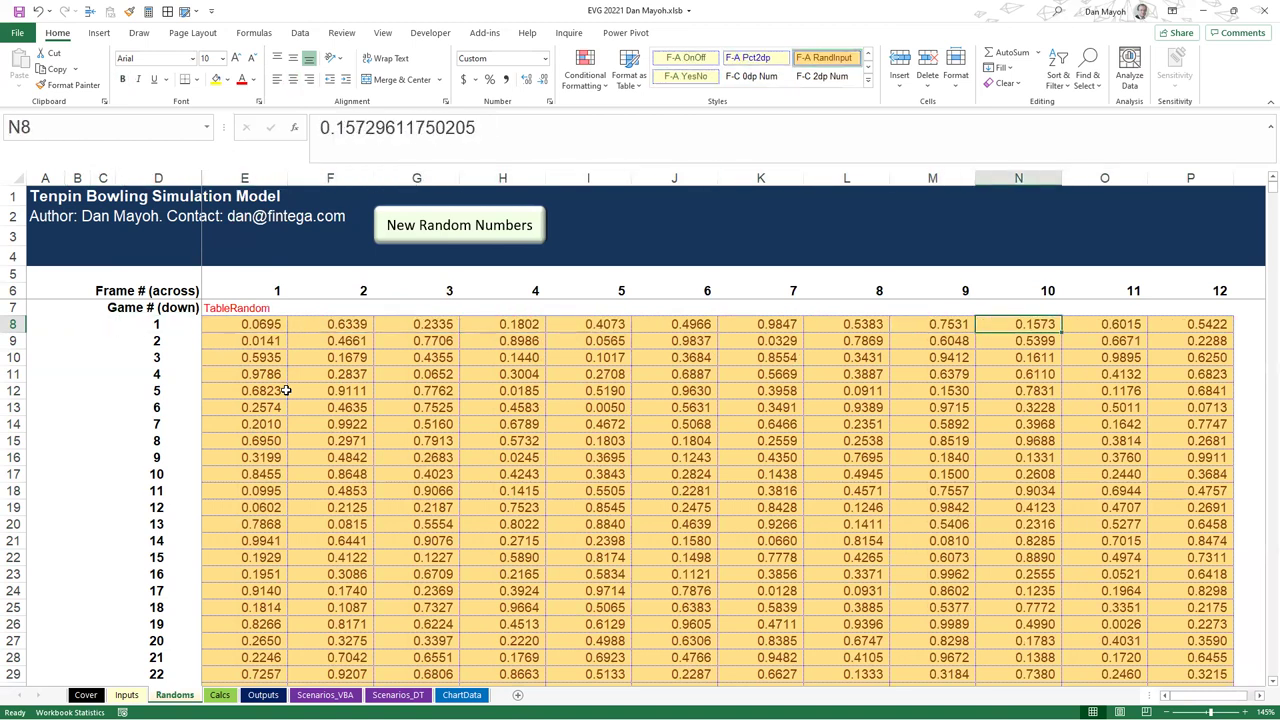
key("Right")
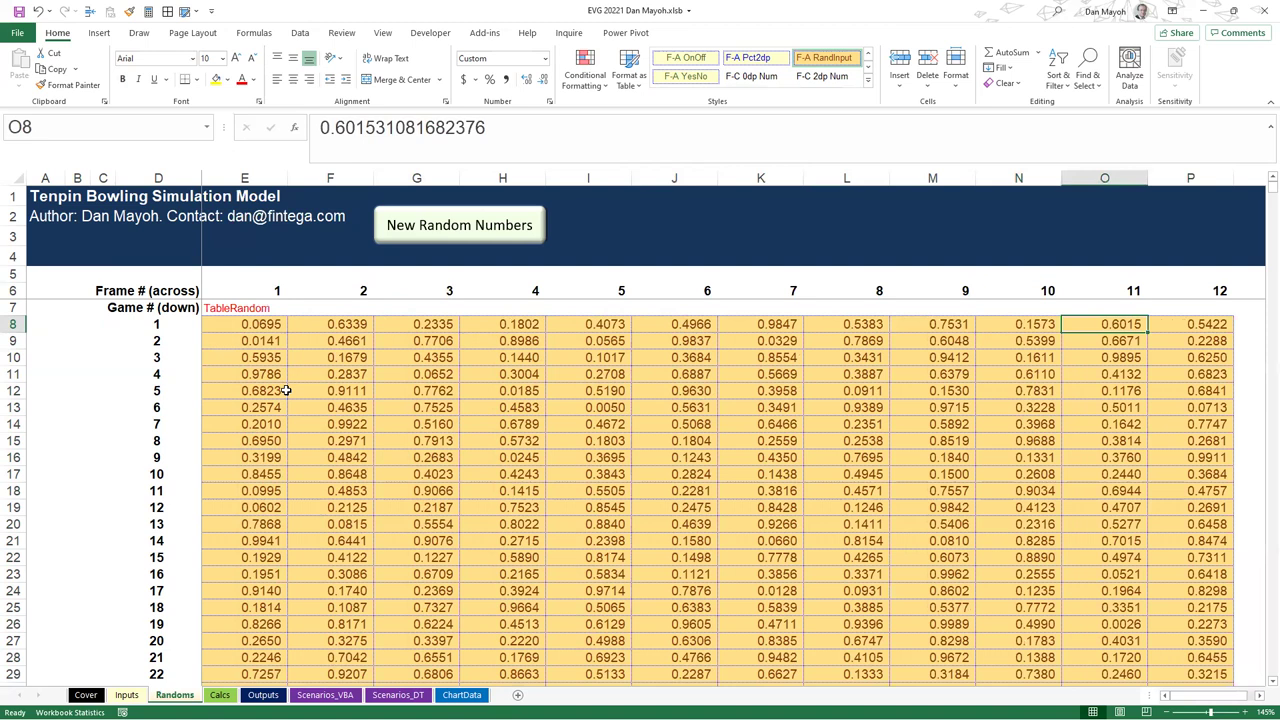
key("Right")
key("Left")
key("Right")
key("Left")
key("Left")
key("Left")
key("Left")
key("Left")
key("Left")
key("Home")
key("Right")
key("Right")
key("Right")
key("Right")
key("Right")
key("Left")
key("Left")
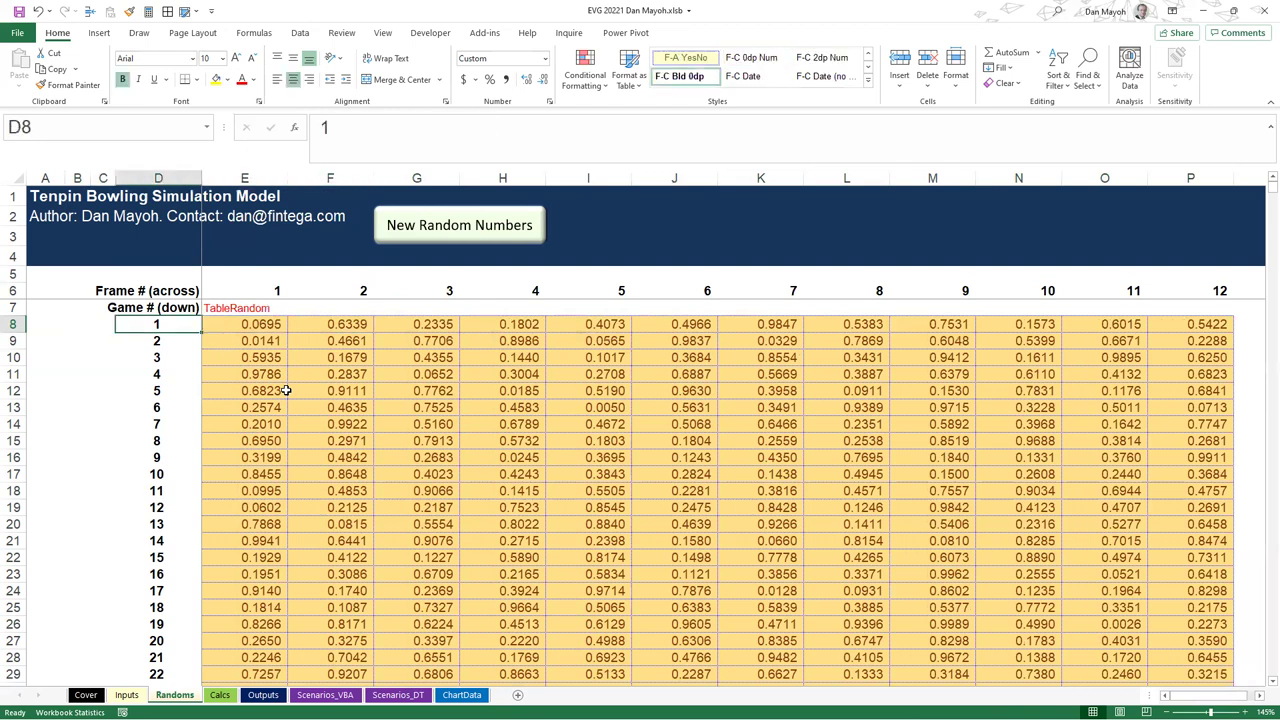
Regenerate the table with New Random Numbers and spot-check the values in the first frames
left_click(268, 325)
left_click(403, 476)
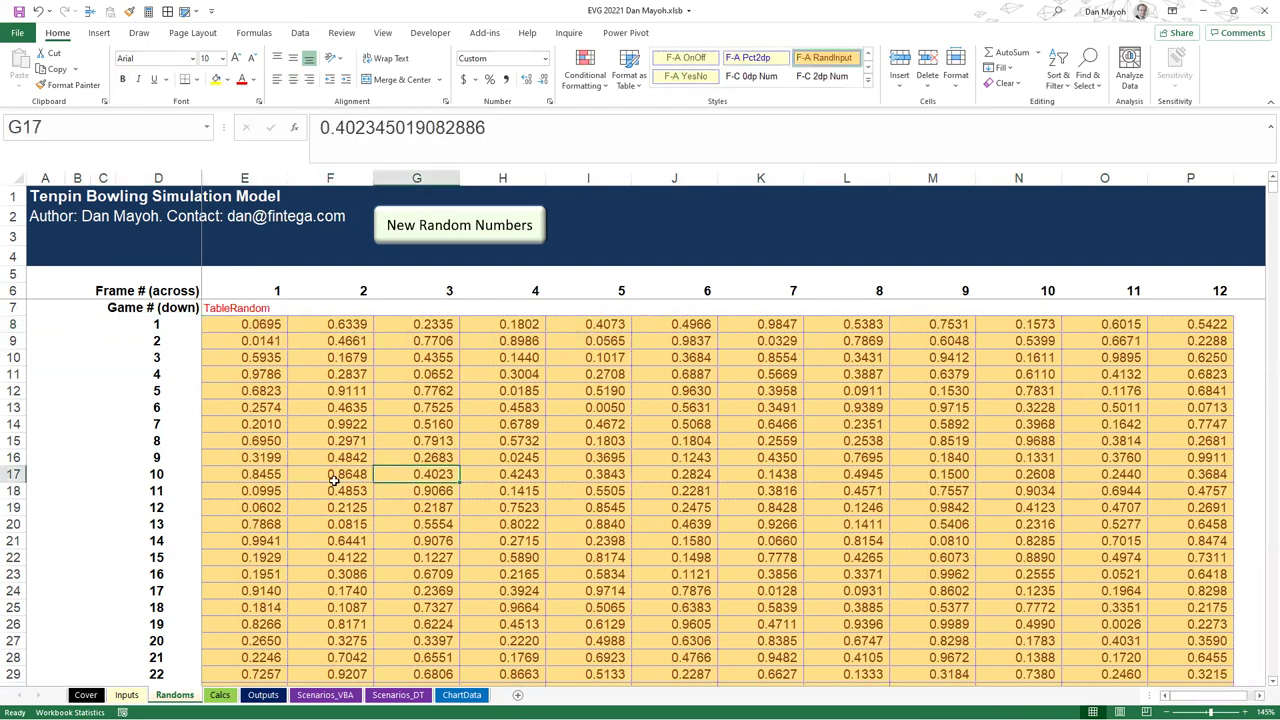
left_click(420, 228)
left_click(252, 322)
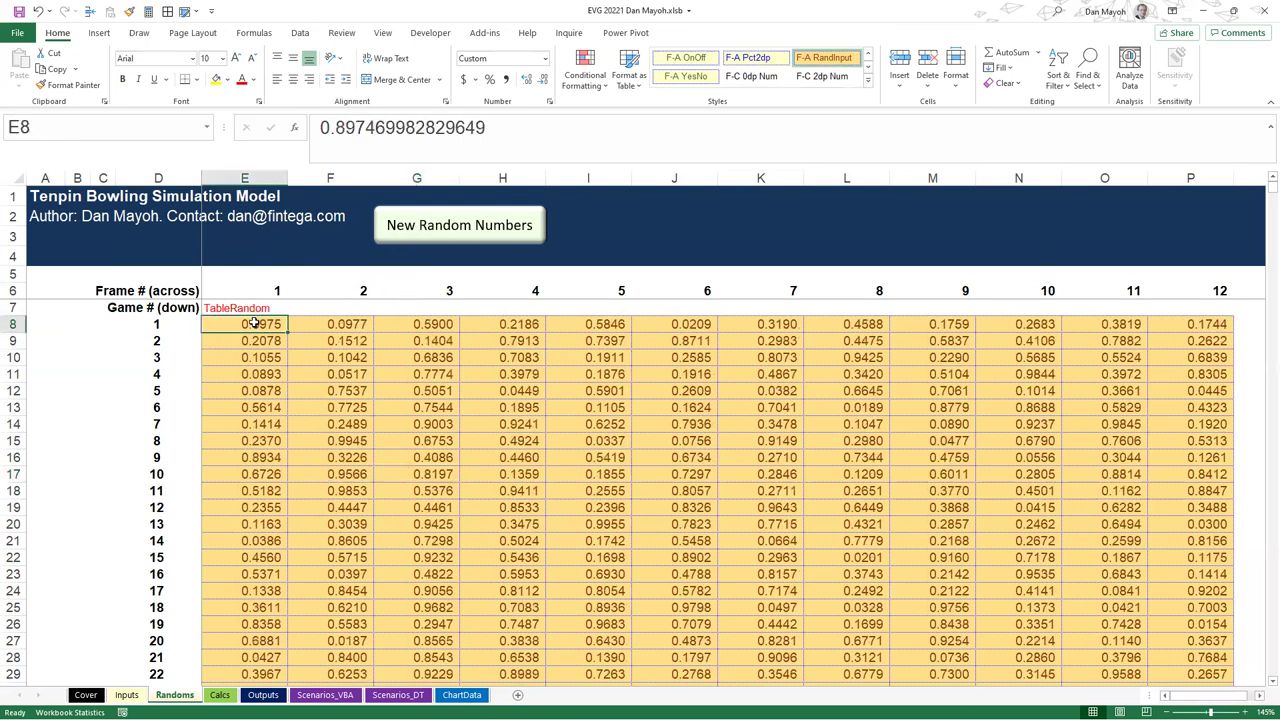
left_click(268, 374)
left_click(352, 388)
Fill the entire TableRandom range from cell E8 to the row of game 1,000 with =RAND()
left_click(246, 328)
key("ctrl+shift+Down")
key("ctrl+shift+Right")
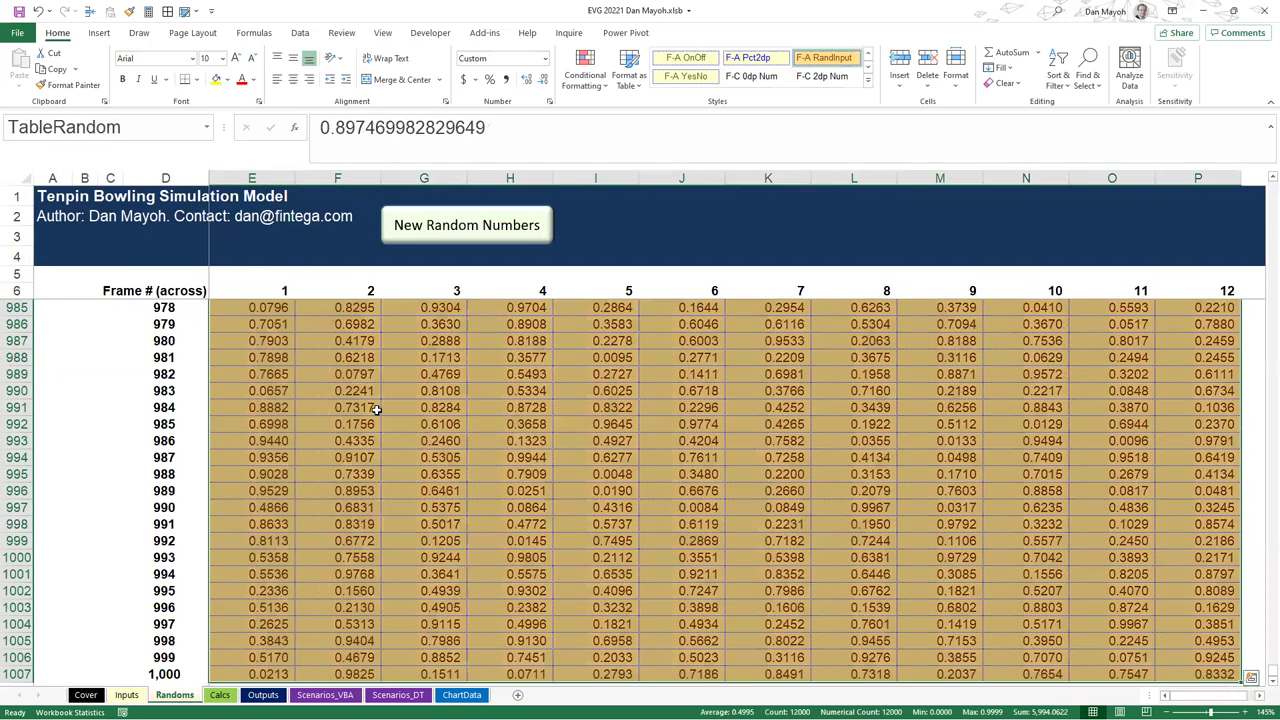
type("=rand()")
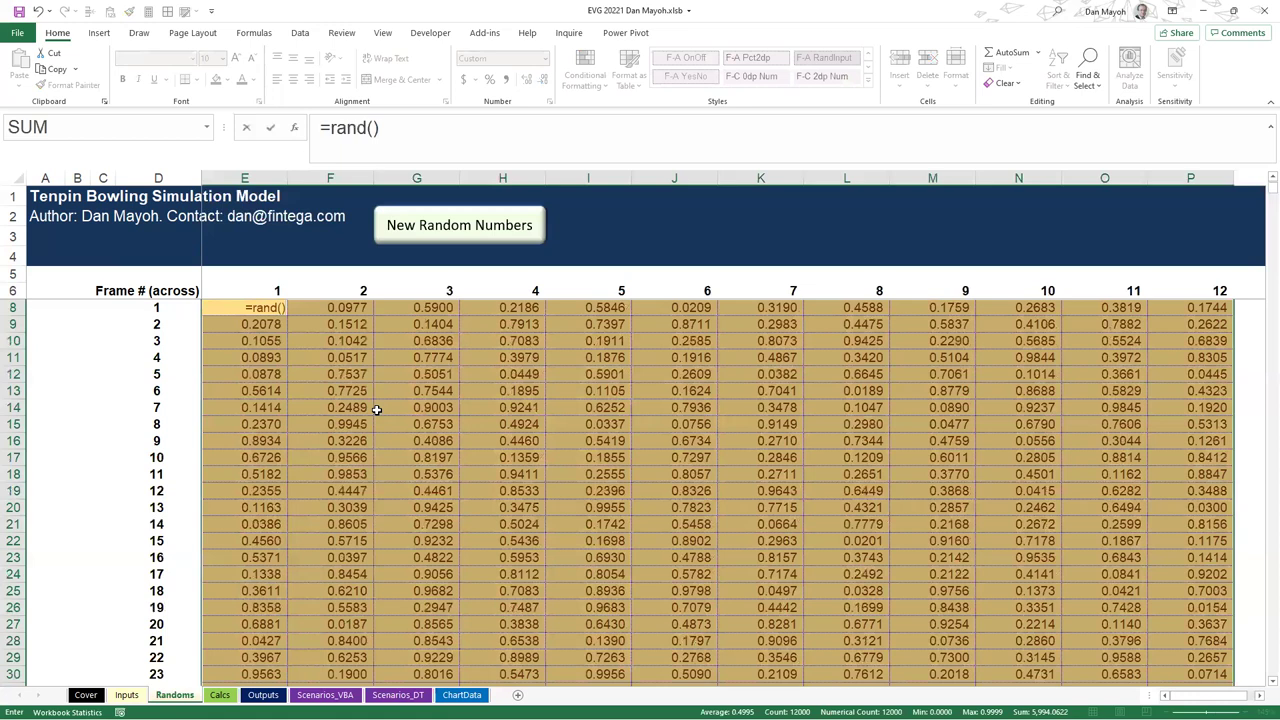
key("ctrl+Return")
Paste the newly filled TableRandom range over itself as values and check the first few games' cells
key("ctrl+c")
key("ctrl+alt+v")
key("v")
key("Return")
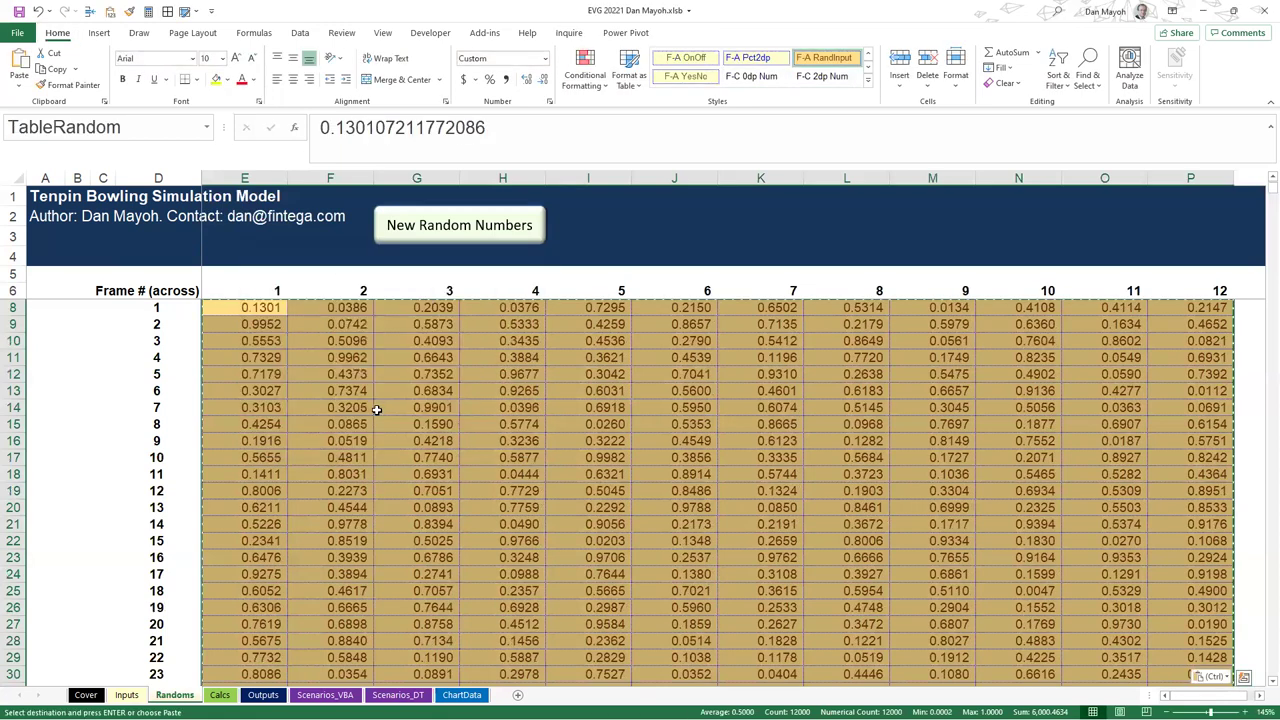
key("Escape")
key("ctrl+Home")
key("Down")
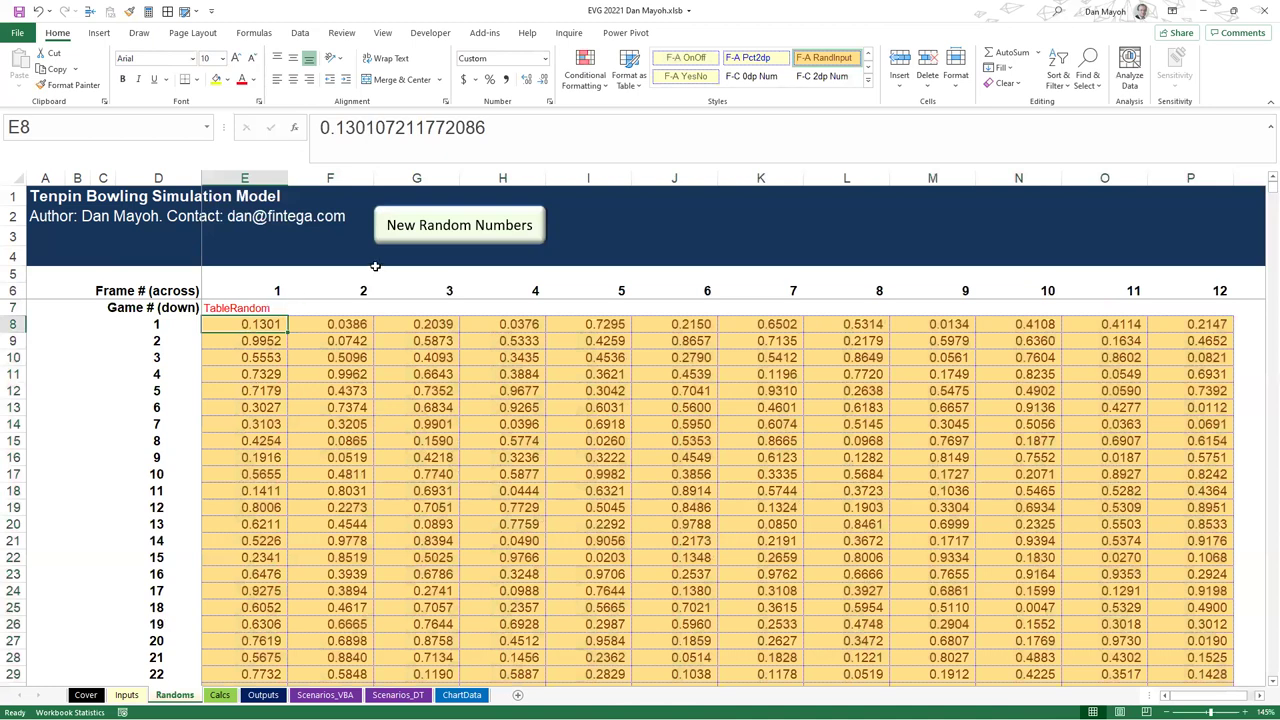
left_click(272, 343)
left_click(312, 327)
left_click(248, 328)
left_click(273, 357)
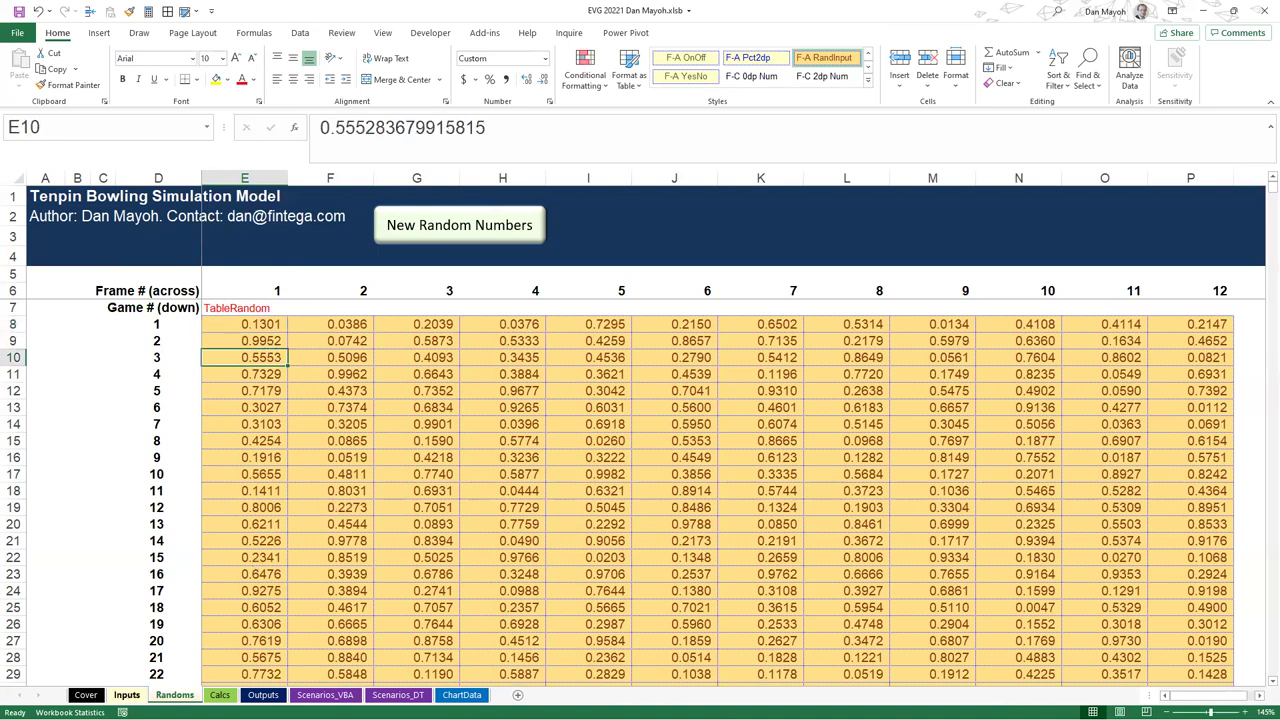
Review the 40% Strike input for outcome X, then the scoring probabilities and single game result on the Calcs sheet
left_click(126, 694)
left_click(126, 694)
left_click(567, 396)
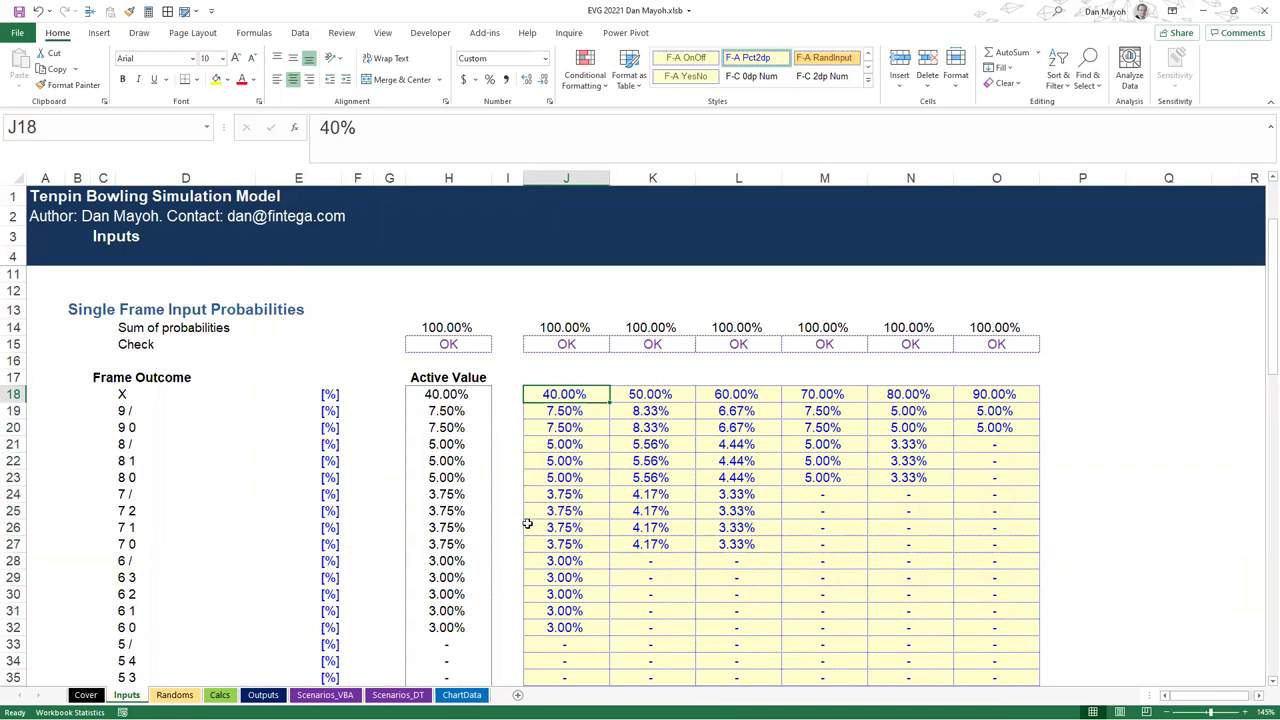
left_click(220, 695)
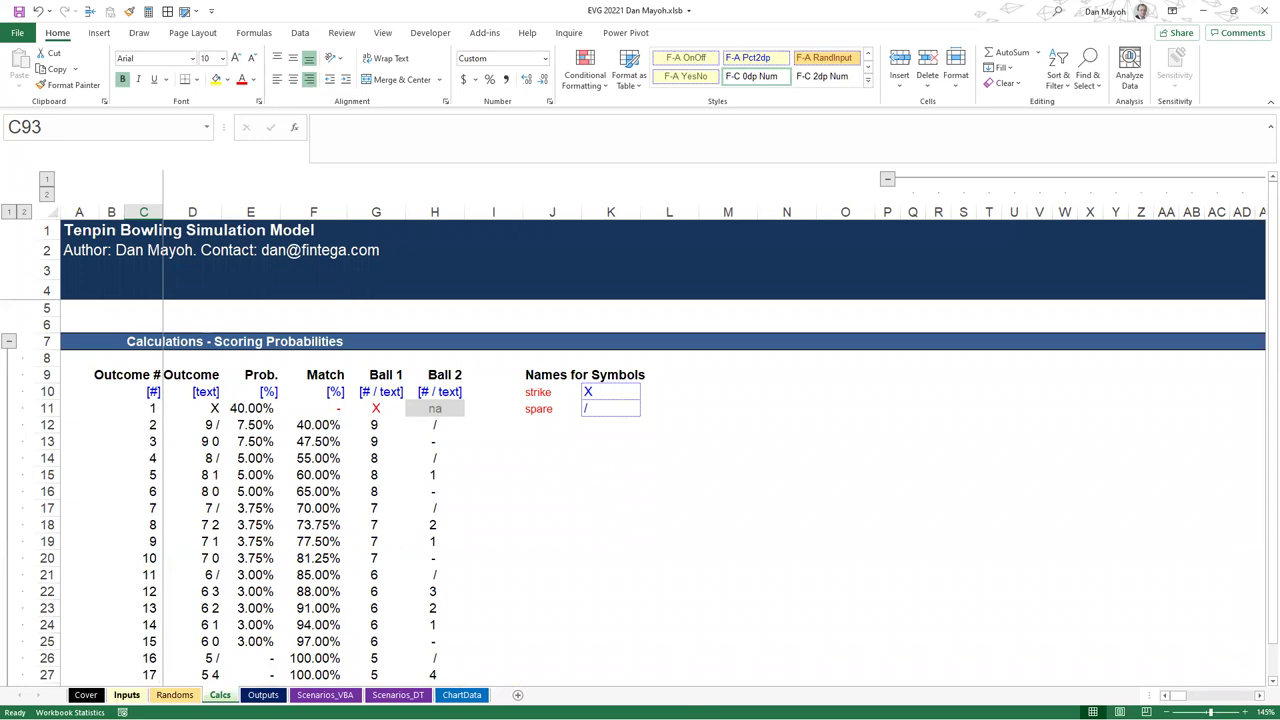
left_click(147, 411)
scroll(150, 440, "down", 20)
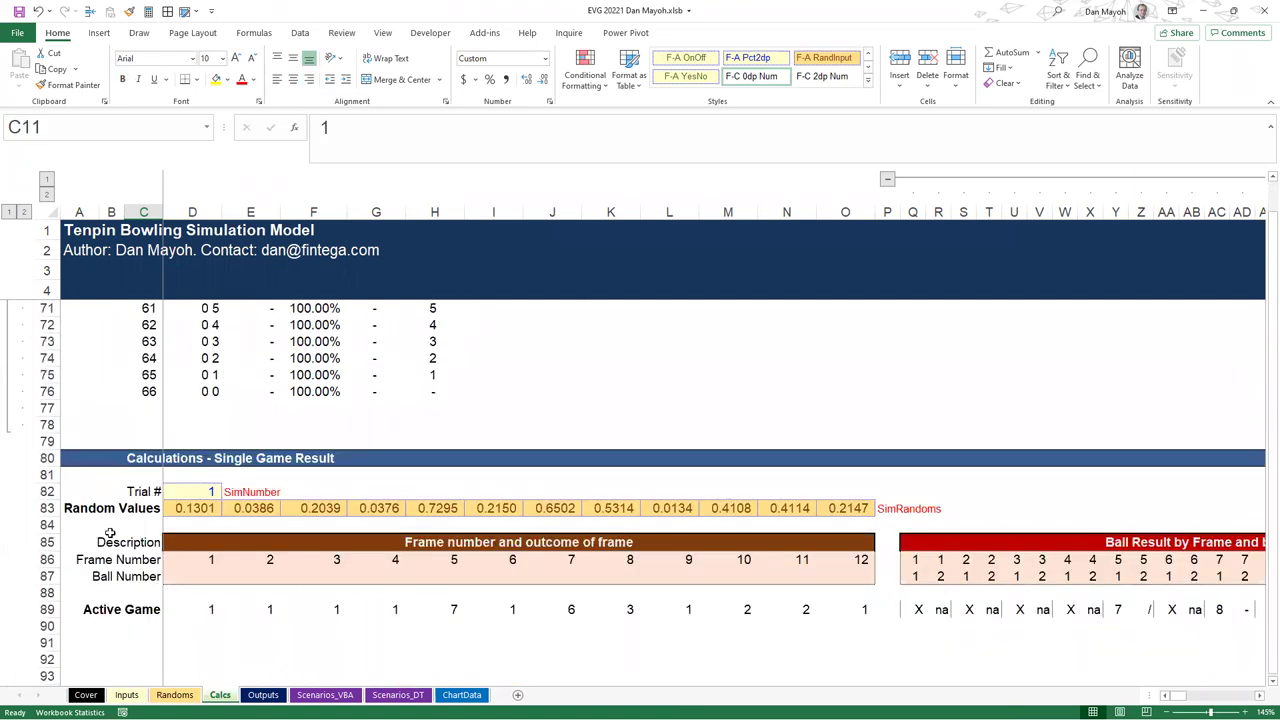
left_click(147, 394)
Examine the full Frame Outcome list from X to 0 0 on the Inputs sheet alongside the 40% Strike probabilities
left_click(126, 694)
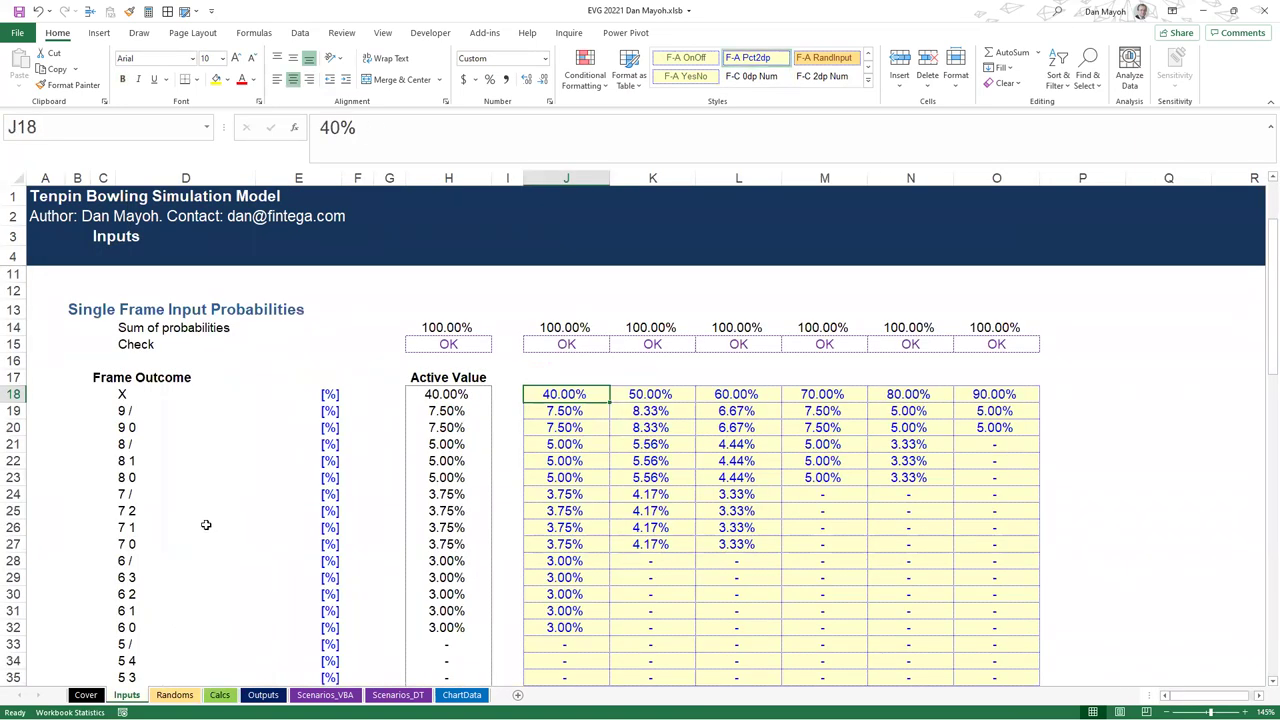
left_click_drag(130, 394, 186, 668)
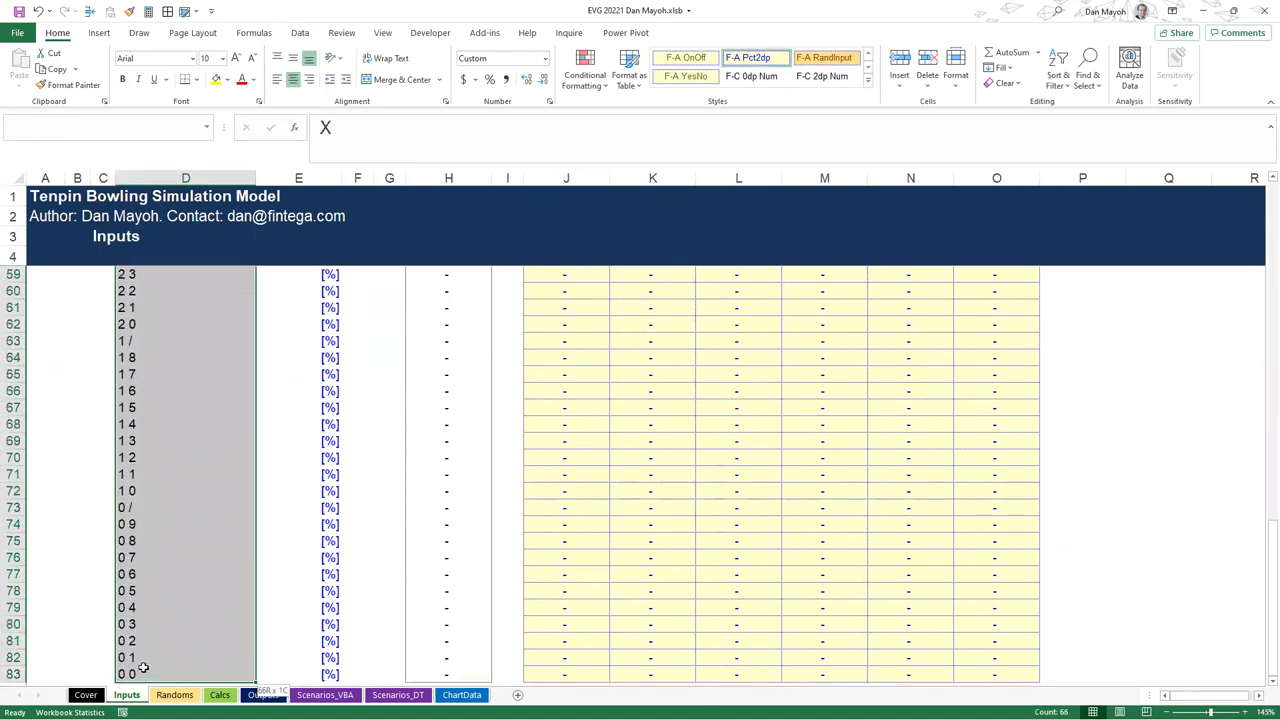
scroll(235, 572, "up", 18)
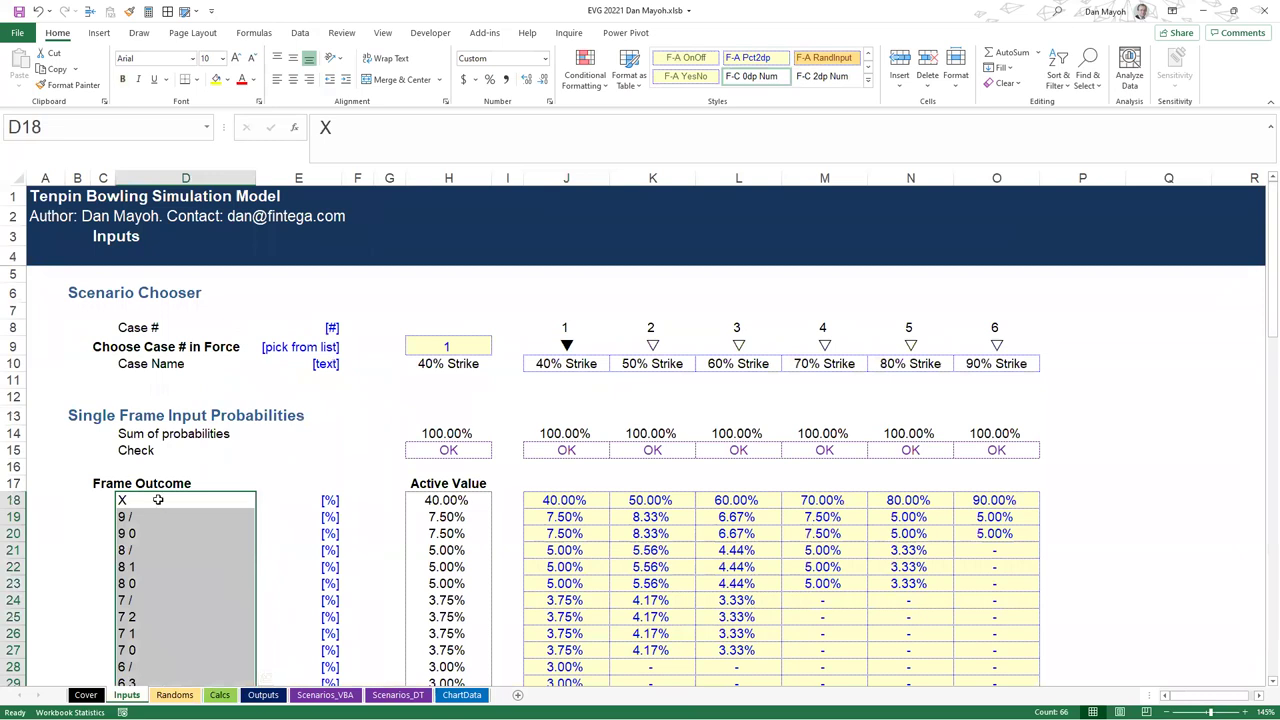
left_click(168, 505)
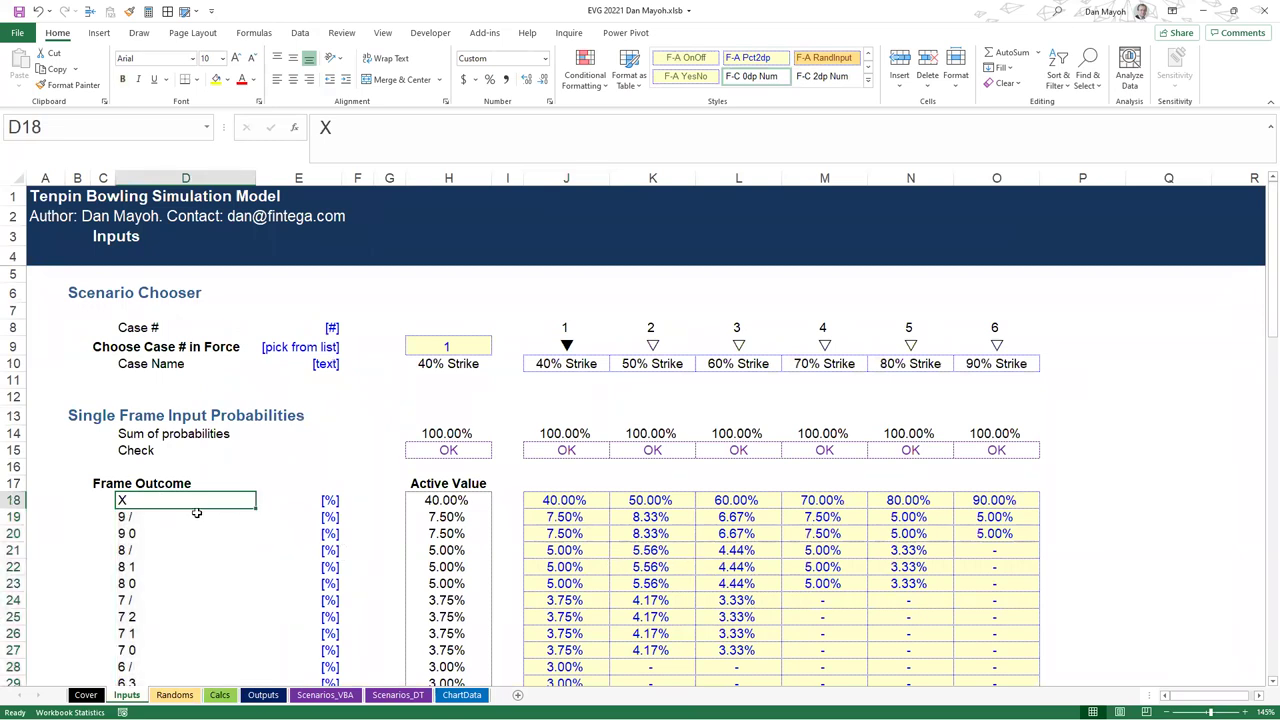
scroll(205, 512, "down", 3)
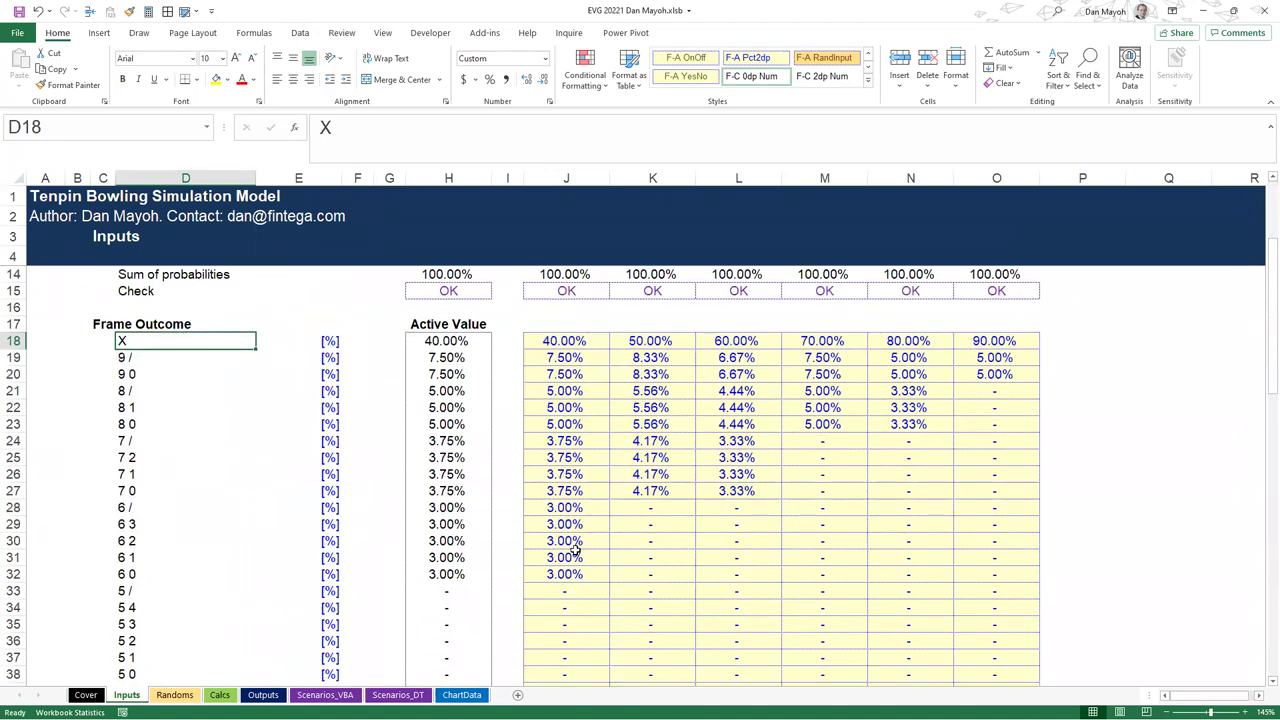
left_click_drag(560, 578, 565, 341)
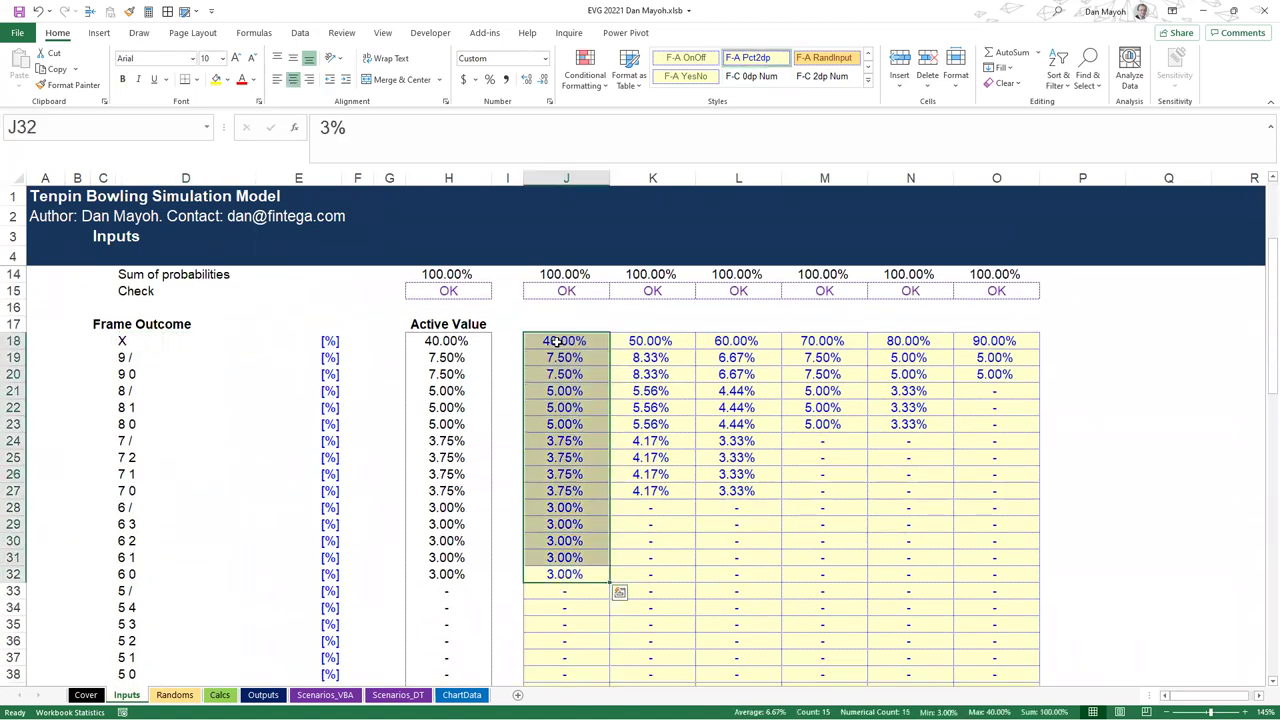
left_click(124, 343)
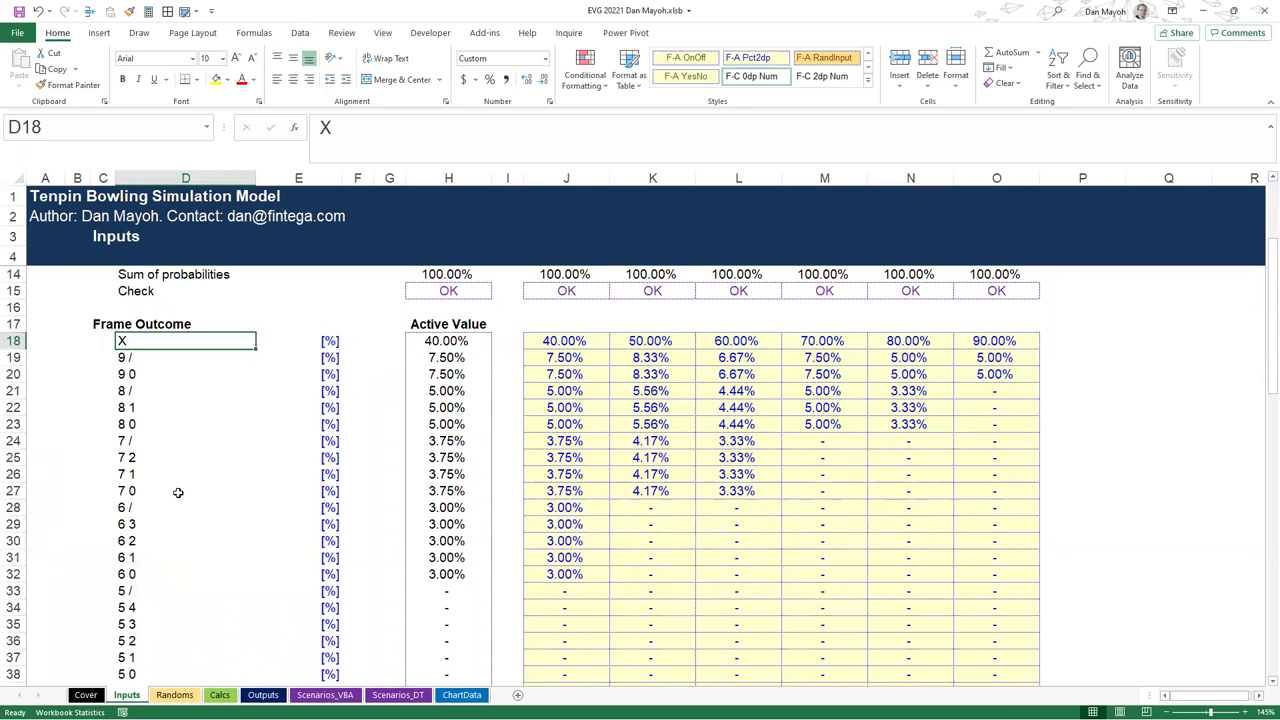
left_click(136, 374)
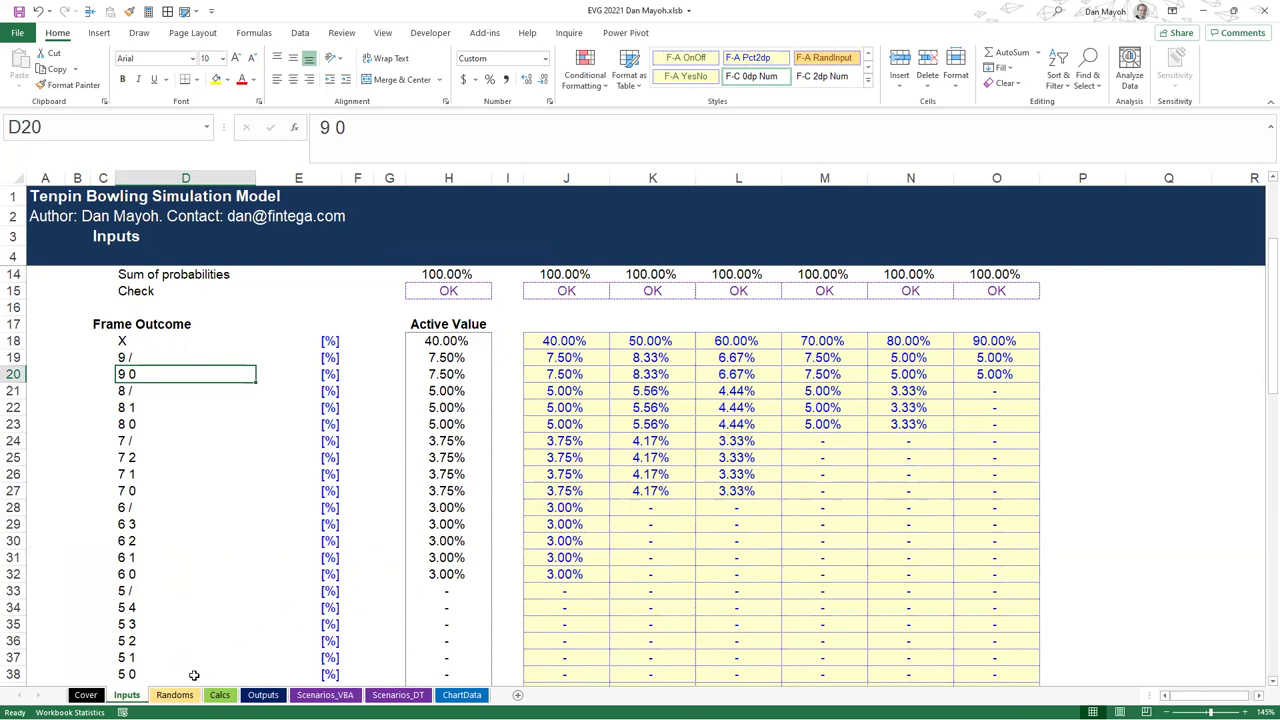
Relate the first 40% Strike probabilities to the frame outcomes X, 9 / and 9 0
left_click_drag(567, 341, 571, 613)
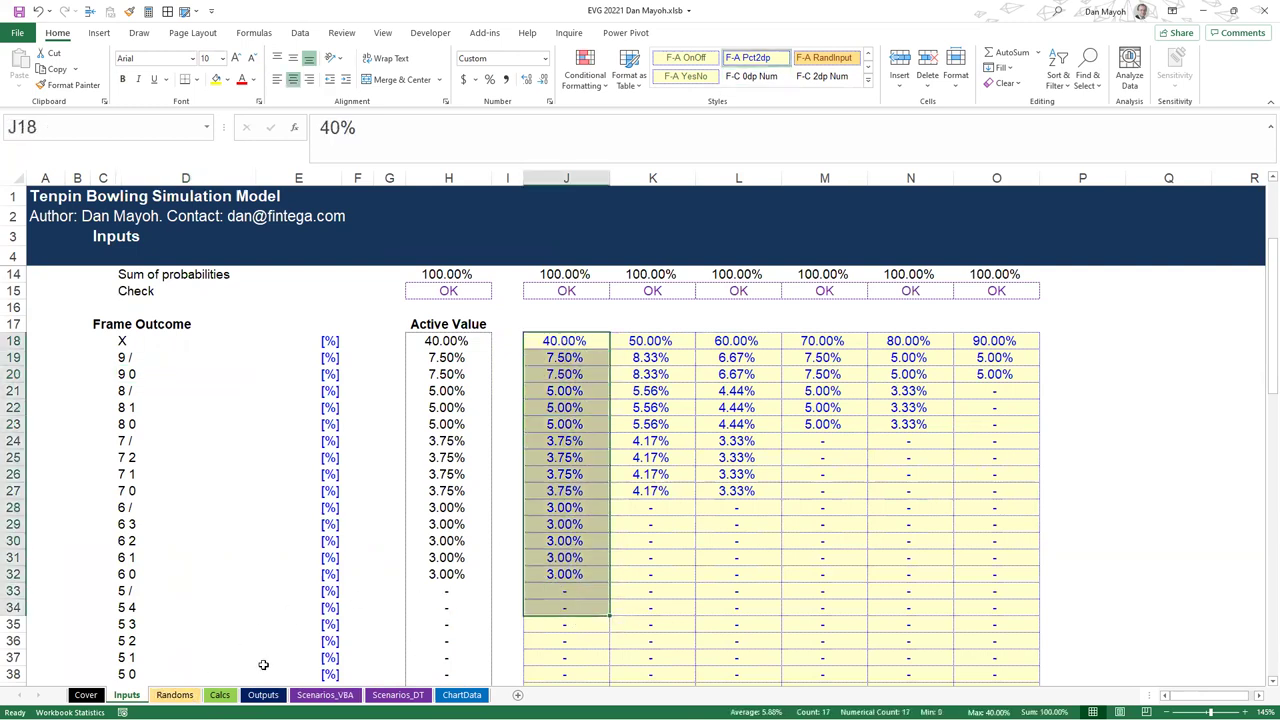
left_click(566, 341)
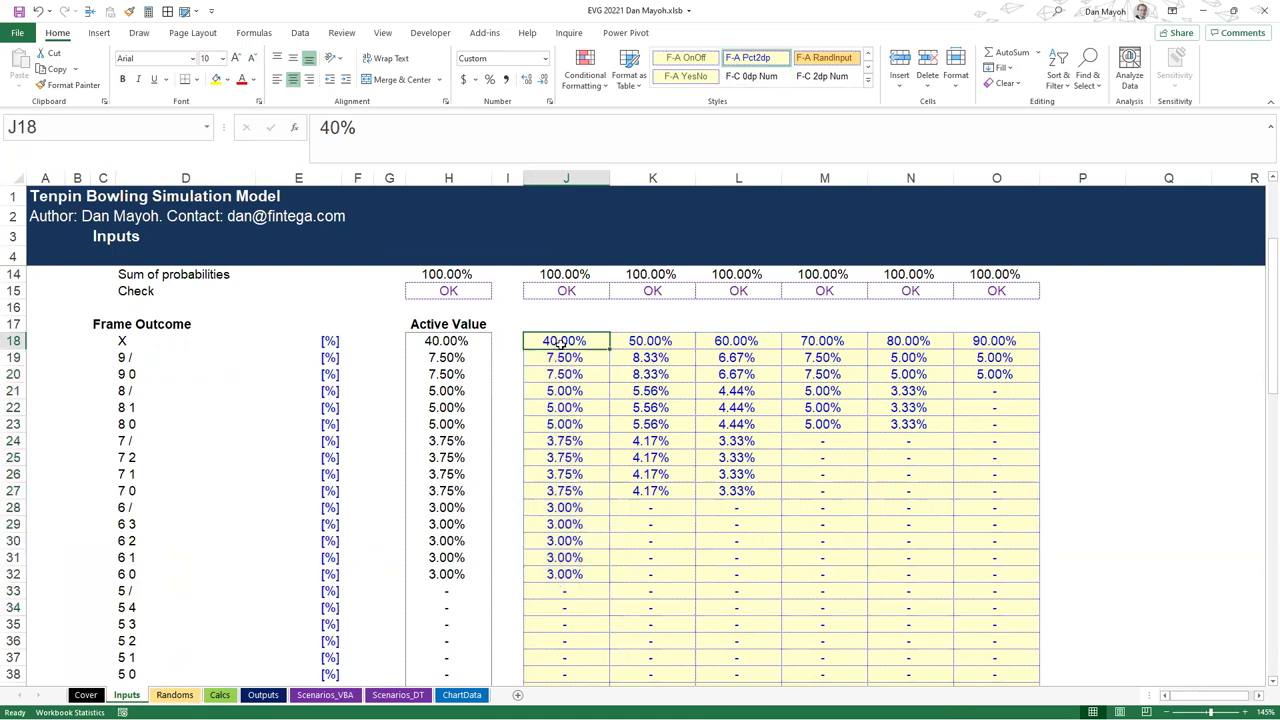
scroll(570, 355, "up", 2)
left_click(129, 442)
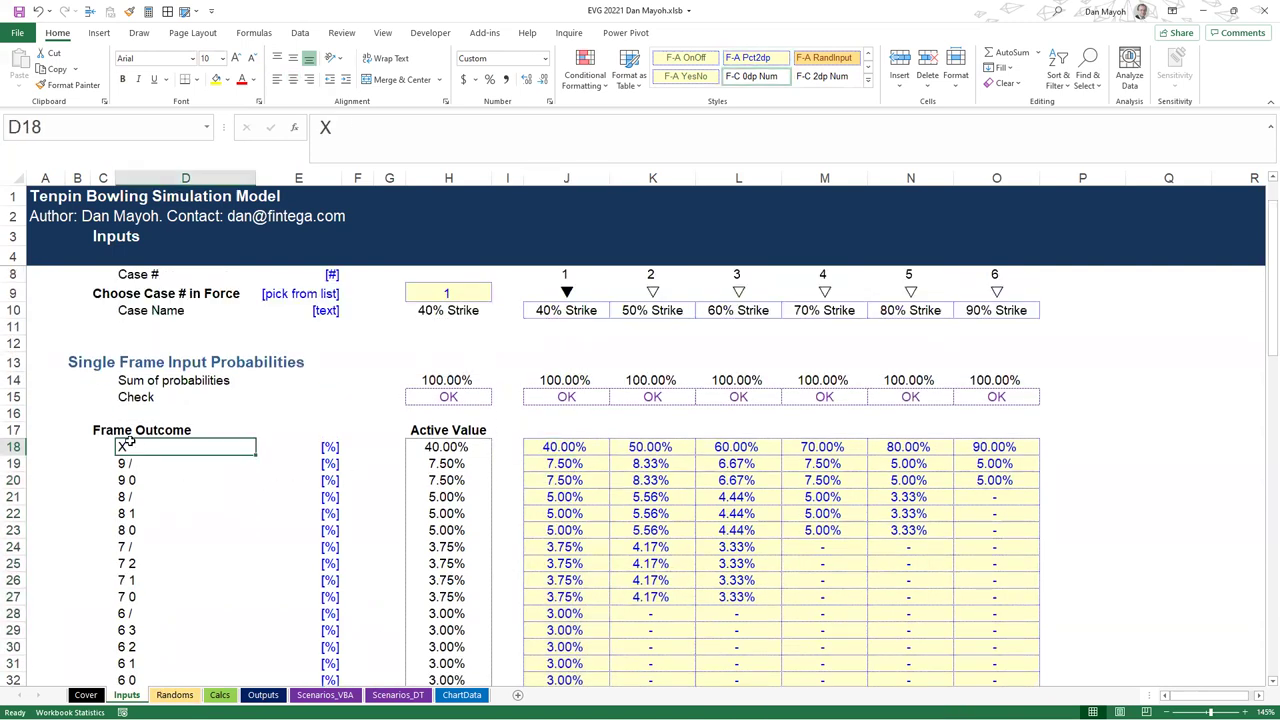
mouse_move(545, 481)
left_mouse_down()
mouse_move(553, 448)
mouse_move(560, 470)
mouse_move(526, 471)
mouse_move(553, 480)
left_mouse_up()
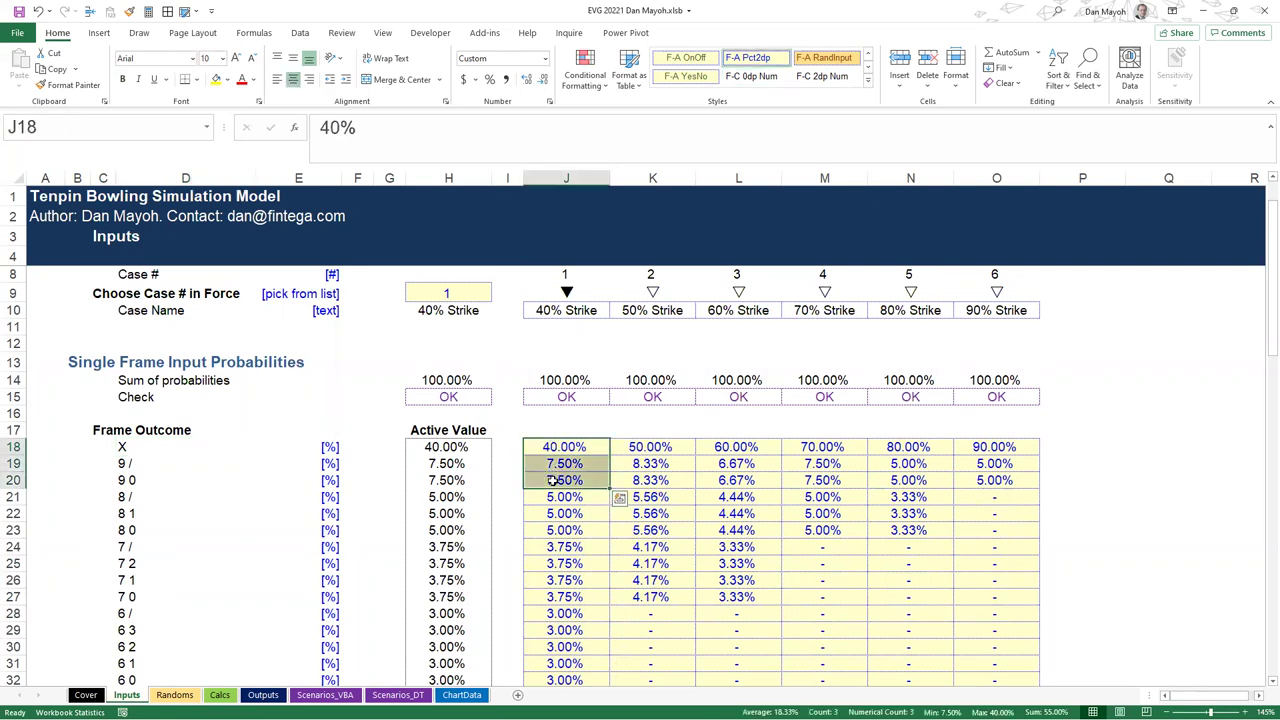
left_click(536, 464)
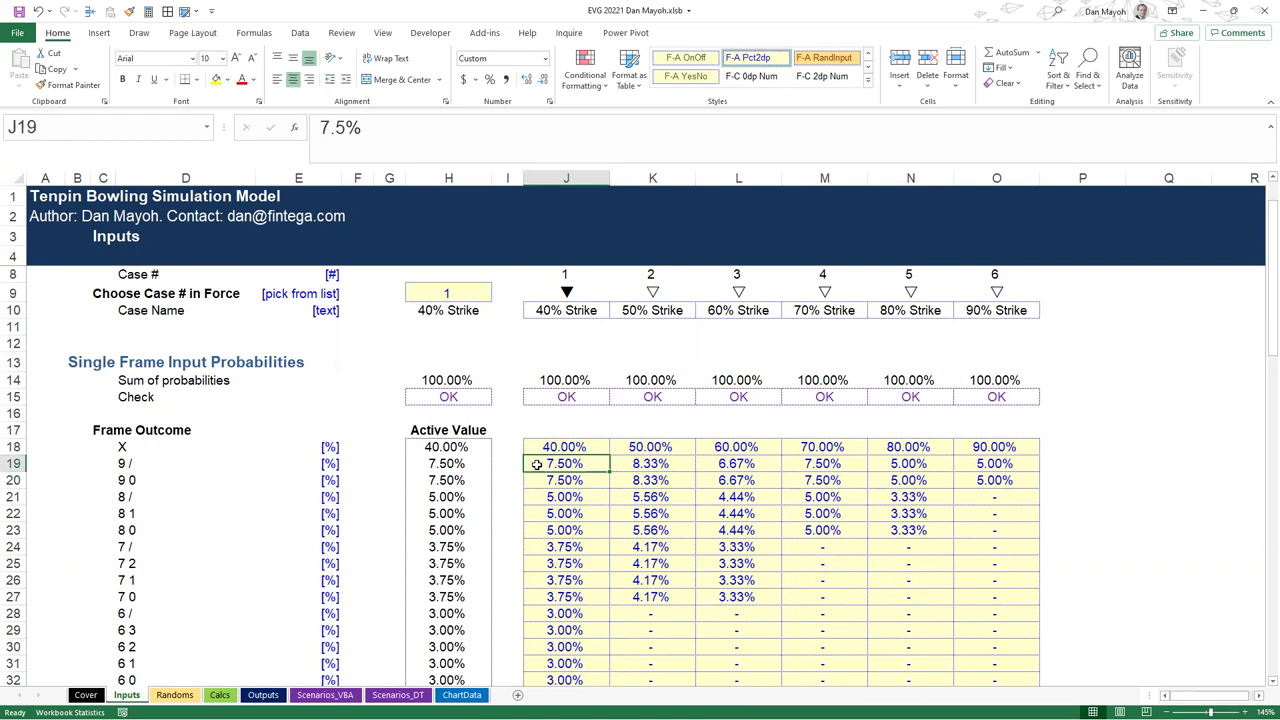
left_click(130, 465)
left_click(127, 481)
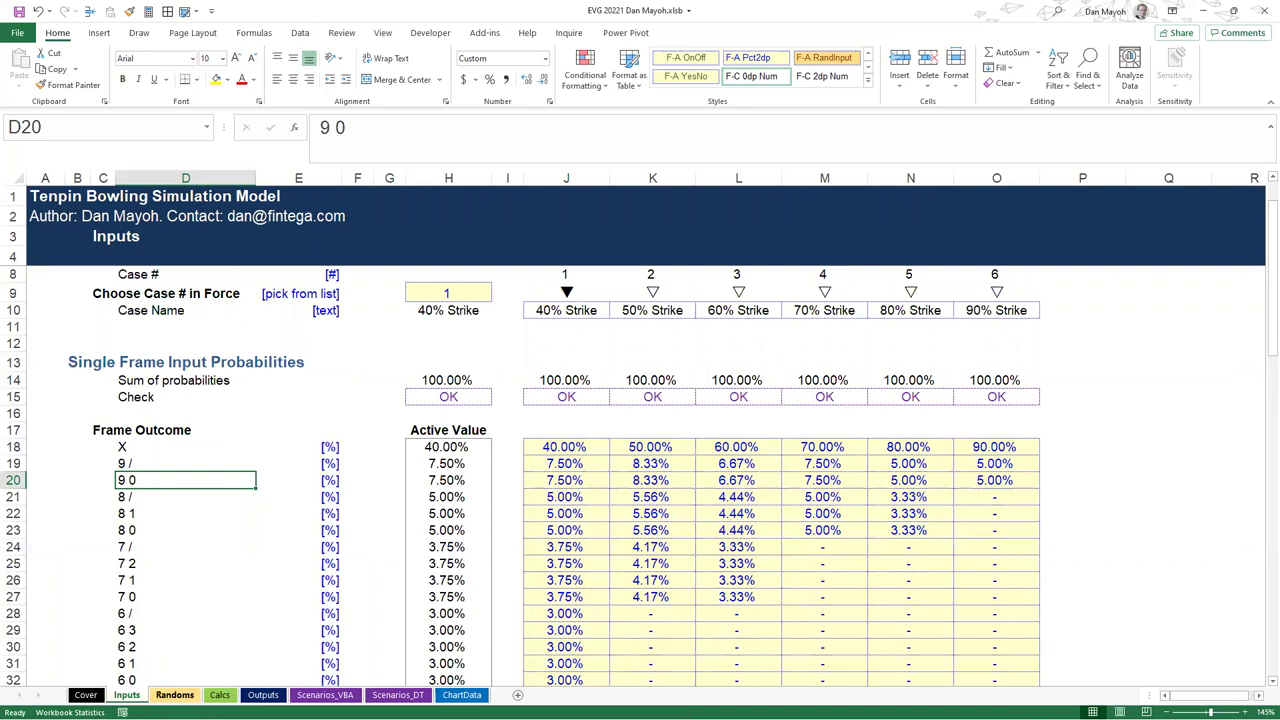
Inspect the full value of game 1's first random number on the Randoms sheet, then review the 40% Strike probabilities on Inputs
left_click(174, 695)
left_click(258, 324)
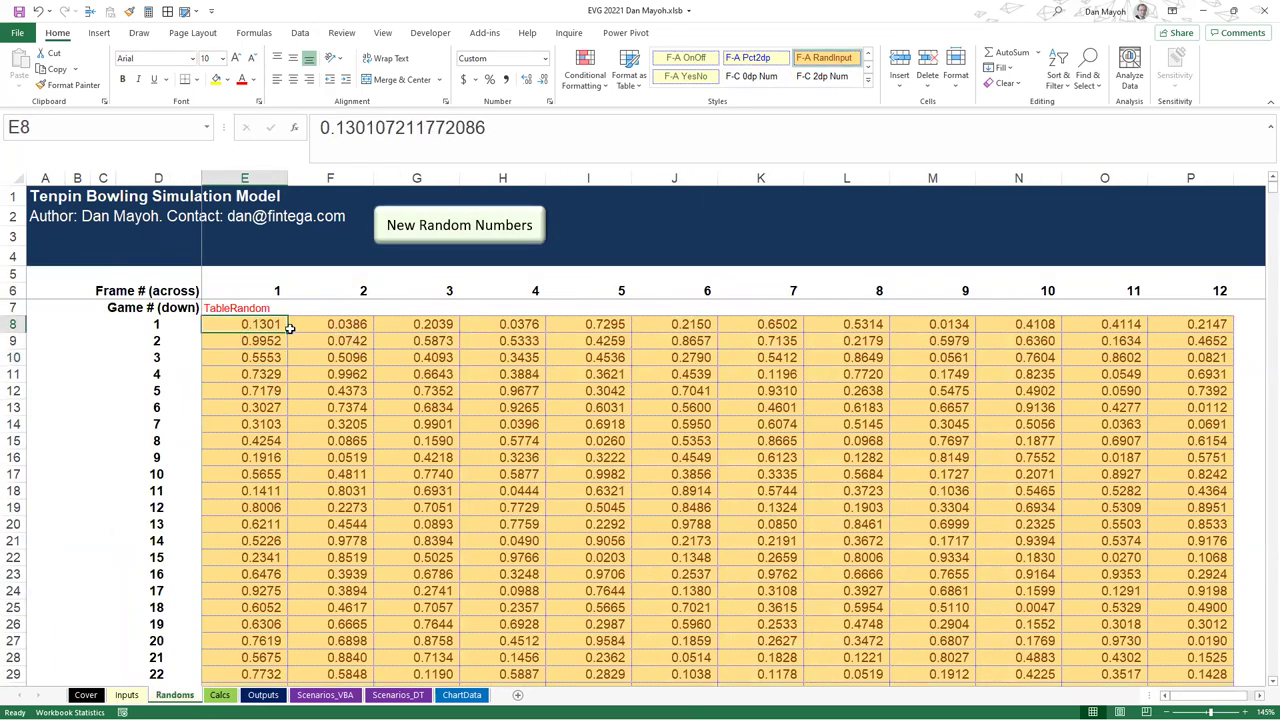
left_click_drag(506, 131, 303, 131)
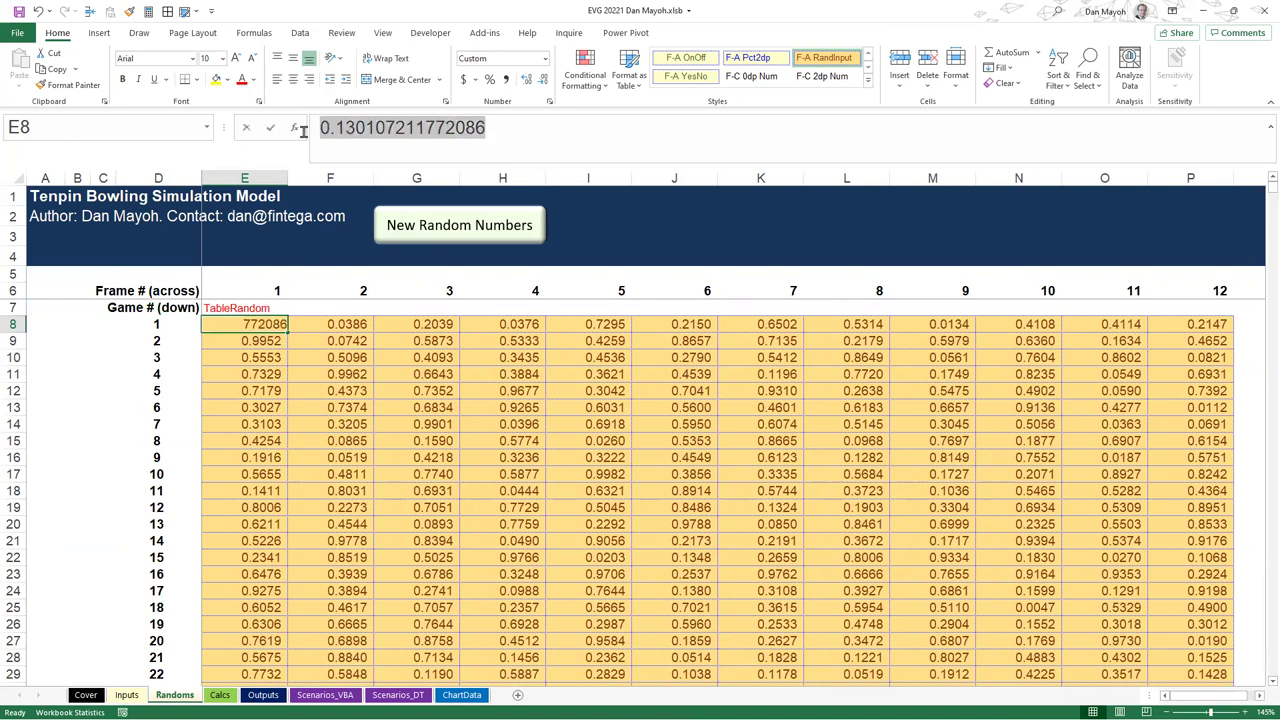
key("Escape")
left_click(126, 695)
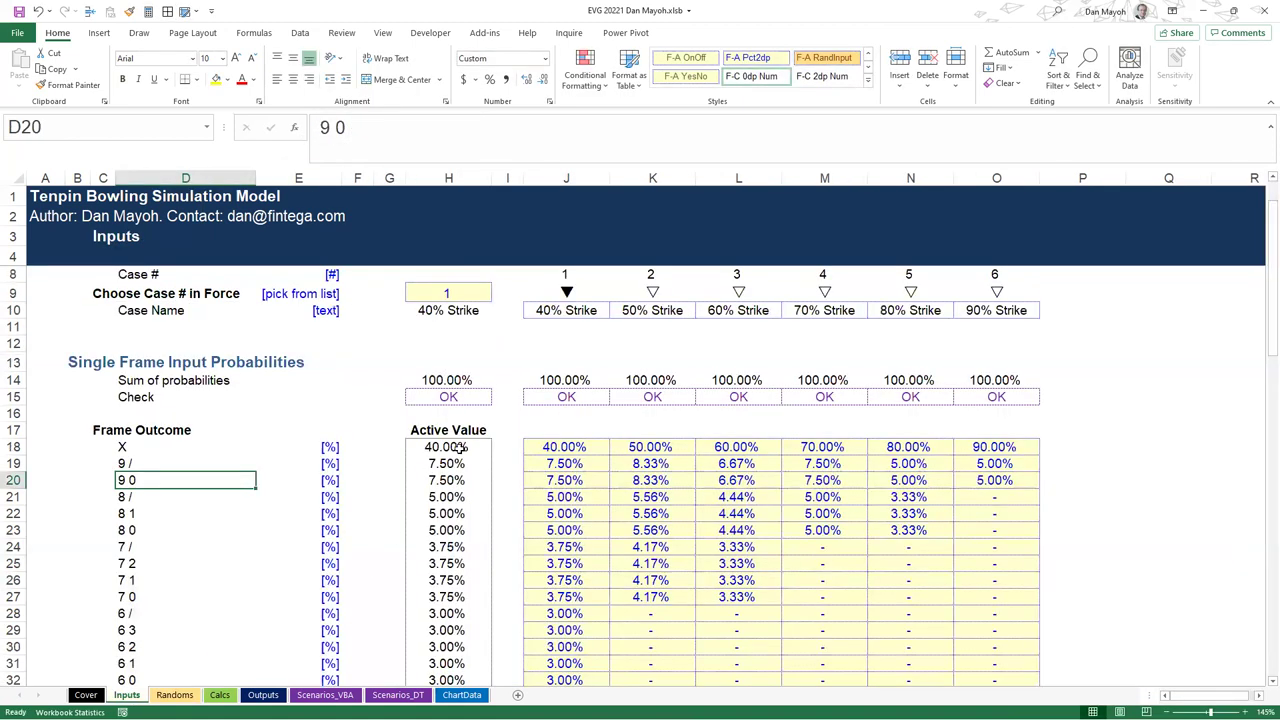
left_click_drag(560, 447, 565, 680)
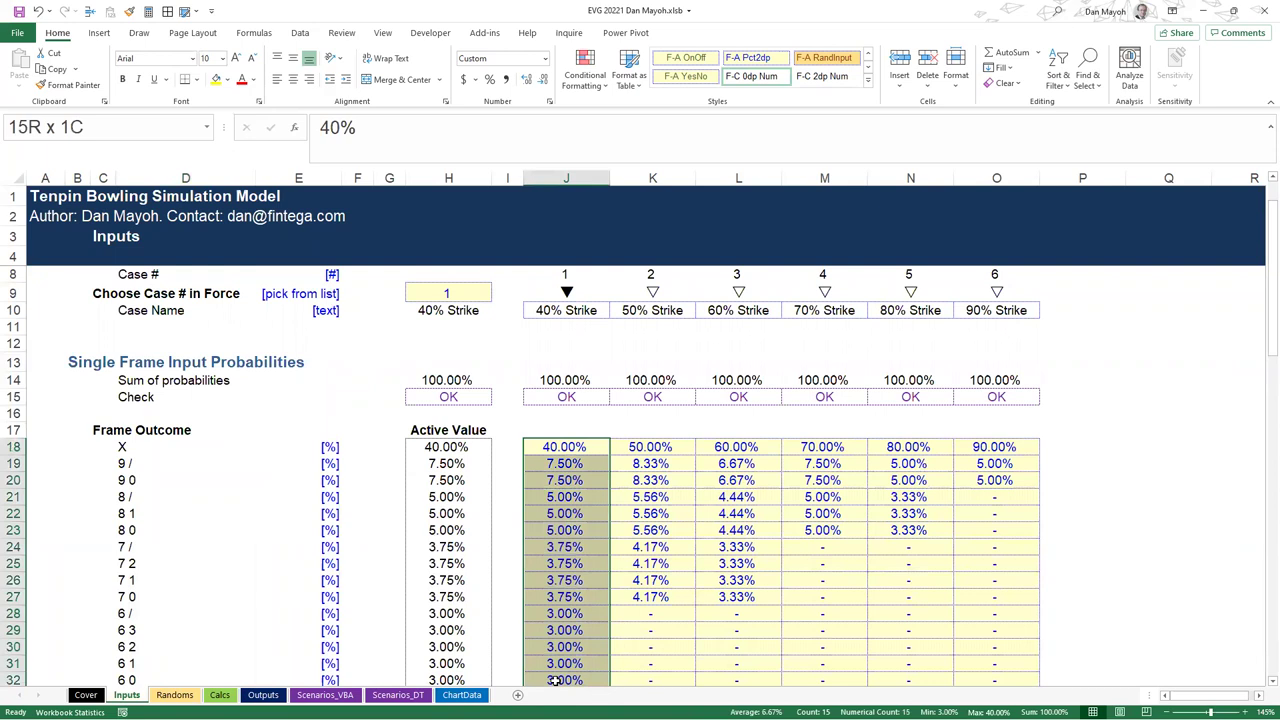
left_click(549, 447)
Compare the Randoms table with the 40% Strike probabilities for outcomes X and 9 / on the Inputs sheet
left_click(174, 695)
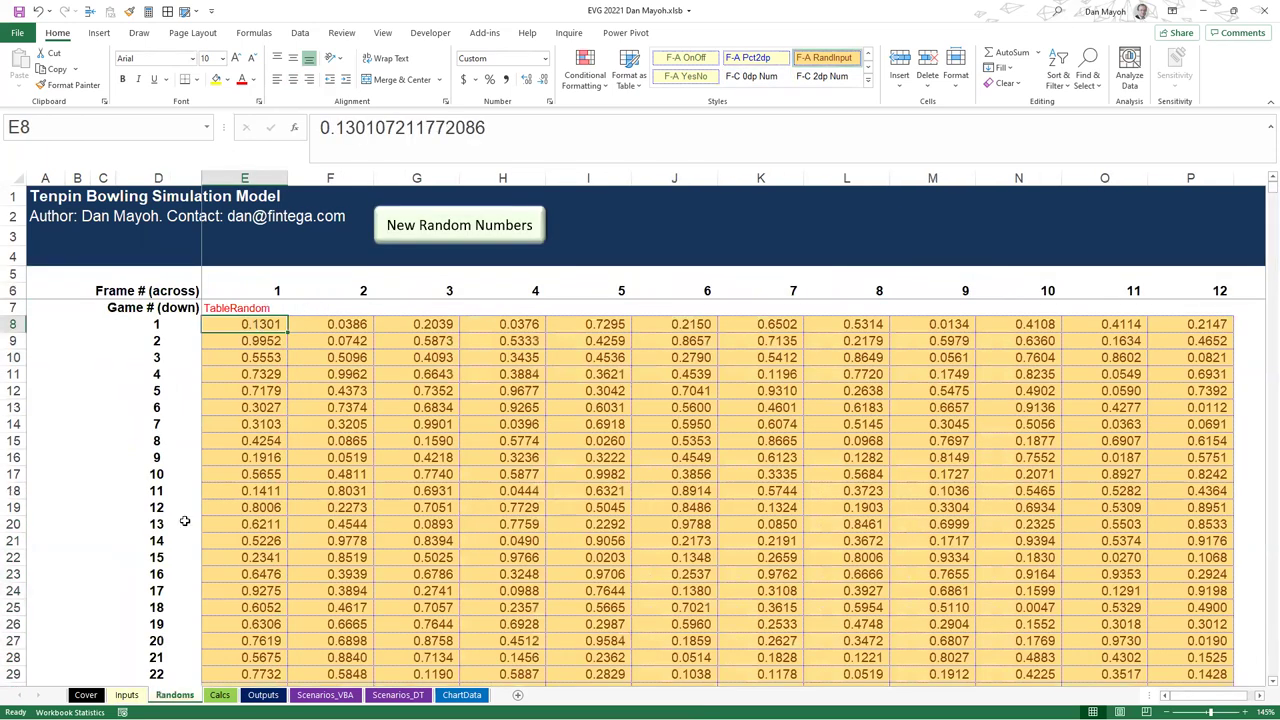
left_click(127, 695)
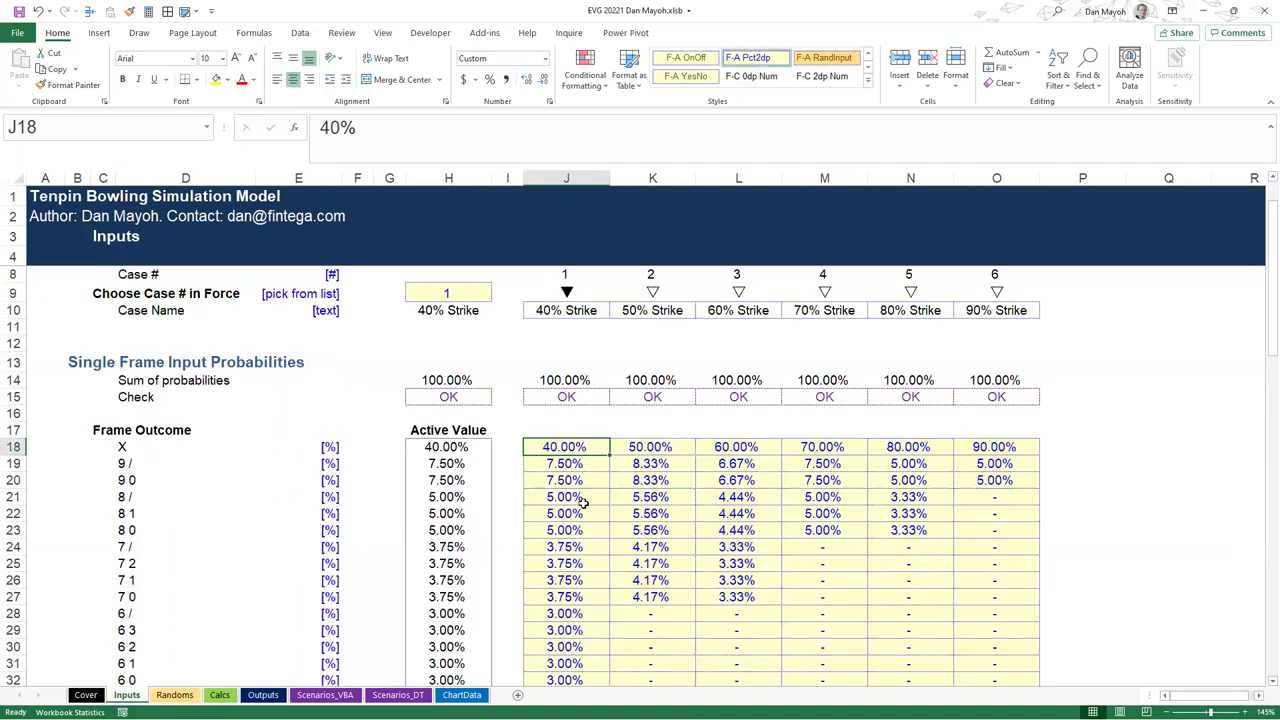
left_click(531, 464)
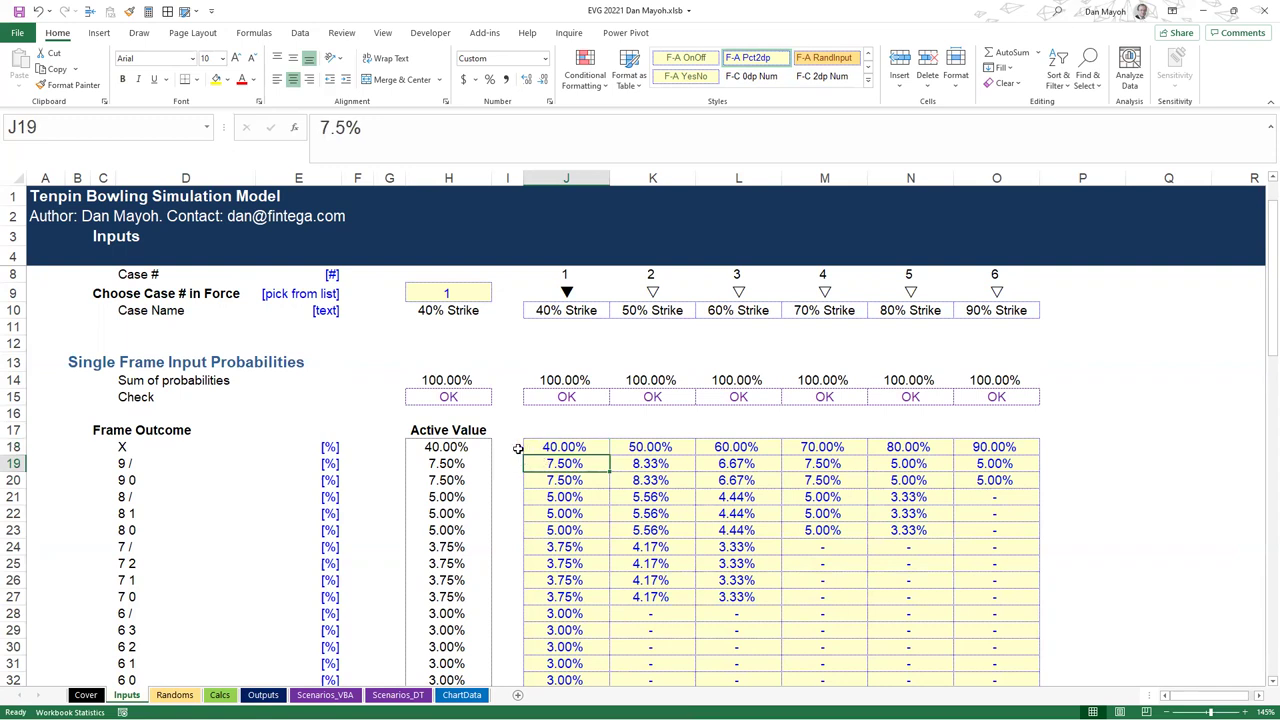
left_click(516, 448)
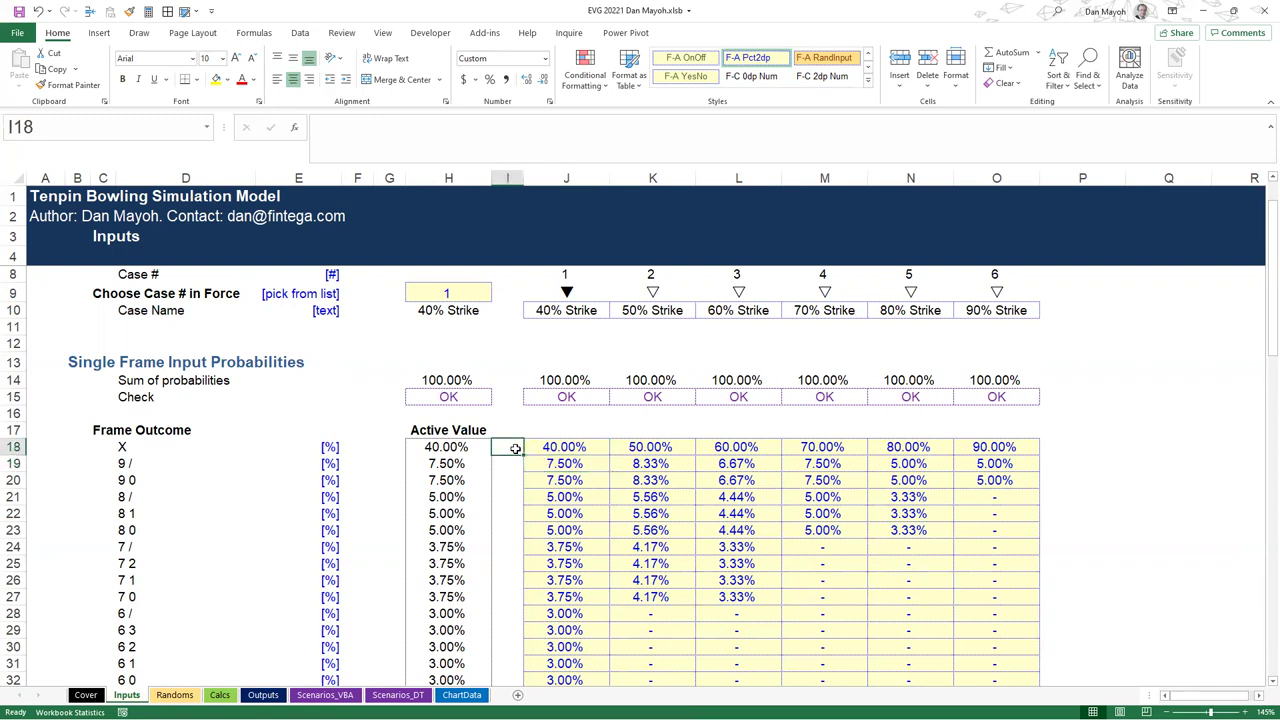
left_click(564, 465)
left_click(129, 463)
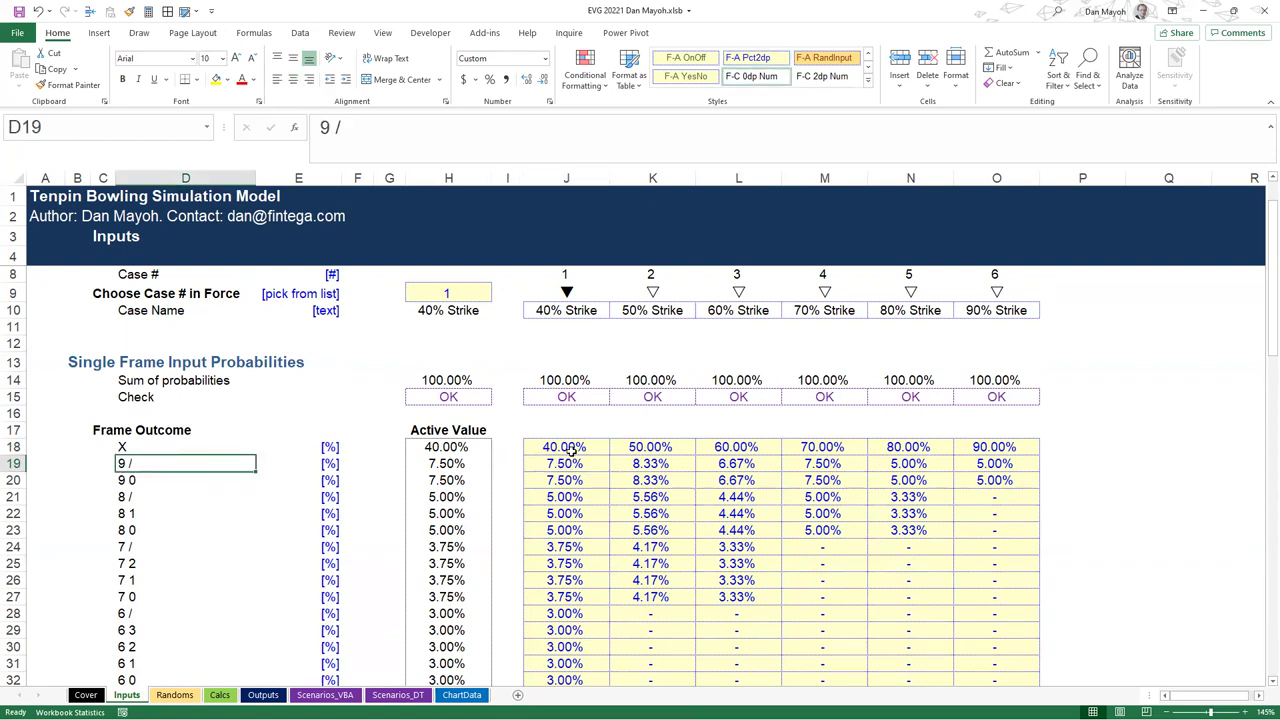
Return to the random numbers, then examine the 9 0 outcome row across to its 40% Strike probability
left_click(176, 694)
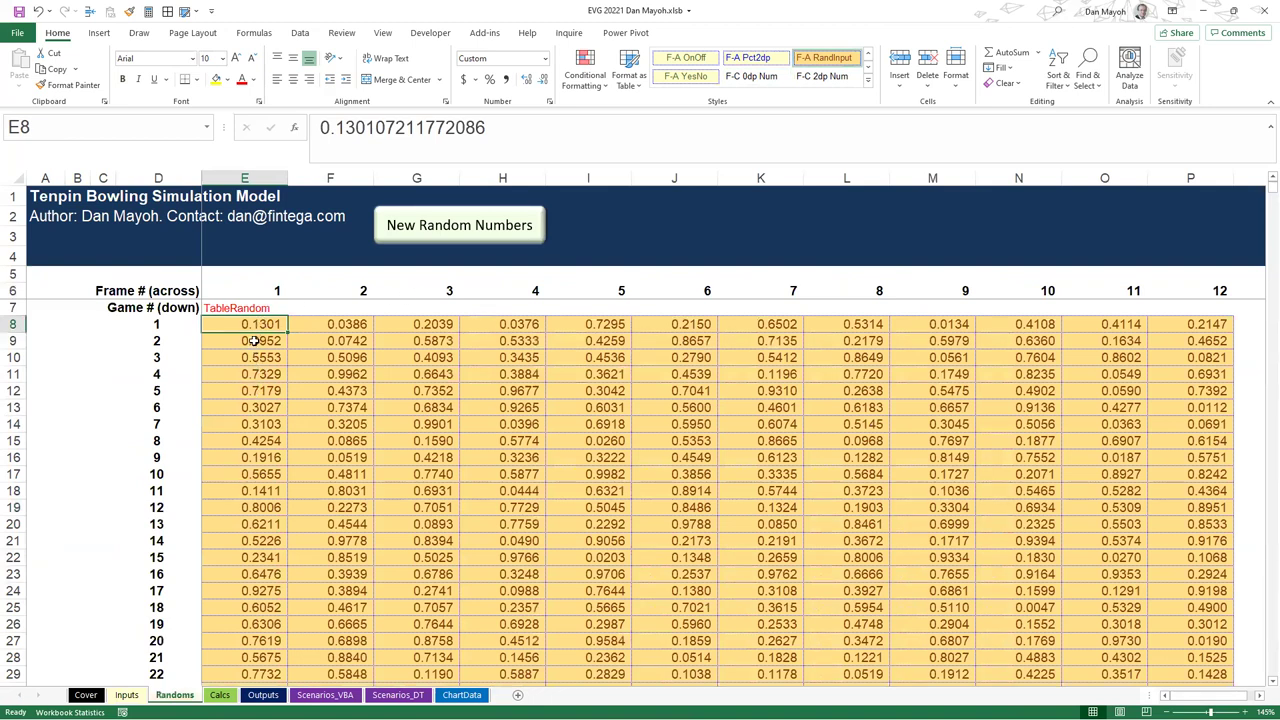
left_click(126, 694)
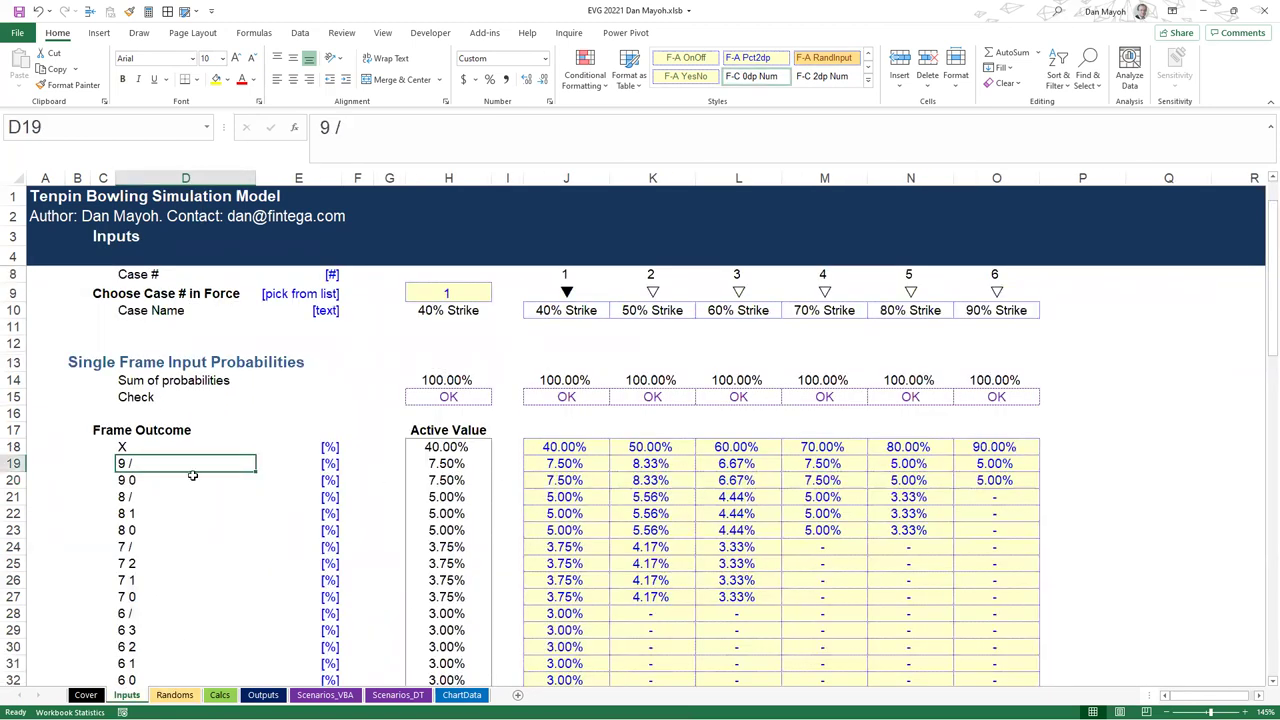
left_click_drag(120, 480, 566, 480)
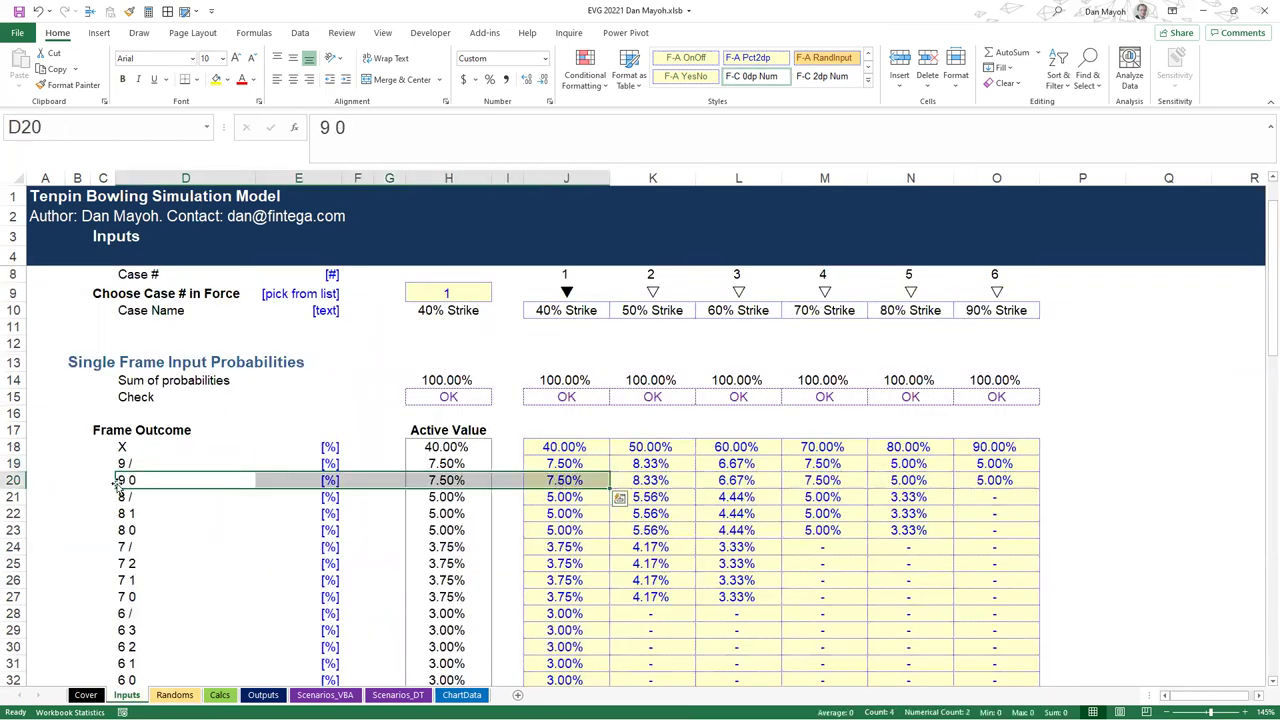
left_click(143, 480)
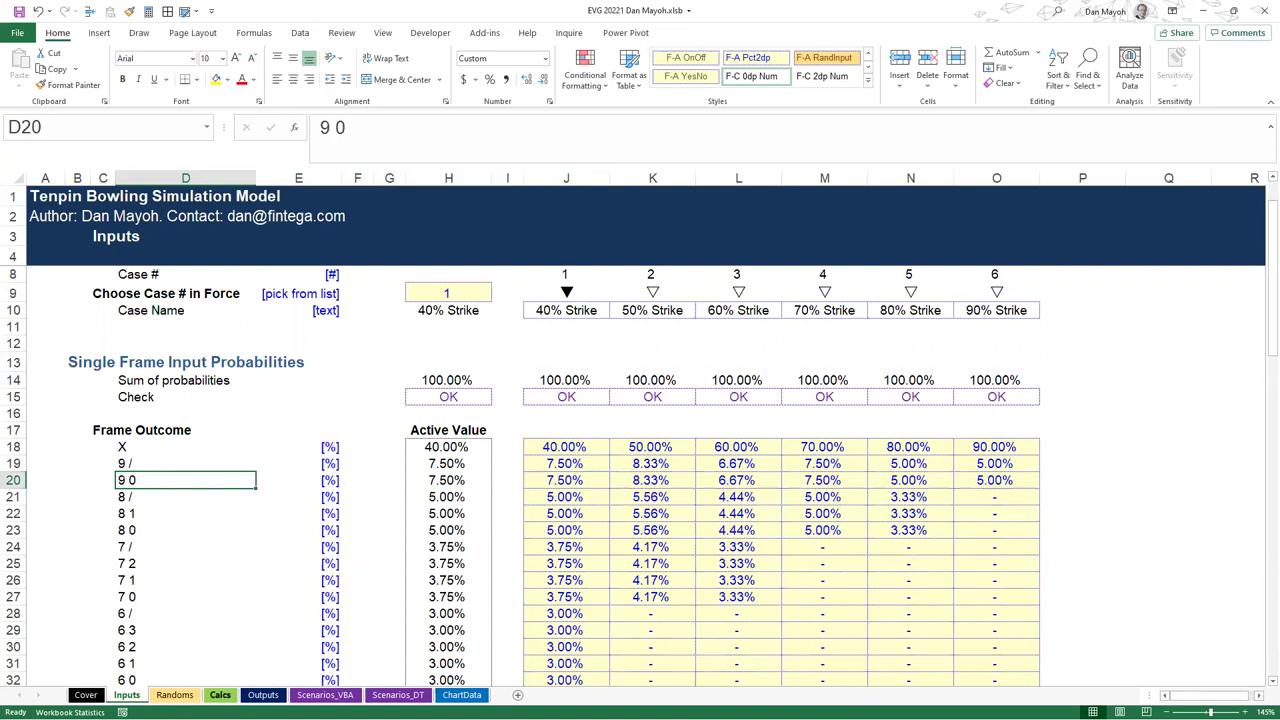
Review the Outcome # column from first to last row in the Scoring Probabilities section of the Calcs sheet
left_click(220, 695)
scroll(288, 399, "up", 6)
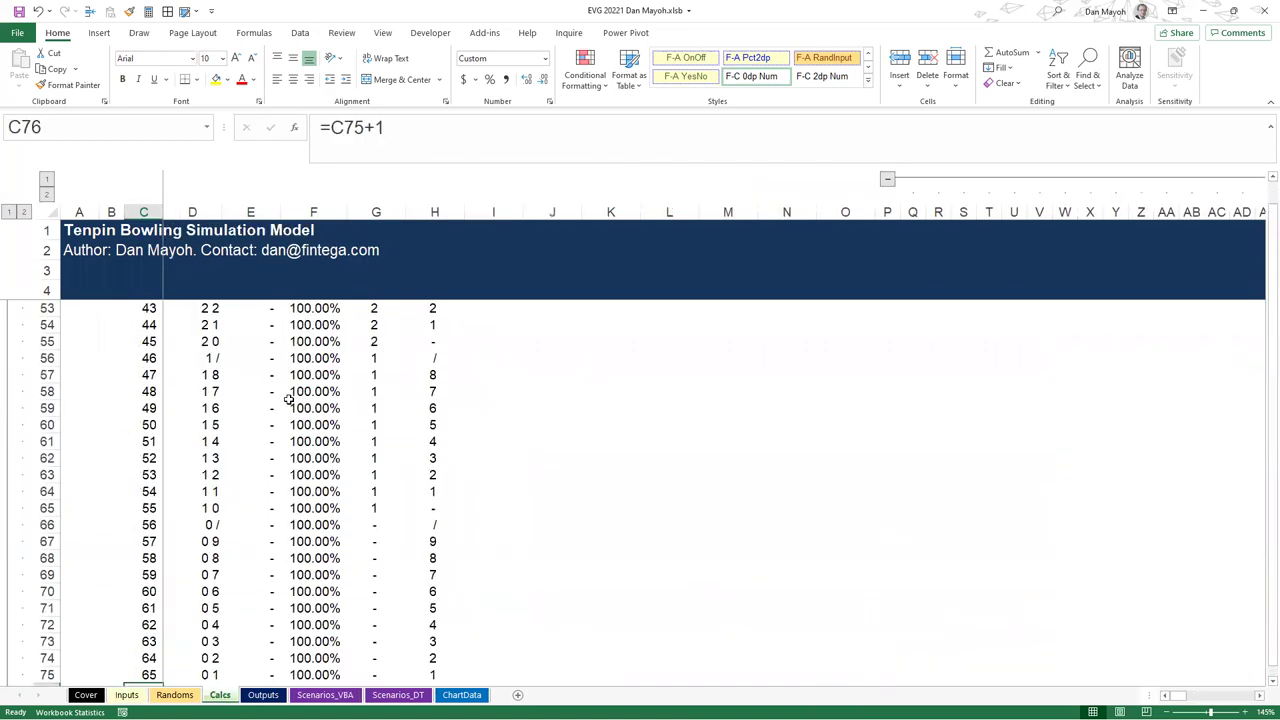
scroll(288, 399, "up", 15)
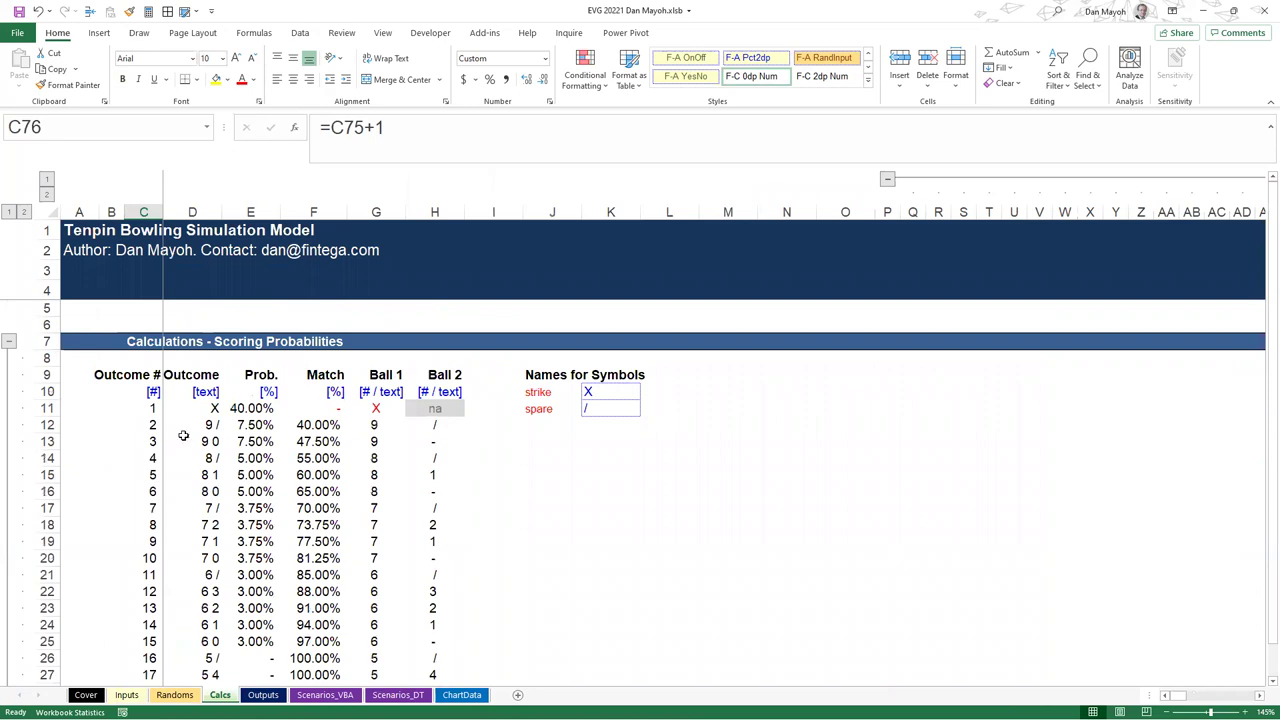
left_click(140, 421)
key("Up")
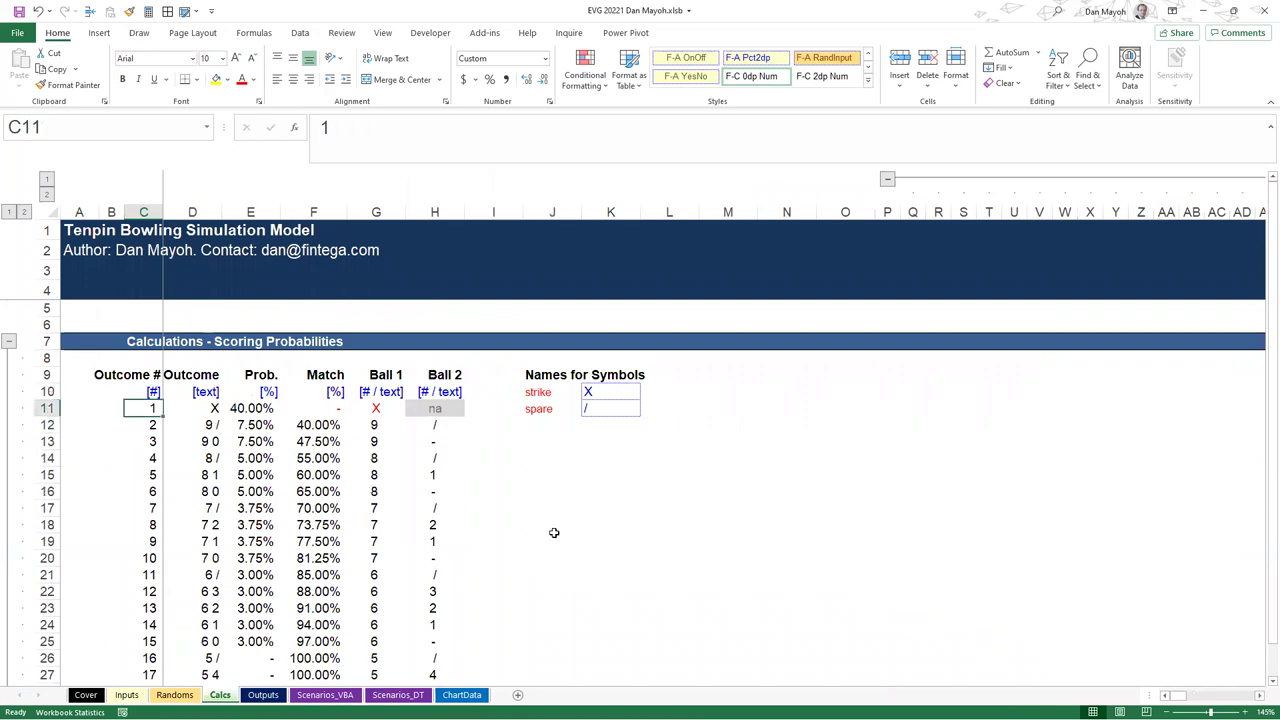
key("ctrl+Down")
key("Right")
key("Right")
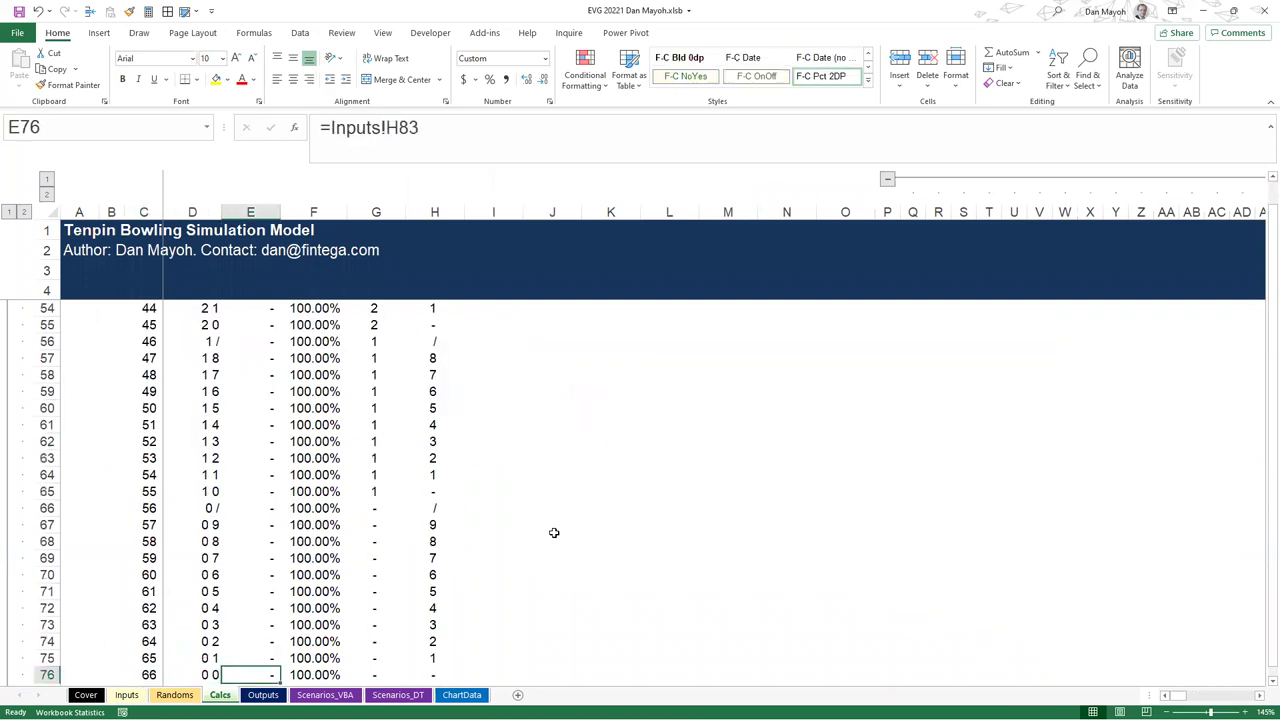
Examine the Outcome column's links to the Inputs sheet, from X down to 5 / in the Scoring Probabilities table
key("Left")
key("ctrl+Up")
key("Down")
key("Down")
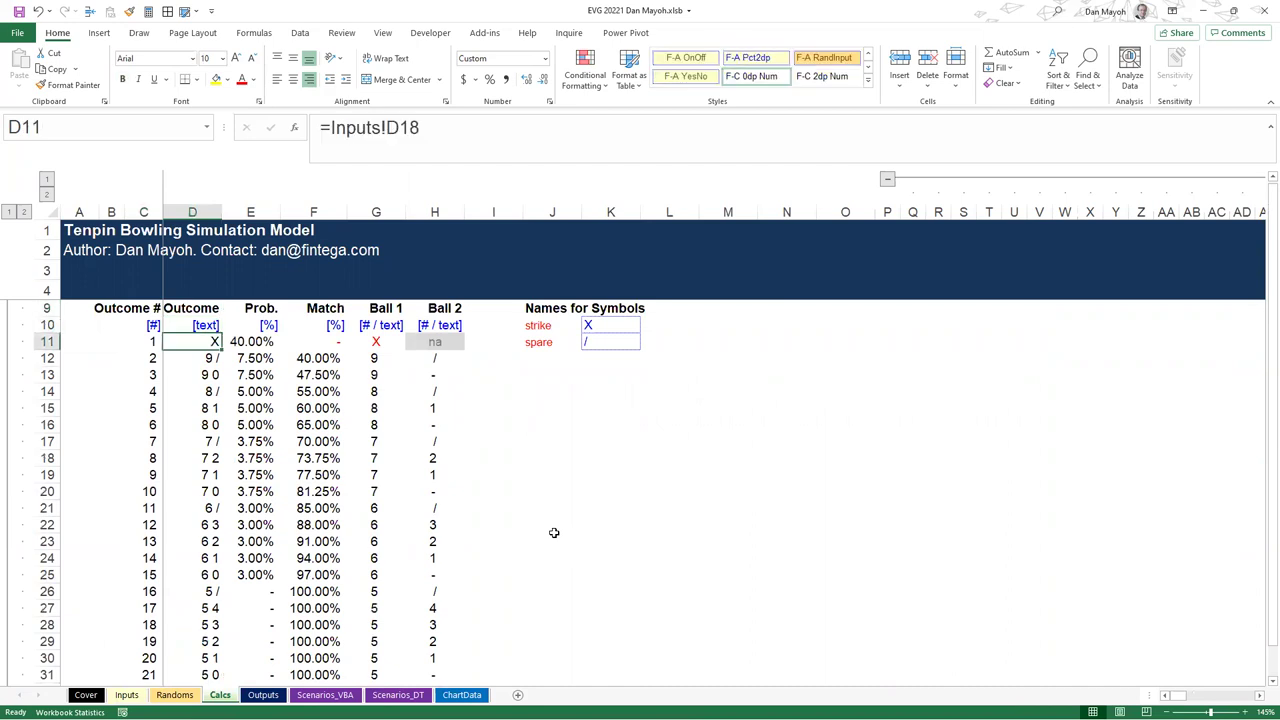
key("Down")
key("Down")
key("Down")
key("Down")
key("Down")
key("Down")
key("Down")
key("Down")
key("Down")
key("Down")
key("Down")
key("Down")
key("Down")
key("Down")
key("Down")
key("Down")
key("Up")
key("Up")
key("Up")
key("Up")
key("Up")
key("Up")
key("Up")
key("Up")
key("Up")
key("Up")
key("Up")
key("Up")
key("Up")
key("Up")
key("Up")
key("Up")
key("Up")
key("Up")
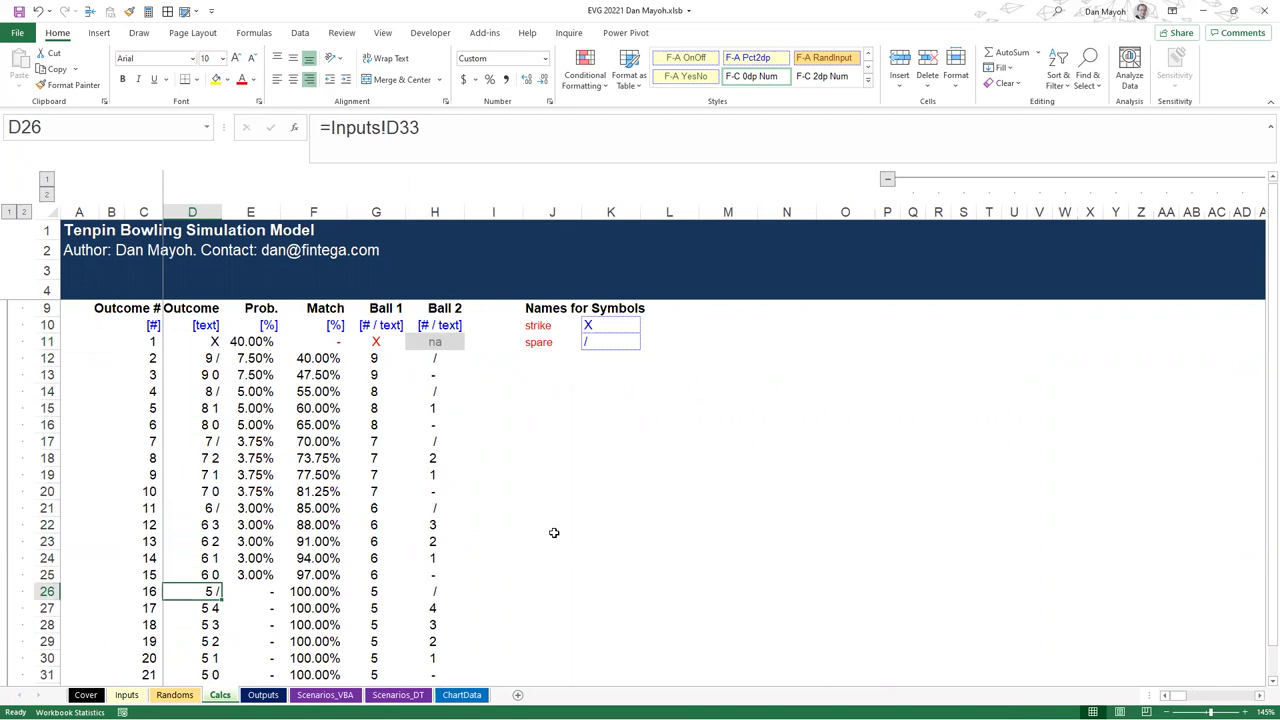
key("Down")
key("Down")
key("Down")
key("Down")
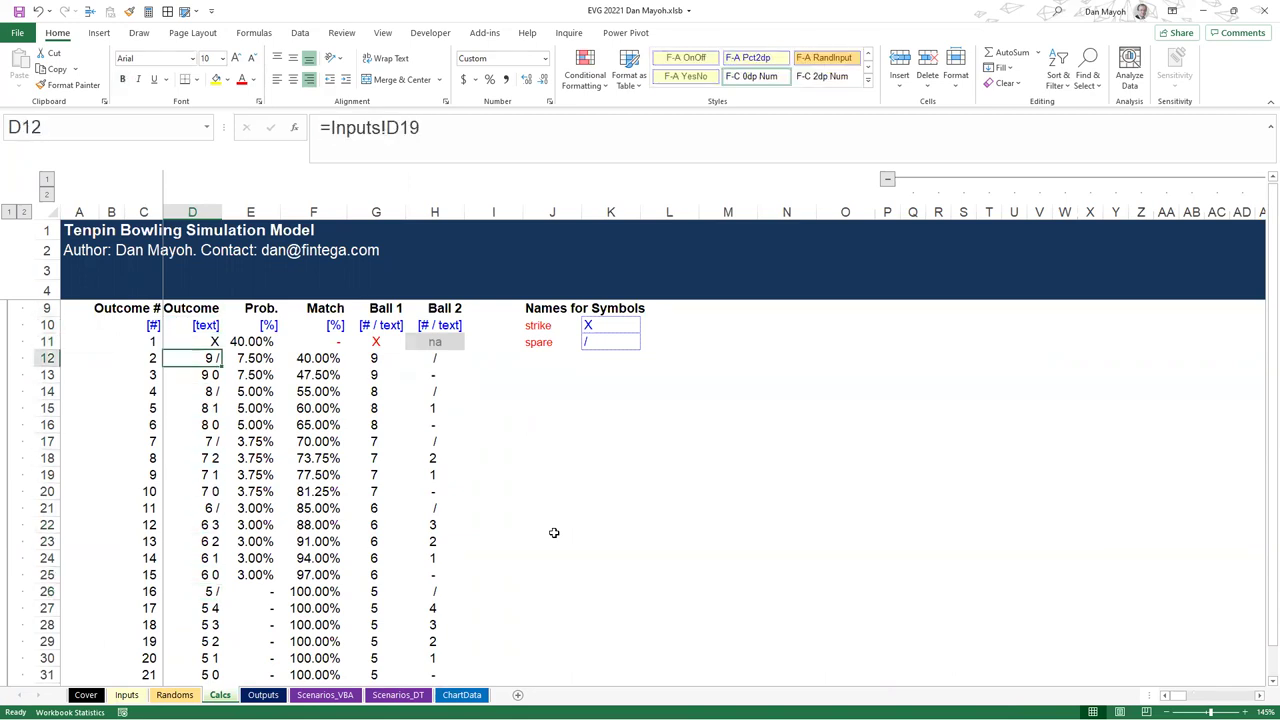
Review the full Prob. column and inspect the formula linking outcome X's probability to the Inputs sheet
key("Right")
key("Up")
key("Up")
key("ctrl+Down")
key("ctrl+Up")
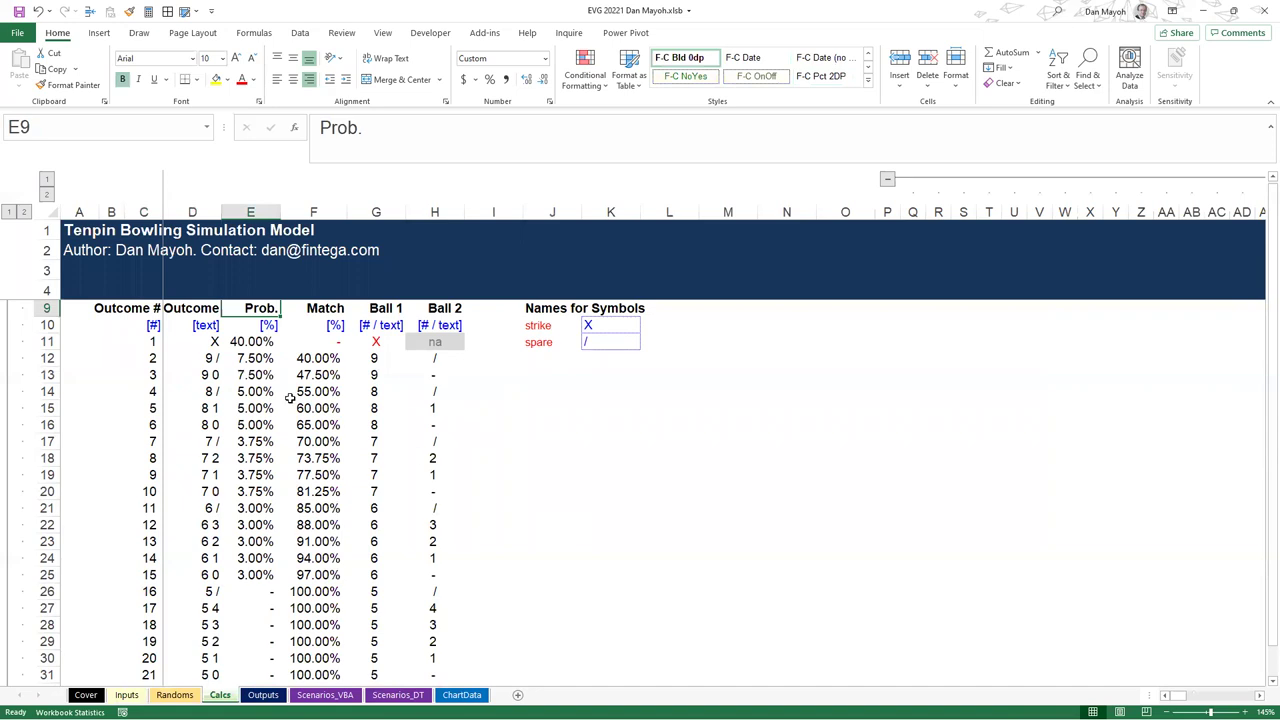
left_click(235, 341)
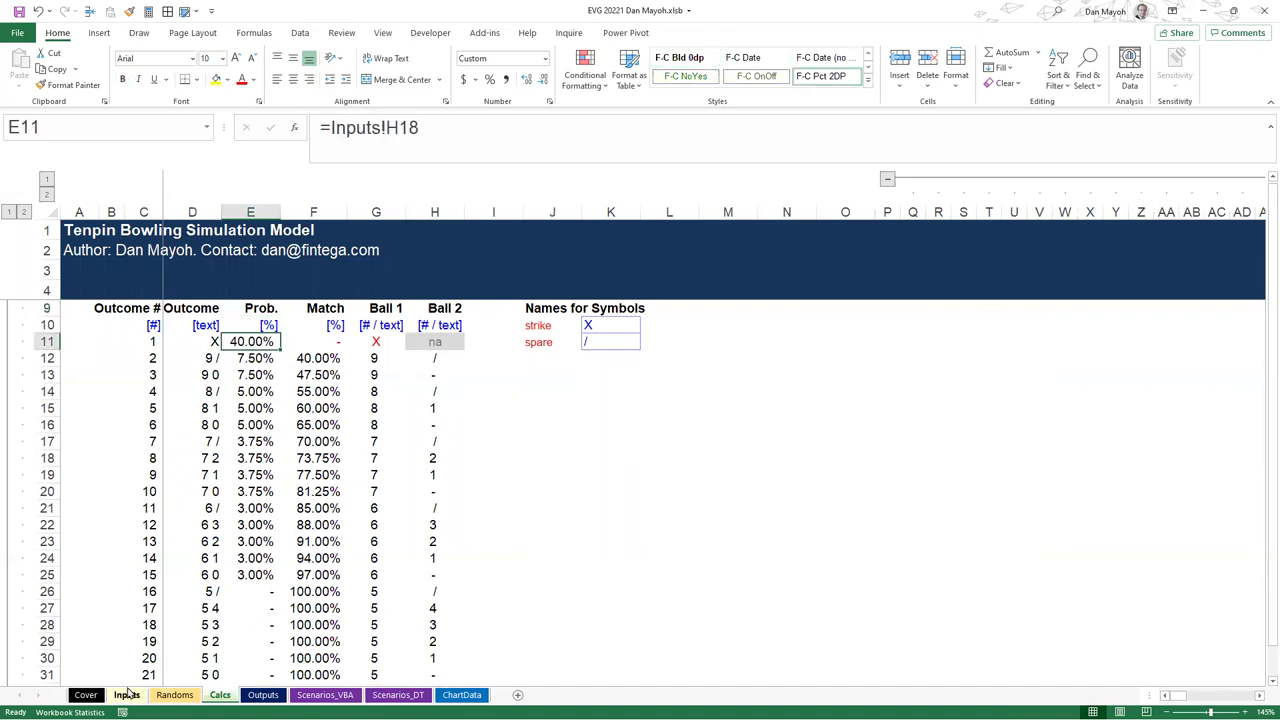
Inspect how the Match column accumulates the preceding probabilities in its first few rows
left_click(324, 356)
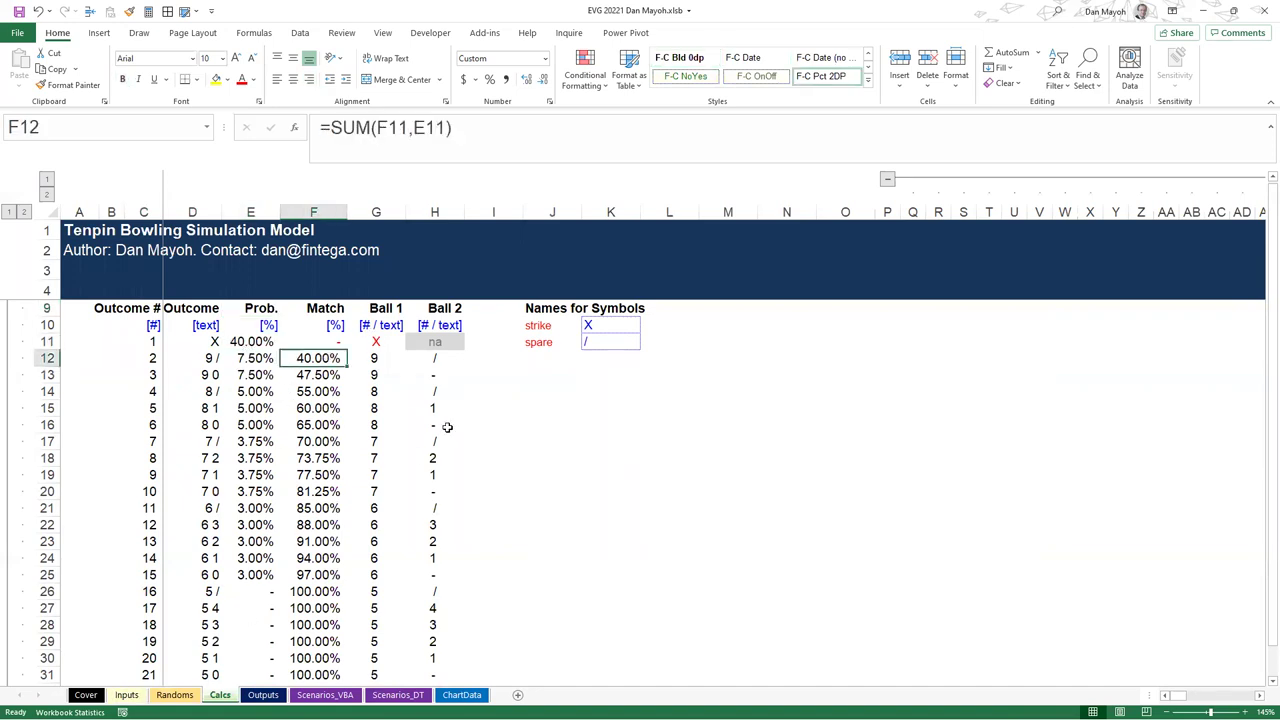
key("Up")
key("Down")
key("Down")
key("Up")
key("Up")
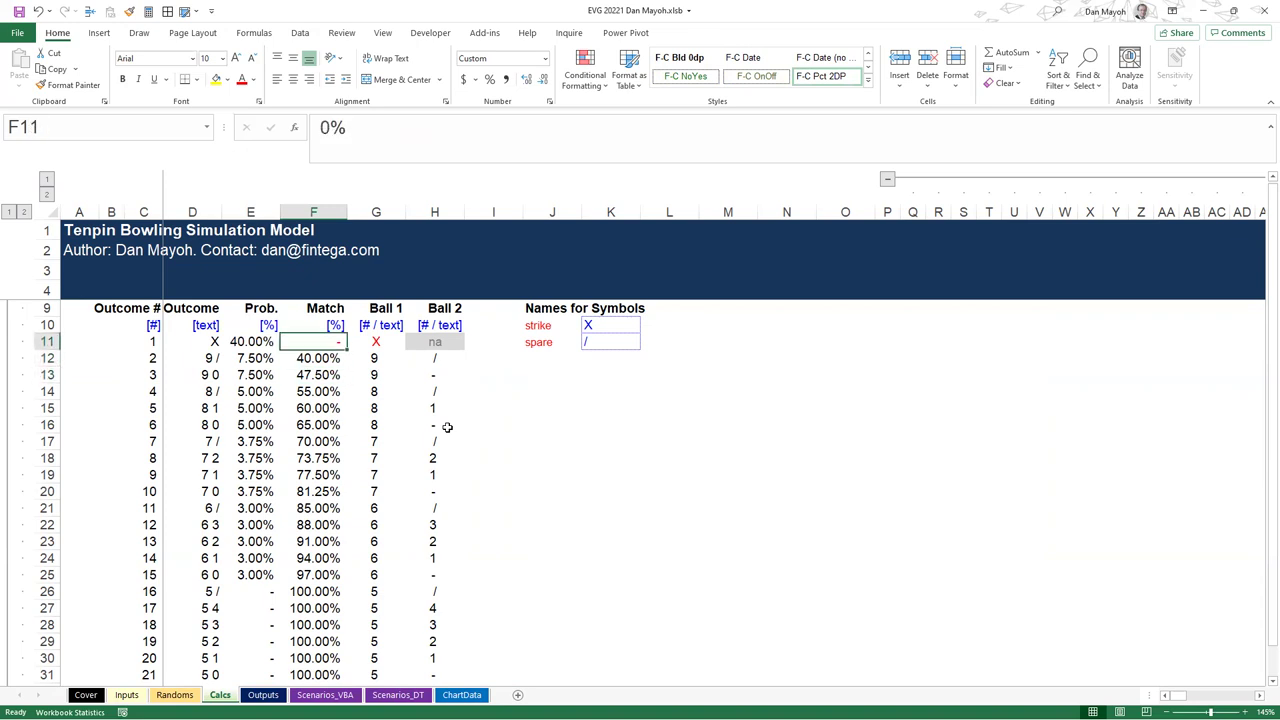
key("Down")
key("Down")
key("Down")
key("Down")
key("Up")
key("Up")
key("Up")
key("Up")
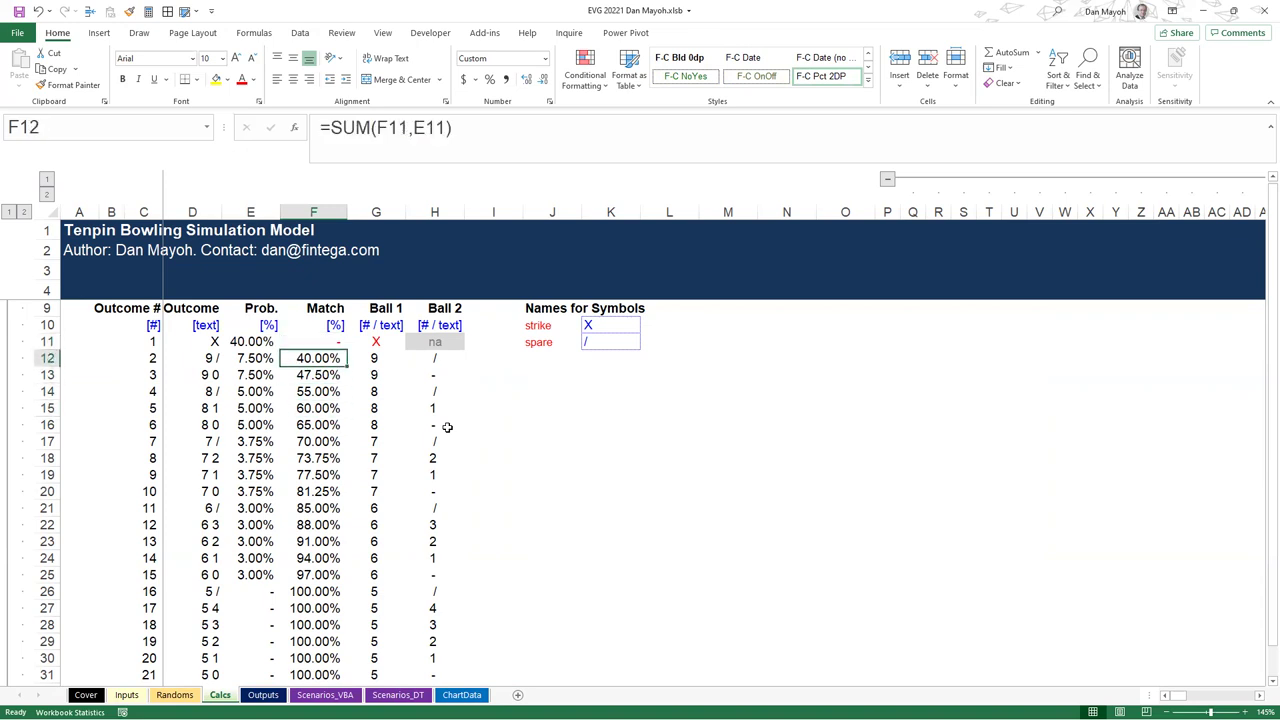
Trace the cumulative Match formulas row by row down to outcome 5 /
key("Down")
key("Down")
key("Down")
key("Down")
key("Down")
key("Down")
key("Down")
key("Down")
key("Down")
key("Down")
key("Down")
key("Down")
key("Down")
key("Down")
key("Down")
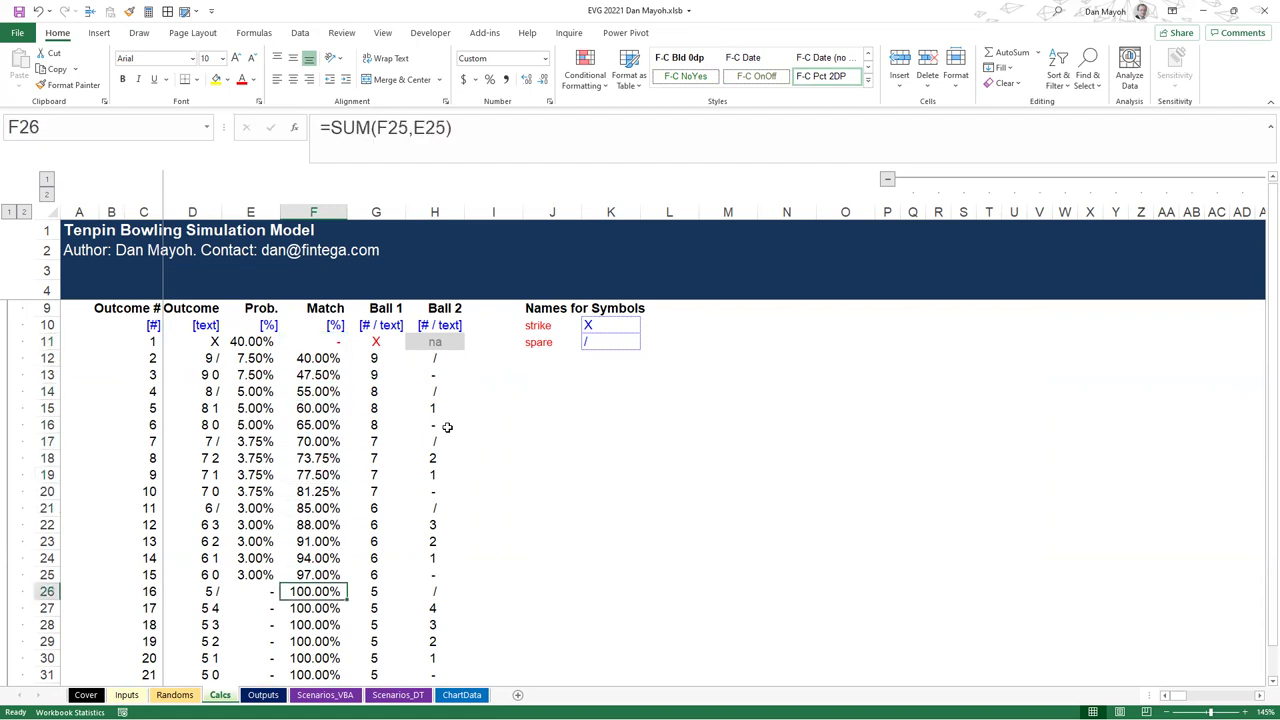
Compare the Prob. values for outcomes X to 6 0 with their cumulative Match values and the rows below
left_click_drag(260, 575, 255, 341)
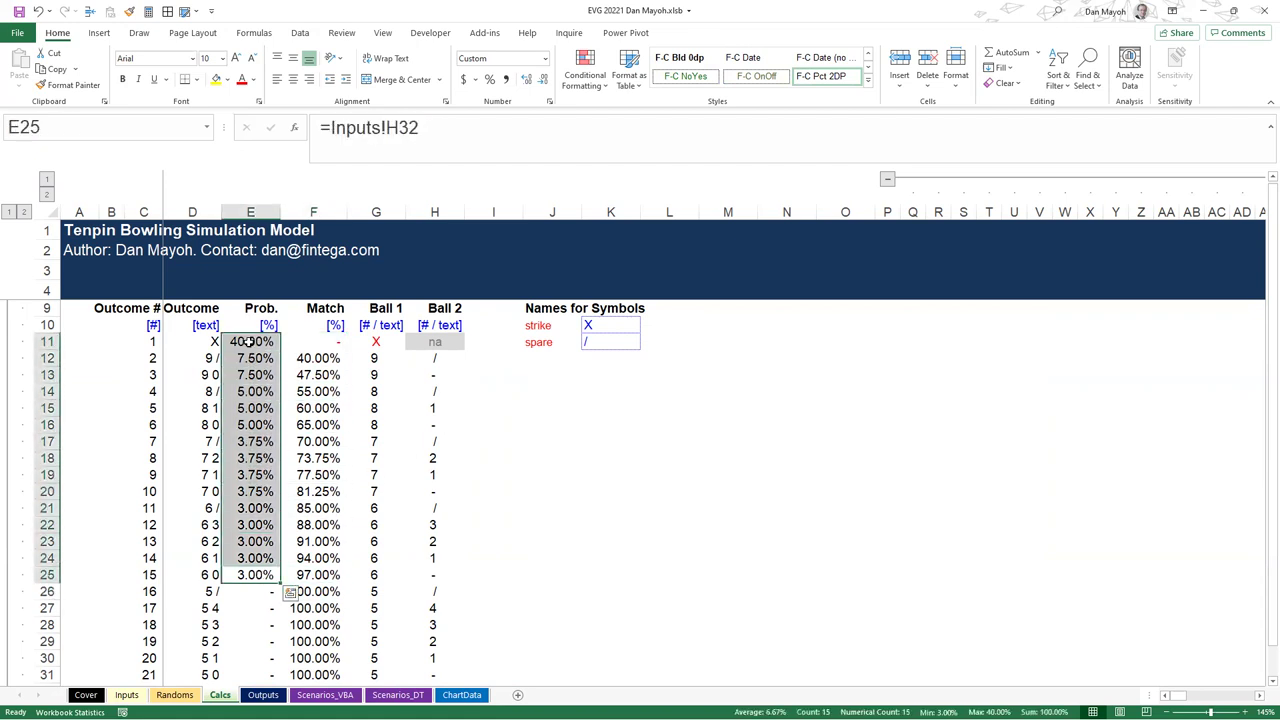
left_click(320, 390)
left_click(311, 360)
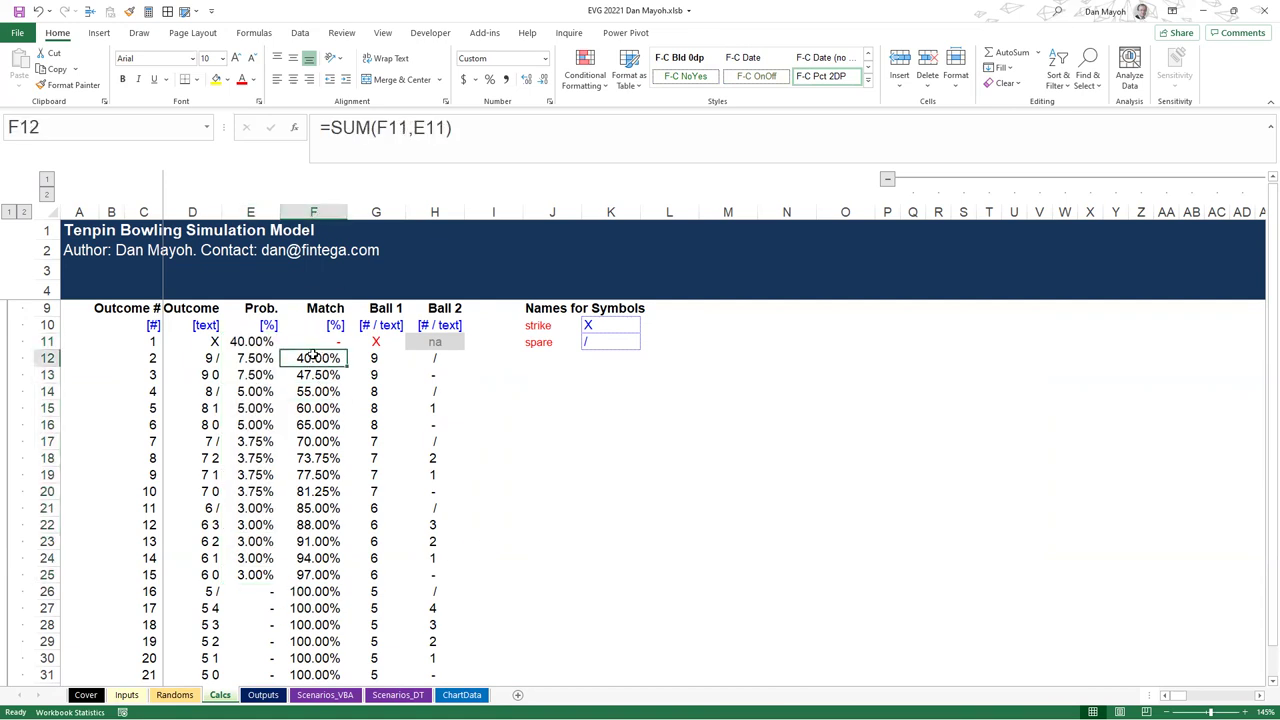
left_click_drag(314, 339, 298, 586)
left_click(313, 575)
scroll(314, 486, "down", 8)
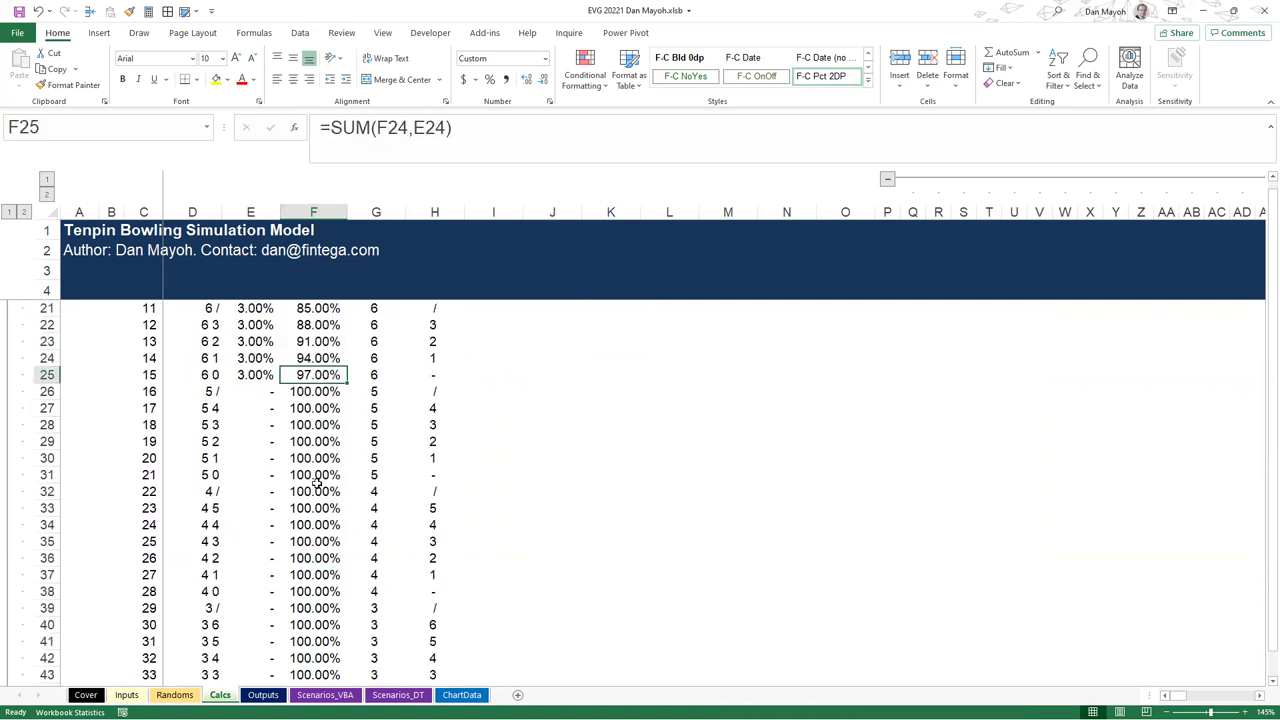
scroll(314, 486, "up", 9)
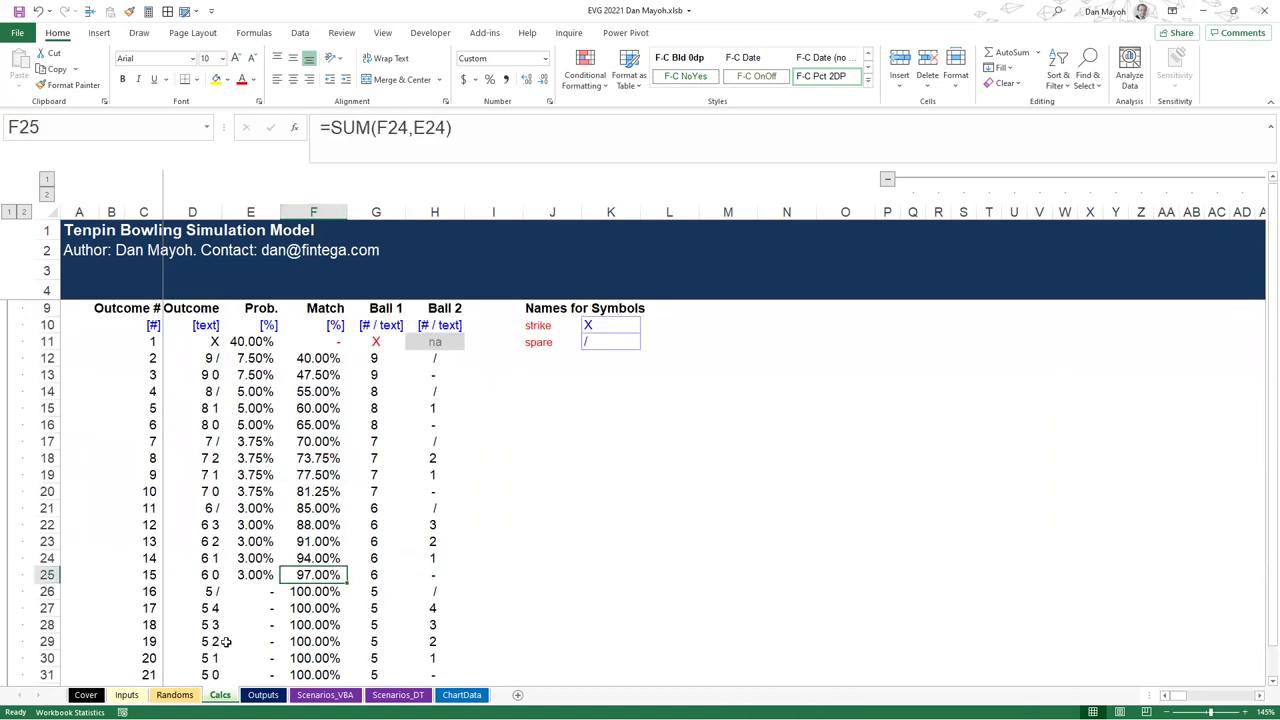
Relate the cumulative Match thresholds to the corresponding outcome numbers in the Scoring Probabilities table
left_click_drag(320, 358, 316, 604)
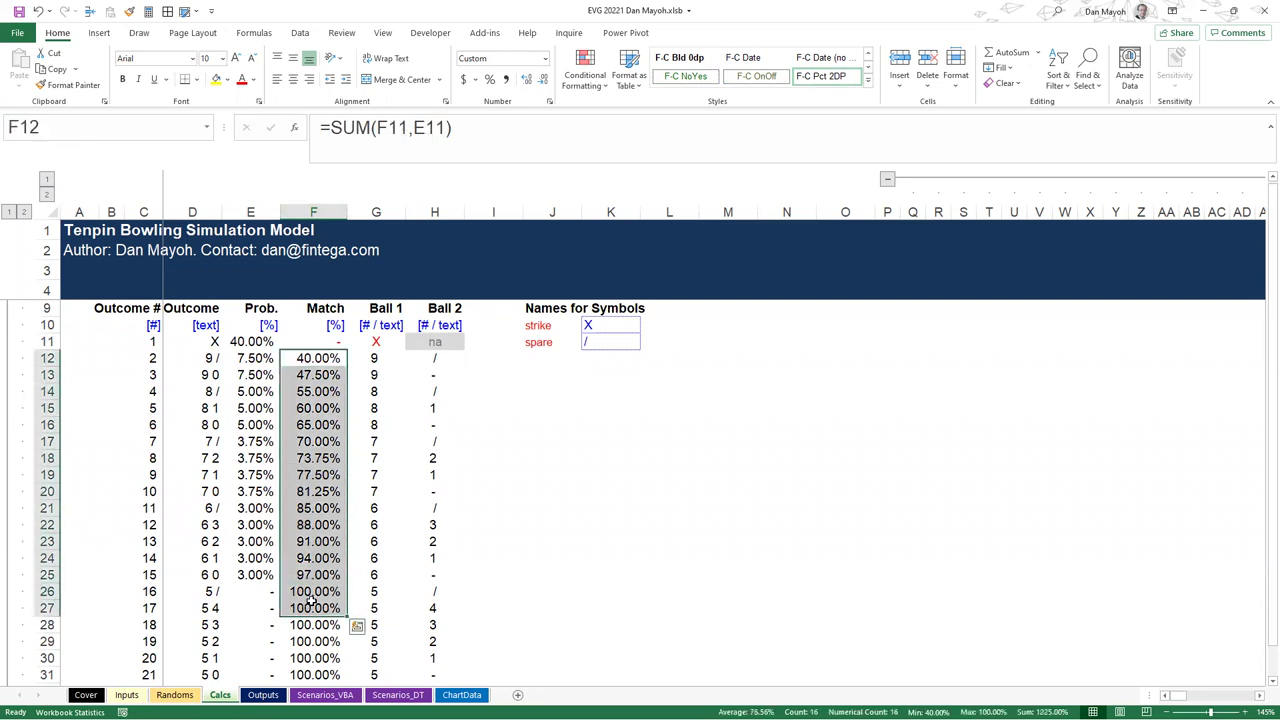
left_click(310, 406)
left_click_drag(150, 345, 152, 560)
left_click(294, 475)
Inspect the formula for frame 1's random value in the Single Game Result section of the Calcs sheet
scroll(289, 485, "down", 1)
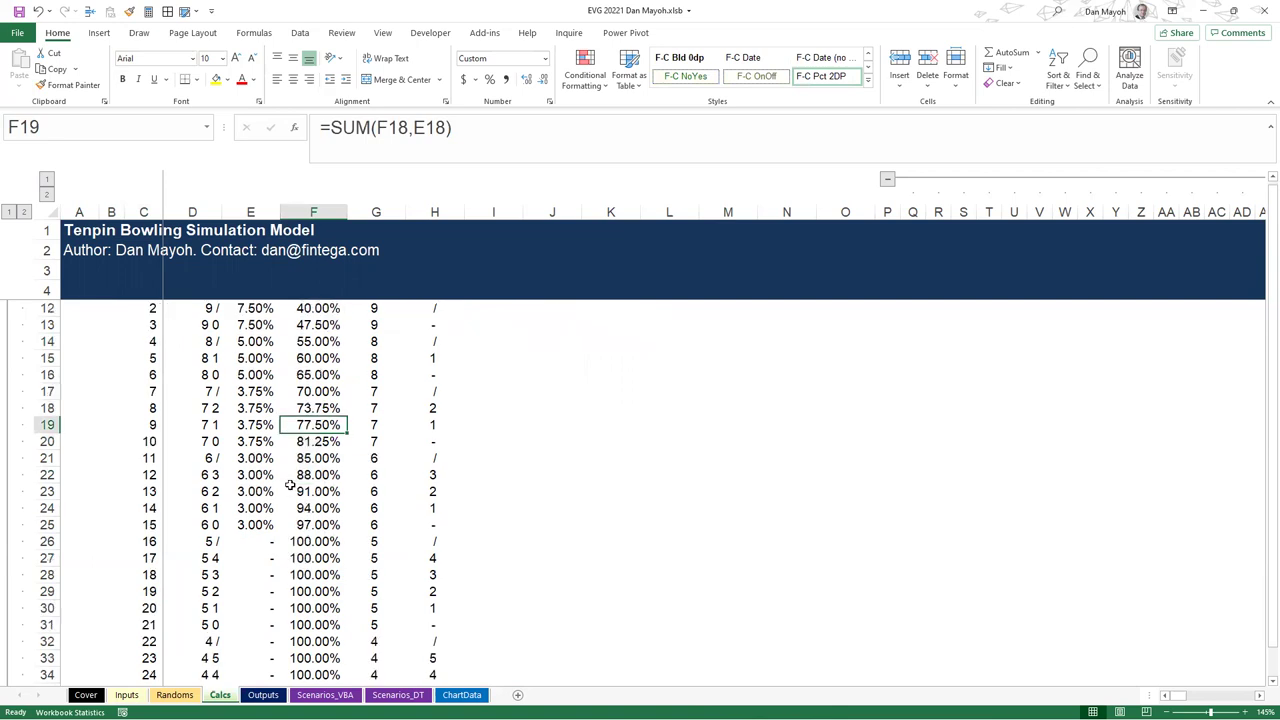
scroll(290, 485, "down", 18)
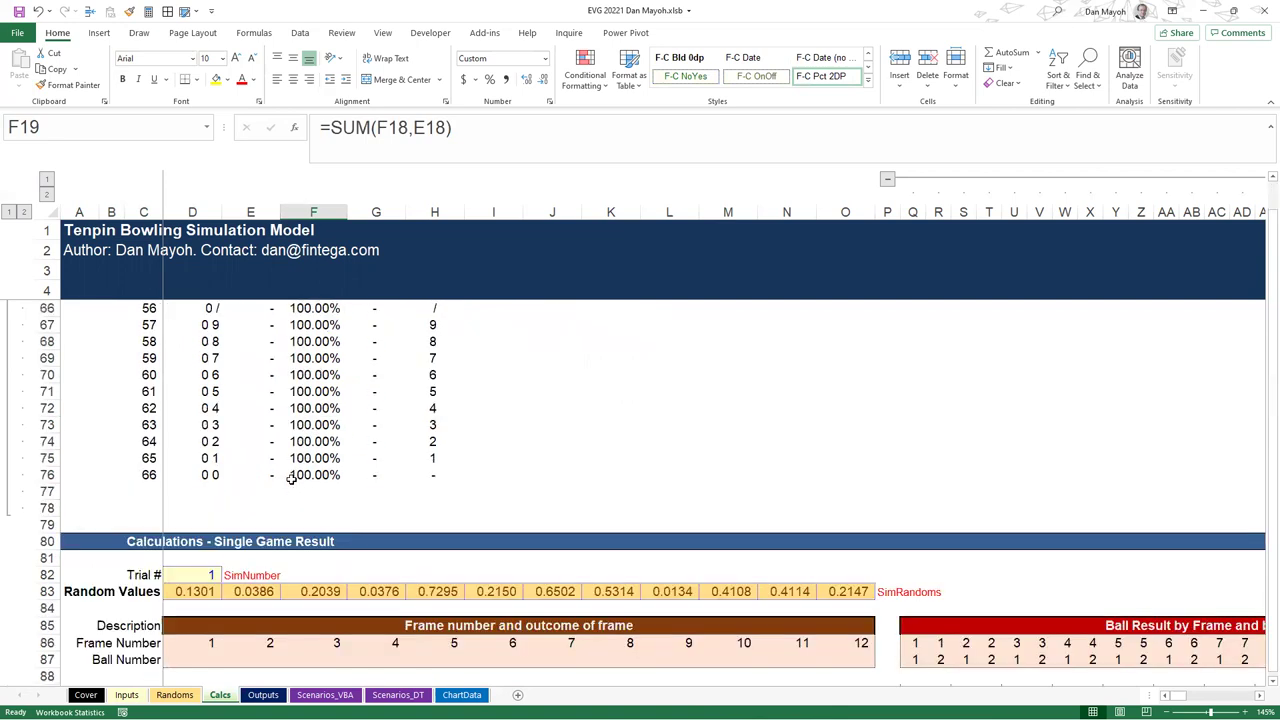
scroll(291, 478, "down", 5)
scroll(291, 478, "up", 2)
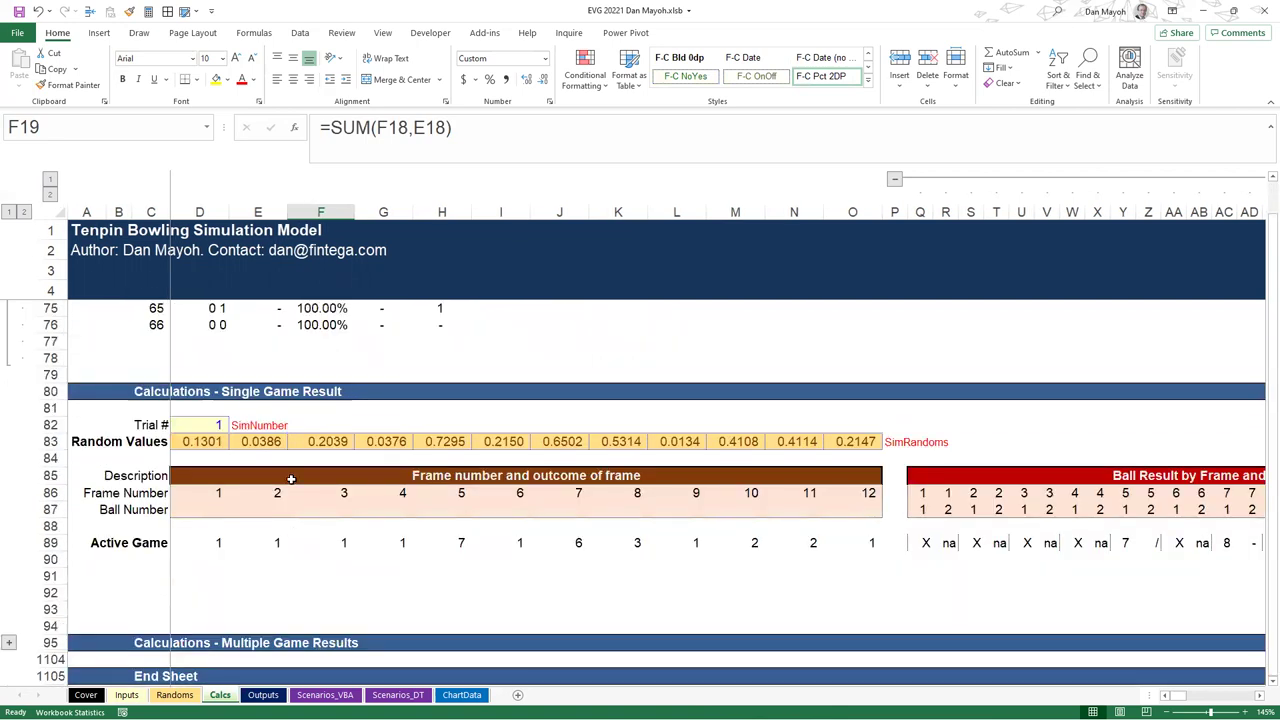
left_click(224, 444)
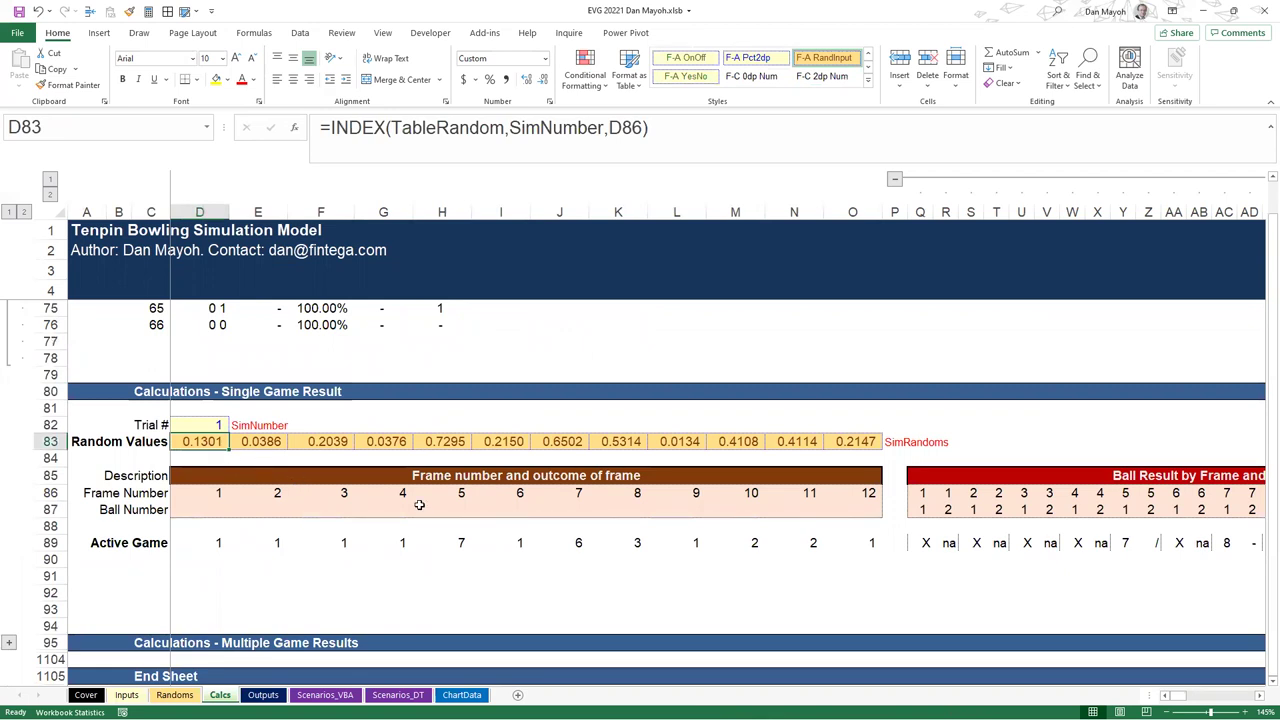
Review the INDEX formulas across the Random Values row for the game's frames in the Single Game Result section
key("Right")
key("Right")
key("Right")
key("Right")
key("Right")
key("Right")
key("Right")
key("Right")
key("Right")
key("Right")
key("Right")
key("Right")
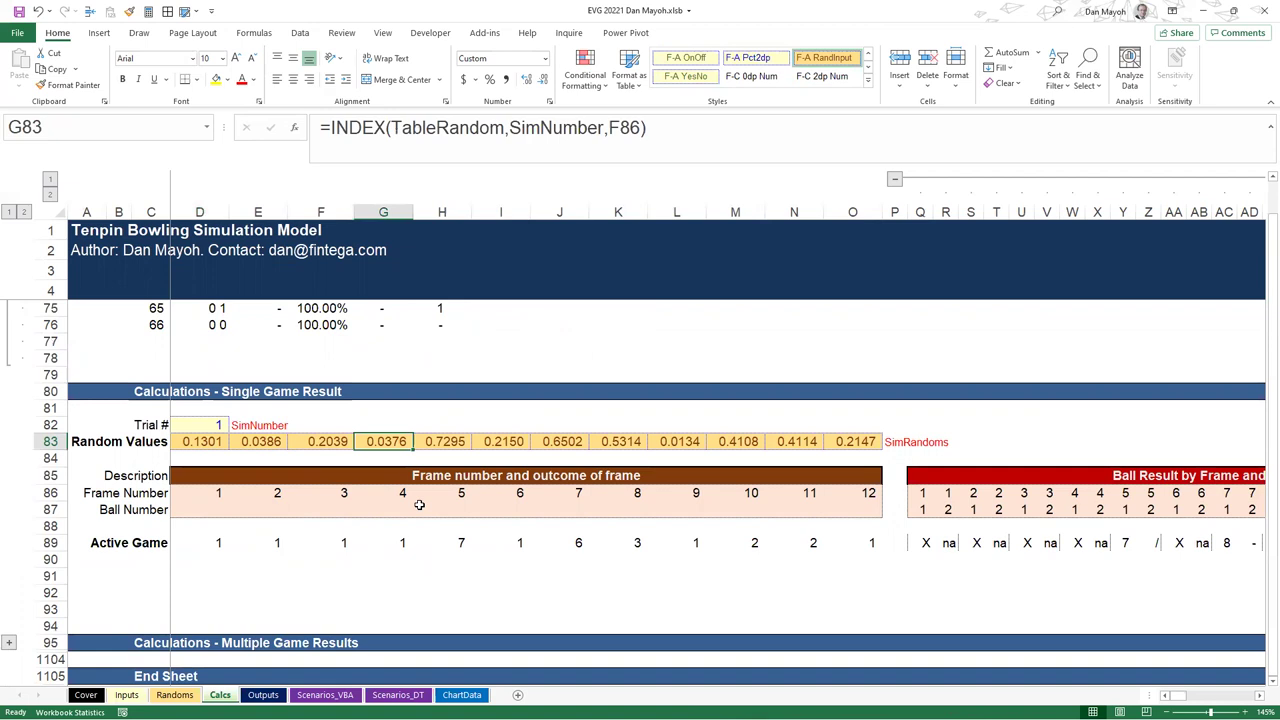
Trace frame 1's random value formula to its source cell in TableRandom on the Randoms sheet, and return to Calcs
key("Home")
key("Right")
key("Right")
key("Right")
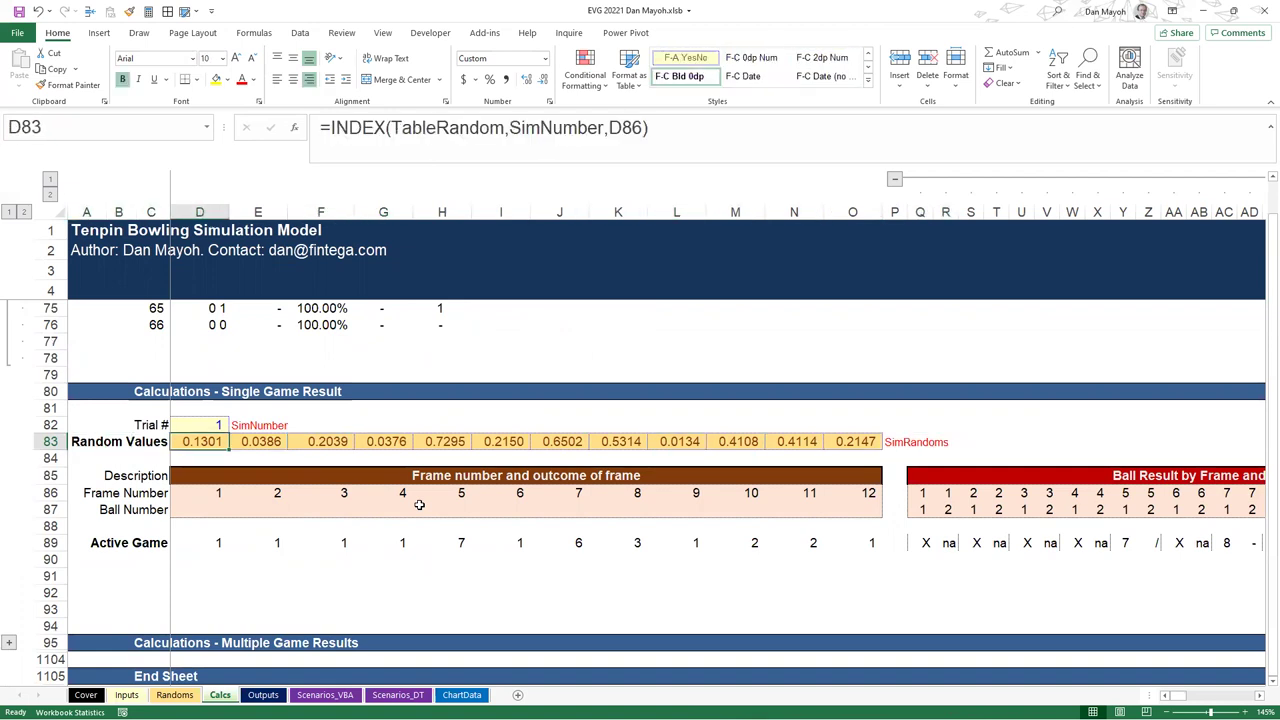
key("ctrl+bracketleft")
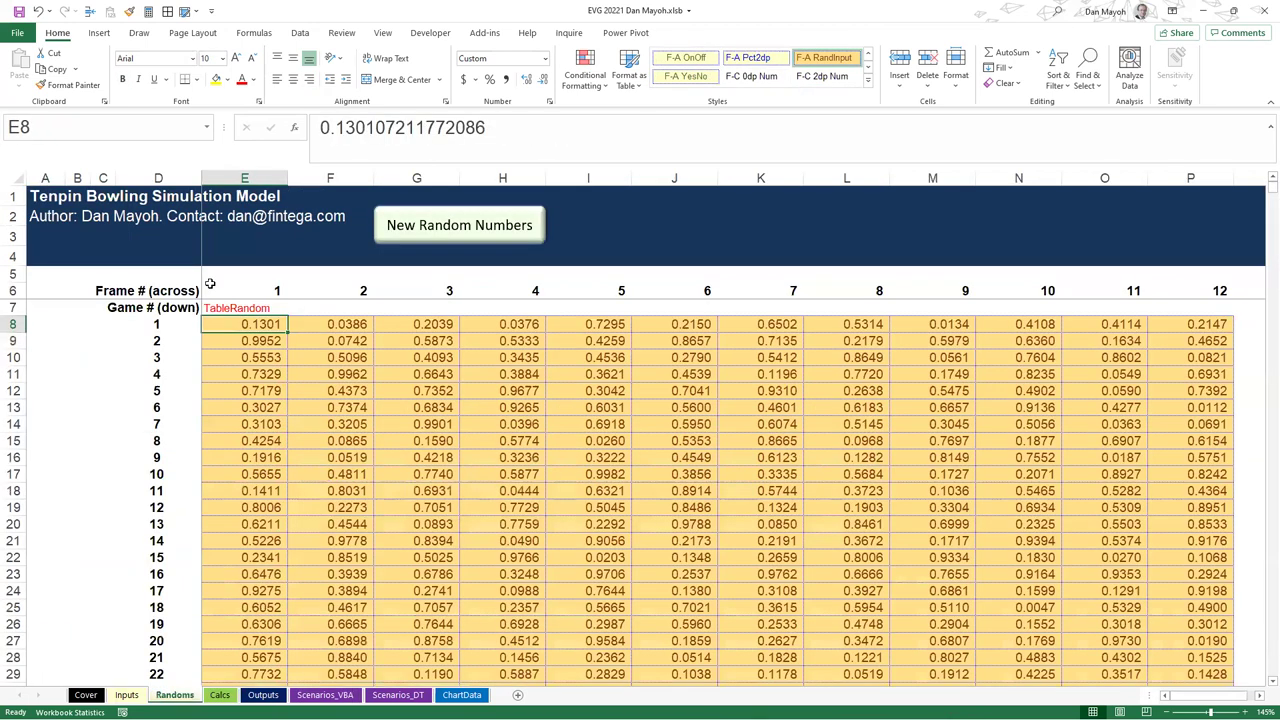
key("ctrl+Page_Down")
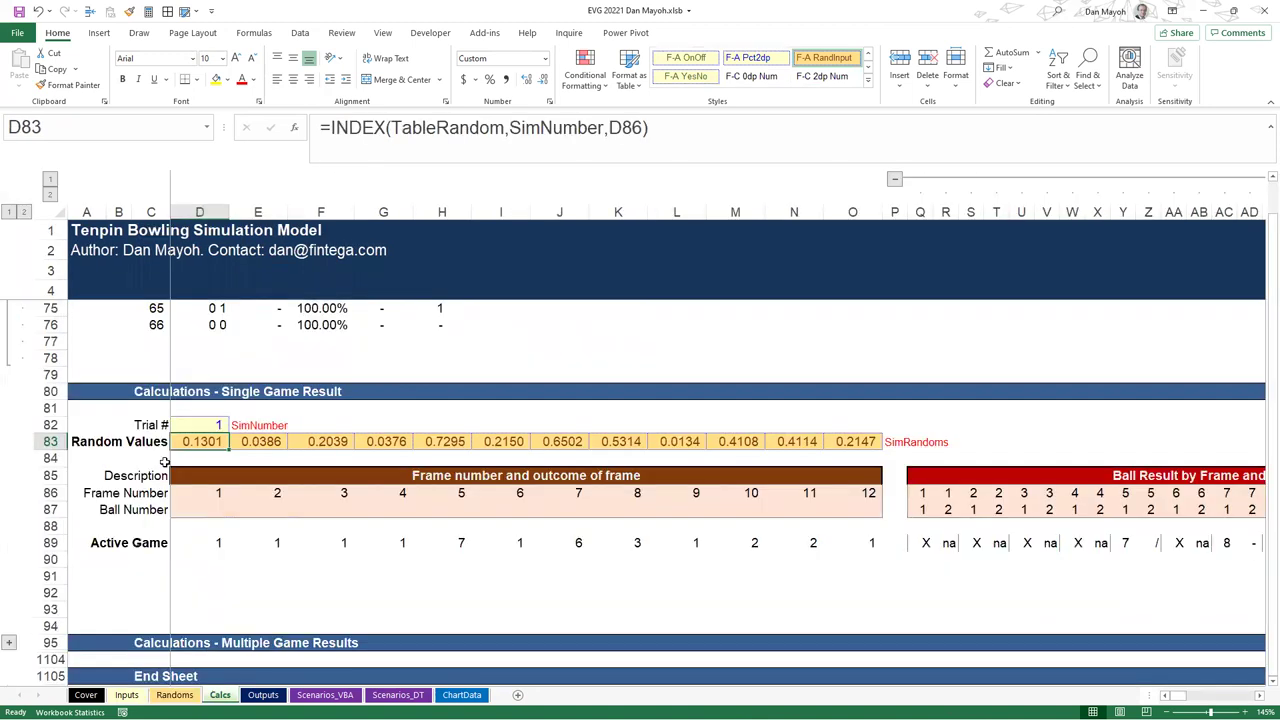
Set the Trial # in the Single Game Result section to 50
left_click(216, 424)
type("50")
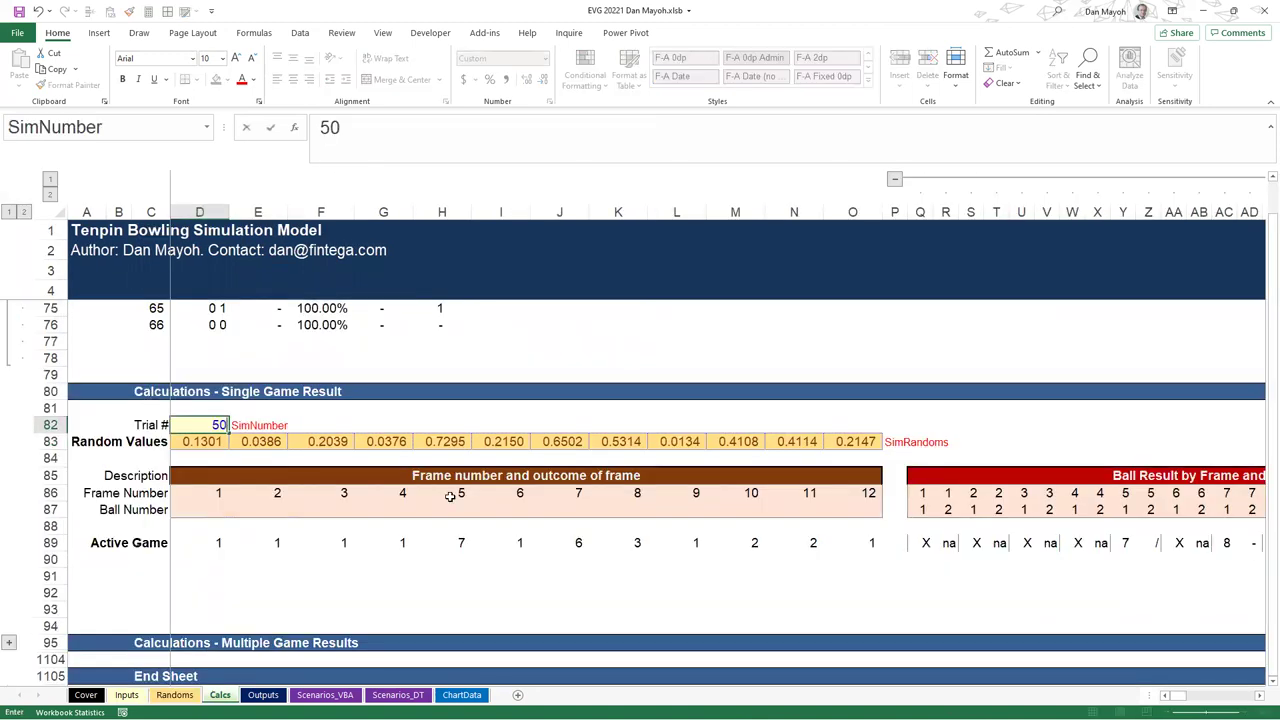
key("Return")
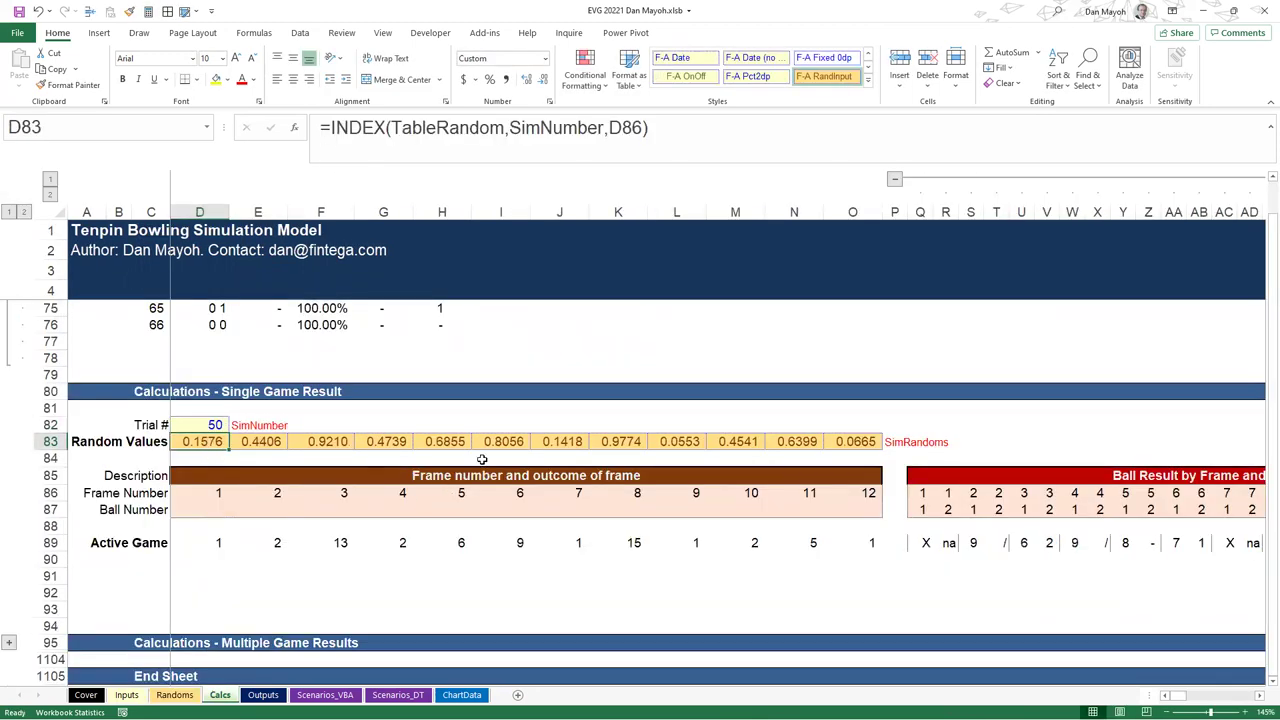
Set the Trial # in the Single Game Result section to 2
left_click(208, 424)
type("2")
key("Return")
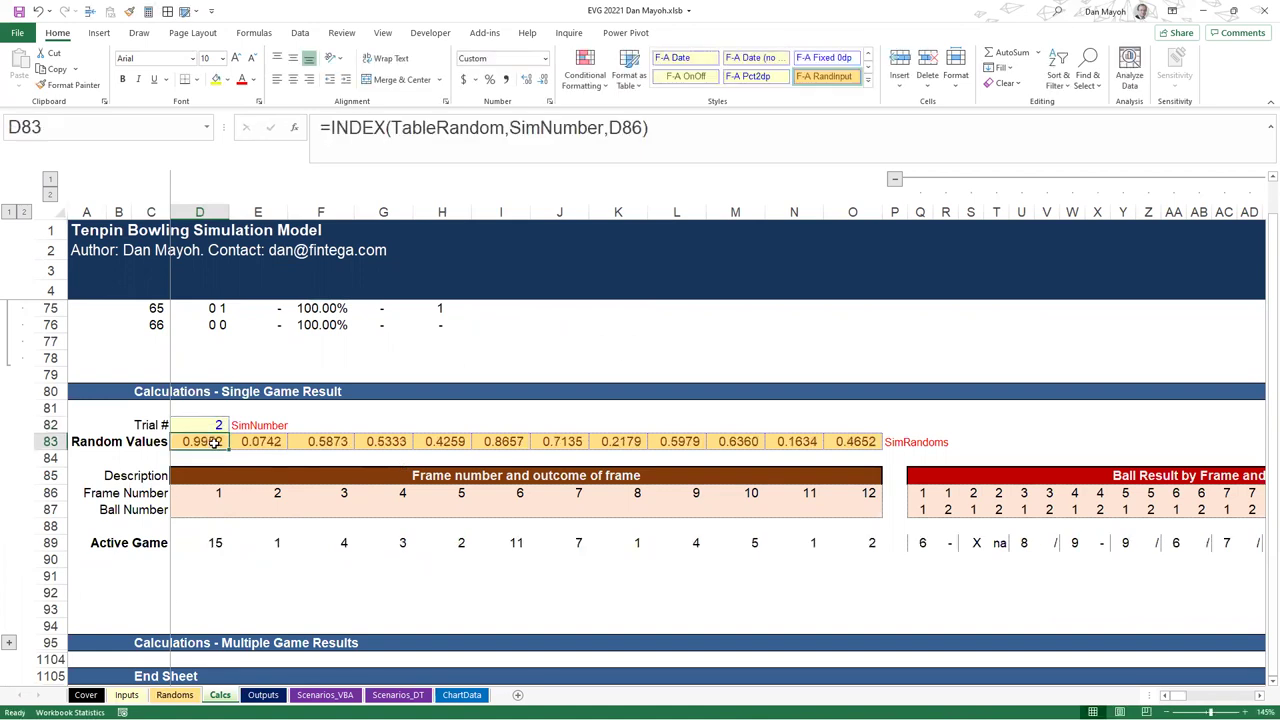
Compare game 2's twelve random numbers on the Randoms sheet with the Random Values row on the Calcs sheet
left_click(175, 695)
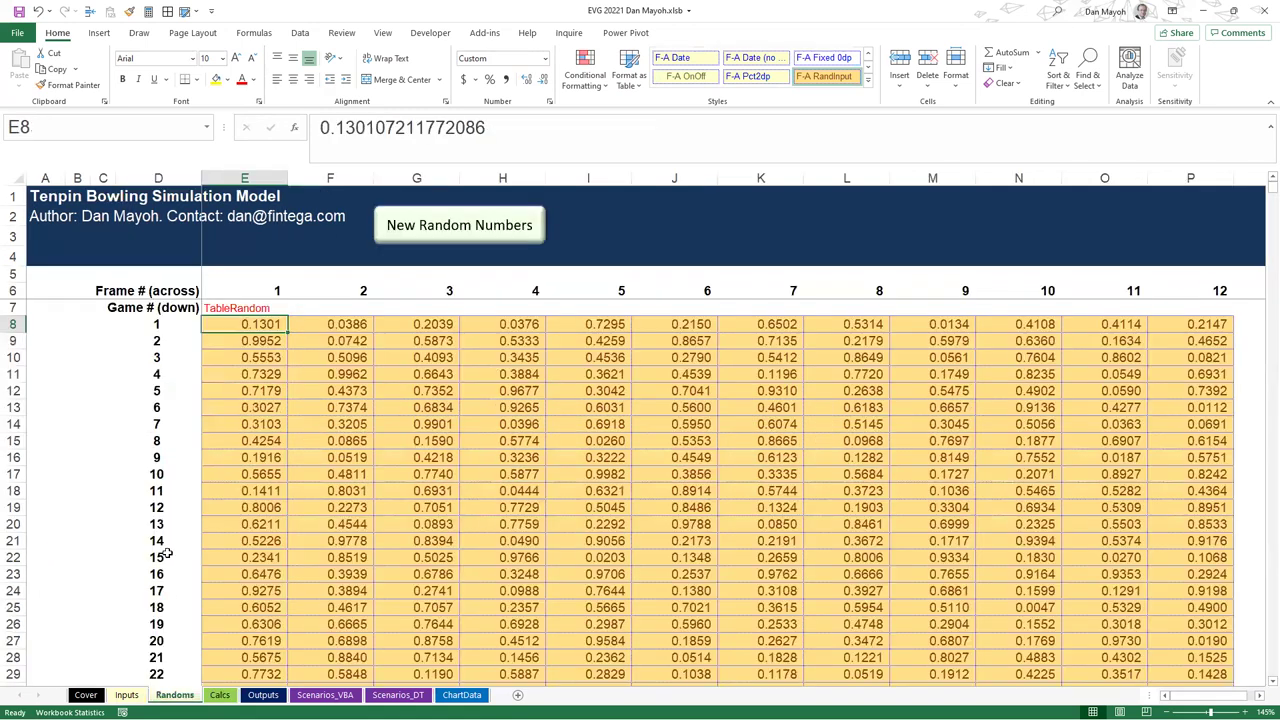
left_click_drag(247, 345, 1172, 344)
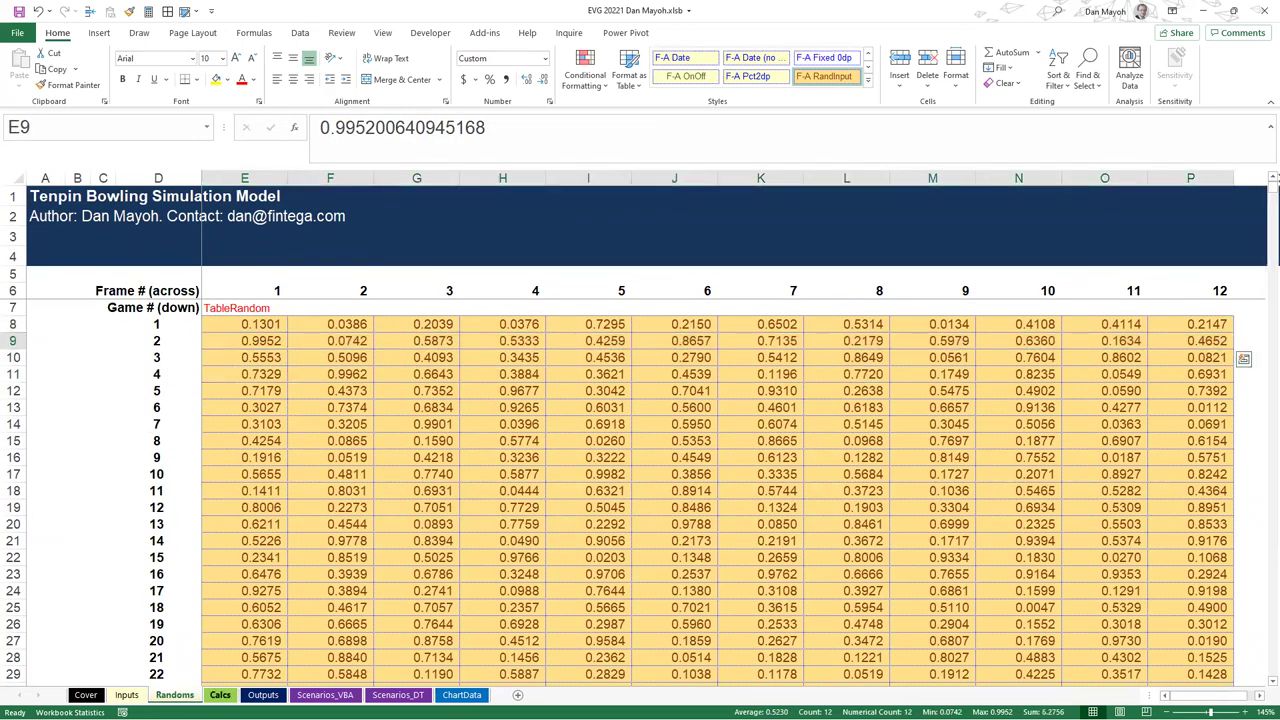
left_click(220, 695)
left_click_drag(200, 441, 854, 441)
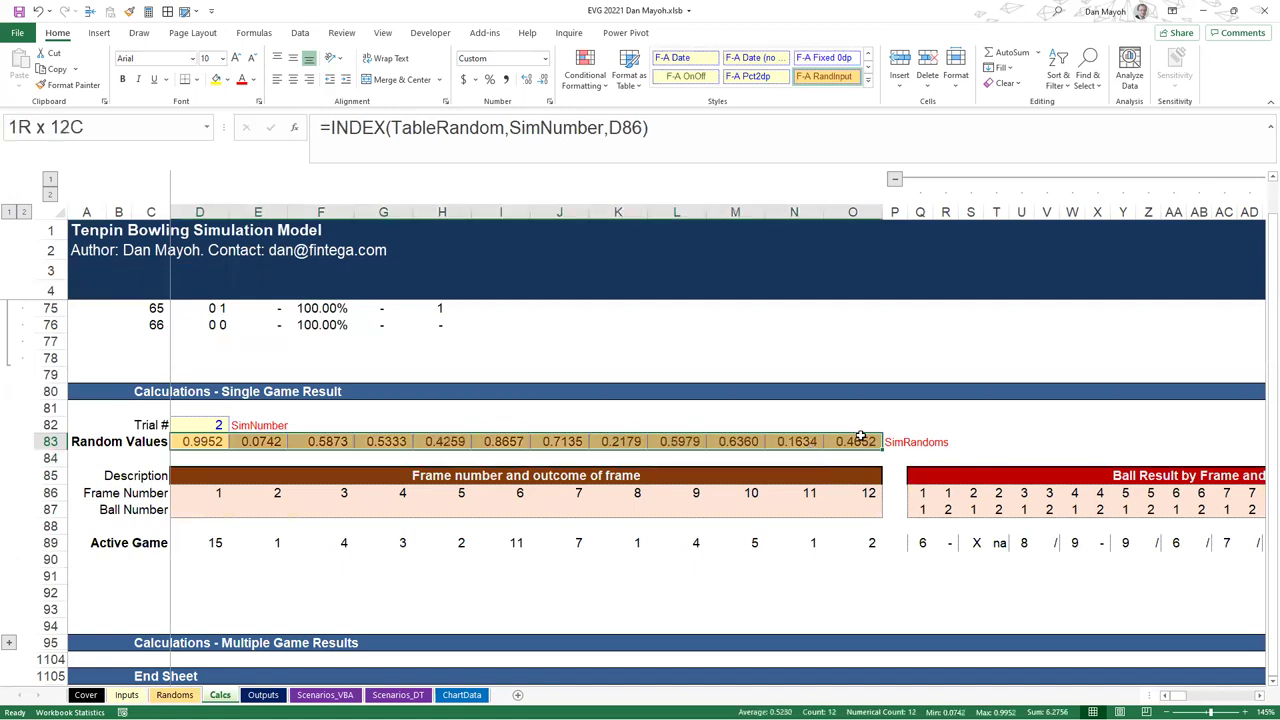
left_click(214, 460)
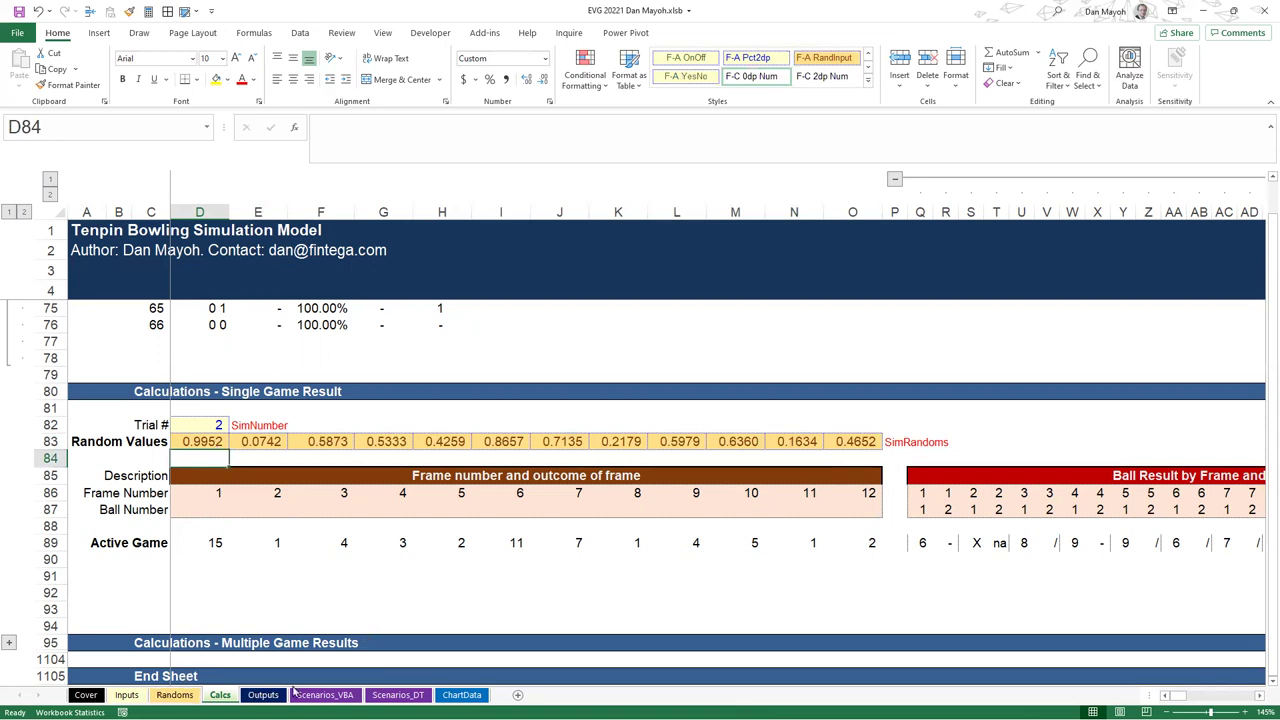
Set the single game's Trial # to 1
left_click(201, 441)
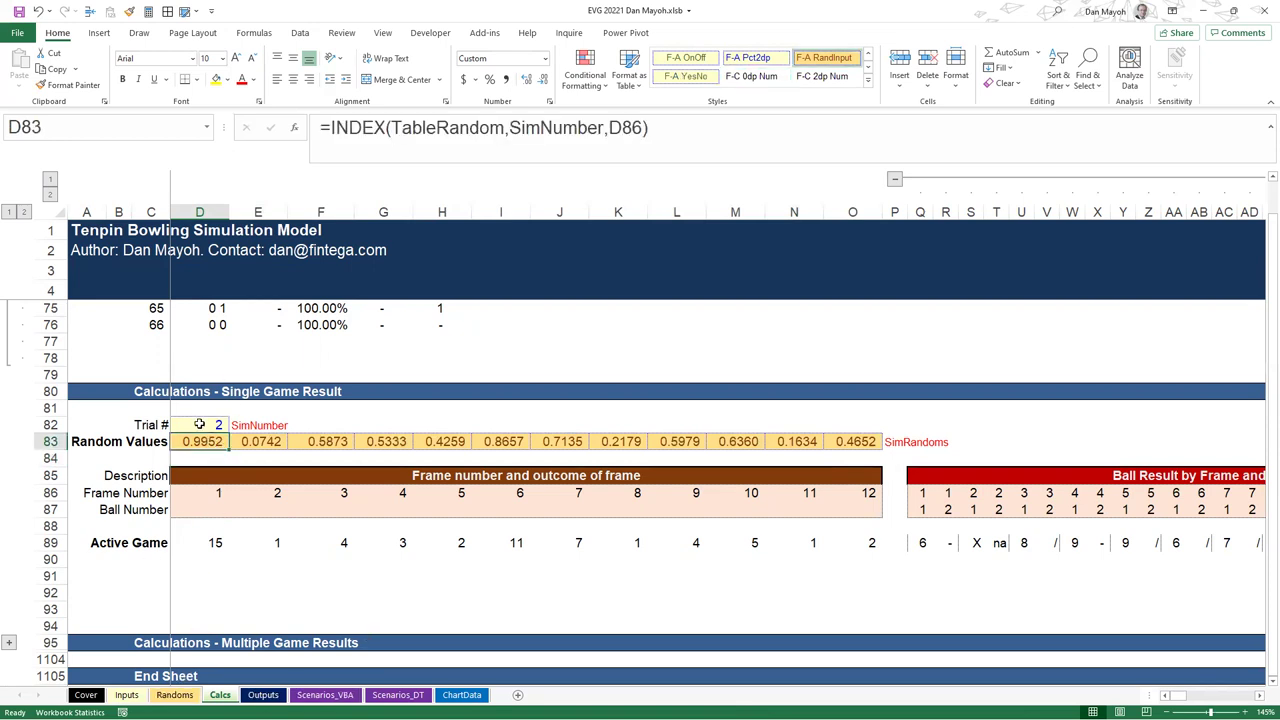
left_click(199, 424)
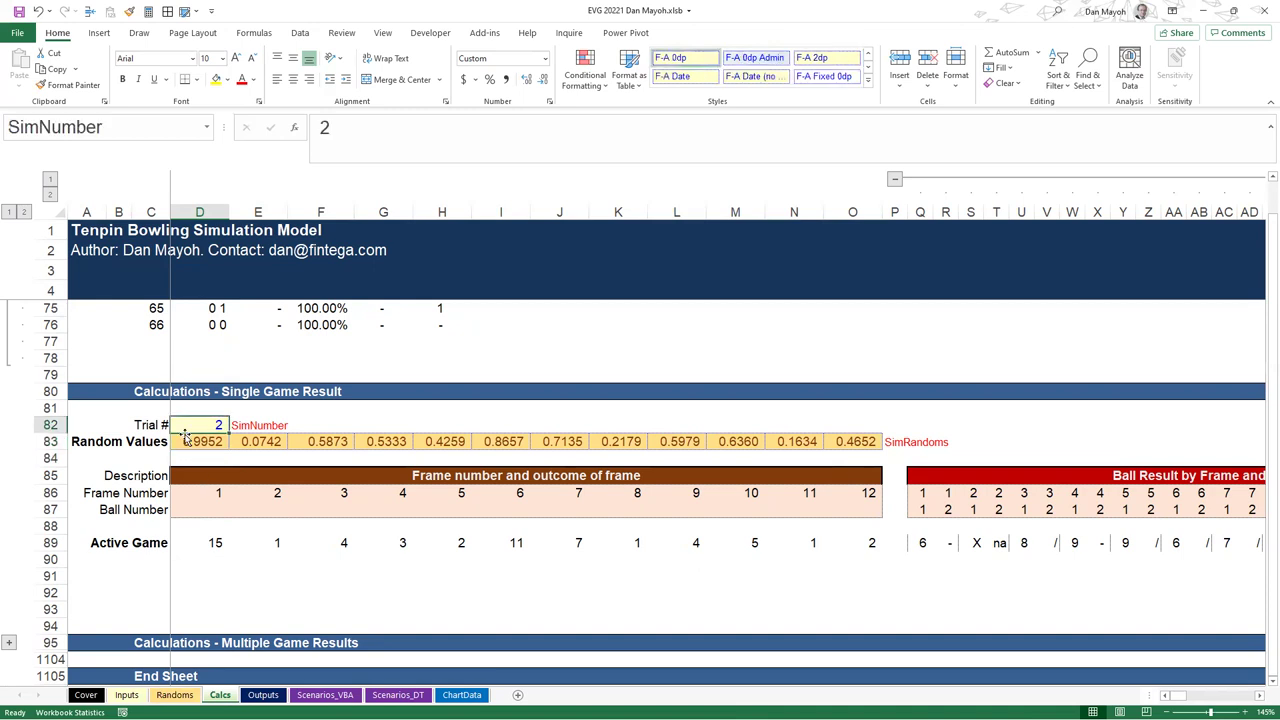
type("1")
key("Return")
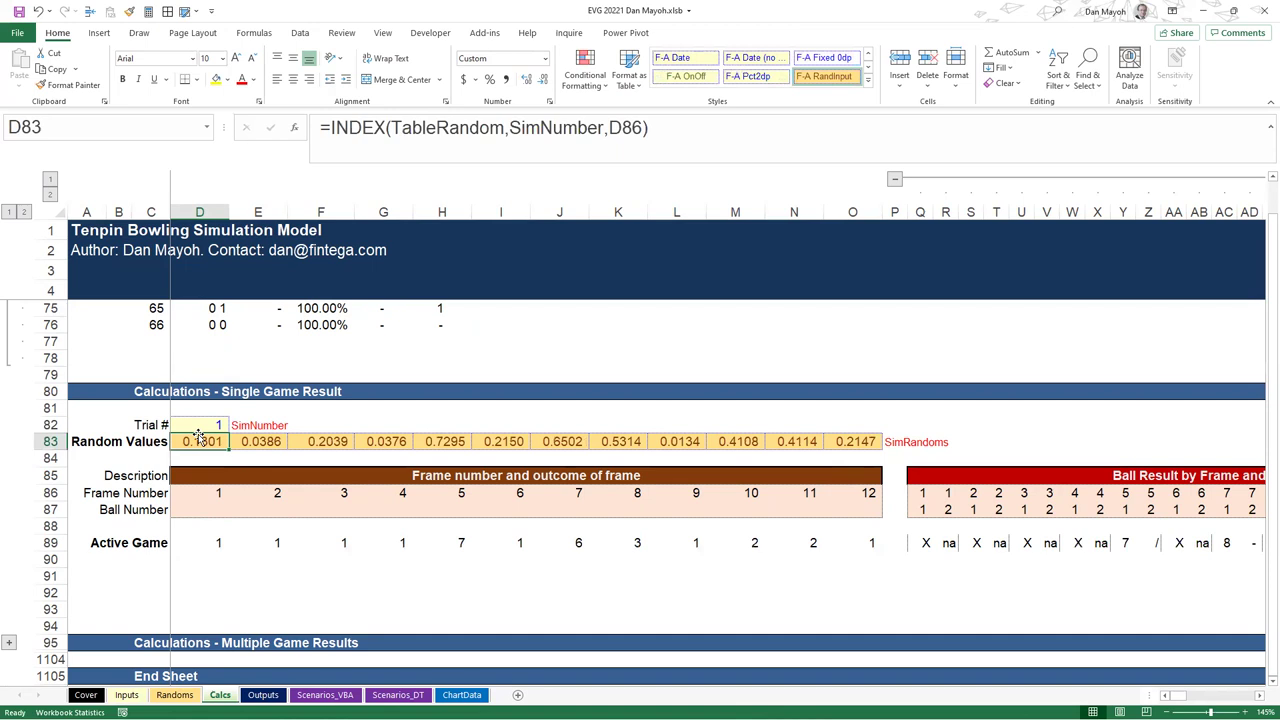
Set the single game's Trial # to 3
left_click(207, 425)
type("3")
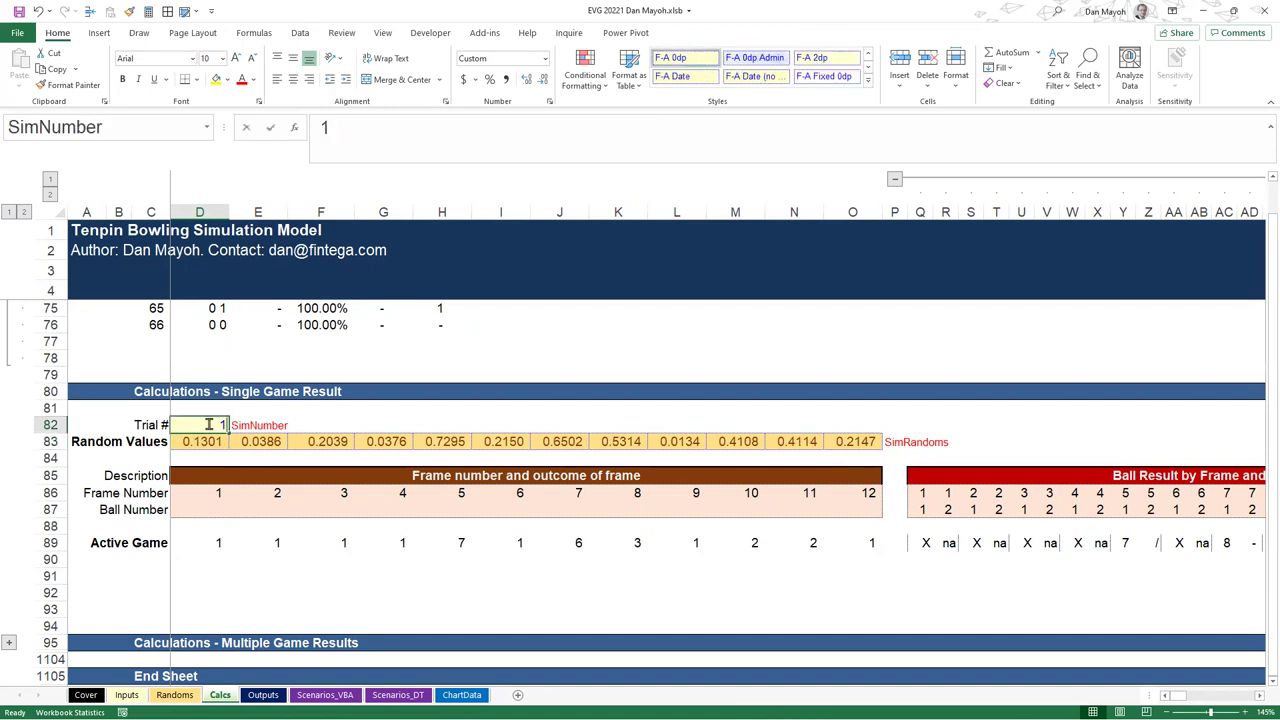
key("Return")
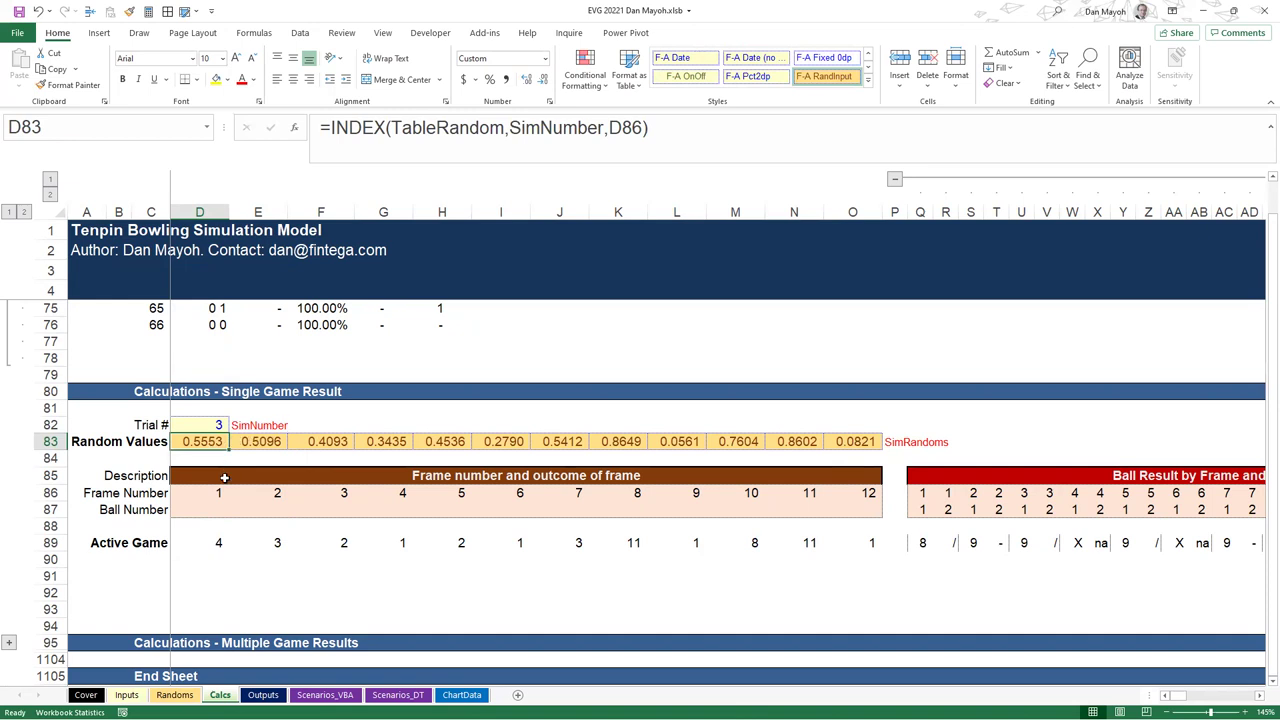
Shade the twelve Active Game outcome cells D89:O89 with a light blue fill
left_click_drag(211, 492, 868, 494)
left_click_drag(204, 546, 872, 542)
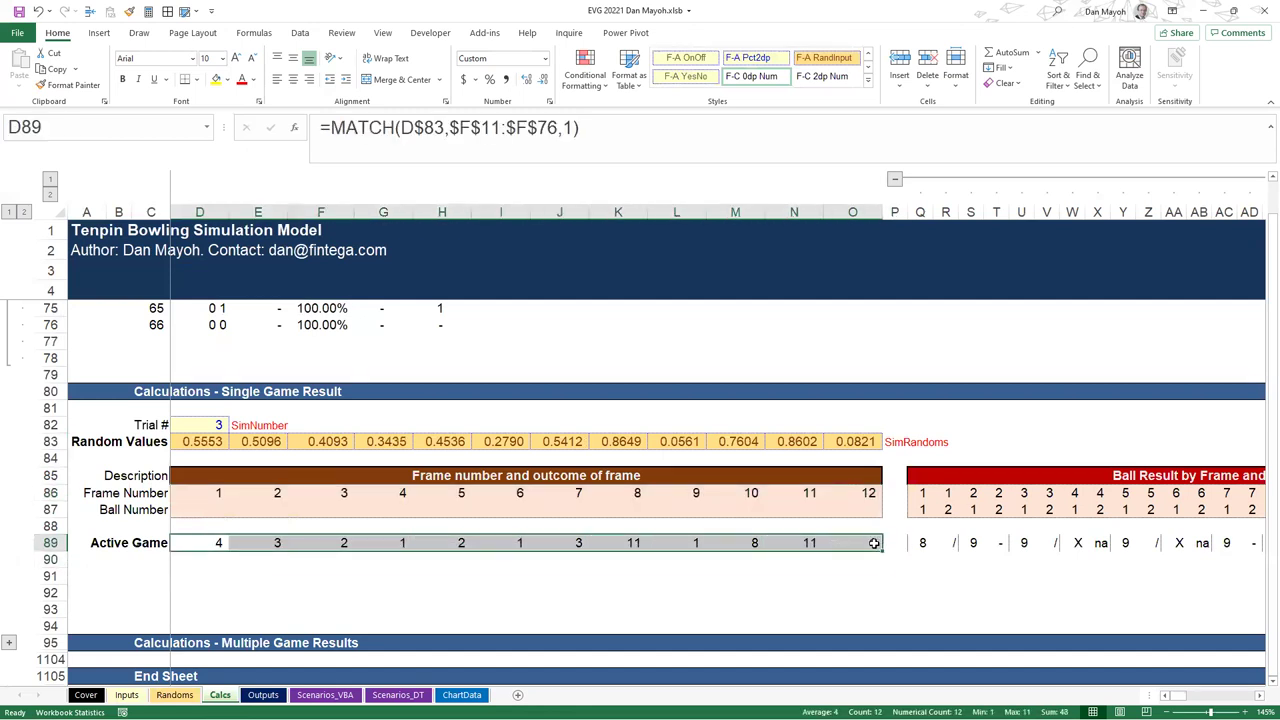
left_click(230, 81)
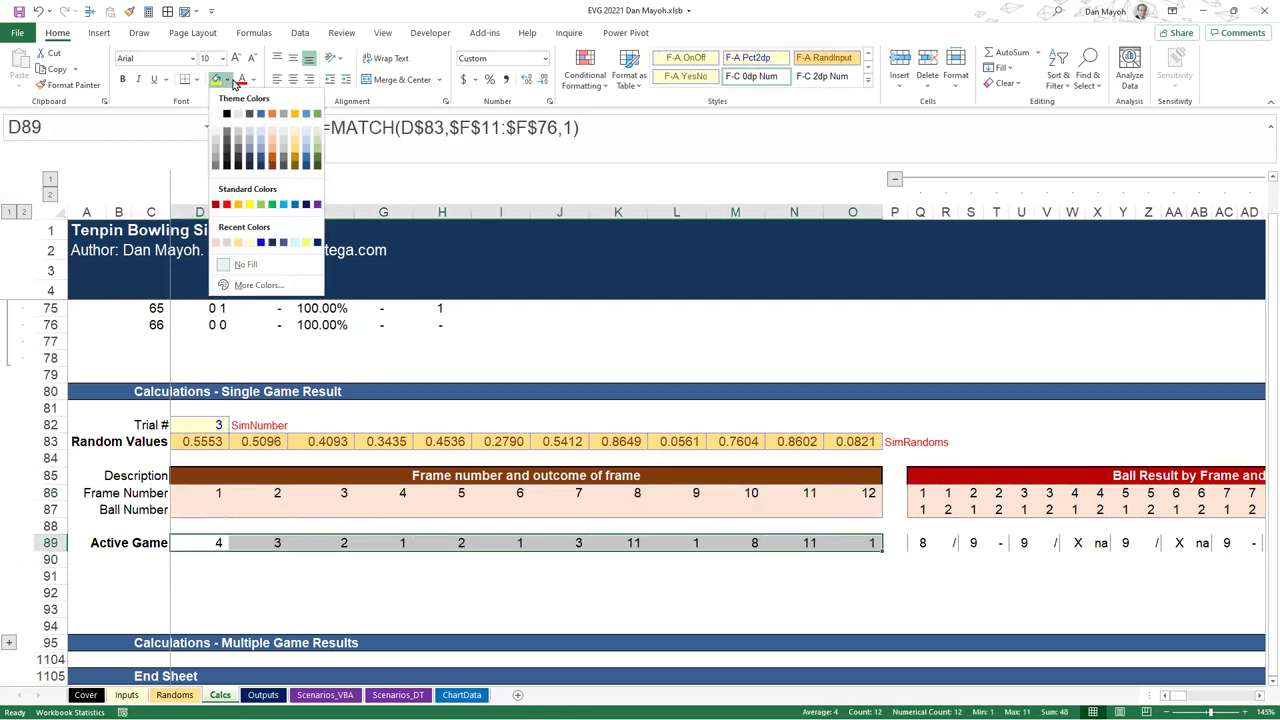
left_click(310, 138)
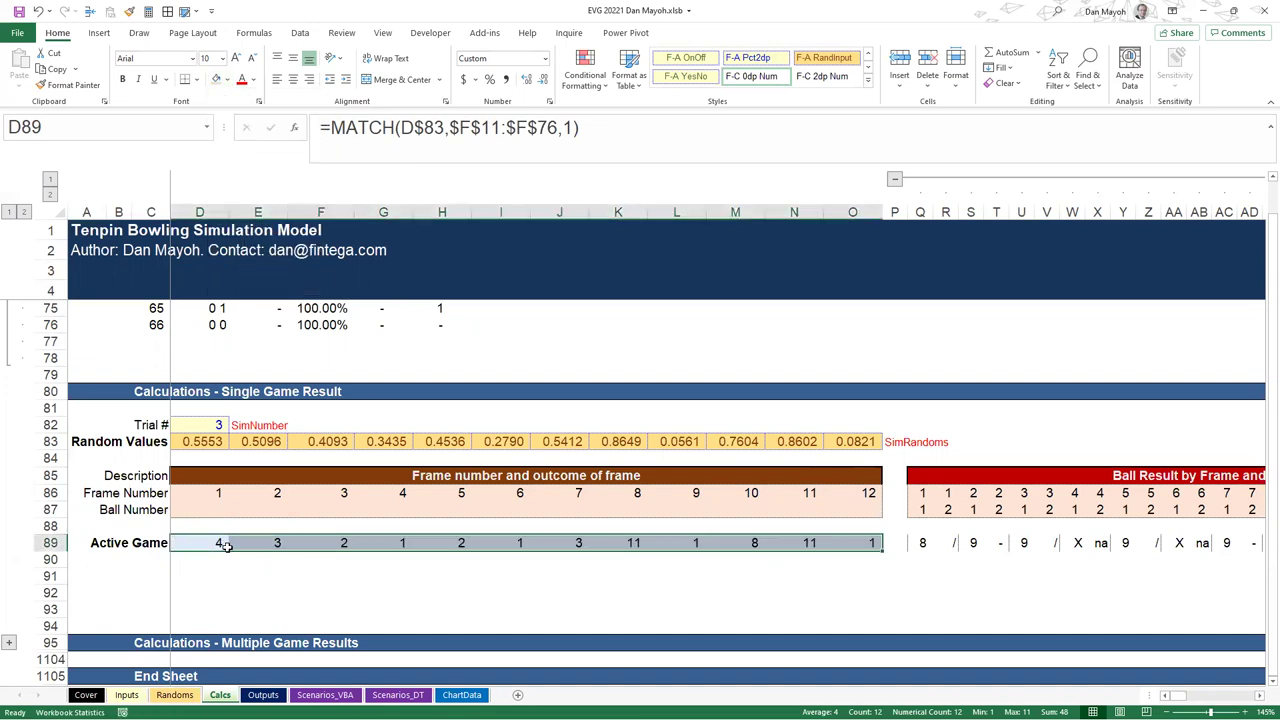
Inspect the lookup value, lookup range and match type of frame 1's Active Game MATCH formula without changing it
left_click(195, 542)
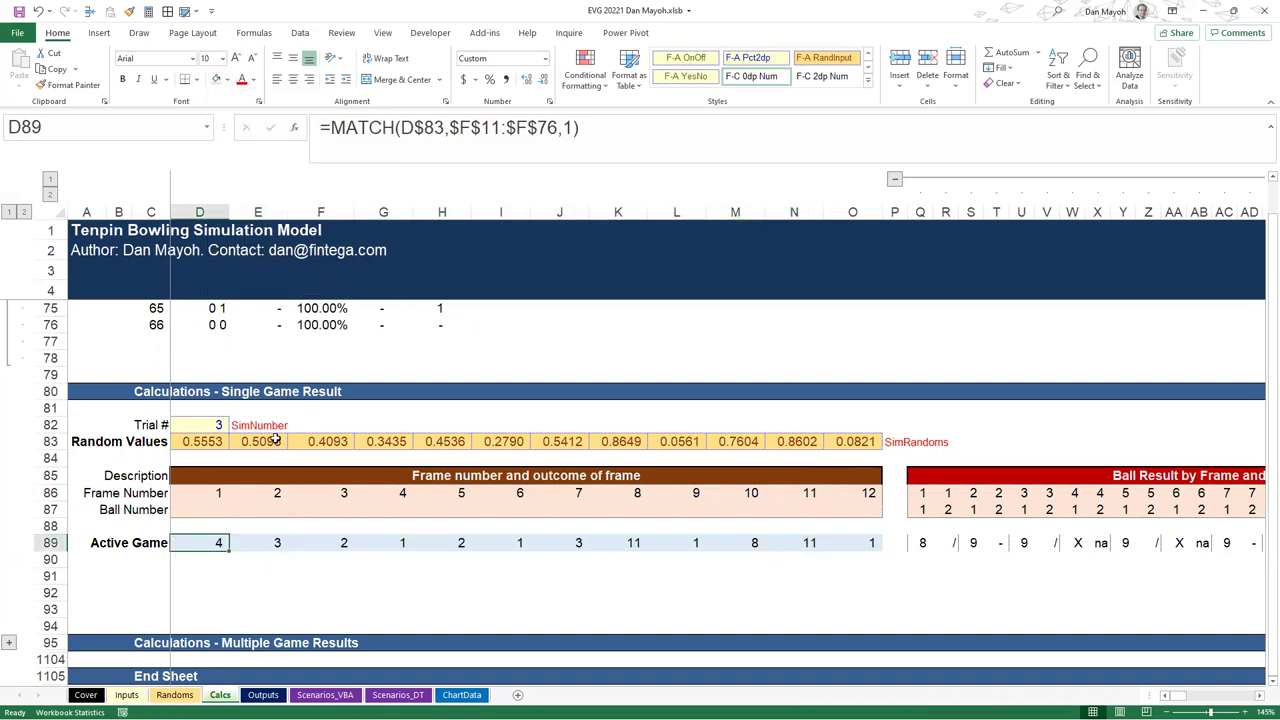
left_click(446, 128)
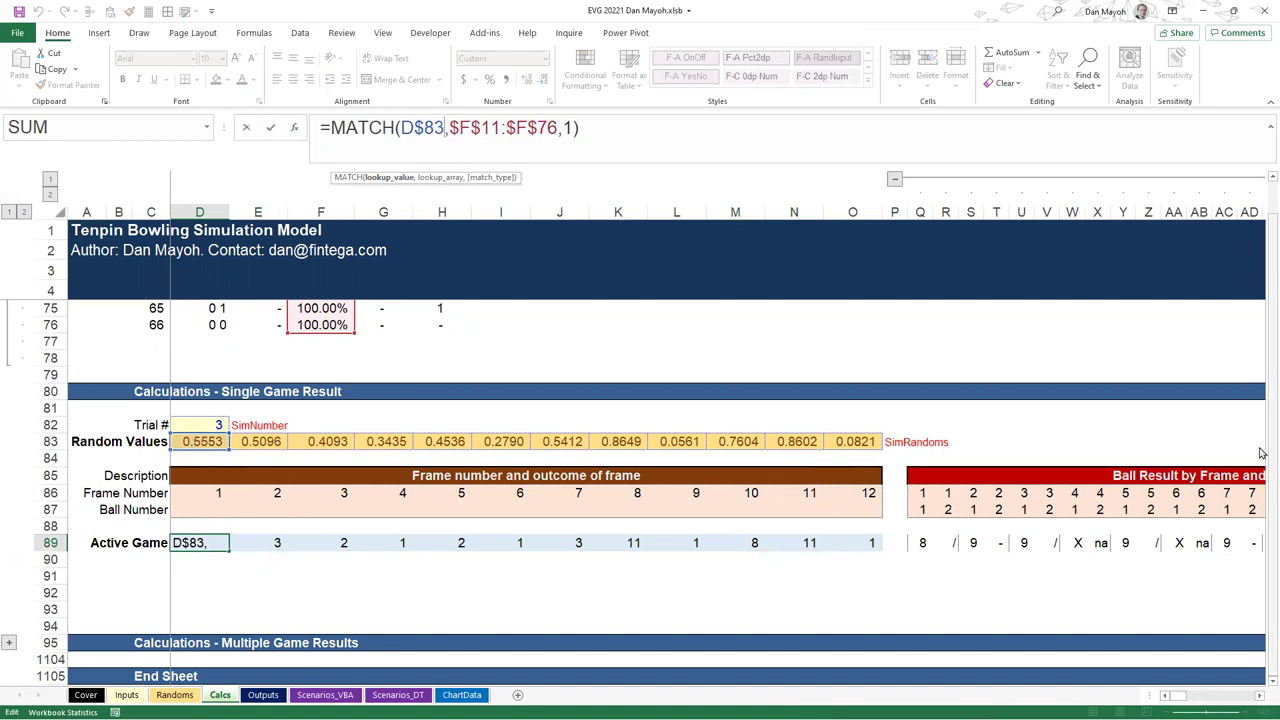
left_click_drag(1266, 460, 1264, 221)
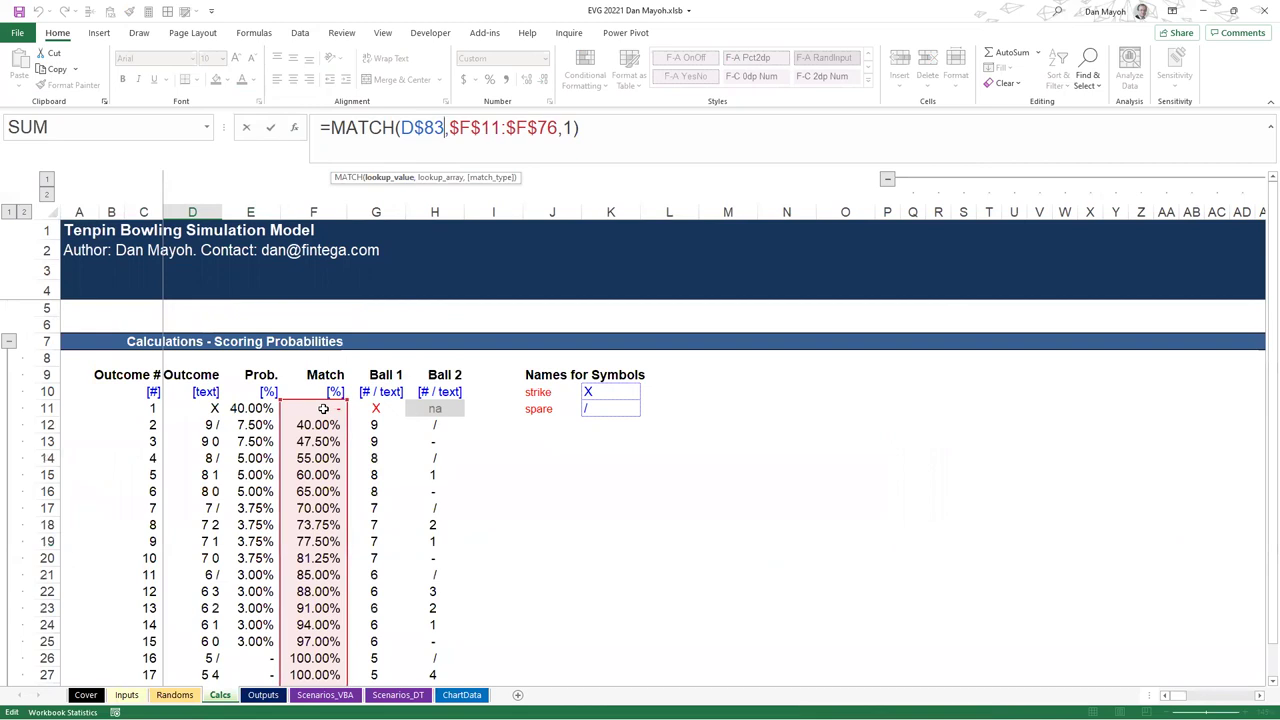
double_click(567, 128)
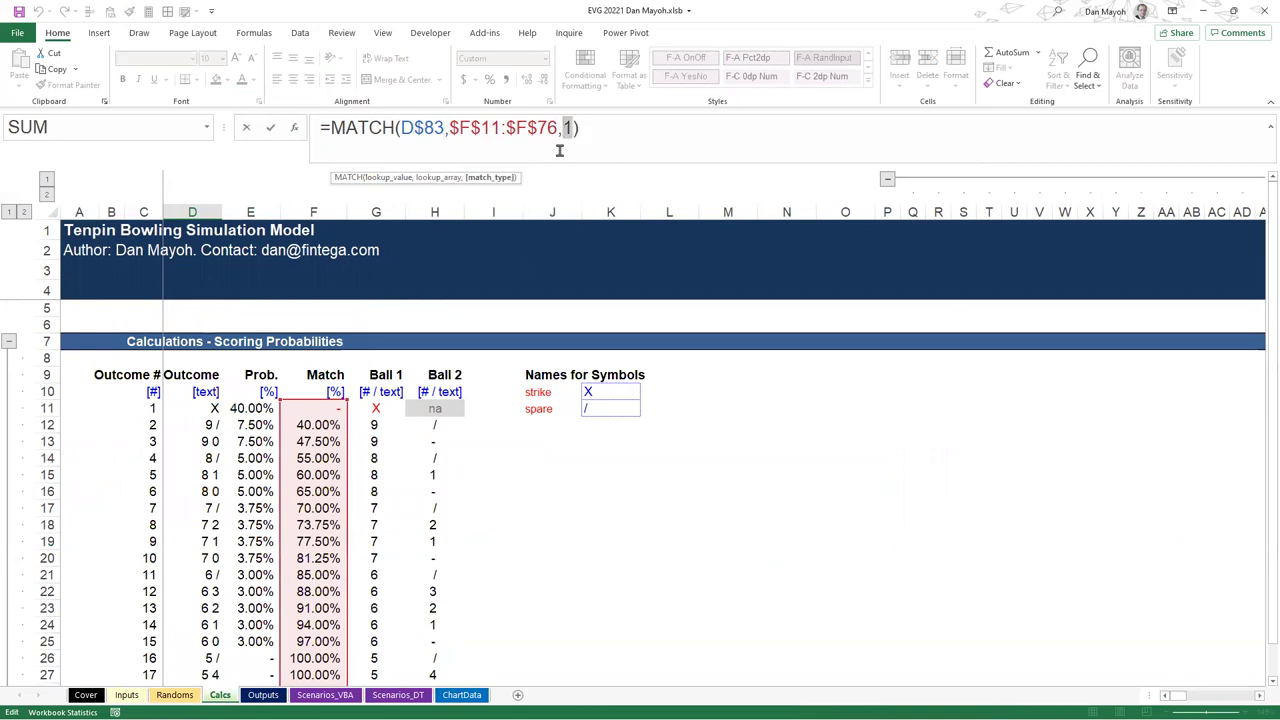
key("Escape")
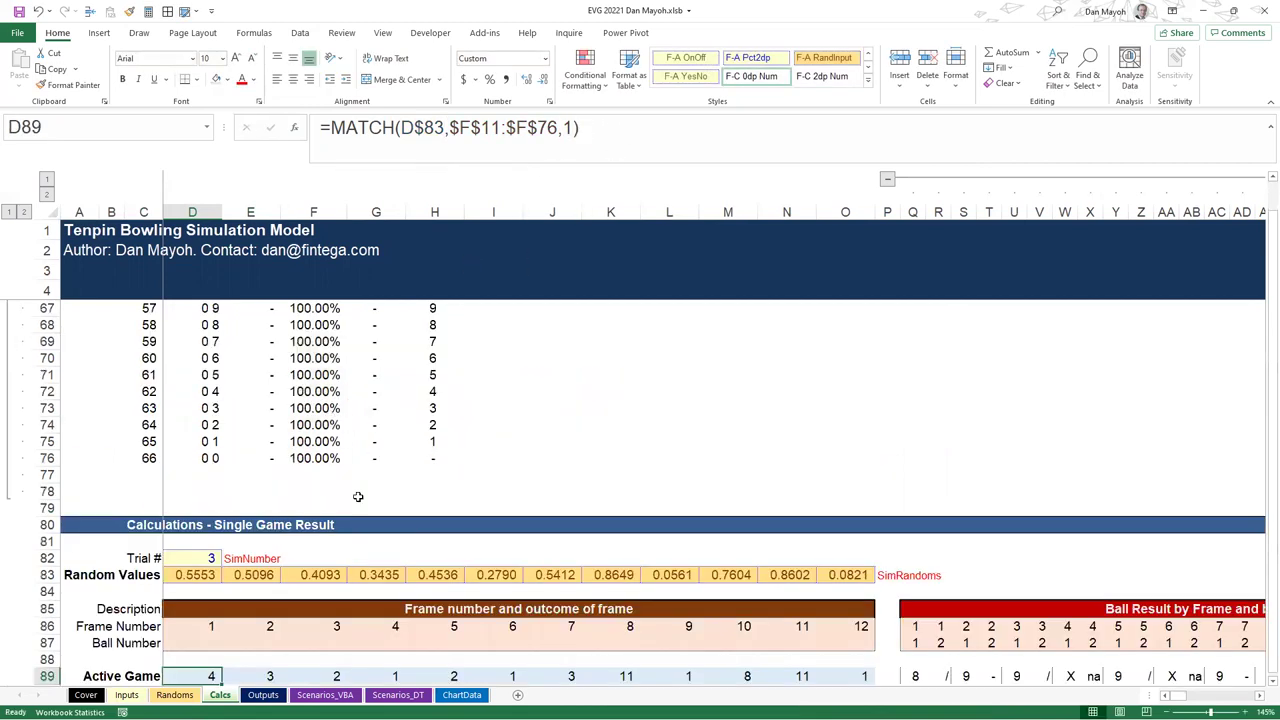
Check frame 1's random value against the cumulative Match thresholds of outcomes 4 and 5 in the Scoring Probabilities table
scroll(357, 496, "up", 20)
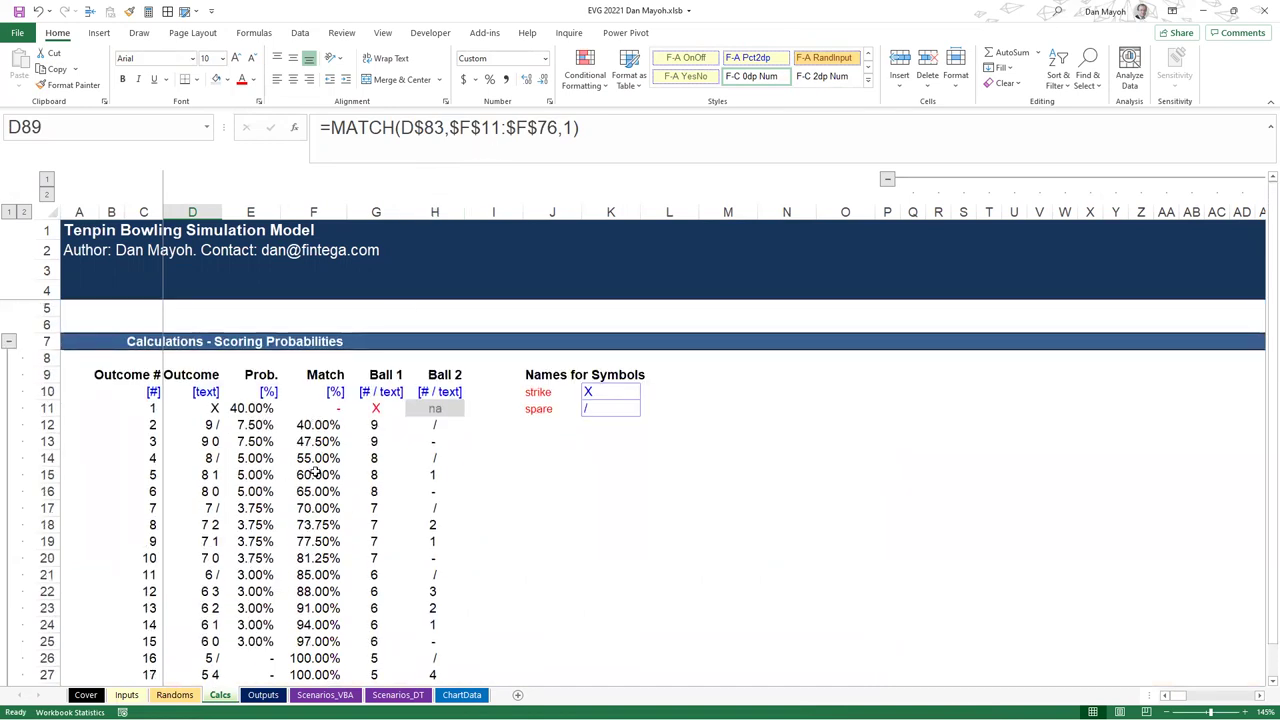
left_click_drag(317, 474, 313, 458)
left_click(310, 458)
left_click(313, 475)
left_click_drag(147, 478, 313, 475)
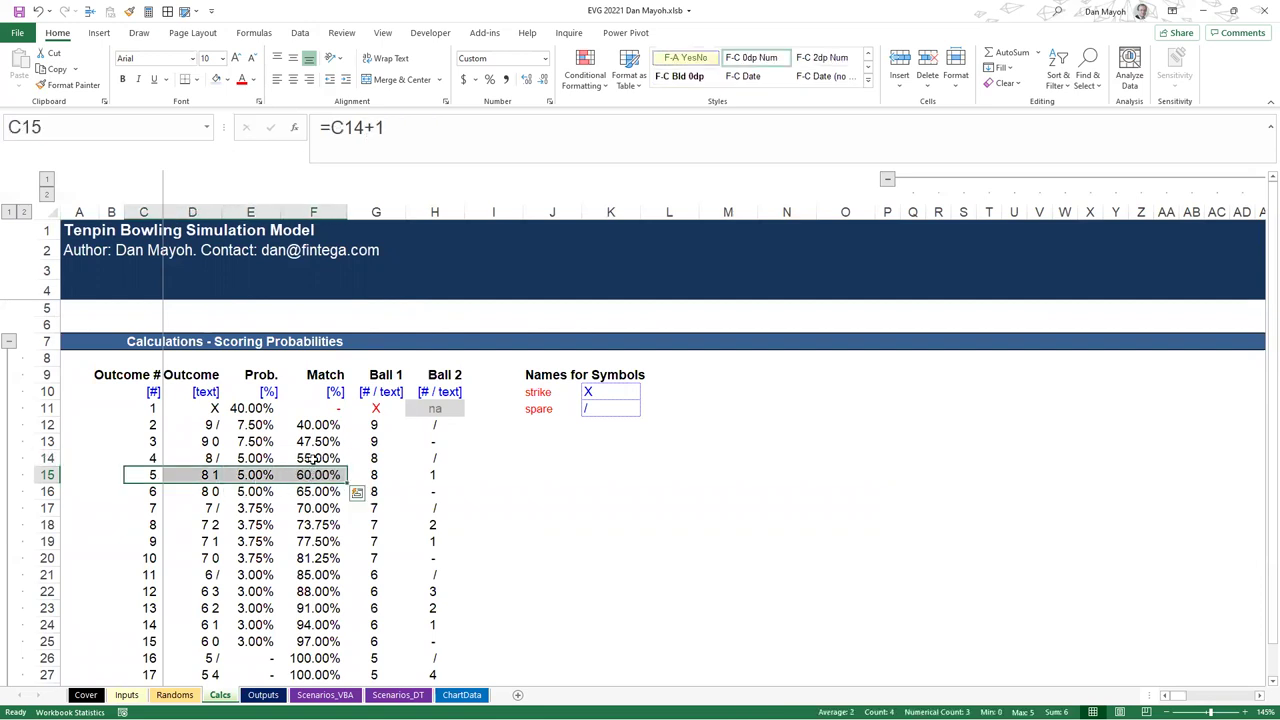
left_click(313, 458, "ctrl")
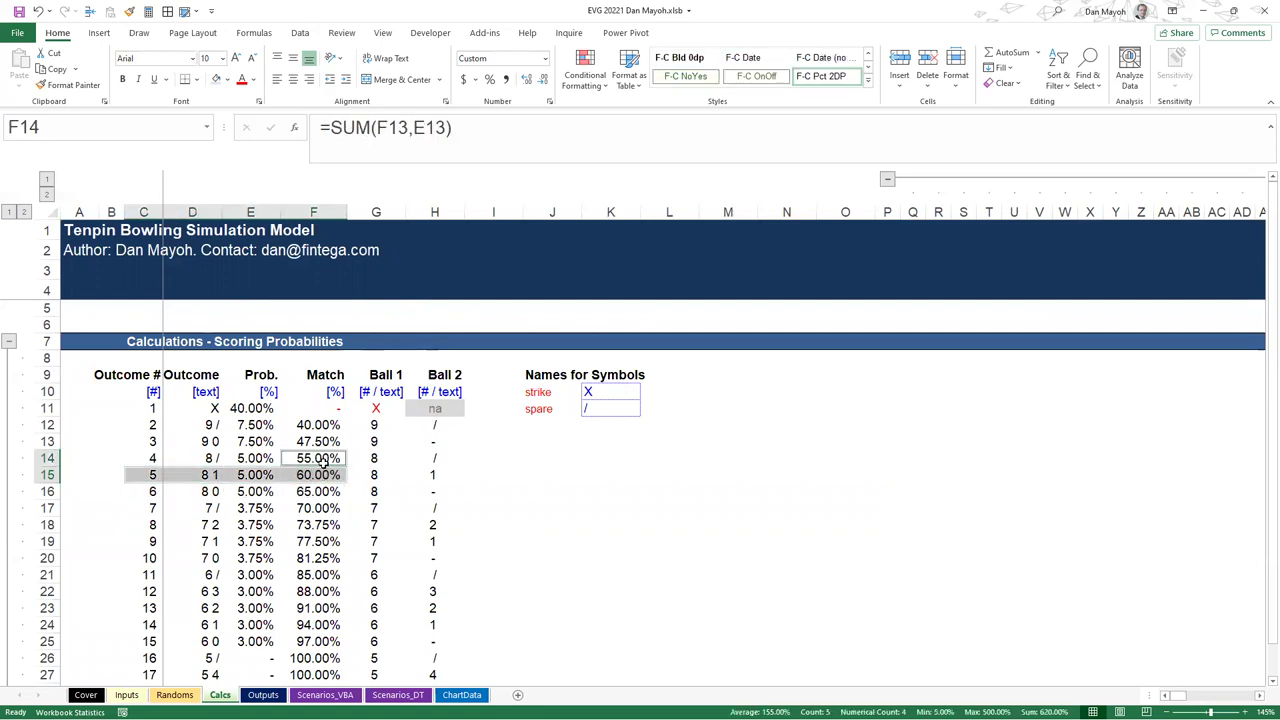
left_click(155, 476)
left_click(205, 479)
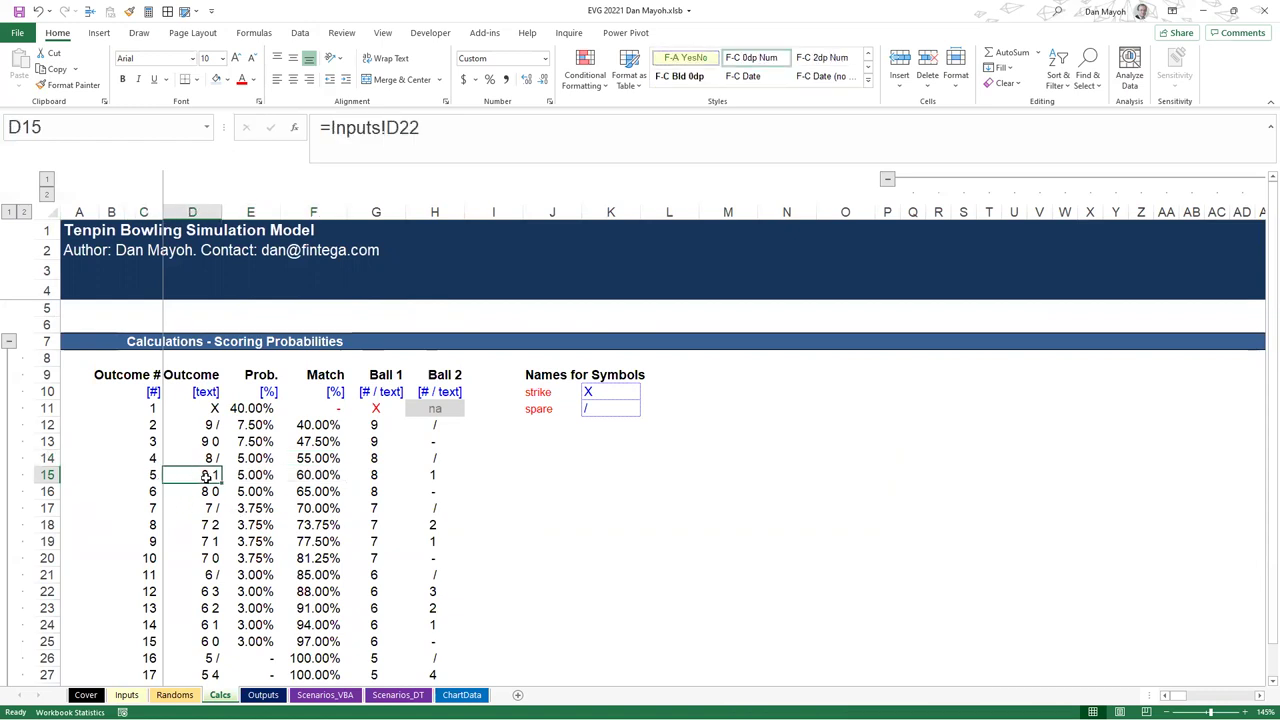
Inspect frame 1's Active Game MATCH formula in D89 and trace its lookup range F11:F76 in the Scoring Probabilities table, leaving it unchanged
scroll(207, 478, "down", 15)
scroll(207, 476, "down", 11)
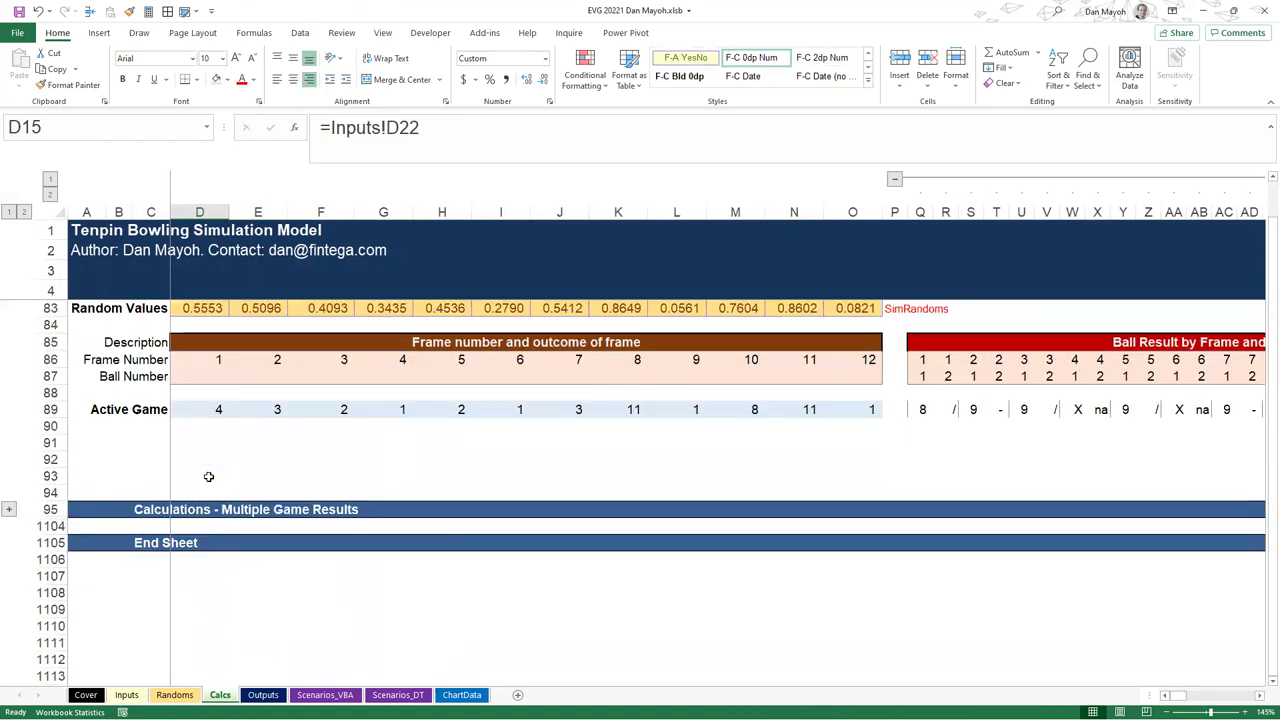
left_click(205, 409)
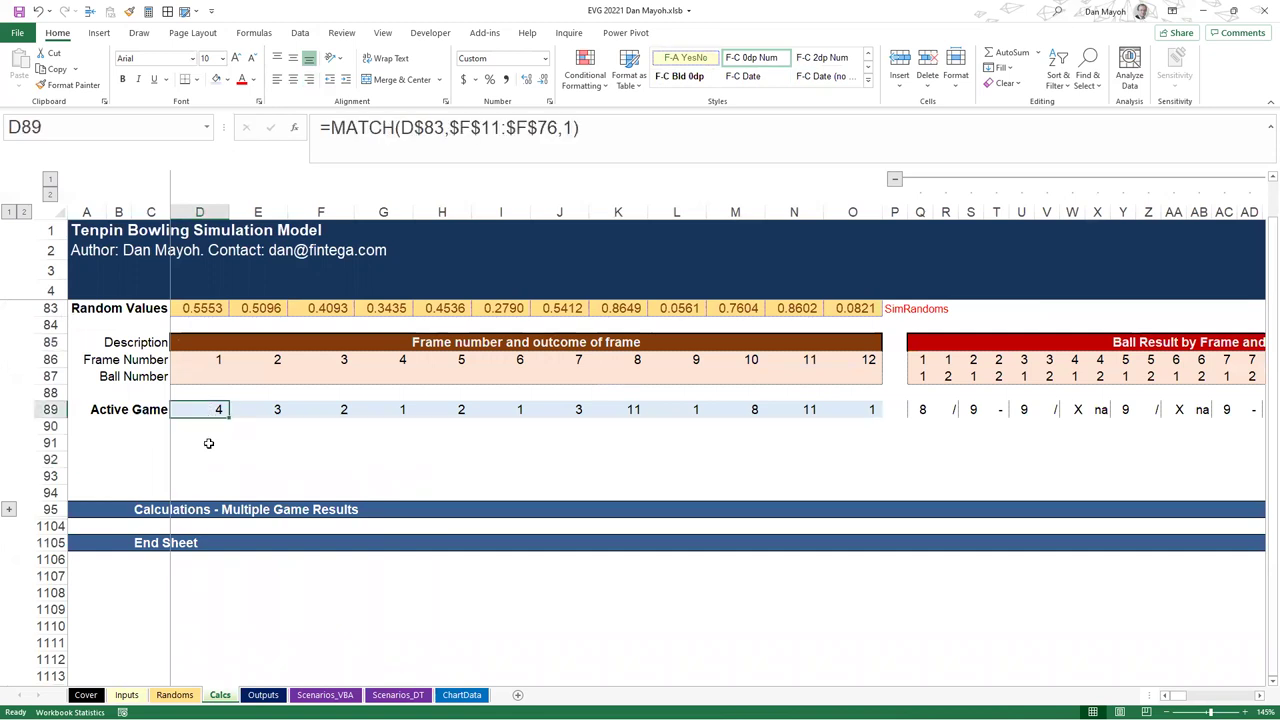
key("F2")
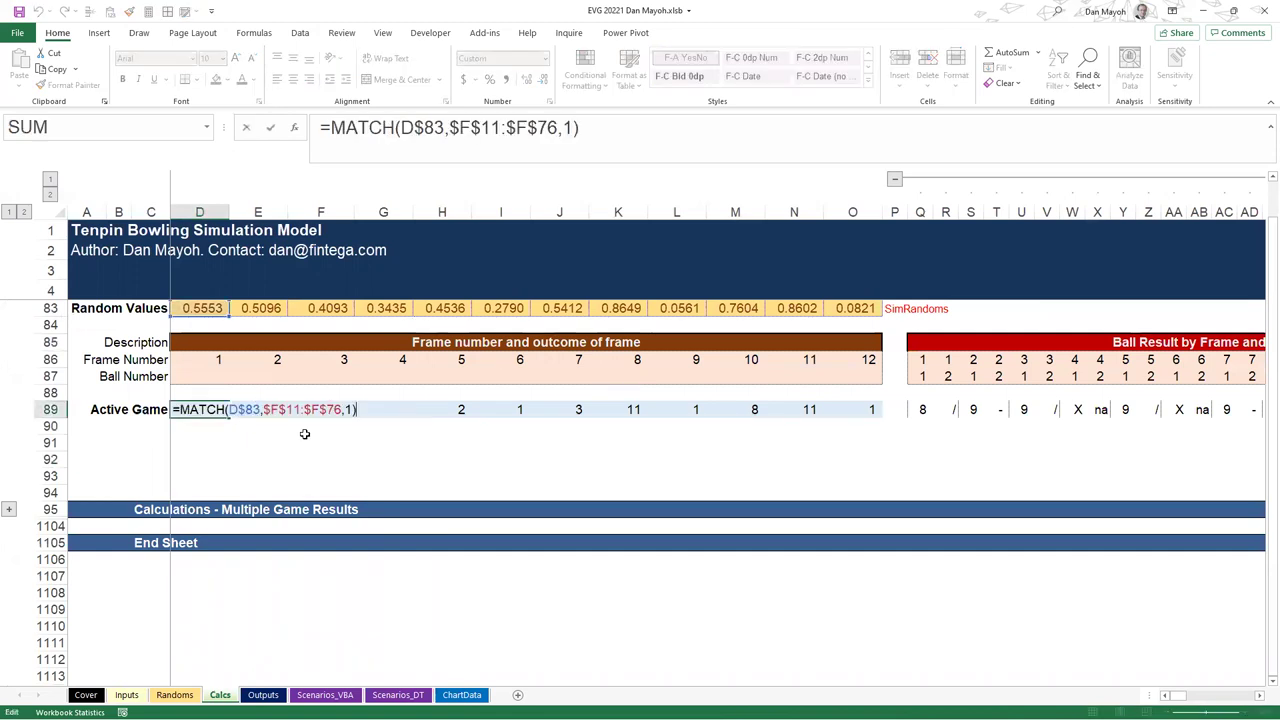
key("Escape")
scroll(338, 448, "up", 1)
scroll(338, 448, "up", 20)
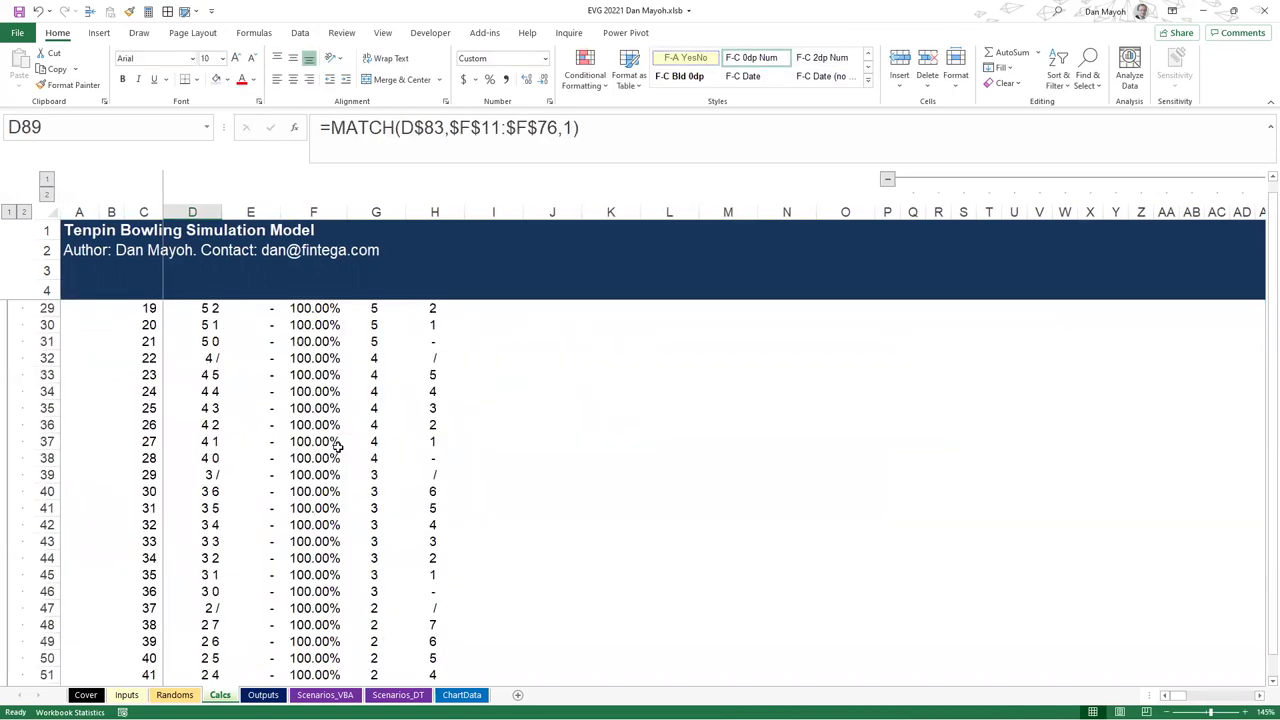
scroll(338, 448, "down", 20)
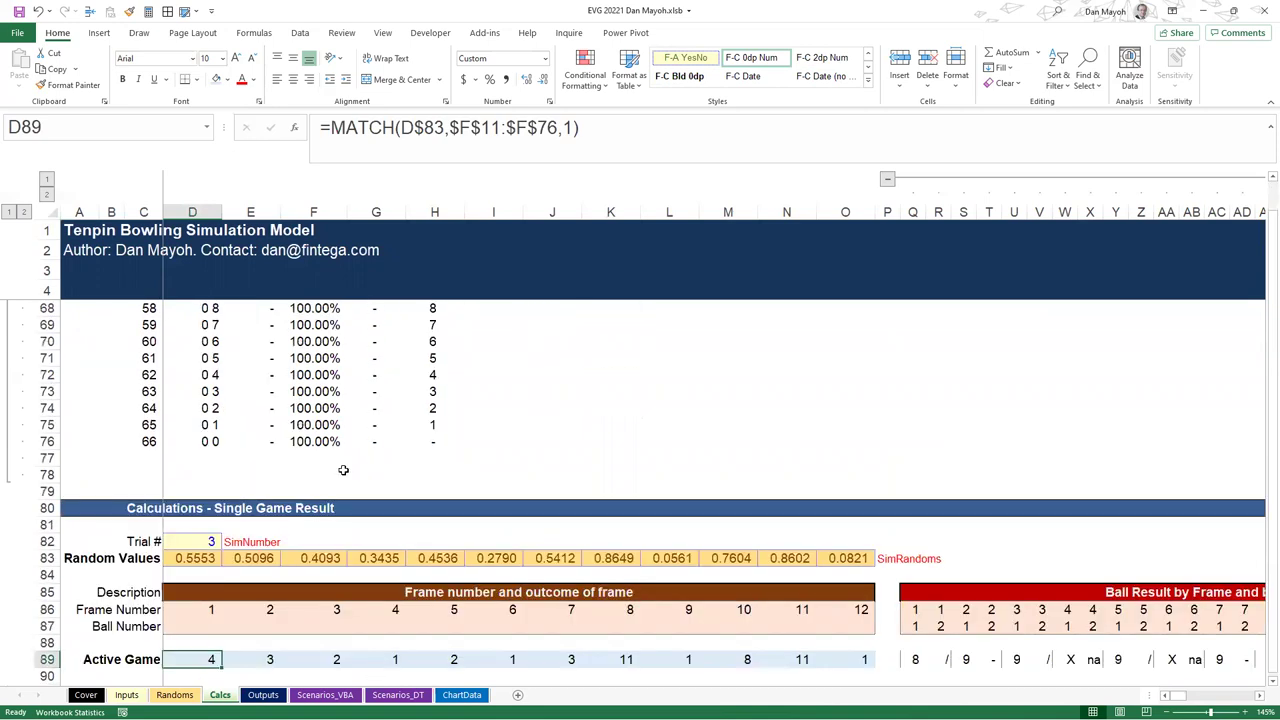
key("F2")
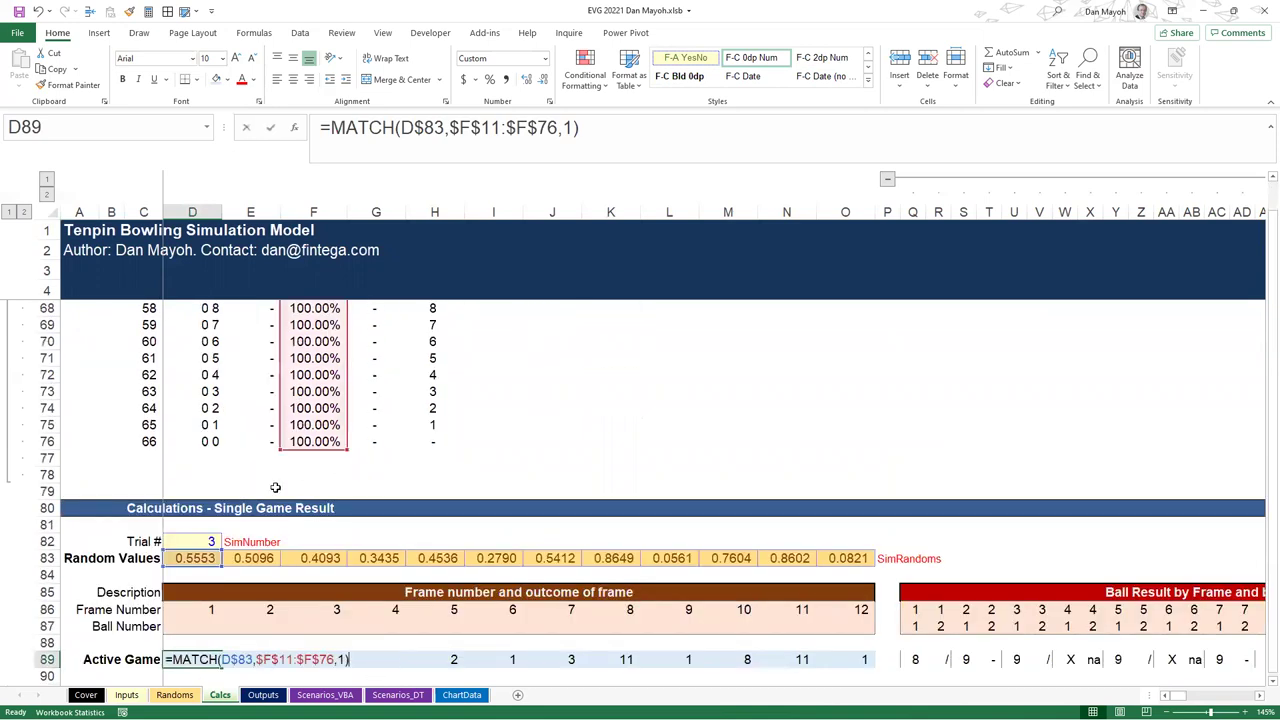
scroll(282, 490, "up", 20)
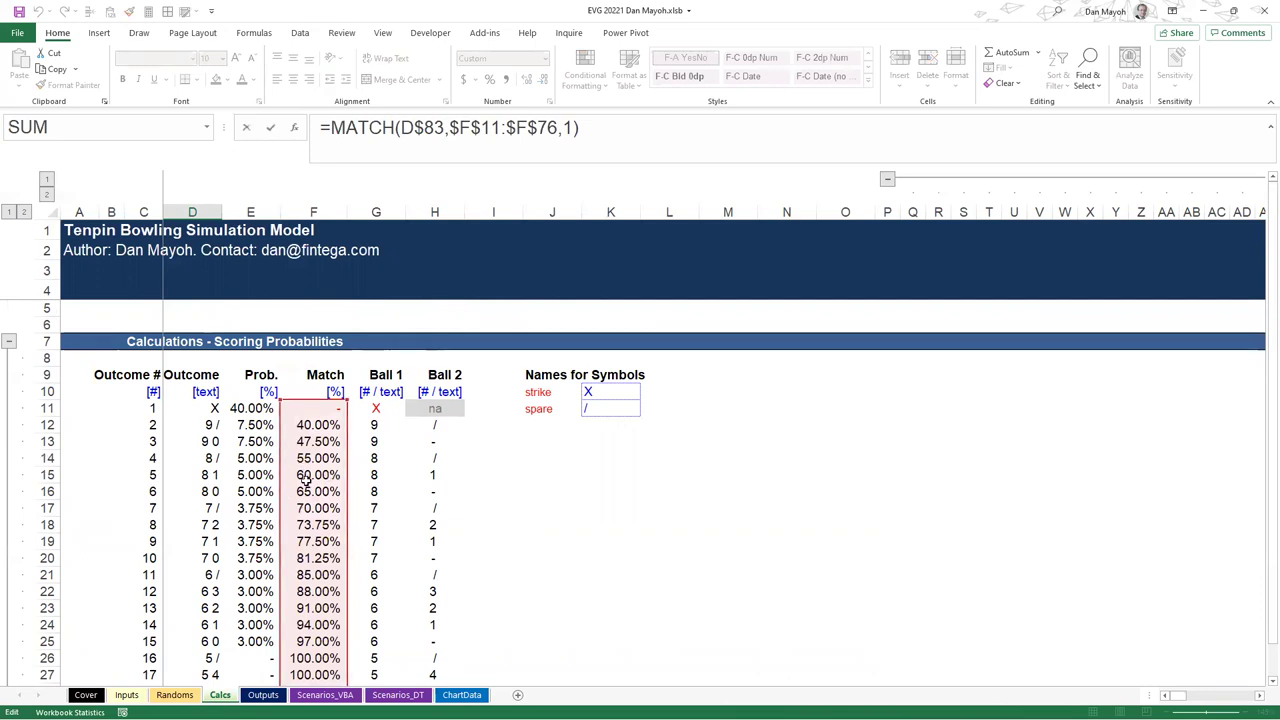
key("Escape")
scroll(293, 468, "up", 5)
scroll(293, 468, "up", 15)
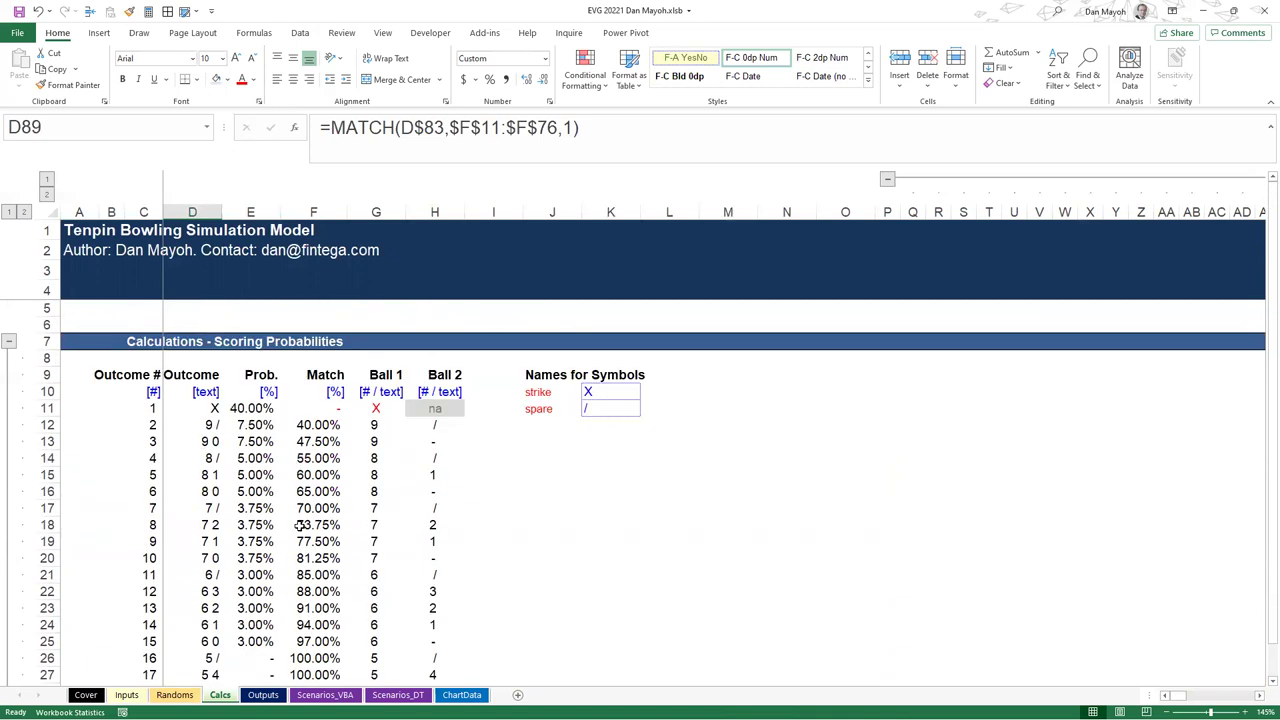
Compare the cumulative Match thresholds bounding outcome 4 with those bounding outcome 1 in the Scoring Probabilities table
left_click_drag(305, 458, 308, 474)
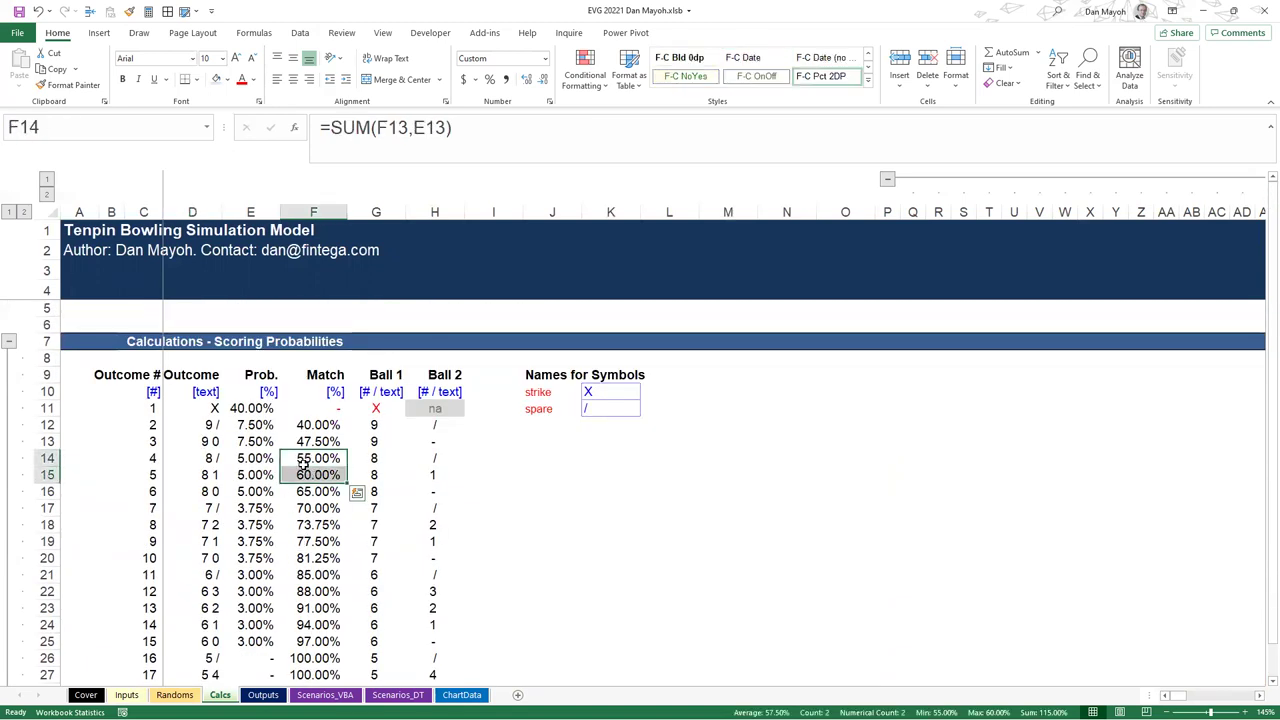
left_click(158, 458)
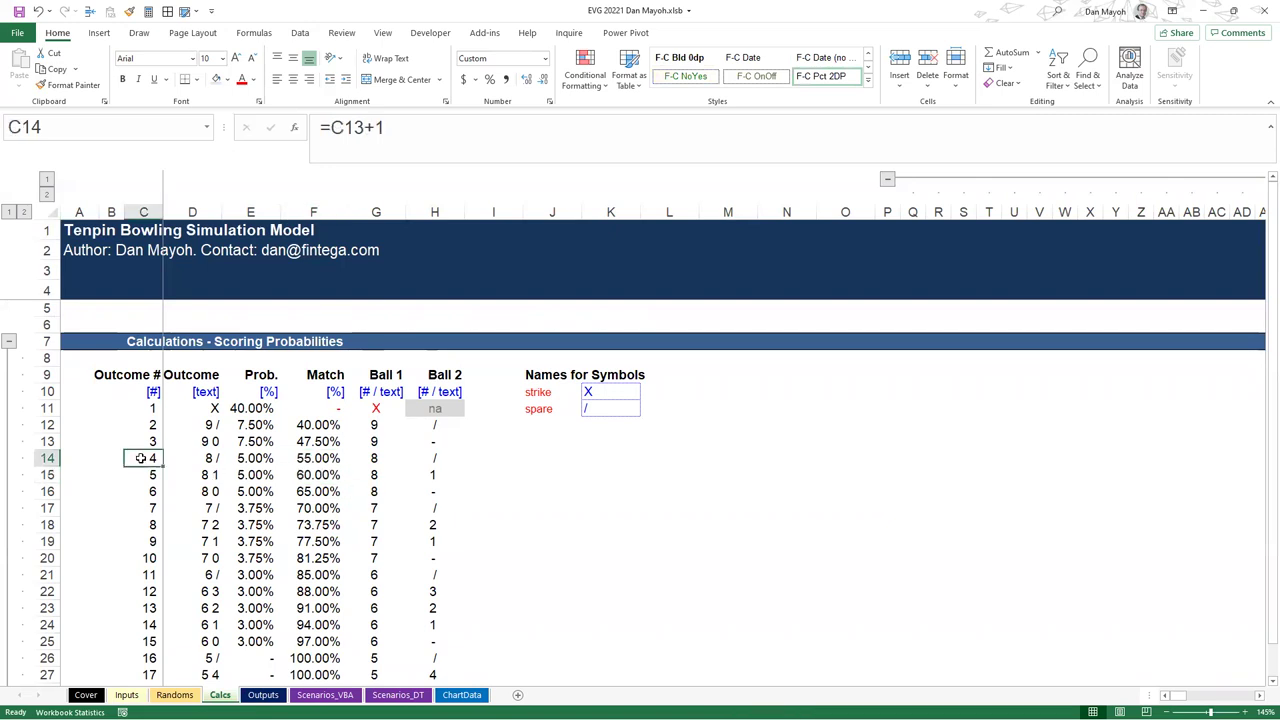
left_click_drag(325, 425, 315, 410)
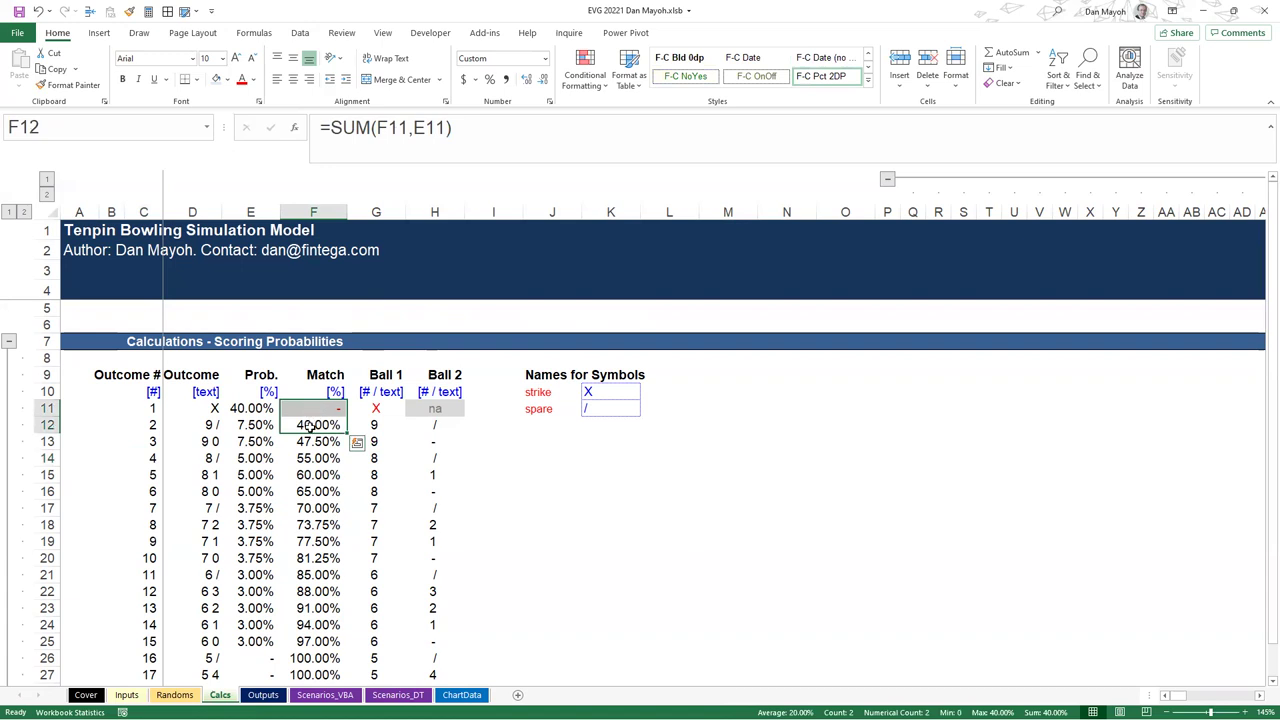
left_click(312, 425)
left_click_drag(137, 407, 322, 410)
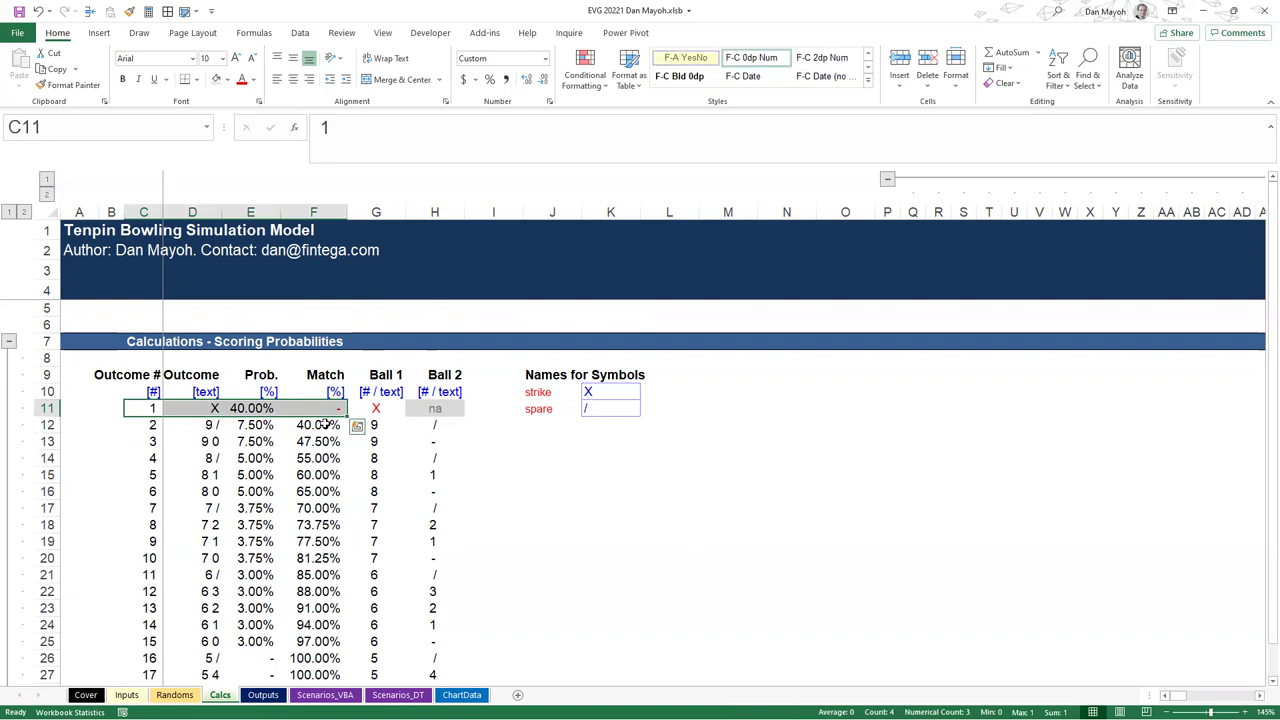
left_click(322, 458)
Check frame 1's Active Game outcome against its ball 1 and ball 2 INDEX results in Q89 and R89
scroll(250, 530, "down", 20)
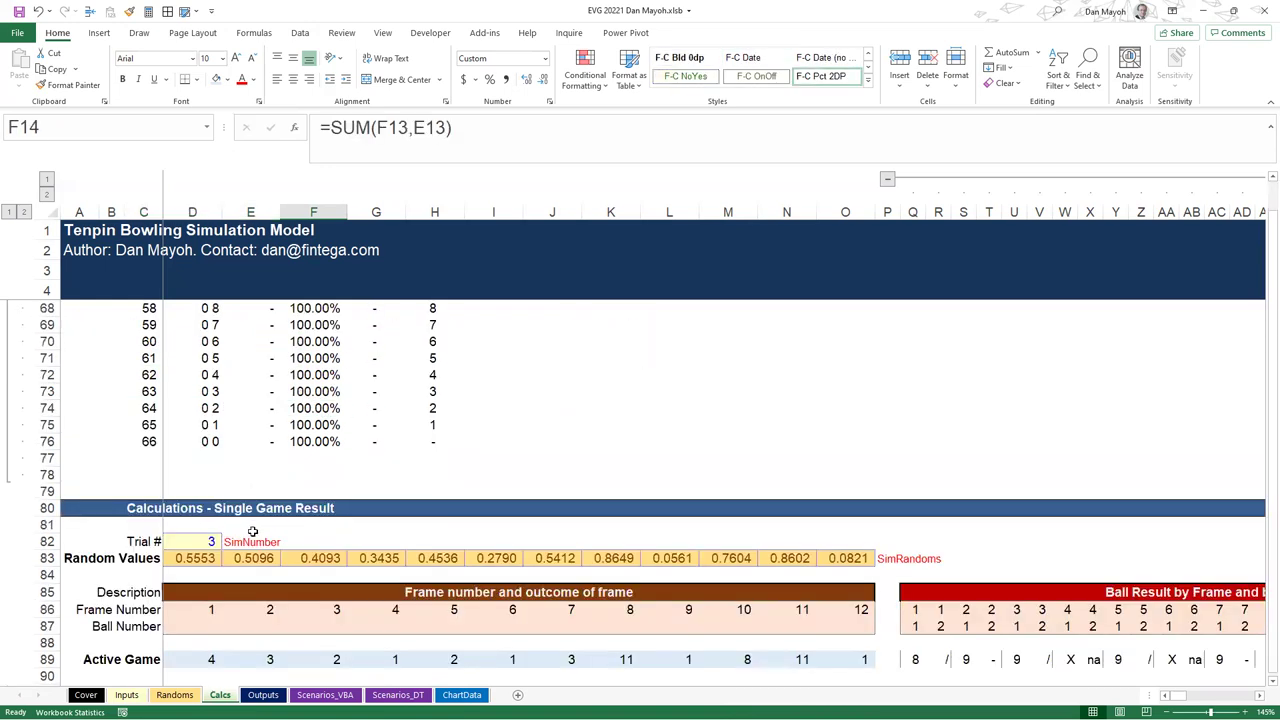
scroll(250, 531, "up", 2)
left_click(211, 563)
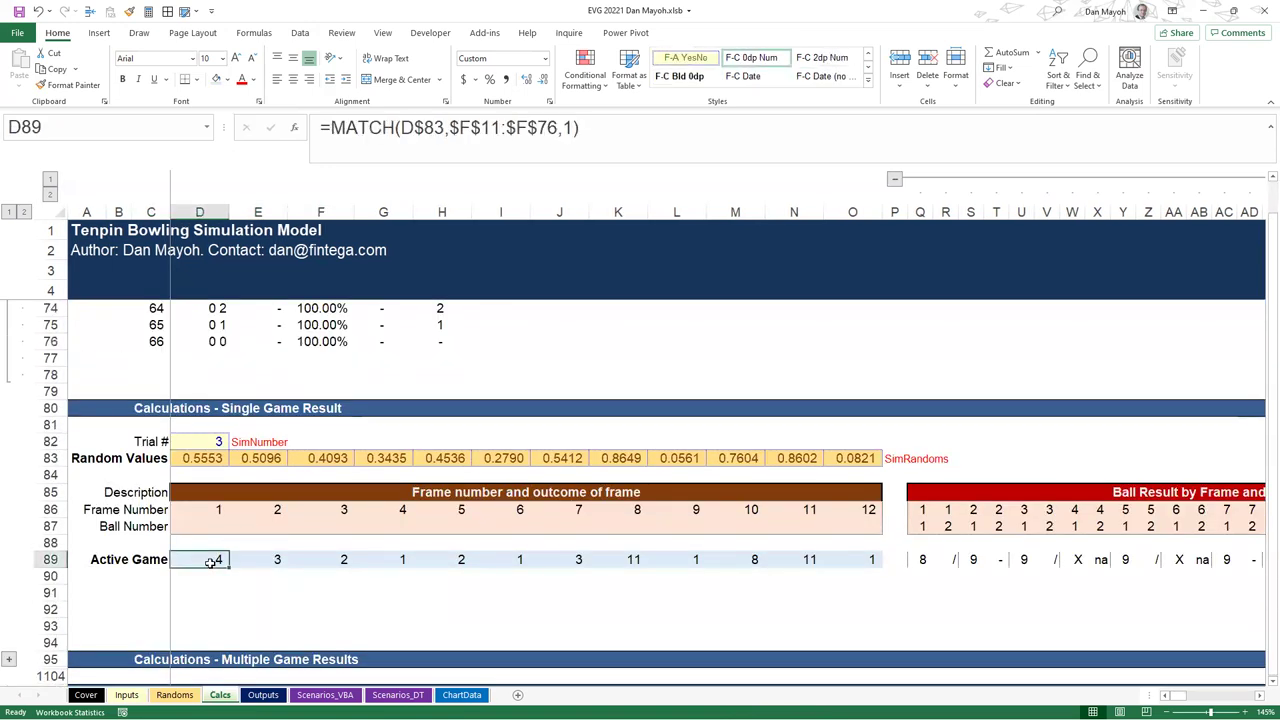
left_click(922, 560)
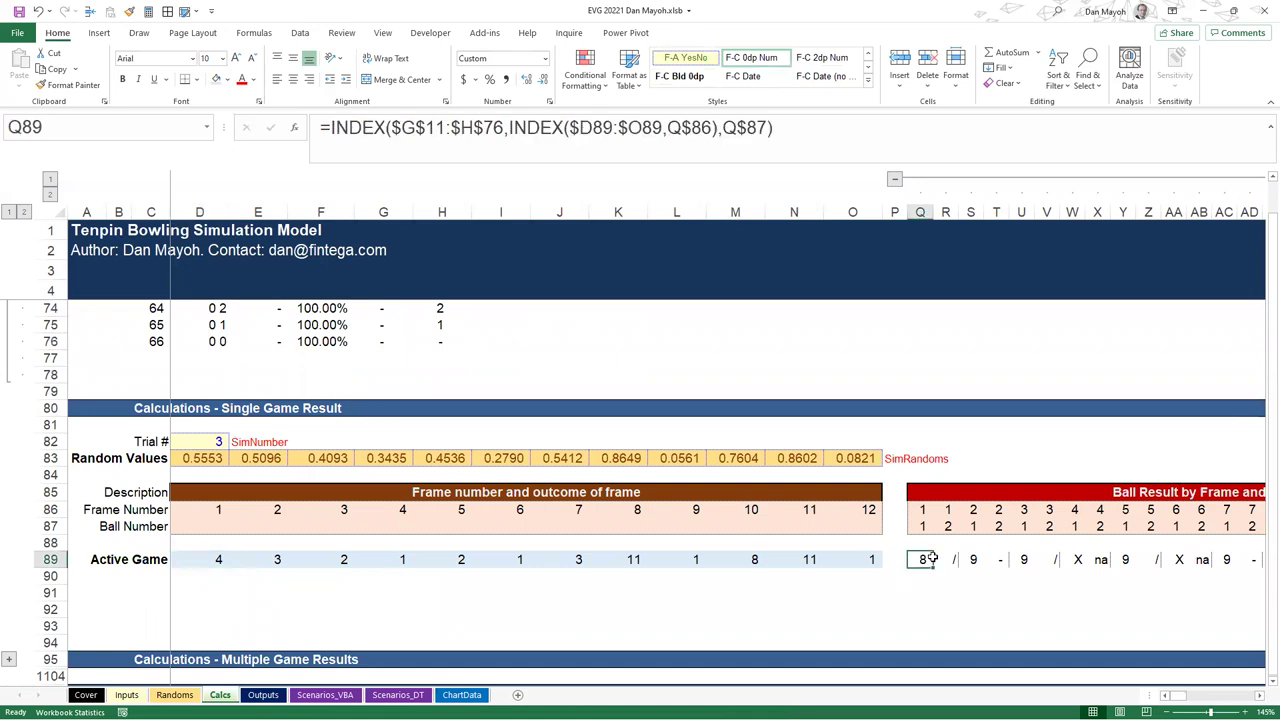
left_click(946, 560)
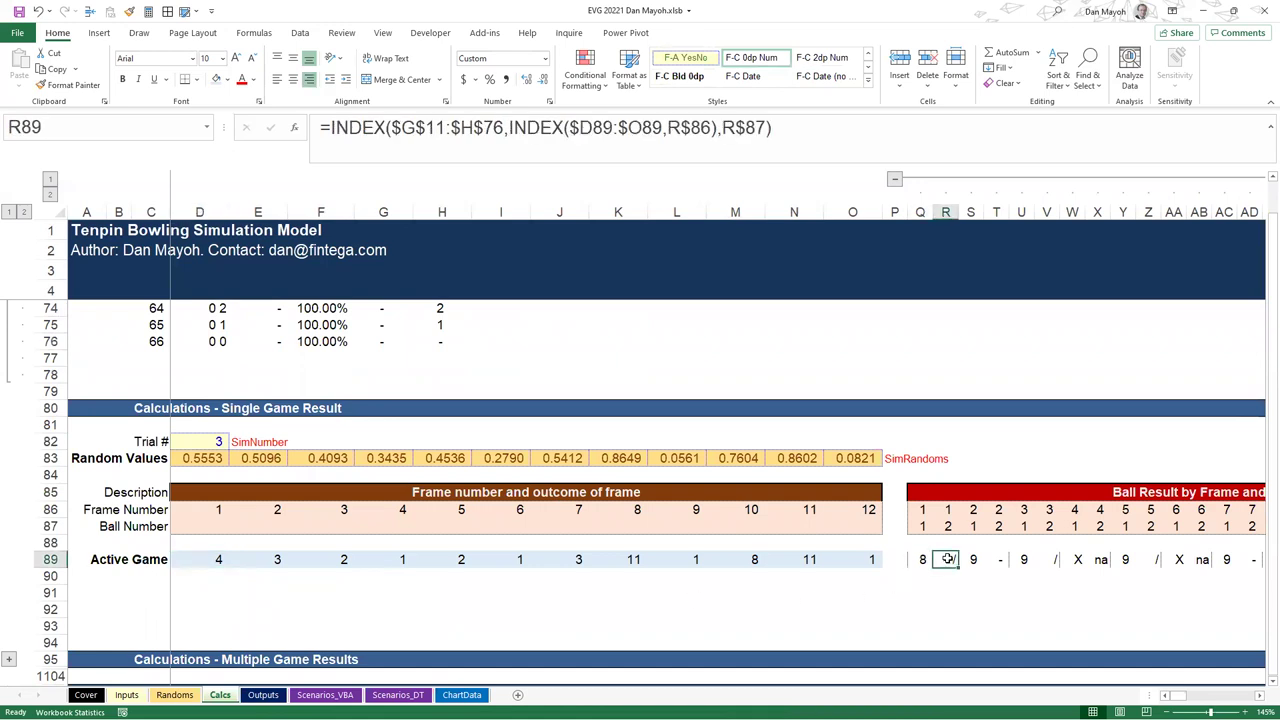
Go through the Active Game outcome cells frame by frame from 1 to 12, then highlight D89:O89
left_click(205, 563)
key("Right")
key("Left")
key("Right")
key("Right")
key("Right")
key("Right")
key("Right")
key("Right")
key("Right")
key("Right")
key("Right")
key("Right")
key("Right")
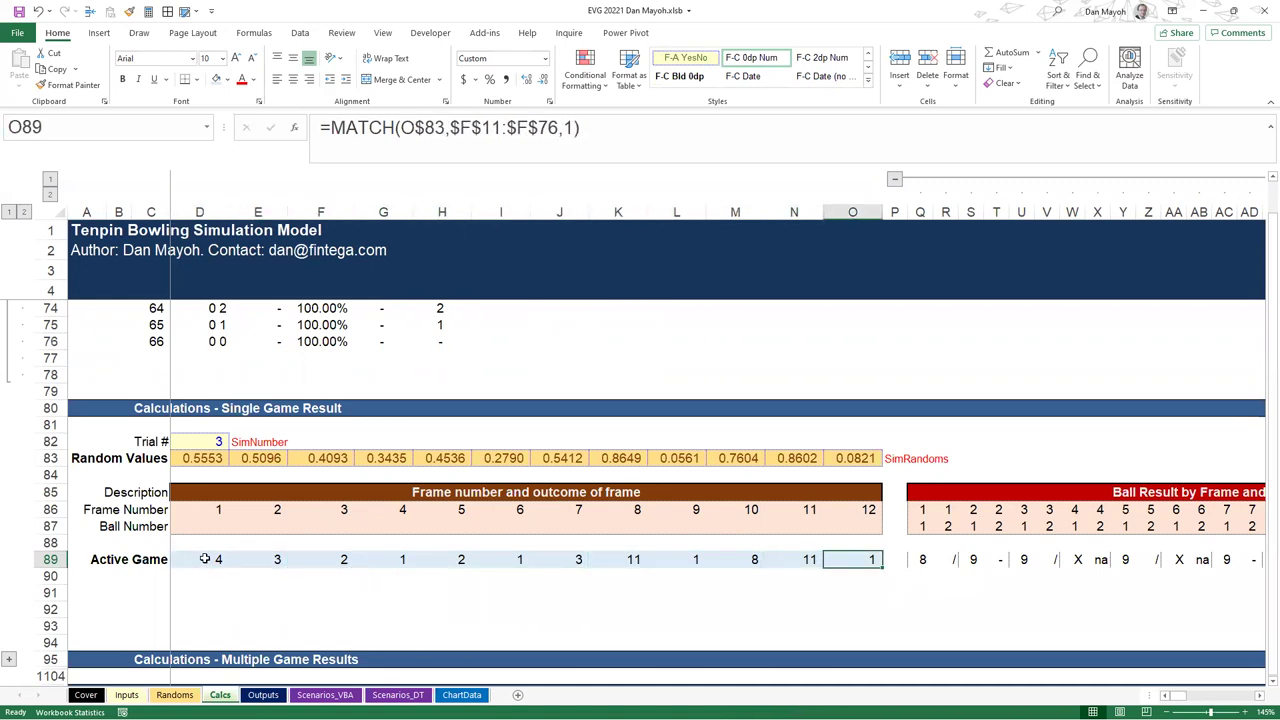
left_click_drag(207, 560, 867, 559)
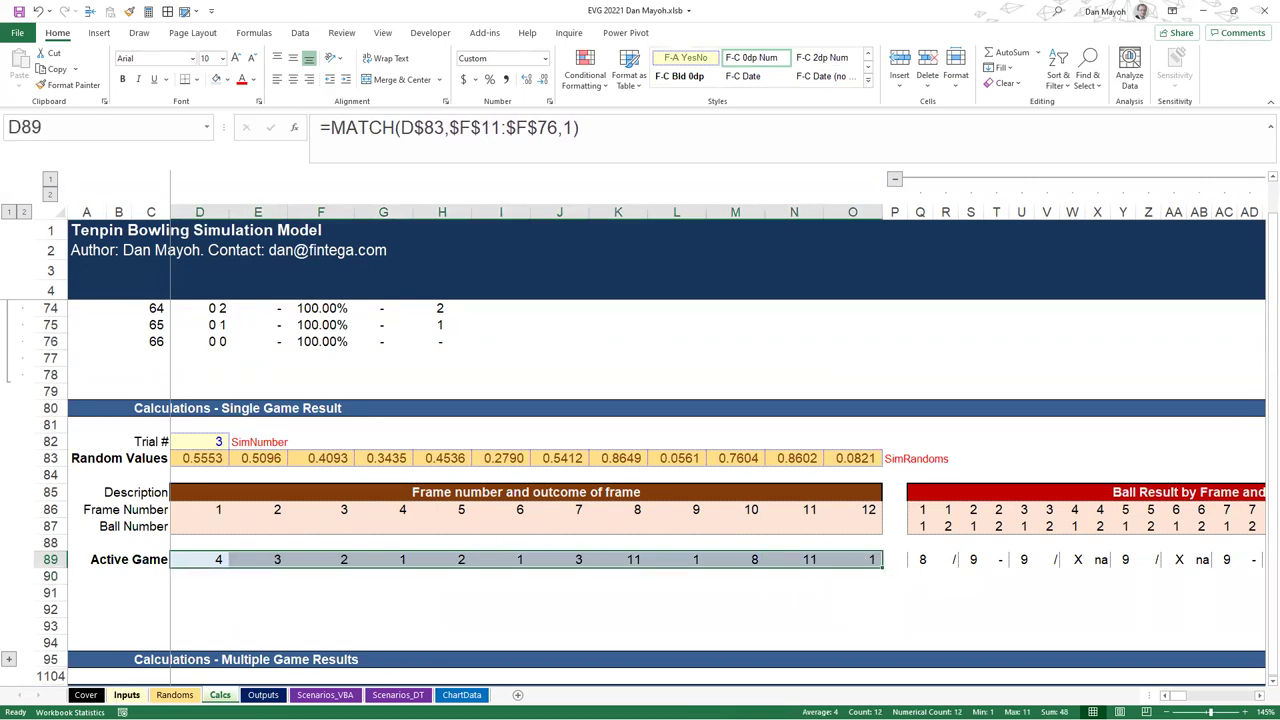
On the Inputs sheet, examine the 40% strike scenario's probabilities from X to 6 0 and the cells from 5 / downward
key("ctrl+Page_Up")
key("ctrl+Page_Up")
scroll(500, 600, "down", 3)
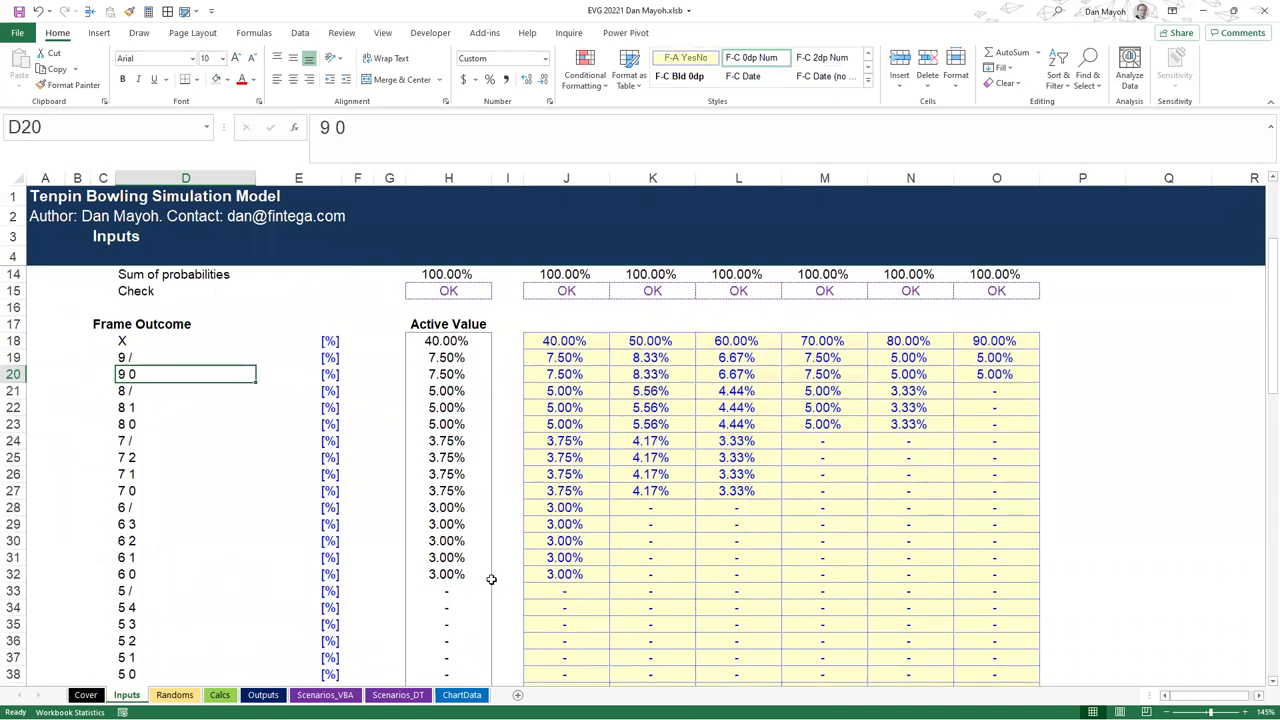
left_click_drag(575, 577, 594, 336)
left_click(565, 577)
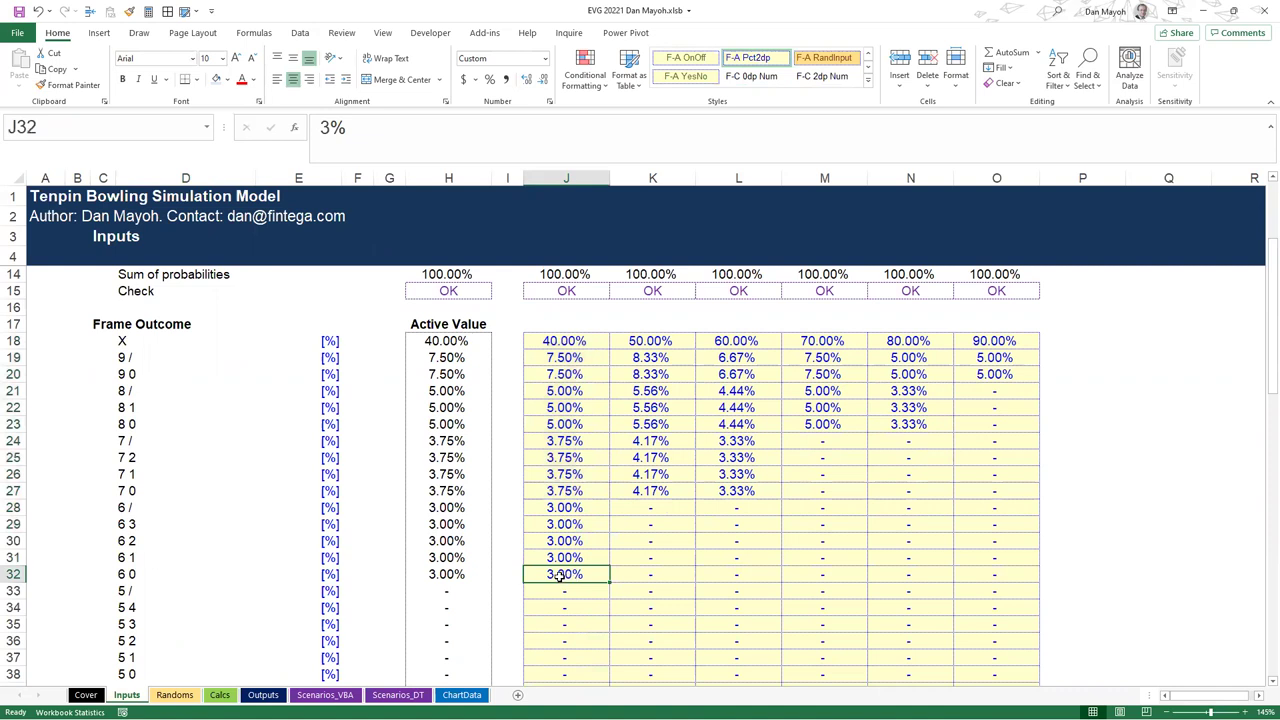
left_click_drag(560, 596, 580, 688)
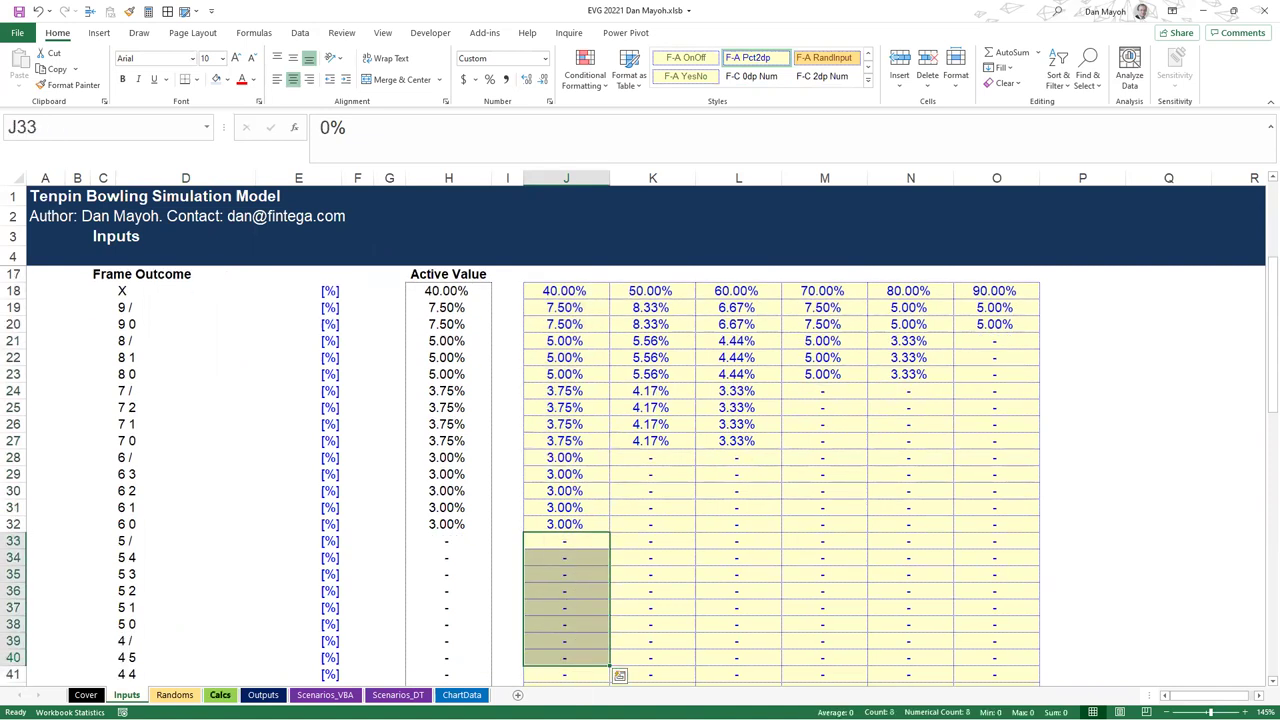
Return to the Calcs sheet and highlight the twelve Active Game outcome numbers in D89:O89 for review
left_click(220, 694)
left_click(340, 578)
left_click_drag(200, 559, 859, 565)
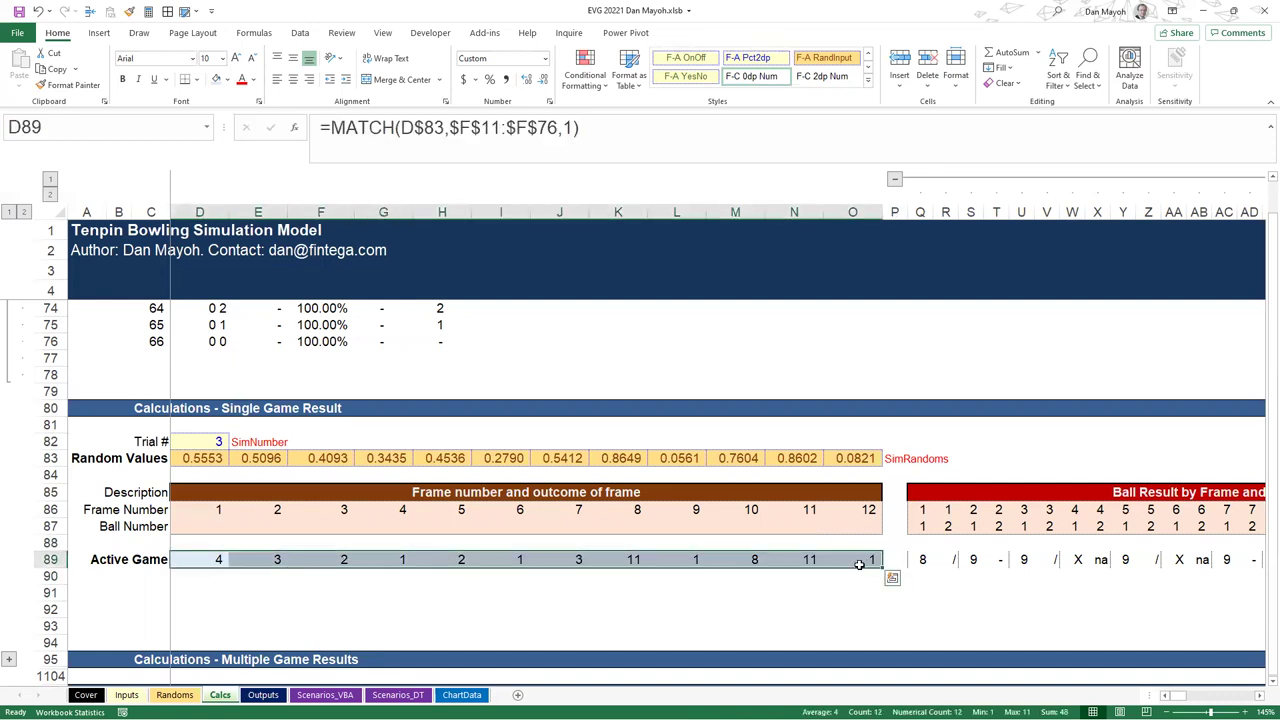
left_click(834, 530)
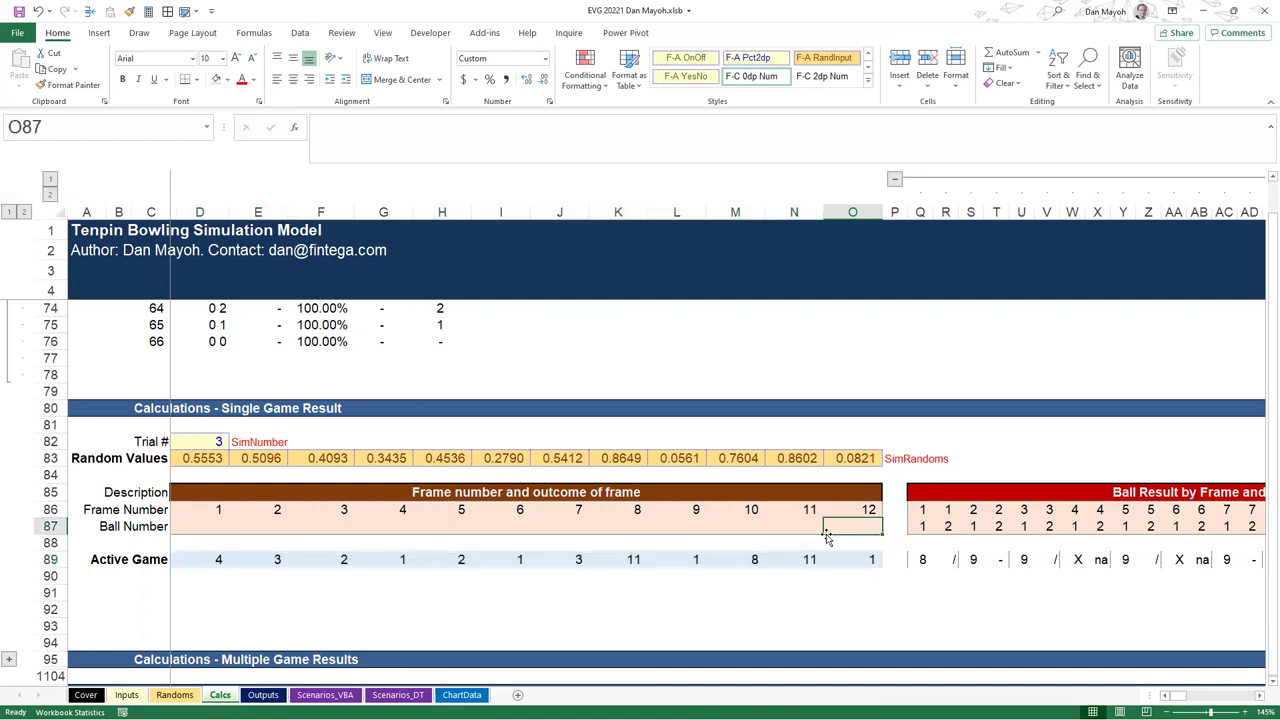
left_click_drag(186, 559, 852, 563)
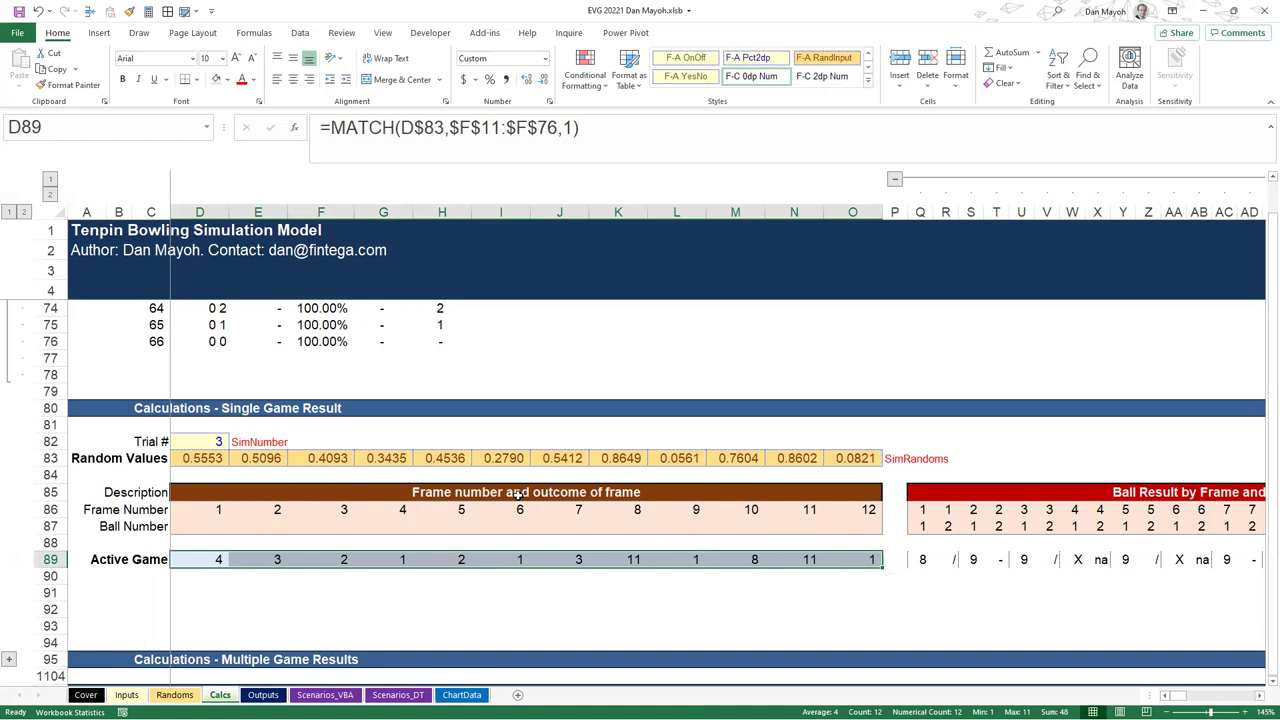
left_click(203, 575)
left_click_drag(203, 559, 866, 559)
left_click(184, 597)
left_click_drag(198, 565, 866, 560)
Inspect the Active Game's Game Score and # of Strikes formulas and the Sim_Value1 range name label
scroll(700, 440, "right", 15)
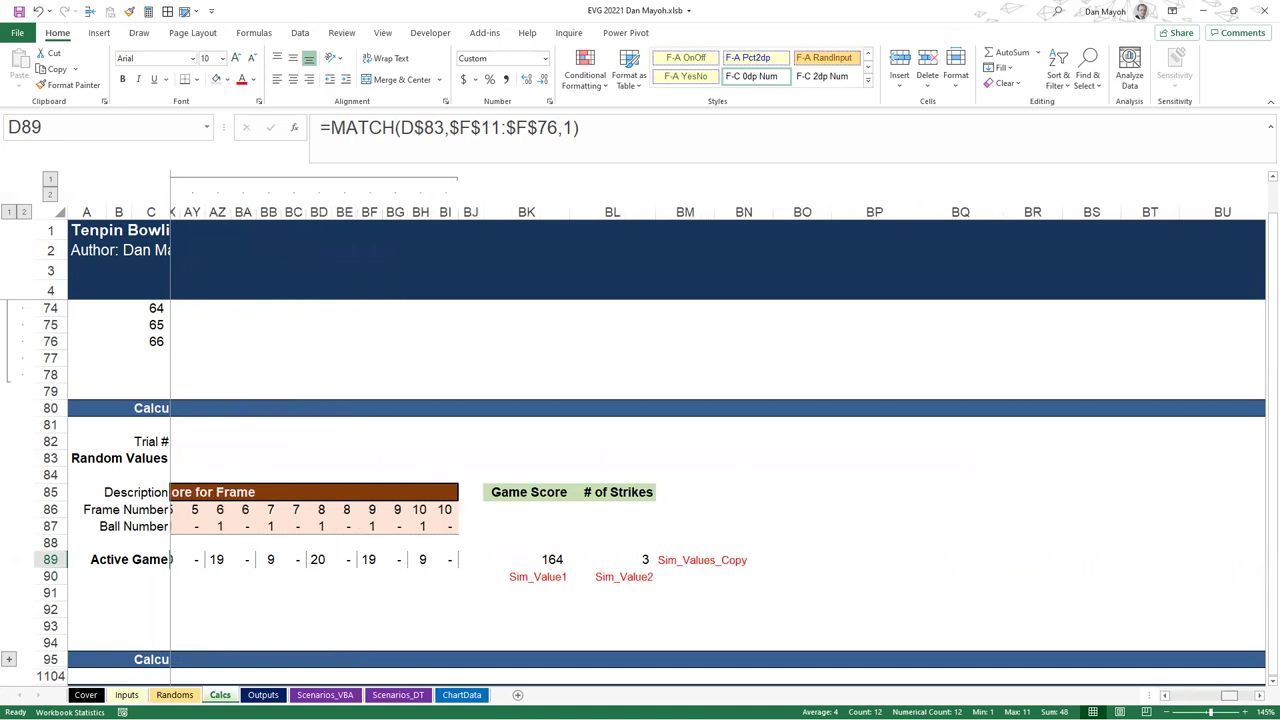
scroll(937, 606, "left", 3)
left_click(748, 564)
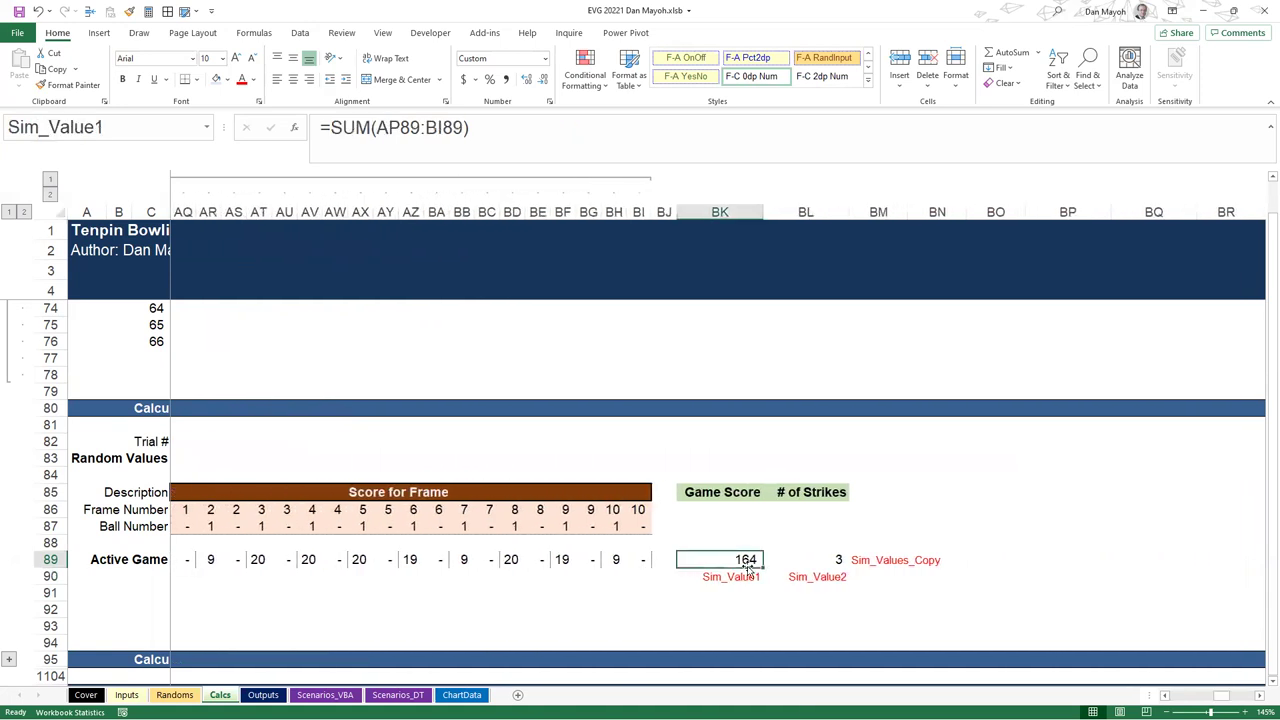
left_click(814, 558)
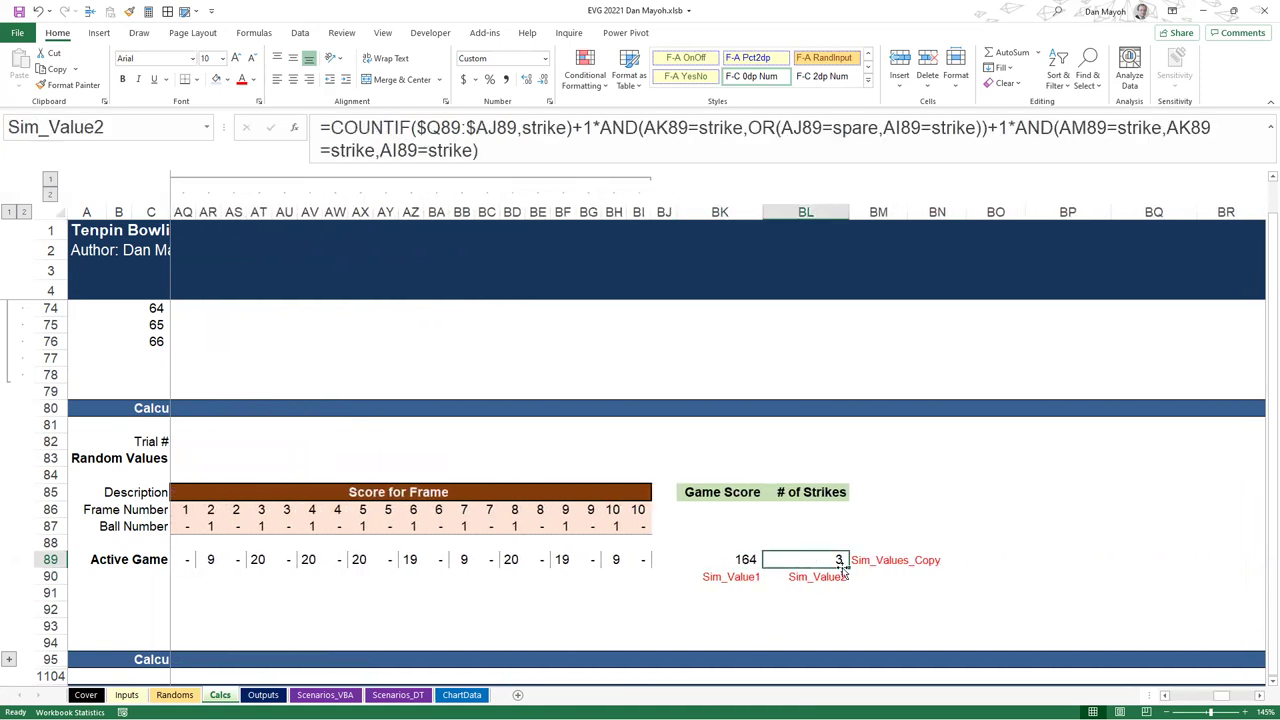
left_click(720, 569)
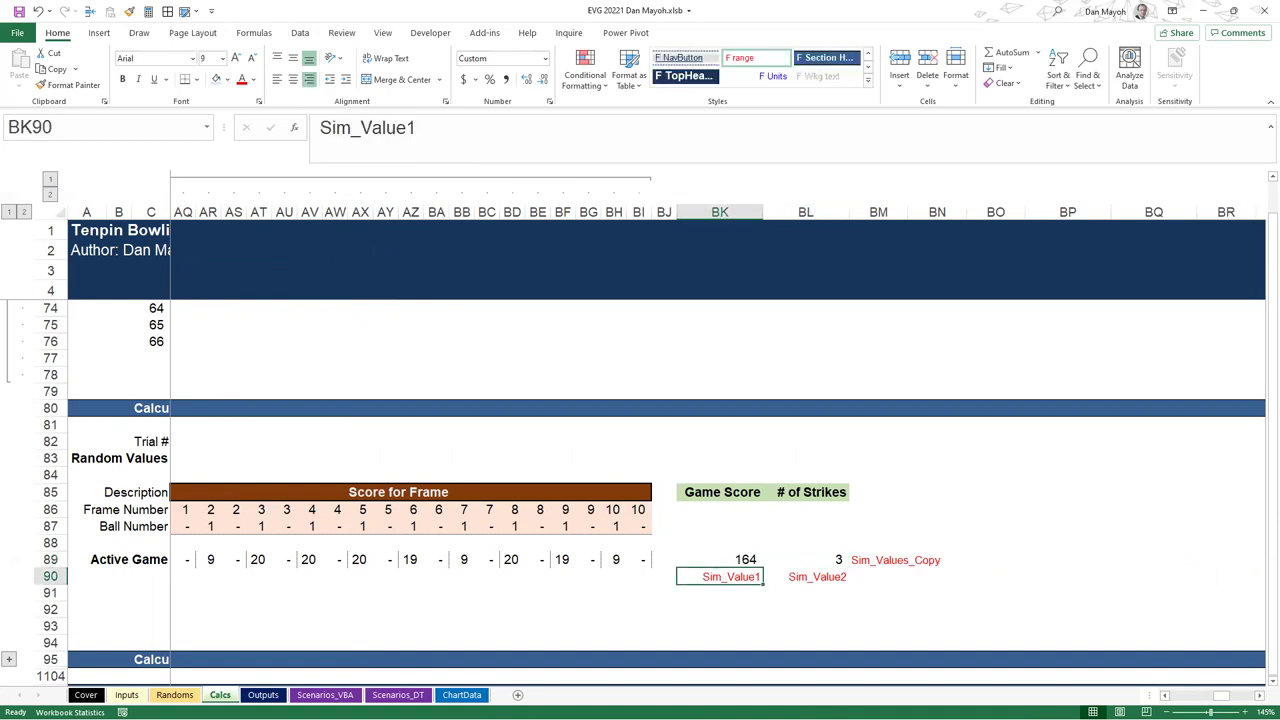
Highlight the outcomes in D89:O89 and review them alongside the Ball Result by Frame and by Ball and Score for Frame sections
left_click_drag(1222, 697, 1175, 698)
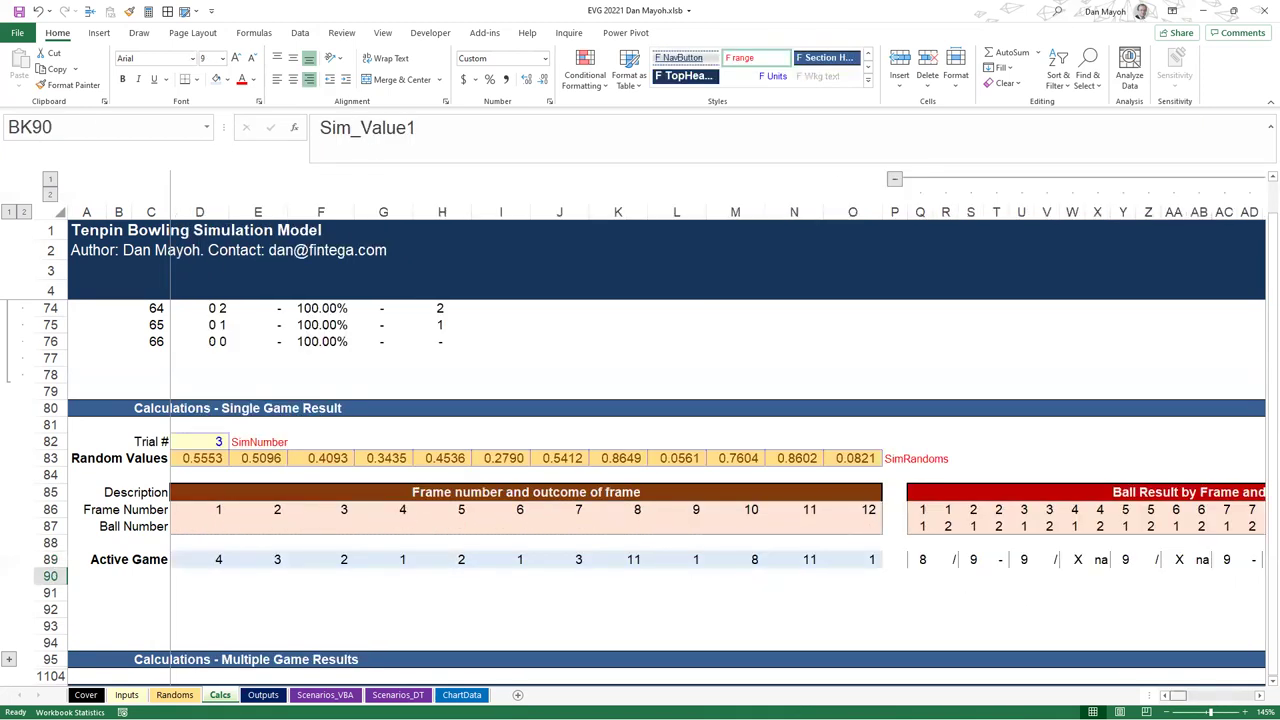
left_click_drag(208, 562, 872, 562)
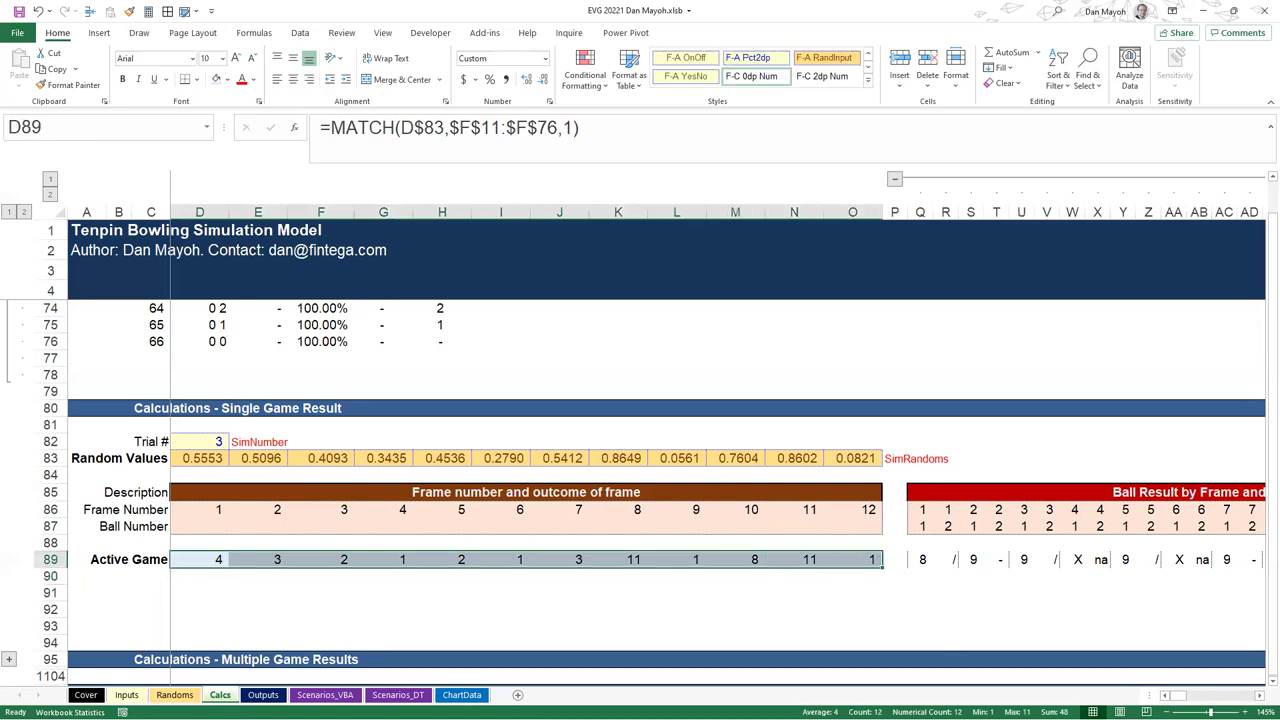
scroll(717, 436, "right", 5)
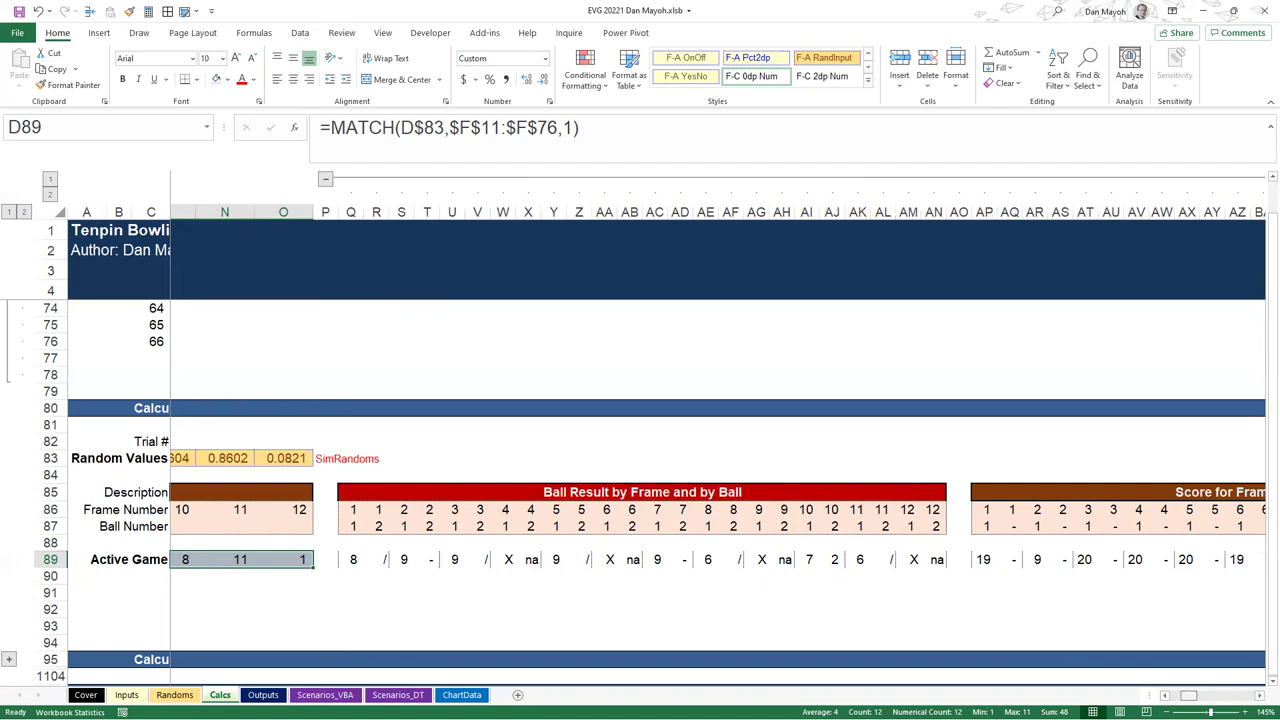
scroll(717, 436, "right", 2)
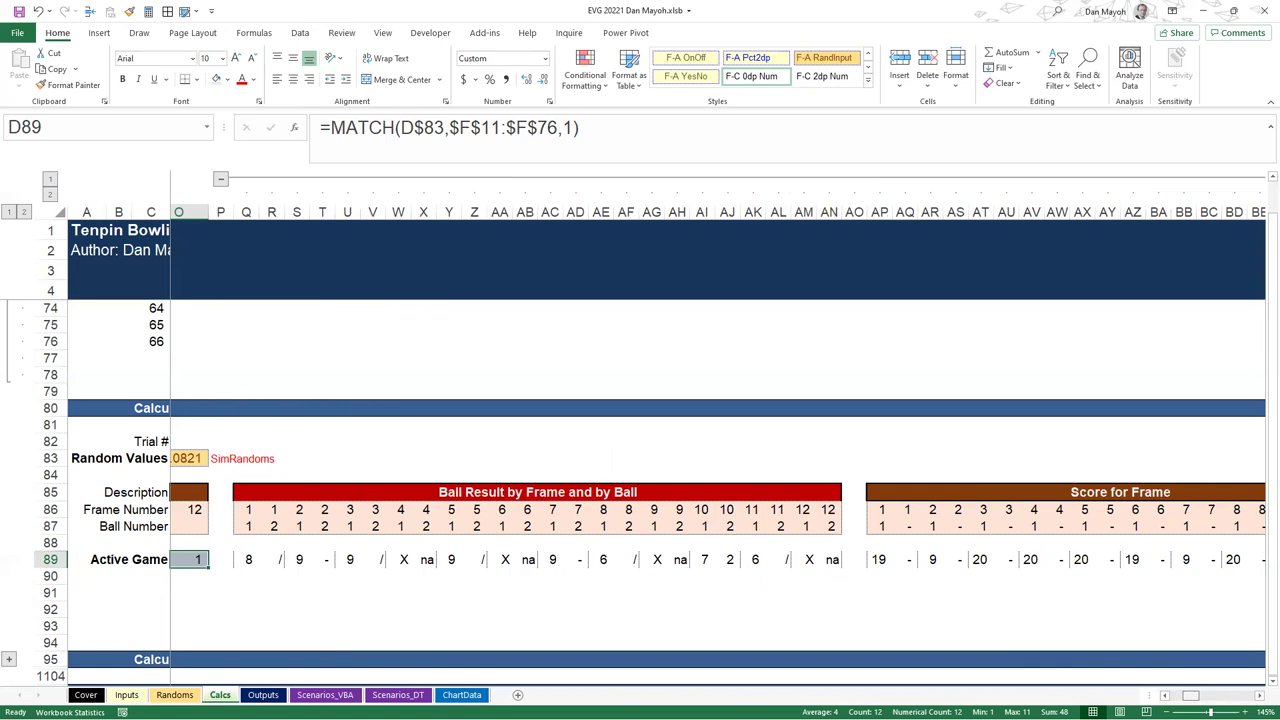
scroll(717, 436, "left", 1)
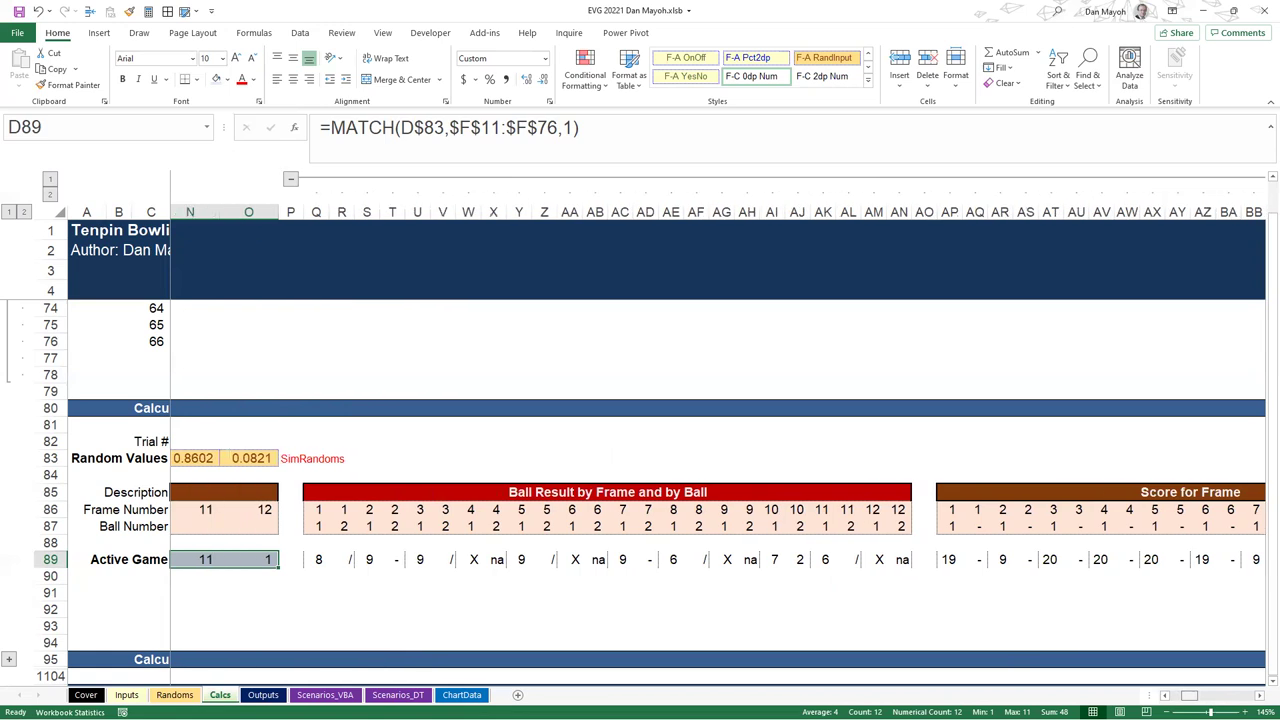
scroll(717, 436, "left", 9)
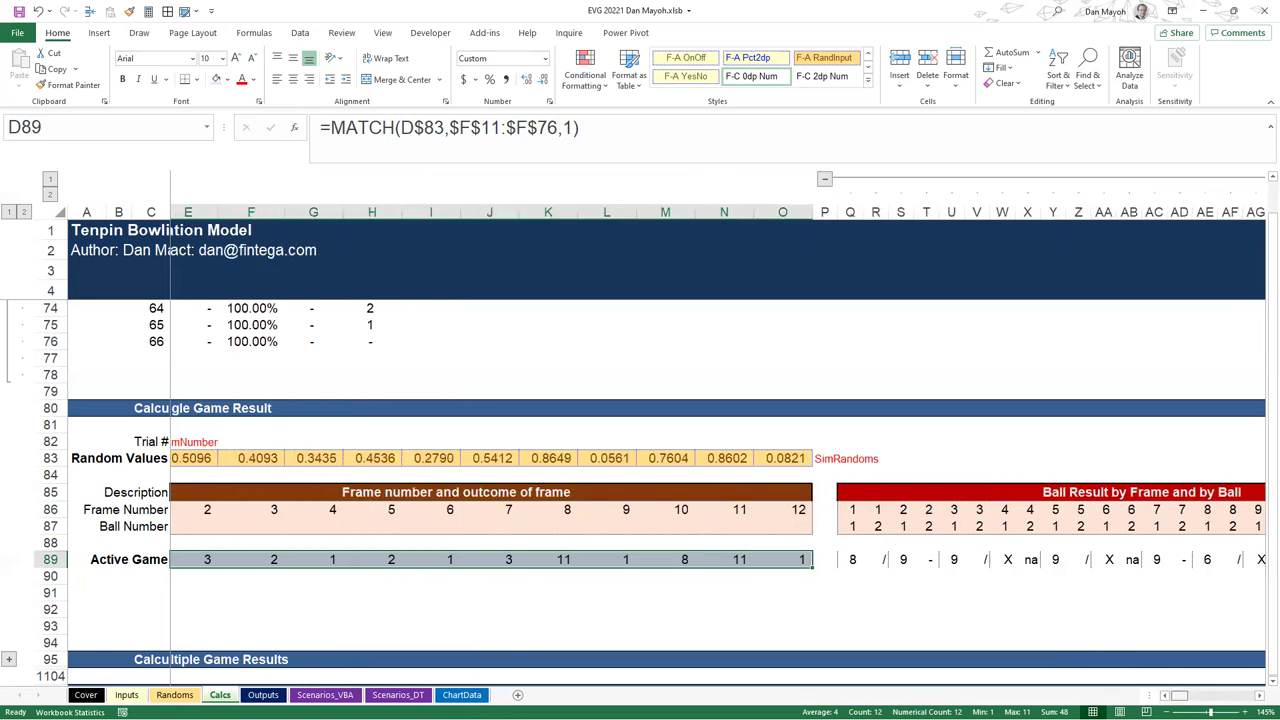
scroll(893, 578, "left", 1)
left_click(262, 541)
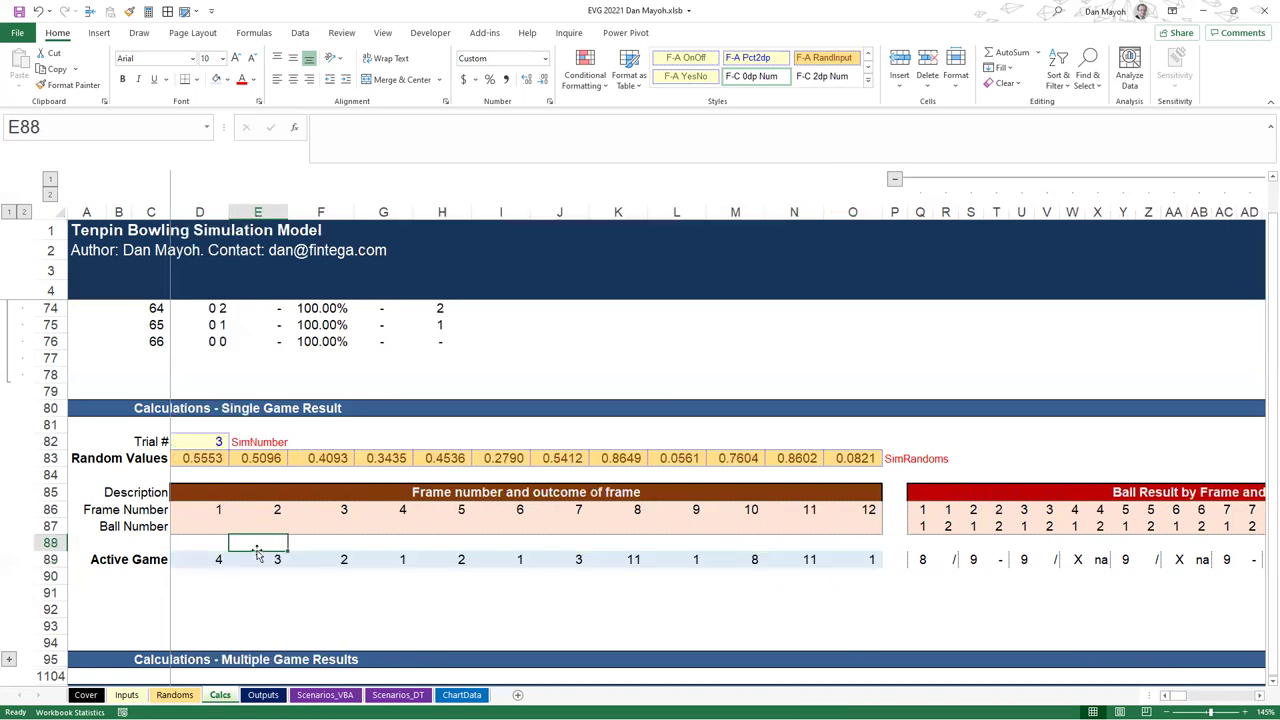
Highlight the Active Game outcomes in D89:O89 and look across the row to the Game Score and # of Strikes
left_click_drag(210, 563, 876, 562)
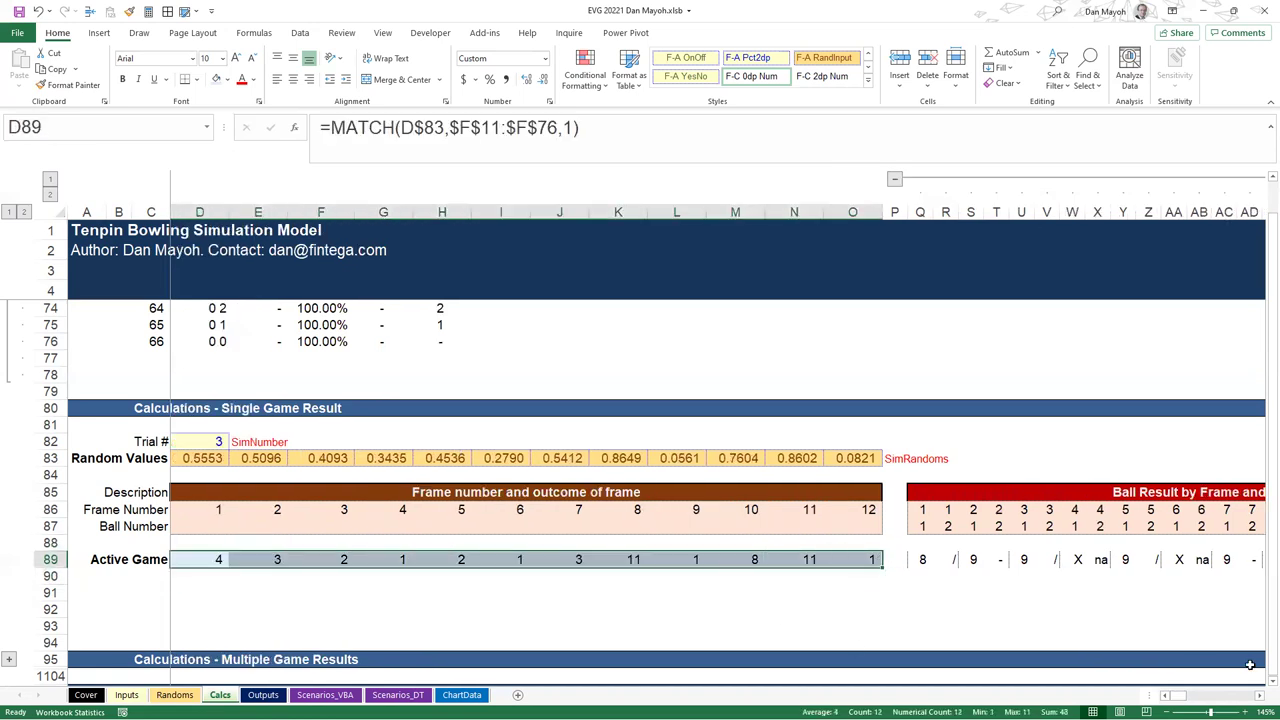
scroll(1183, 697, "right", 20)
scroll(1183, 697, "left", 5)
Open the Cover sheet and select the "1) Native Formulas" entry under Part 1: Stochastic Simulation Methods
left_click(126, 695)
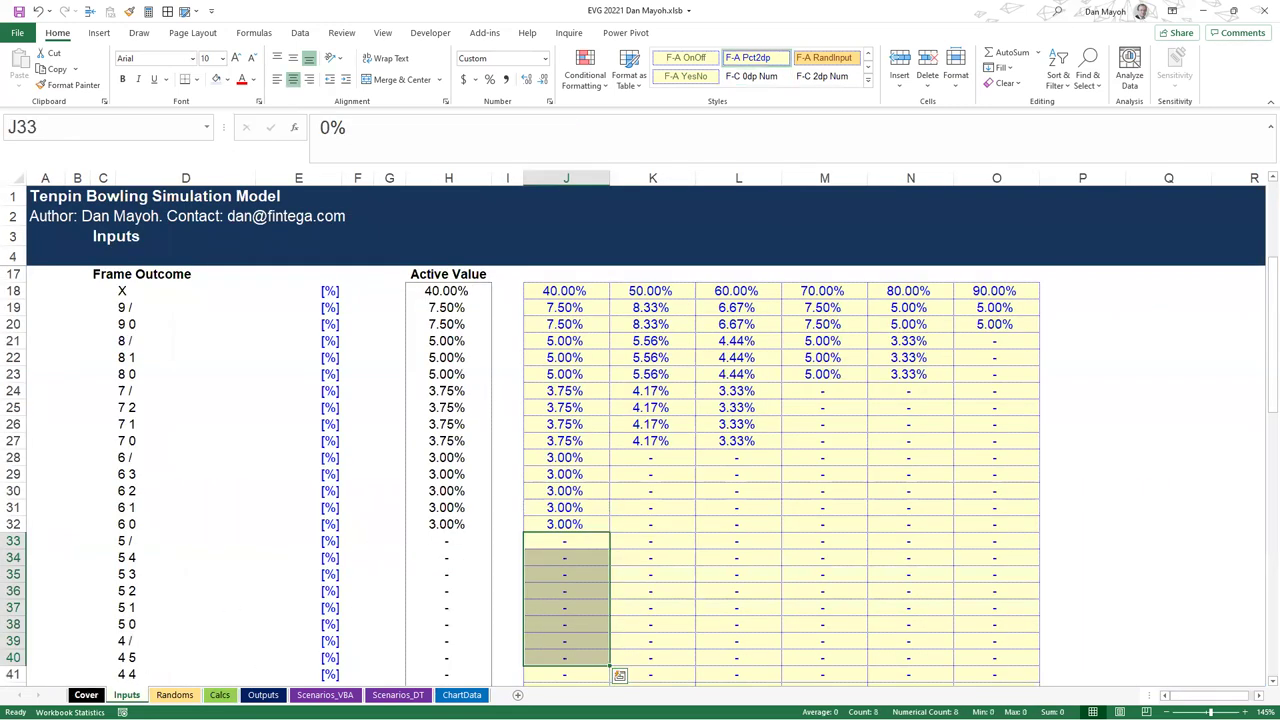
left_click(86, 695)
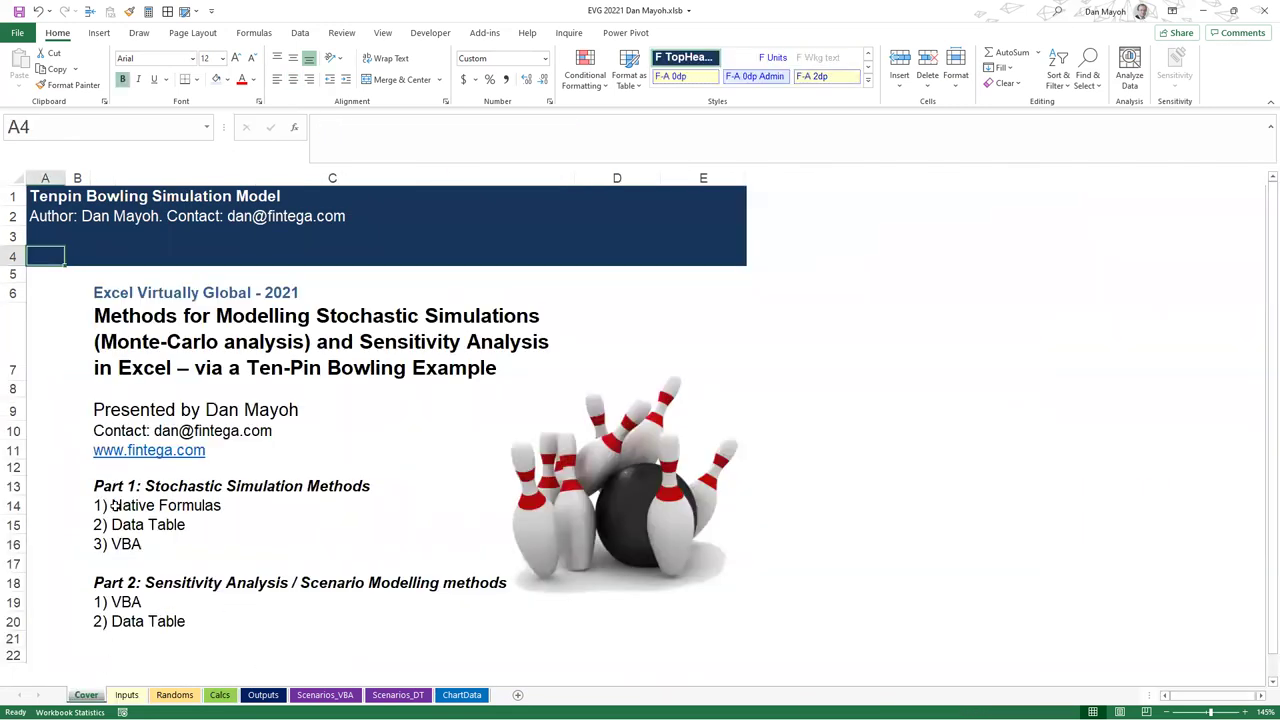
left_click(163, 508)
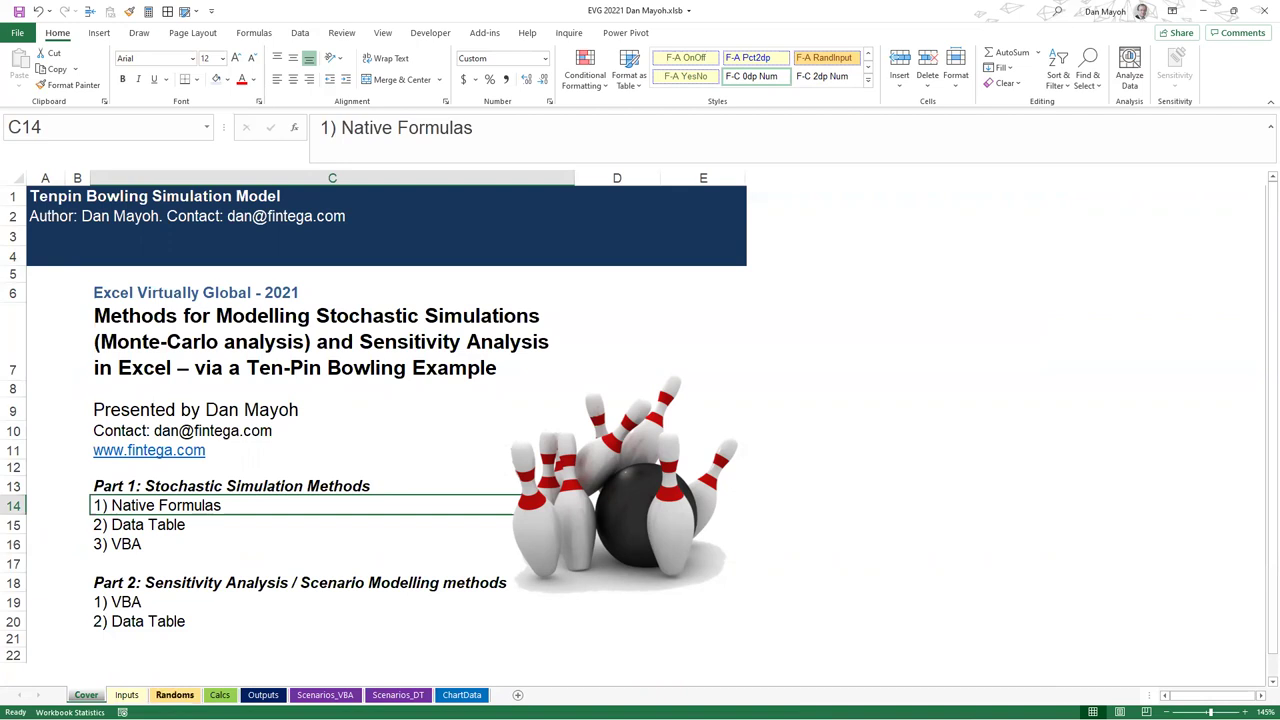
Return to the Calcs sheet and compare the frame 1 outcome formula in D89 with its ball result formulas in Q89 and R89
left_click(220, 694)
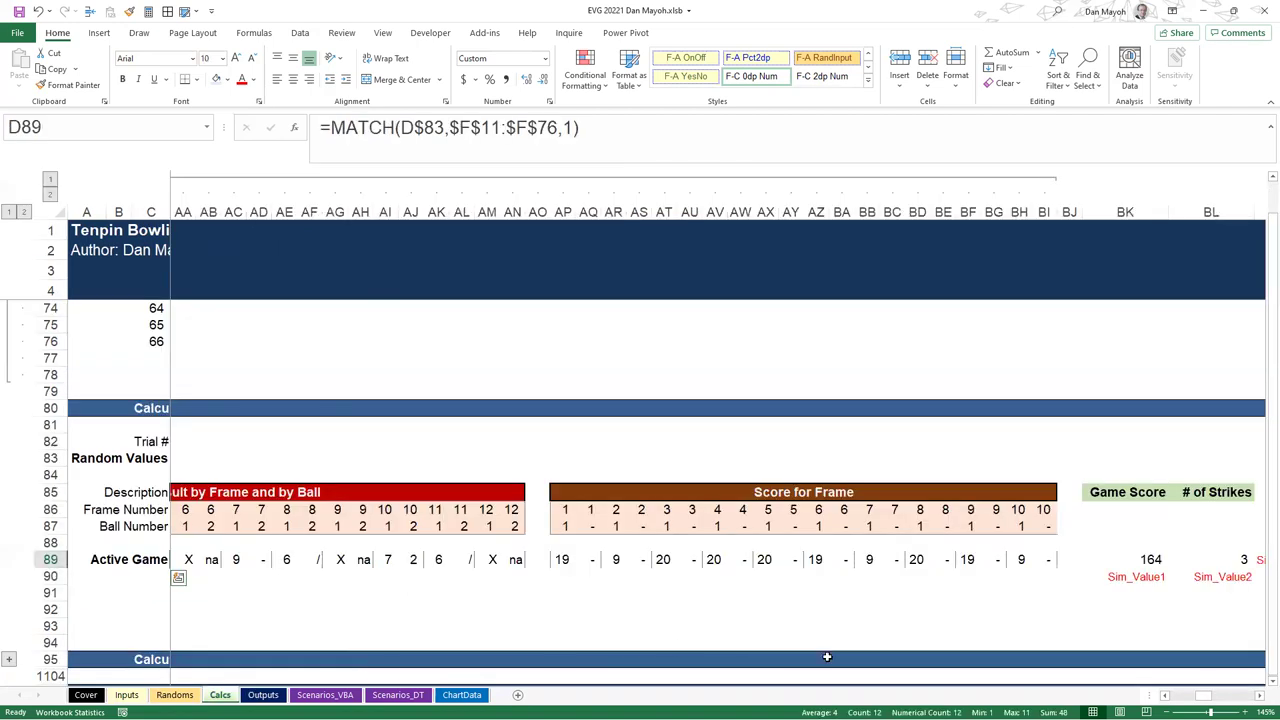
scroll(640, 450, "left", 8)
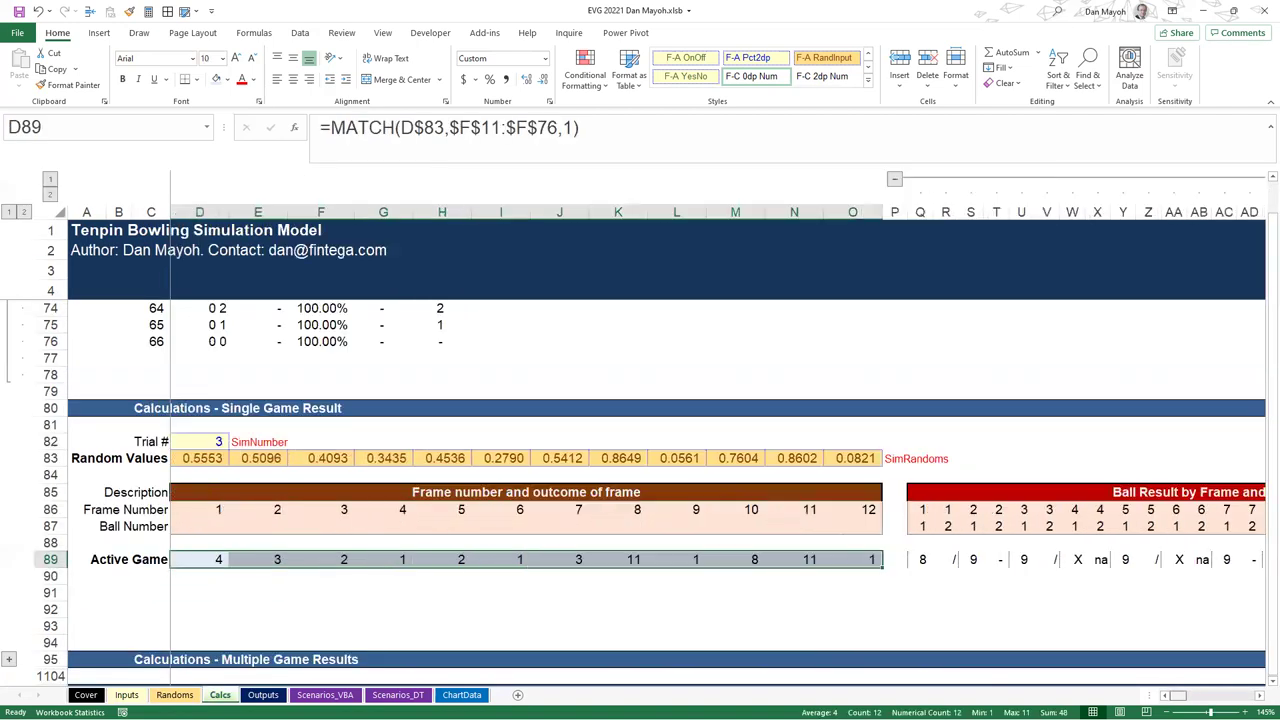
left_click(270, 572)
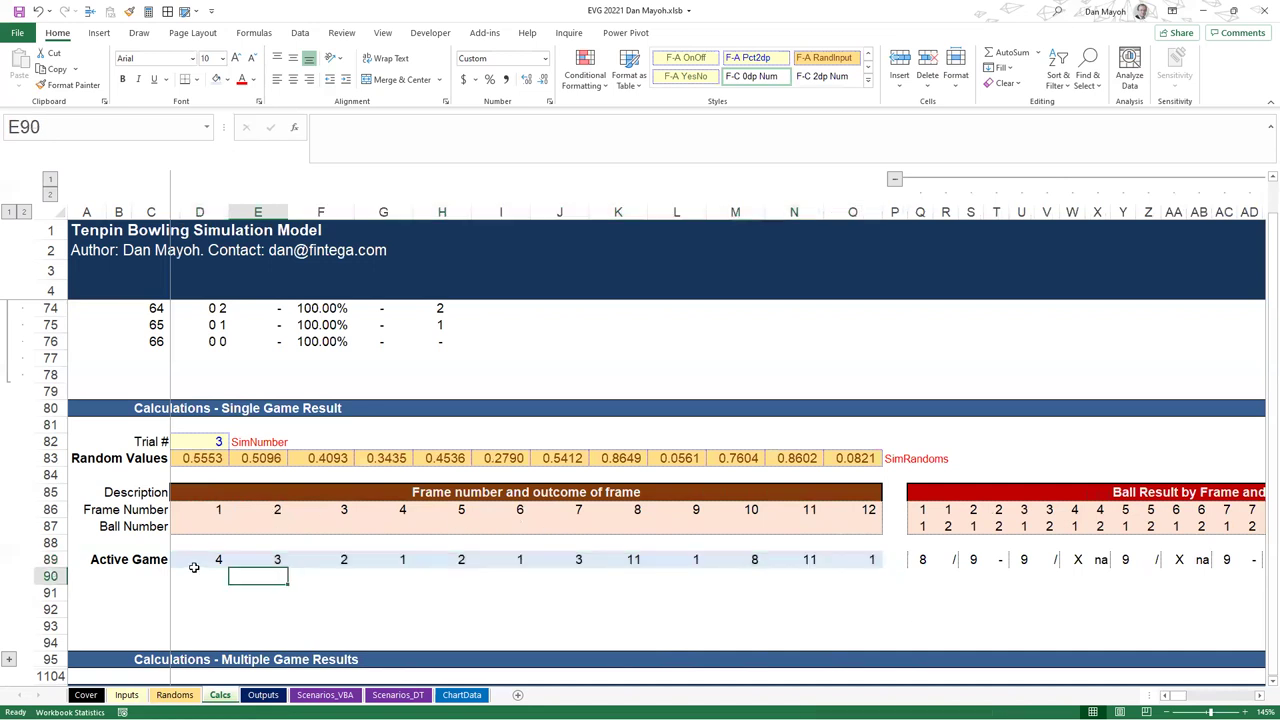
left_click(194, 570)
left_click(203, 559)
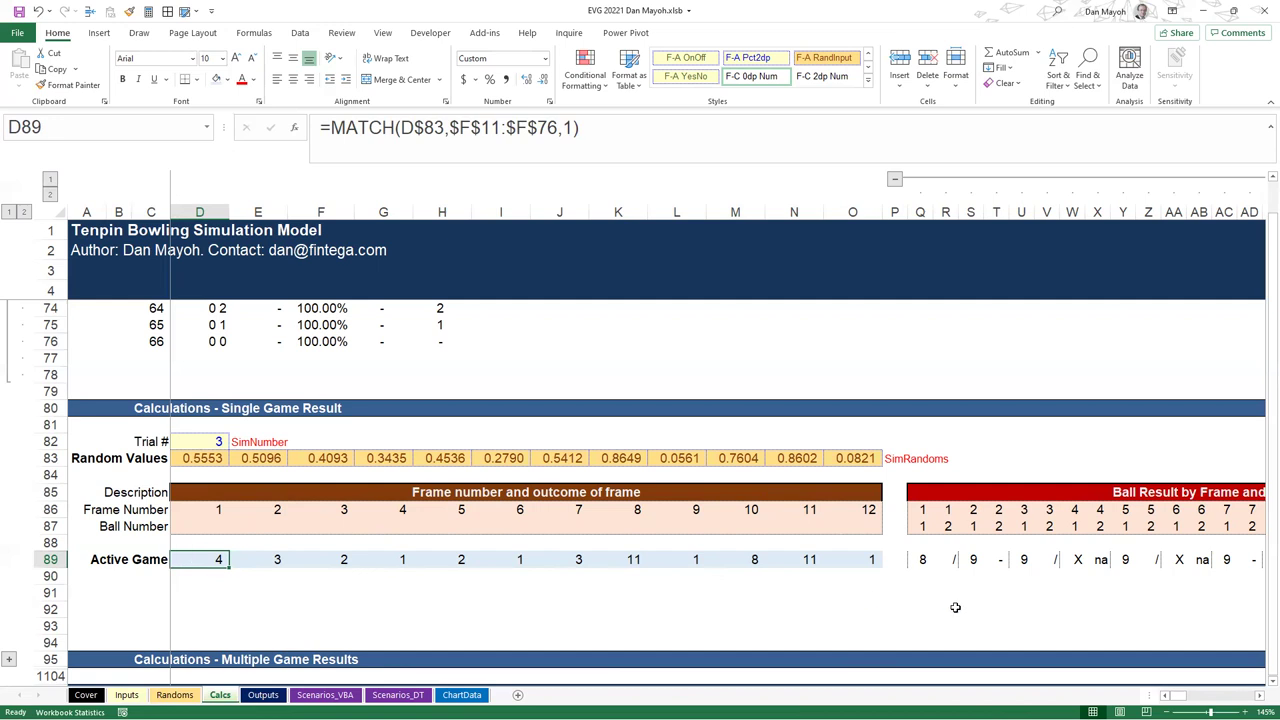
left_click(929, 564)
left_click(954, 563)
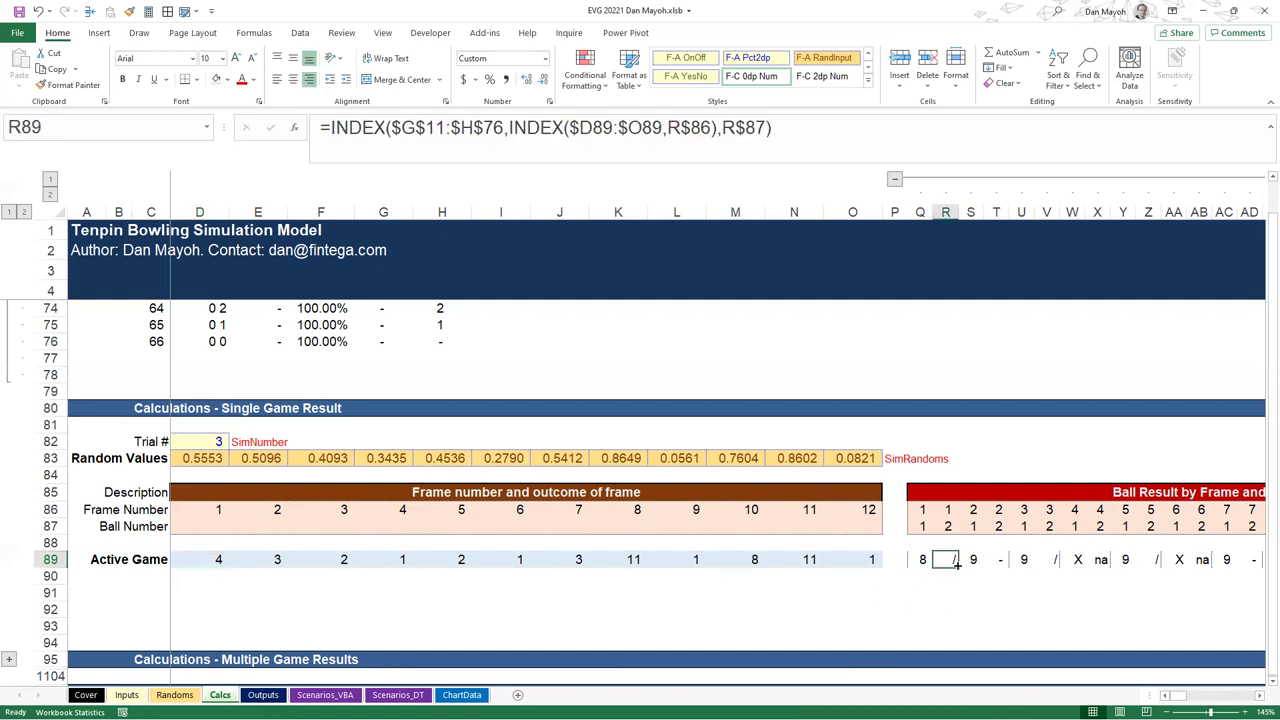
left_click(921, 560)
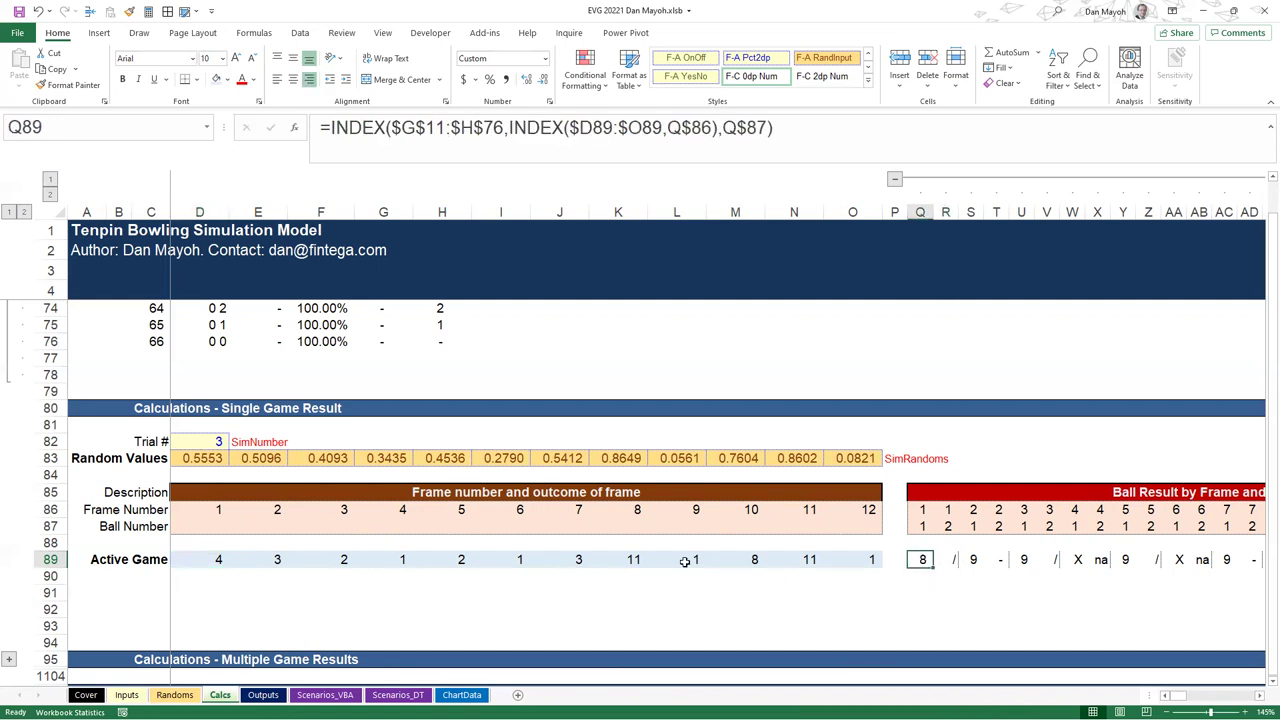
left_click(212, 560)
left_click(929, 564)
Examine the Ball 1 and Ball 2 columns of the Scoring Probabilities table, checking both ball entries for outcome 4
scroll(603, 414, "up", 20)
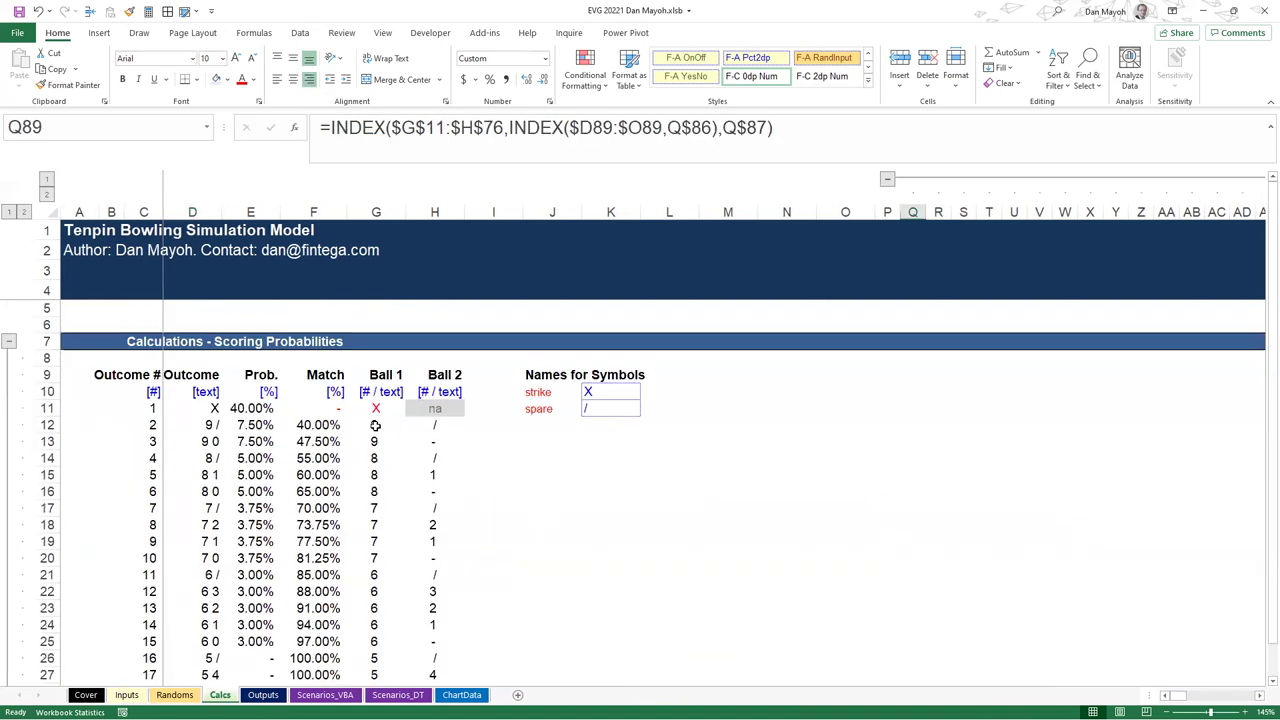
left_click_drag(375, 409, 378, 525)
left_click_drag(426, 411, 432, 525)
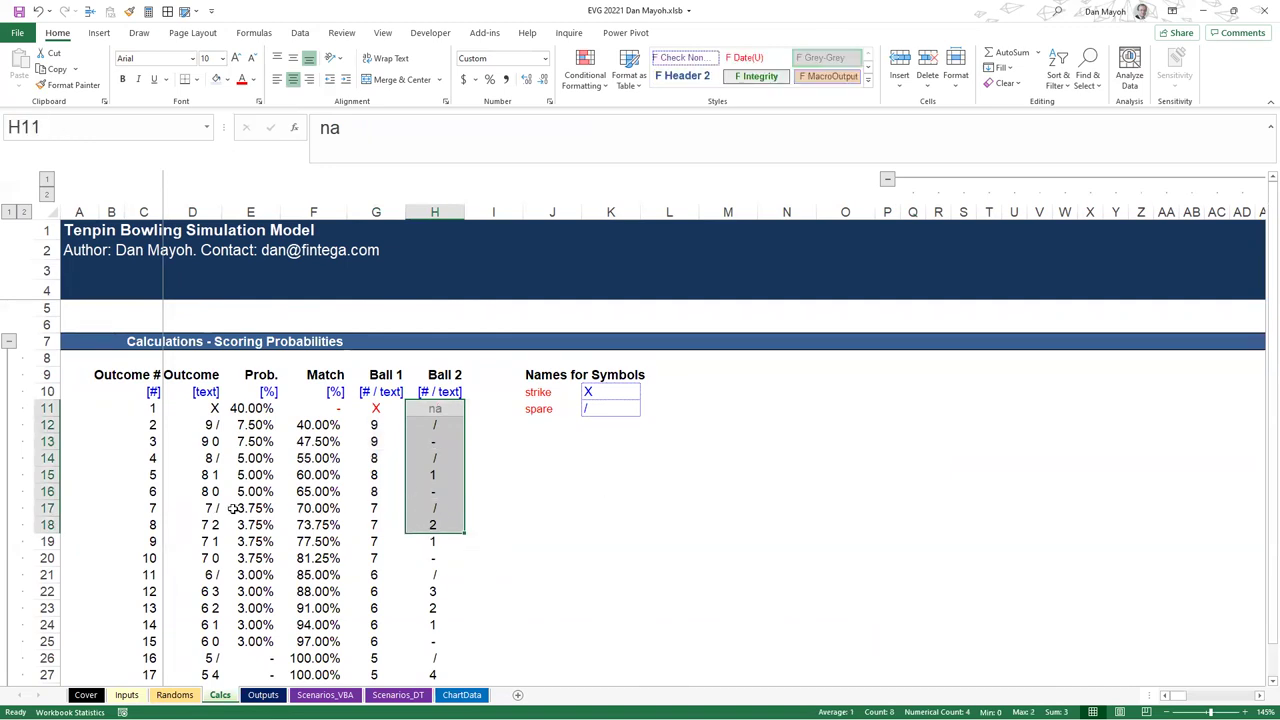
left_click(144, 458)
left_click(370, 458)
left_click(433, 457)
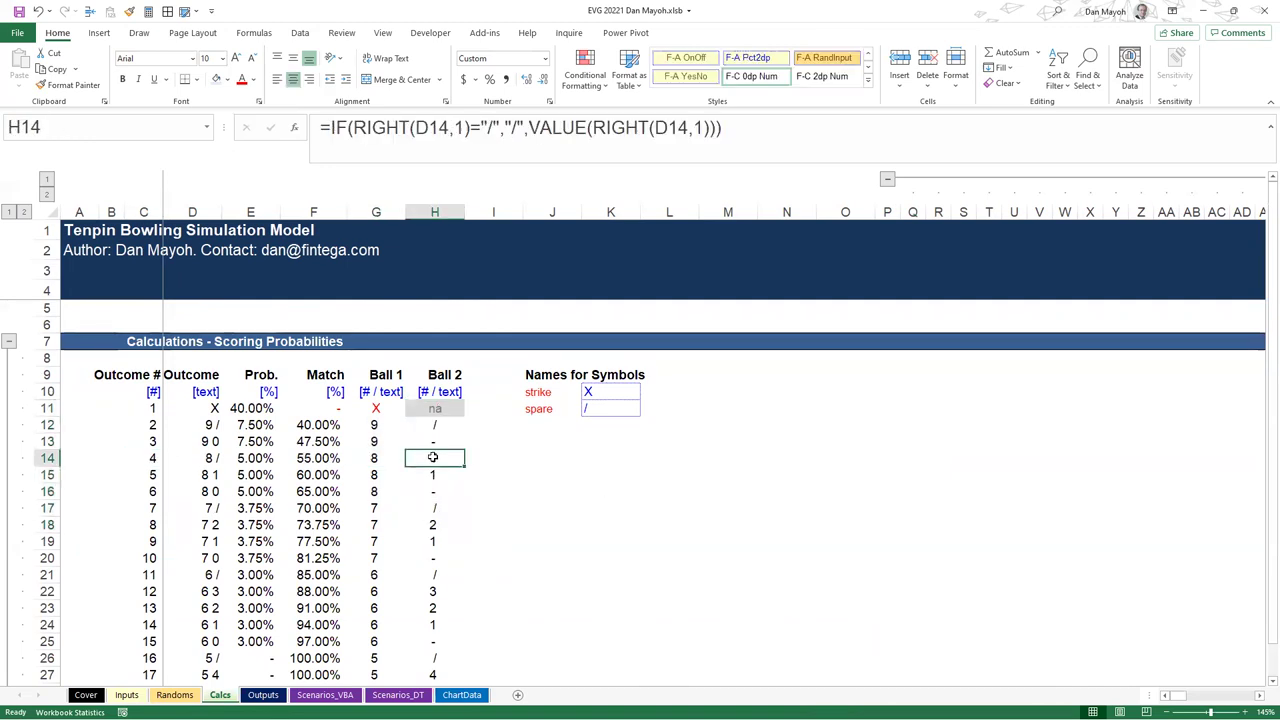
Inspect the Active Game's INDEX formulas cell by cell across the Ball Result by Frame and by Ball section, starting at Q89
scroll(624, 457, "down", 20)
left_click(922, 509)
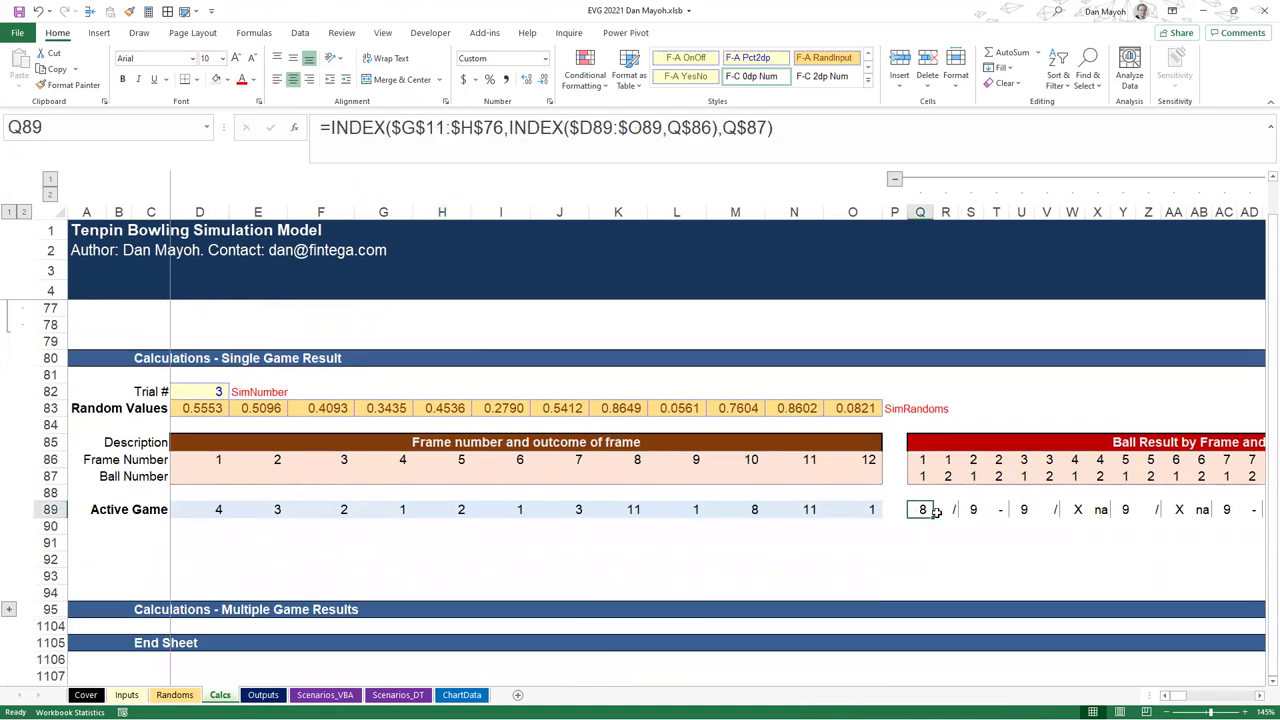
left_click(938, 509)
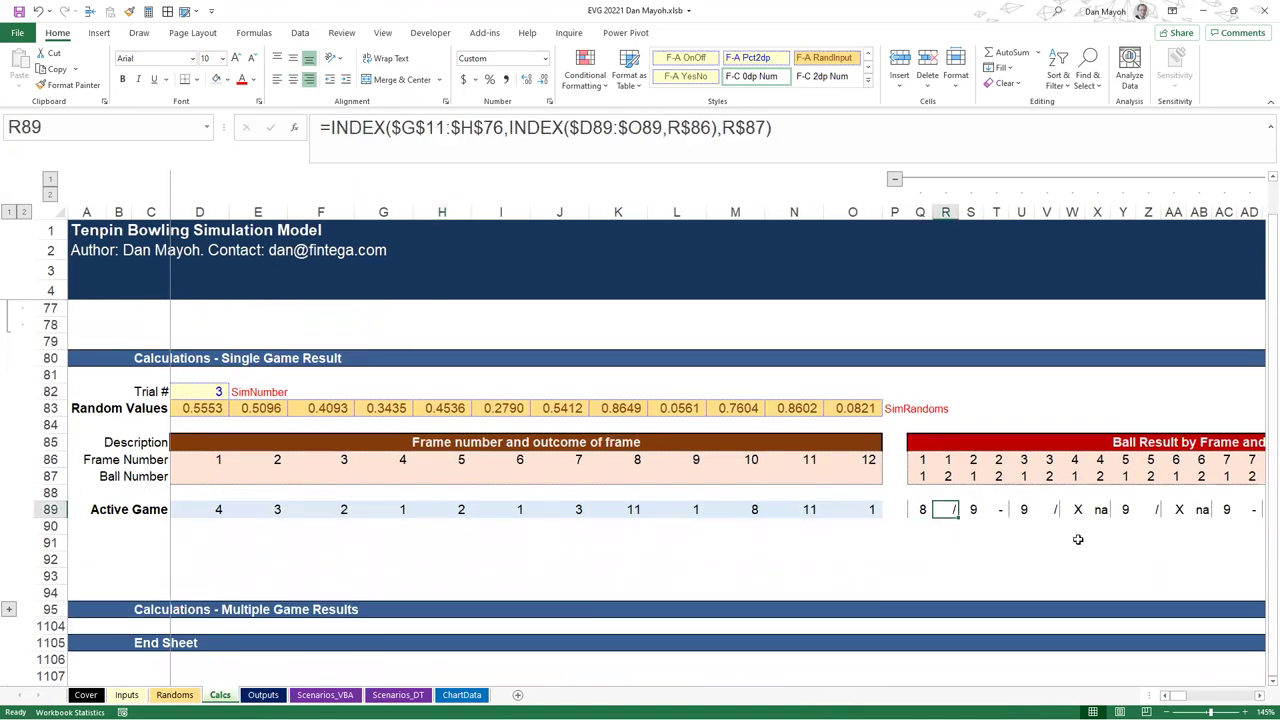
key("Up")
key("Up")
key("Up")
key("Down")
key("Right")
key("Down")
key("Down")
key("Down")
key("Left")
key("Up")
key("Right")
key("Right")
key("Right")
key("Right")
key("Right")
key("Right")
key("Right")
key("Right")
key("Right")
key("Right")
key("Right")
key("Right")
key("Right")
key("Right")
key("Right")
key("Right")
key("Right")
key("Right")
key("Right")
key("Right")
key("Right")
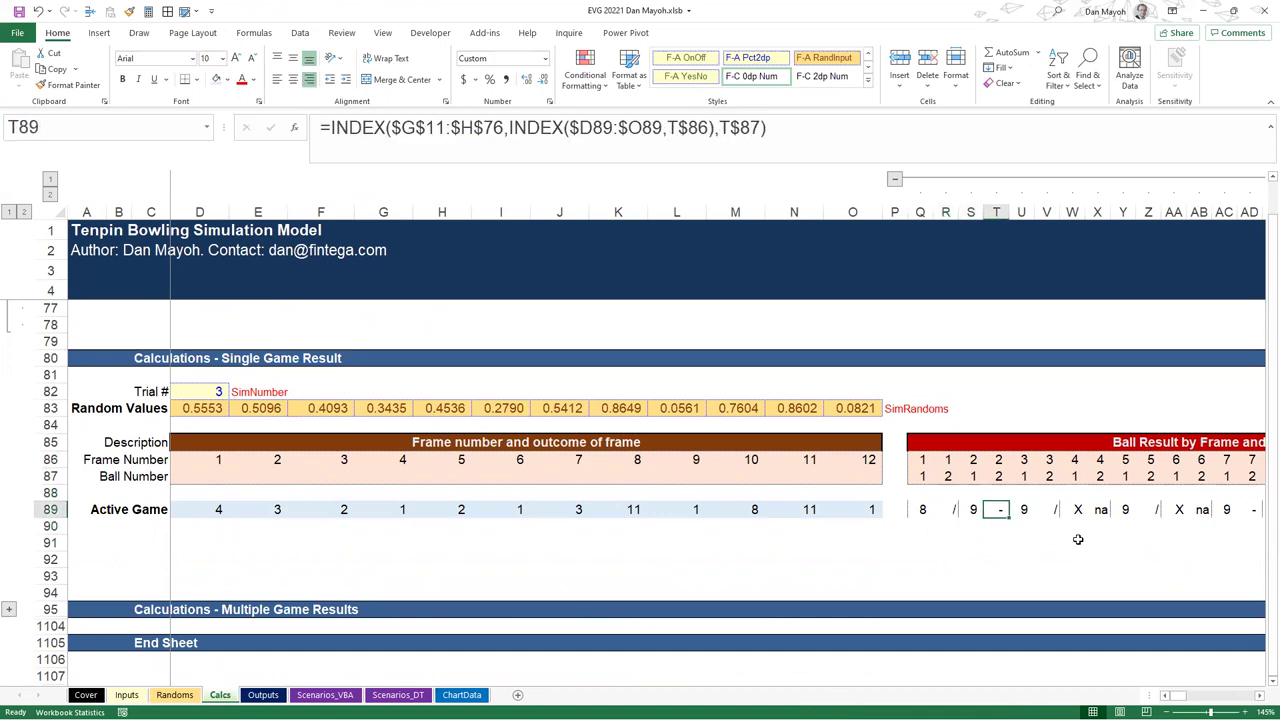
key("Right")
key("Right")
key("Right")
key("Right")
key("Right")
key("Left")
key("Left")
key("Left")
key("Left")
key("Left")
key("Left")
key("Left")
key("Left")
key("Left")
key("Left")
key("Left")
key("Left")
key("Left")
key("Left")
key("Left")
key("Left")
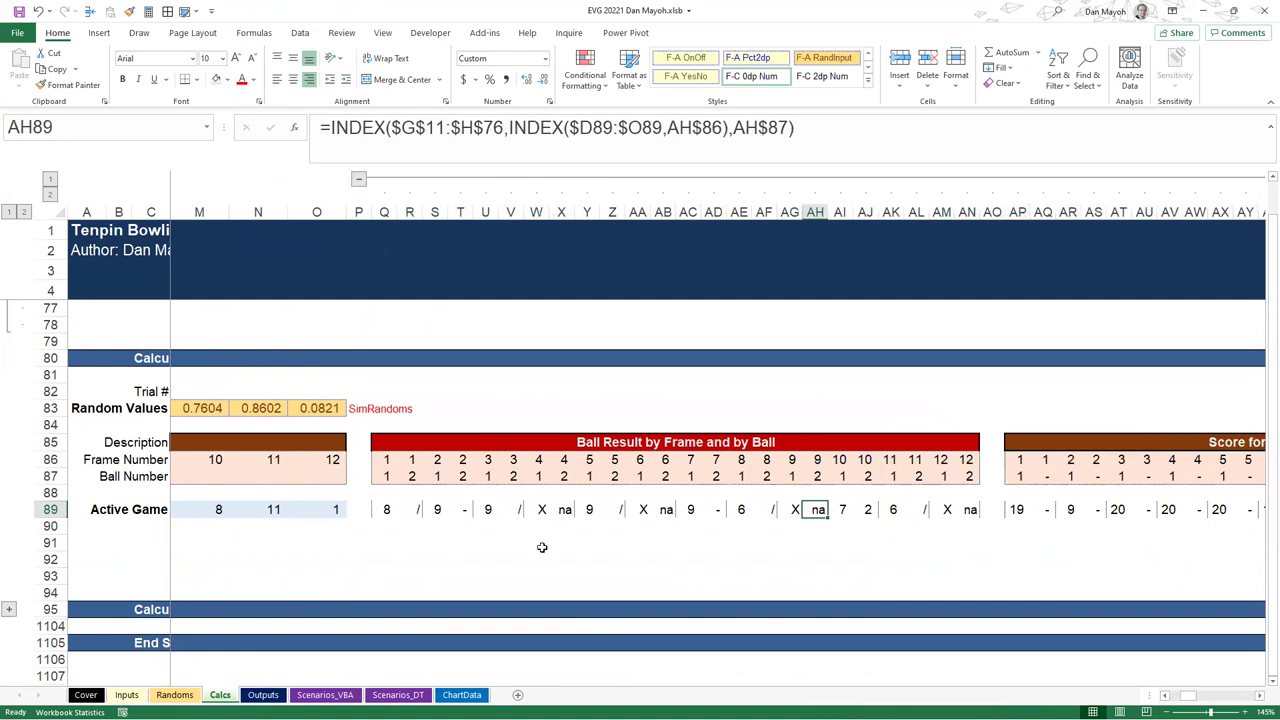
Highlight the Active Game's ball results in Q89:AN89 for review
scroll(640, 450, "right", 10)
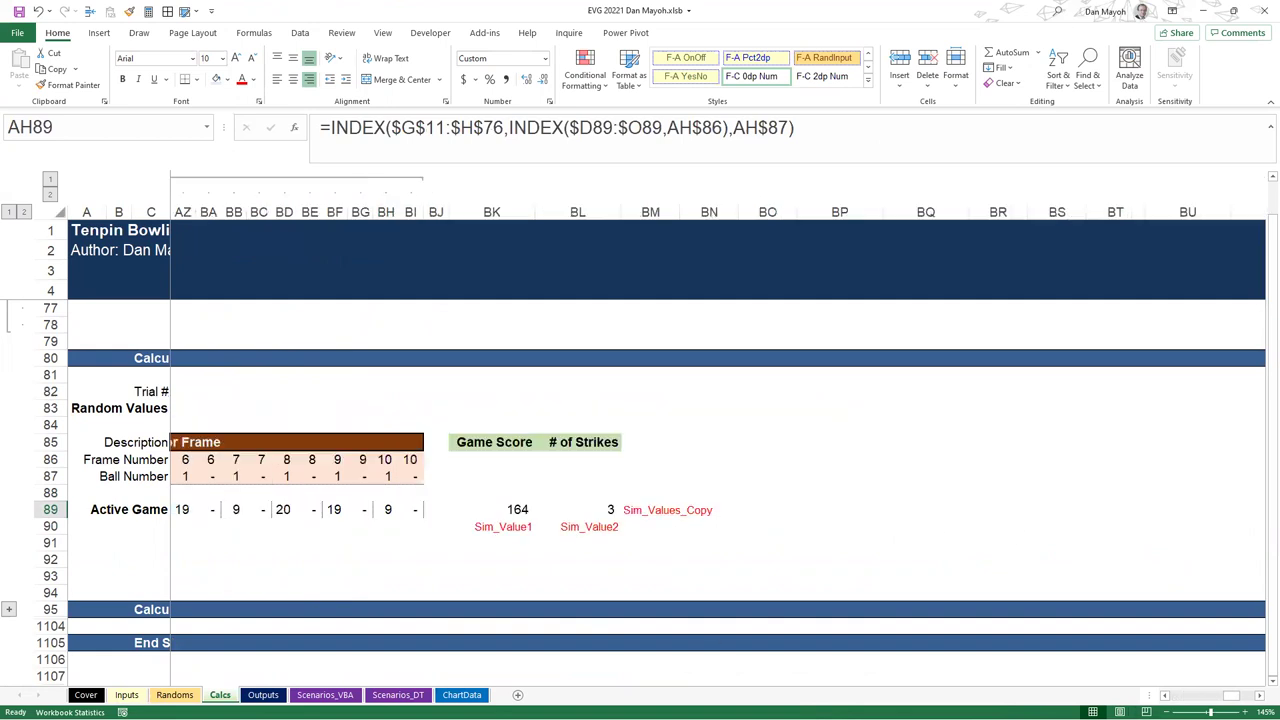
scroll(640, 450, "left", 10)
left_click_drag(386, 510, 972, 507)
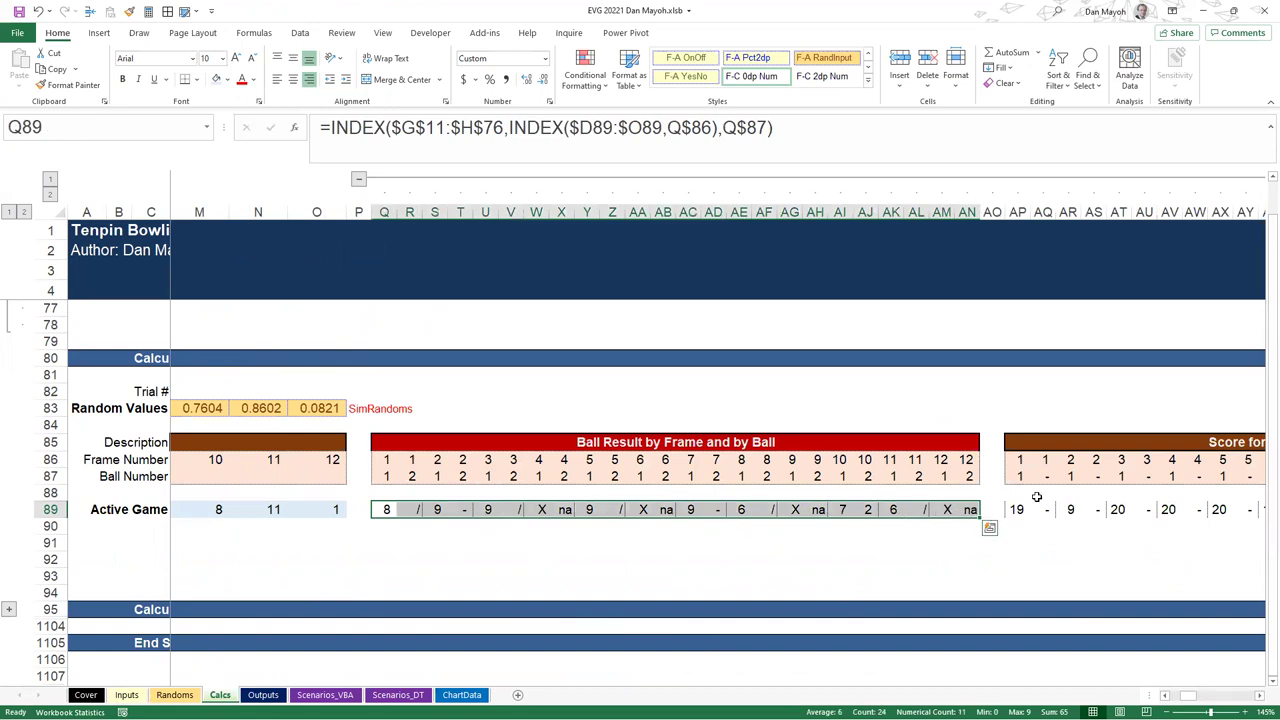
Inspect the nested IF formula that scores frame 1 in AP89, leaving it unedited
left_click(1018, 510)
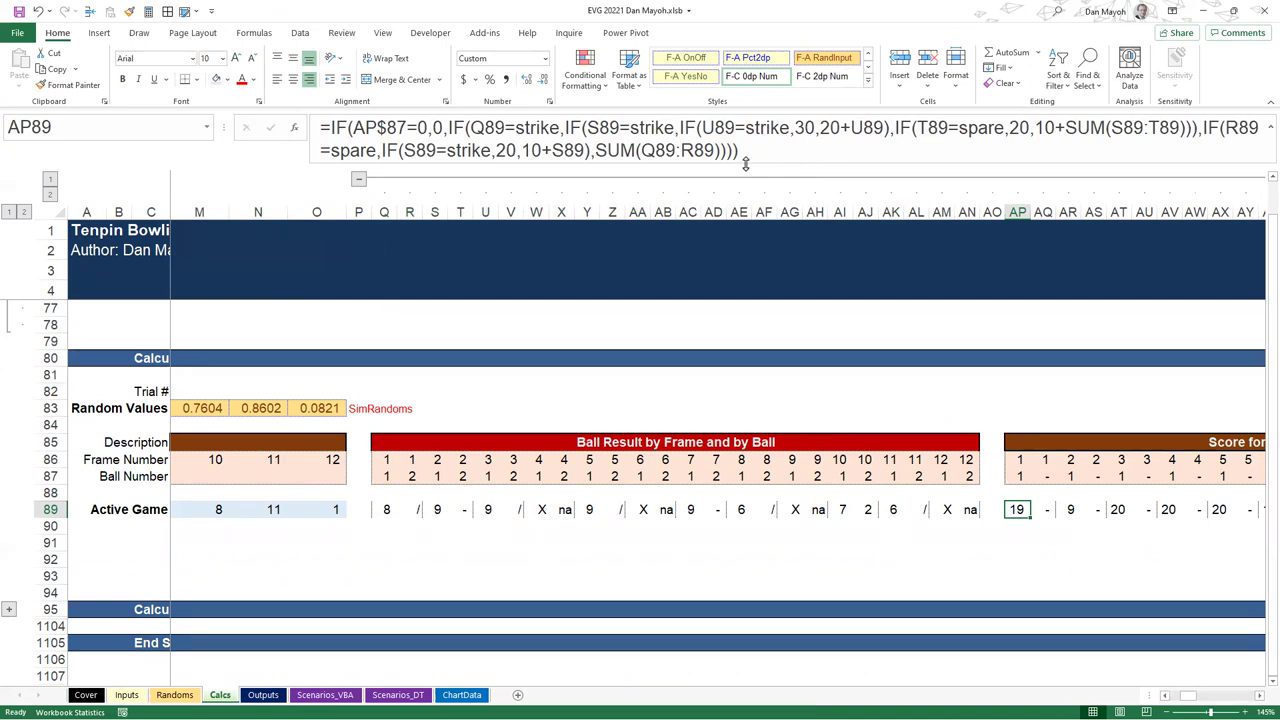
key("F2")
key("Escape")
Compare the frame 1 score in AP89 with its two ball results in Q89 and R89
left_click(386, 511)
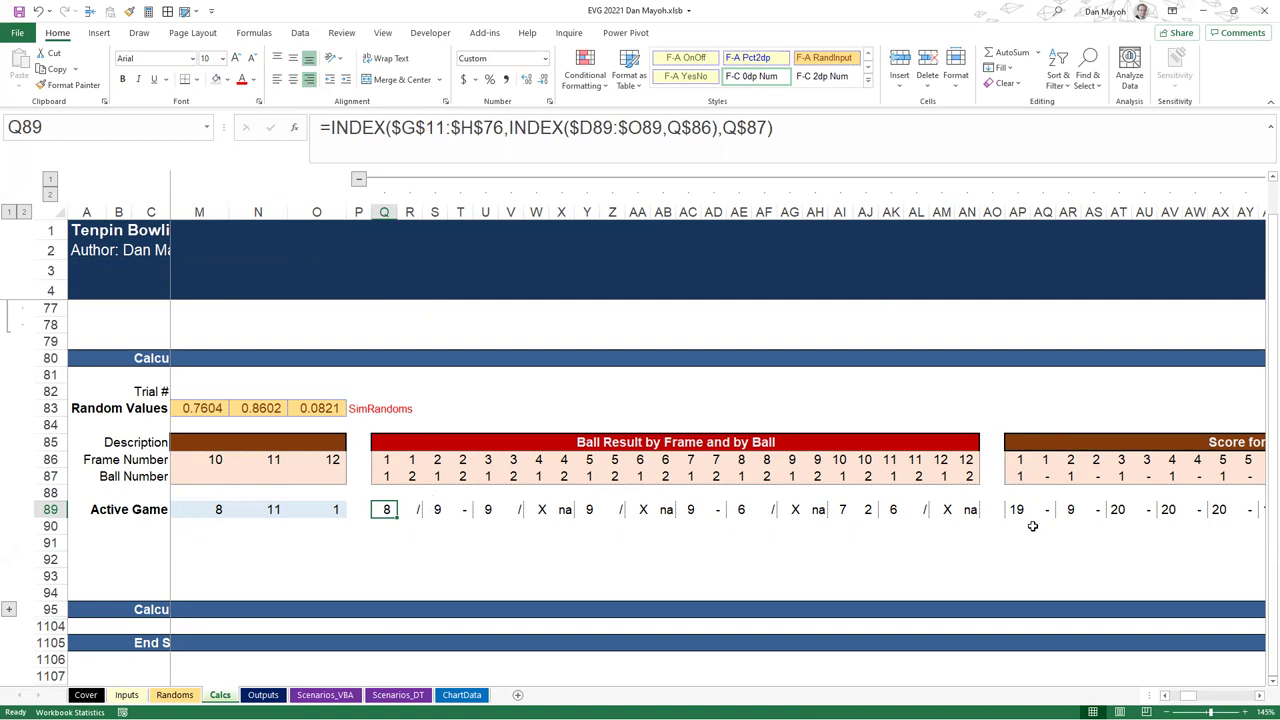
left_click(1064, 513)
left_click(1012, 514)
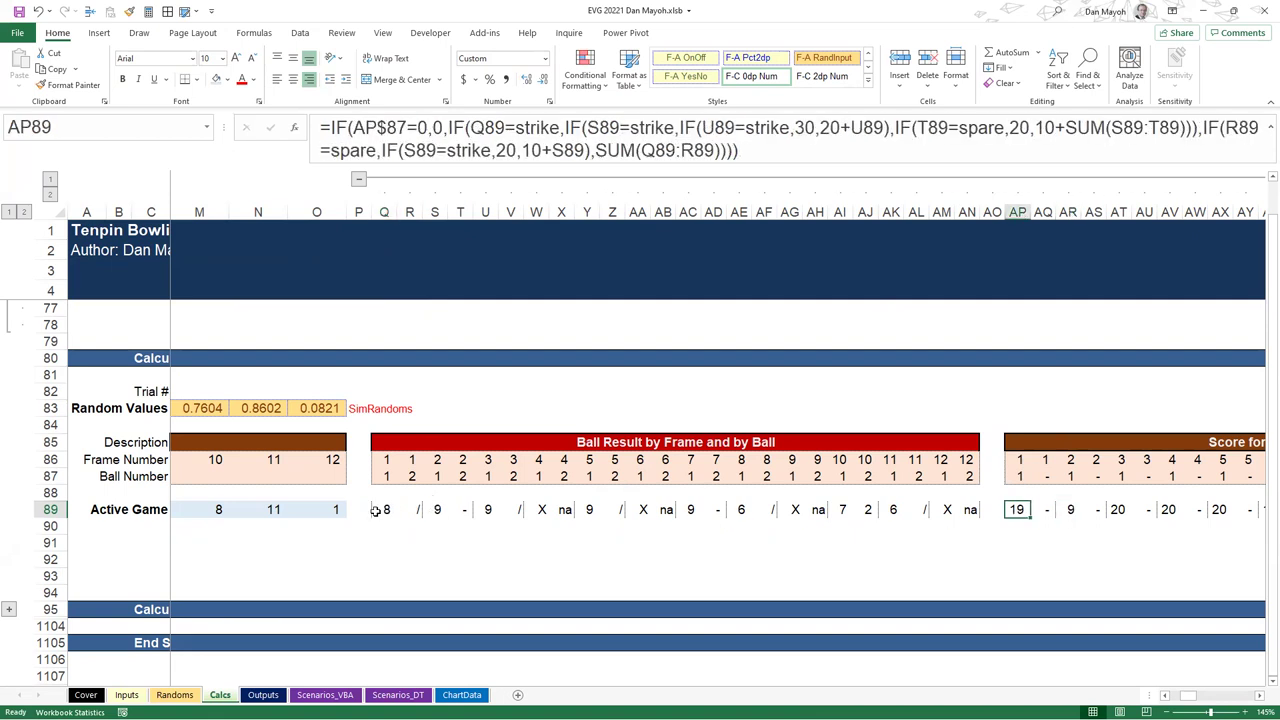
left_click(385, 510)
left_click(414, 510)
Inspect the Score for Frame formulas from frame 2 in AR89 across the remaining frames to the Game Score
left_click(1066, 510)
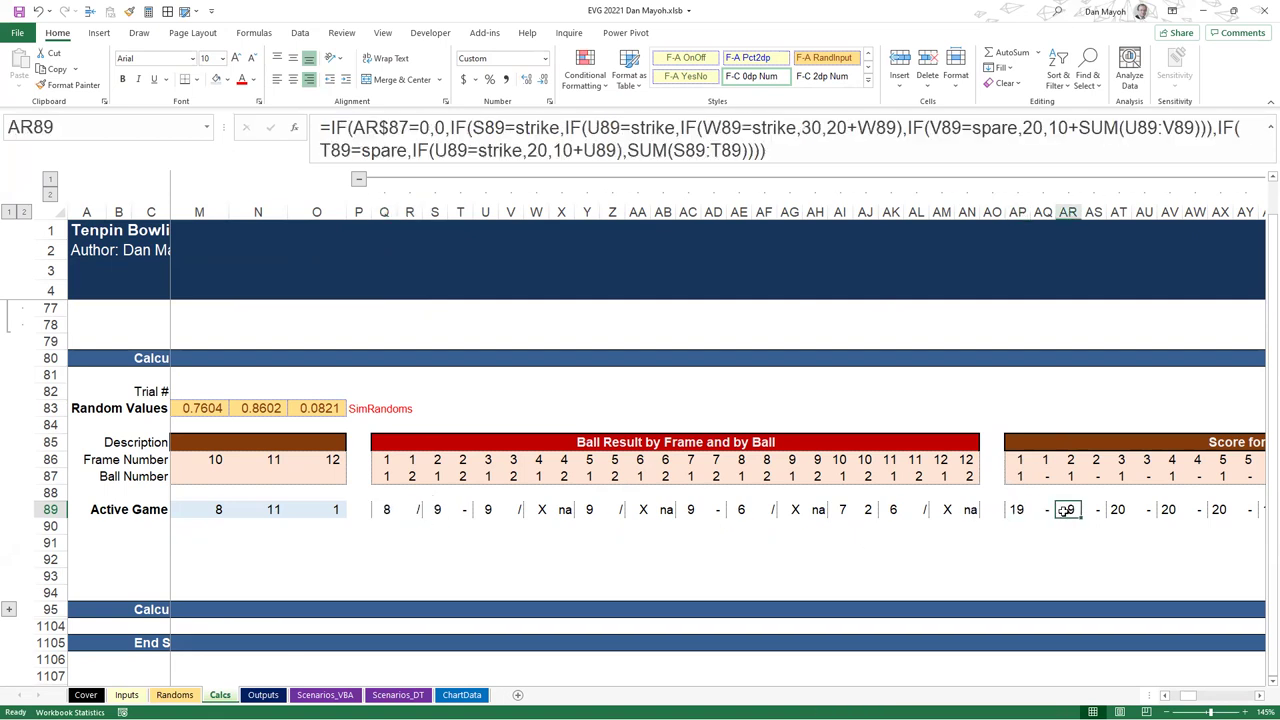
key("Right")
key("Right")
key("Right")
key("Right")
key("Right")
key("Right")
key("Right")
key("Right")
key("Right")
key("Right")
key("Right")
key("Right")
key("Right")
key("Right")
key("Right")
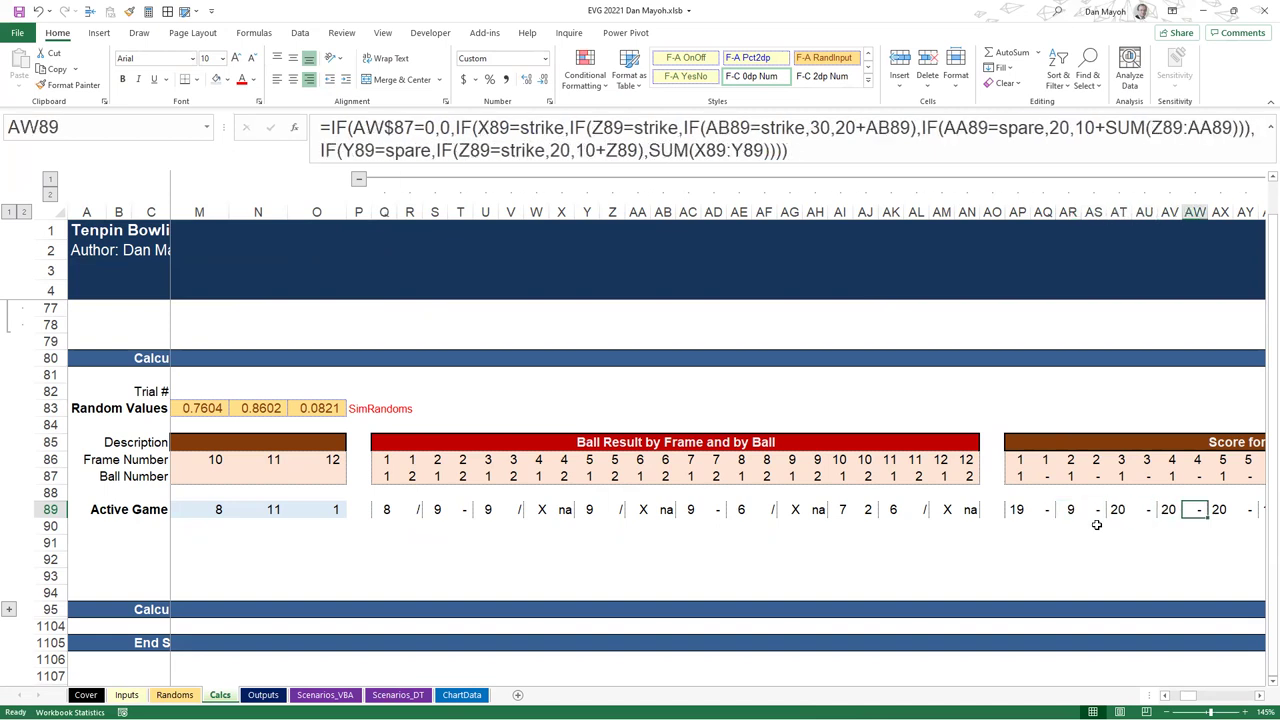
key("Right")
key("Right")
key("Right")
key("Right")
key("Right")
key("Right")
key("Right")
key("Right")
key("Right")
key("Right")
key("Right")
key("Left")
key("Left")
key("Left")
key("Left")
key("Left")
key("Left")
key("Left")
key("Left")
key("Left")
key("Right")
key("Right")
Examine the Game Score SUM formula in BK89 and the # of Strikes COUNTIF formula in BL89 without editing them
key("F2")
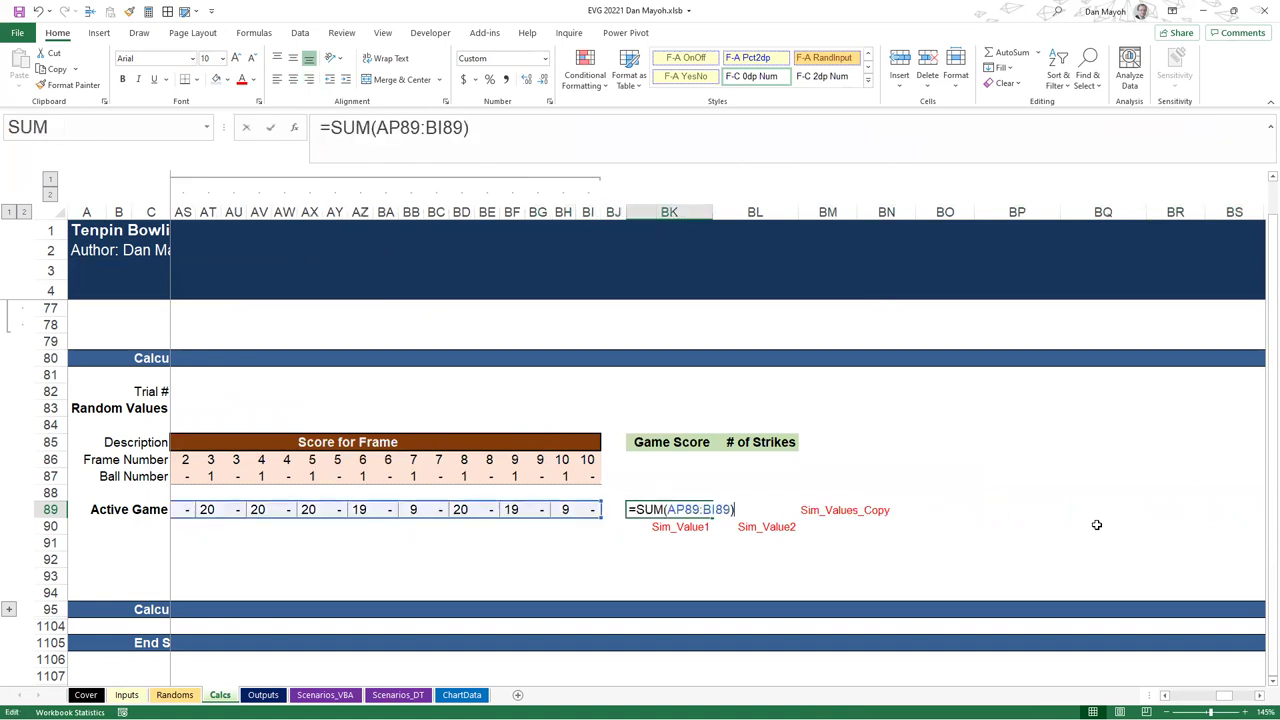
key("Escape")
key("Right")
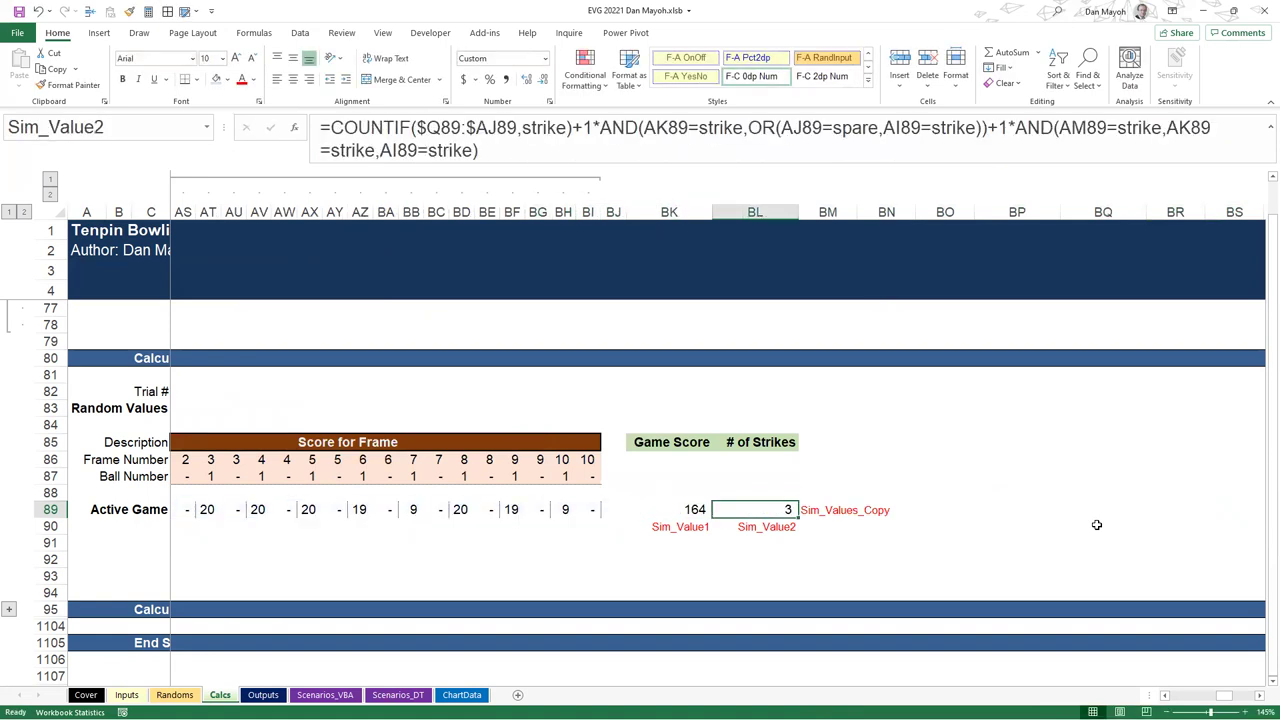
key("F2")
key("Escape")
Review the Active Game row back to its start and select the frame 1 outcome formula in D89
scroll(640, 450, "left", 6)
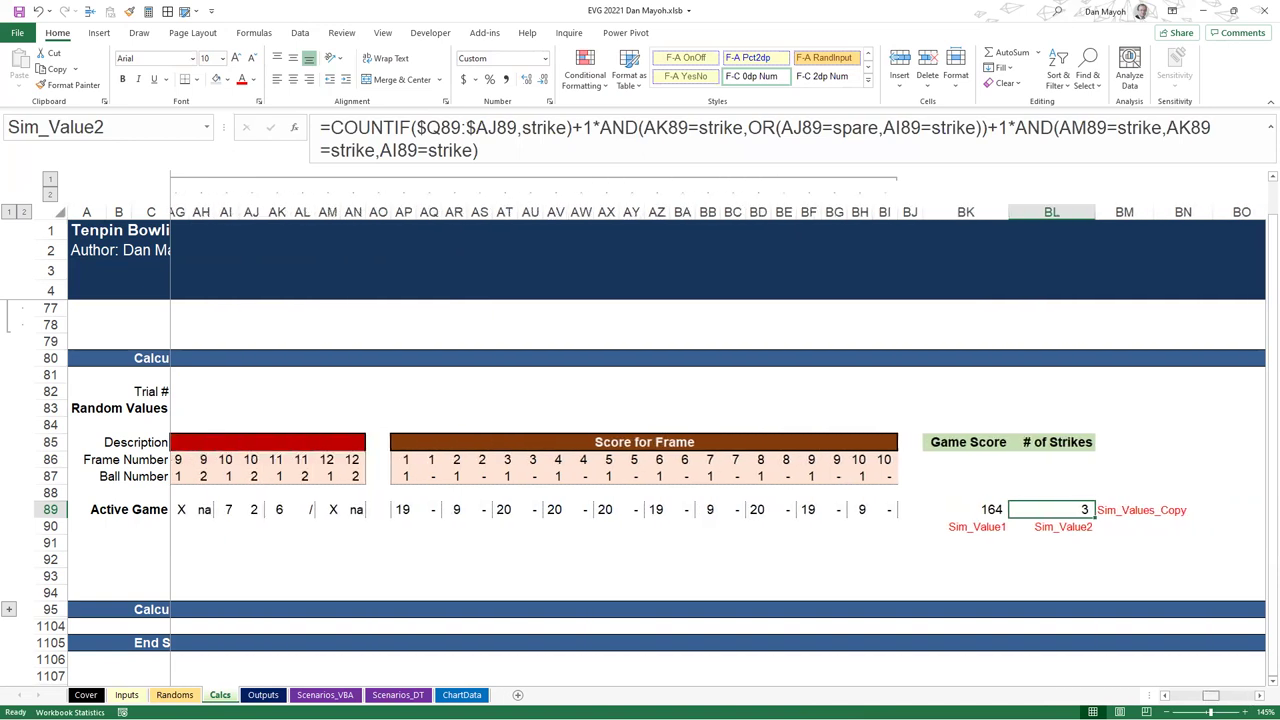
scroll(640, 450, "left", 8)
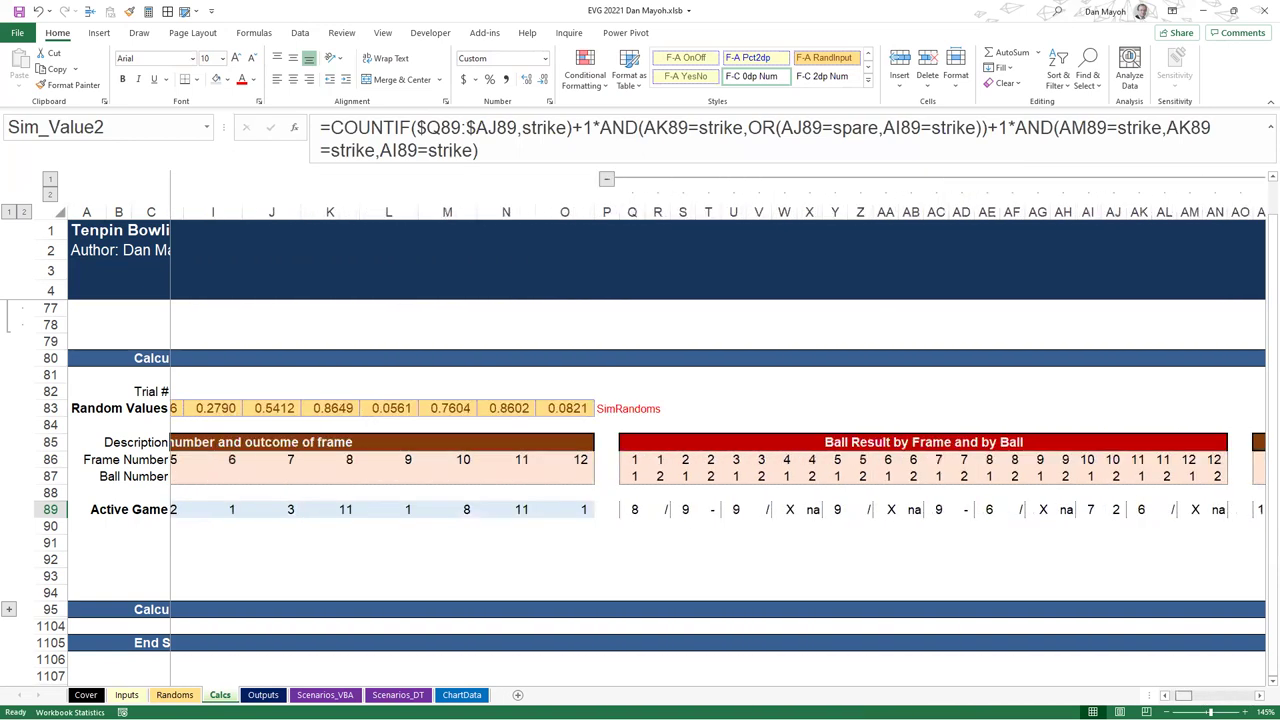
scroll(760, 557, "right", 1)
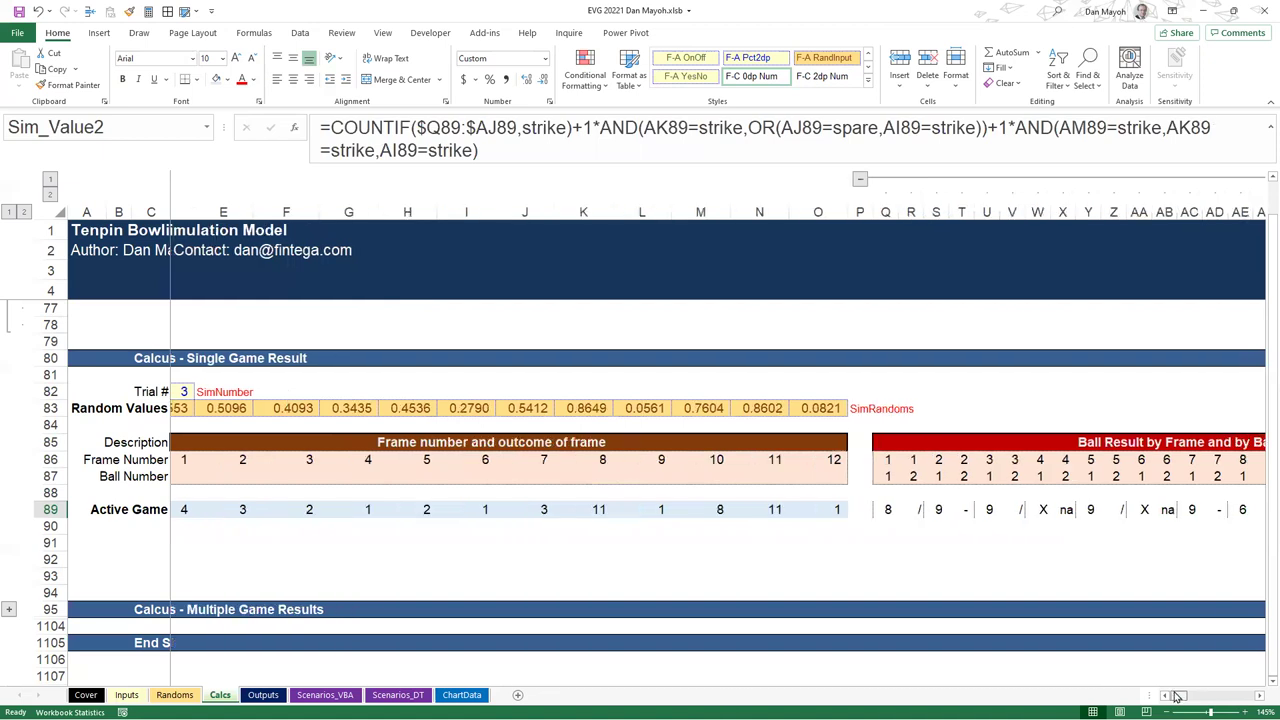
left_click(42, 509)
left_click(163, 543)
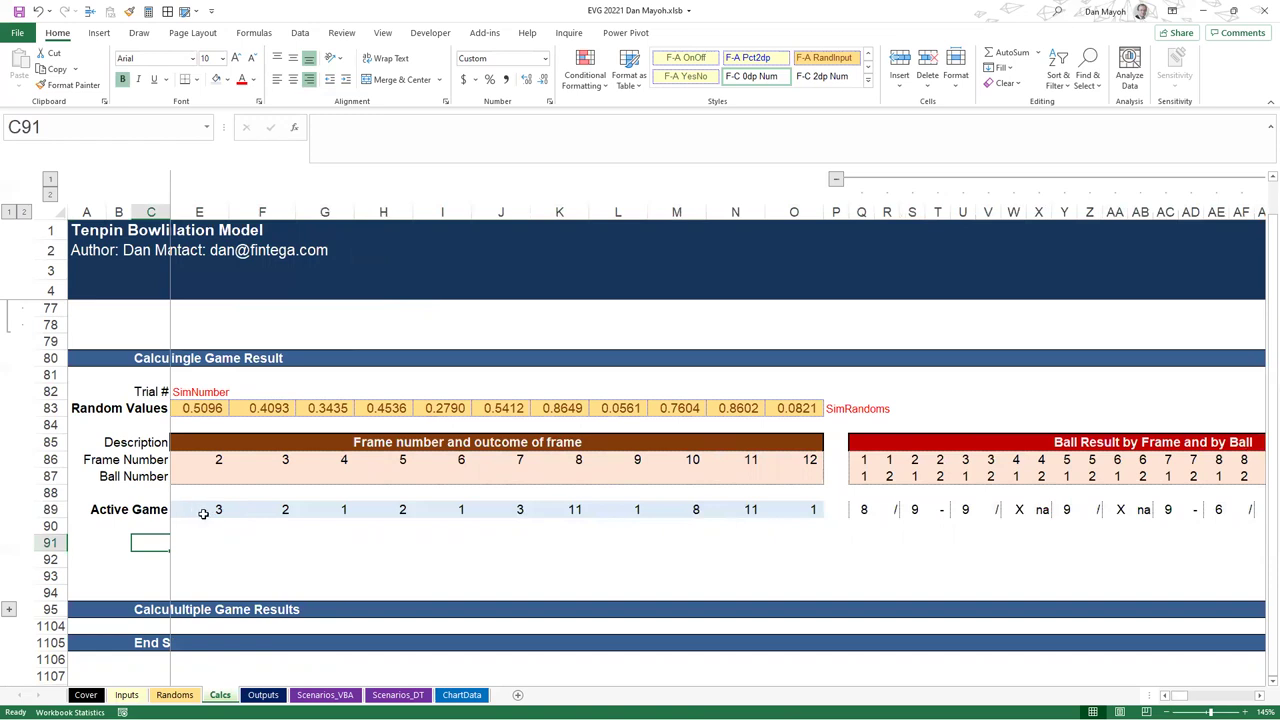
left_click(186, 510)
key("Left")
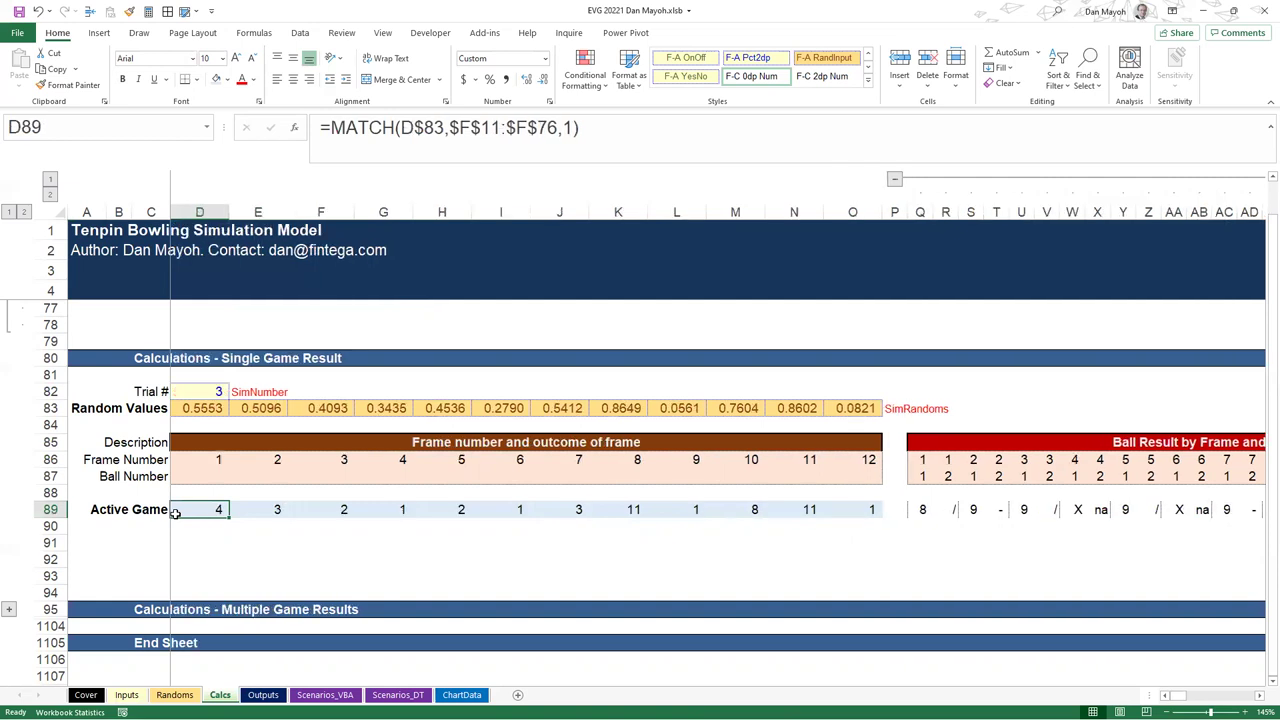
Trace the Active Game formulas in row 89 from the frame outcomes through to the Game Score and # of Strikes, and return to A89
key("Left")
key("Right")
key("shift+Right")
key("shift+Right")
key("ctrl+shift+Right")
key("Right")
key("Right")
key("Right")
key("Right")
key("Right")
key("Right")
key("Right")
key("Right")
key("Right")
key("Right")
key("Right")
key("Right")
key("Right")
key("Right")
key("Right")
key("Right")
key("Right")
key("Right")
key("Right")
key("Right")
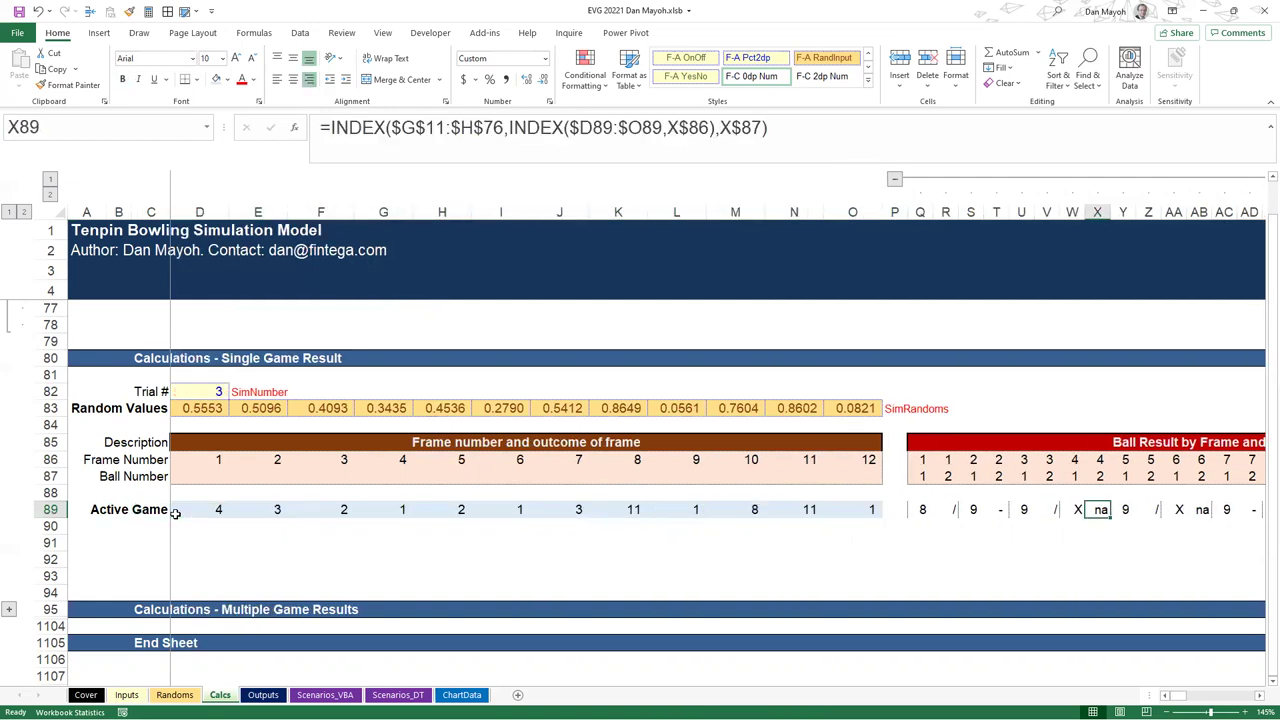
key("Right")
key("Right")
key("Right")
key("Right")
key("Right")
key("Right")
key("Right")
key("Right")
key("Right")
key("Right")
key("Right")
key("Right")
key("Right")
key("Right")
key("Right")
key("Right")
key("Right")
key("Right")
key("Right")
key("Right")
key("Left")
key("Left")
key("Left")
key("Left")
key("Left")
key("Left")
key("Left")
key("Left")
key("Left")
key("Left")
key("Right")
key("Right")
key("Right")
key("Left")
key("Left")
key("Left")
key("Left")
key("Left")
key("Left")
key("Left")
key("Left")
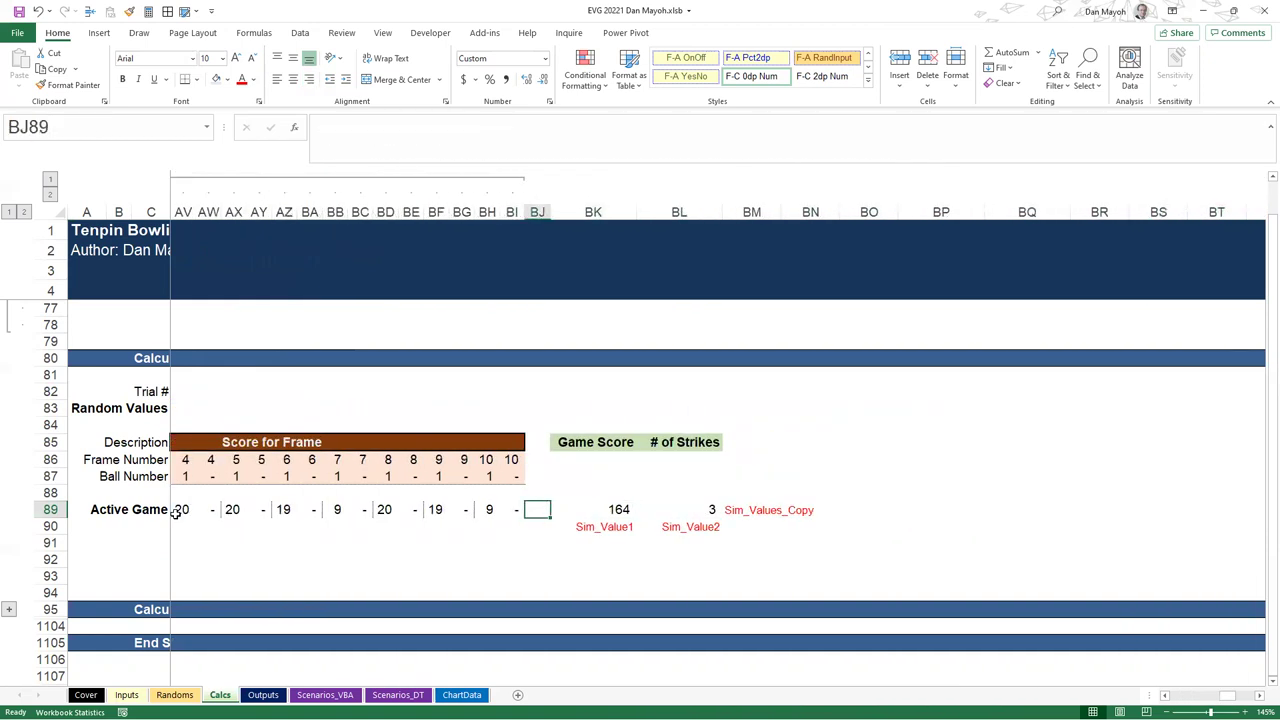
key("Left")
key("Left")
key("Left")
key("Left")
key("Left")
key("Left")
key("Left")
key("Left")
key("Left")
key("Left")
key("Left")
key("Left")
key("Left")
key("Left")
key("Left")
key("Left")
key("Left")
key("Left")
key("Left")
key("Left")
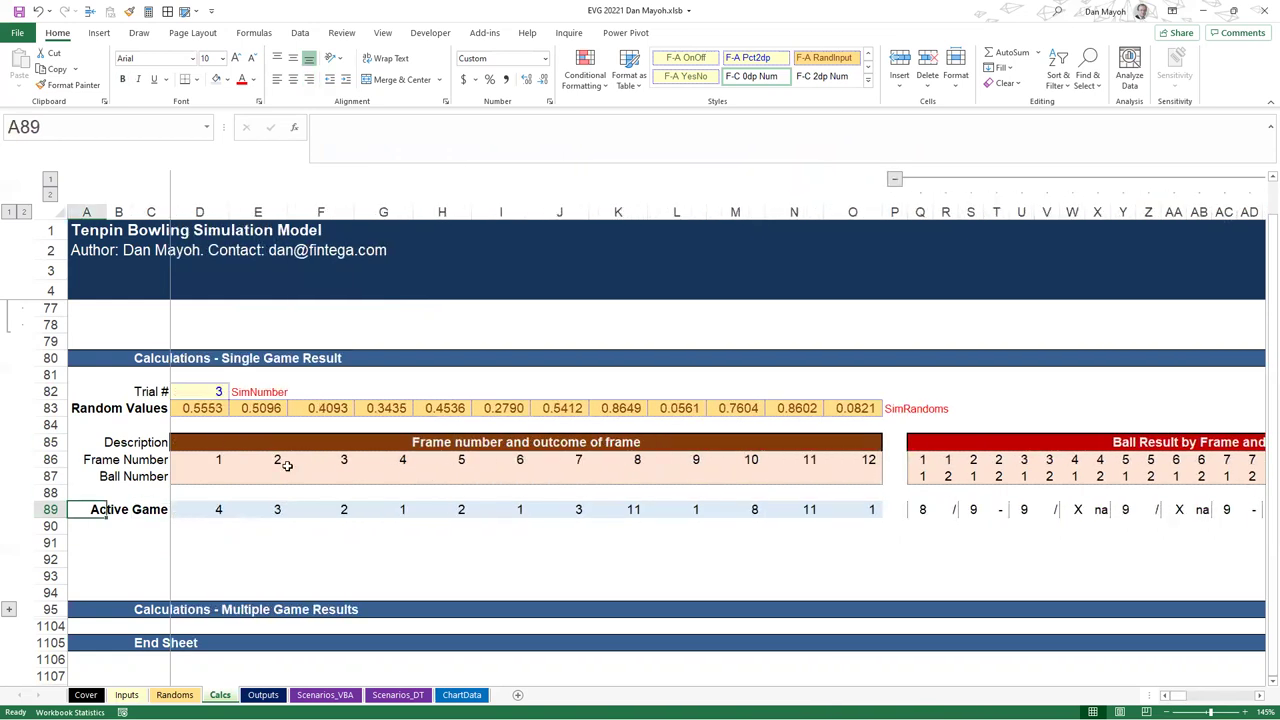
scroll(249, 563, "down", 2)
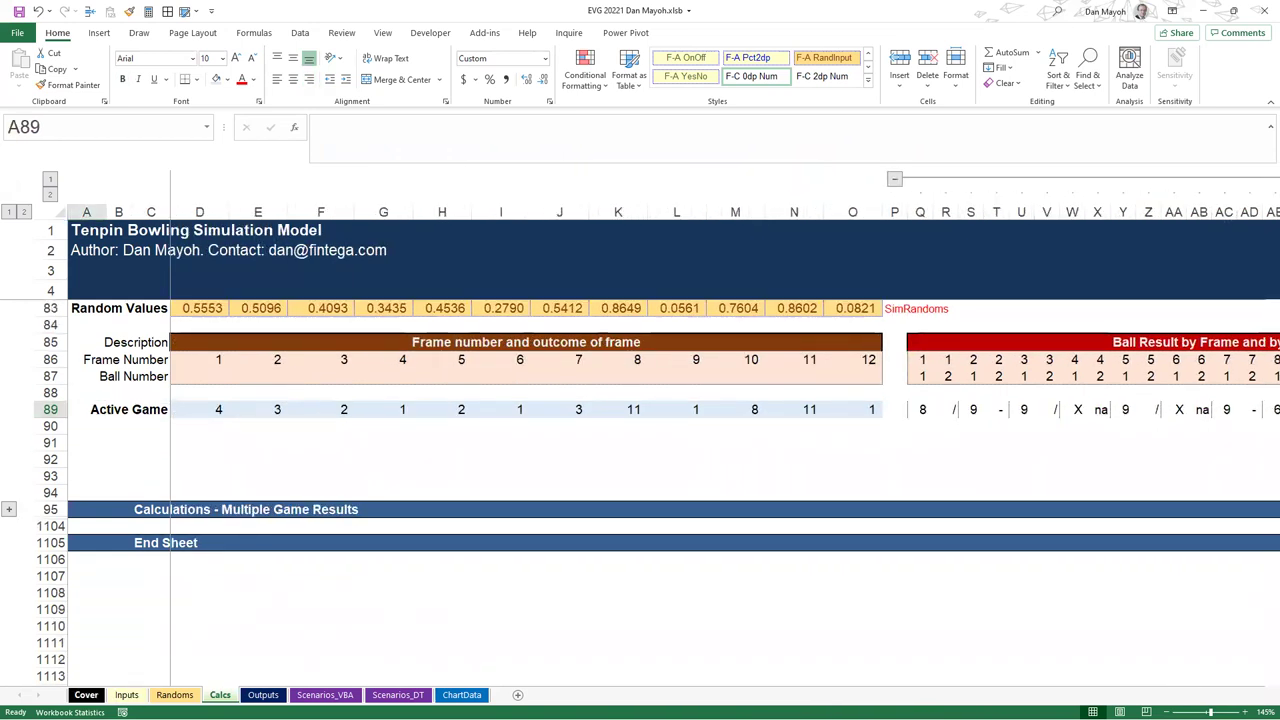
On the Cover sheet, select the Native Formulas entry under Part 1: Stochastic Simulation Methods
left_click(85, 694)
left_click(145, 527)
left_click(116, 507)
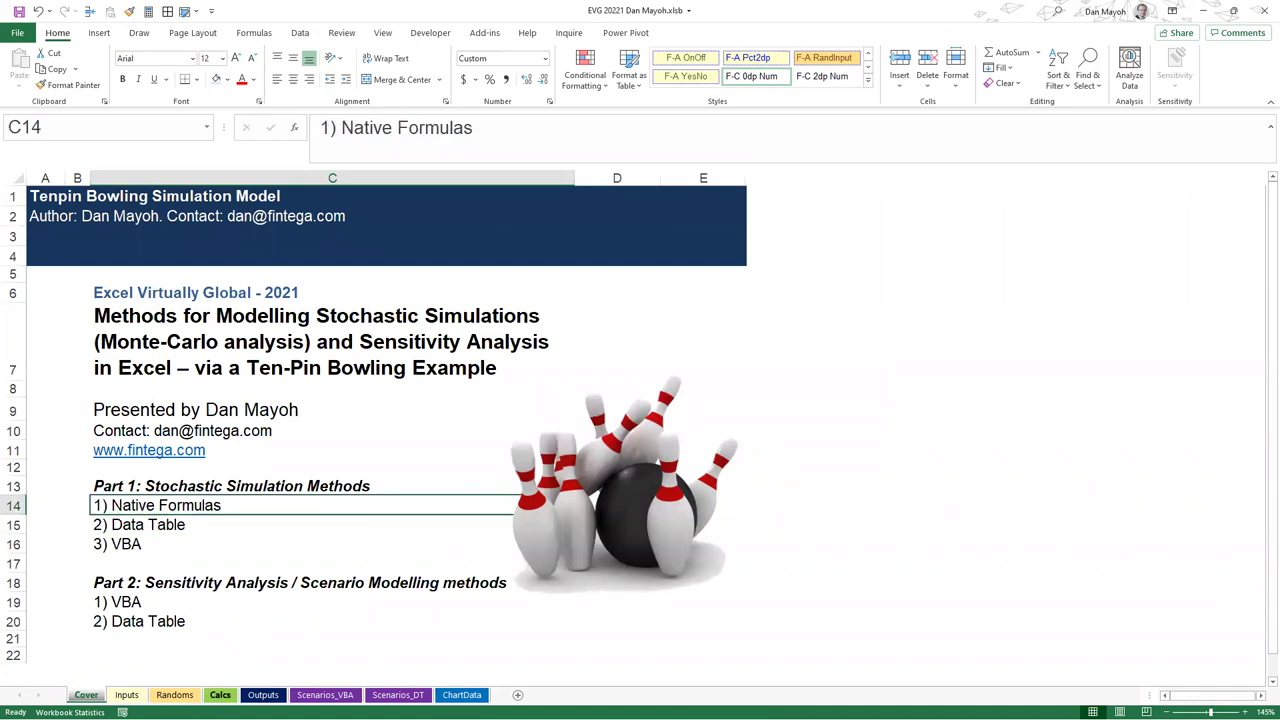
On the Calcs sheet, expand the collapsed row group of the Calculations - Multiple Game Results section
left_click(220, 694)
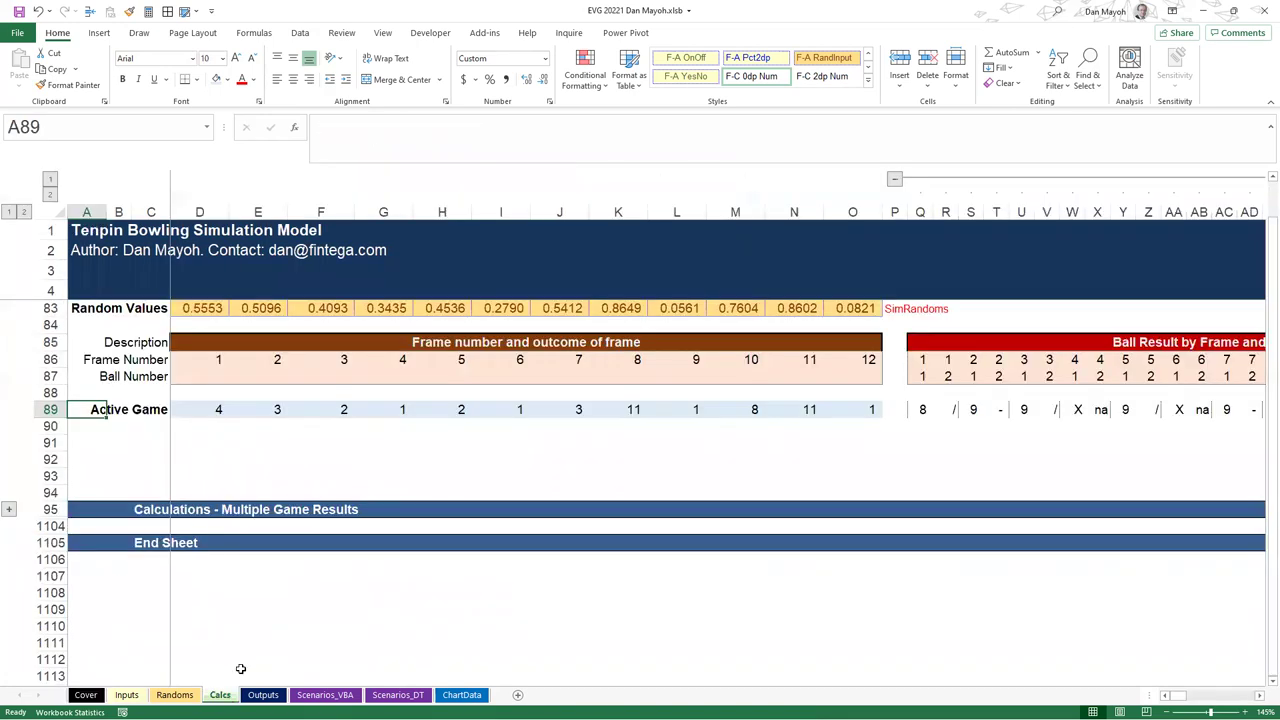
scroll(257, 449, "up", 4)
scroll(294, 524, "down", 1)
scroll(294, 524, "down", 2)
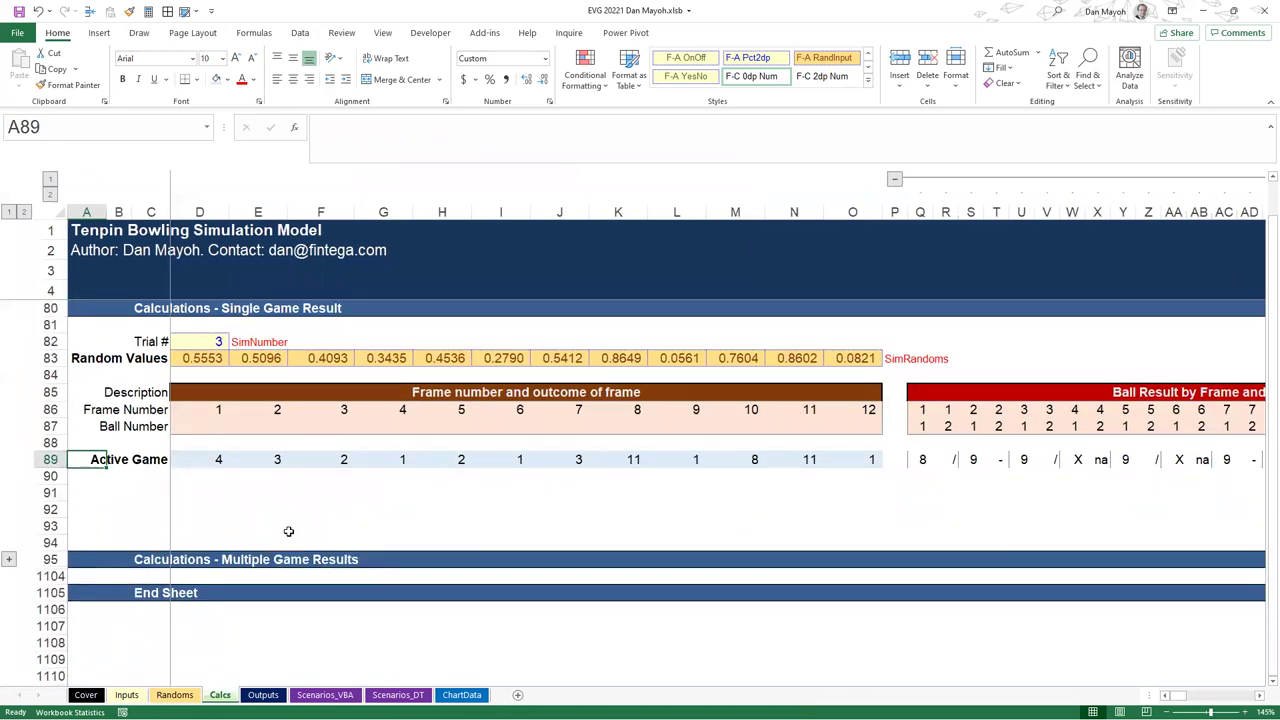
scroll(288, 531, "down", 1)
left_click(8, 510)
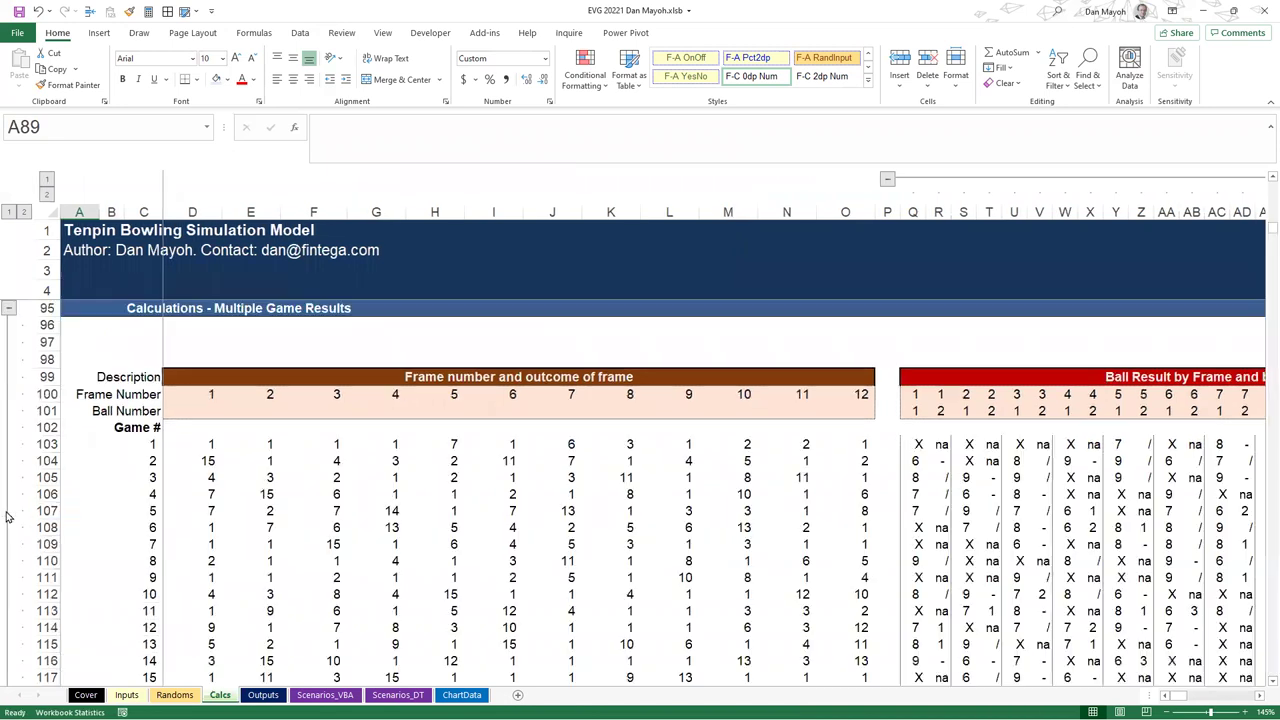
Review the whole Active Game row 89 across its columns and select its frame 1 outcome formula in D89
scroll(300, 446, "up", 4)
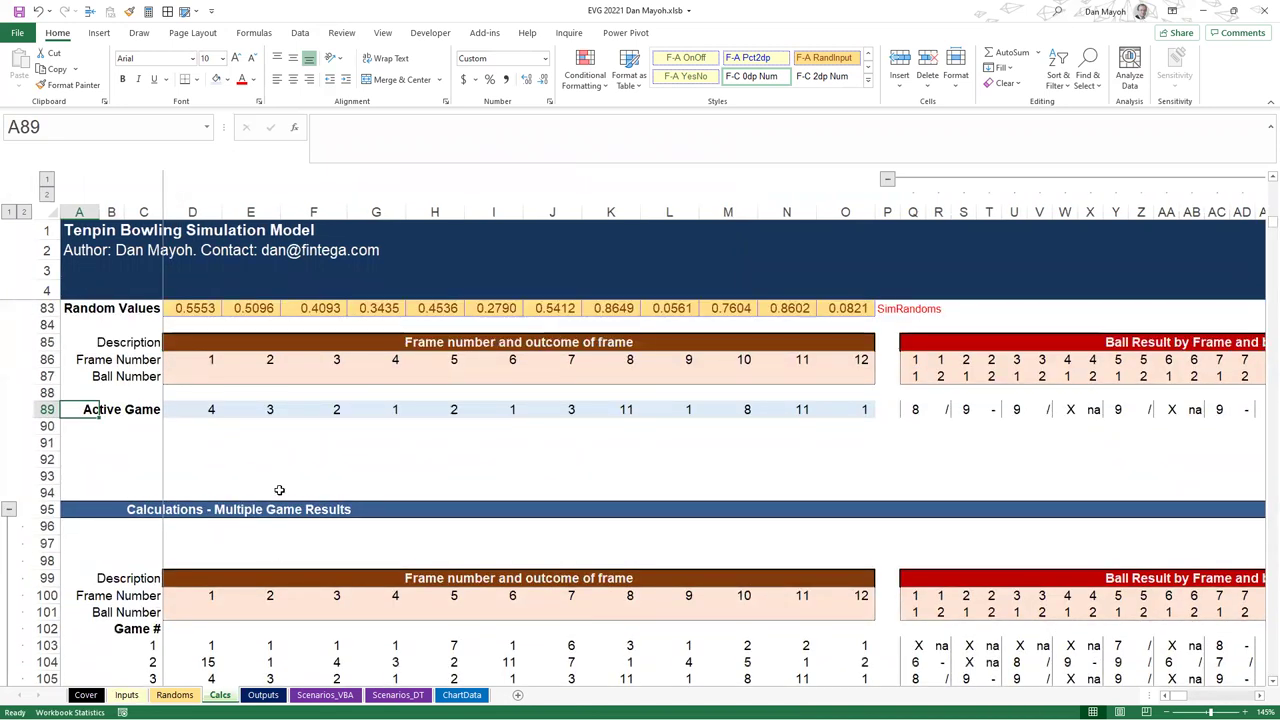
scroll(280, 490, "up", 4)
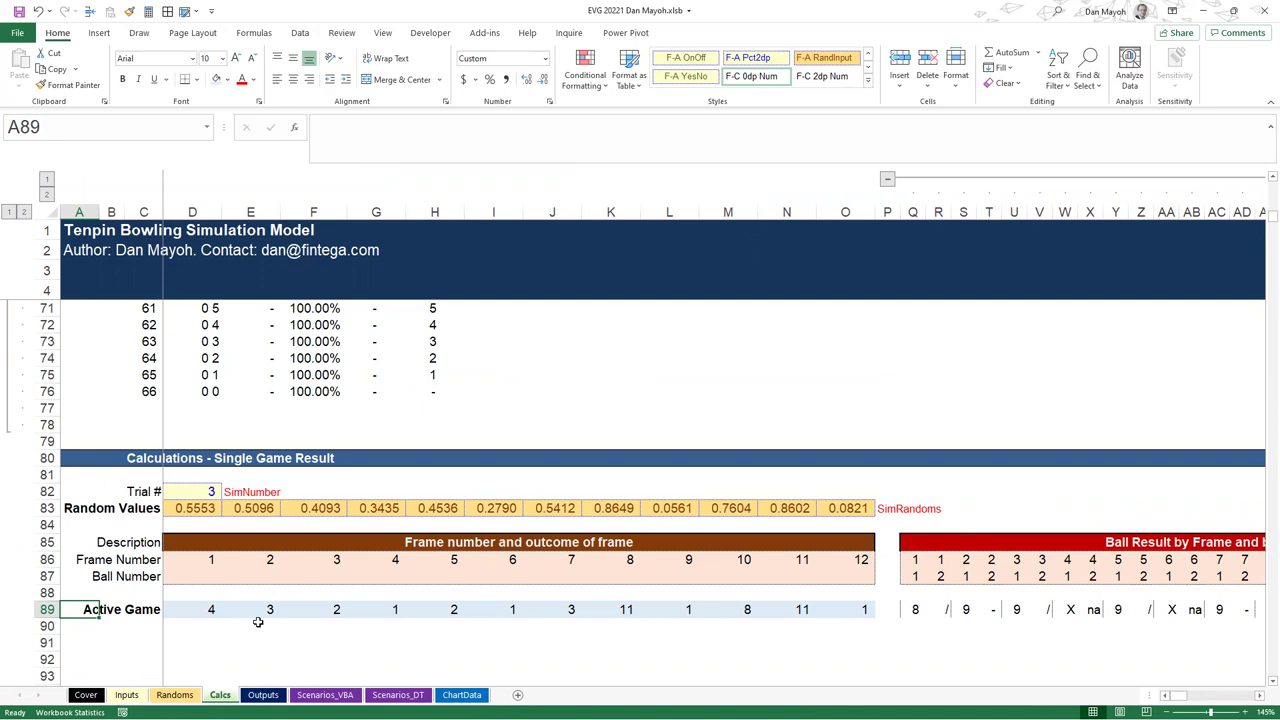
scroll(266, 612, "down", 4)
scroll(273, 516, "up", 1)
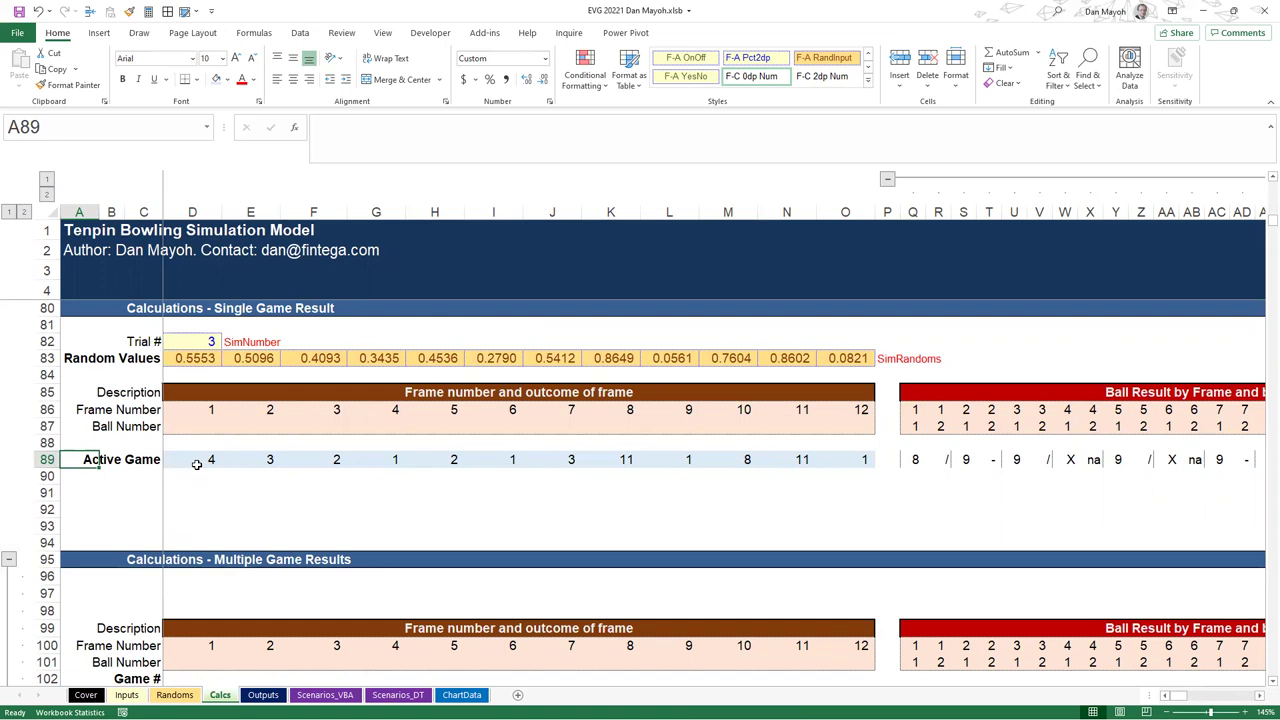
left_click(46, 459)
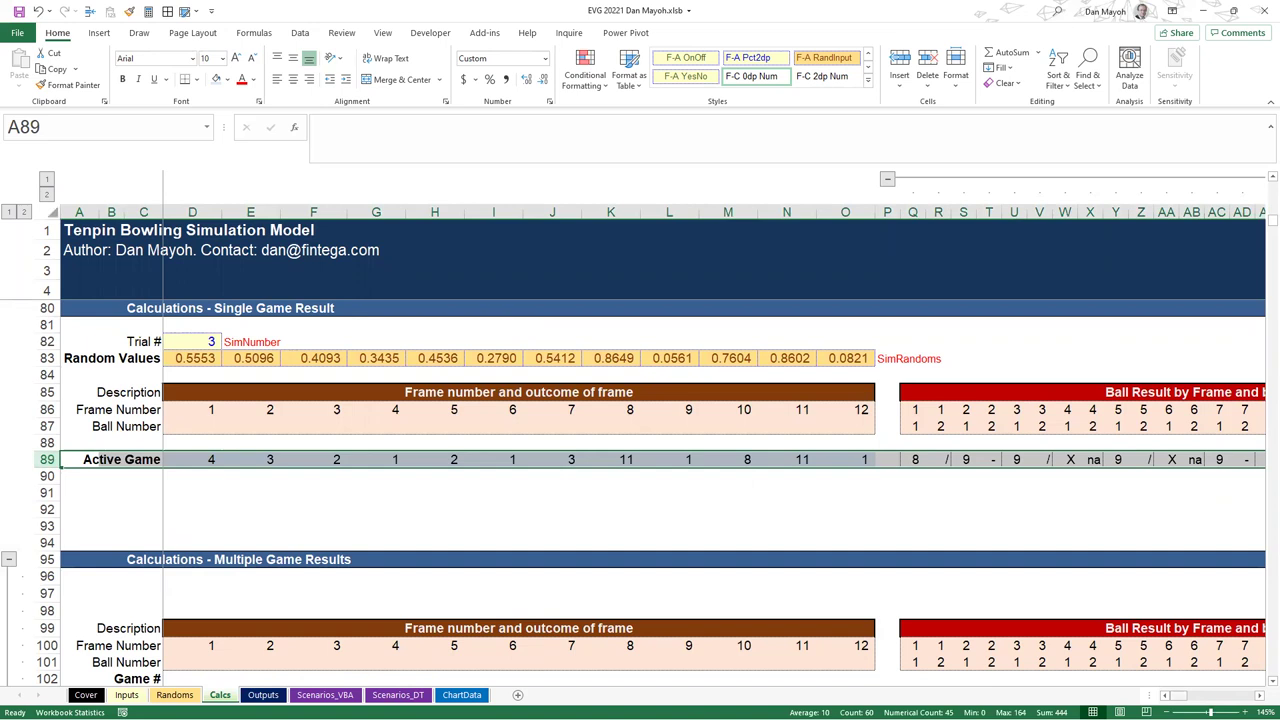
scroll(714, 440, "right", 10)
scroll(714, 440, "left", 10)
left_click(234, 459)
left_click(176, 462)
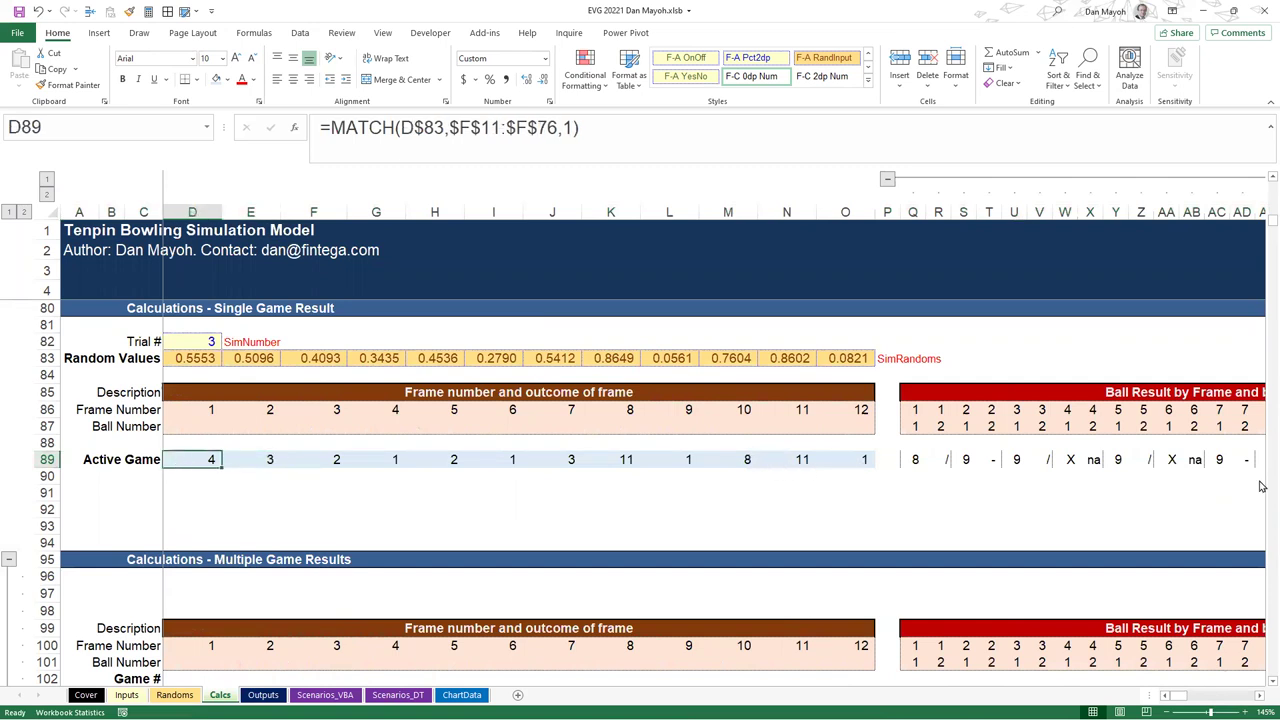
Compare the Active Game row with the Multiple Game Results block and show the game 1, frame 1 formula in D103
scroll(292, 468, "down", 3)
scroll(291, 455, "up", 2)
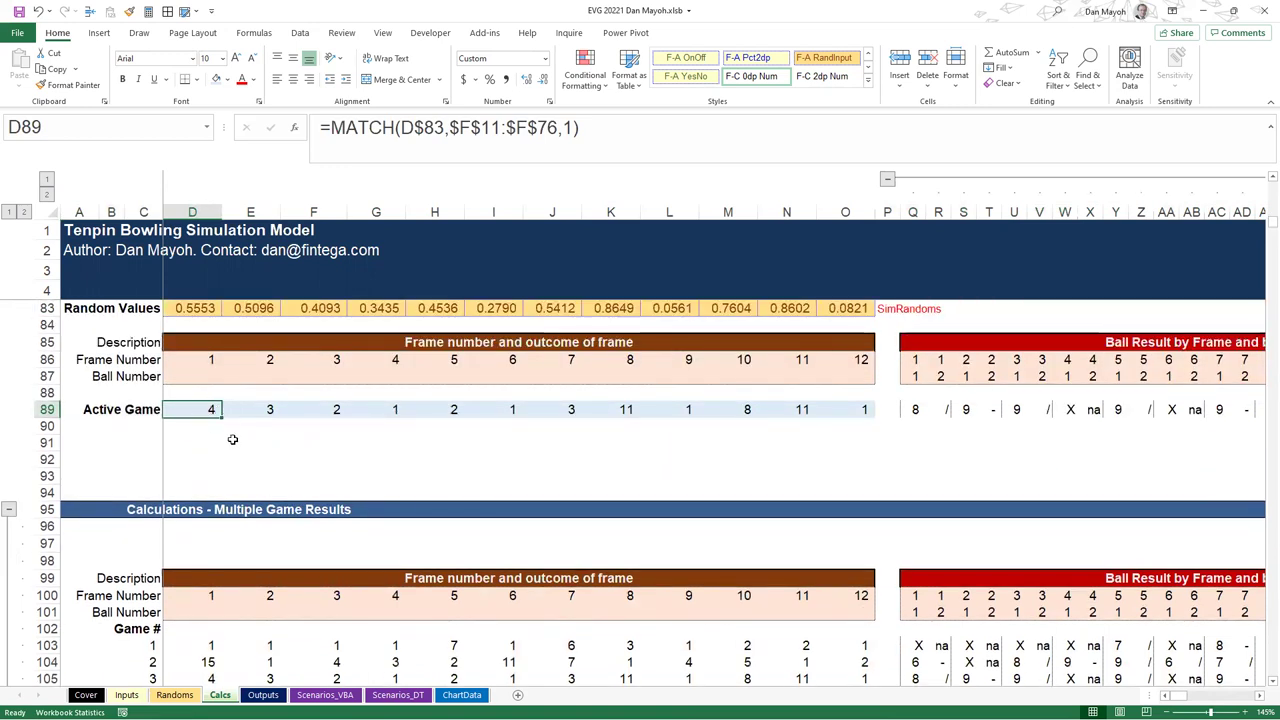
scroll(235, 453, "down", 2)
scroll(235, 453, "up", 3)
scroll(241, 458, "down", 1)
scroll(241, 458, "up", 1)
scroll(241, 458, "down", 2)
scroll(229, 461, "up", 2)
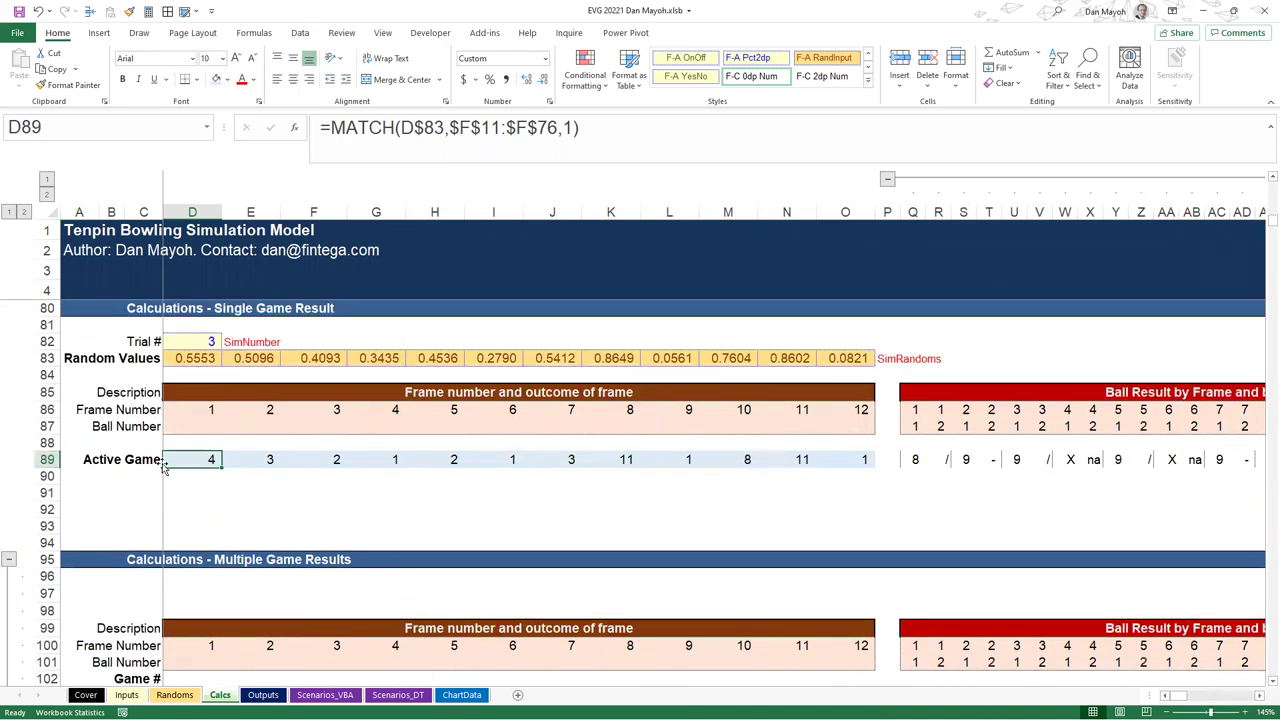
scroll(210, 552, "down", 4)
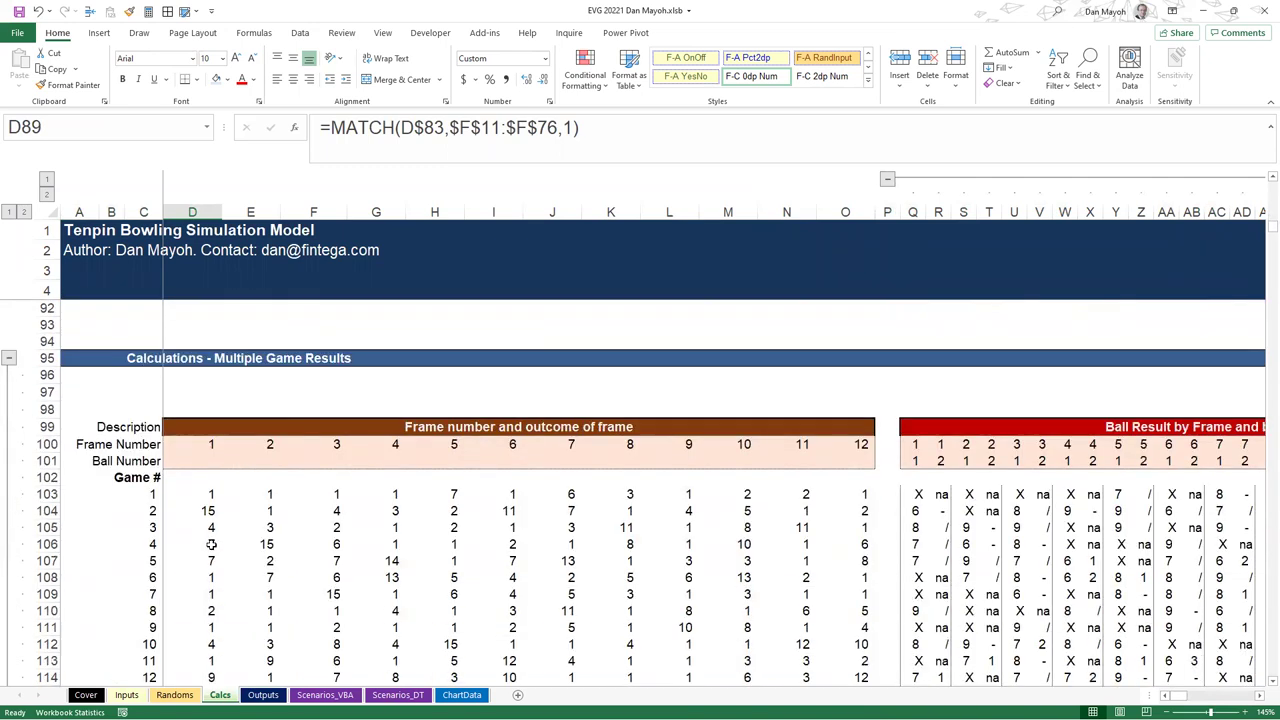
left_click(203, 494)
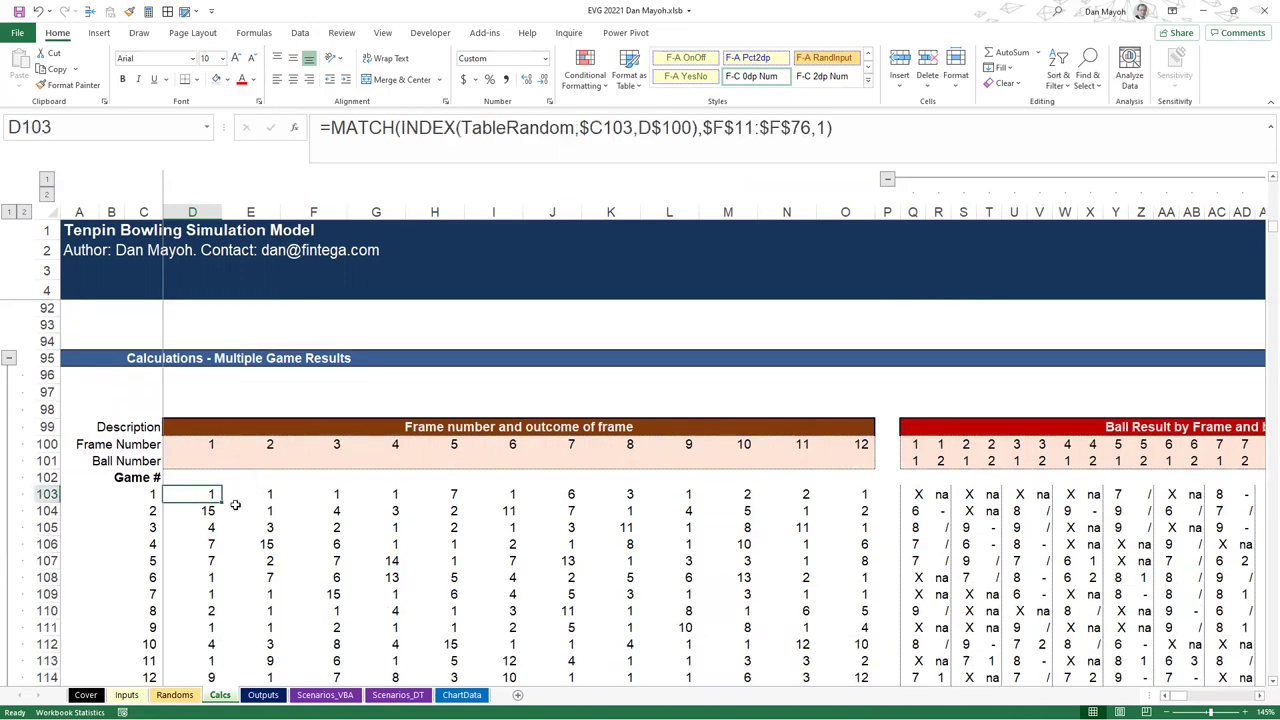
Compare the single-game MATCH formula in D89 with the multiple-game formula in D103
scroll(235, 505, "up", 5)
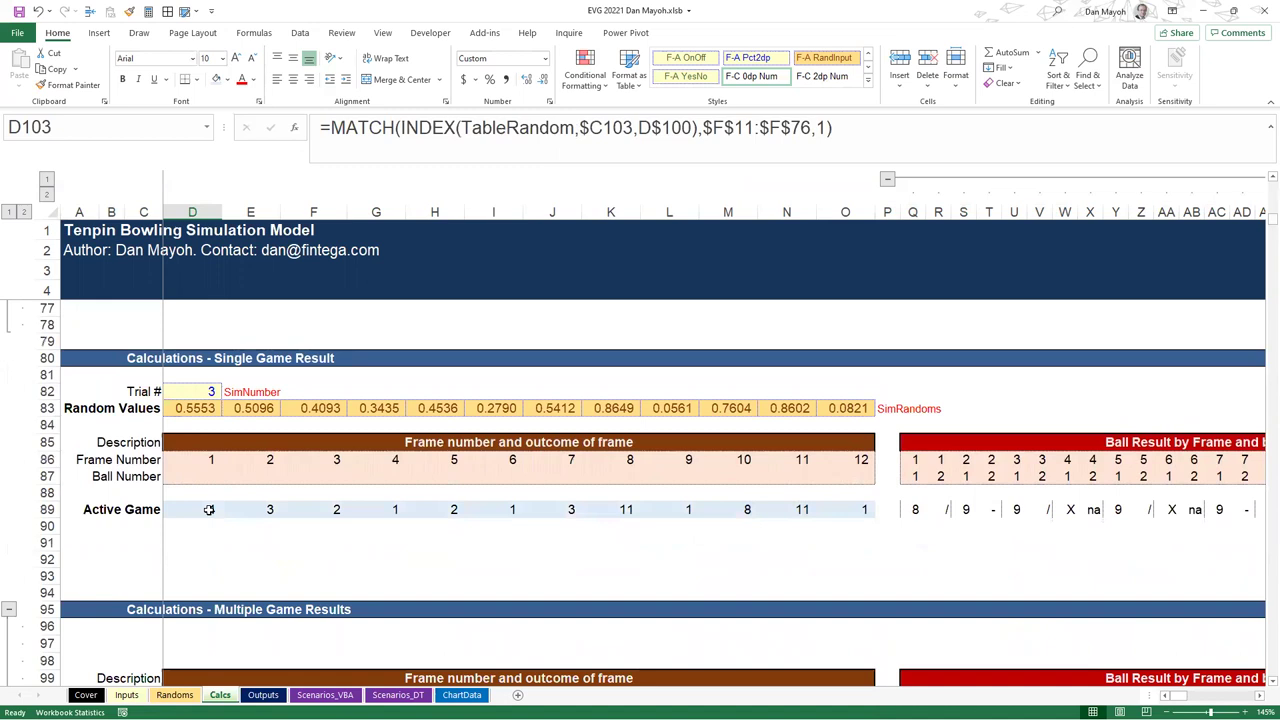
left_click(209, 510)
scroll(254, 626, "down", 3)
left_click(188, 598)
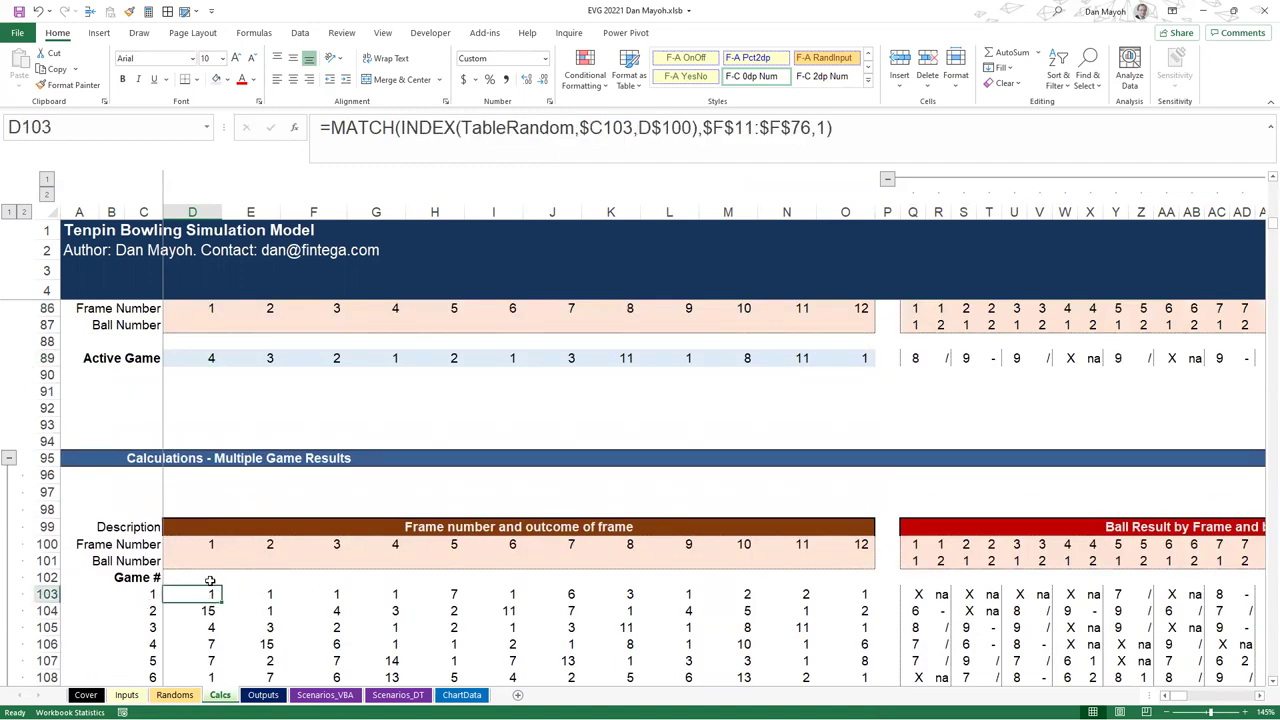
Fill game 1's frame outcomes in D103:O103 with the light blue colour used for the Active Game row
scroll(280, 483, "up", 2)
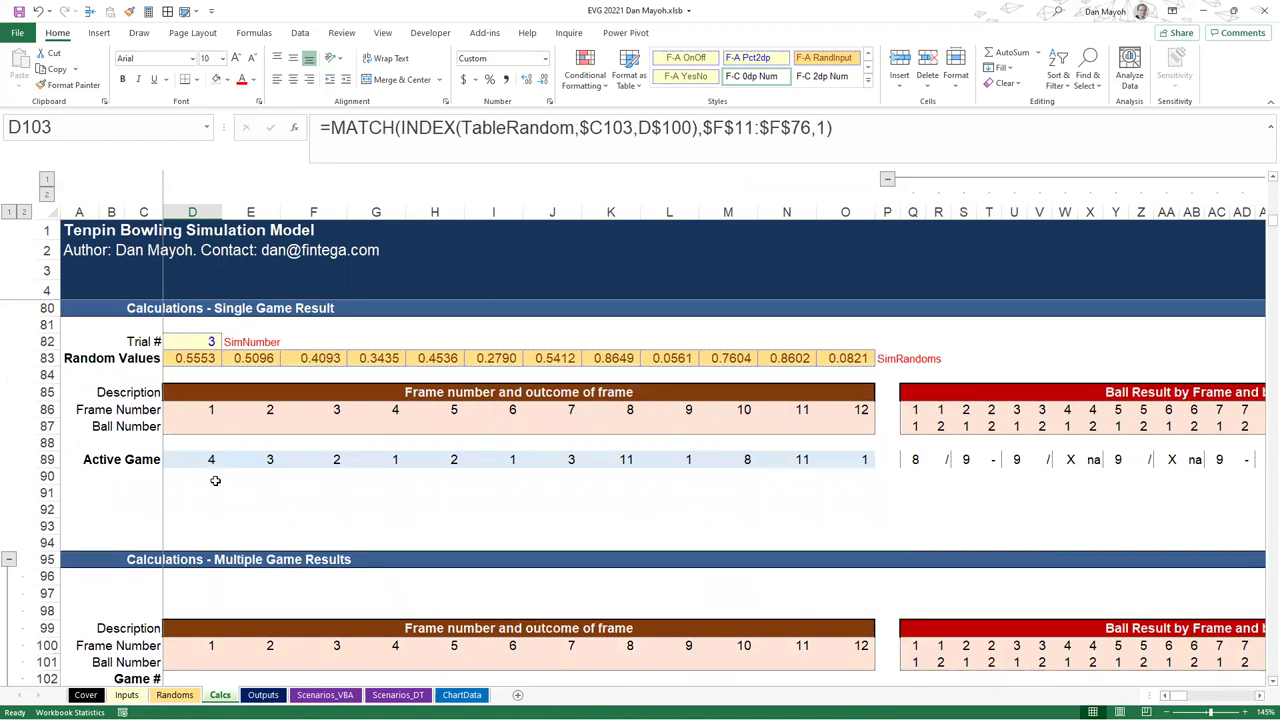
scroll(216, 584, "down", 2)
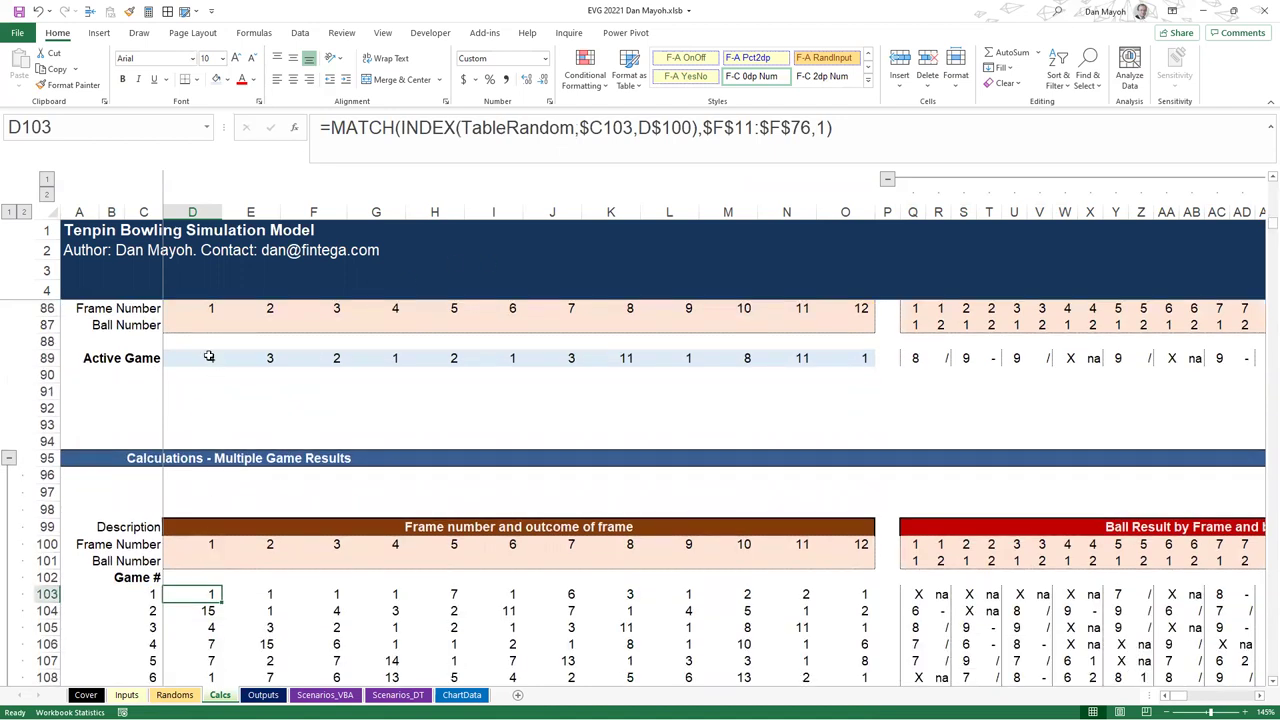
left_click_drag(204, 595, 846, 597)
left_click(218, 86)
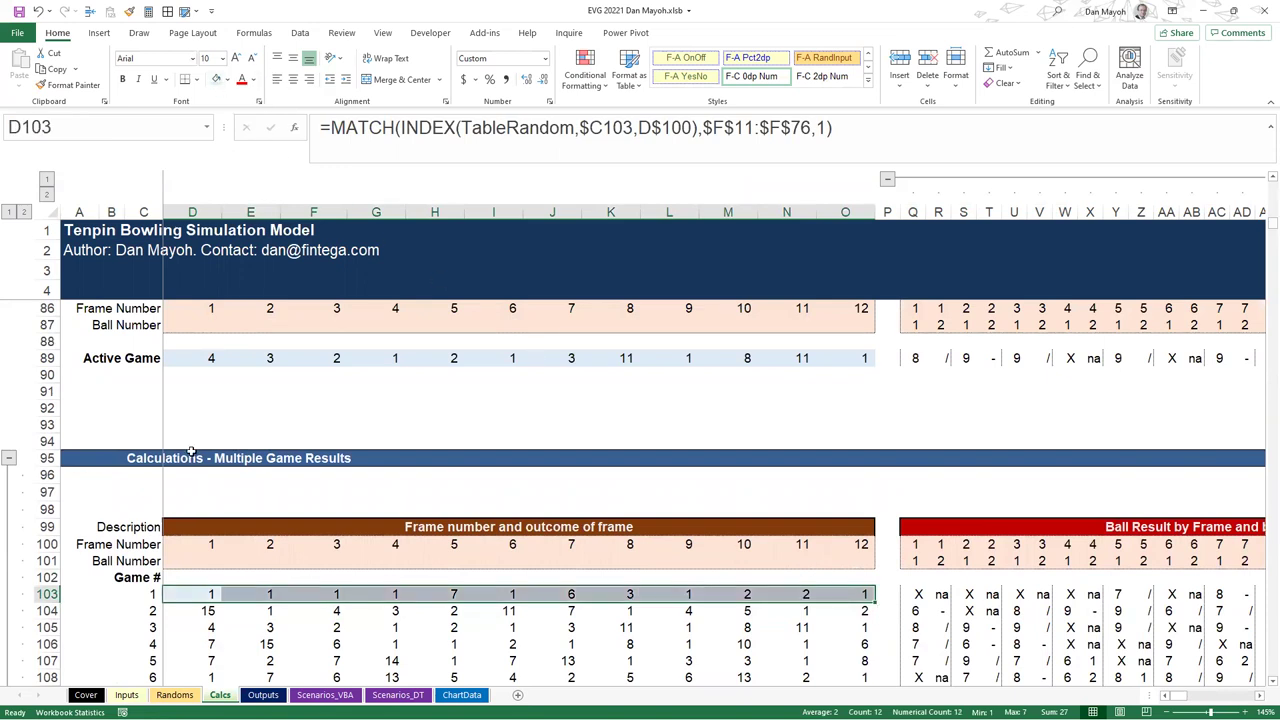
Inspect the cells referenced by the MATCH formula in D89 without editing it
left_click(206, 358)
scroll(257, 389, "up", 5)
key("F2")
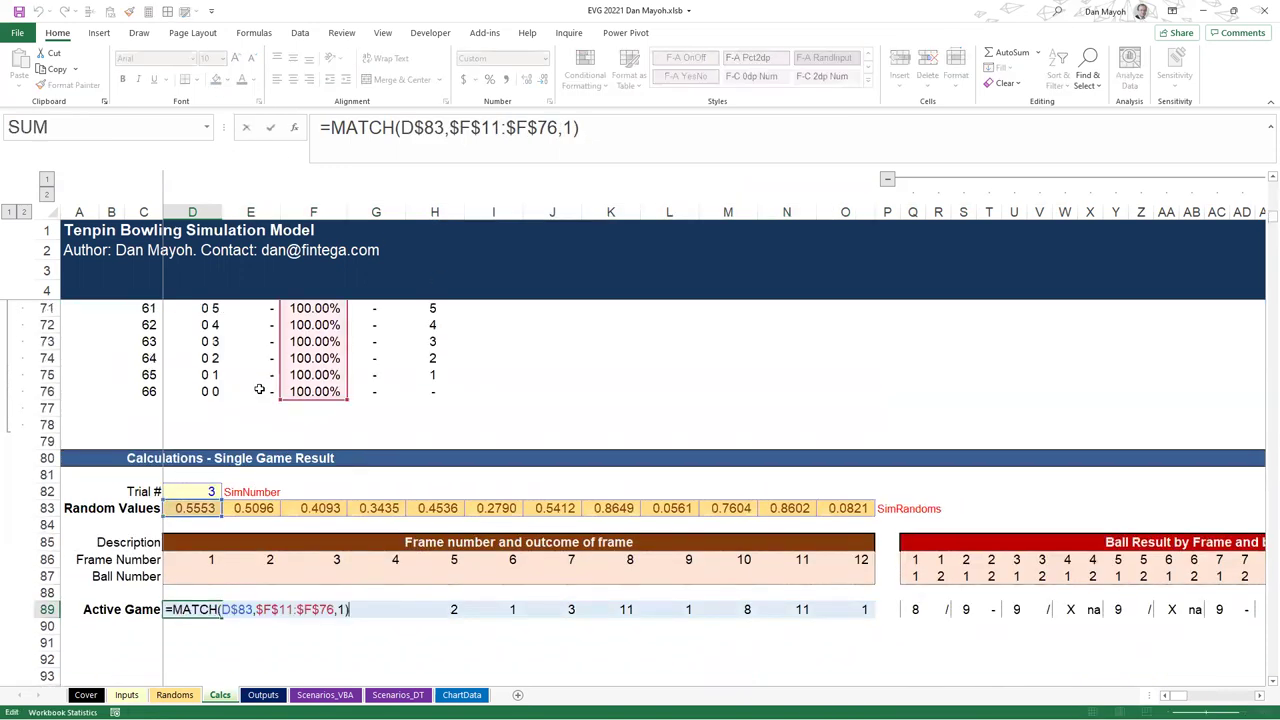
key("Escape")
key("F2")
key("Escape")
scroll(205, 505, "down", 6)
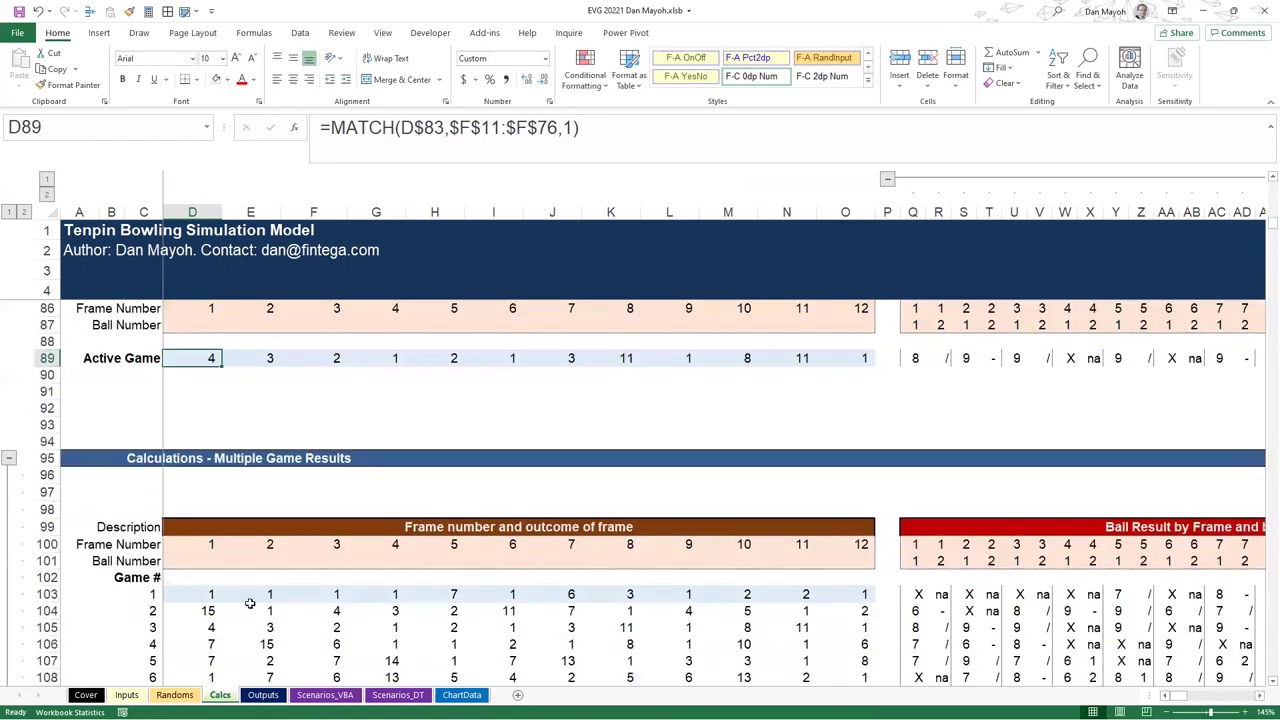
Examine the INDEX(TableRandom,$C103,D$100) part of the formula in D103 without changing it
left_click(194, 545)
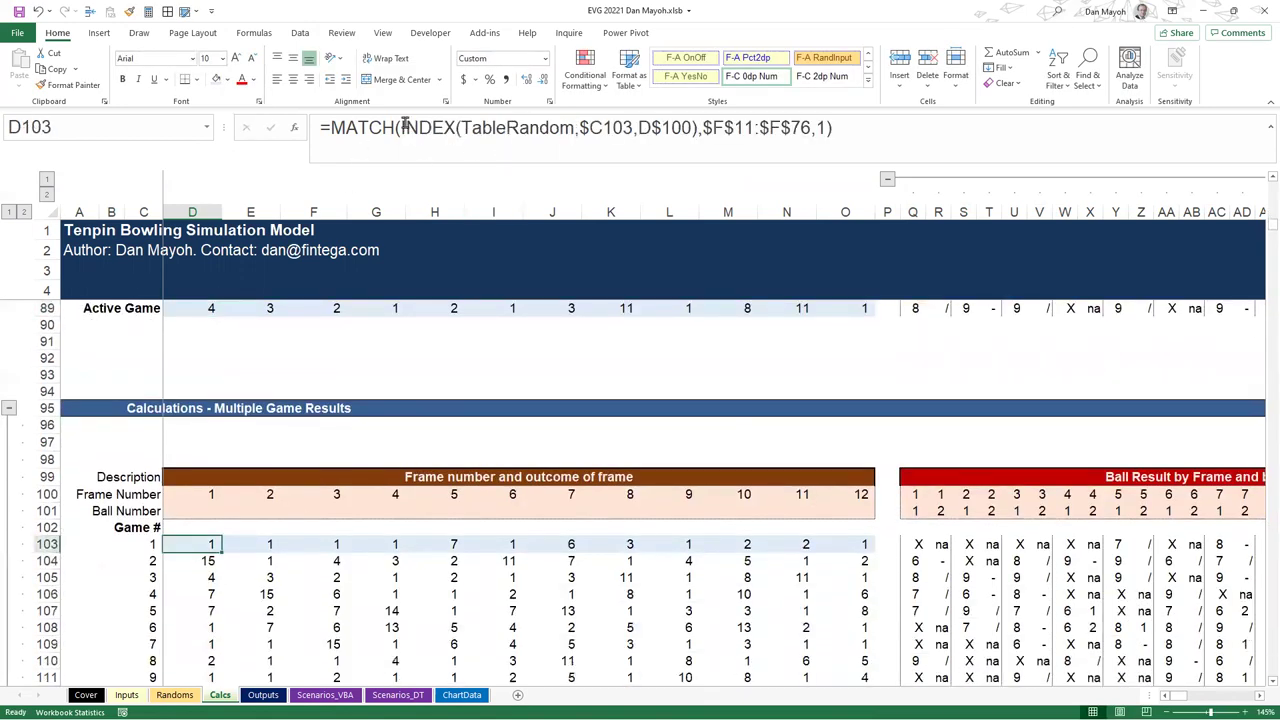
left_click_drag(400, 128, 697, 130)
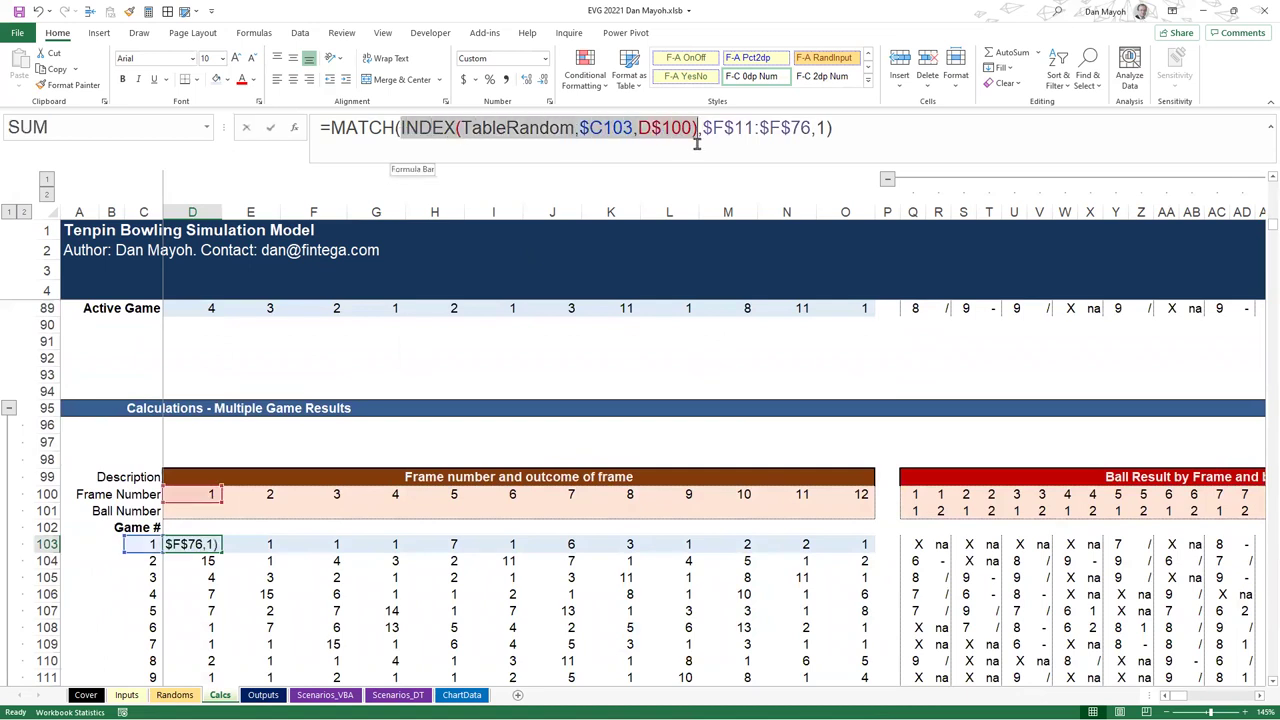
key("Escape")
Browse the TableRandom values by game and frame on the Randoms sheet
key("ctrl+Page_Up")
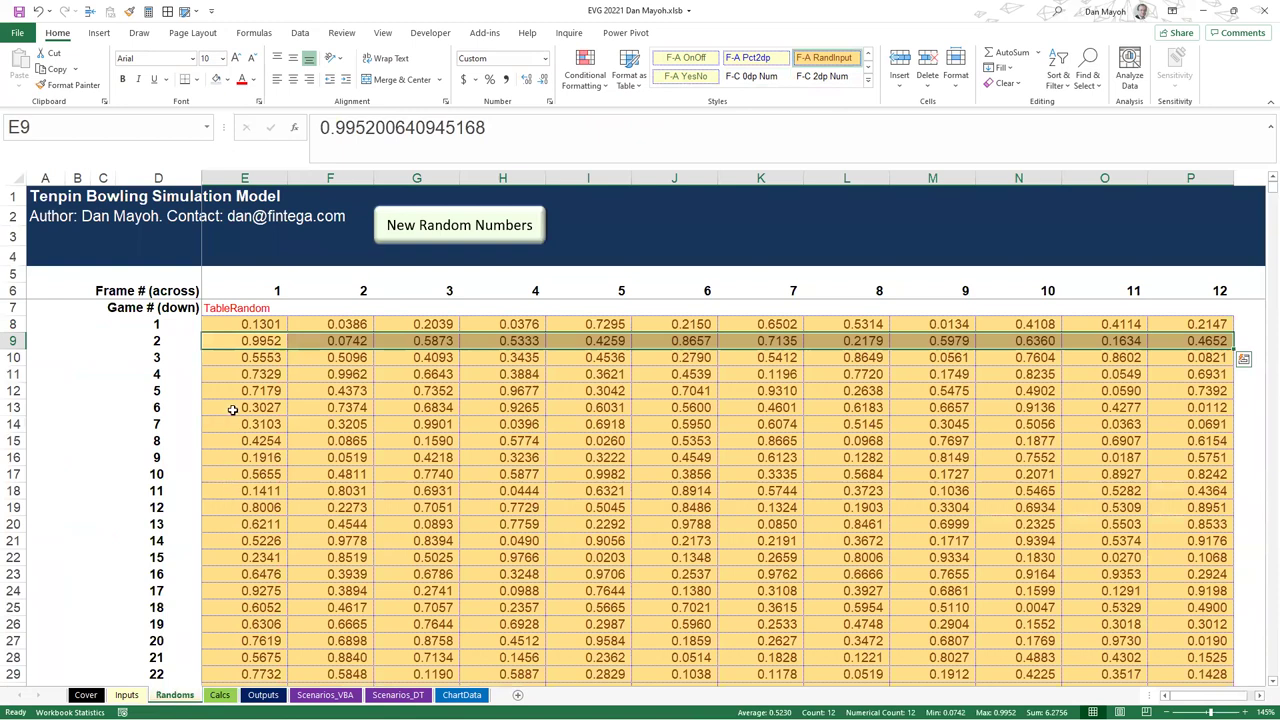
left_click(238, 407)
left_click(405, 355)
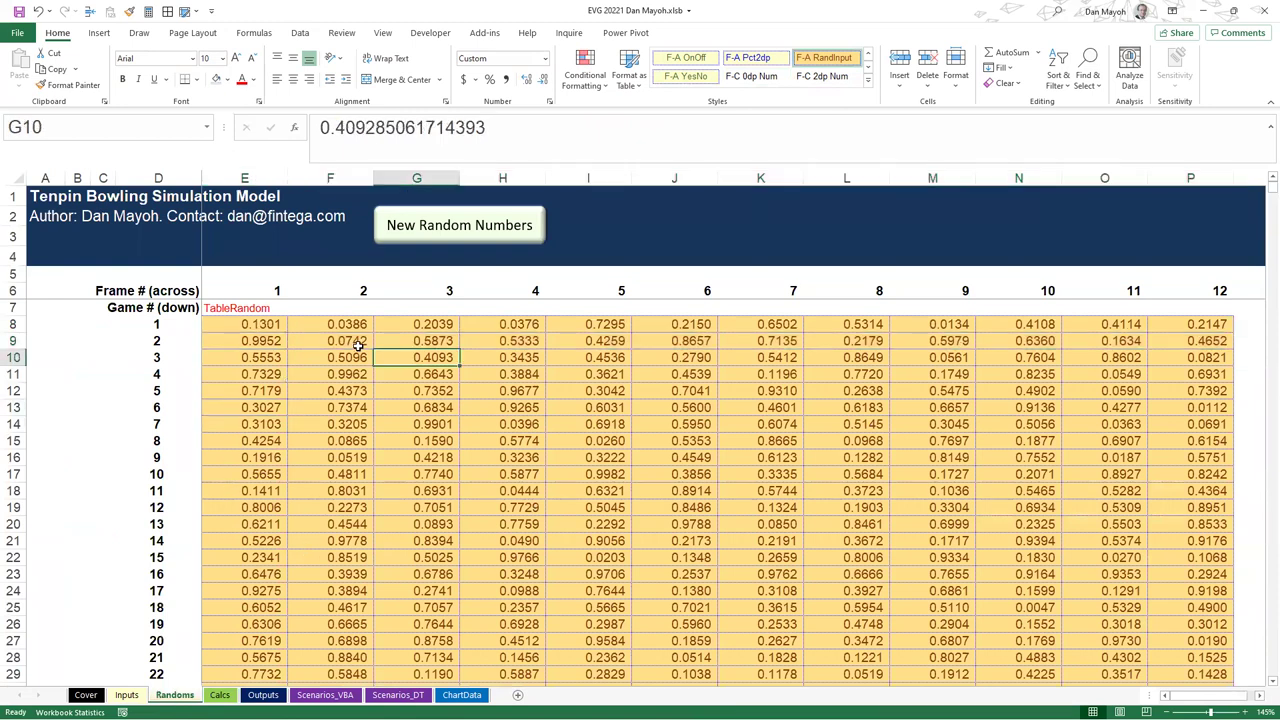
left_click(505, 373)
left_click(292, 428)
Back on the Calcs sheet, trace the $C103 game number and D$100 frame number arguments in D103 without editing the formula
key("ctrl+Page_Down")
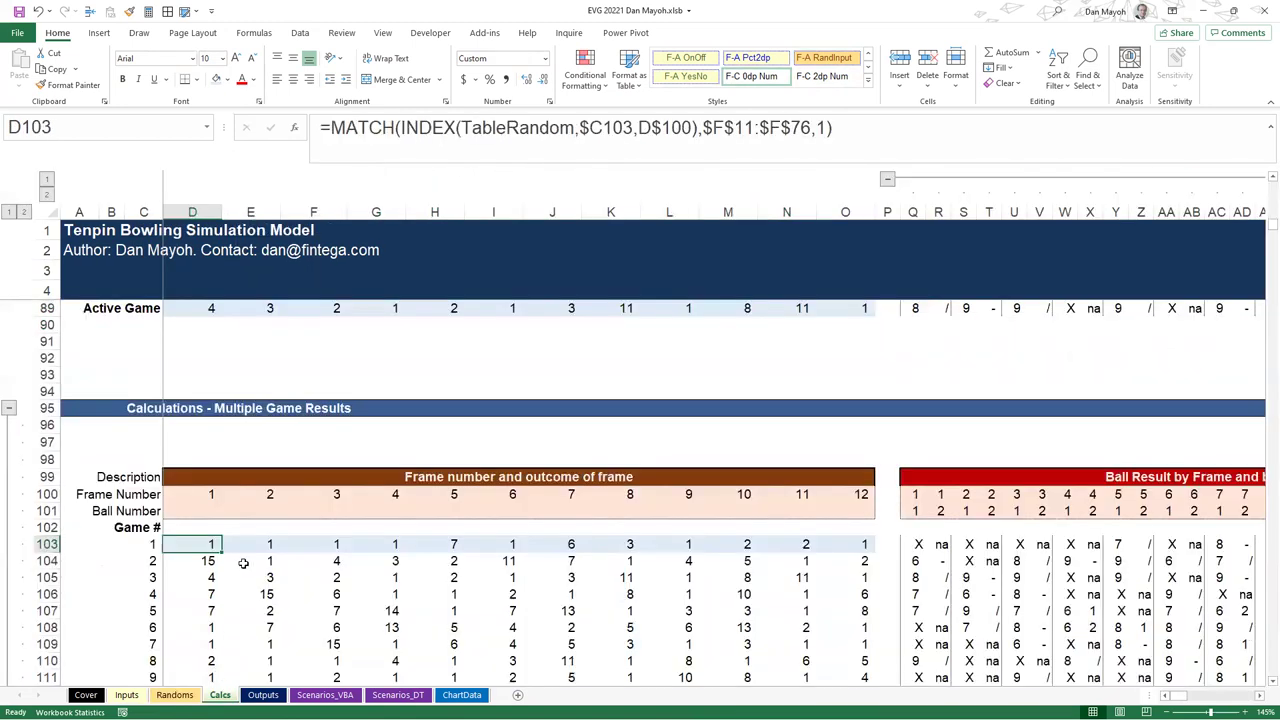
key("F2")
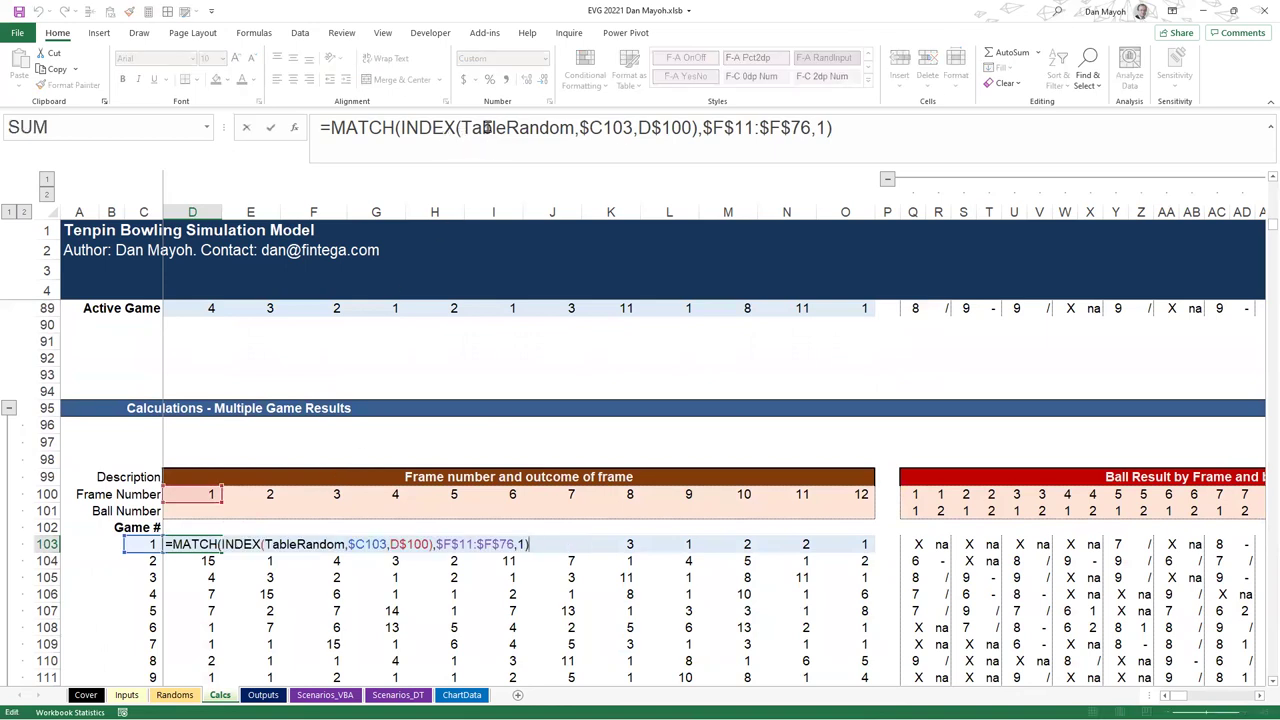
left_click_drag(581, 128, 633, 128)
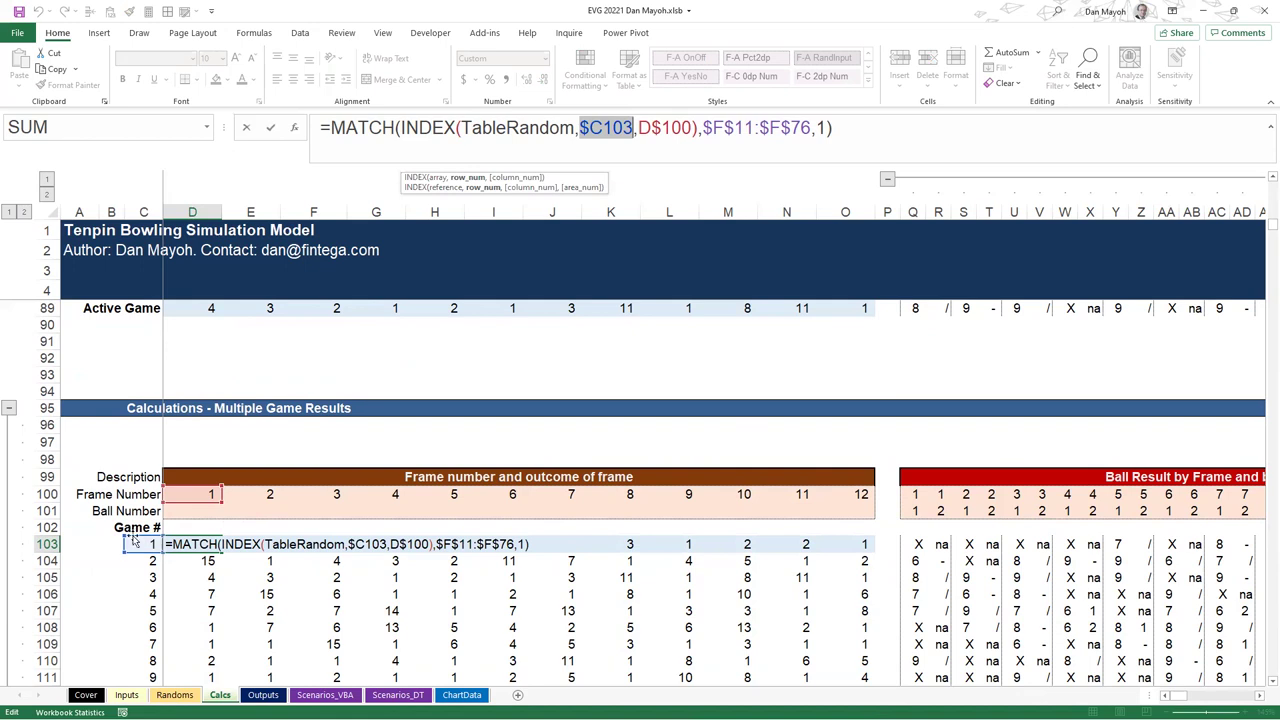
left_click_drag(638, 128, 697, 128)
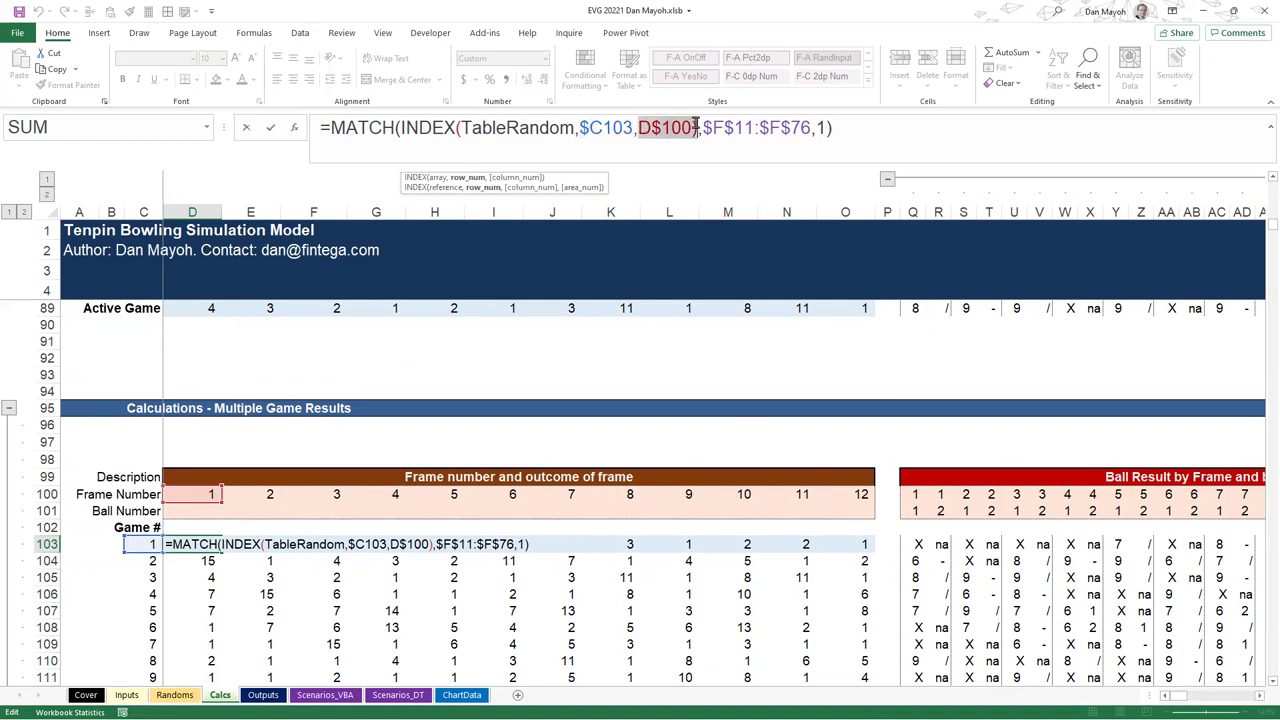
key("Escape")
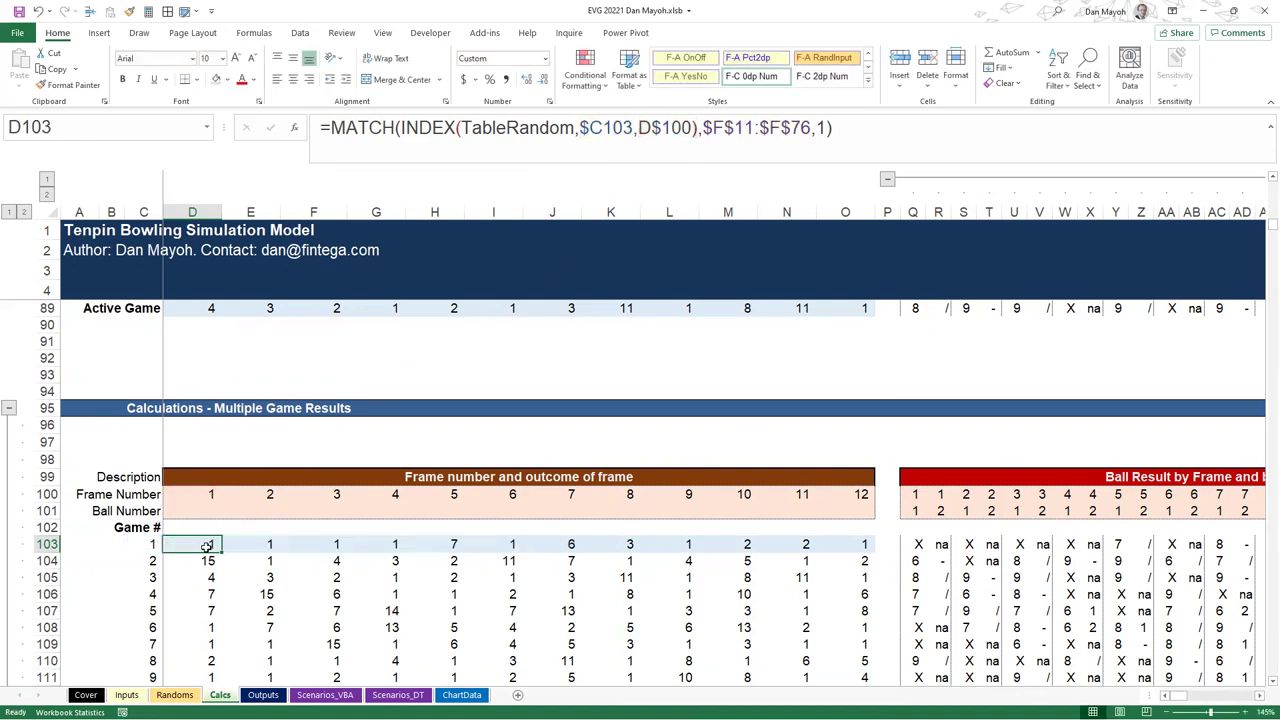
Follow the Game # column down to the last simulated game in C1102
scroll(270, 570, "down", 3)
left_click(150, 493)
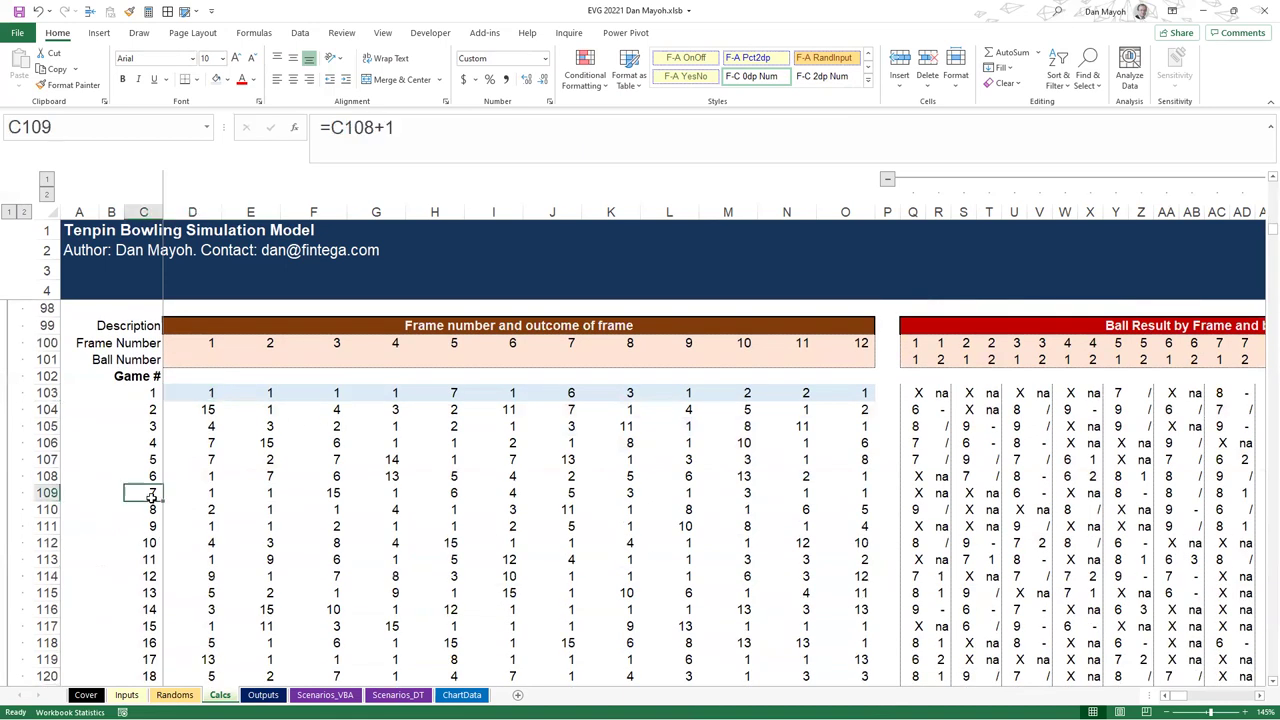
key("ctrl+Down")
key("Down")
key("Up")
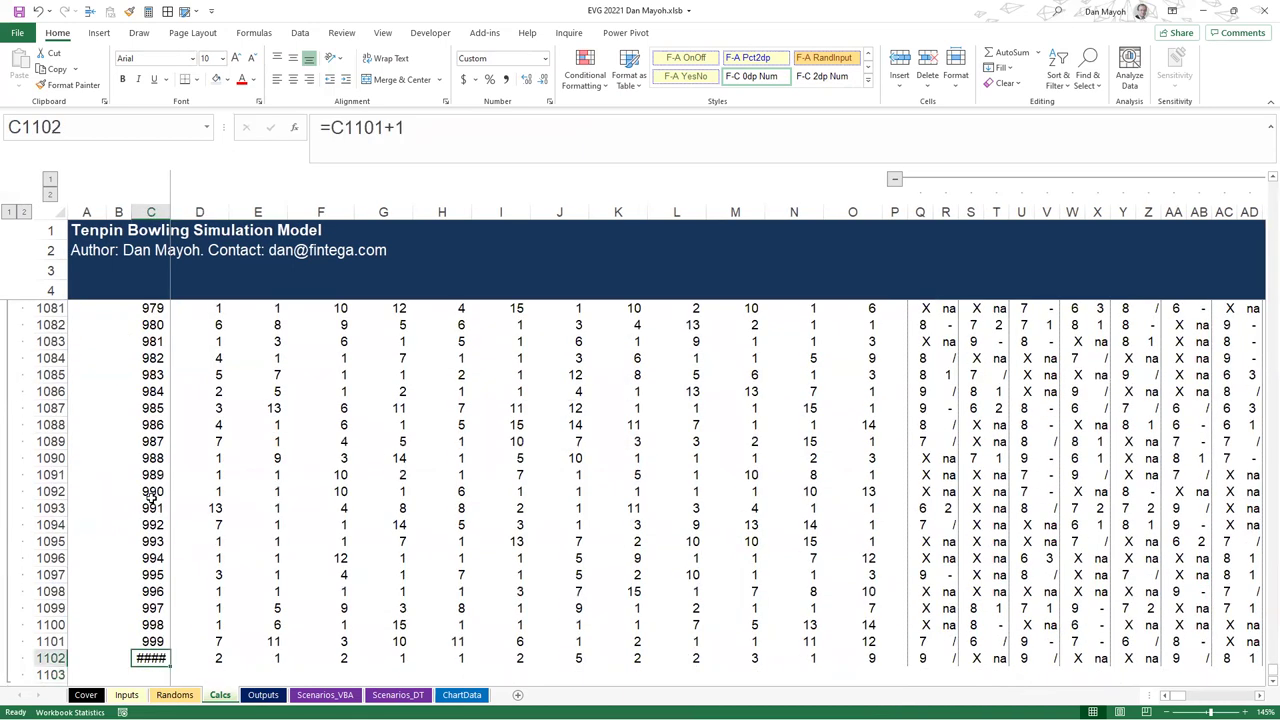
Return to the first simulated game in D103 and review the frame outcome formulas at the start of the multiple-game table
key("Right")
key("ctrl+Up")
key("Up")
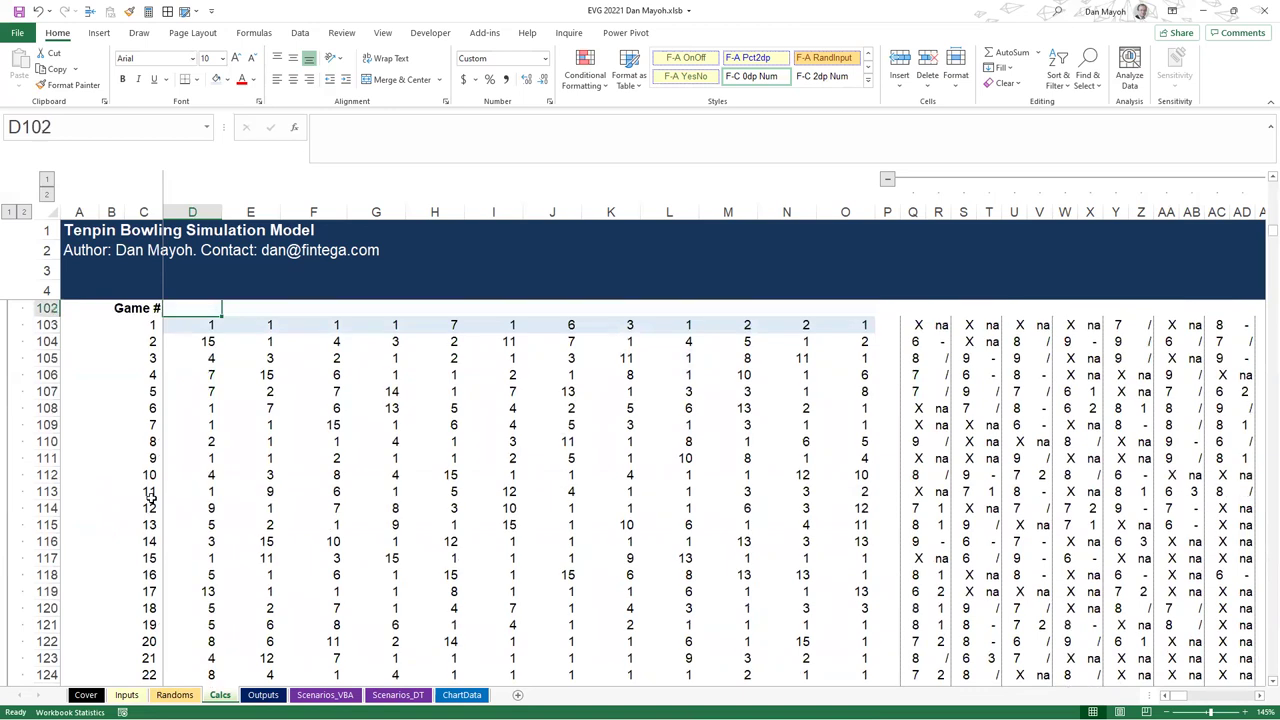
key("Down")
scroll(206, 468, "up", 6)
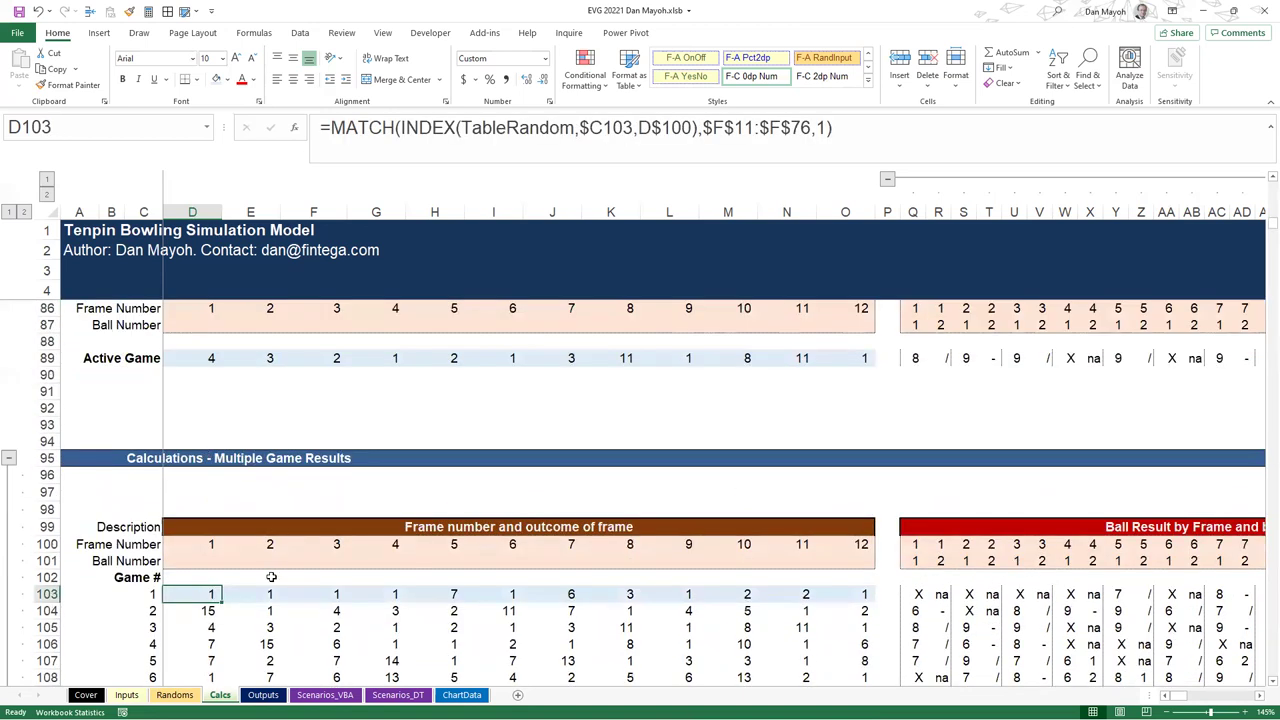
scroll(305, 612, "down", 1)
left_click(228, 629)
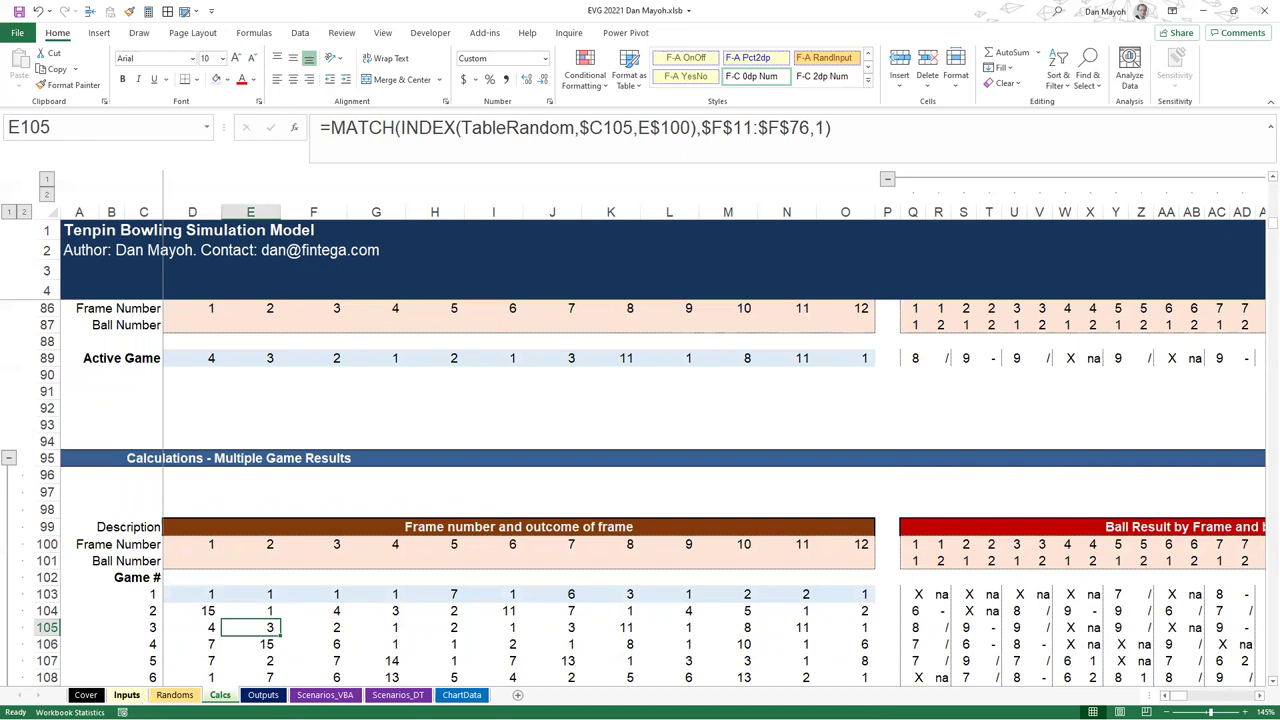
Generate new random numbers for TableRandom twice on the Randoms sheet
left_click(174, 695)
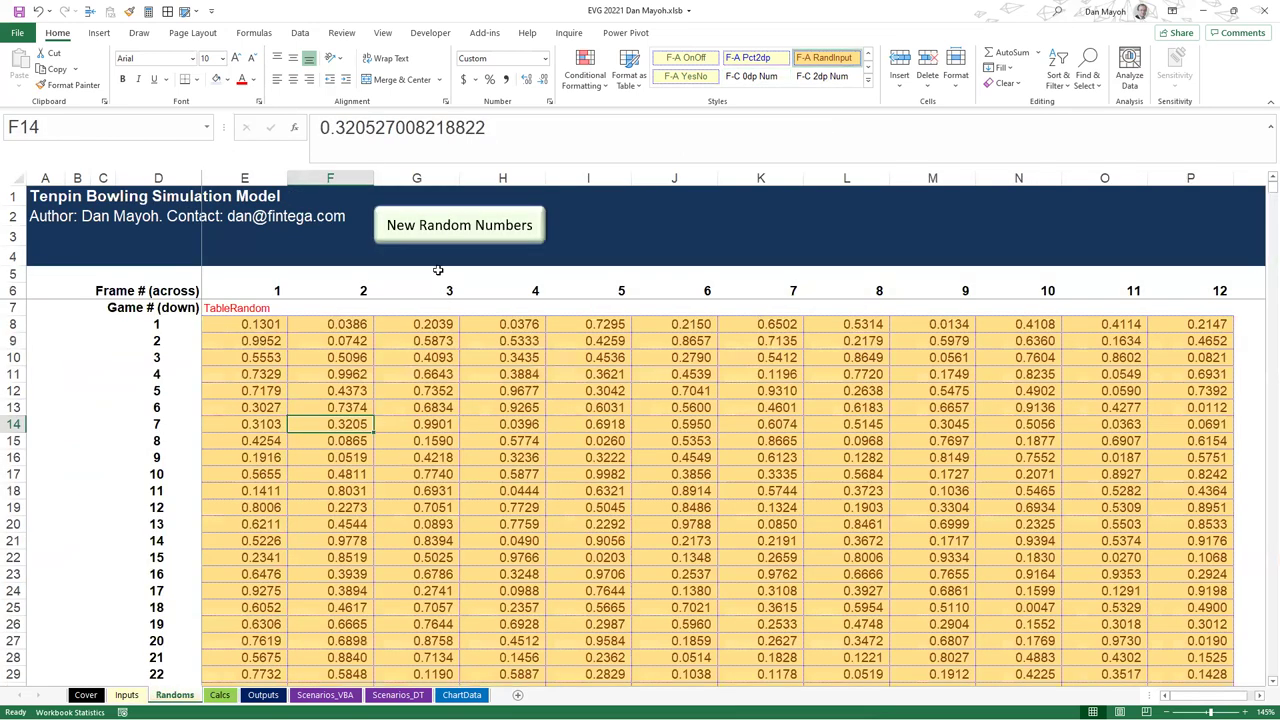
left_click(441, 230)
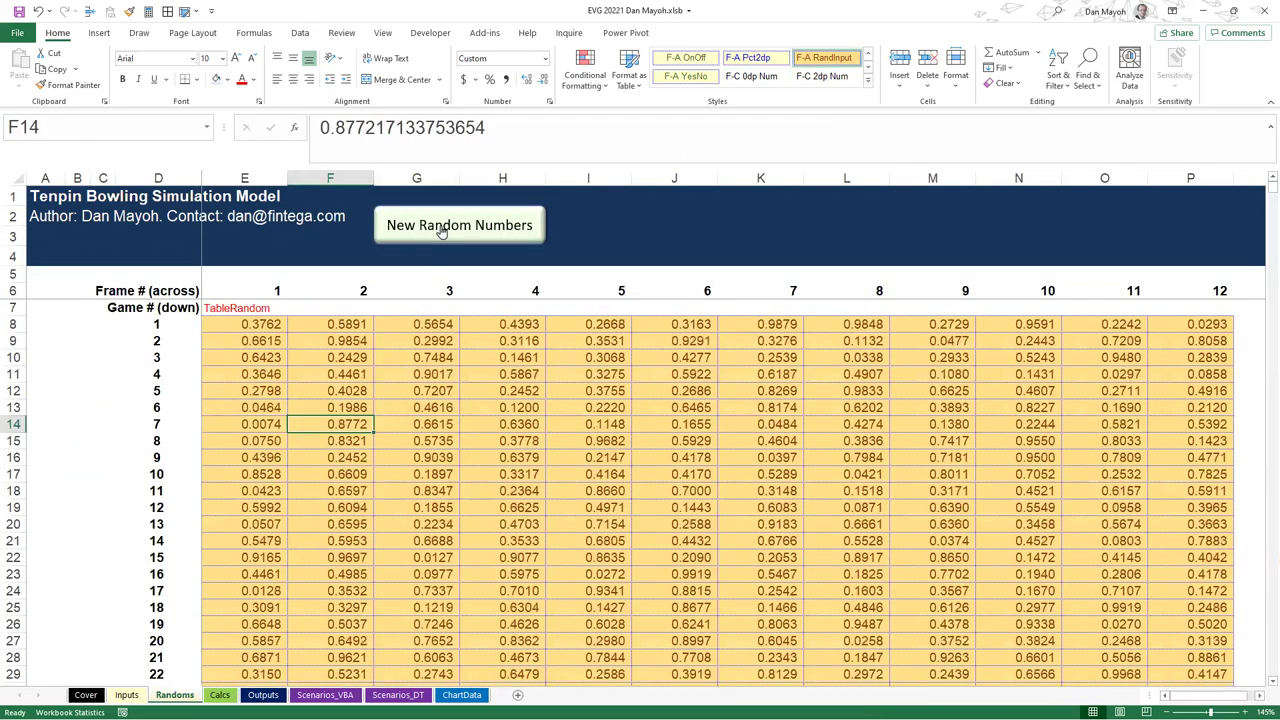
left_click(441, 230)
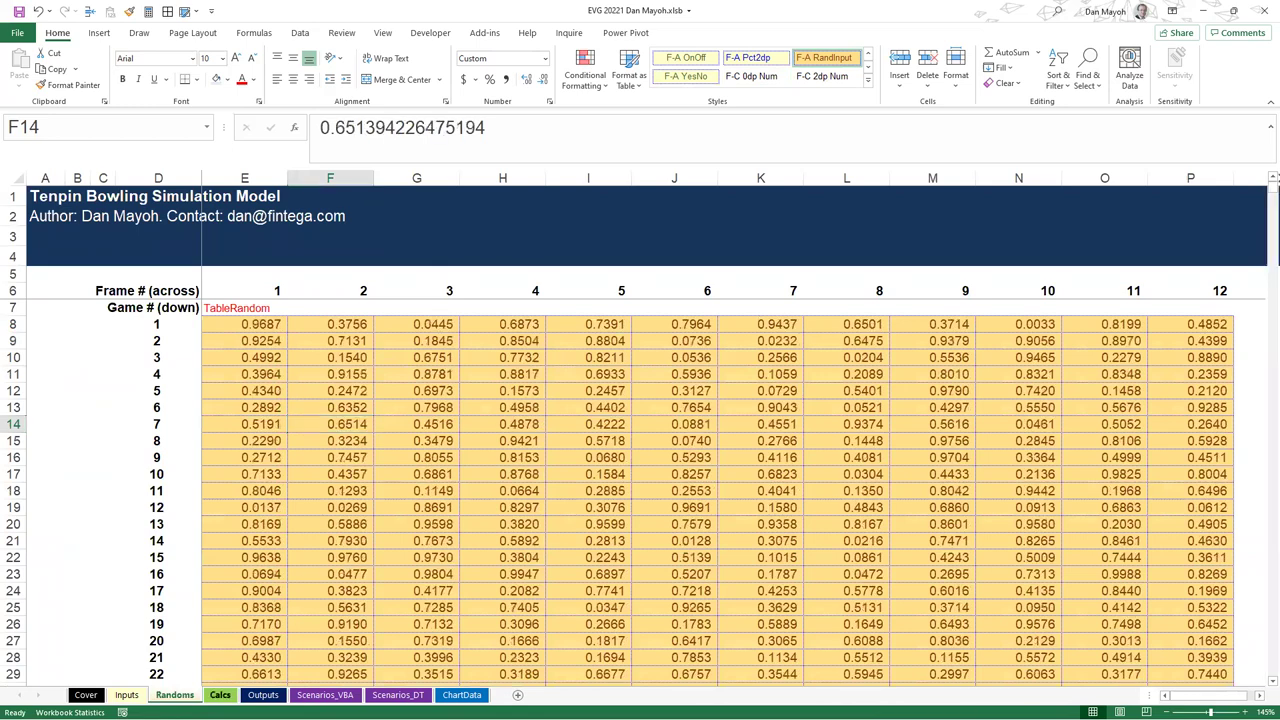
Compare the frame outcomes in D103:O109 on the Calcs sheet with the values on the Randoms sheet
left_click(219, 695)
scroll(310, 580, "up", 5)
scroll(235, 554, "down", 6)
left_click_drag(207, 543, 860, 595)
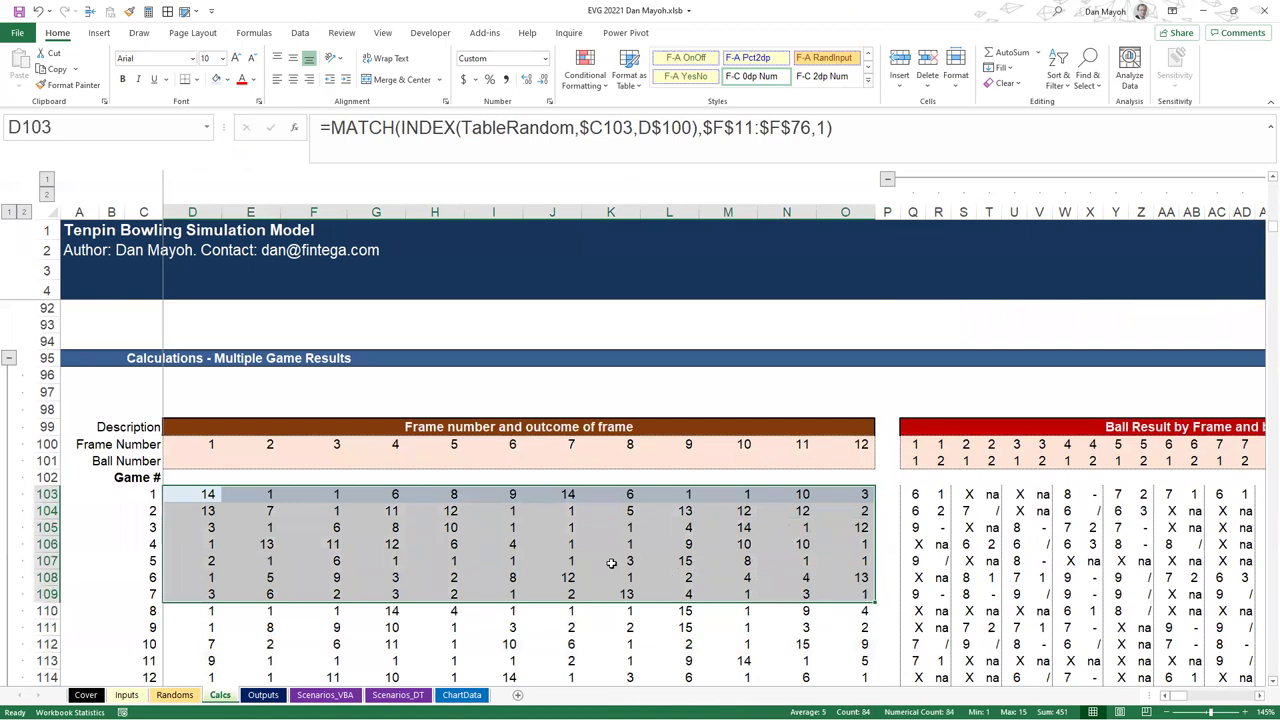
left_click(188, 695)
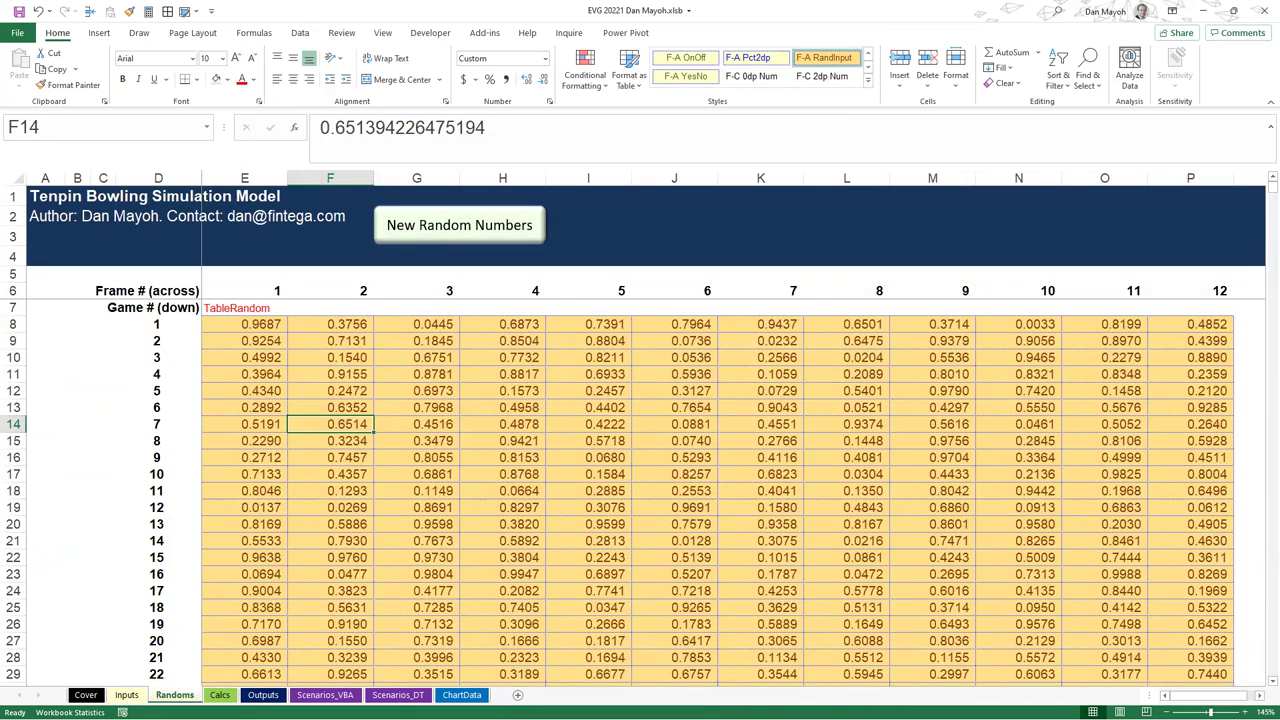
left_click(459, 225)
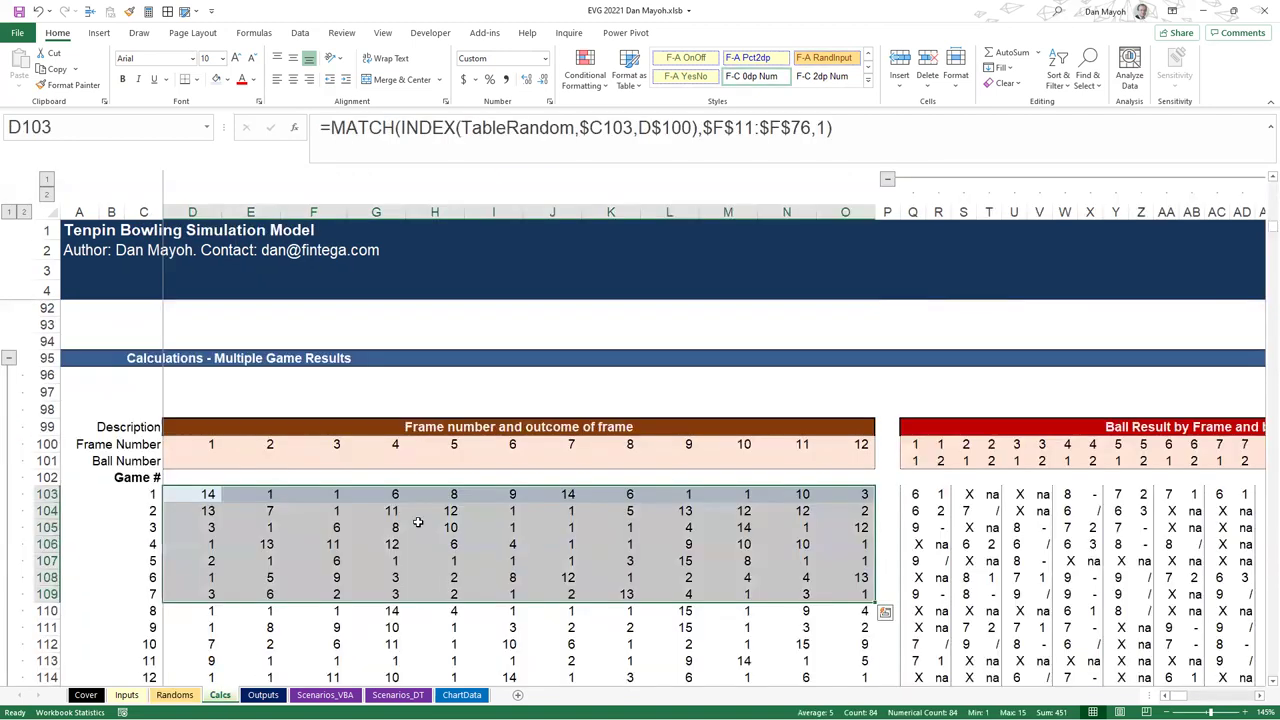
left_click(300, 542)
Step through the ball result formulas of game 1 in row 103 as far as AE103
left_click(936, 478)
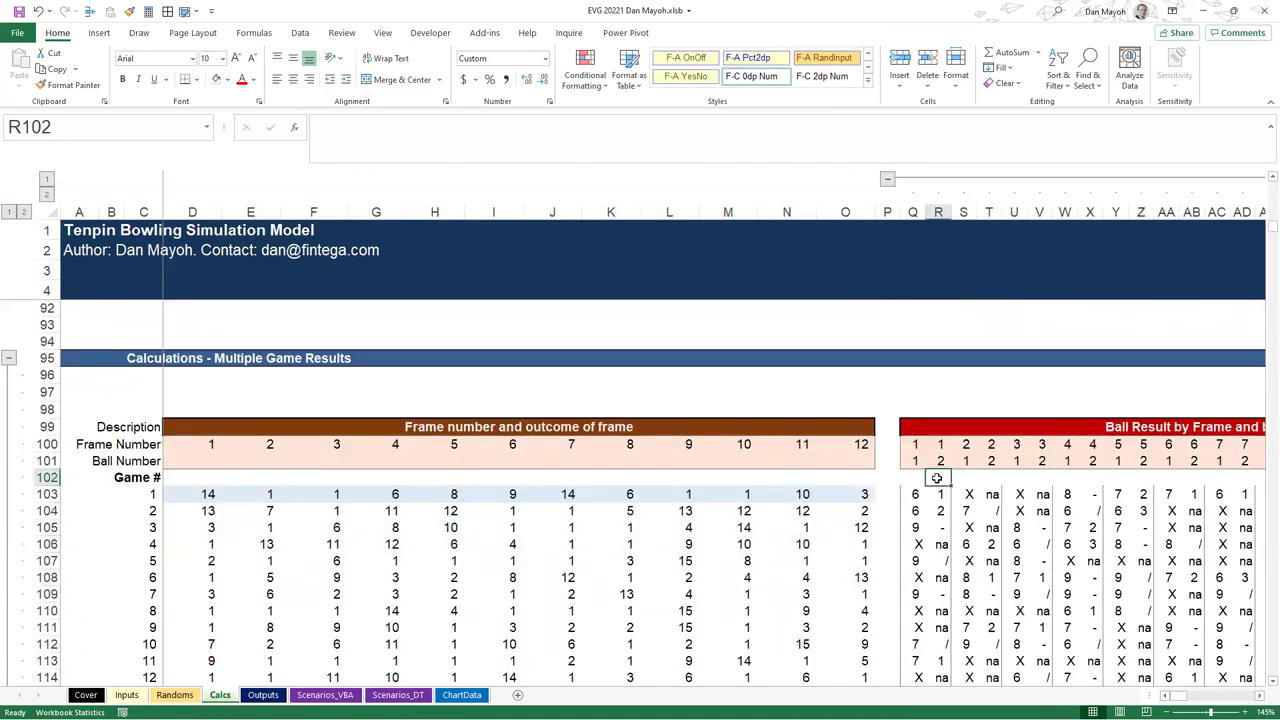
key("Down")
key("Right")
key("Right")
key("Right")
key("Right")
key("Right")
key("Right")
key("Right")
key("Right")
key("Right")
key("Right")
key("Right")
key("Right")
key("Right")
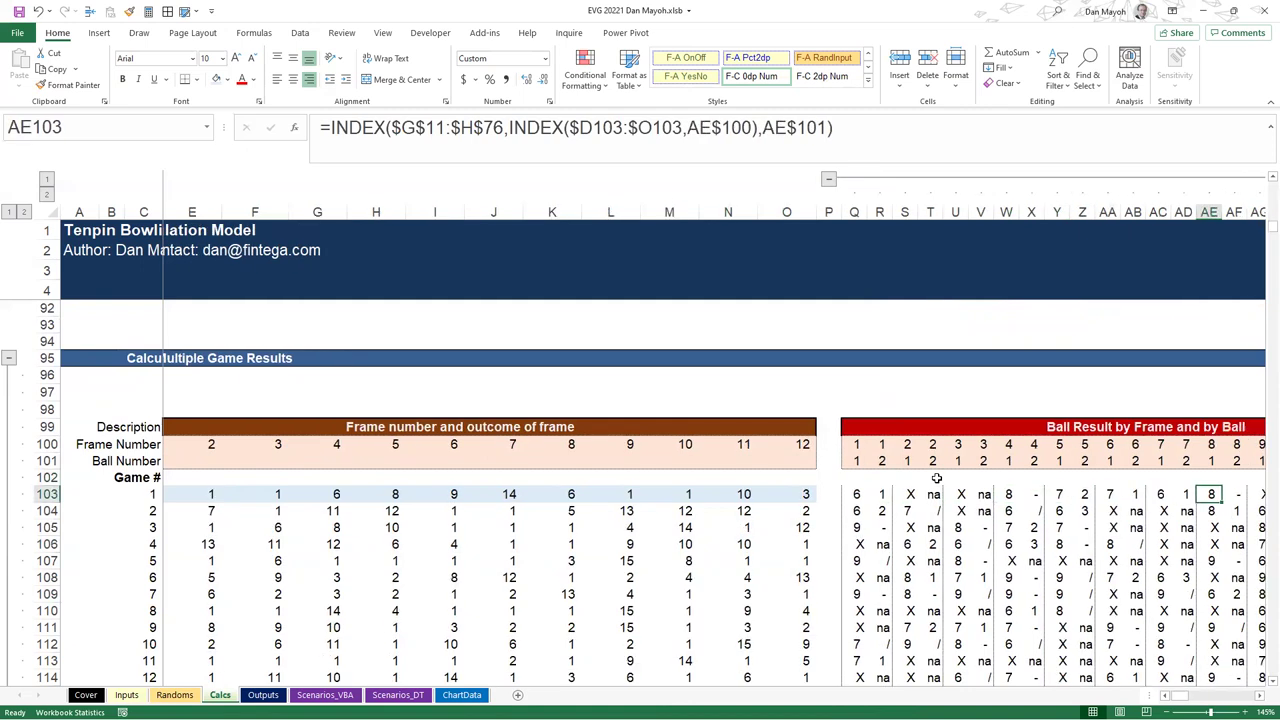
Compare the Active Game ball result formula in R89 with the multiple-game version in Q103
scroll(936, 478, "up", 4)
scroll(936, 478, "up", 1)
left_click(880, 512)
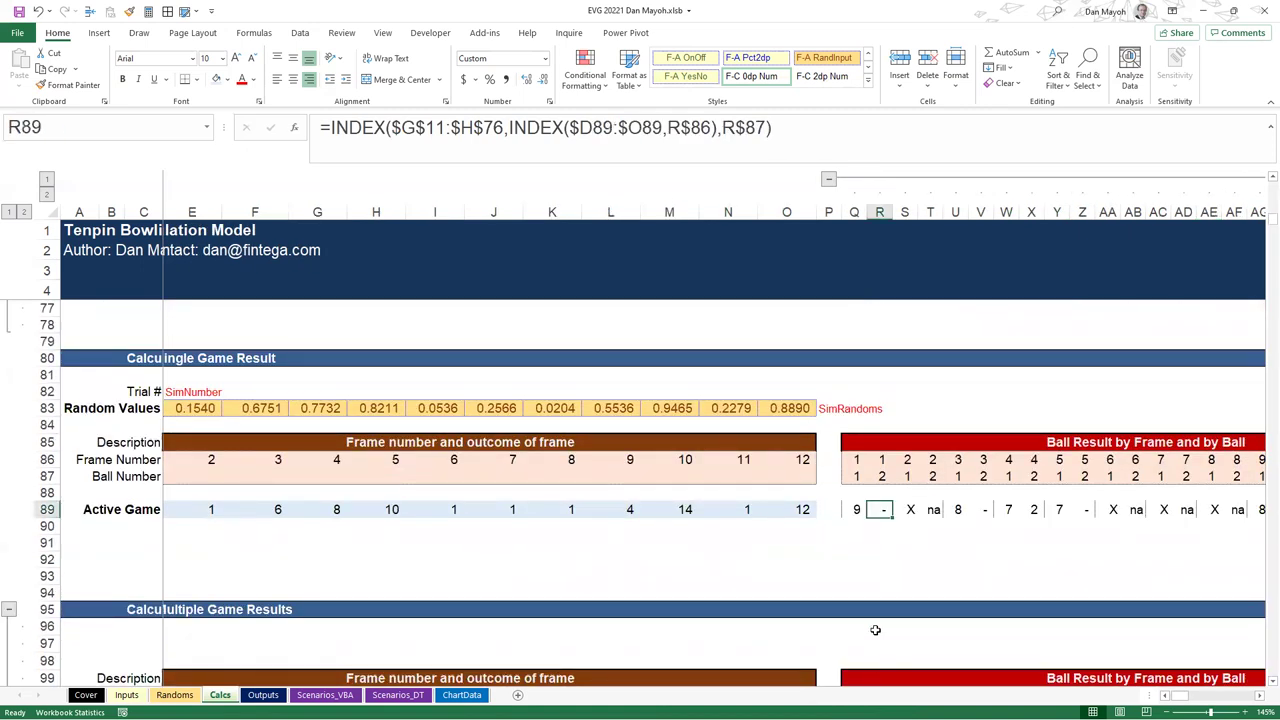
scroll(862, 535, "down", 5)
left_click(863, 507)
key("Up")
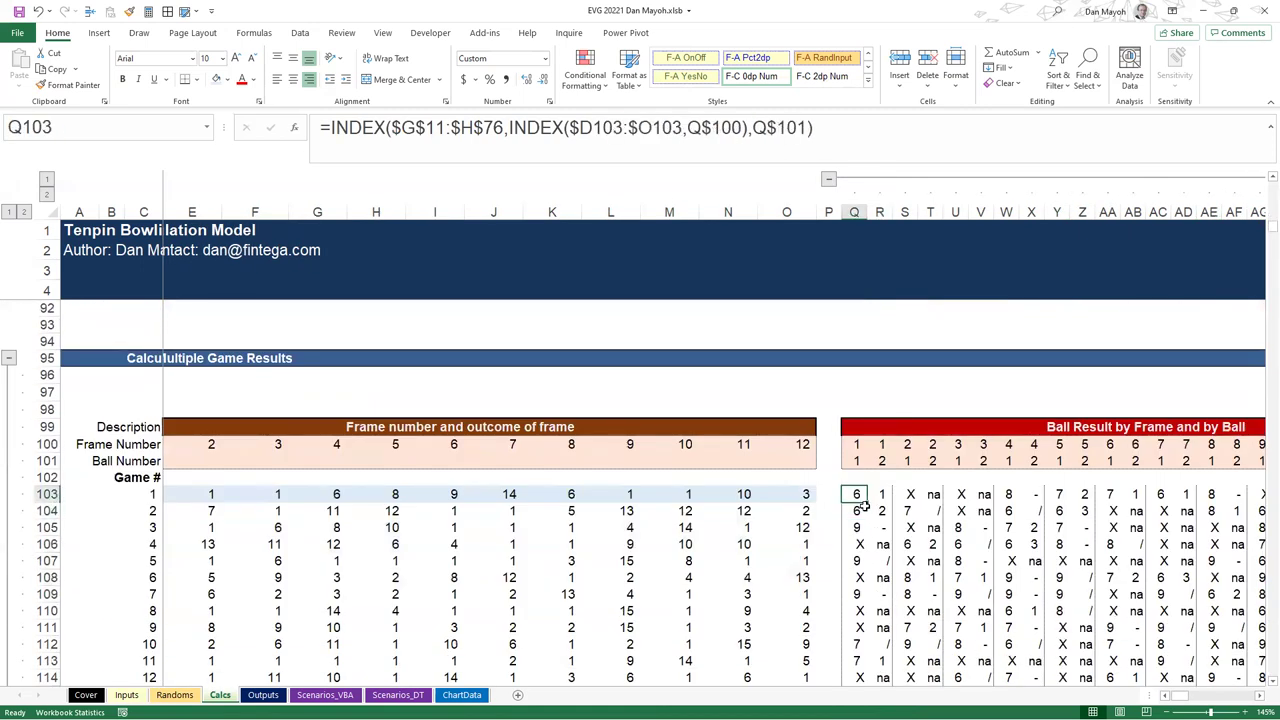
Select the ball results of all simulated games from Q103 to AN1102 to show the block's extent
key("ctrl+Right")
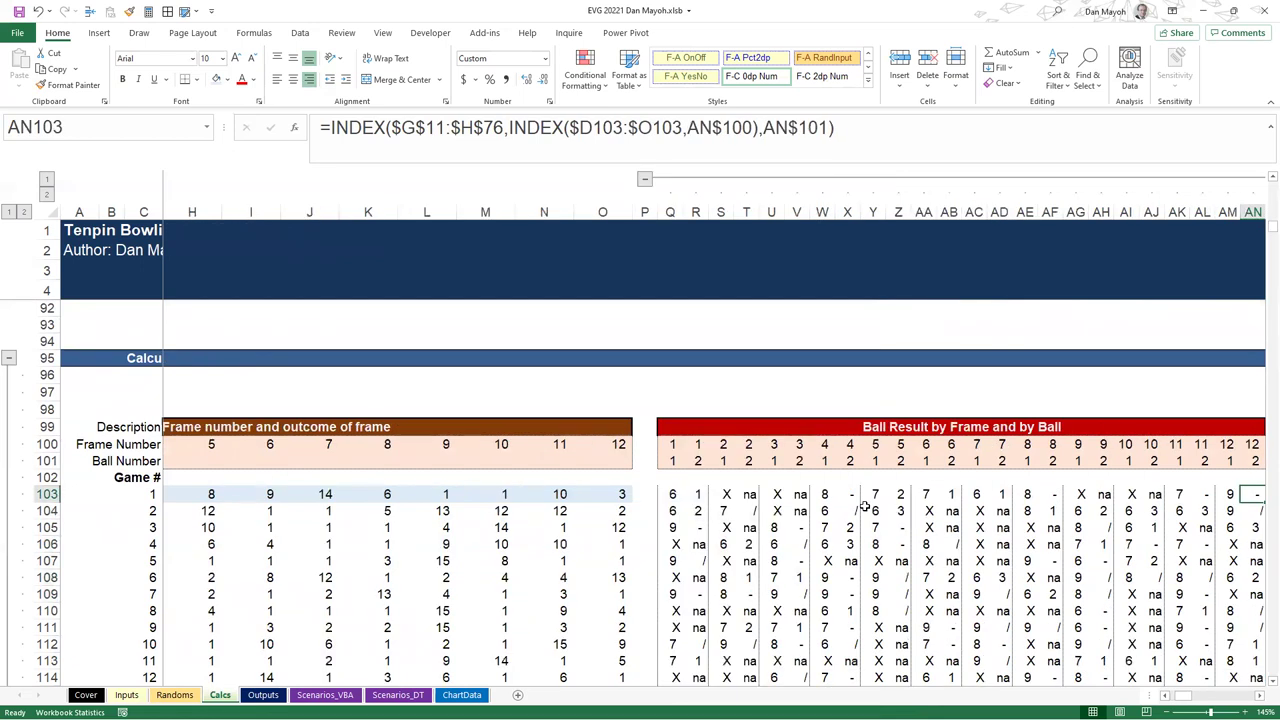
key("ctrl+Left")
key("ctrl+shift+Right")
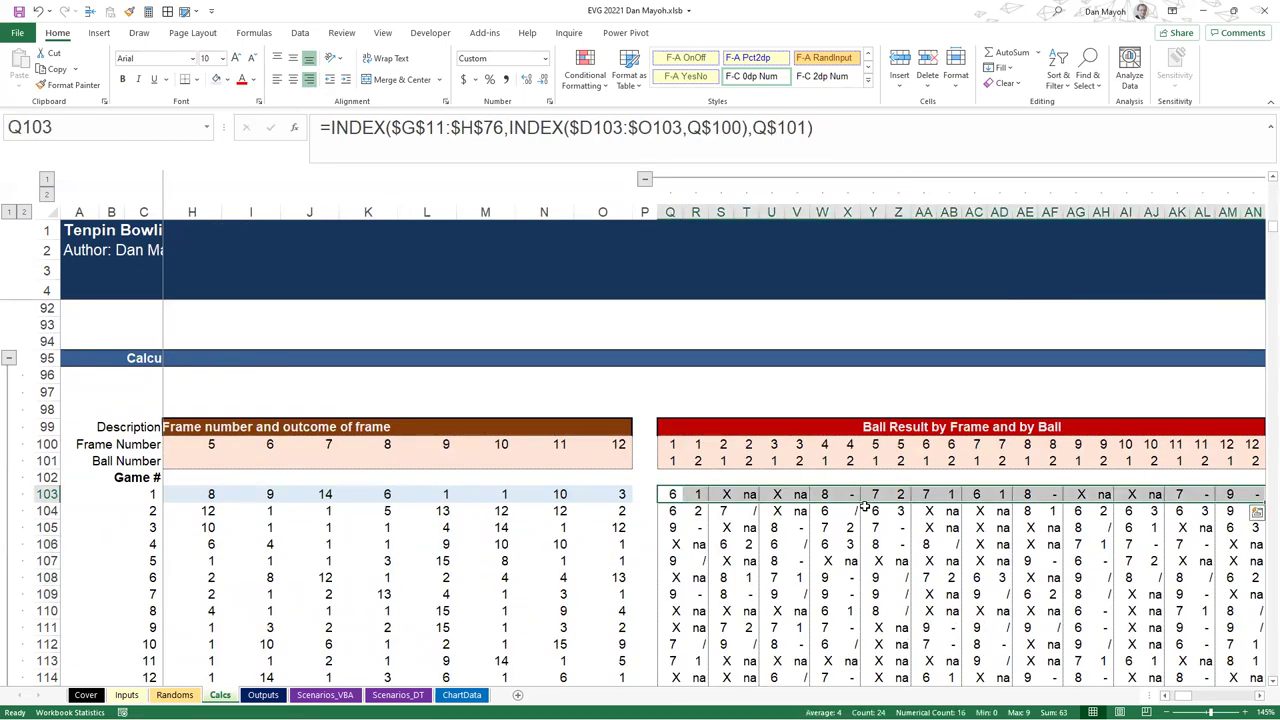
key("ctrl+shift+Down")
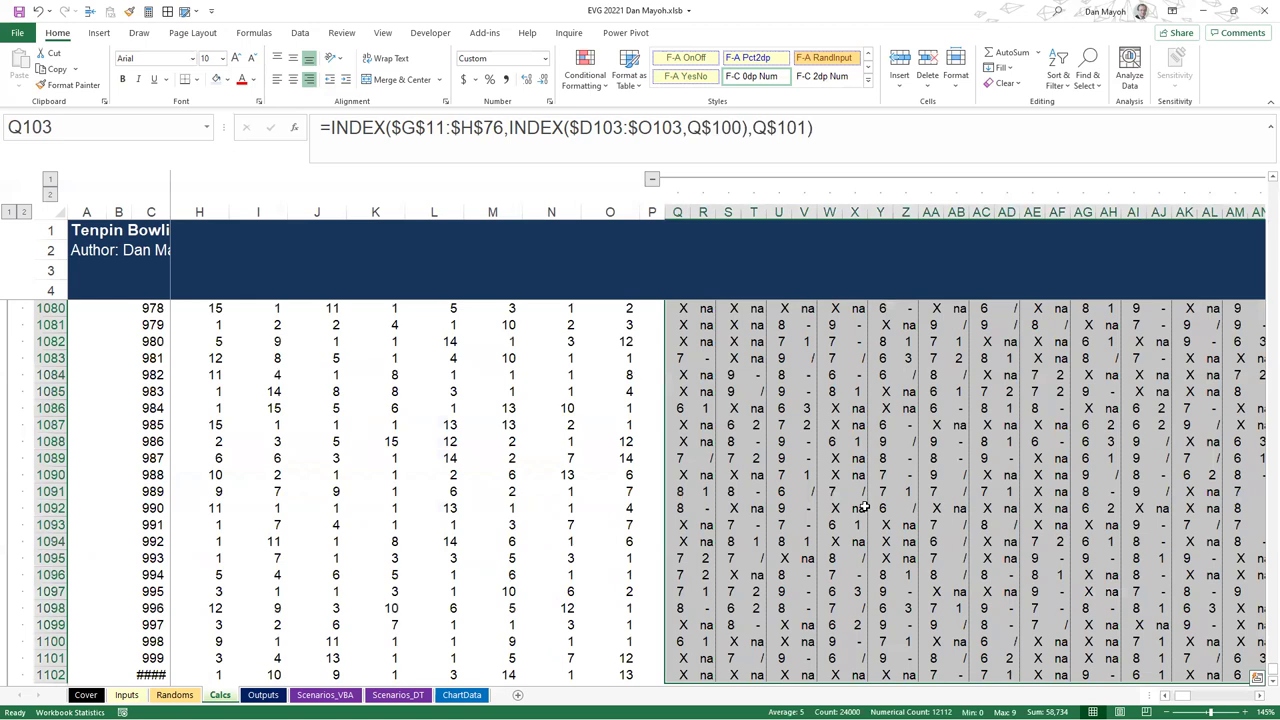
scroll(840, 495, "up", 11)
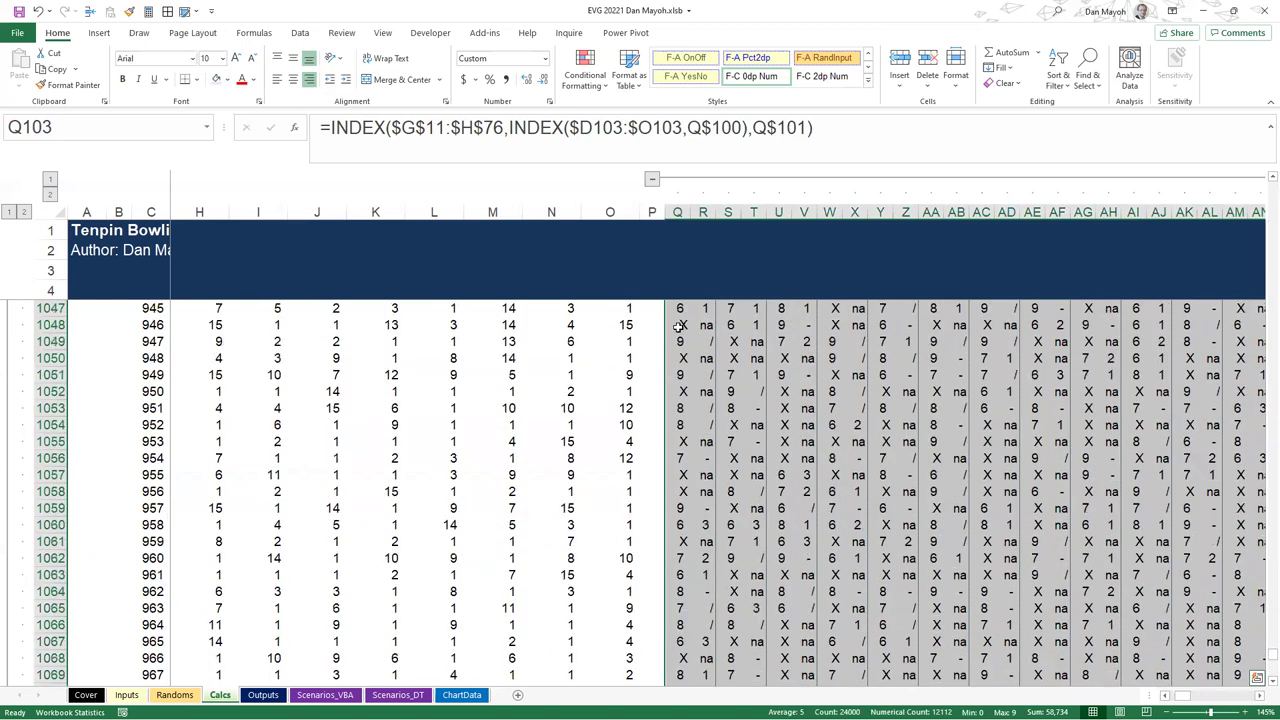
Clear the block selection and trace game 1 across row 103, past the frame scores and Method 1 results, to BP103
key("shift+BackSpace")
key("Right")
key("Right")
key("Right")
key("Right")
key("Right")
key("Right")
key("Right")
key("Right")
key("Right")
key("Right")
key("Right")
key("Right")
key("Right")
key("Right")
key("Right")
key("Right")
key("Right")
key("Right")
key("Right")
key("Right")
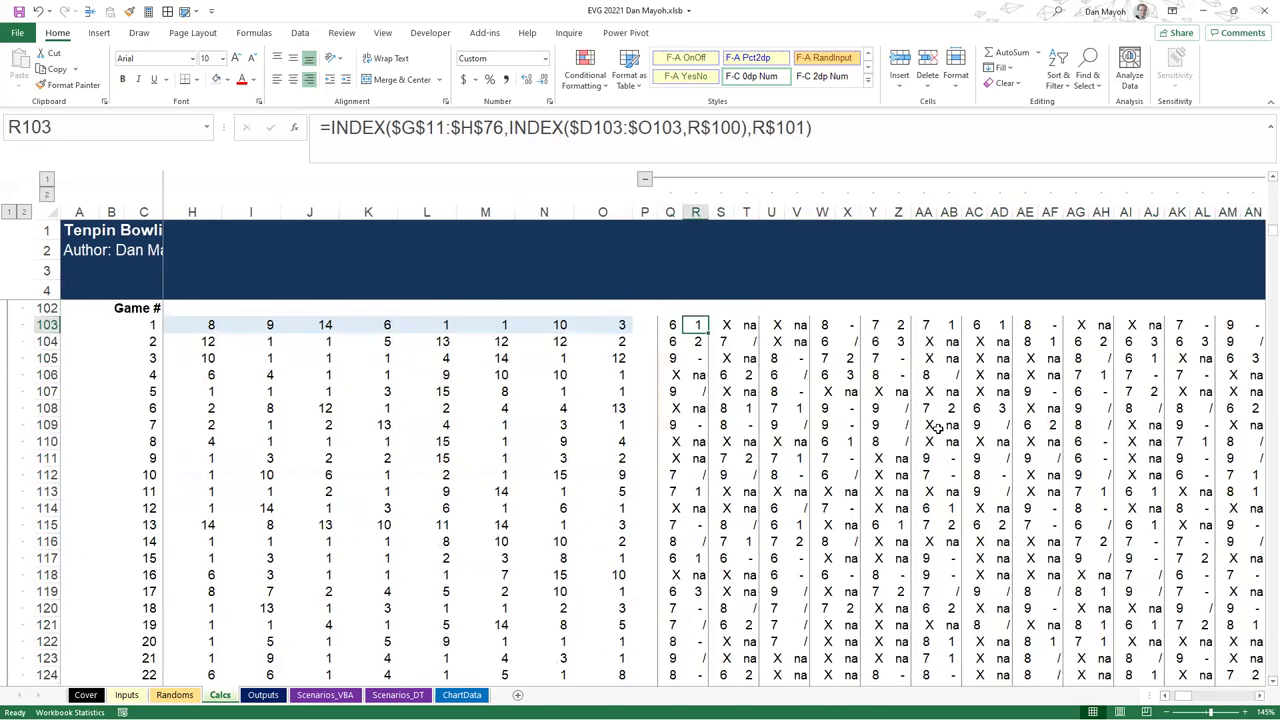
key("Right")
key("Right")
key("Right")
key("Right")
key("Right")
key("Right")
key("Right")
key("Right")
key("Right")
key("Right")
key("Right")
key("Right")
key("Right")
key("Right")
key("Right")
key("Right")
key("Right")
key("Right")
key("Right")
key("Right")
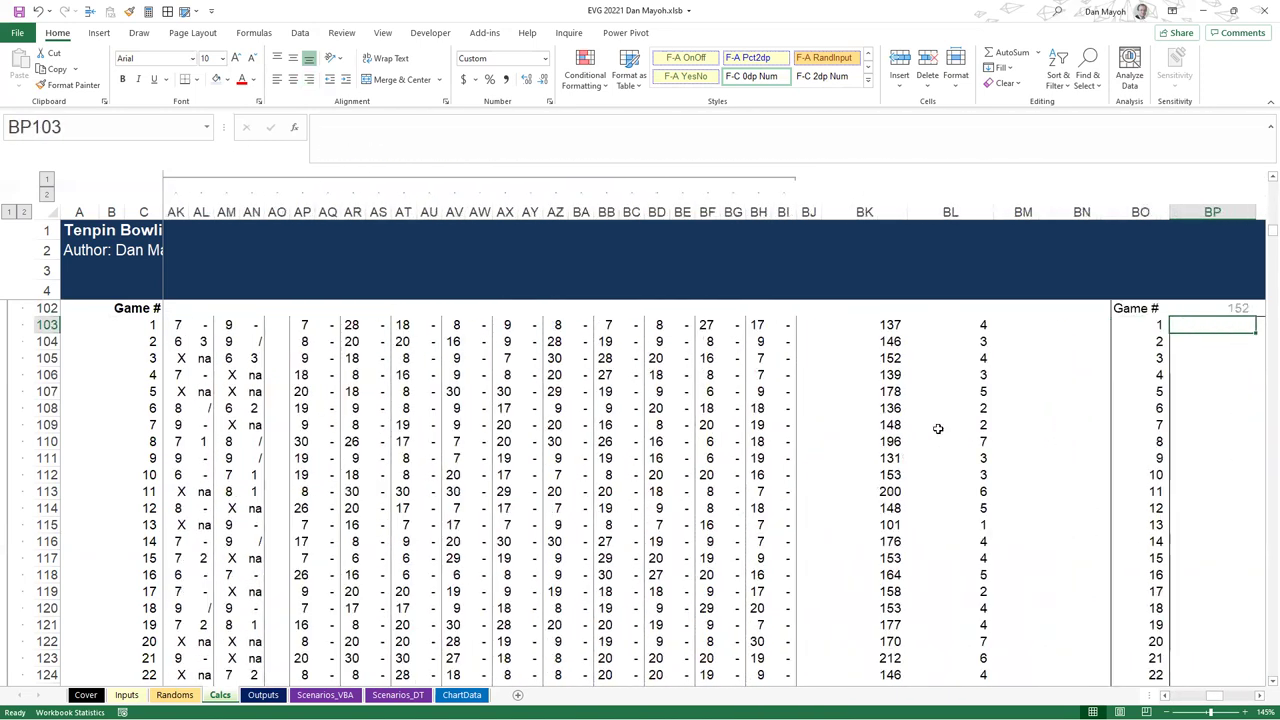
Compare the frame score formula of game 1 in AP103 with the Active Game formula in AP89
scroll(771, 449, "up", 4)
left_click(305, 527)
scroll(306, 530, "up", 3)
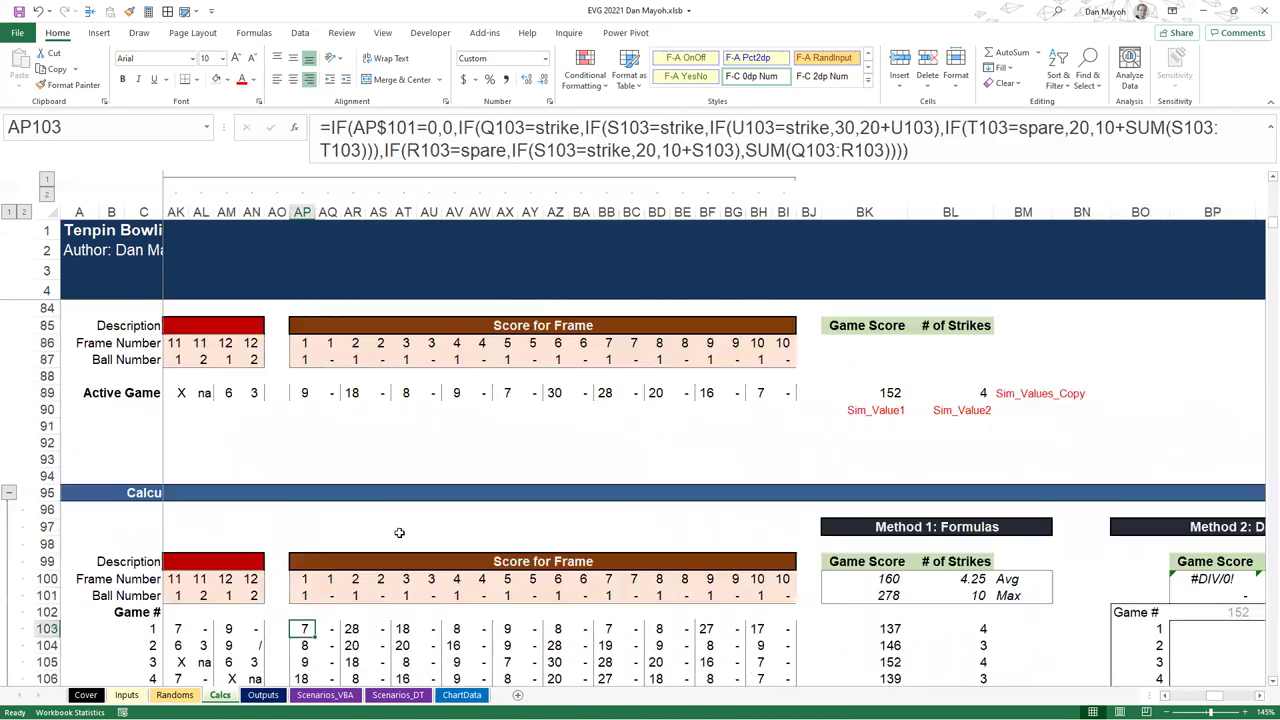
left_click(305, 443)
scroll(310, 450, "down", 2)
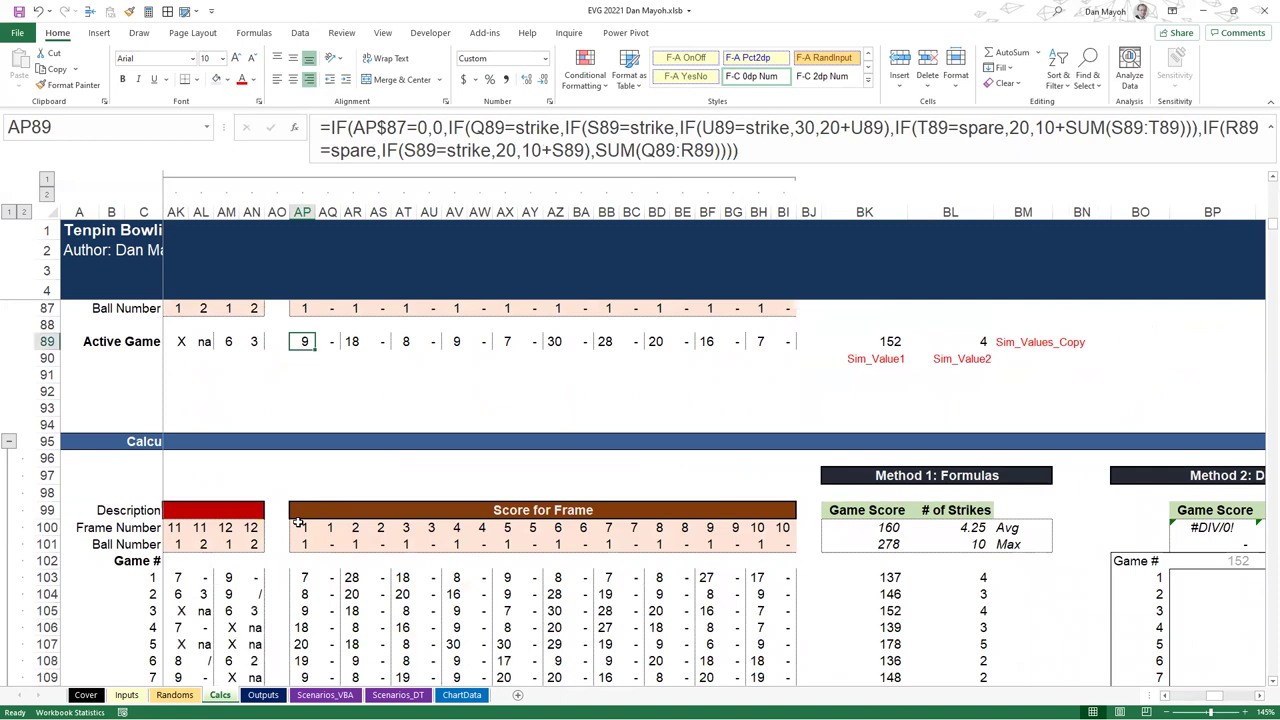
left_click(324, 577)
key("Left")
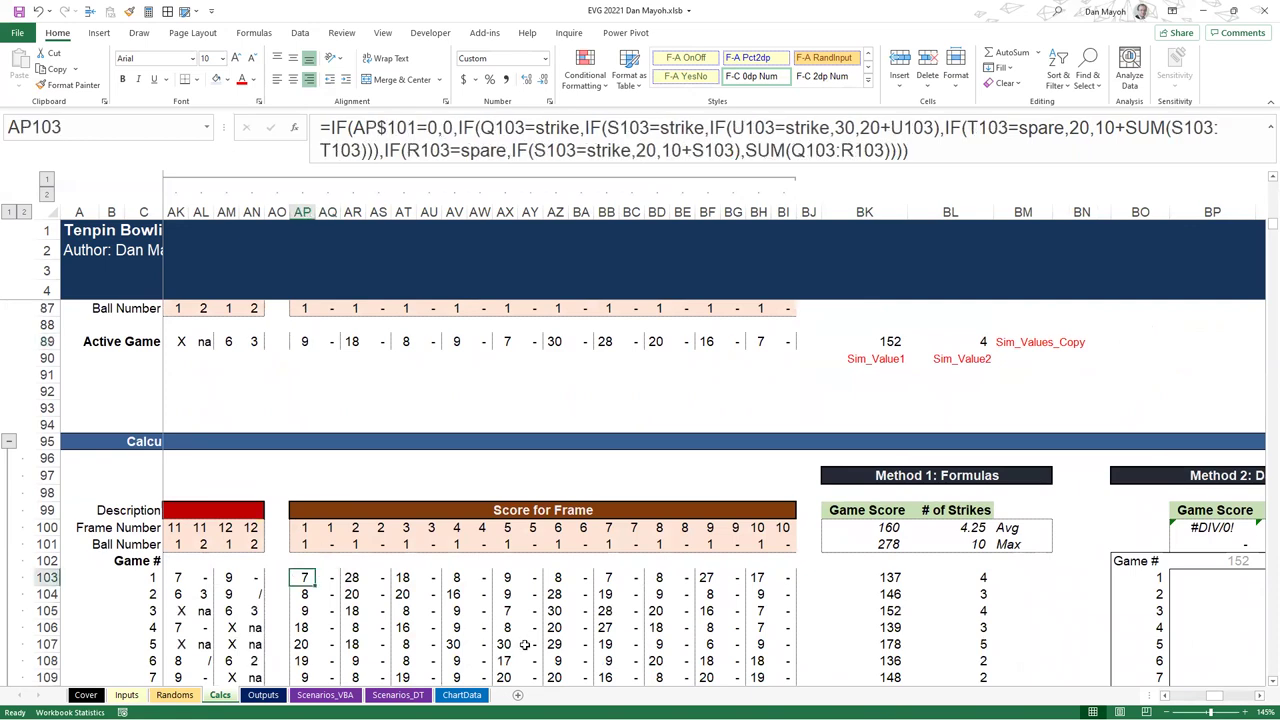
Trace row 103 from the ball results through the frame scores to the Game Score sum in BK103
key("Left")
key("Left")
key("Left")
key("Left")
key("Left")
key("Left")
key("Left")
key("Left")
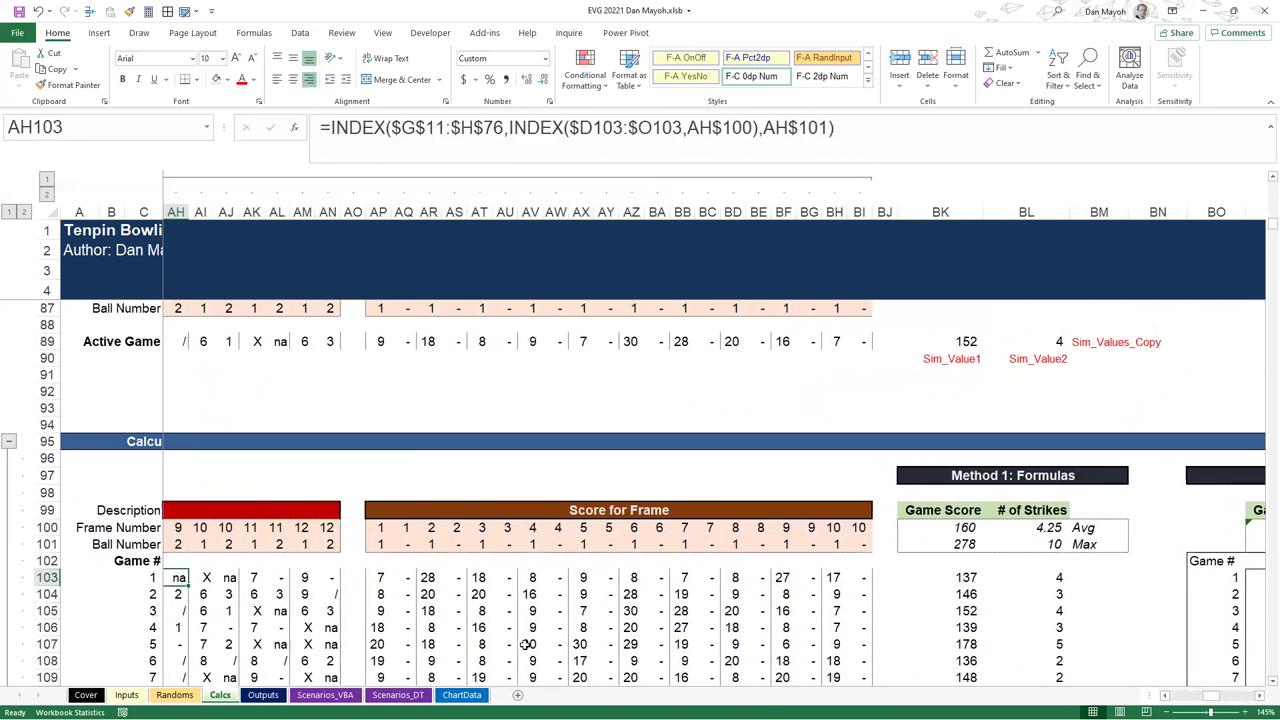
key("Right")
key("Right")
key("Right")
key("Right")
key("Right")
key("Right")
key("Right")
key("Right")
key("Right")
key("Right")
key("Right")
key("Right")
key("Right")
key("Right")
key("Right")
key("Right")
key("Right")
key("Right")
key("Right")
key("Right")
key("Right")
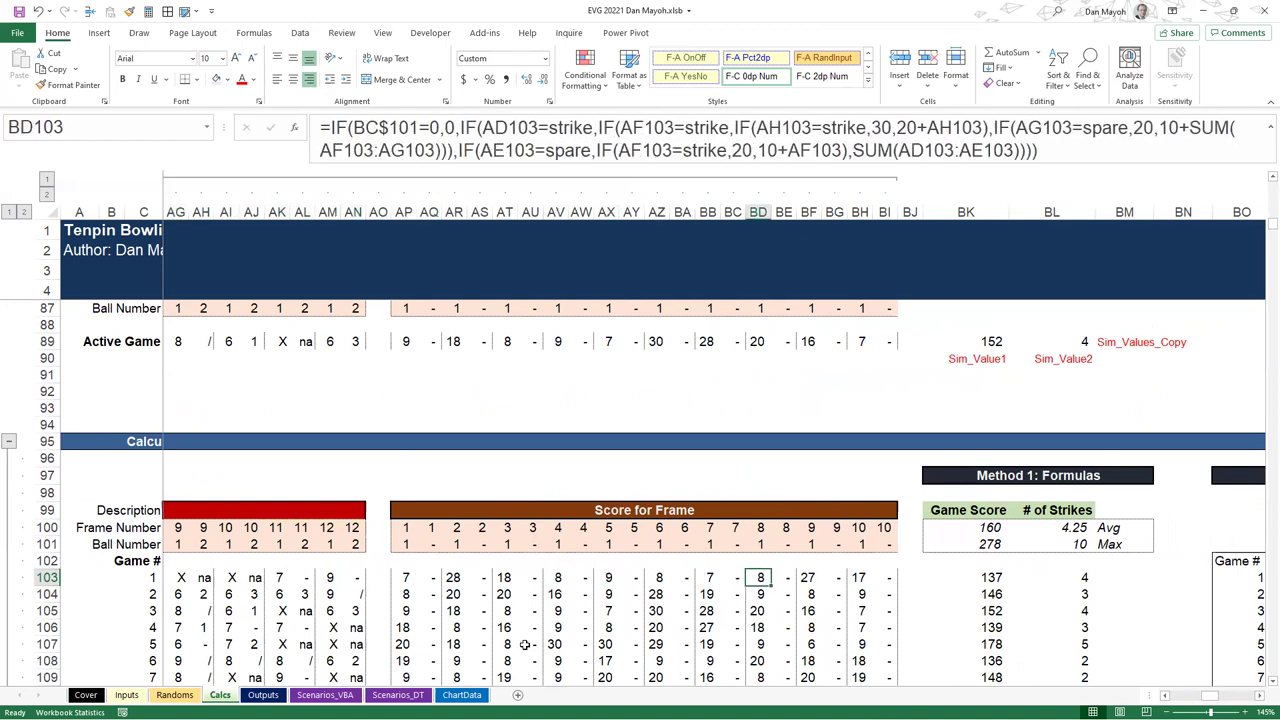
key("Right")
key("Right")
key("Right")
key("Right")
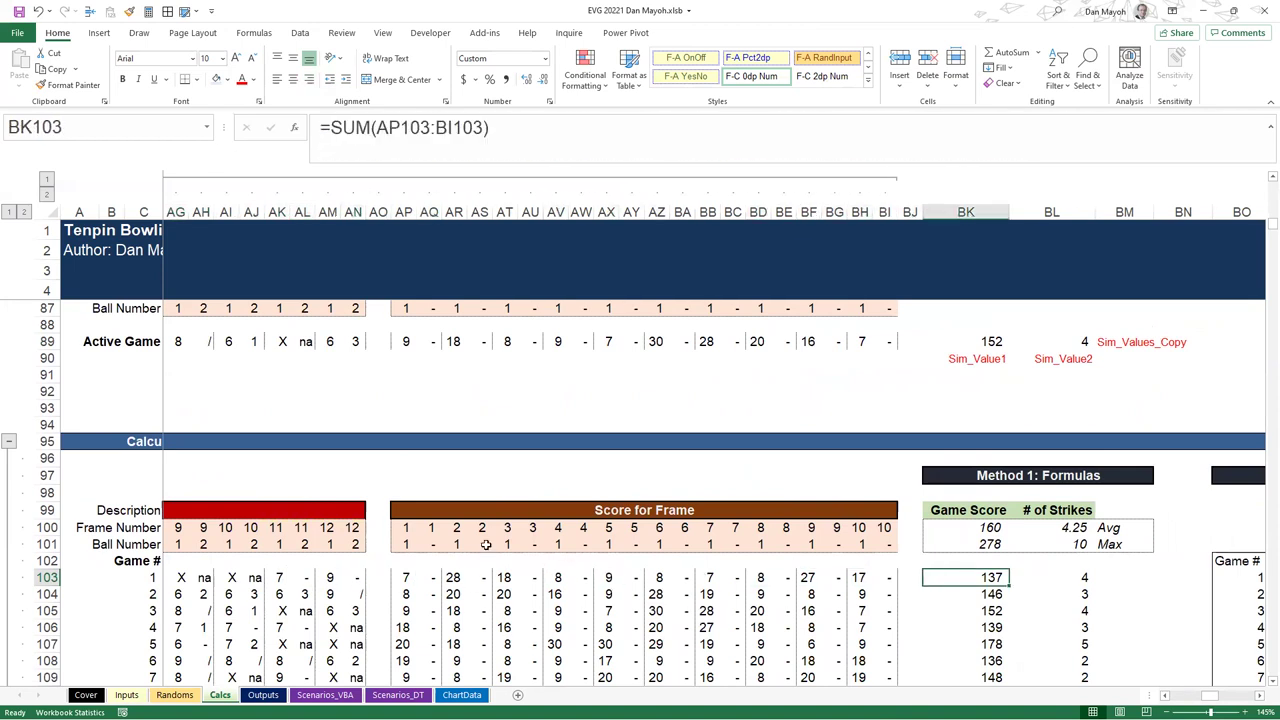
Collapse the grouped ball result and frame score columns and bring the frame outcomes beside the Method 1 results
left_click(185, 180)
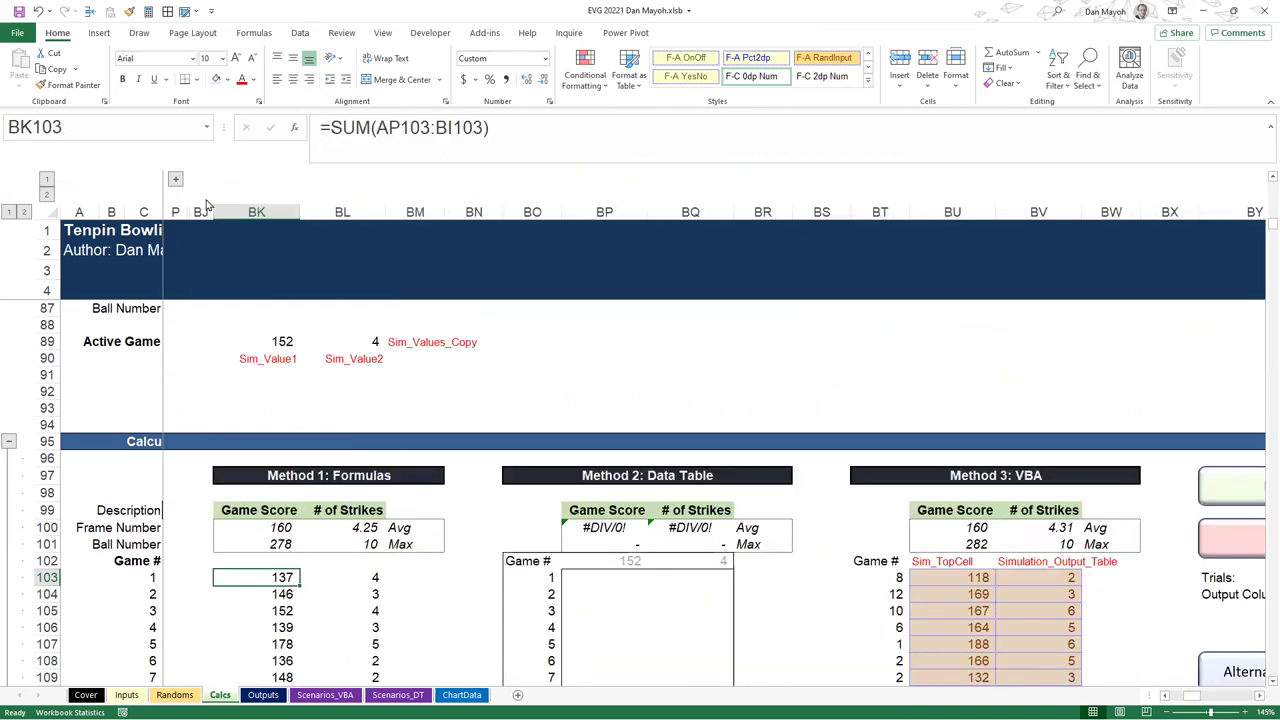
scroll(990, 600, "left", 10)
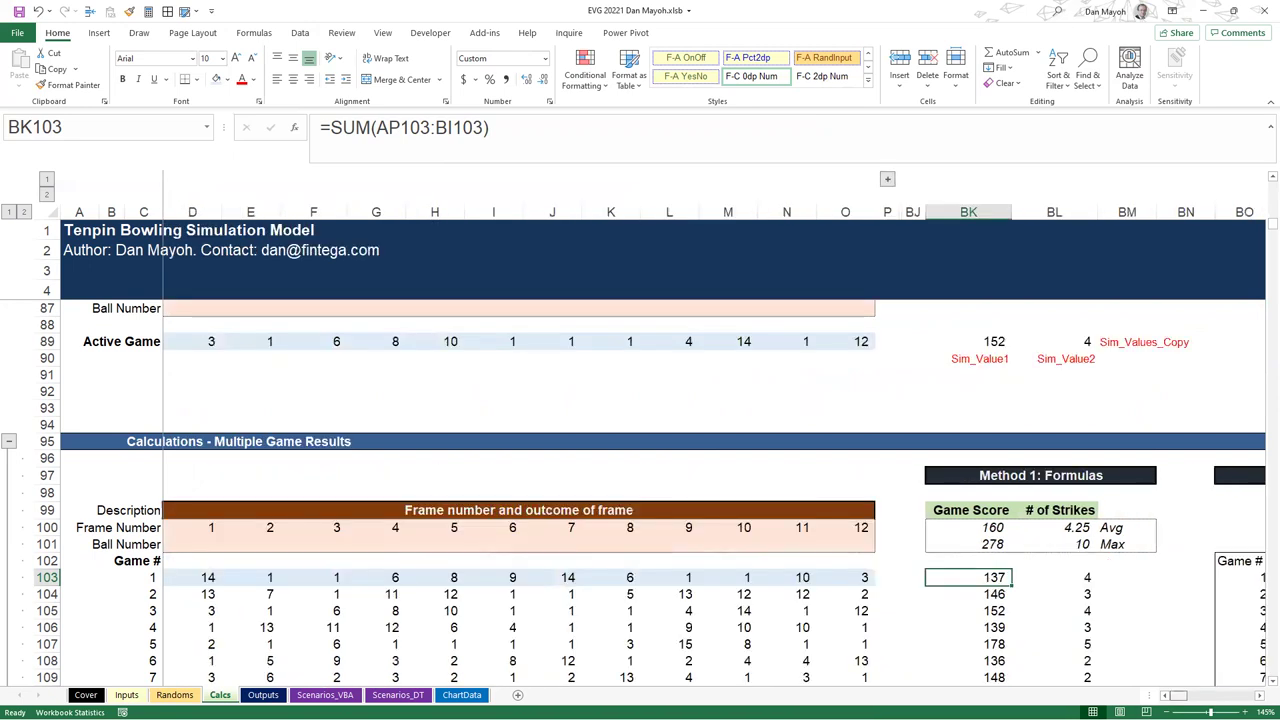
scroll(990, 580, "down", 2)
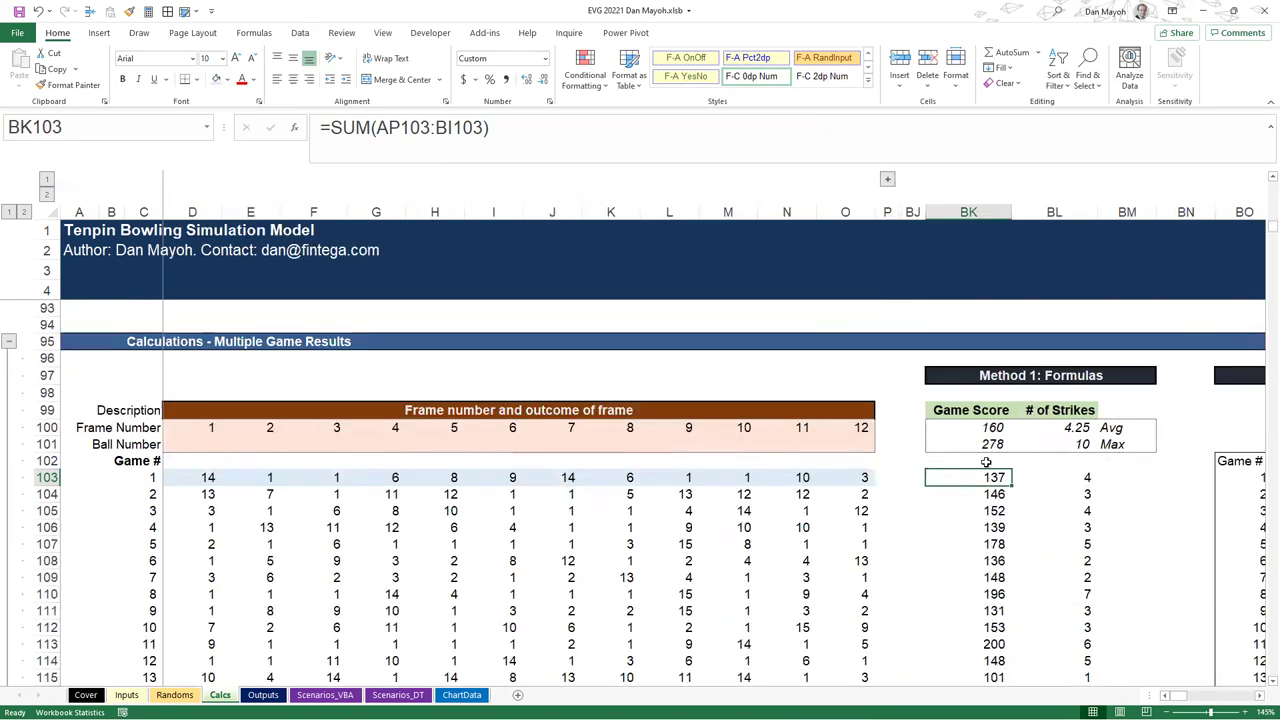
Follow the Method 1 Game Score column from its start down to the last simulated game in BK1102
left_click(995, 512)
key("ctrl+Up")
key("Down")
key("Down")
key("Down")
key("Down")
key("ctrl+Down")
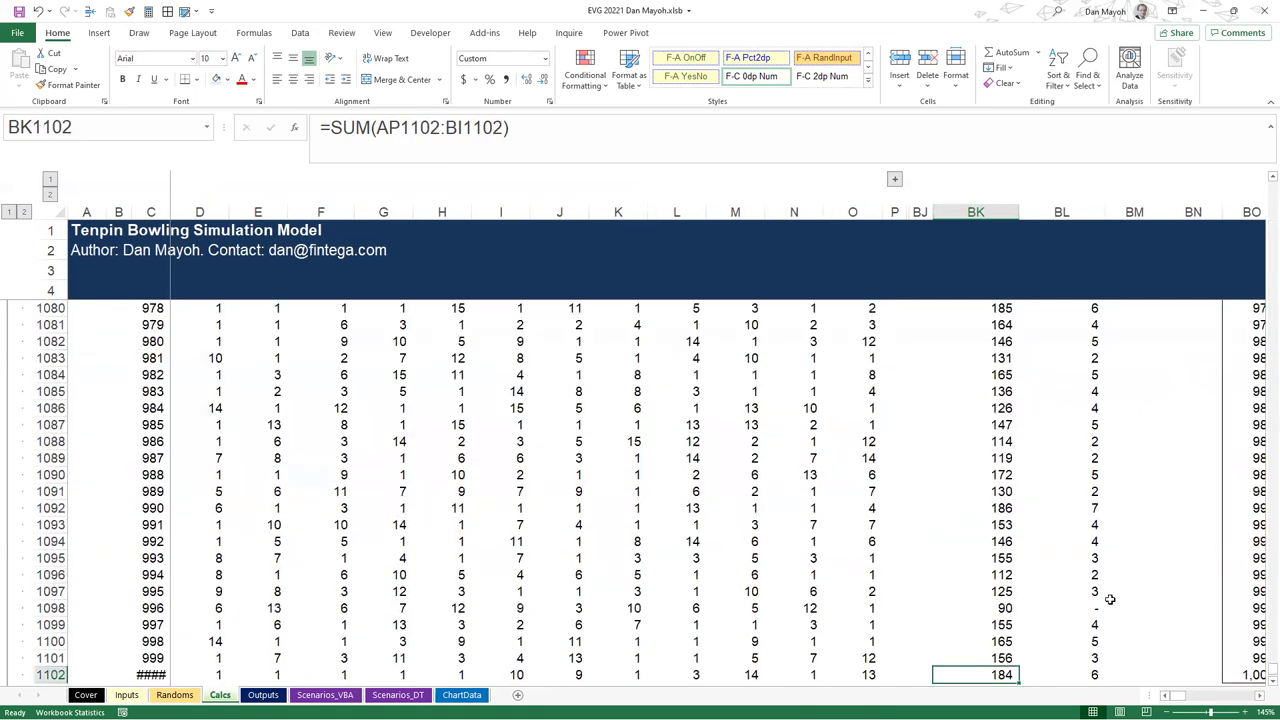
Review the frame outcome probabilities in column J of the Inputs sheet, starting at J18, and return to the Calcs sheet
left_click(127, 694)
left_click_drag(548, 290, 560, 524)
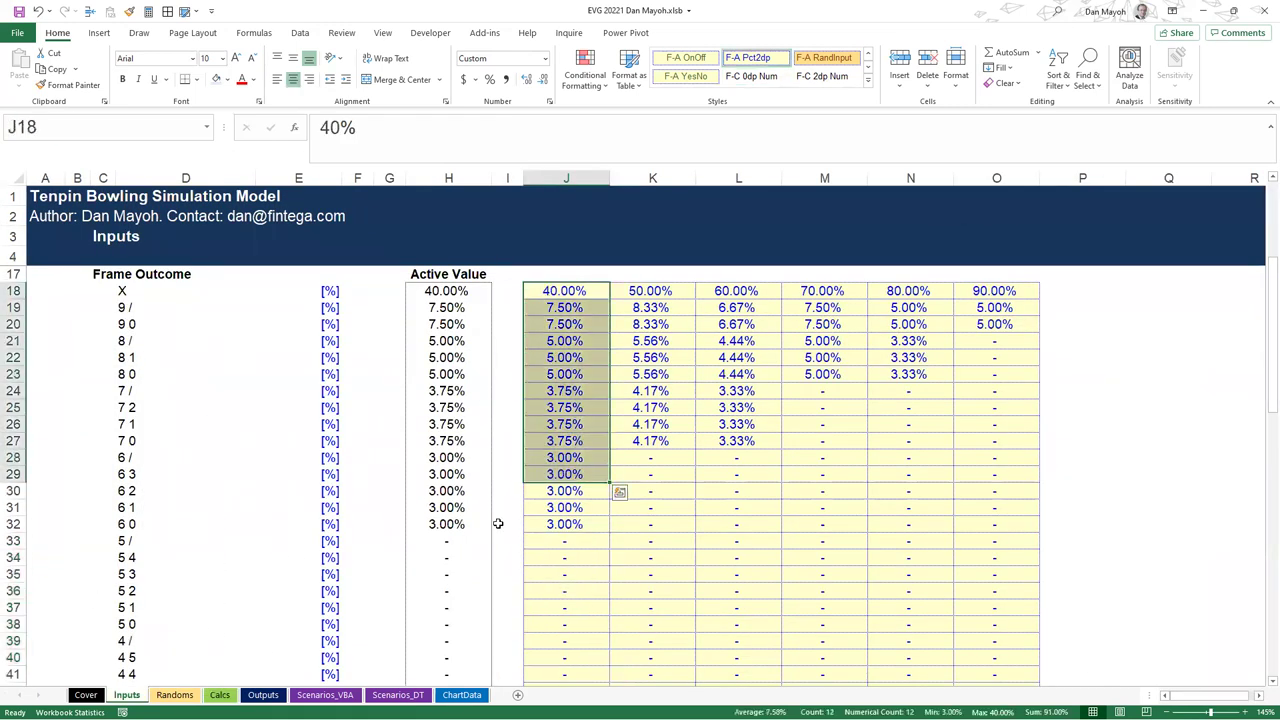
left_click(219, 694)
Examine the ranges behind the Method 1 average Game Score formula in BK100 without editing it
scroll(917, 463, "up", 5)
left_click(990, 420)
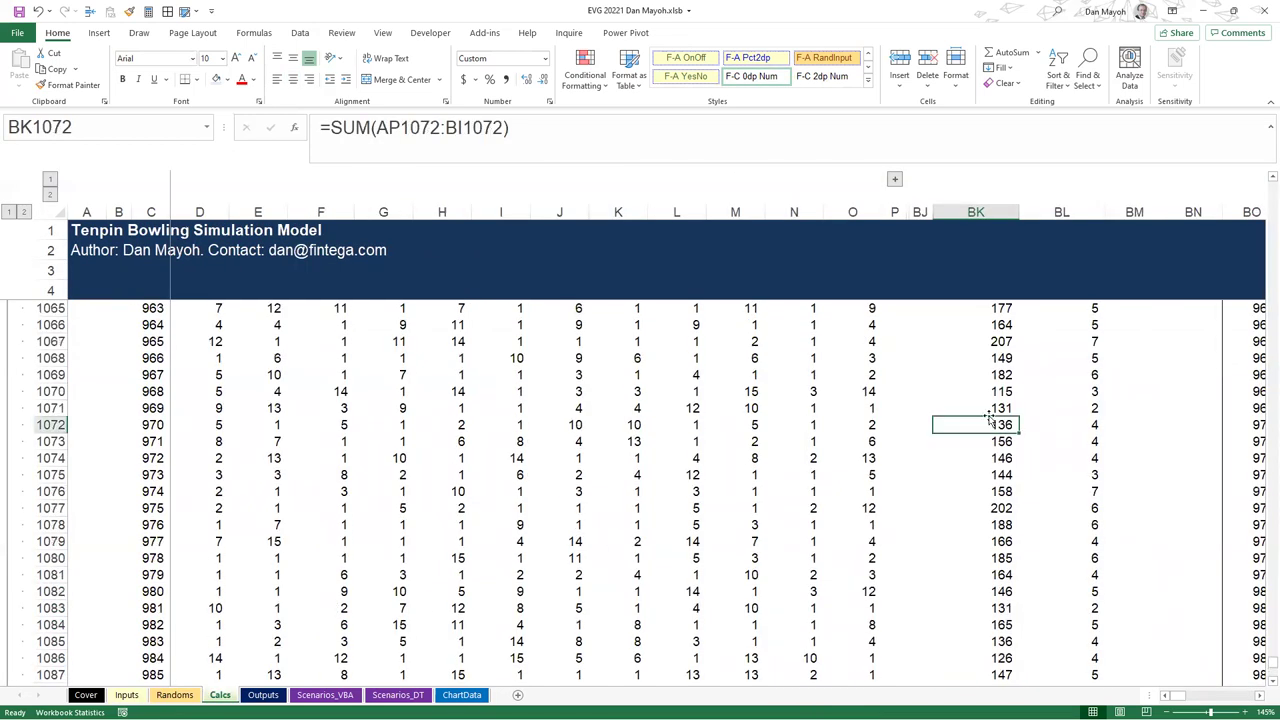
key("ctrl+Up")
key("Up")
scroll(988, 415, "up", 5)
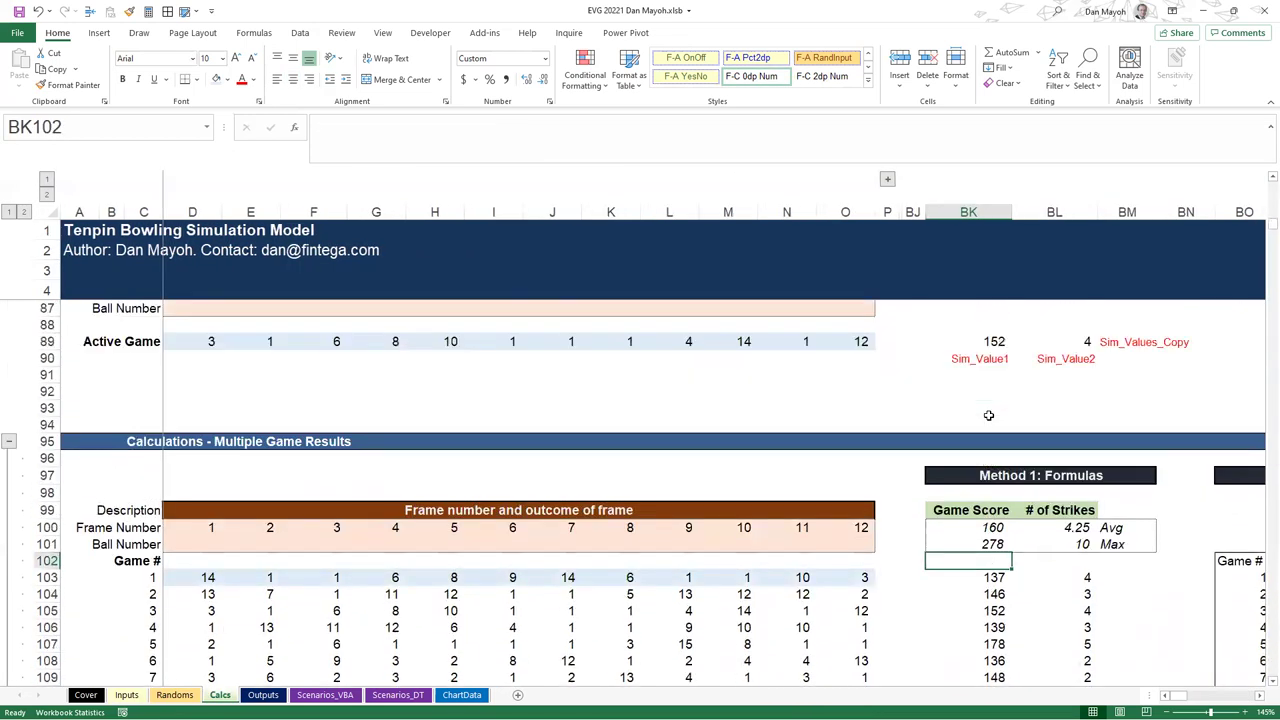
left_click(988, 528)
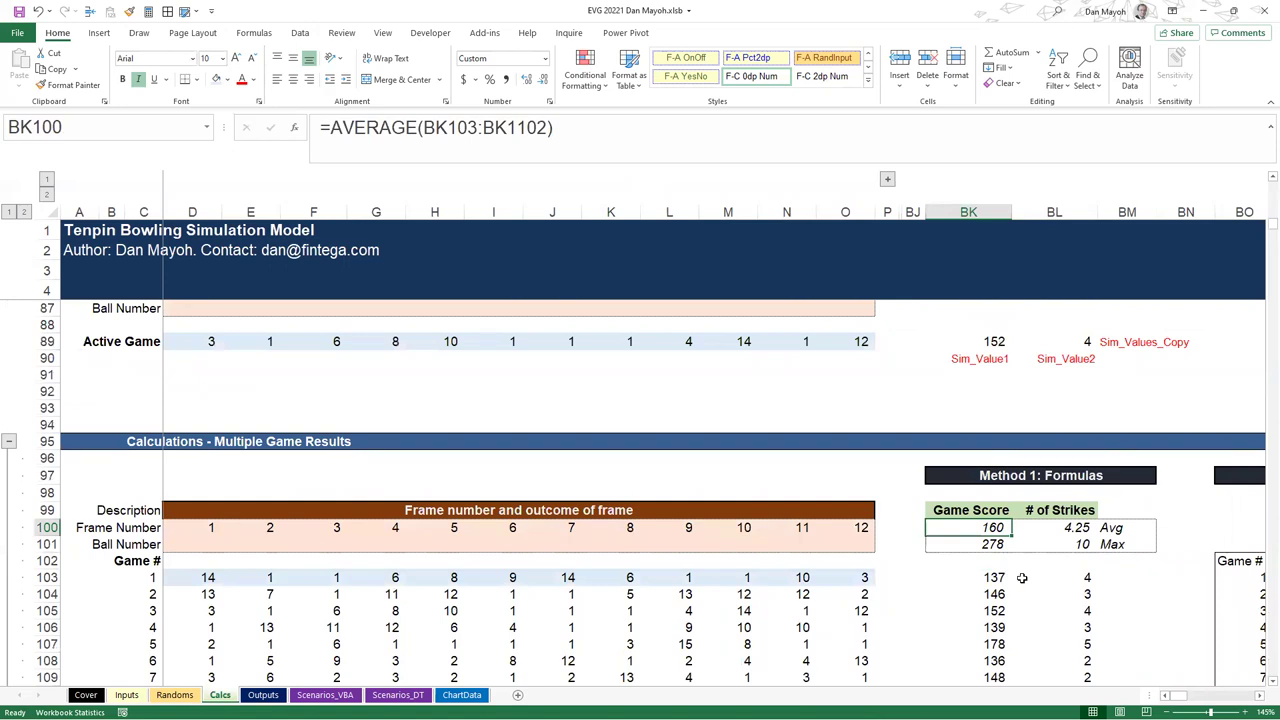
scroll(988, 460, "down", 2)
key("F2")
key("Escape")
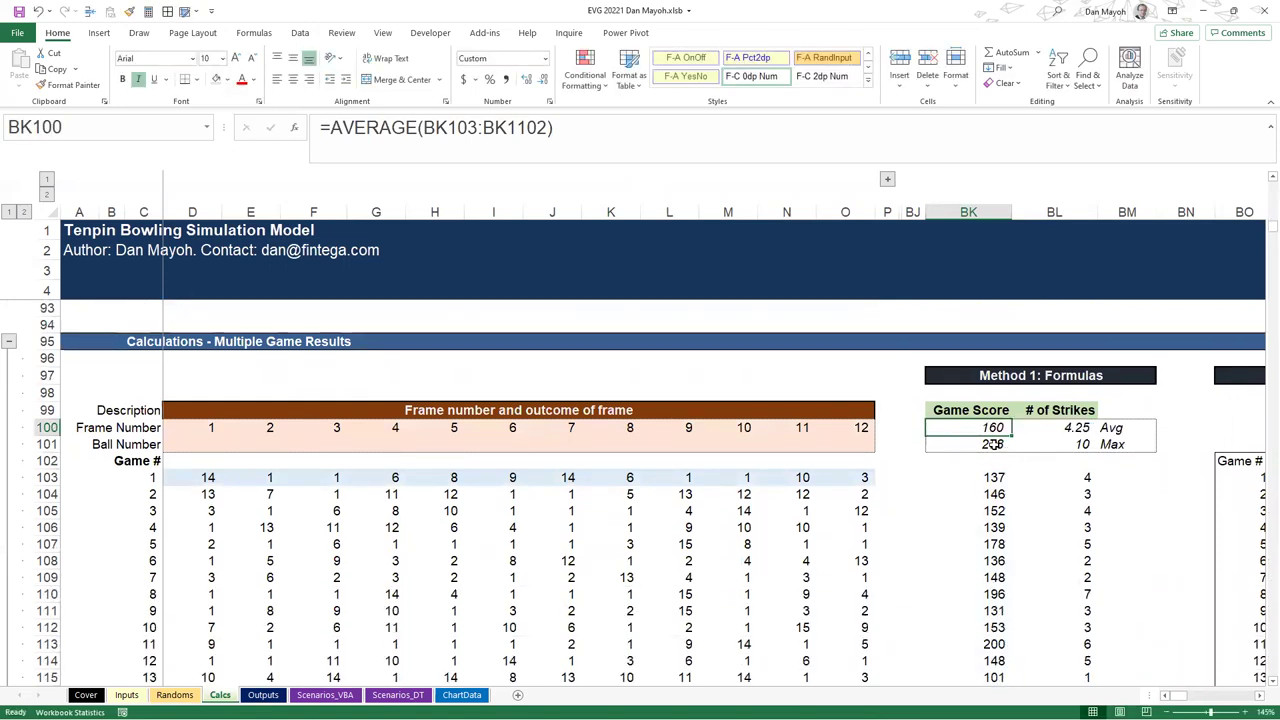
Examine the ranges behind the Method 1 maximum Game Score formula in BK101 without editing it
key("Down")
key("F2")
key("Escape")
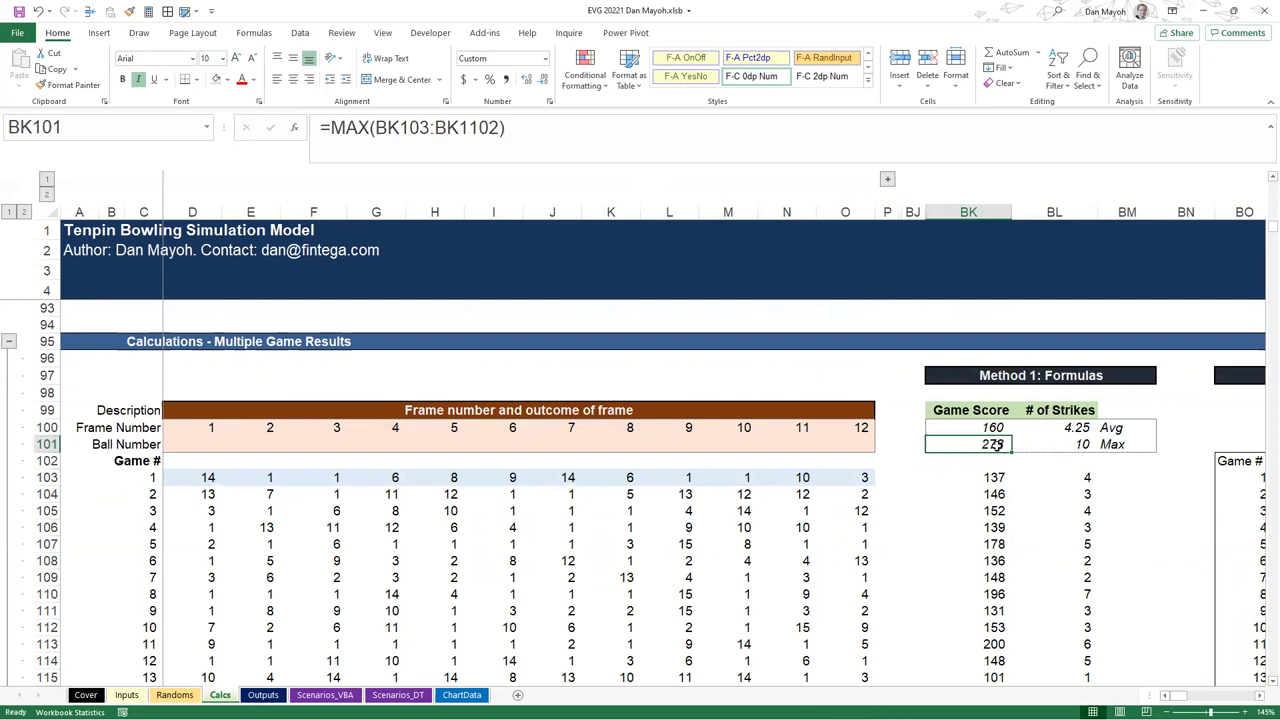
Examine the Method 1 # of Strikes formulas, from the average in BL100 to the per-game counts in BL103 and BL104
left_click(1078, 431)
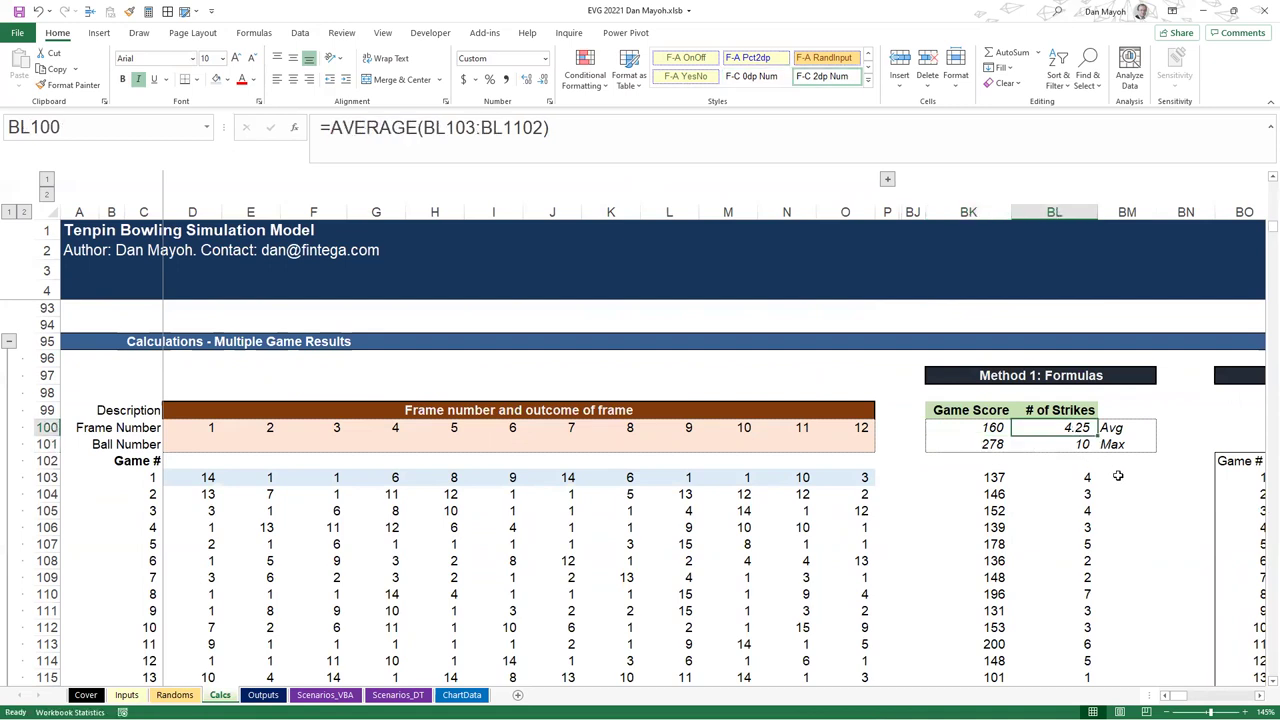
left_click(1078, 475)
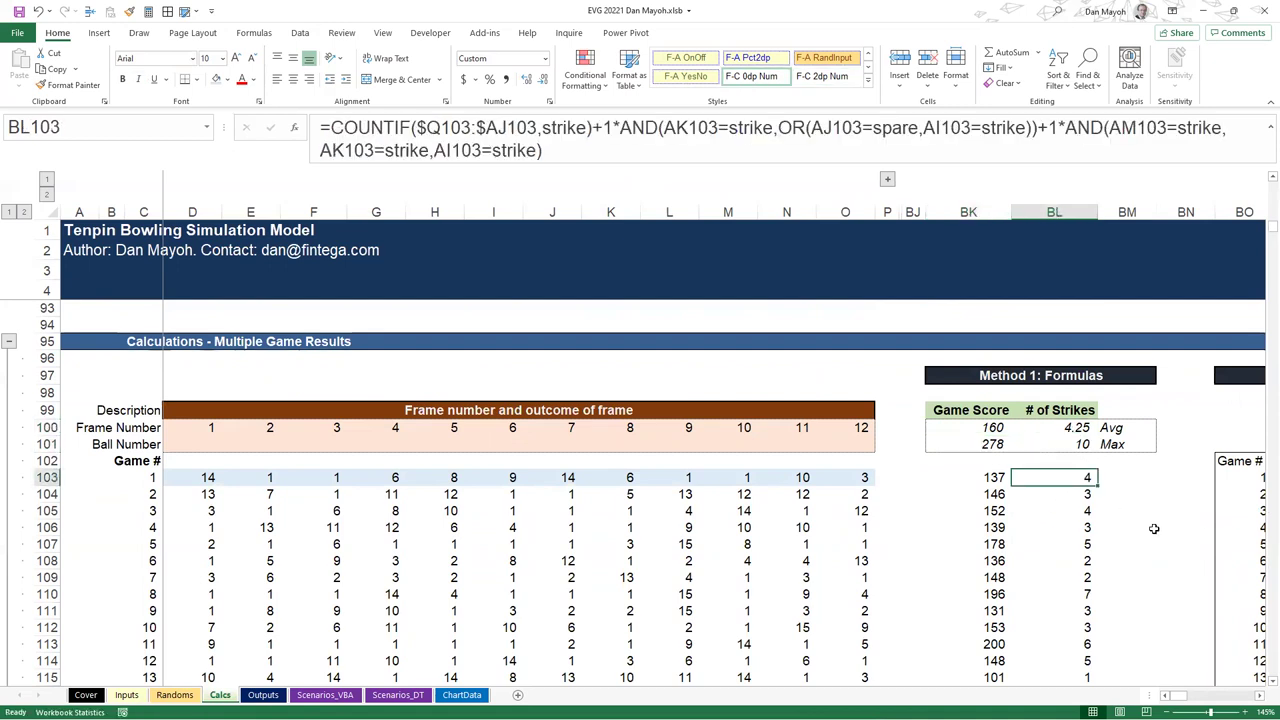
key("Up")
key("Up")
key("Down")
key("Down")
key("Up")
key("Up")
key("Up")
key("Down")
key("Down")
key("Down")
key("Down")
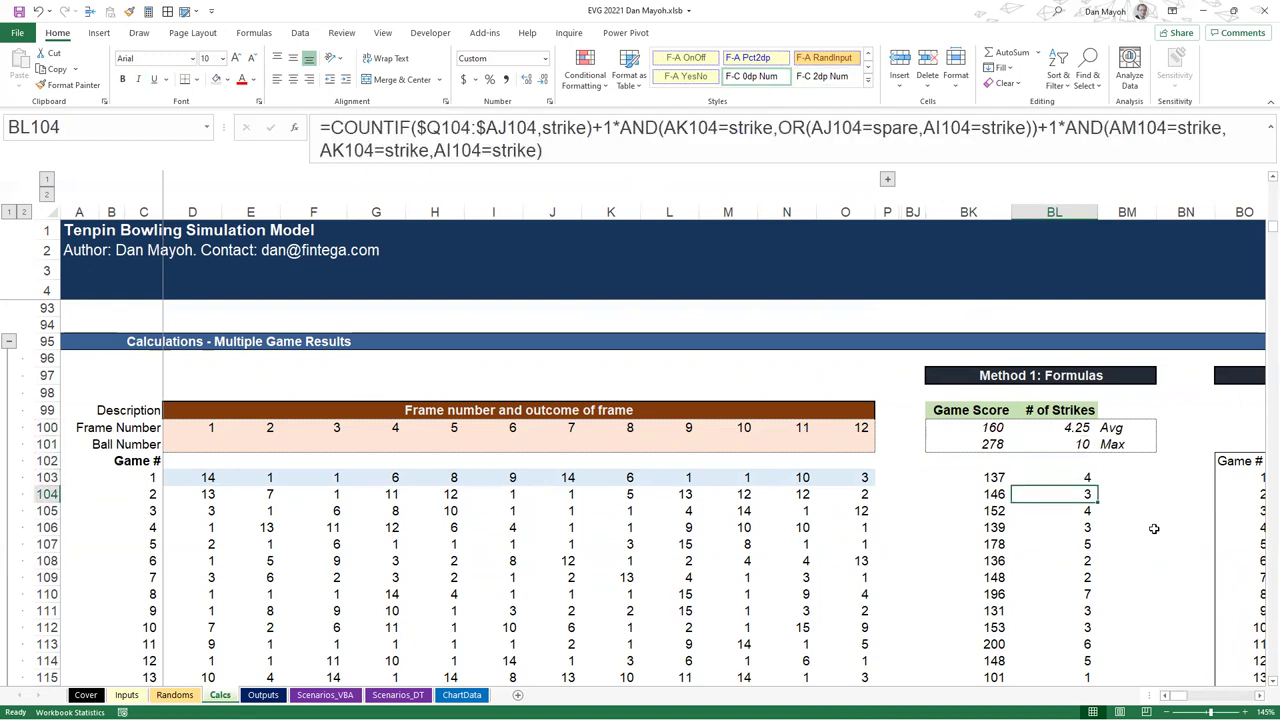
Follow the Method 1 Game Score column down to the last simulated game, then return to the Sim_Value1 label in BK90
key("Left")
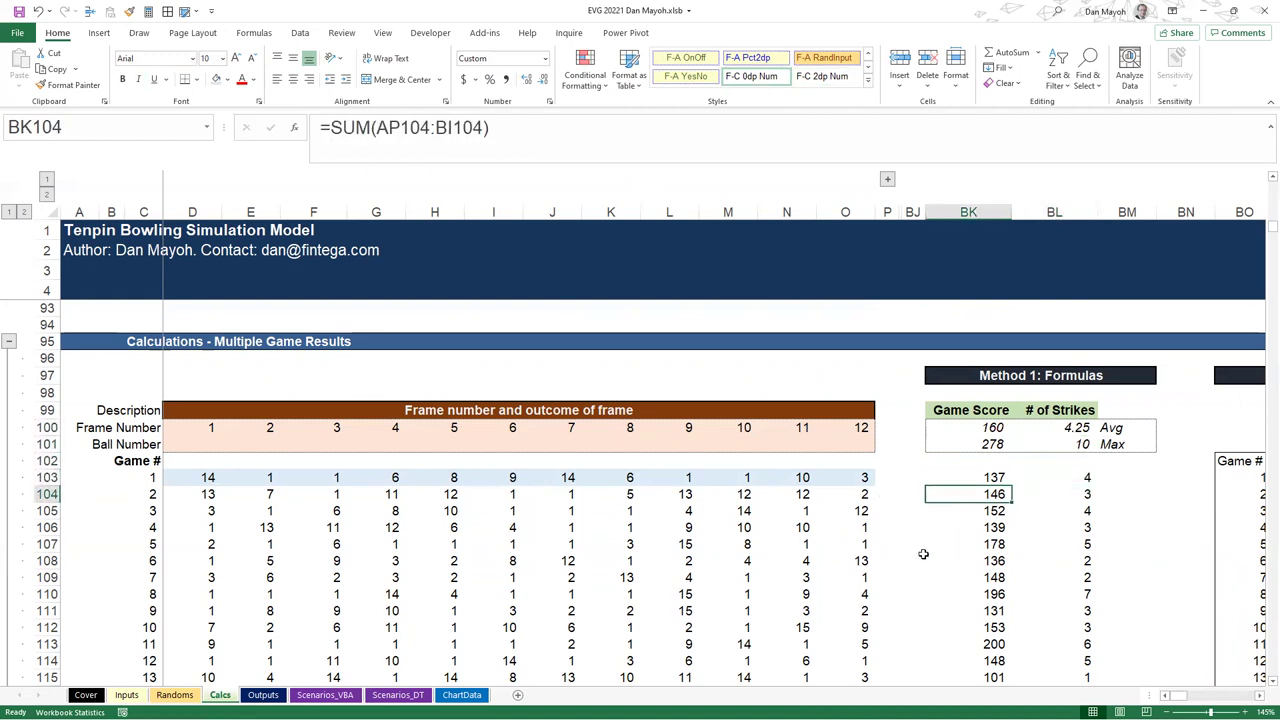
left_click(985, 544)
key("ctrl+Down")
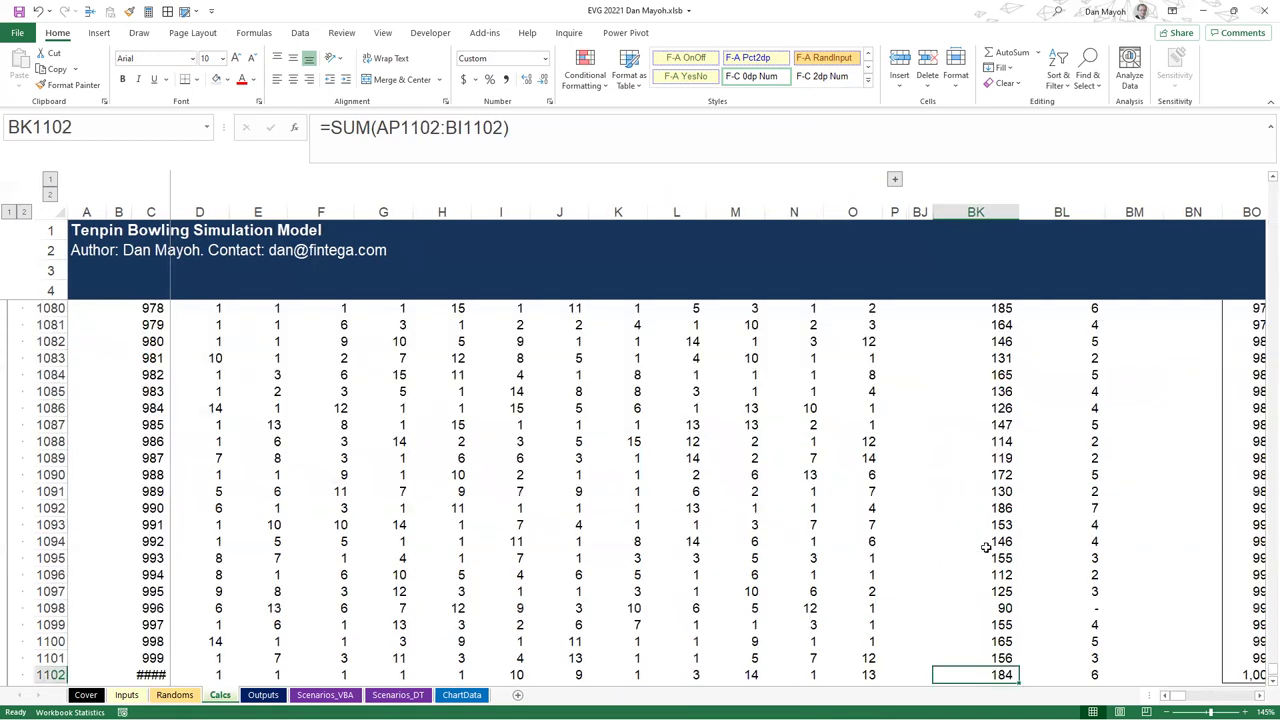
key("Left")
key("Up")
key("Right")
key("ctrl+Up")
key("ctrl+Up")
key("ctrl+Up")
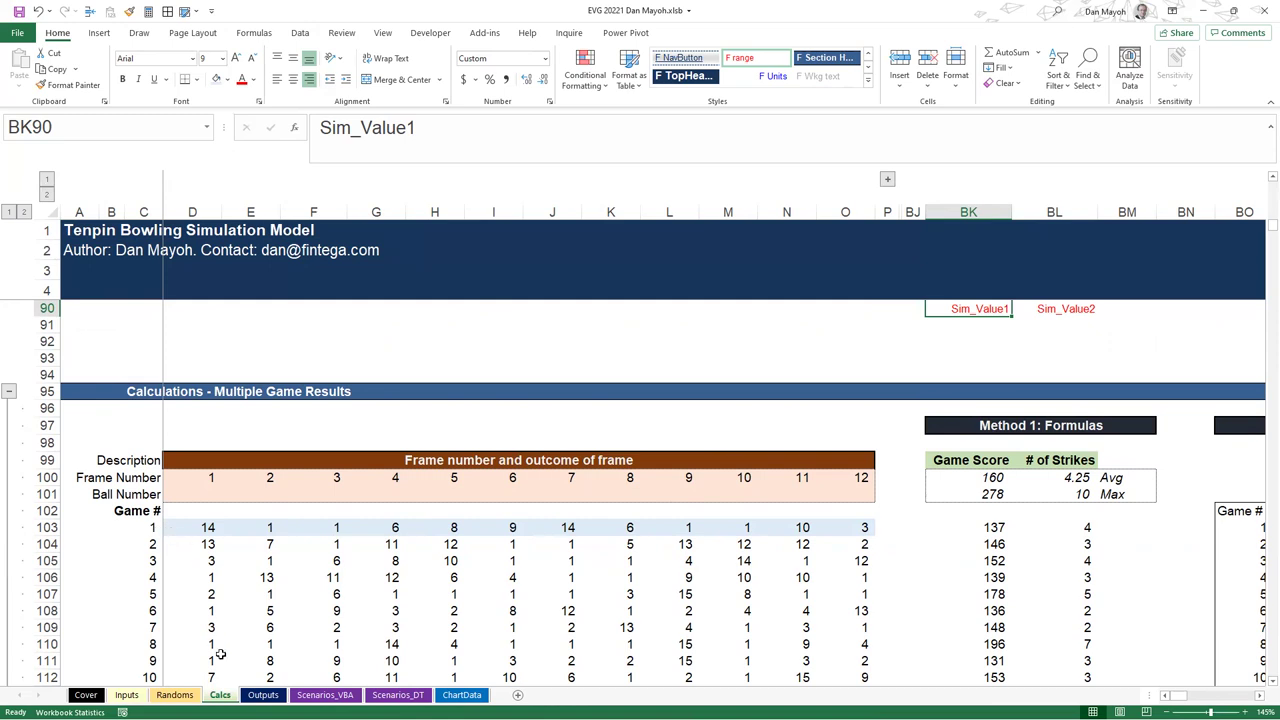
Shade the first game's Method 1 Game Score and # of Strikes cells, BK103:BL103, with a light green fill
left_click(189, 525)
left_click_drag(862, 527, 208, 527)
left_click_drag(990, 528, 1084, 526)
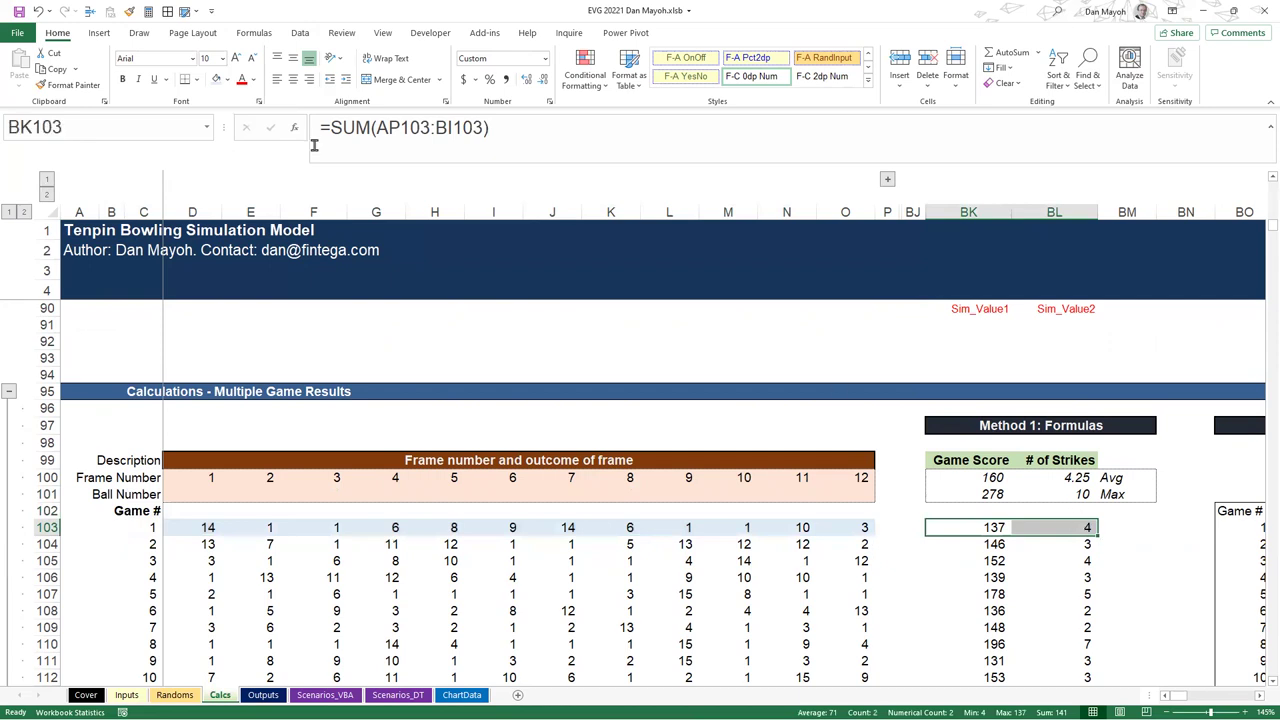
left_click(227, 80)
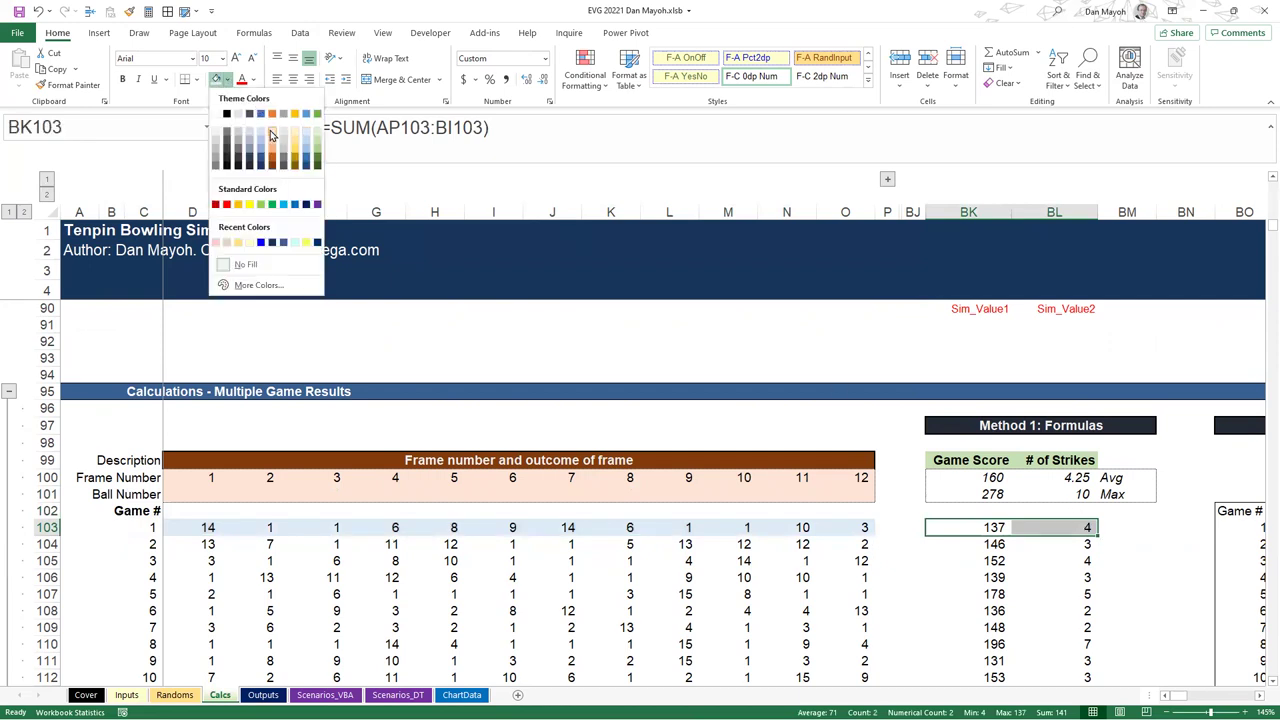
left_click(316, 142)
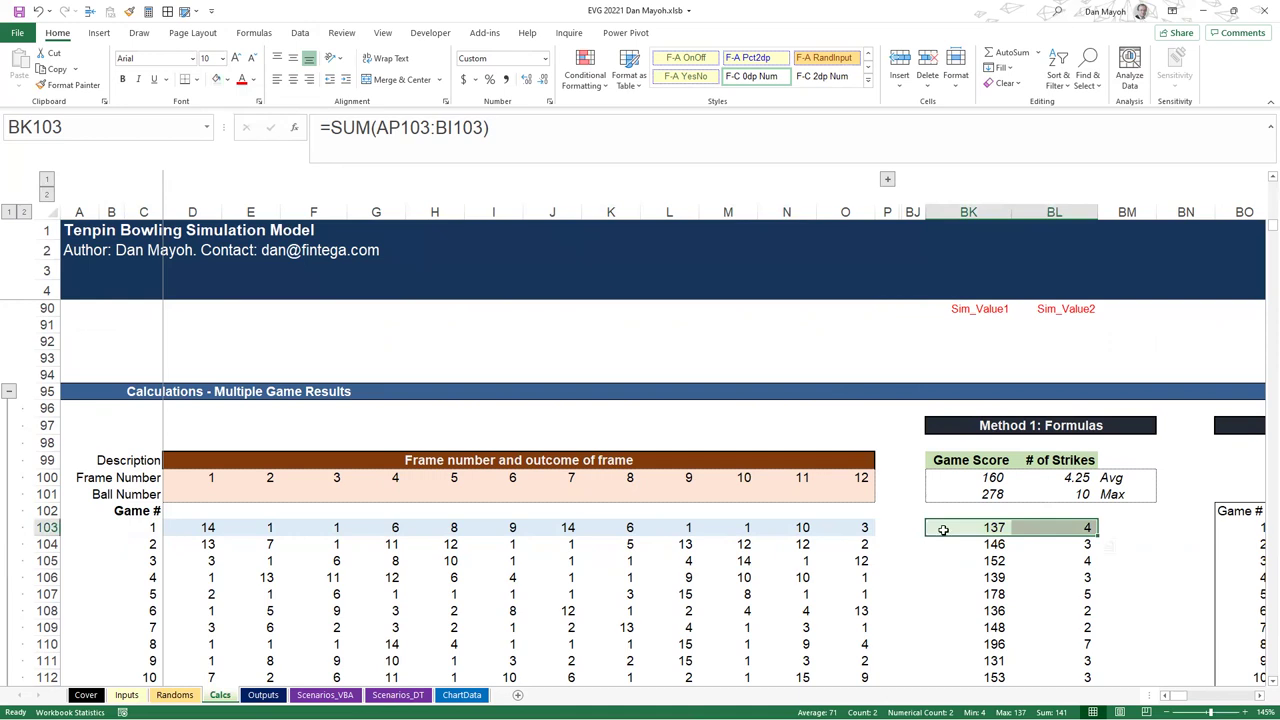
left_click(980, 544)
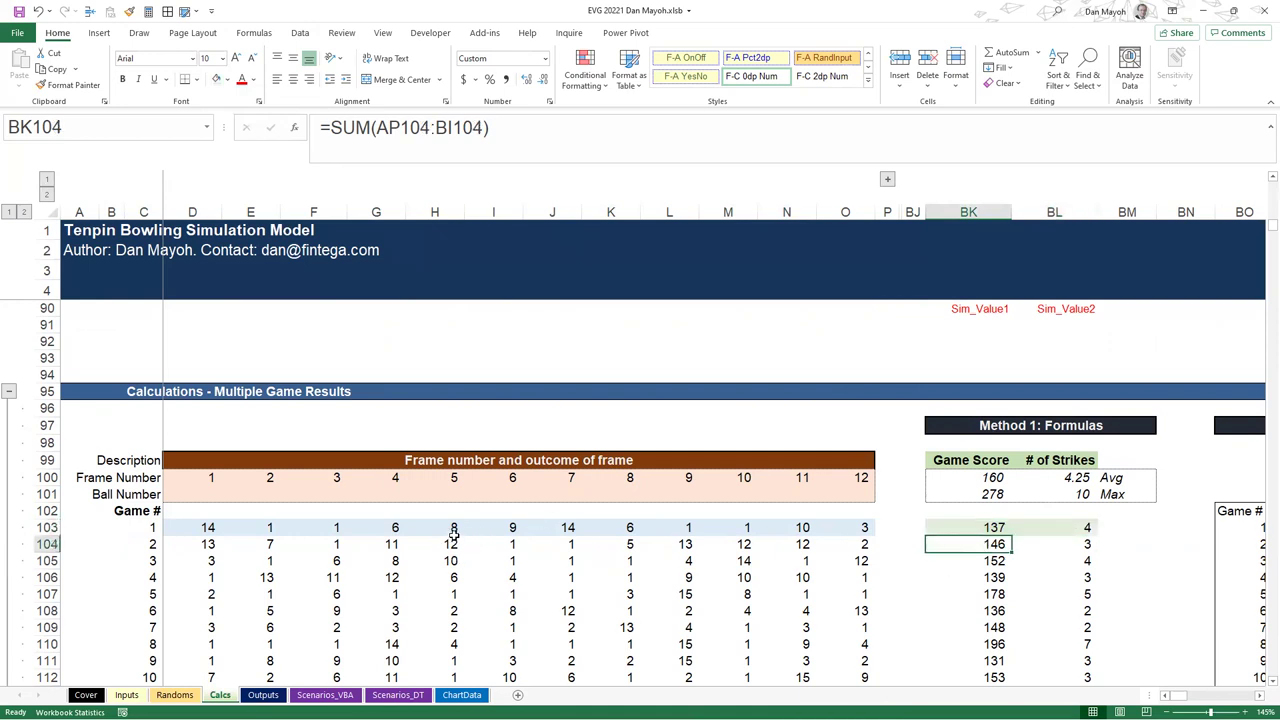
Survey row 104 from the frame outcomes across the Method 1 and Method 2 blocks to the Method 3: VBA block
scroll(336, 527, "down", 3)
scroll(336, 527, "up", 3)
left_click(848, 542)
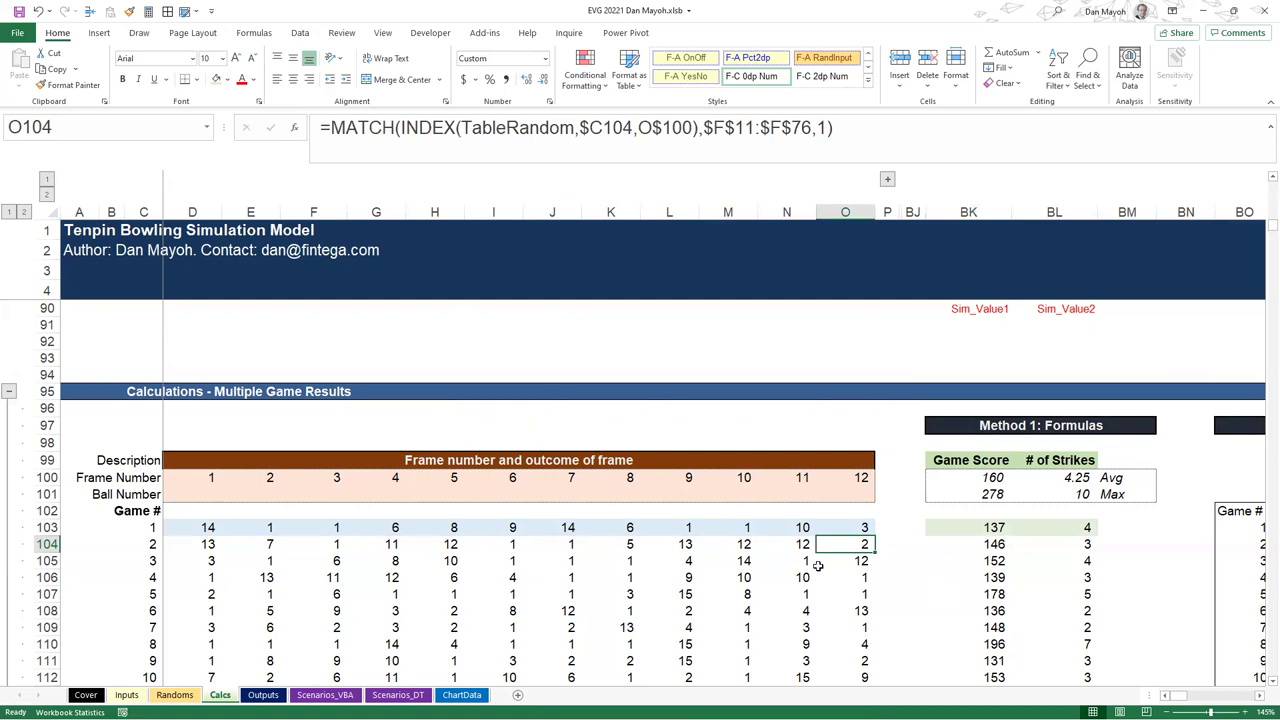
key("Right")
key("Right")
key("Right")
key("Right")
key("Right")
key("Right")
key("Right")
key("Right")
key("Right")
key("Right")
key("Right")
key("Right")
key("Right")
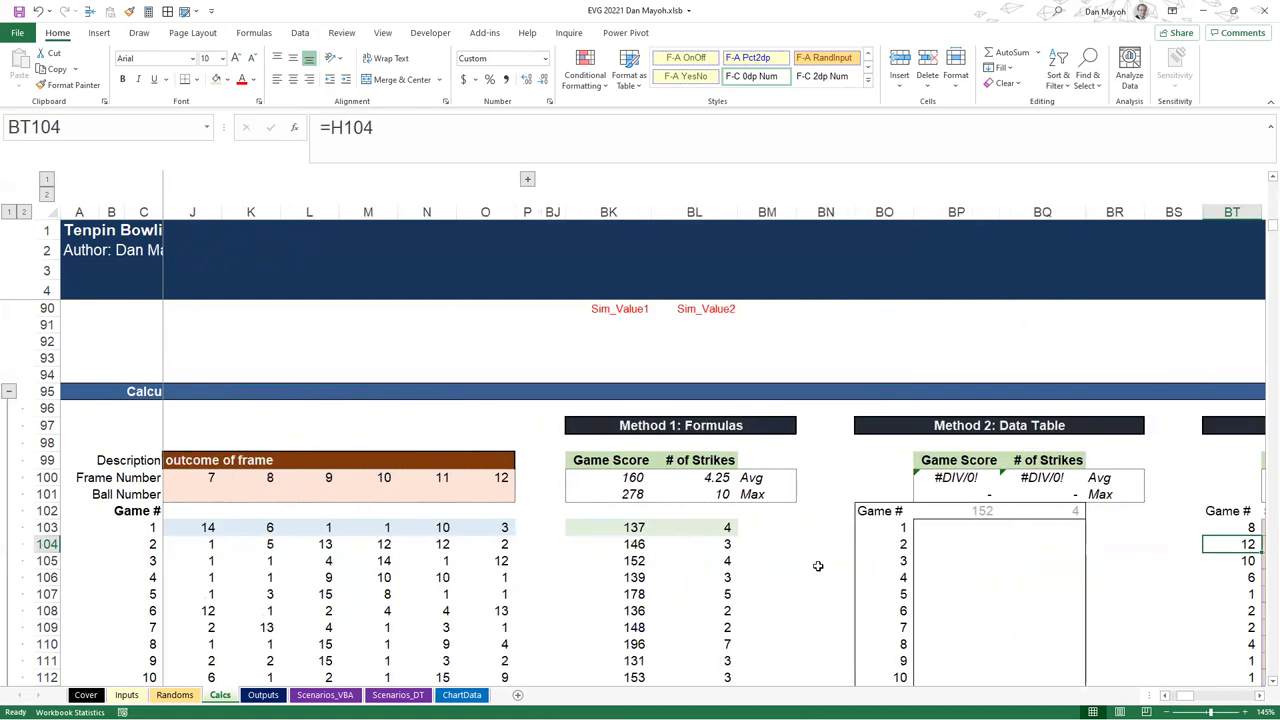
key("Right")
key("Right")
key("Right")
key("Right")
key("Left")
key("Left")
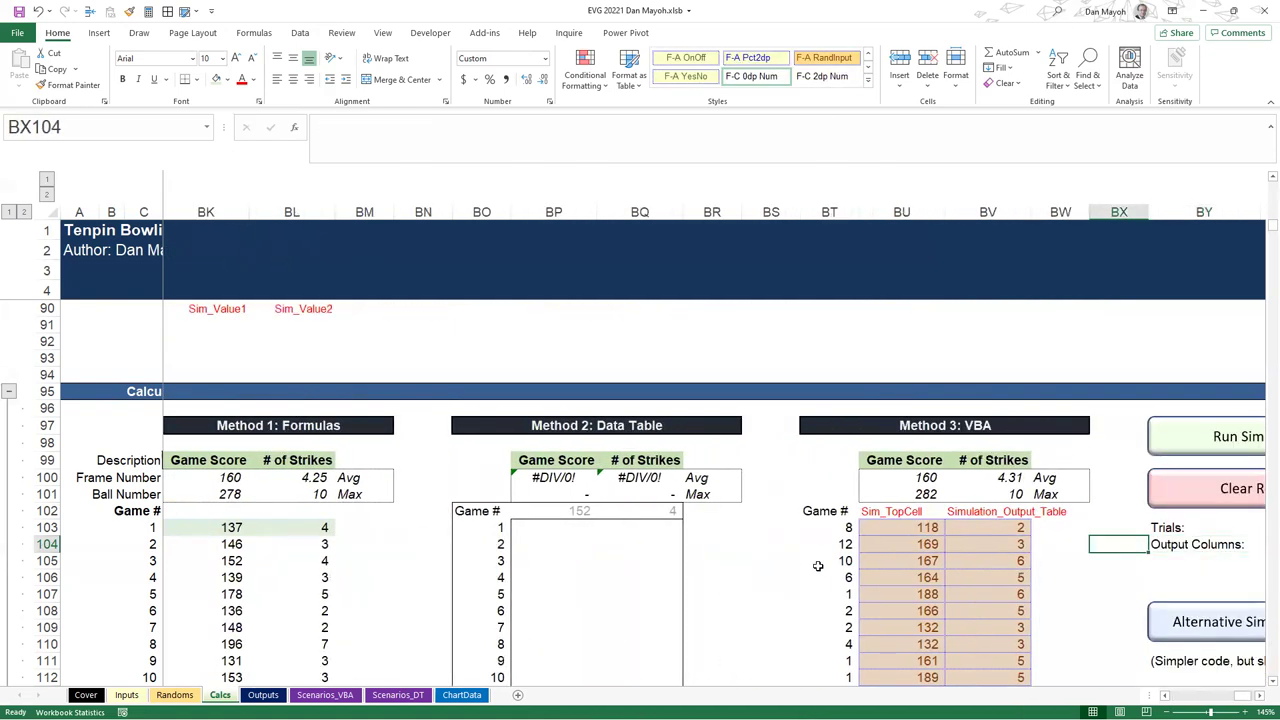
Look over the Method 2: Data Table block beside the VBA results, including its Game # heading in BO102
key("Left")
key("Left")
key("Left")
key("Left")
key("Left")
key("Left")
key("Left")
key("Left")
key("Right")
key("Right")
key("Left")
key("Right")
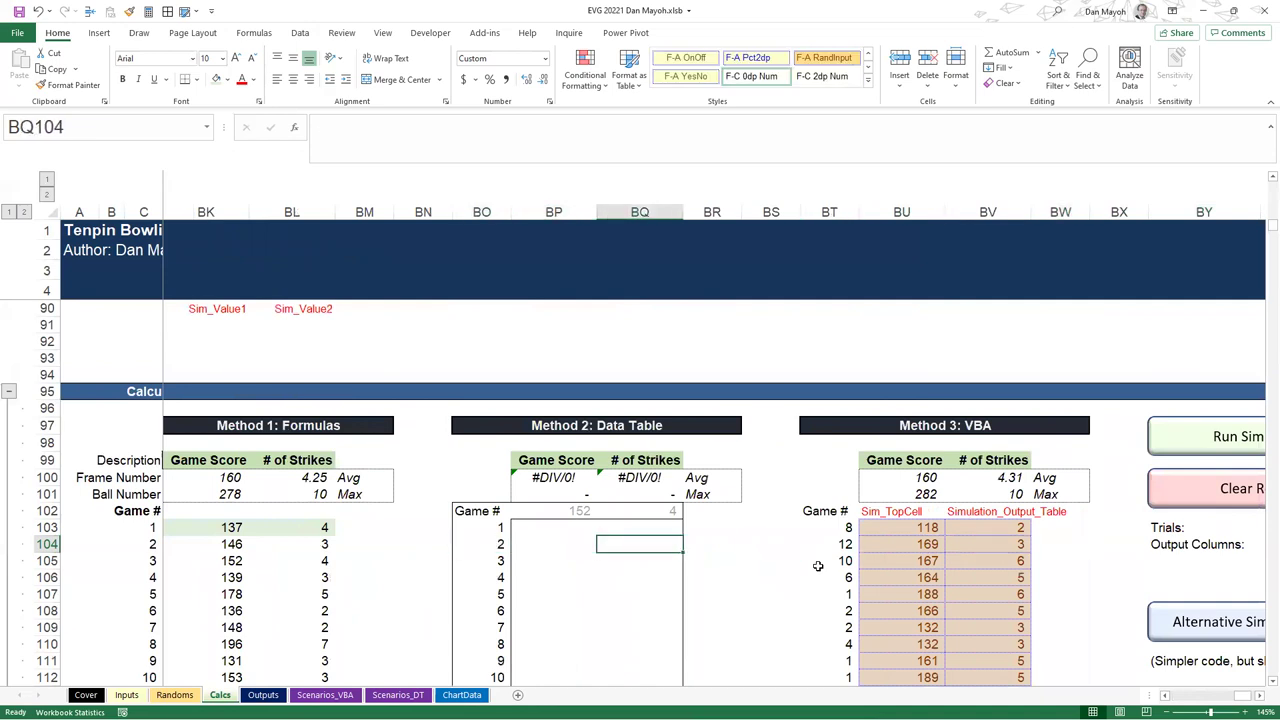
key("Right")
key("Right")
key("Right")
key("Right")
key("Right")
key("Left")
key("Left")
key("Left")
key("Left")
key("Left")
key("Left")
key("Left")
key("Left")
key("Right")
key("Right")
key("Left")
key("Left")
key("Up")
key("Up")
key("Right")
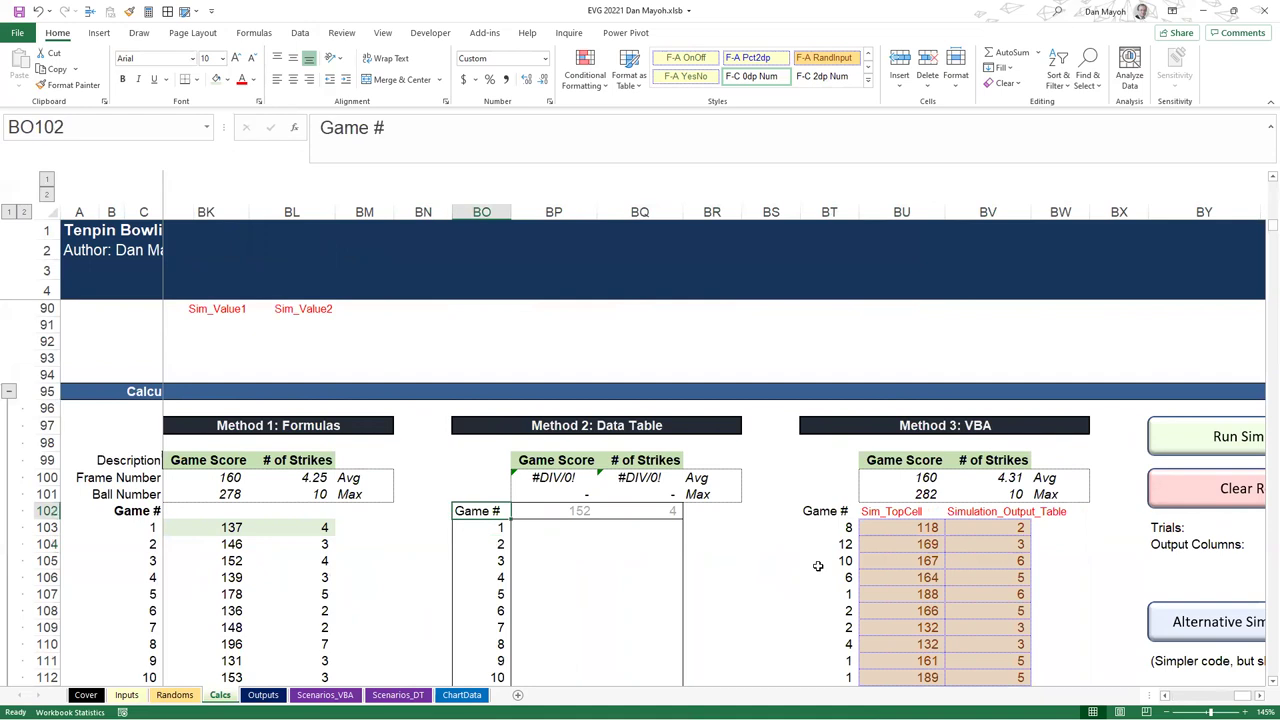
Trace row 103 from the Method 2 block back to the first frame outcome formula in D103
key("Down")
key("Right")
key("Left")
key("Left")
key("Left")
key("Left")
key("Left")
key("Left")
key("Left")
key("Left")
key("Left")
key("Left")
key("Left")
key("Left")
key("Left")
key("Left")
key("Left")
key("Left")
key("Left")
key("Left")
key("Left")
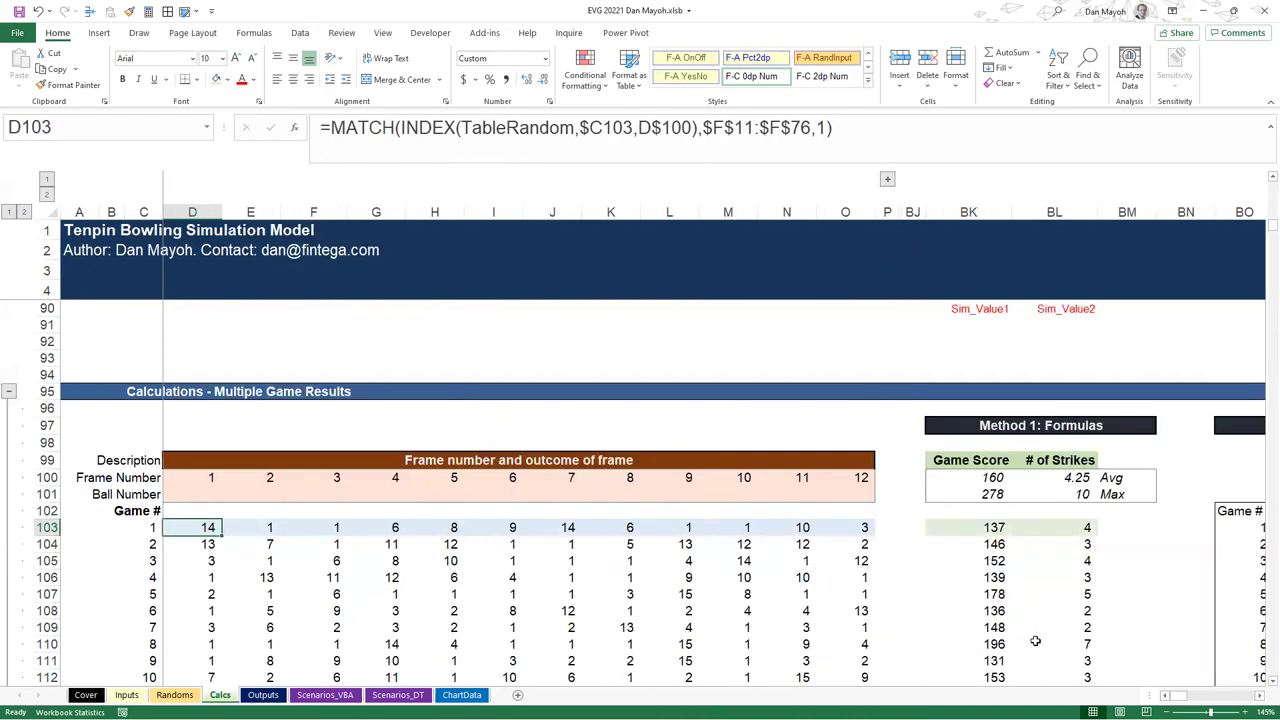
Compare the Multiple Game Results rows with the Single Game Result block above, and return to the Method 2 game number in BO103
left_click(1236, 525)
scroll(797, 589, "up", 4)
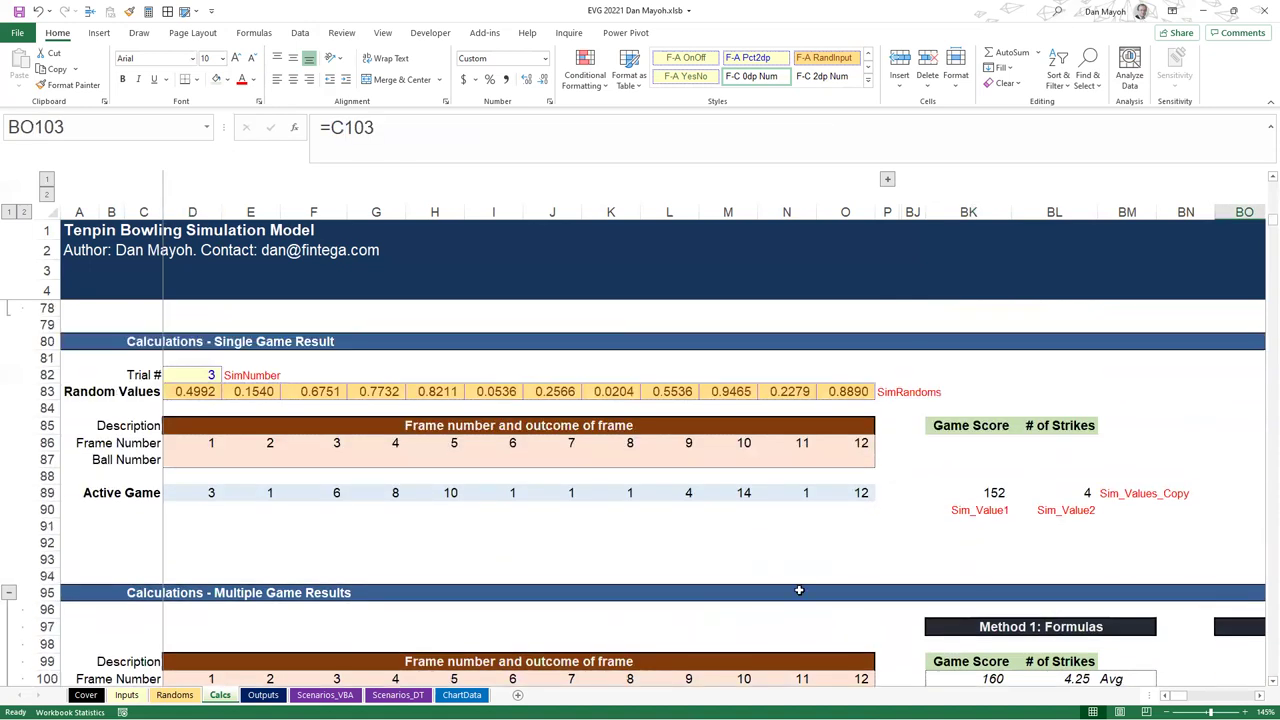
scroll(314, 529, "down", 3)
left_click_drag(145, 610, 1060, 644)
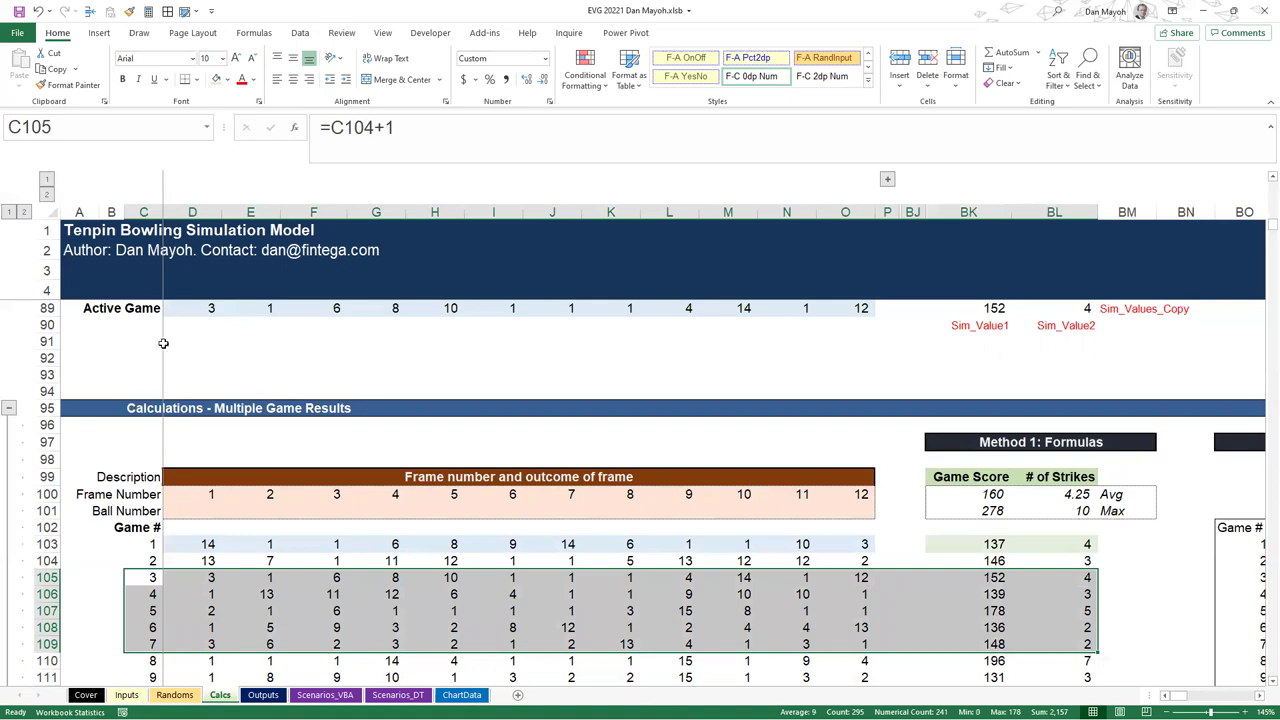
scroll(845, 653, "up", 5)
left_click_drag(101, 430, 860, 604)
scroll(1150, 627, "down", 4)
left_click(1221, 603)
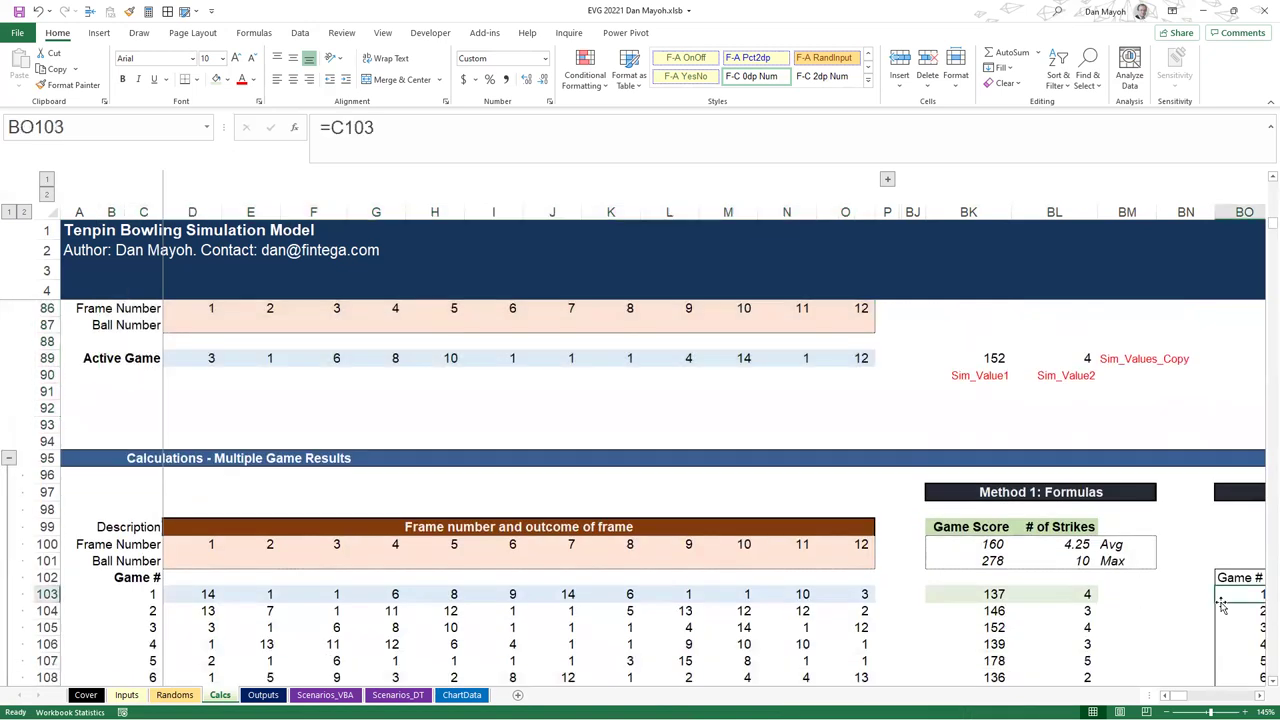
Review the Method 2 result columns in row 103 and the Game # column down to BO1102, returning to BO102
key("Right")
key("Right")
key("Right")
key("Right")
key("Left")
key("Left")
key("Left")
key("Left")
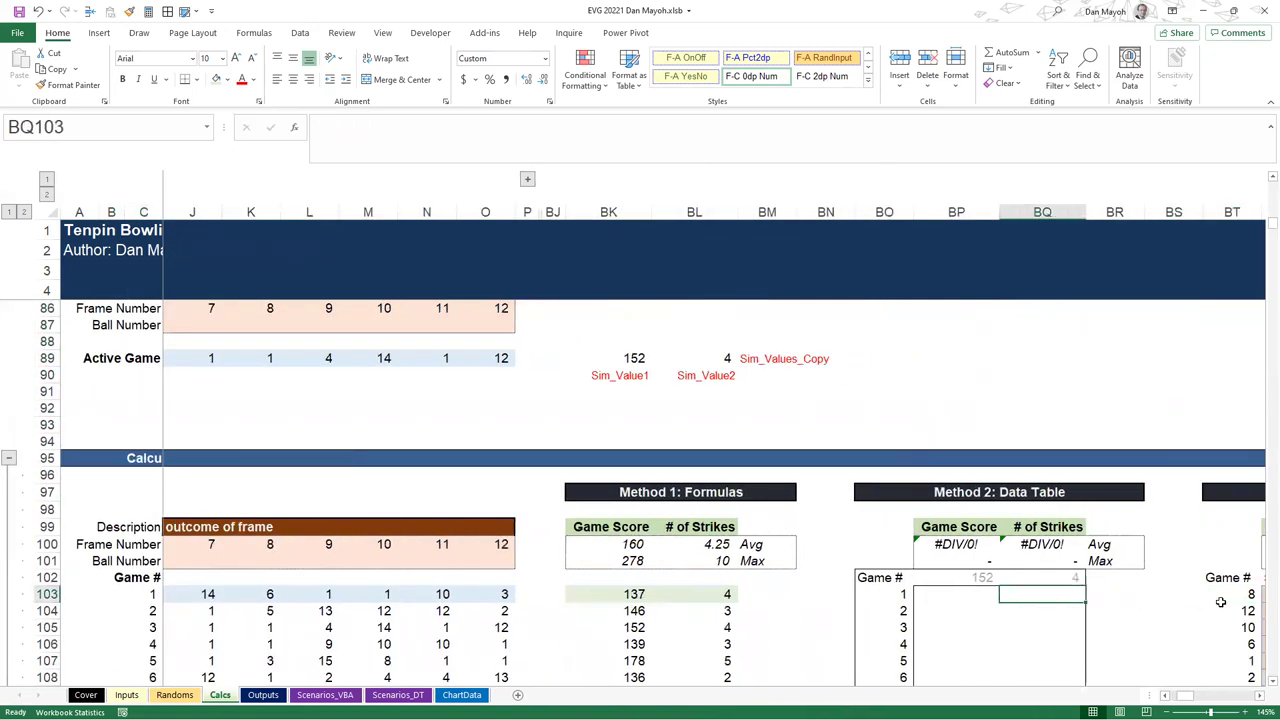
key("ctrl+Down")
key("Right")
key("Left")
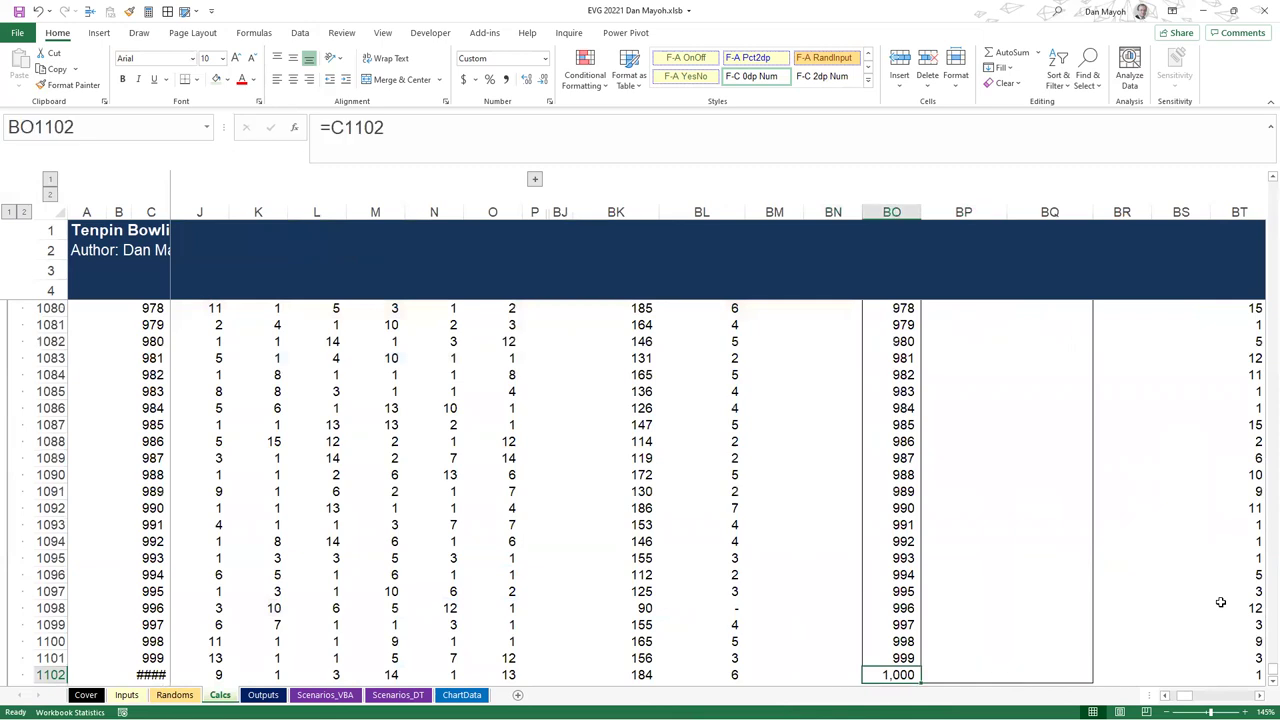
key("ctrl+Up")
scroll(779, 533, "up", 5)
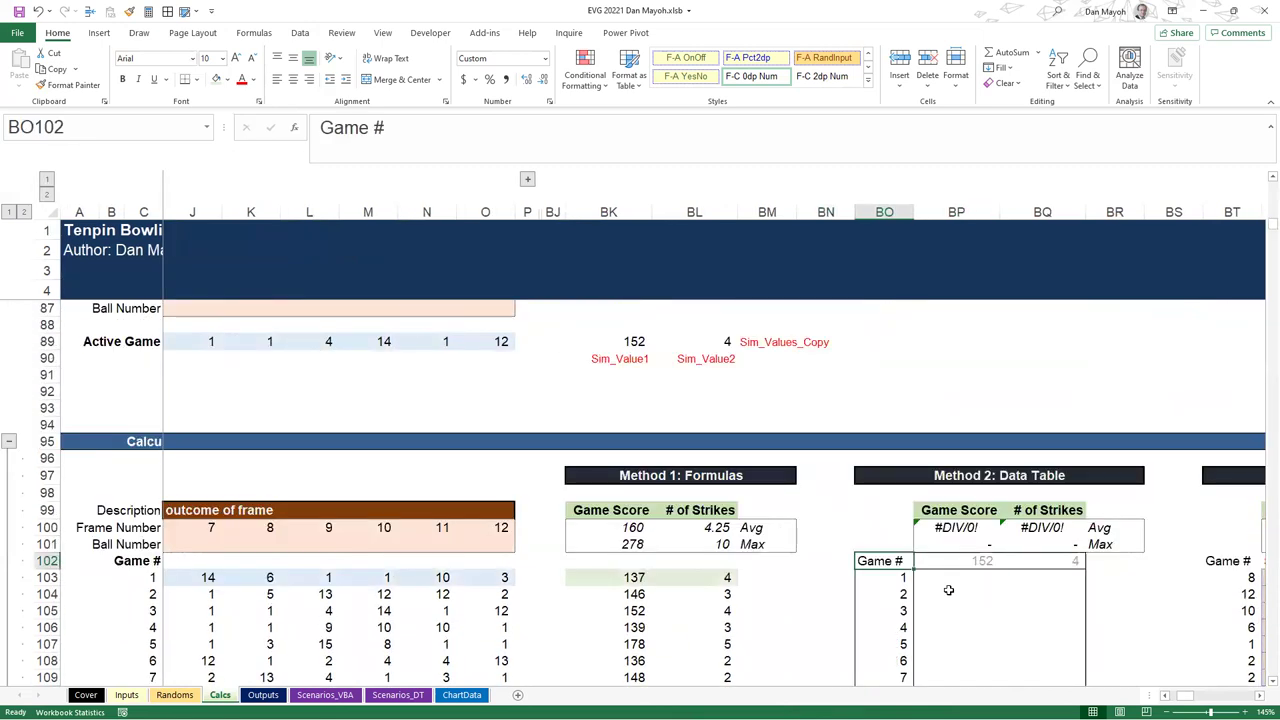
Run through the data table's Game # column from BO103 to its last row and back up to BO99
key("Down")
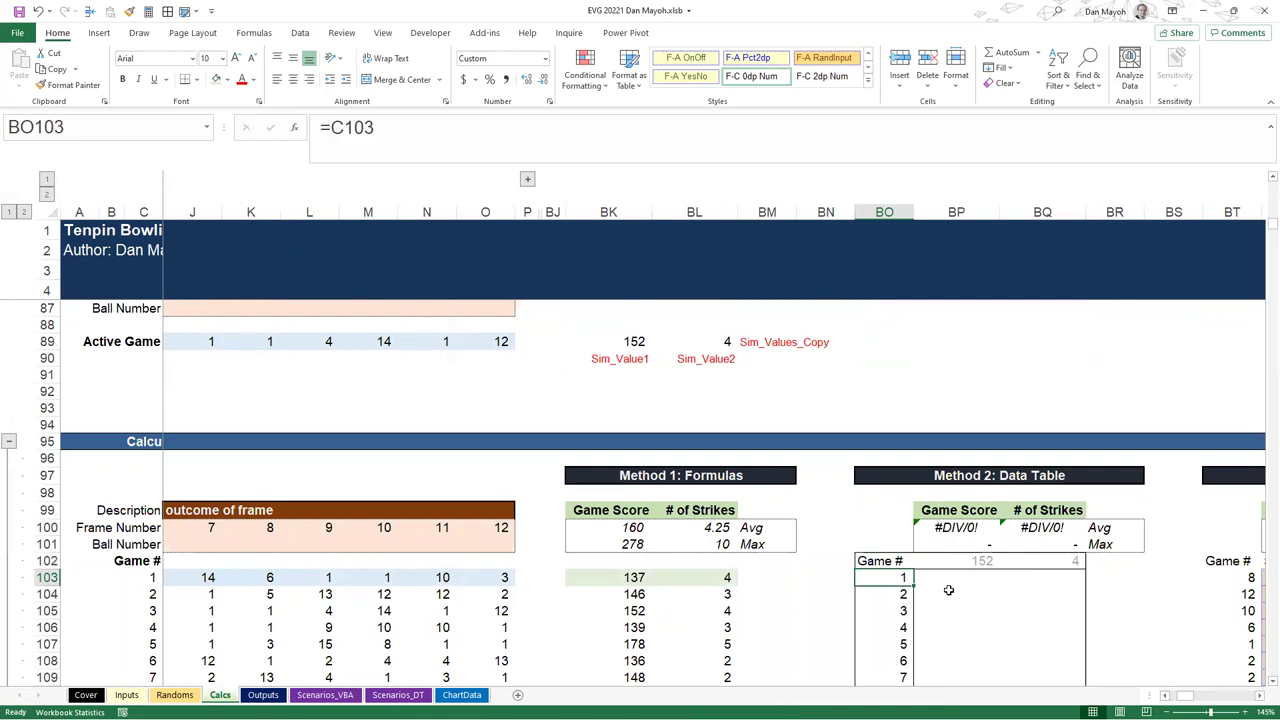
key("ctrl+Down")
key("Up")
key("Up")
key("ctrl+Up")
key("Up")
key("Up")
key("Up")
key("Up")
key("Up")
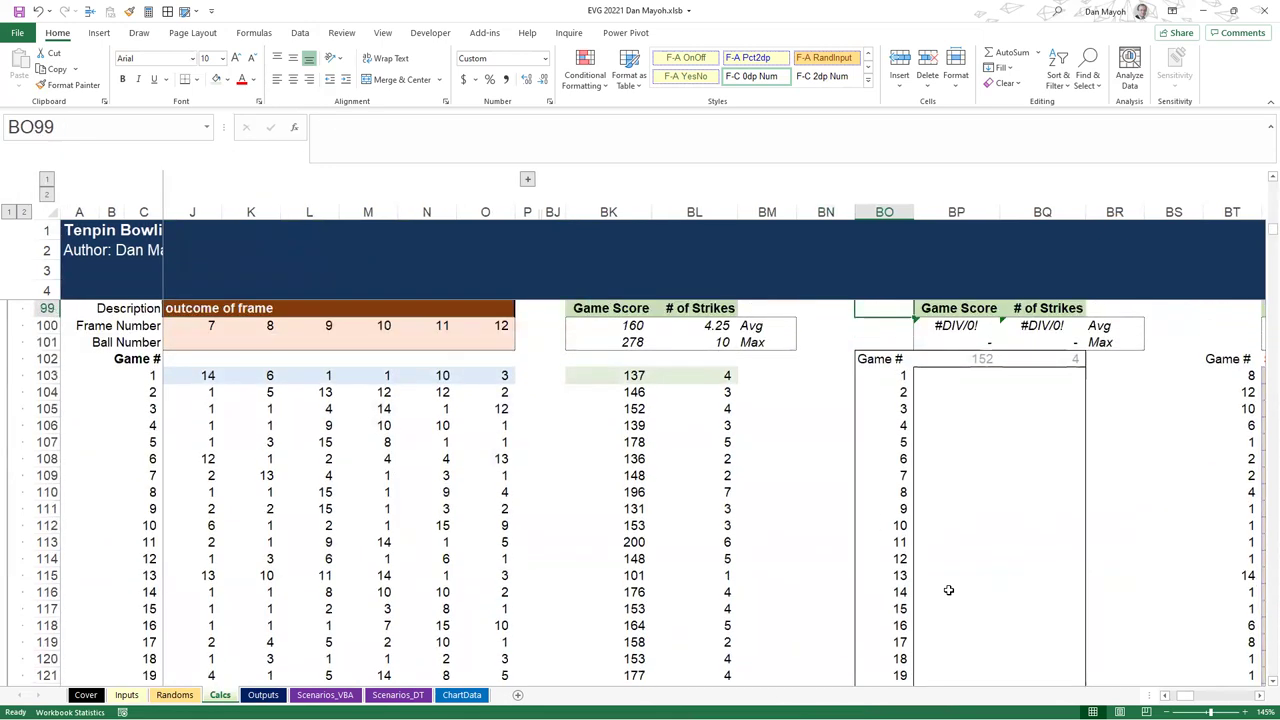
Inspect the data table's header link in BP102, the first game number in BO103 and the first result cell BP103
left_click(956, 400)
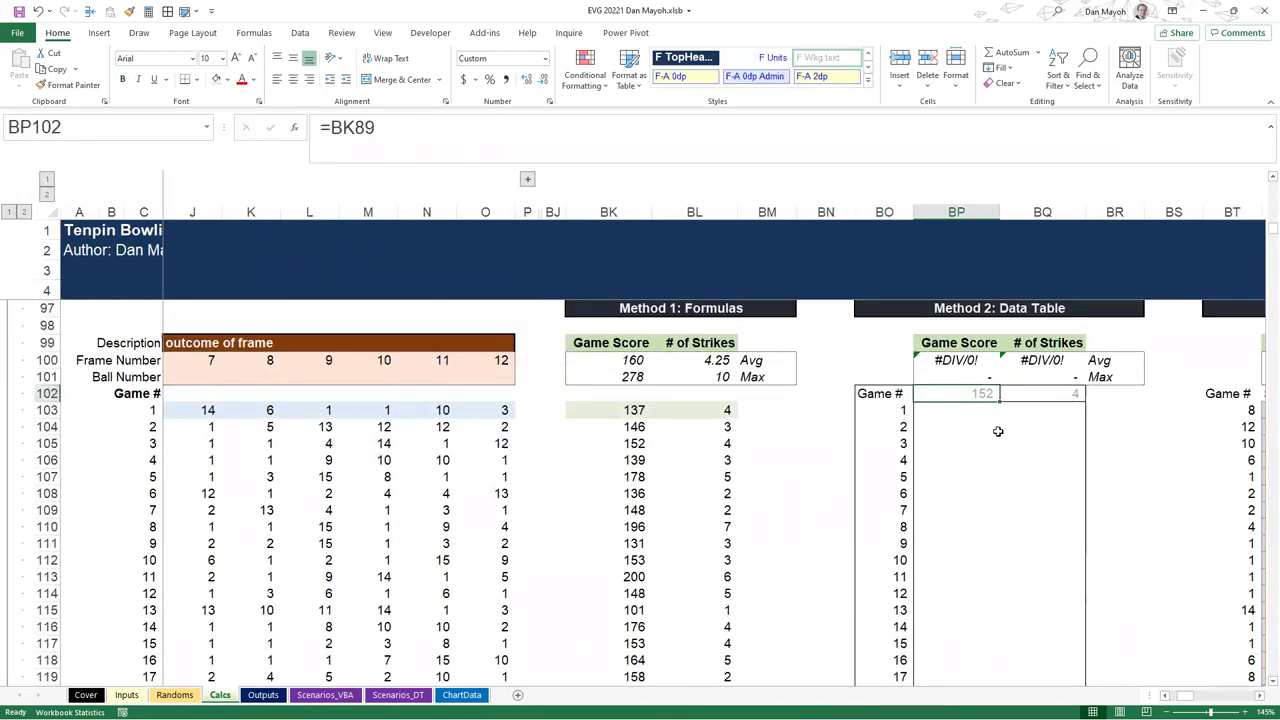
scroll(953, 480, "up", 2)
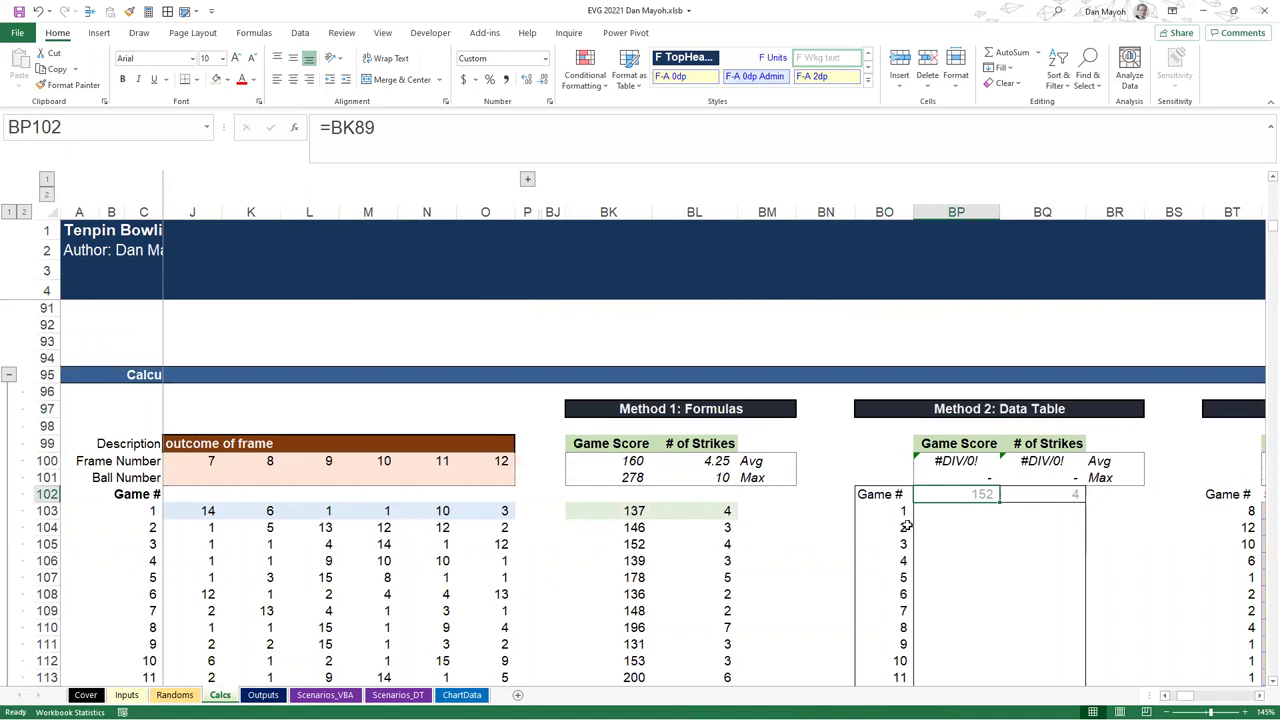
left_click(900, 510)
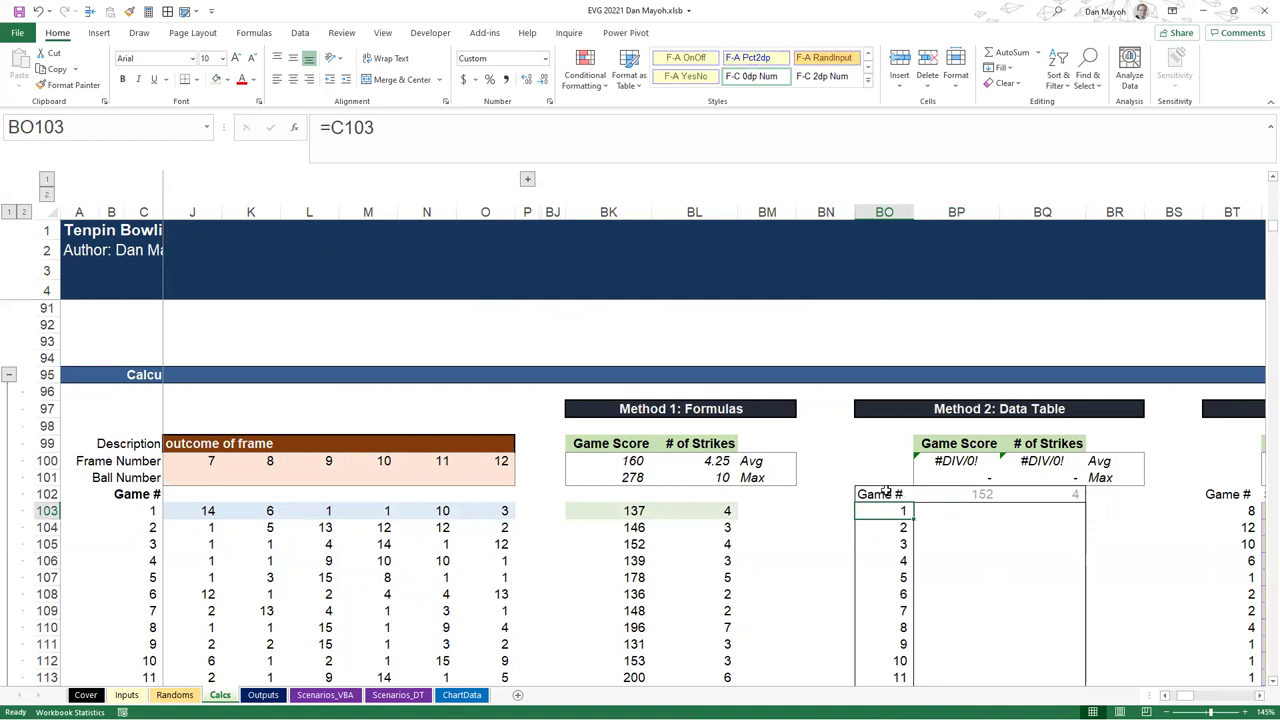
scroll(1024, 523, "up", 1)
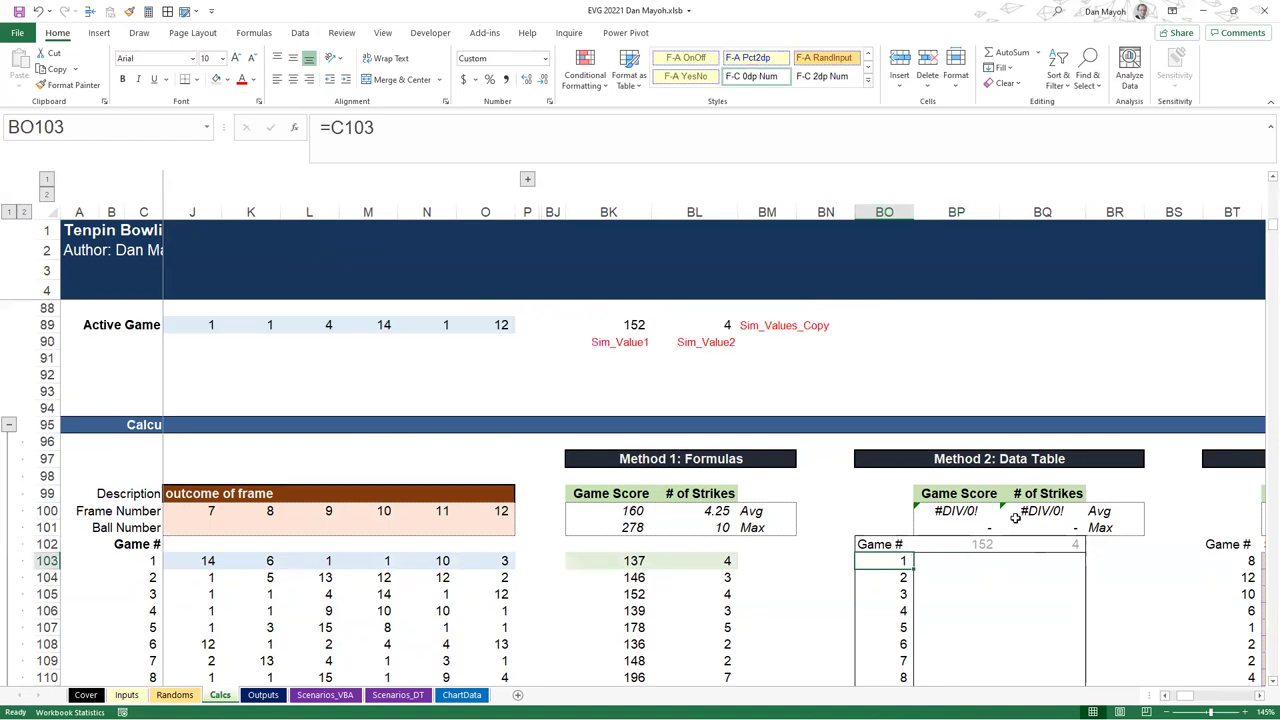
scroll(1006, 514, "down", 2)
left_click(980, 449)
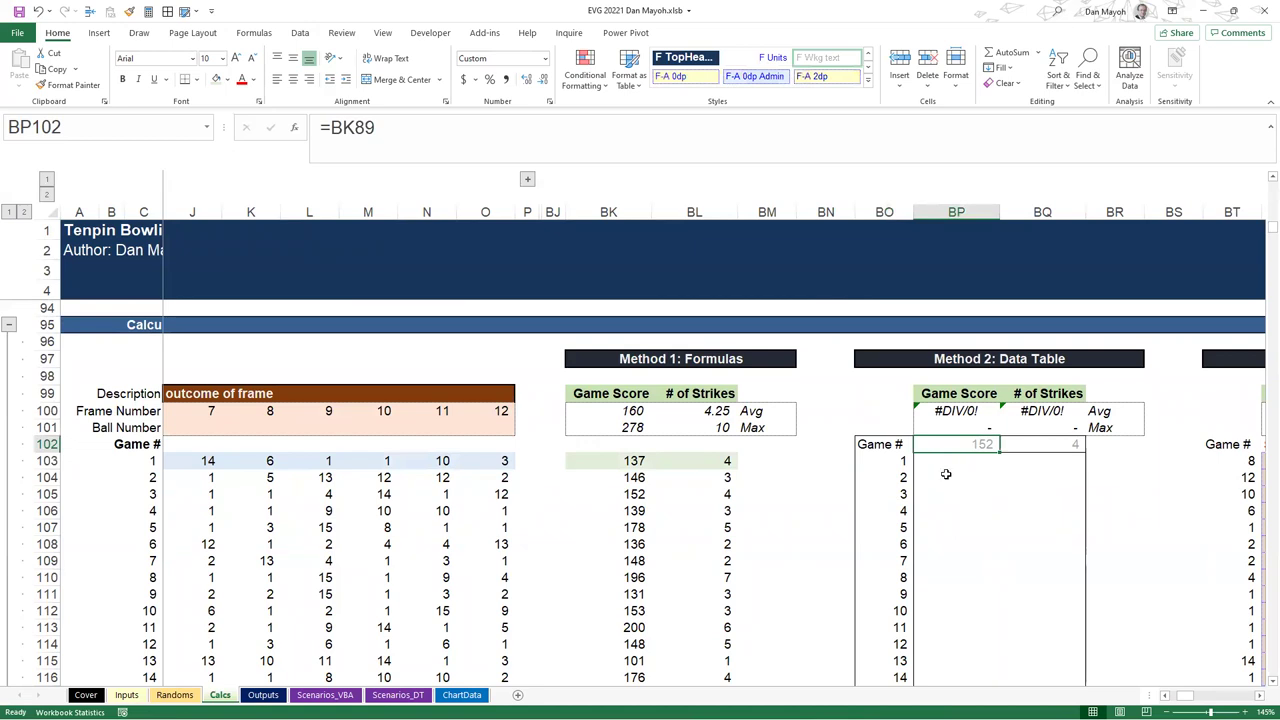
left_click(951, 463)
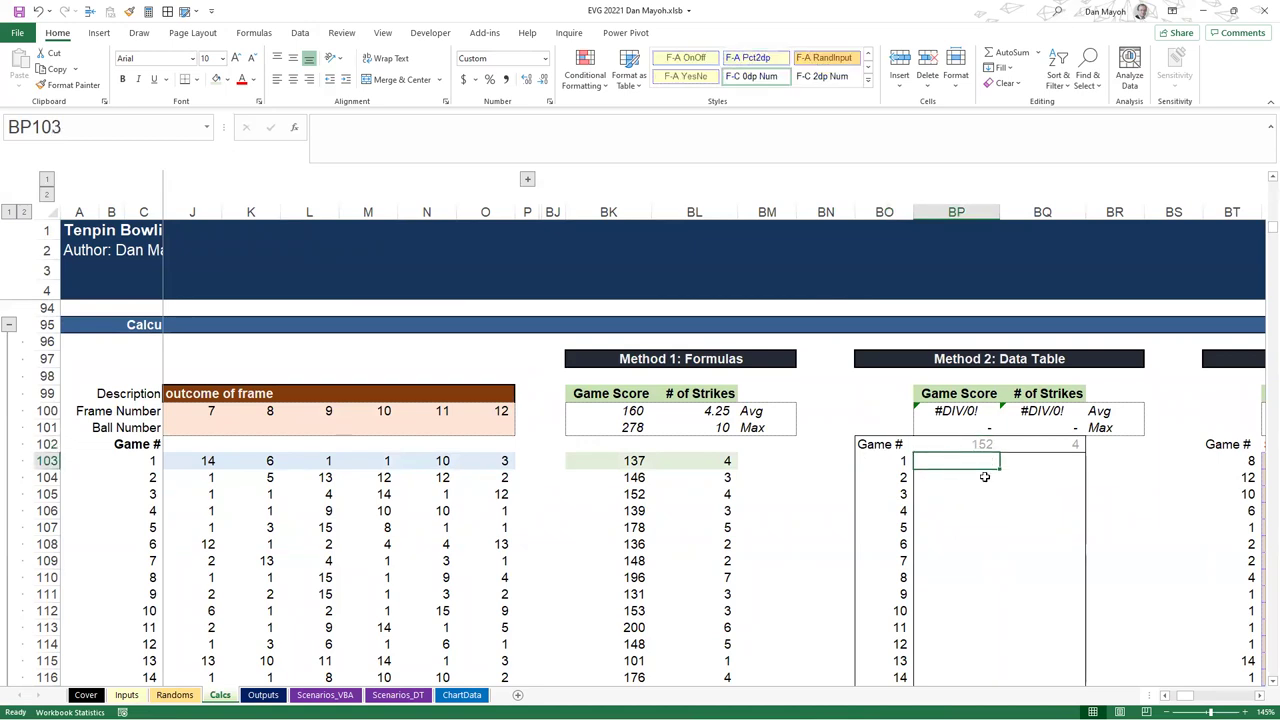
Highlight the data table's game numbers from BO103 to BO116, and return to the first result cell BP103
left_click(900, 463)
left_click_drag(899, 463, 890, 679)
scroll(887, 578, "up", 3)
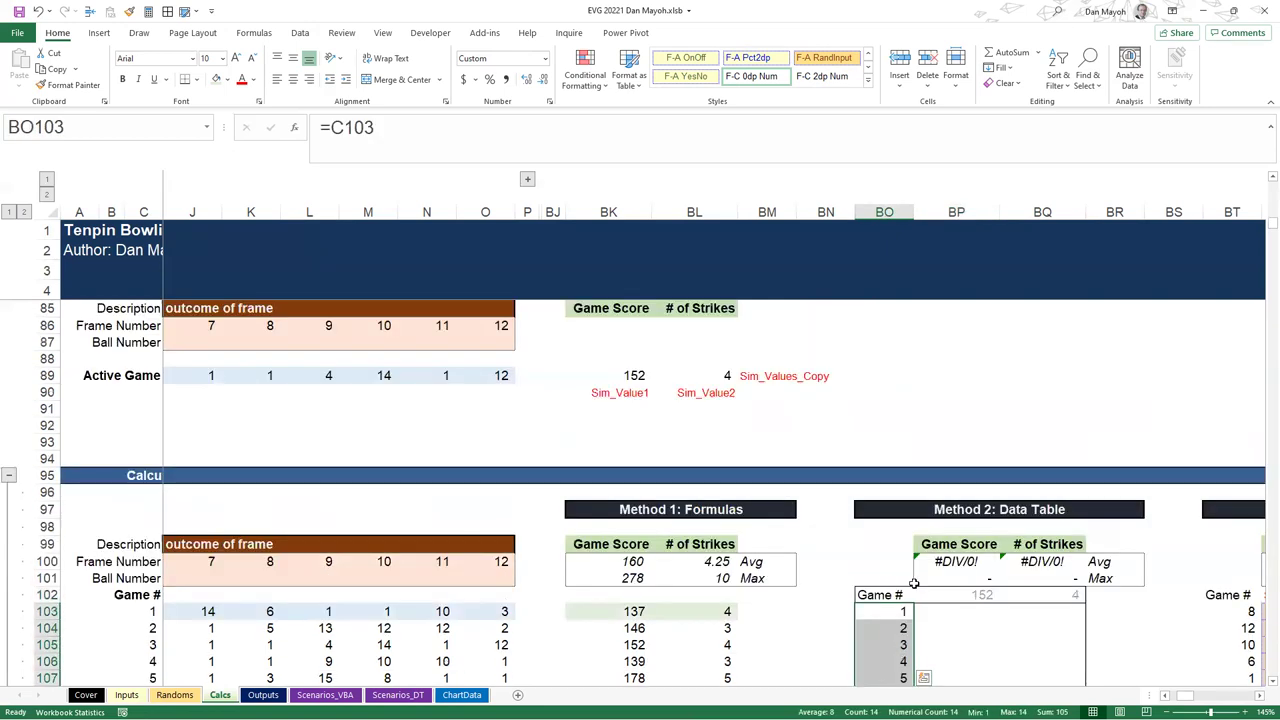
left_click(942, 611)
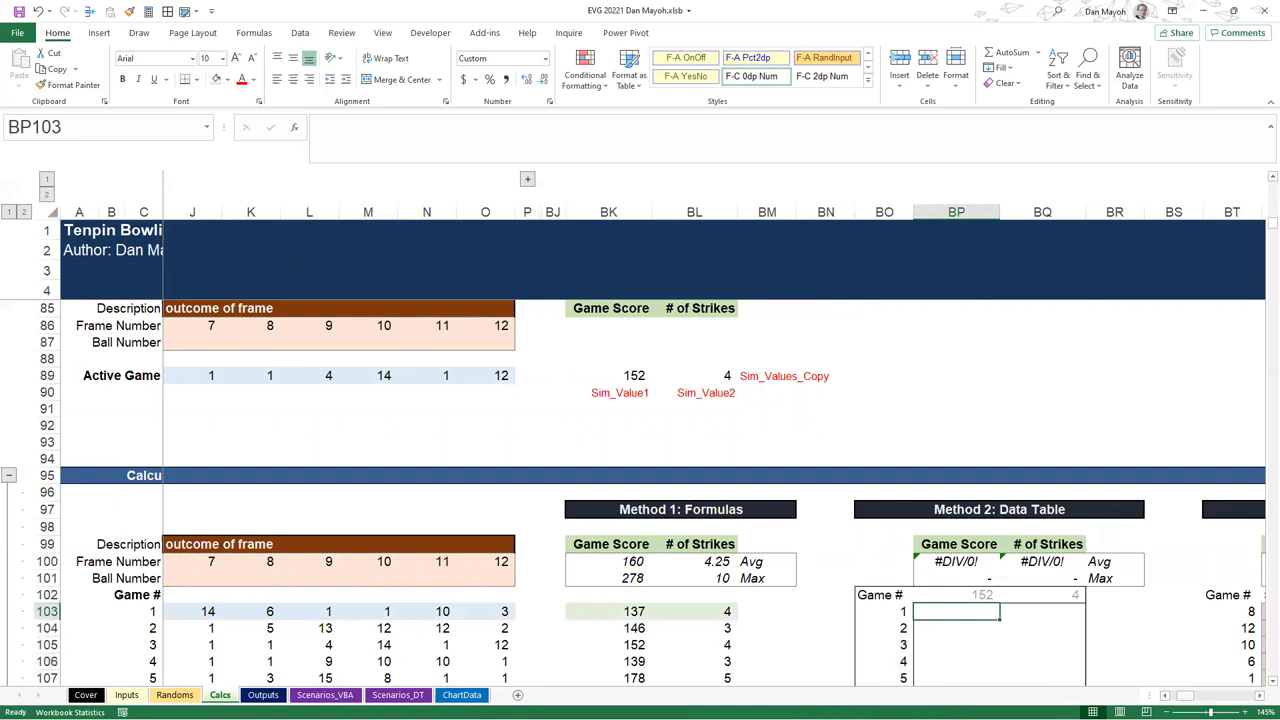
Inspect the Trial # input SimNumber in D82 and the Random Values formulas in D83:O83 of the Single Game Result section
scroll(820, 583, "left", 3)
scroll(726, 569, "up", 2)
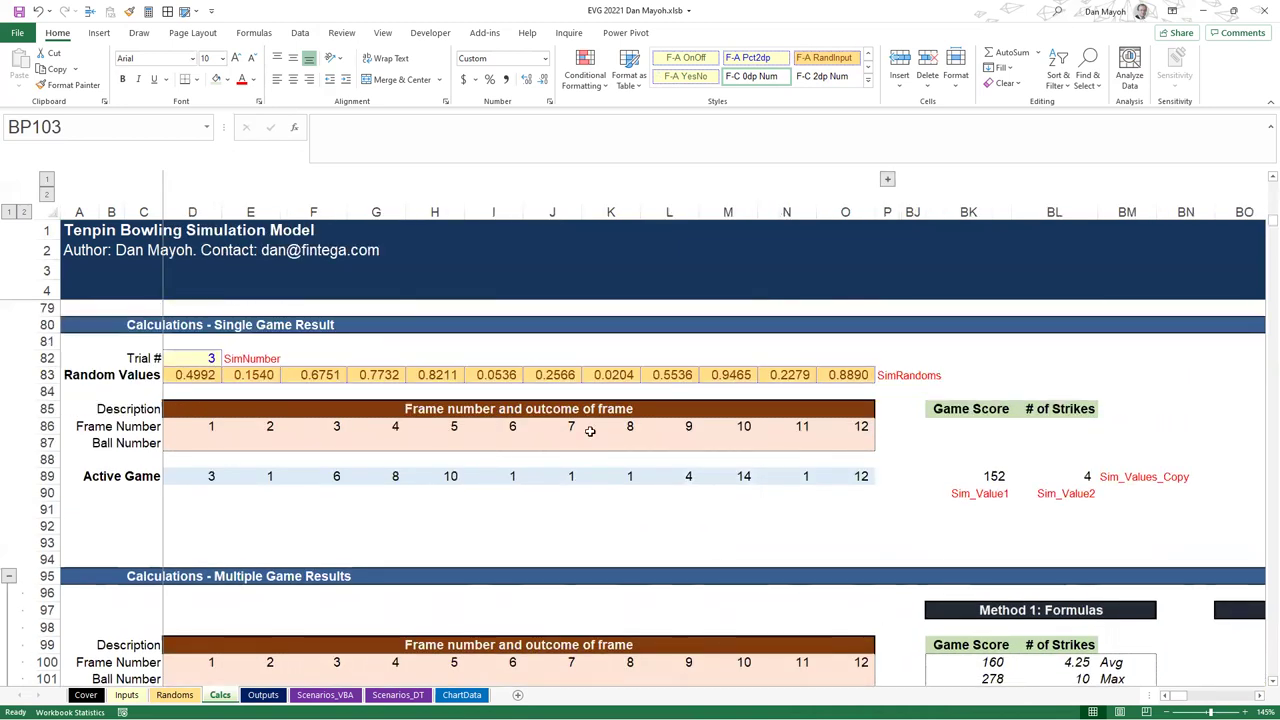
left_click(191, 358)
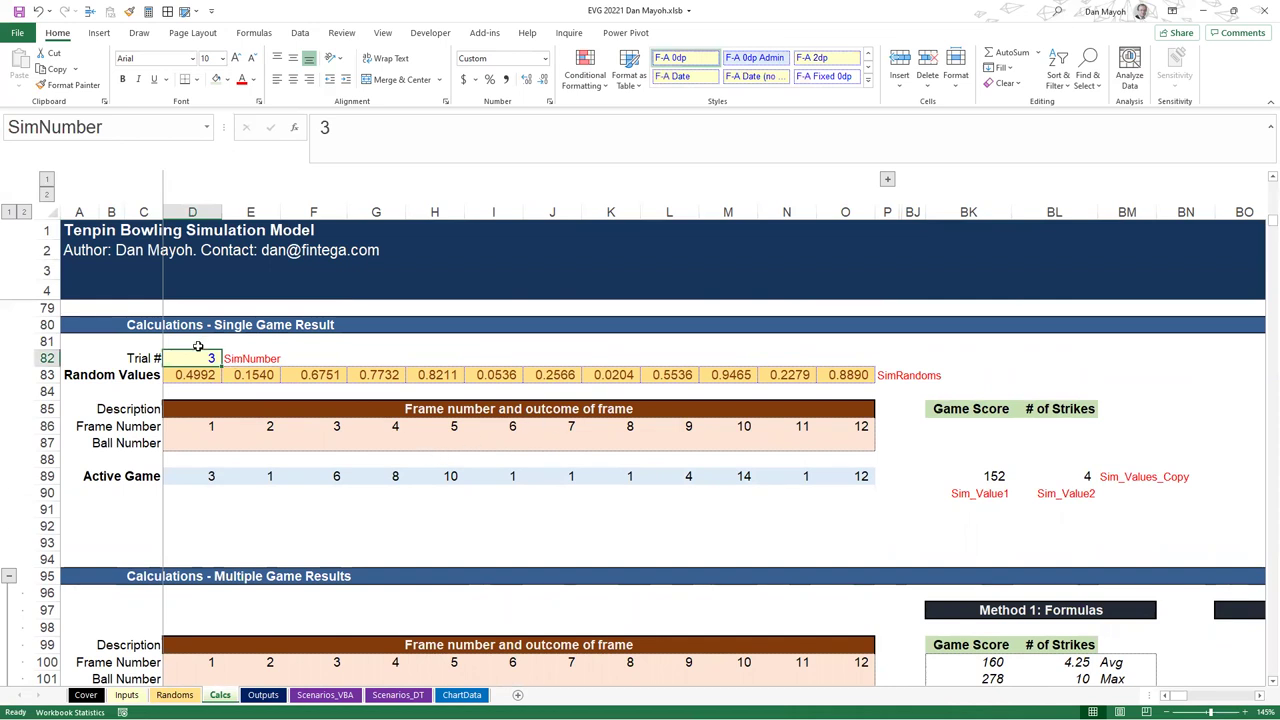
left_click_drag(197, 374, 862, 374)
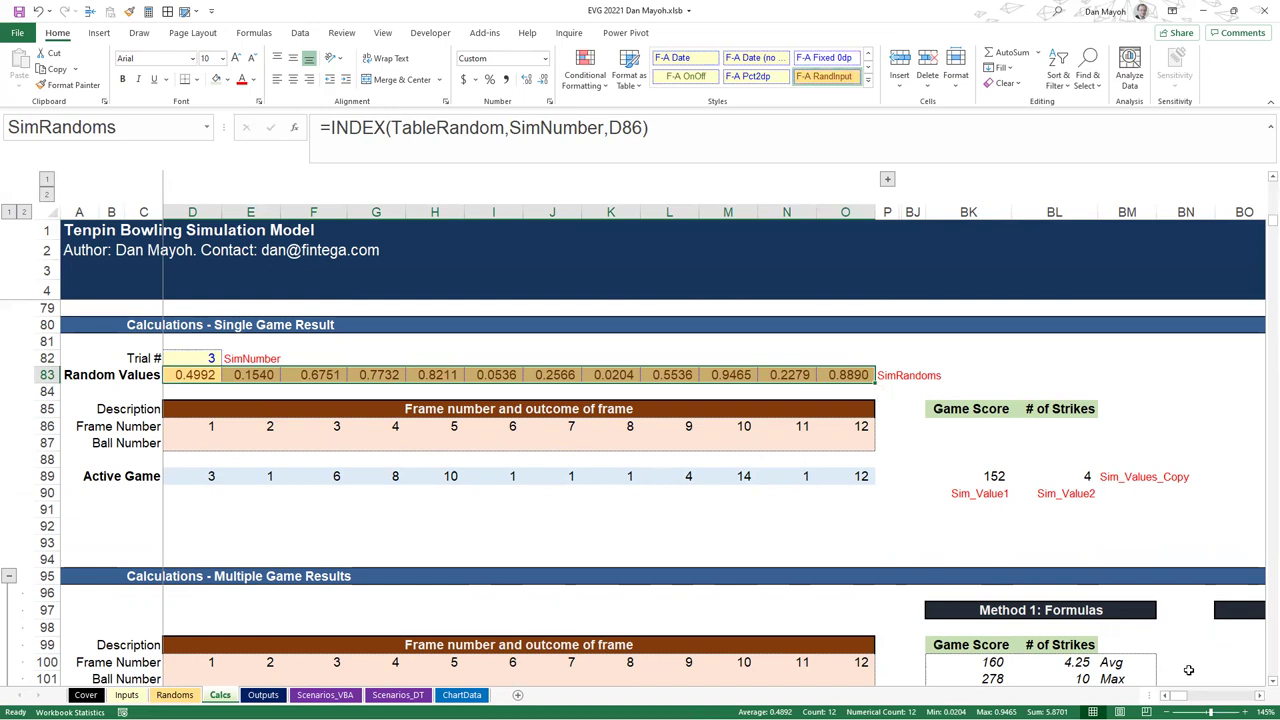
Inspect the active game's Game Score and # of Strikes results in BK89:BL89 of the Single Game Result section
scroll(1210, 670, "down", 3)
scroll(1016, 497, "up", 4)
left_click_drag(979, 517, 1060, 520)
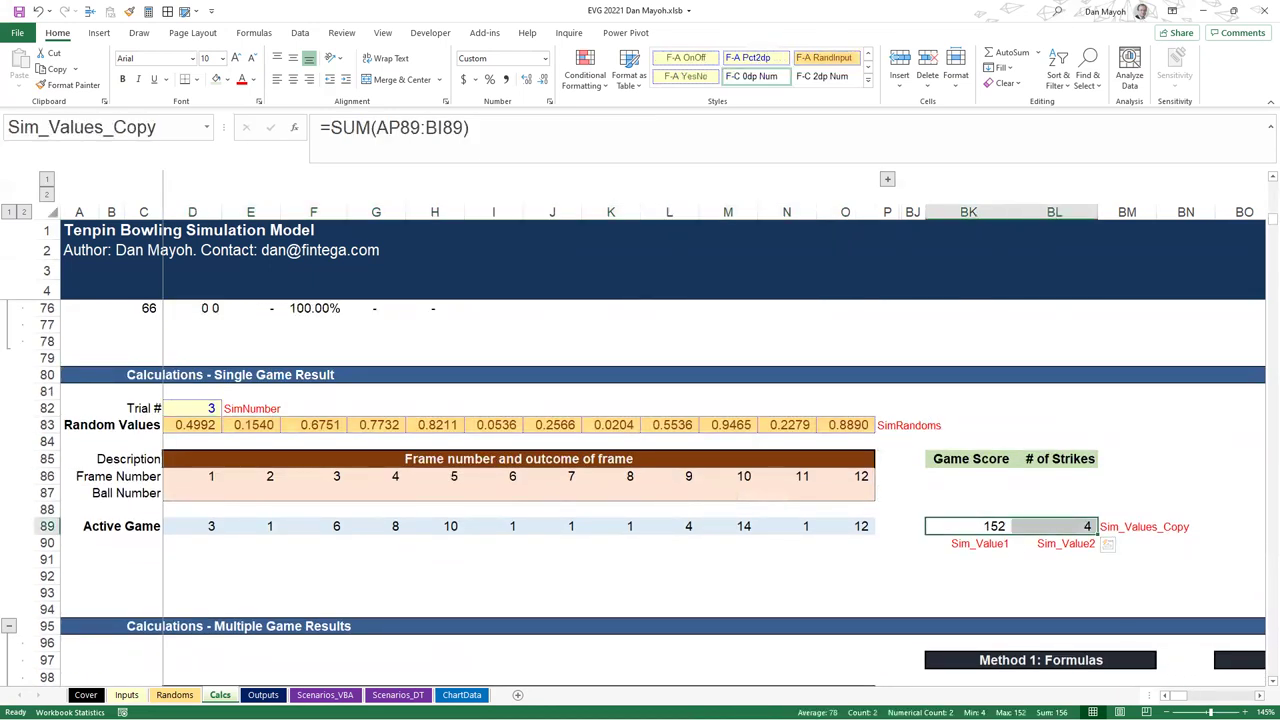
scroll(980, 563, "right", 5)
scroll(980, 563, "down", 3)
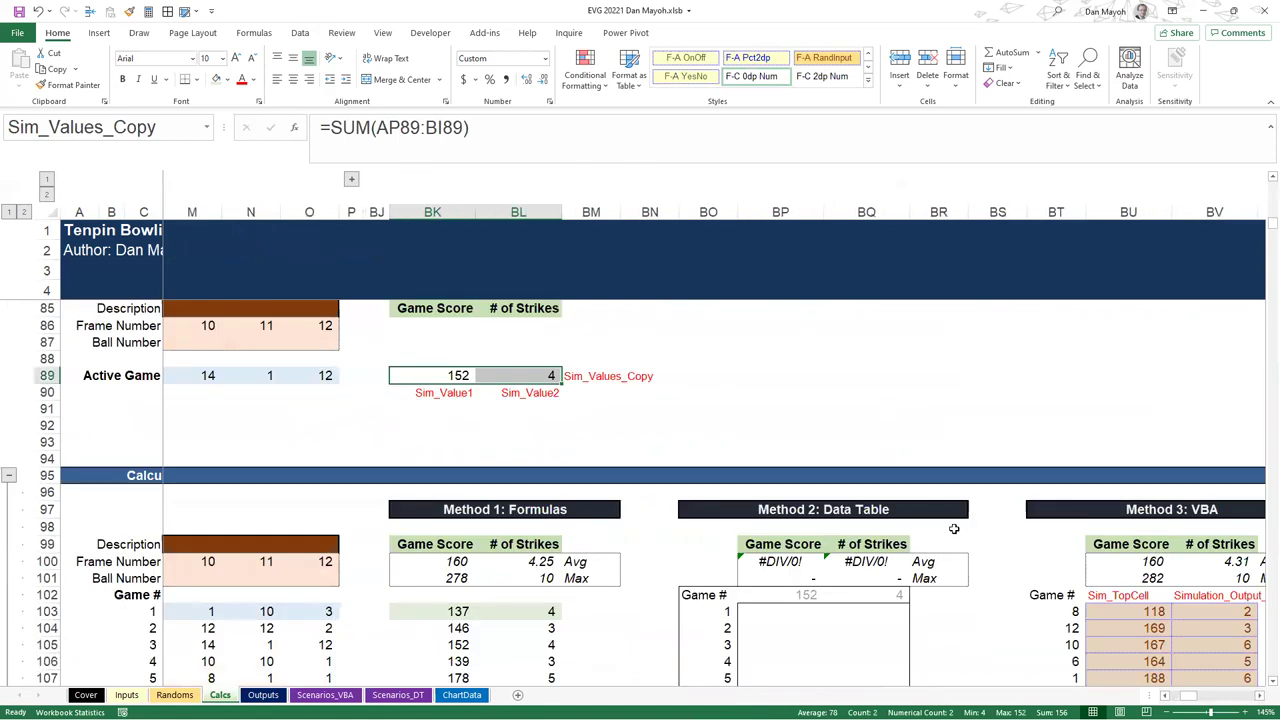
scroll(954, 528, "down", 1)
left_click(432, 330)
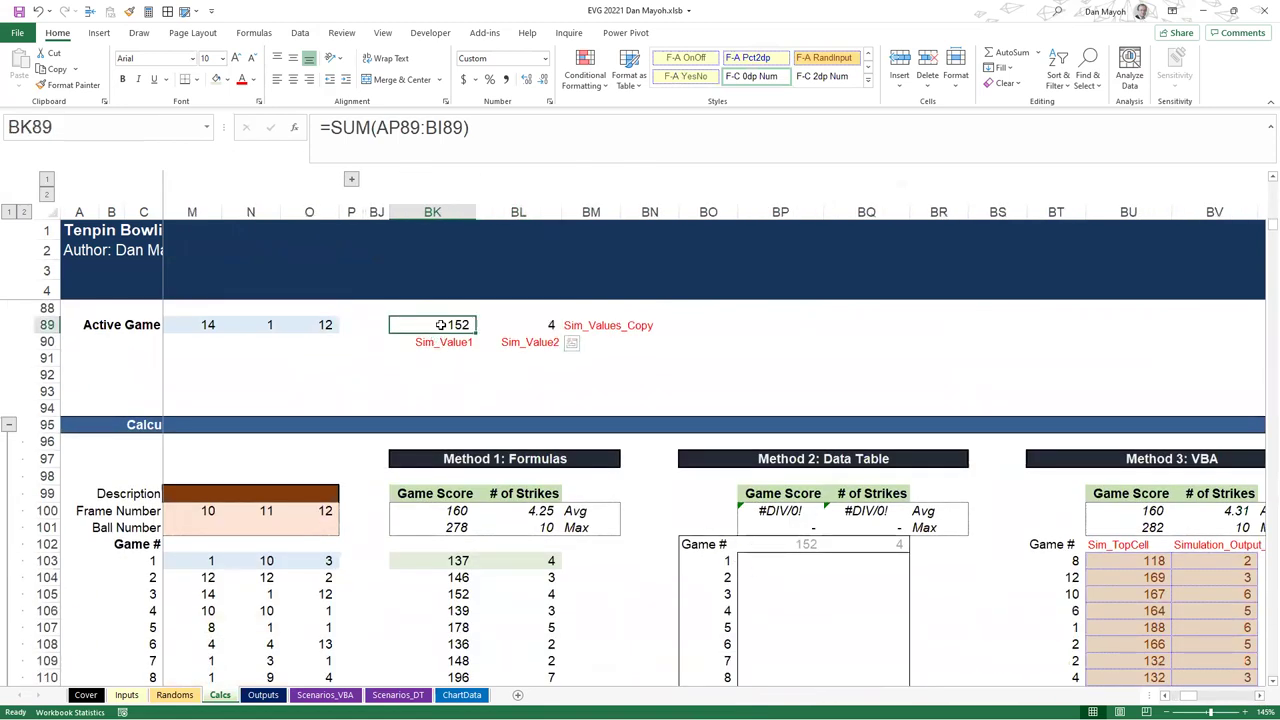
Inspect the data table's header links in BP102:BQ102 and the Sim_Value1 label in BK90
left_click_drag(786, 548, 880, 543)
left_click(792, 544)
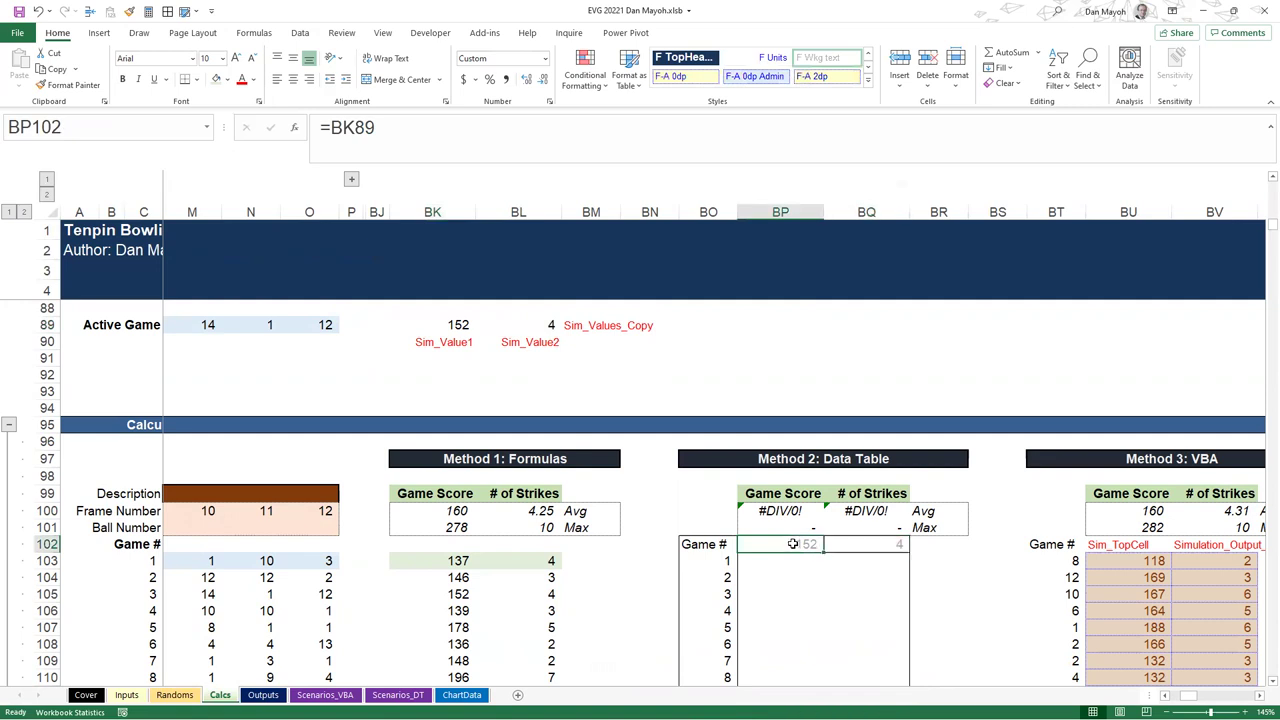
left_click(457, 338)
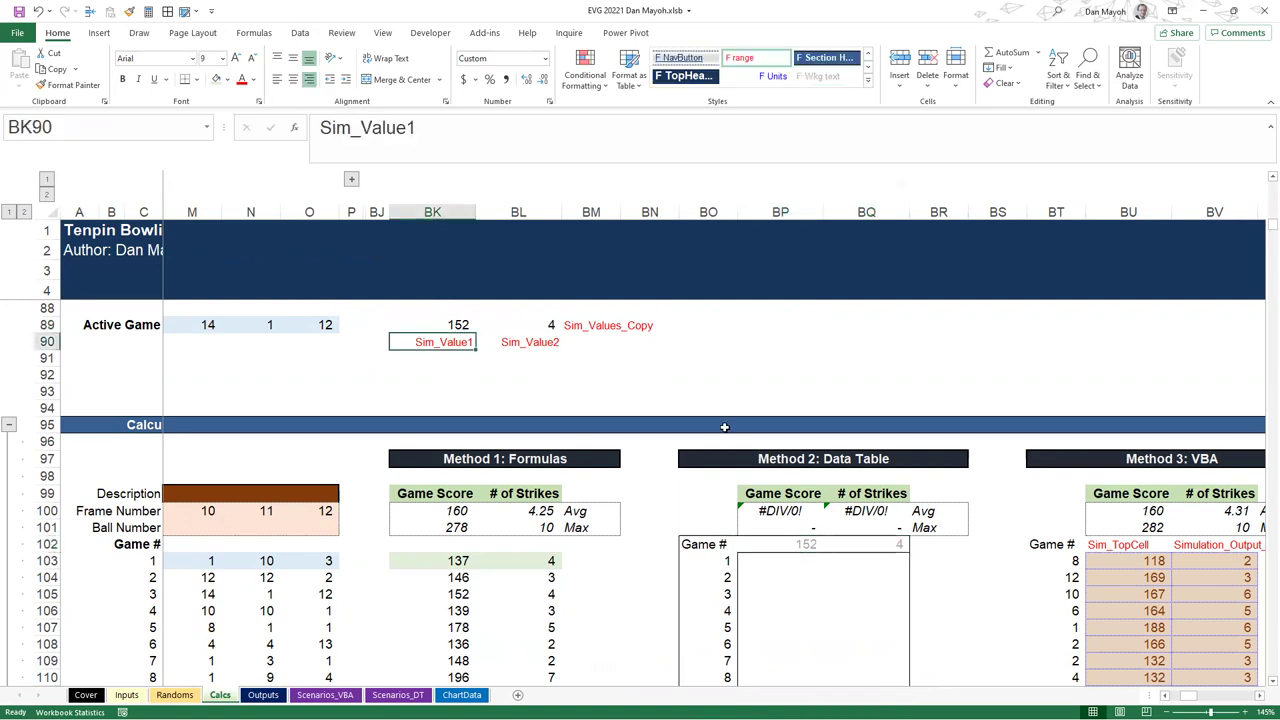
left_click(885, 547)
left_click_drag(796, 544, 876, 549)
left_click(800, 575)
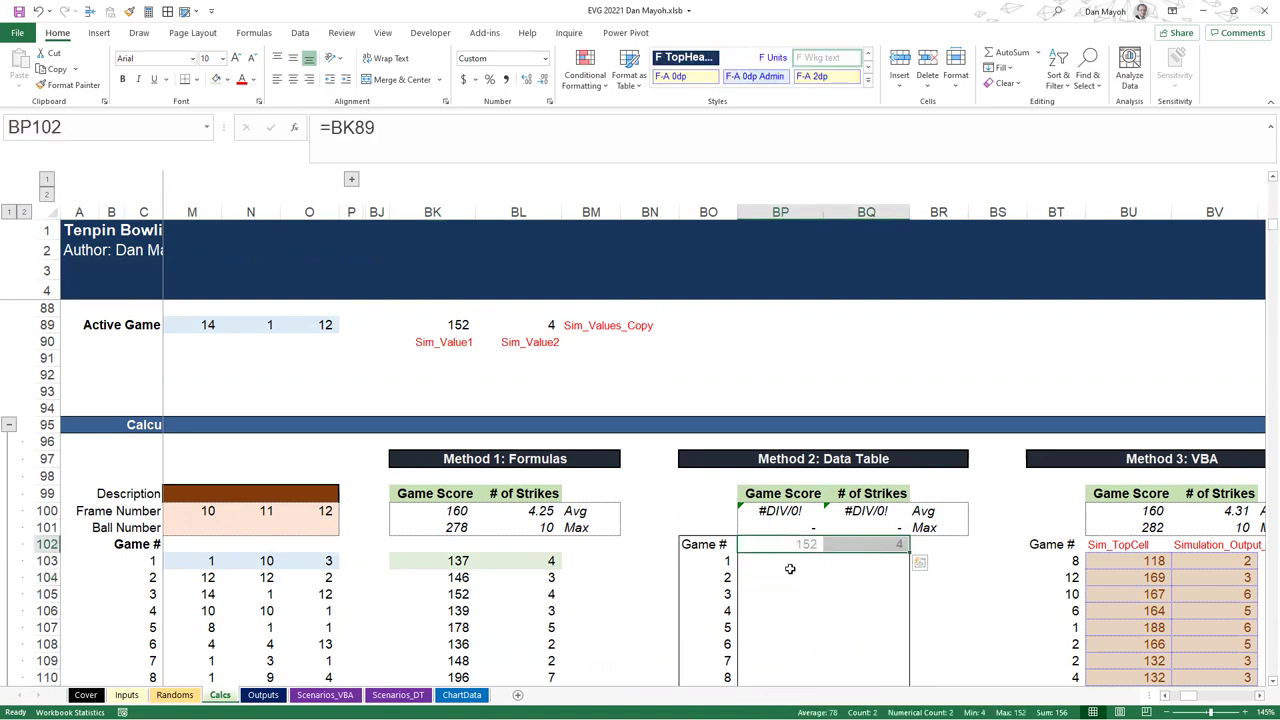
Highlight the empty result cells from BP103 down, and compare header links BP102:BQ102 with their source BK89:BL89
left_click_drag(796, 560, 830, 665)
scroll(741, 465, "up", 1)
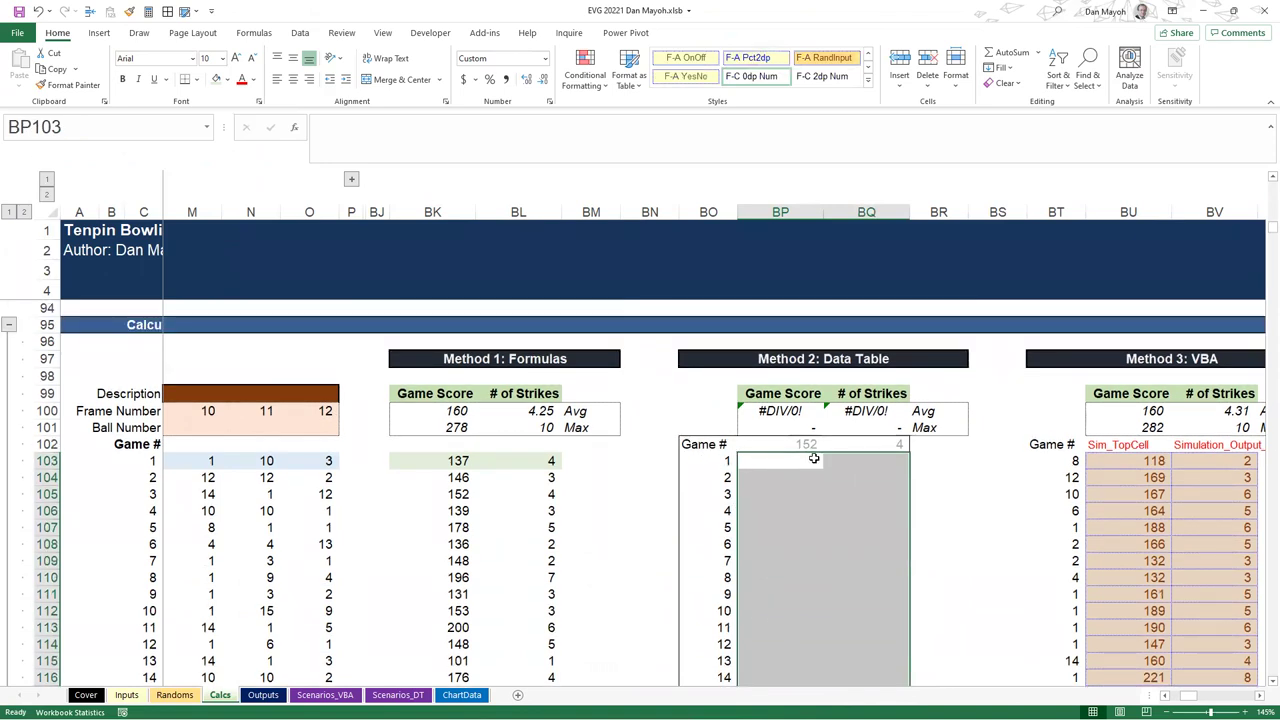
left_click_drag(791, 447, 866, 443)
scroll(631, 449, "up", 3)
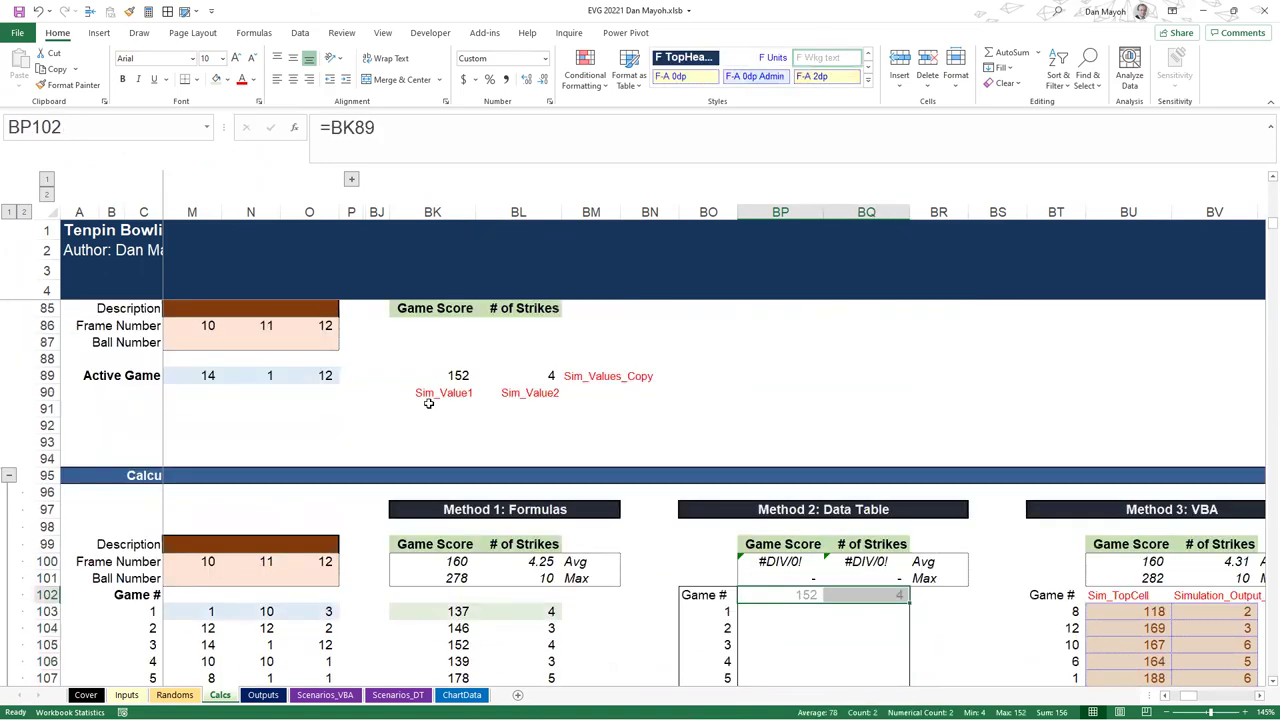
left_click(474, 375)
left_click_drag(474, 375, 540, 378)
scroll(538, 394, "down", 3)
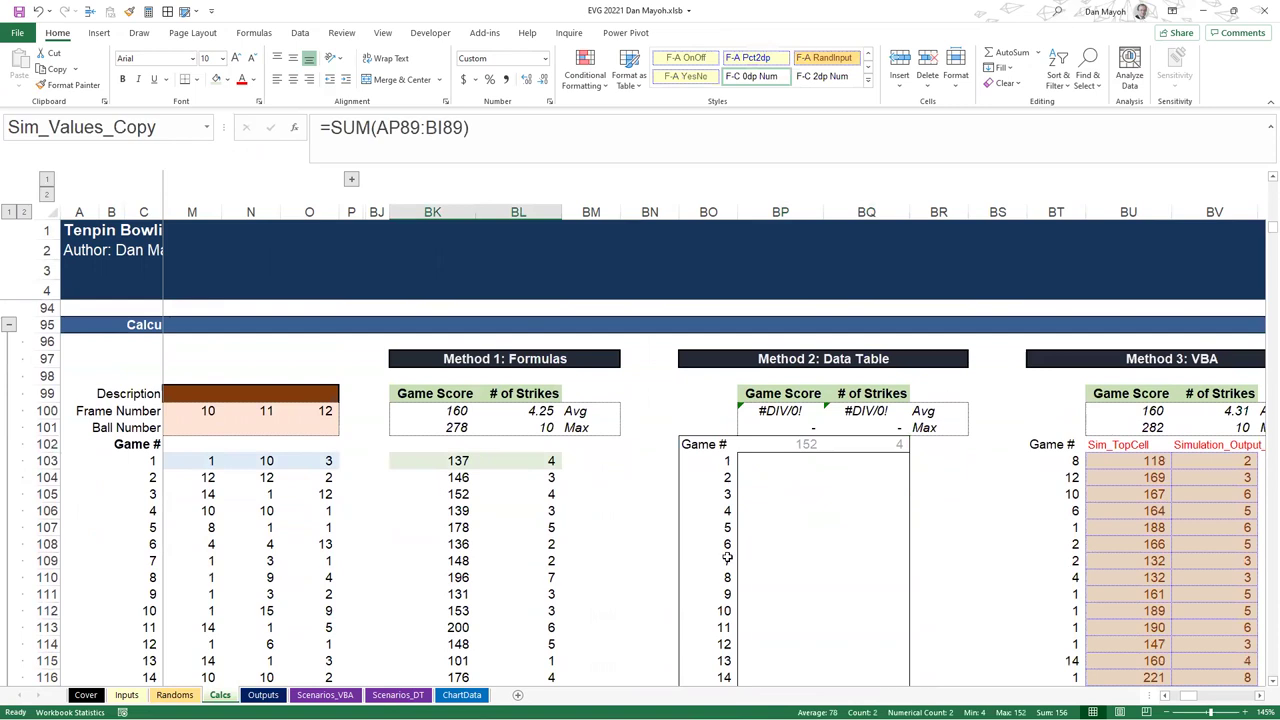
Highlight the game numbers BO103:BO112, check result cell BP104, and move to the Game # header in BO102
left_click(724, 461)
left_click_drag(725, 481, 726, 610)
scroll(180, 410, "up", 4)
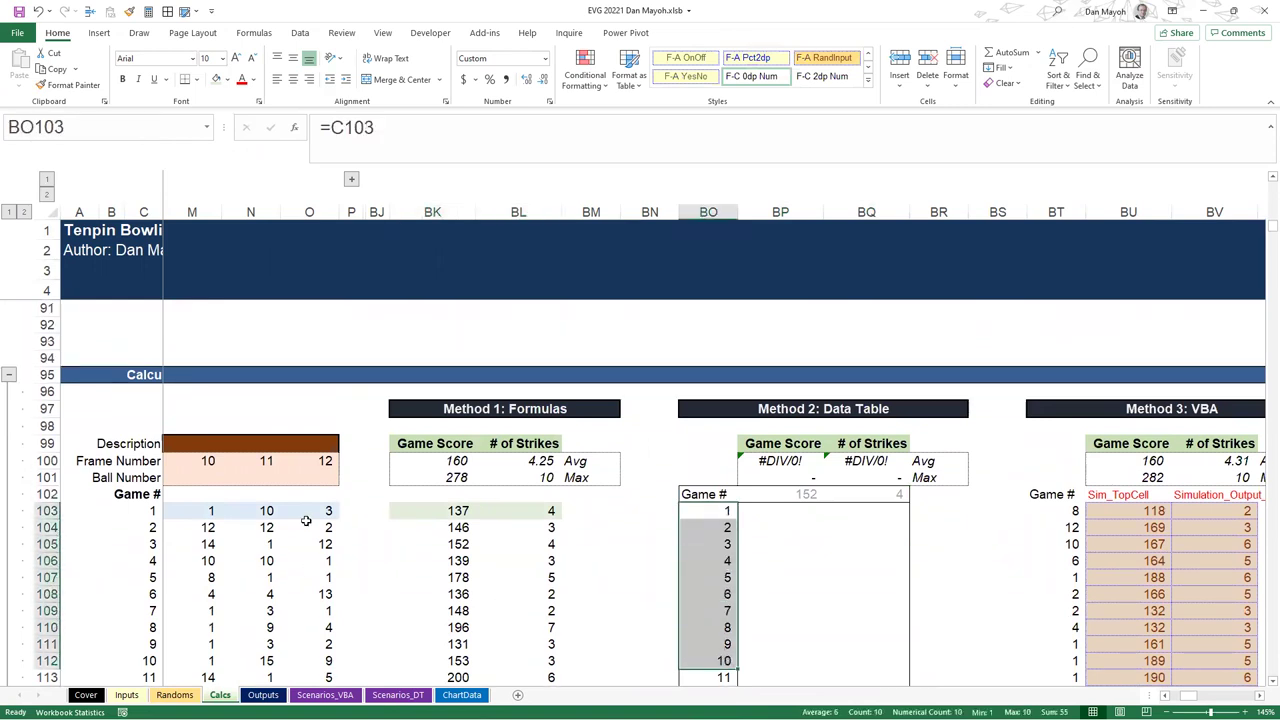
scroll(669, 491, "down", 4)
left_click(782, 478)
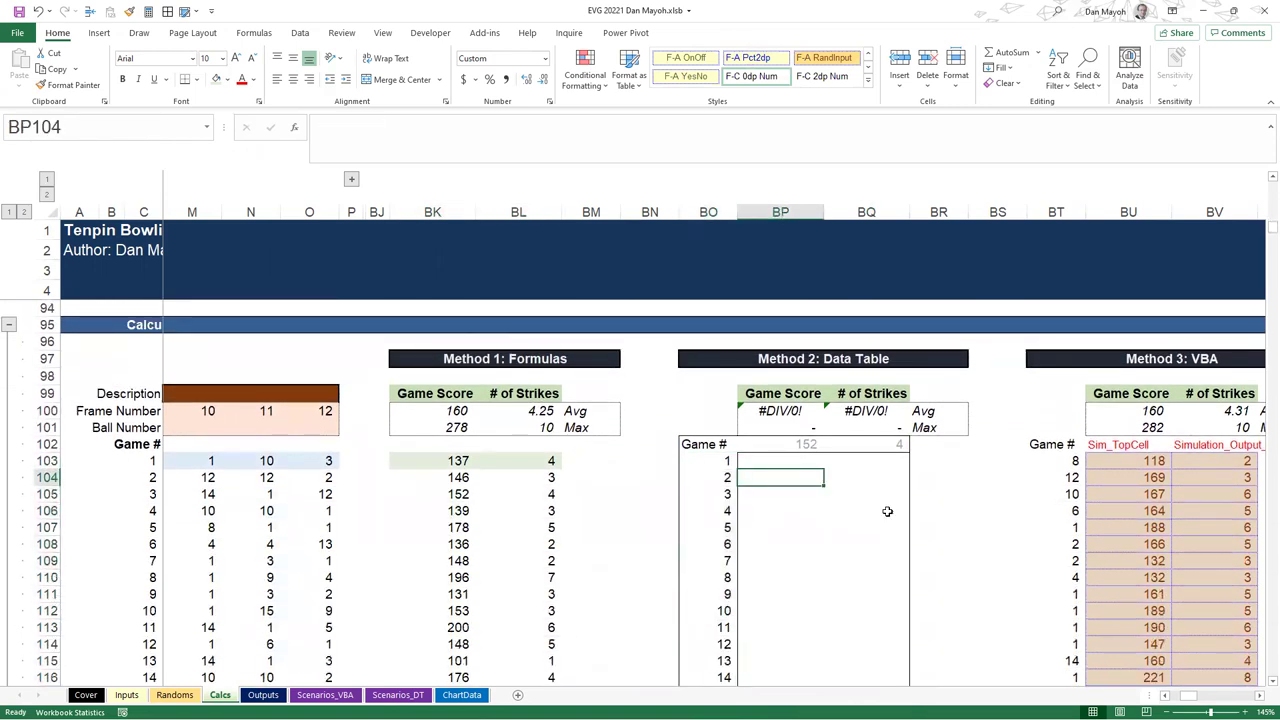
key("Left")
key("Up")
key("Up")
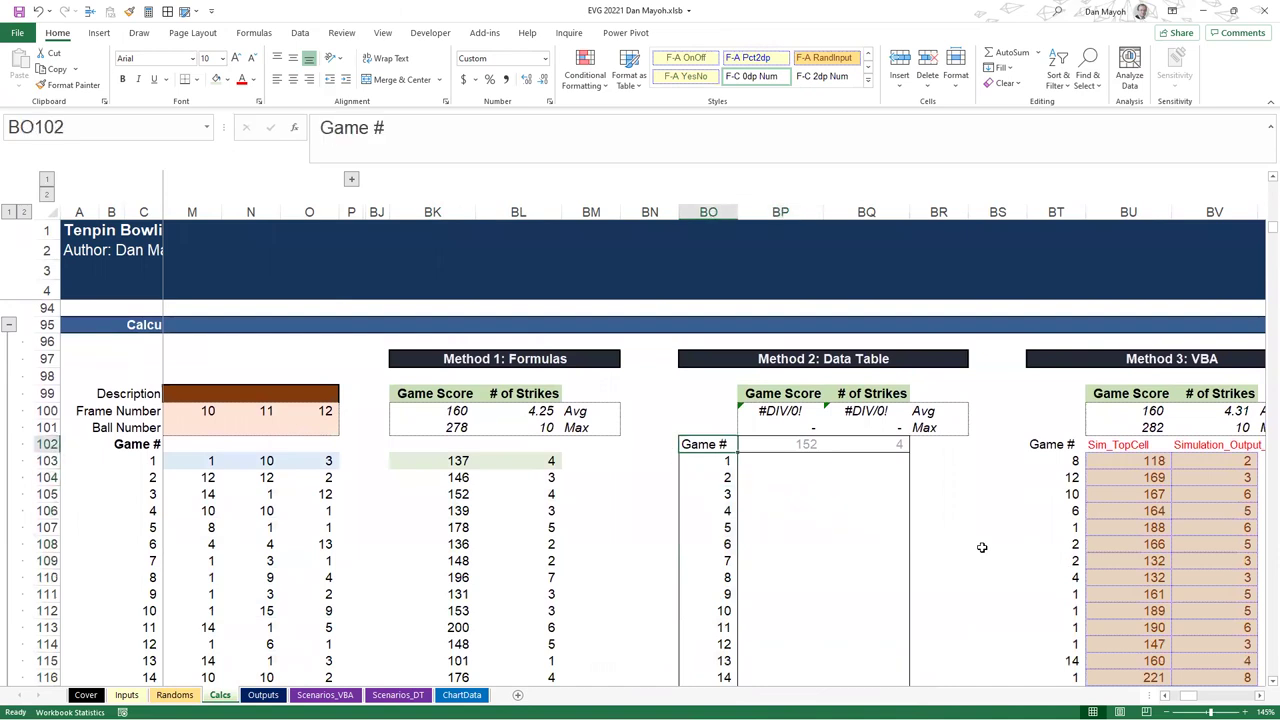
Point out the data table's top-left block around BO102:BQ103, and return to the Game # header in BO102
key("Down")
key("Down")
key("Up")
key("Right")
key("Right")
key("Left")
key("Up")
key("Left")
key("shift+Right")
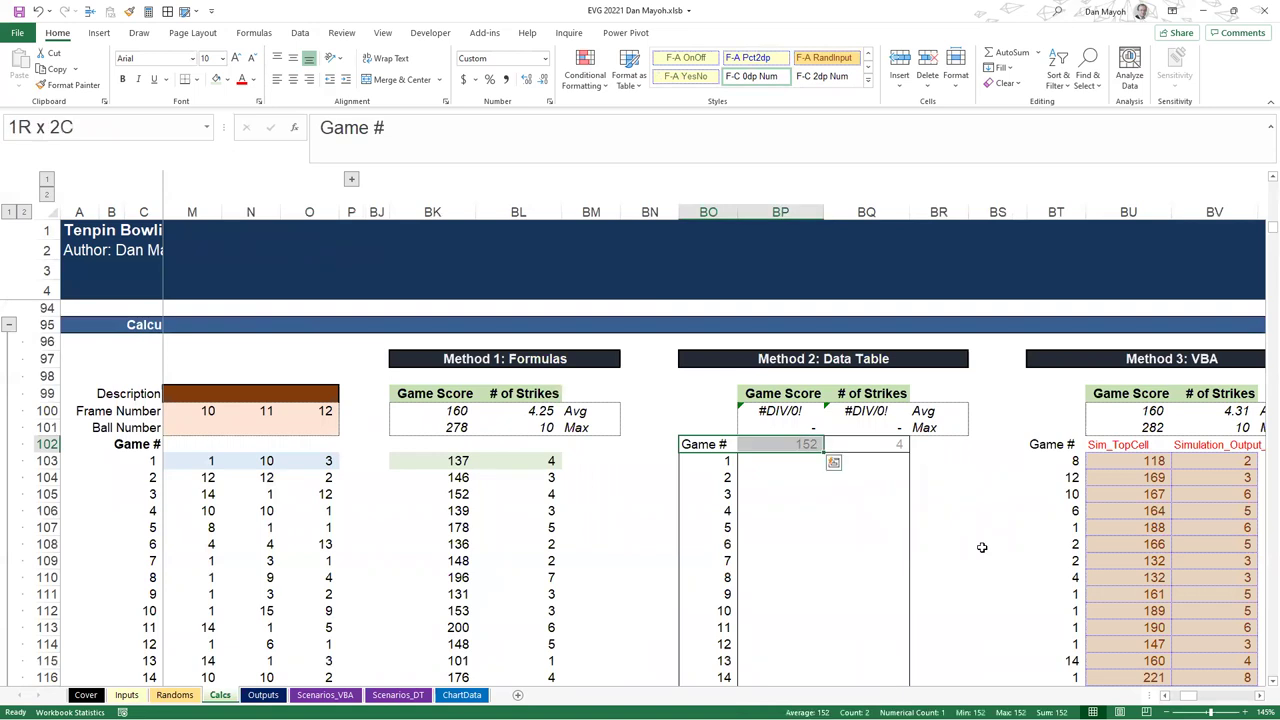
key("shift+Down")
key("shift+Right")
key("Down")
key("Up")
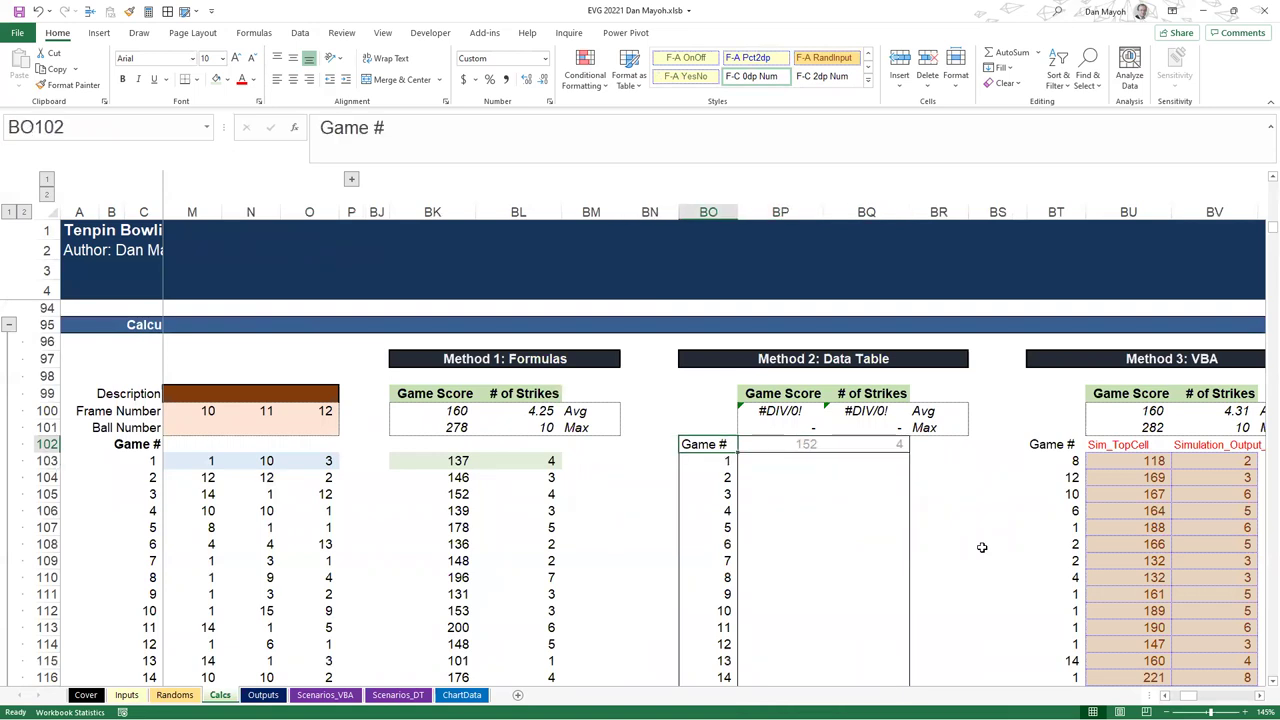
Create a data table over BO102:BQ1102 with D82 (SimNumber) as the column input cell
key("shift+Right")
key("shift+Right")
key("shift+Right")
key("shift+Left")
key("ctrl+shift+Down")
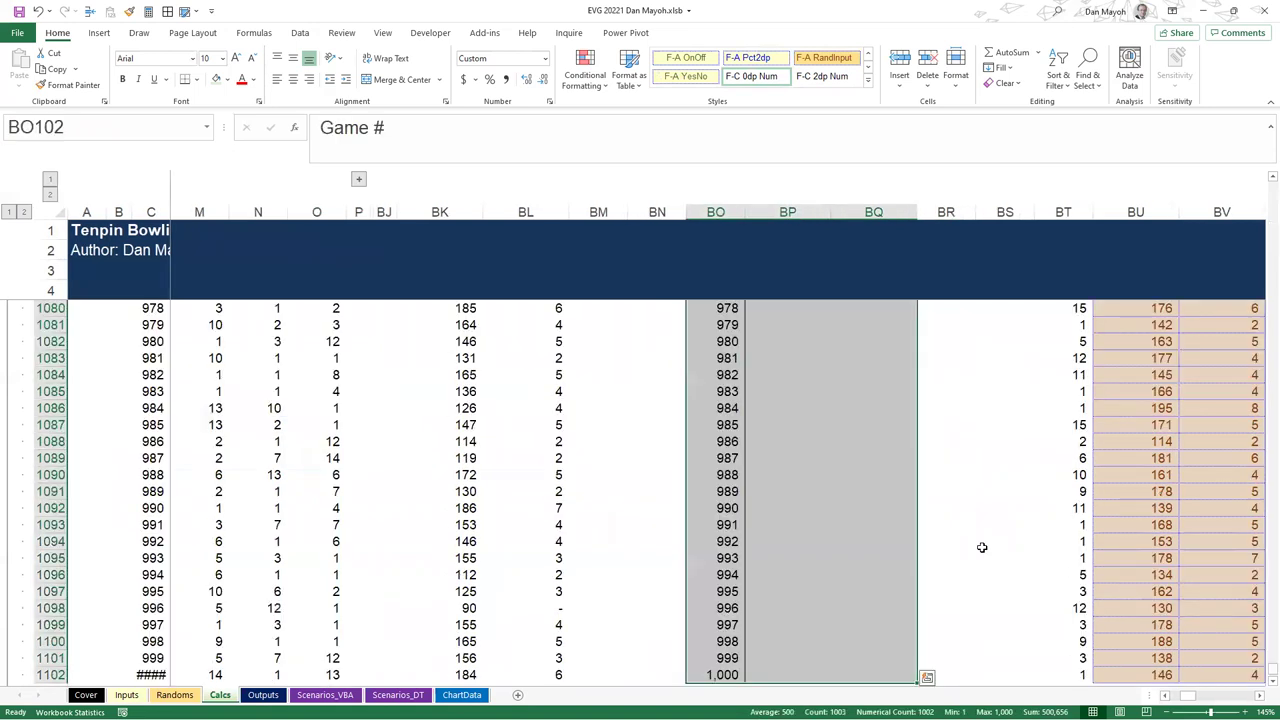
key("alt+d")
key("t")
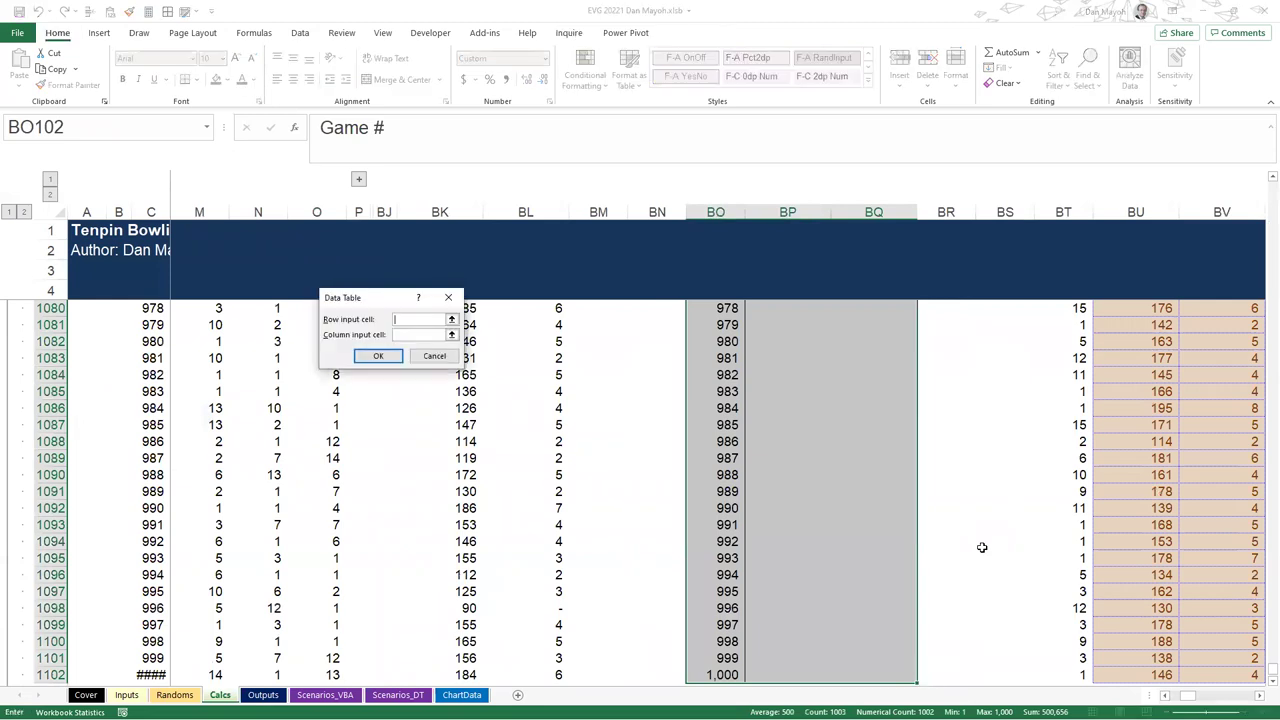
left_click(401, 336)
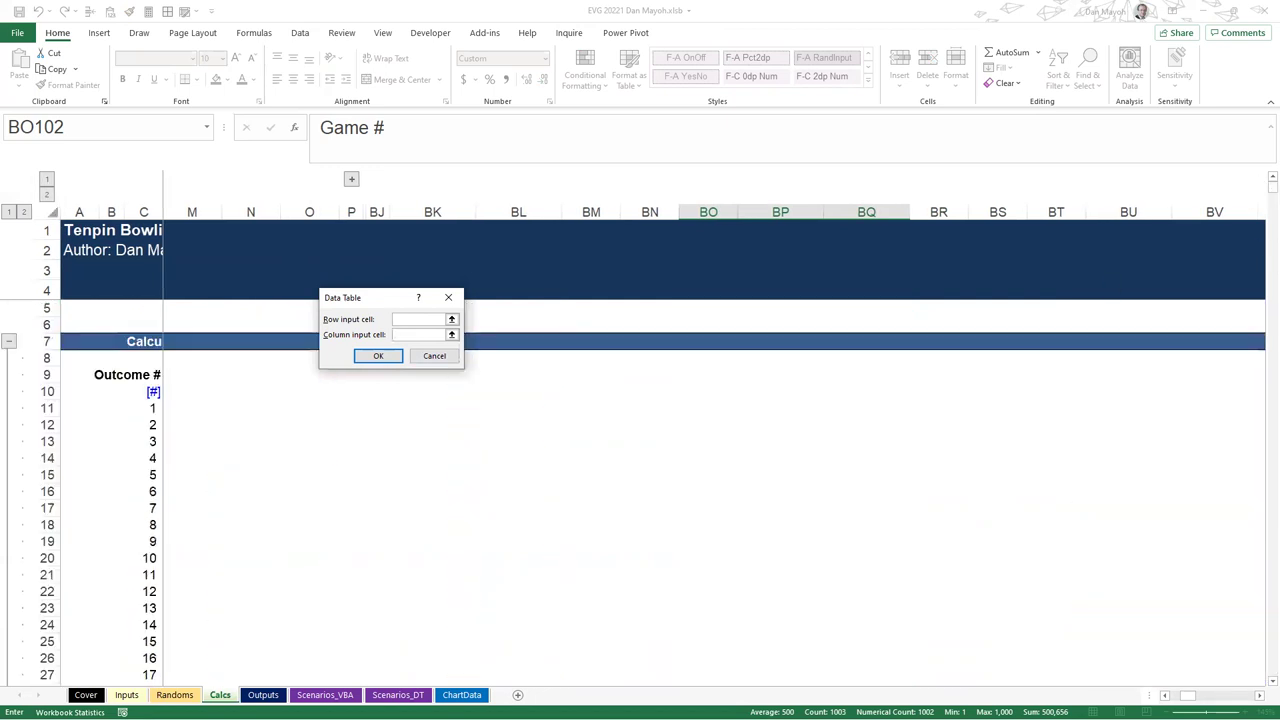
scroll(677, 563, "down", 10)
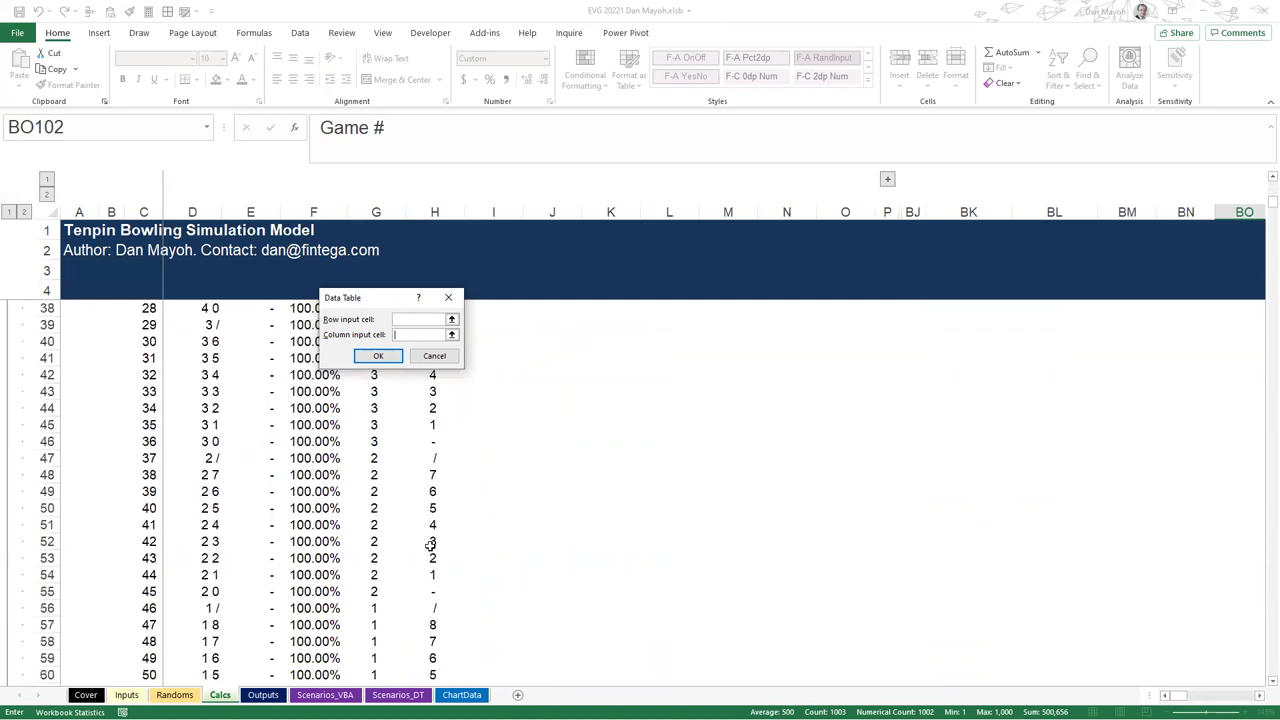
scroll(430, 543, "down", 11)
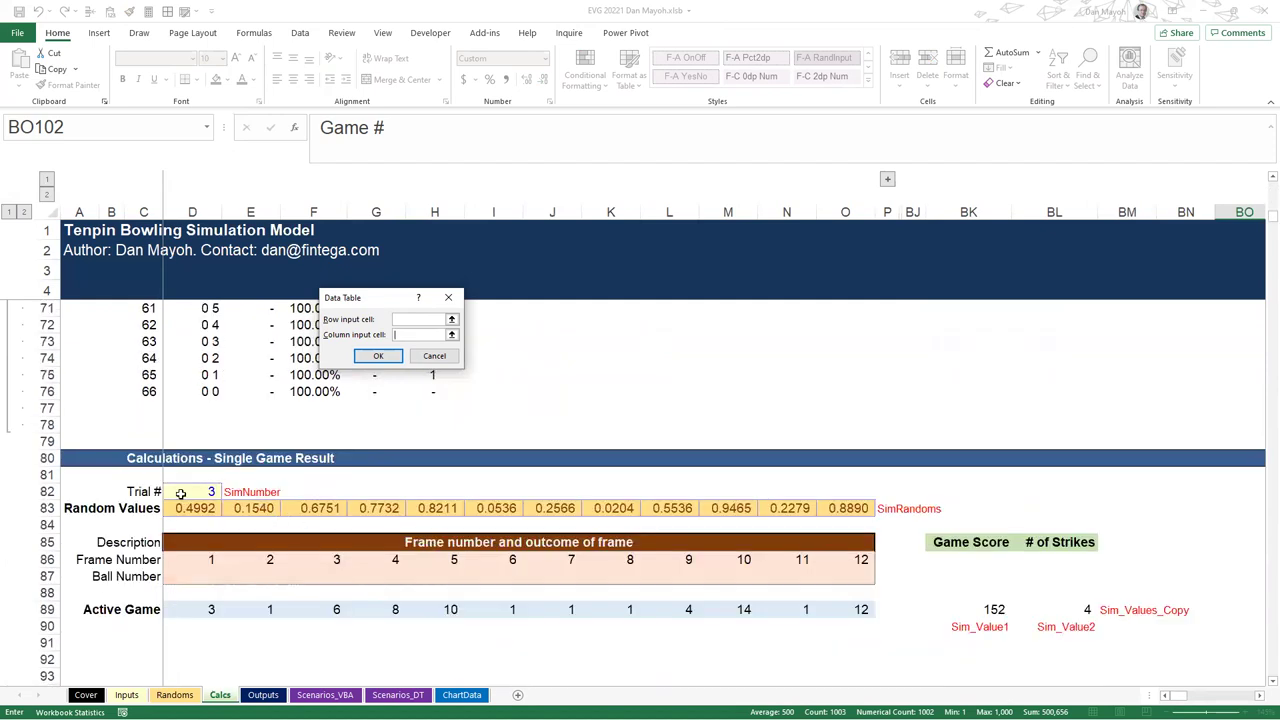
left_click(181, 494)
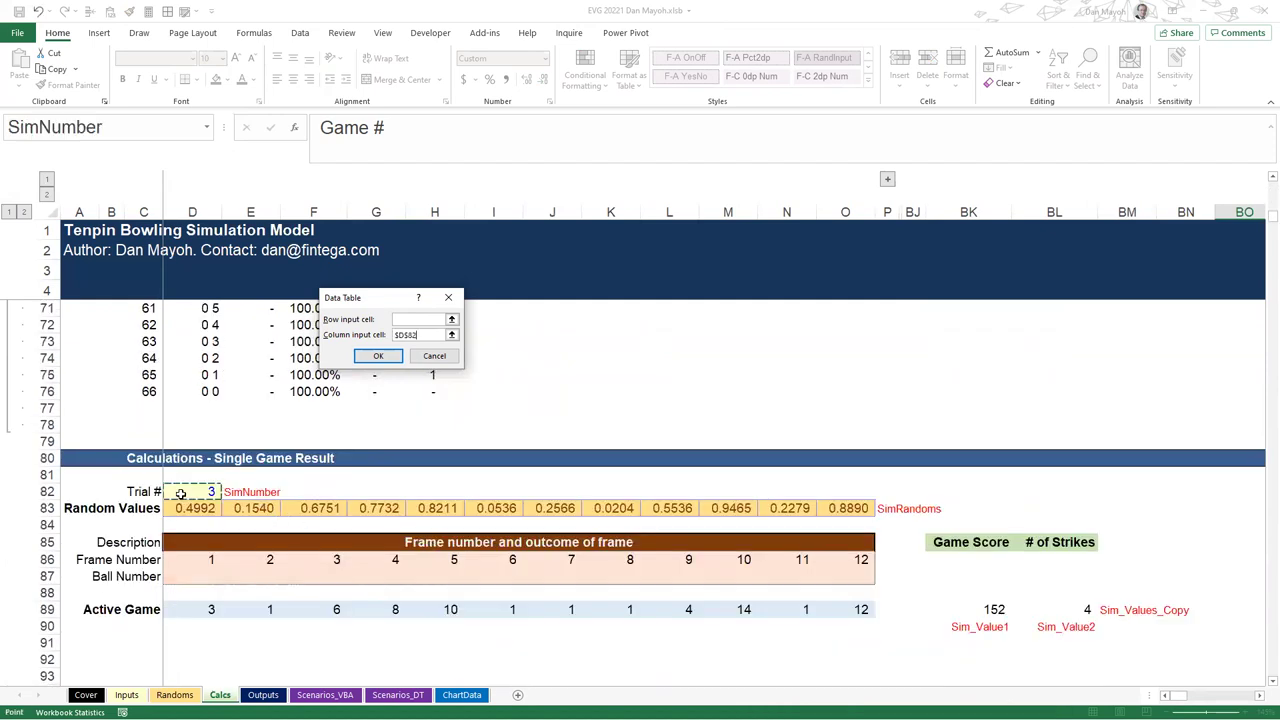
left_click(378, 356)
Inspect the data table's TABLE formula in the Game Score results BP107 and BP103
scroll(1067, 629, "down", 6)
scroll(1067, 629, "down", 4)
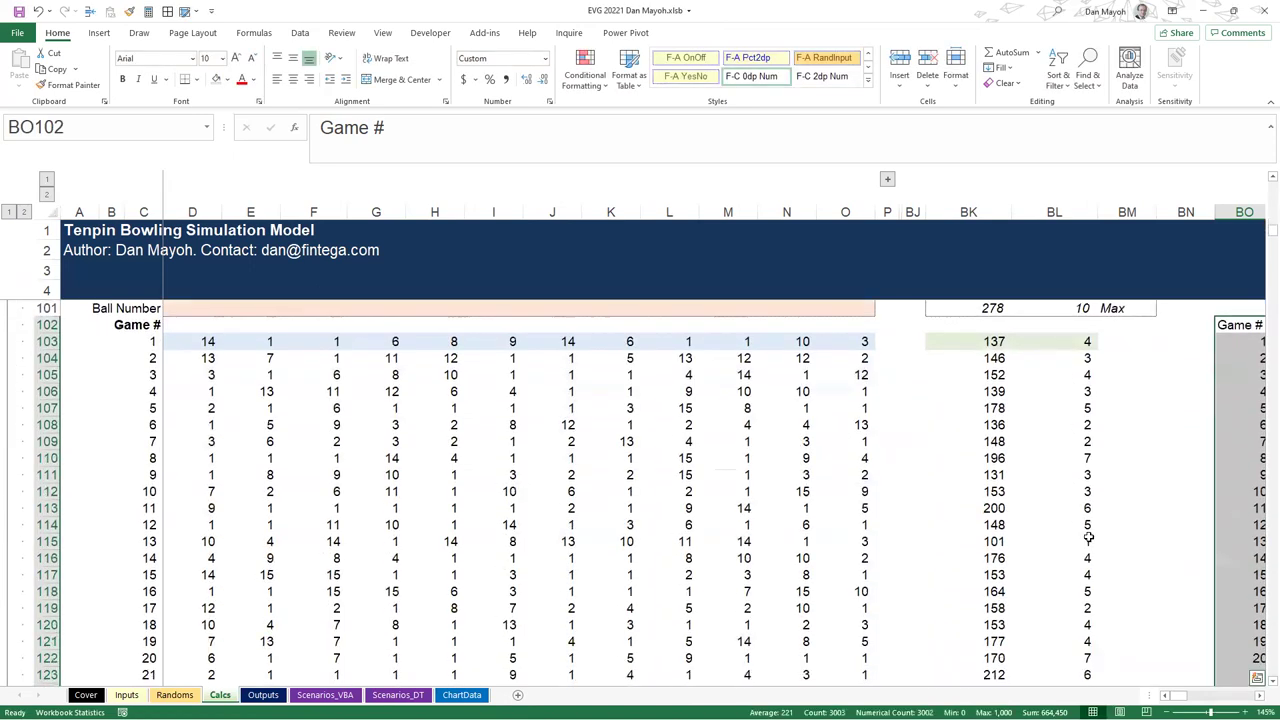
left_click(1005, 410)
key("Right")
key("Right")
key("Right")
key("Right")
key("Right")
key("Right")
key("Right")
key("Right")
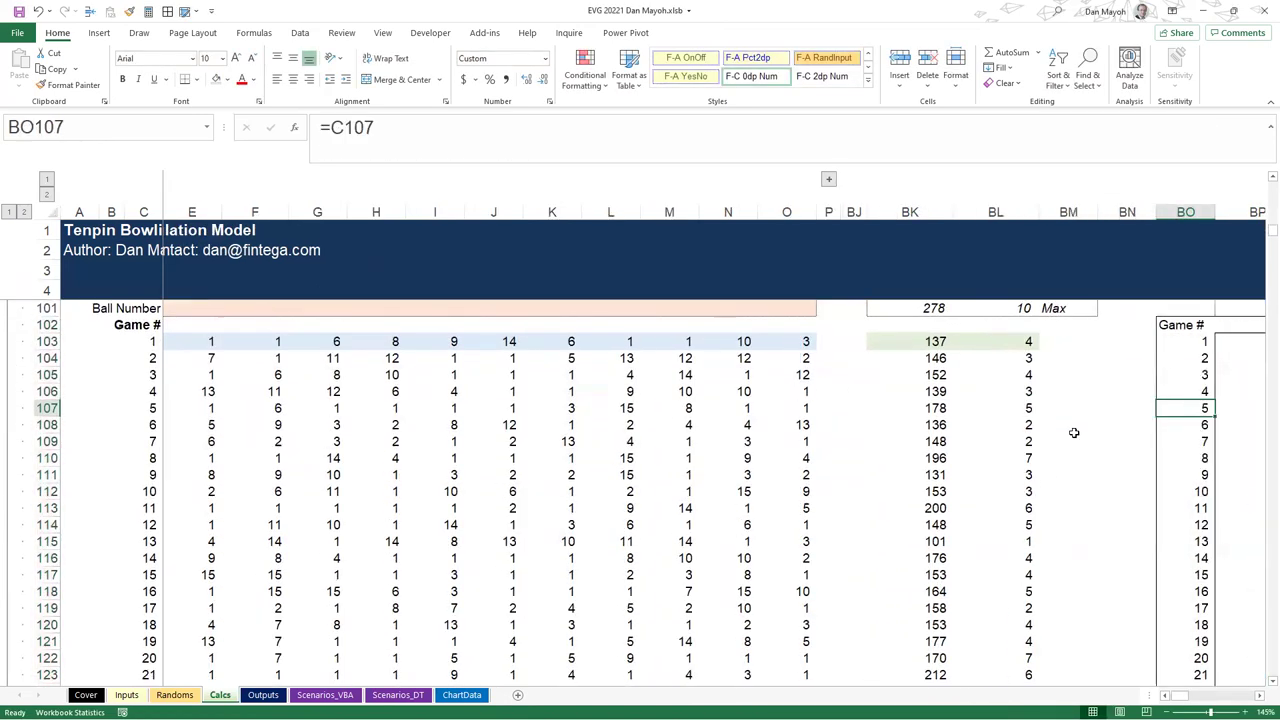
key("Left")
left_click(1028, 406)
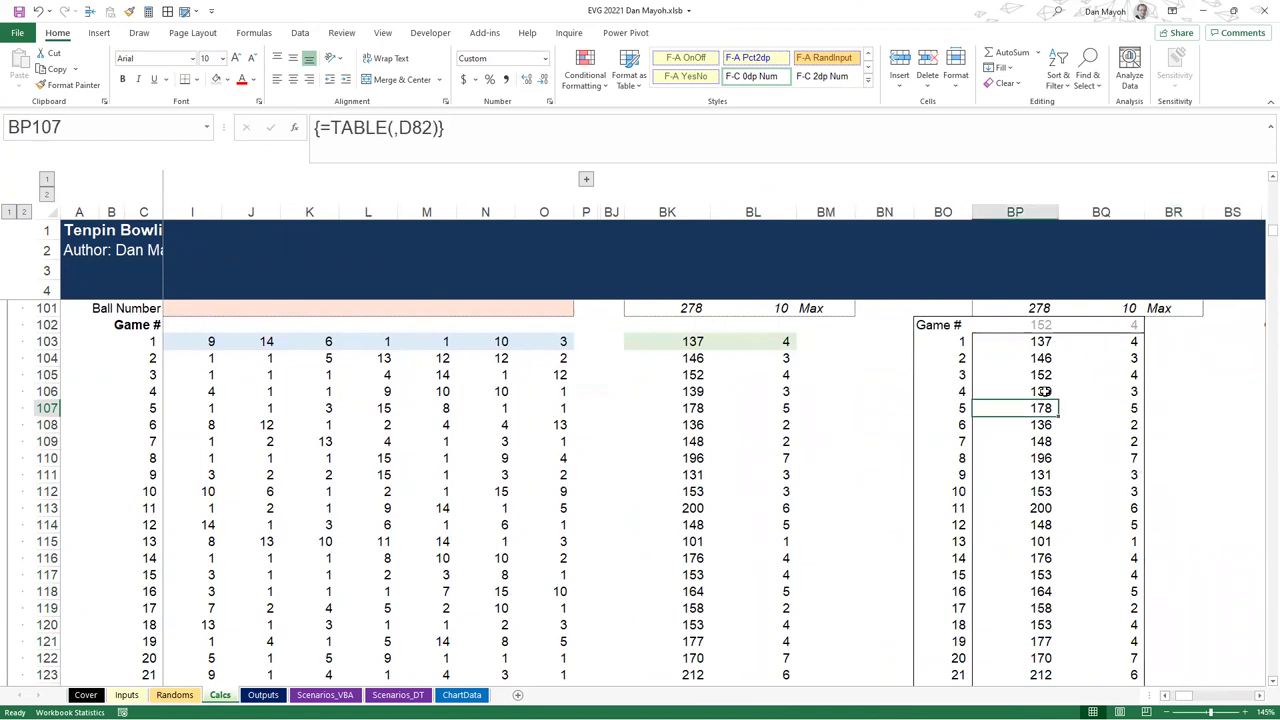
scroll(1040, 395, "up", 3)
left_click(1043, 495)
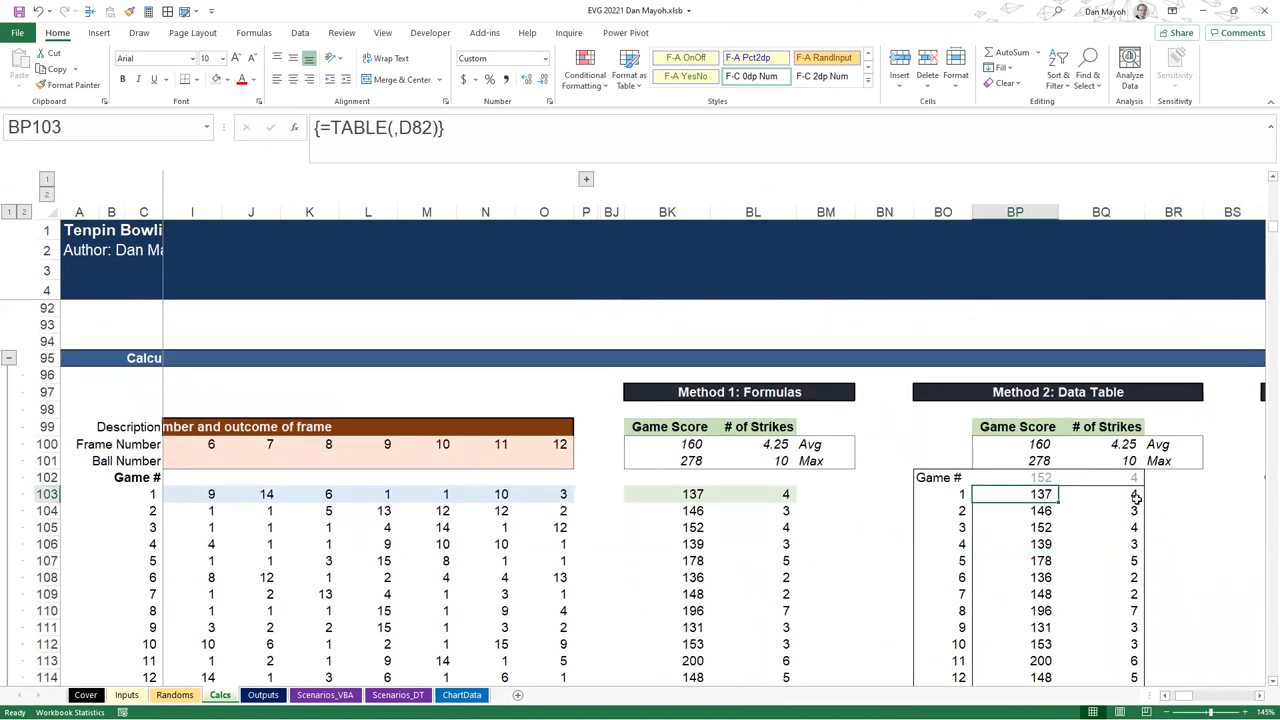
Compare the data table's results with the Method 1 formula results in BK103:BL112
left_click(1136, 497)
left_click_drag(686, 495, 771, 663)
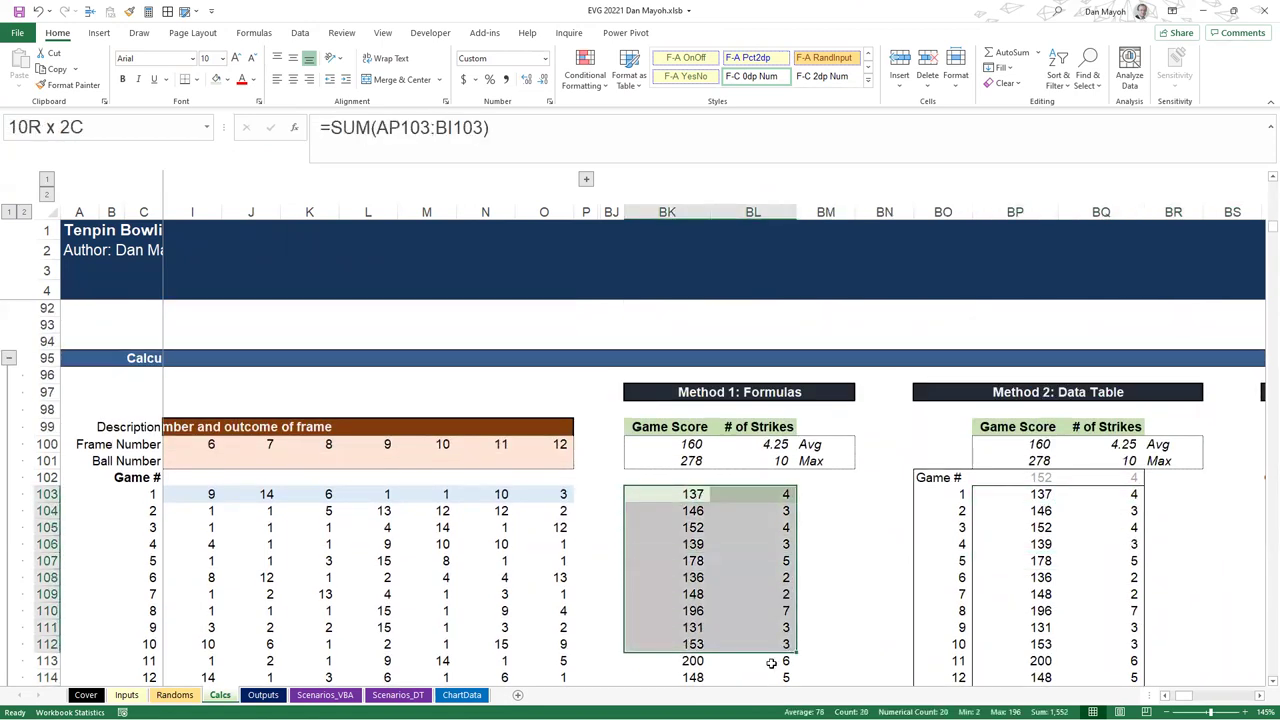
left_click(669, 560)
left_click_drag(760, 511, 526, 534)
left_click(1128, 562)
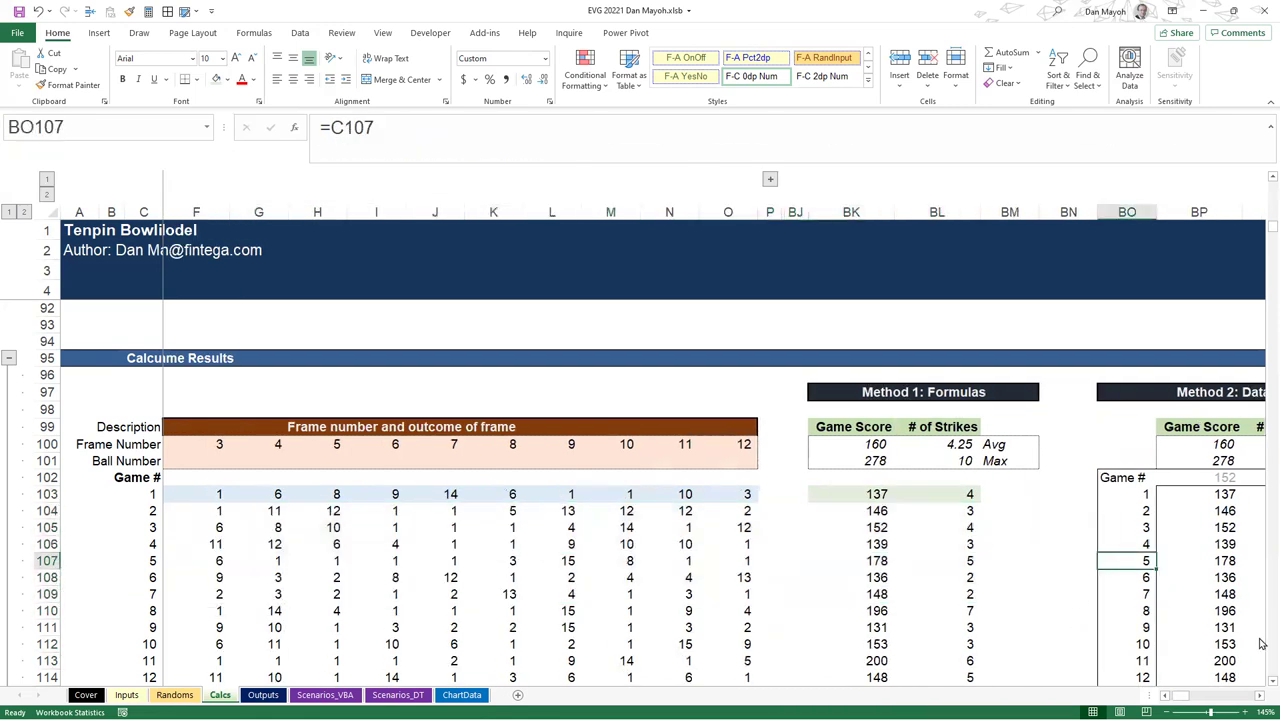
Review the cells around the data table's first games, from row 107 up to the header link in BP102
key("Right")
key("Right")
key("Right")
key("Right")
key("Right")
key("Left")
key("Left")
key("Left")
key("Left")
key("Left")
key("Left")
key("Left")
key("Up")
key("Right")
key("Right")
key("Up")
key("Right")
key("Up")
key("Up")
key("Up")
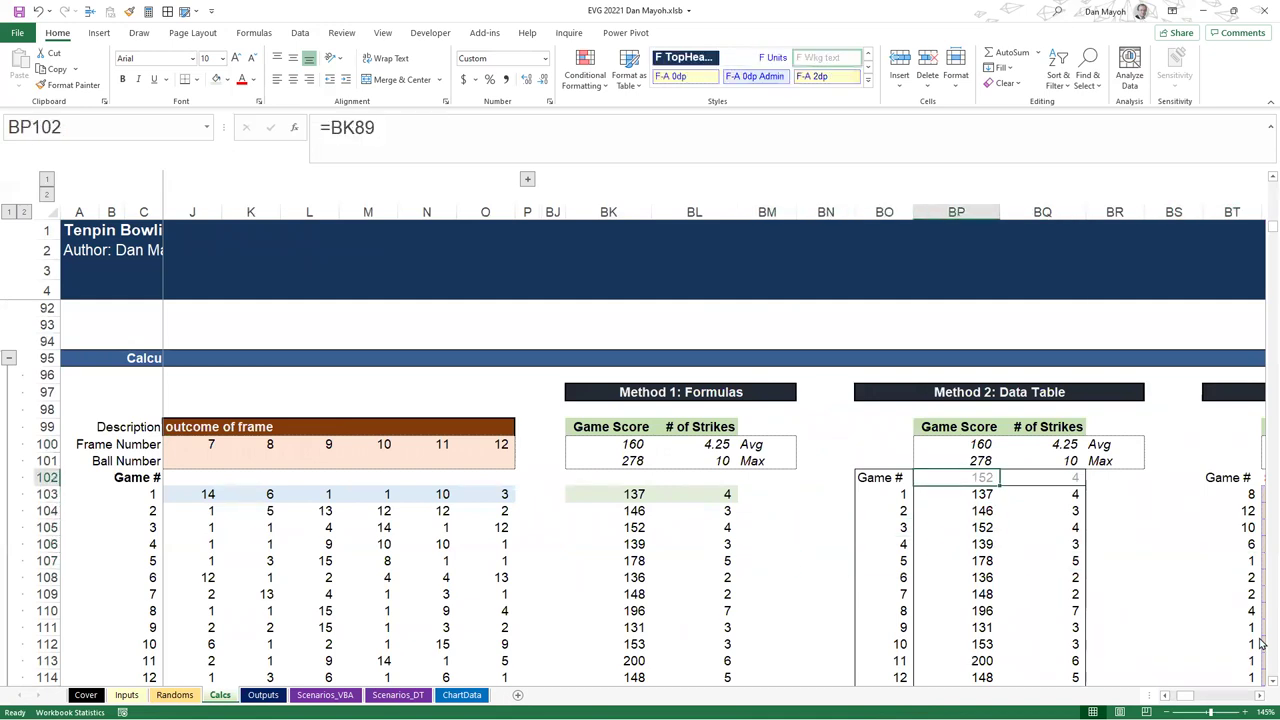
key("Left")
key("Left")
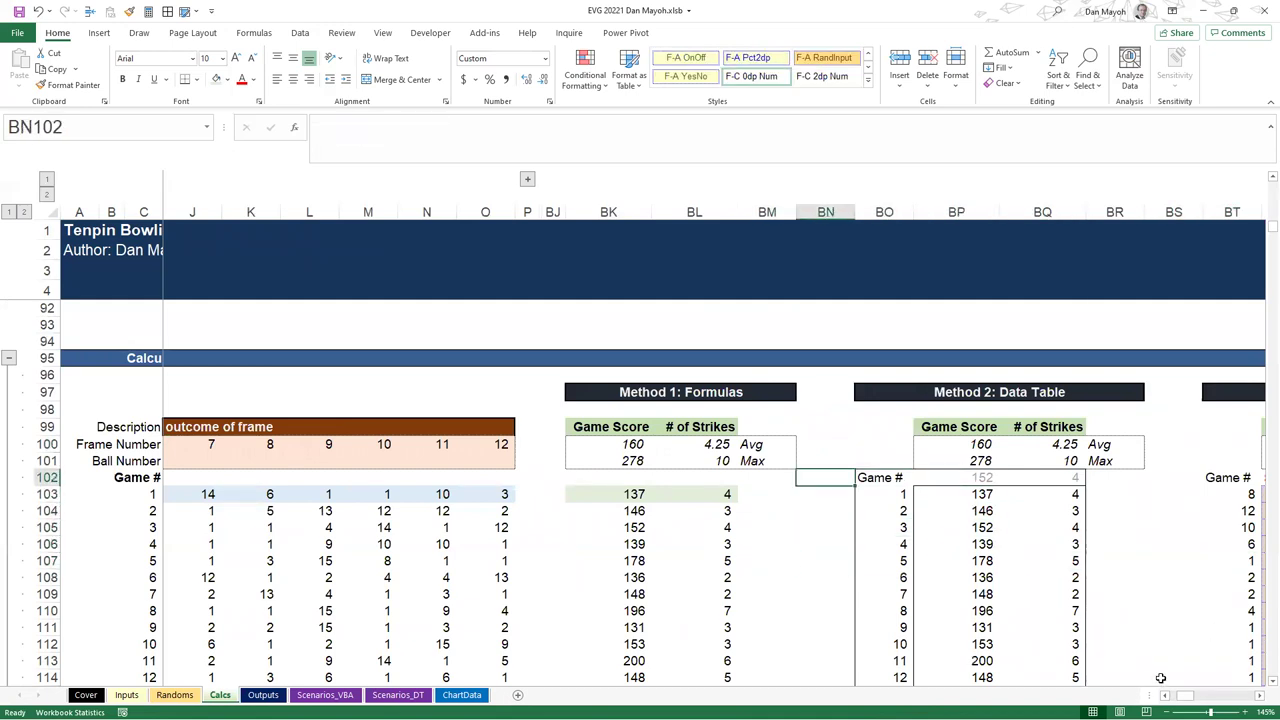
Check the TABLE formula in BP105, view the TableRandom values on the Randoms sheet, and return to the Calcs sheet
left_click(960, 527)
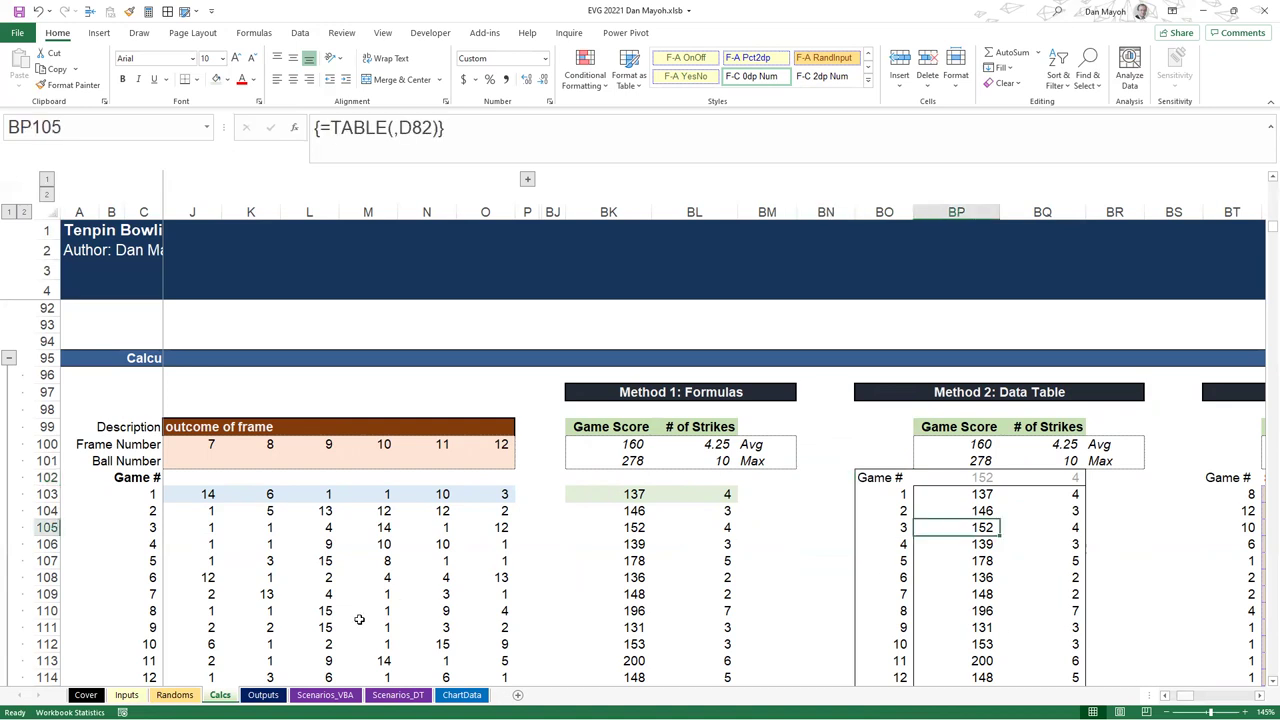
left_click(178, 695)
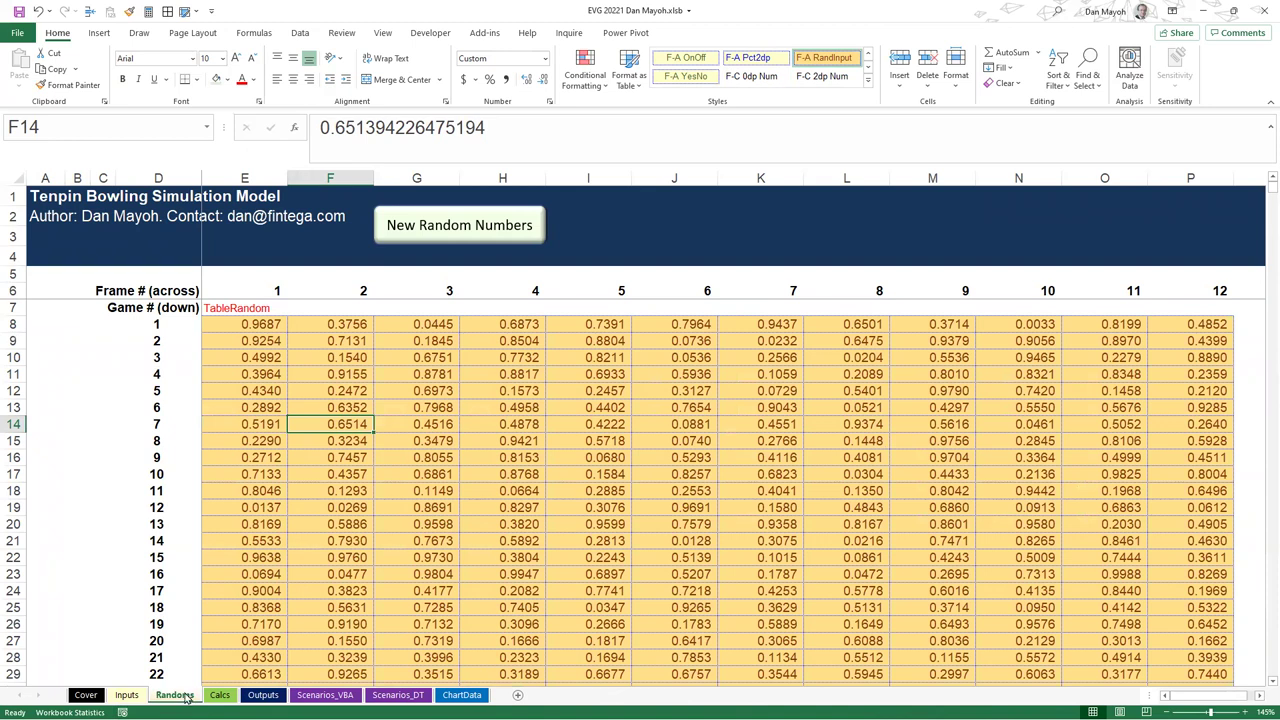
left_click(220, 695)
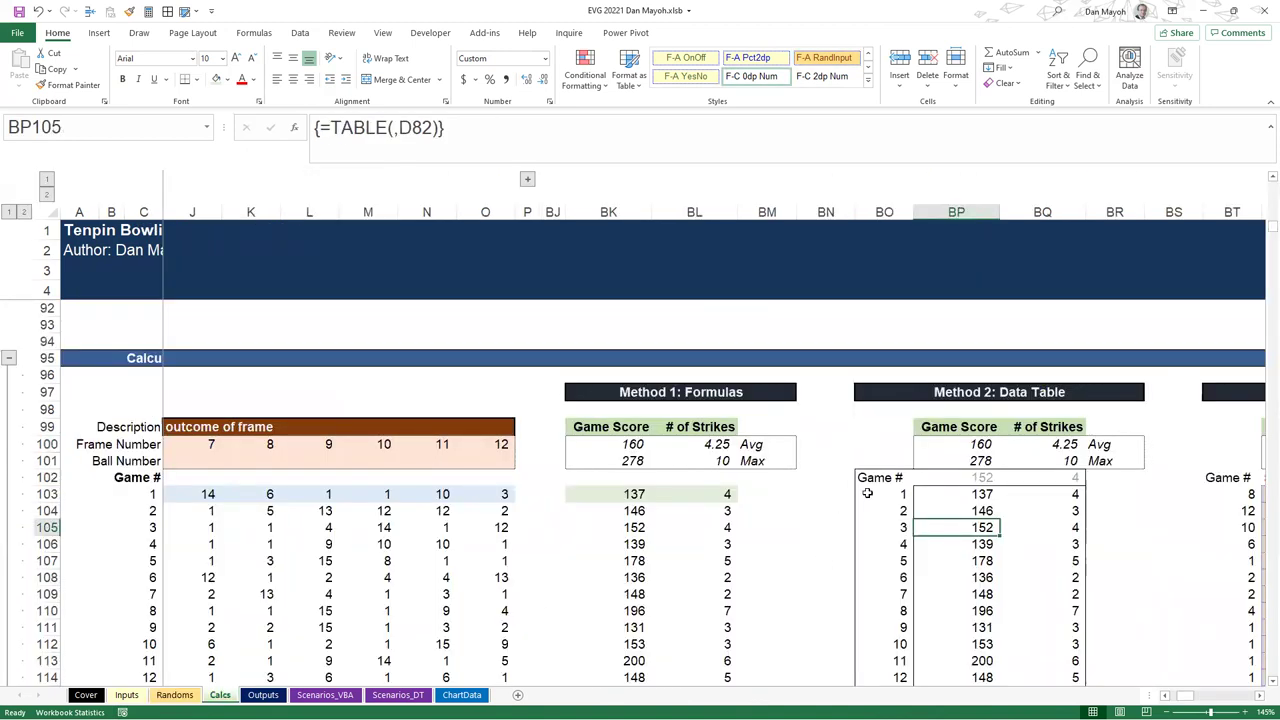
Replace the Random Values formulas in D83:O83 of the Single Game Result section with =RAND()
scroll(537, 566, "left", 3)
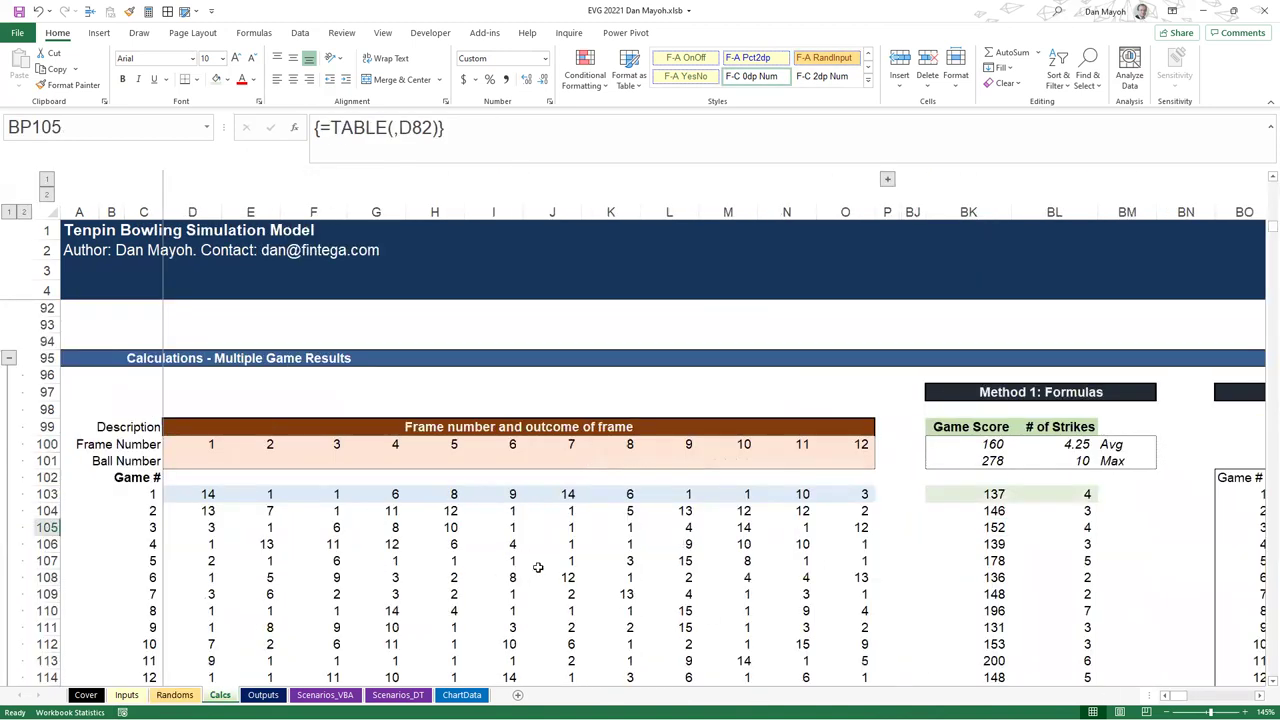
scroll(467, 544, "up", 5)
left_click(212, 394)
key("Down")
key("Left")
key("Right")
key("ctrl+shift+Right")
key("shift+Left")
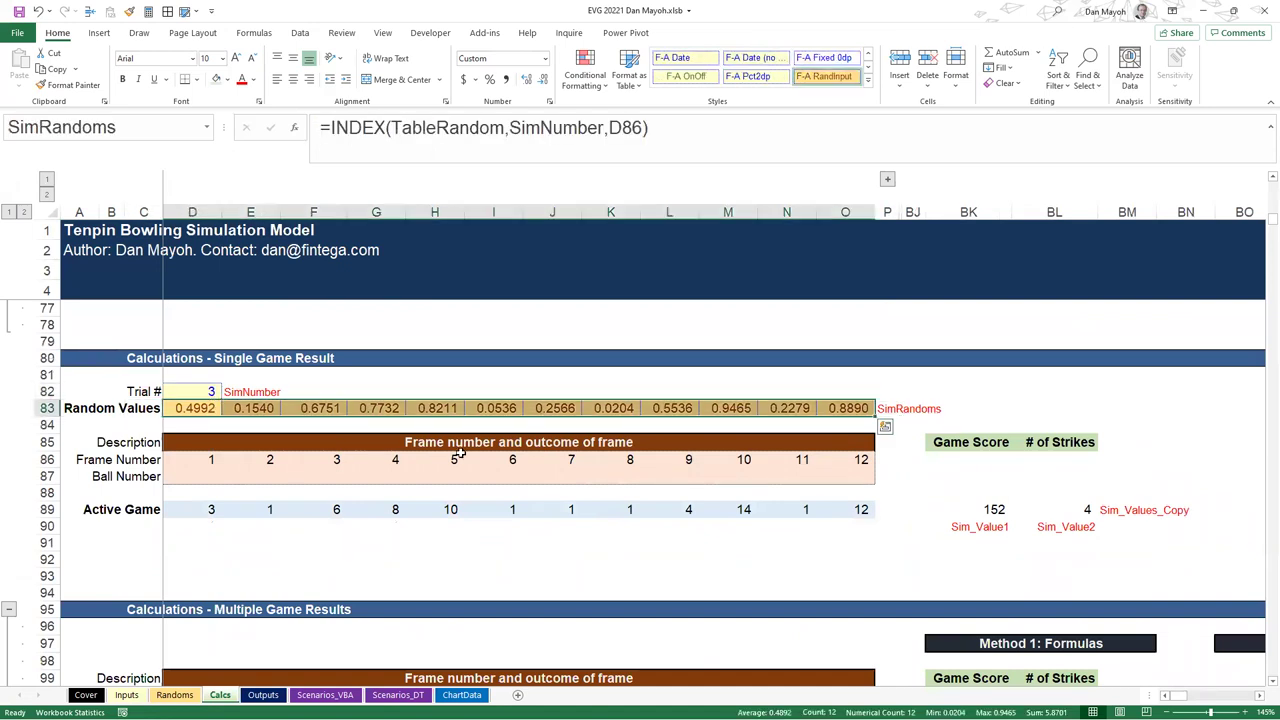
type("=rand()")
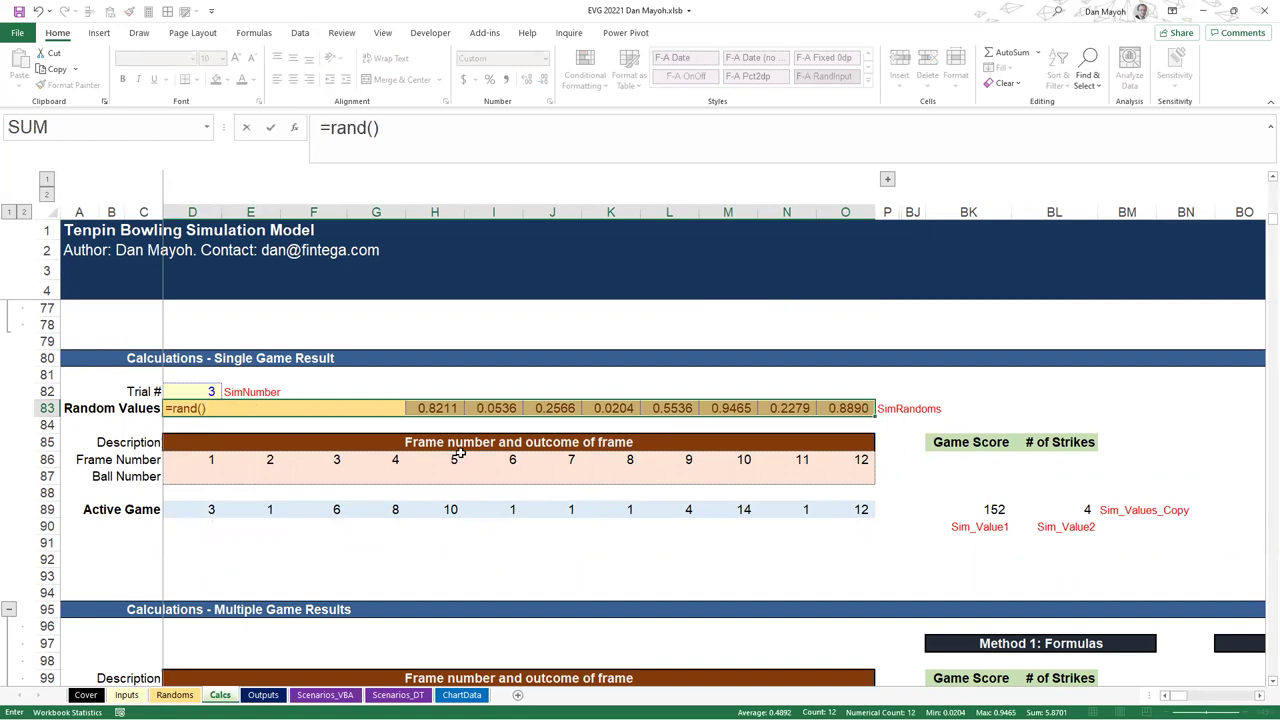
key("ctrl+Return")
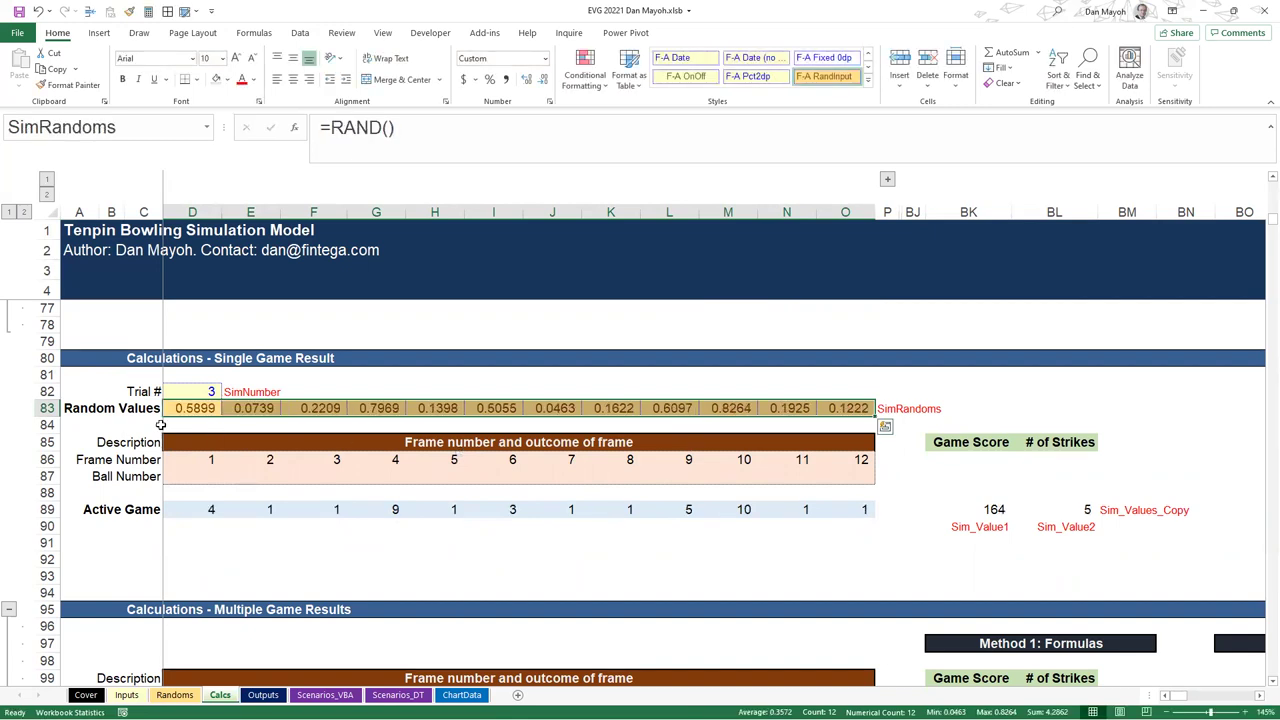
Check the =RAND() formulas across the Random Values row D83:O83 of the Single Game Result section
left_click(180, 425)
left_click(185, 404)
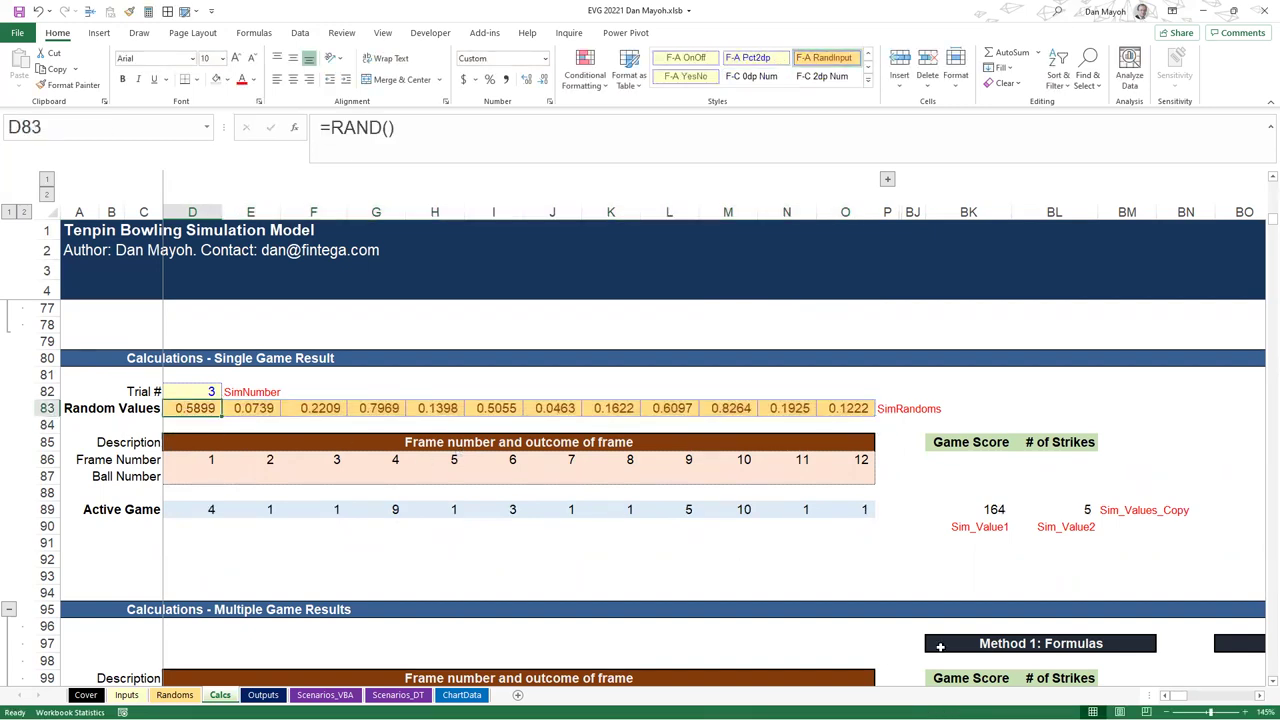
left_click_drag(197, 411, 862, 410)
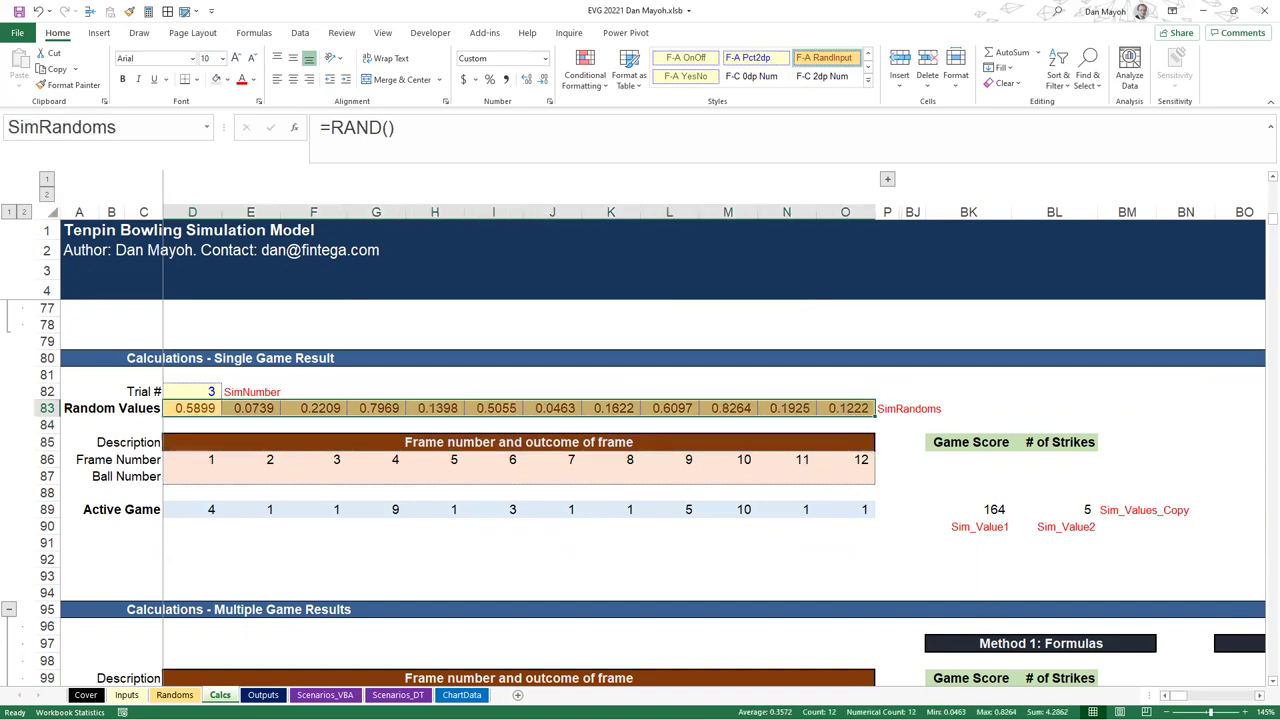
Compare the data table's game scores in BP103:BP104 with the Method 1 formula scores in BK103:BK115
scroll(982, 566, "right", 5)
scroll(982, 566, "down", 4)
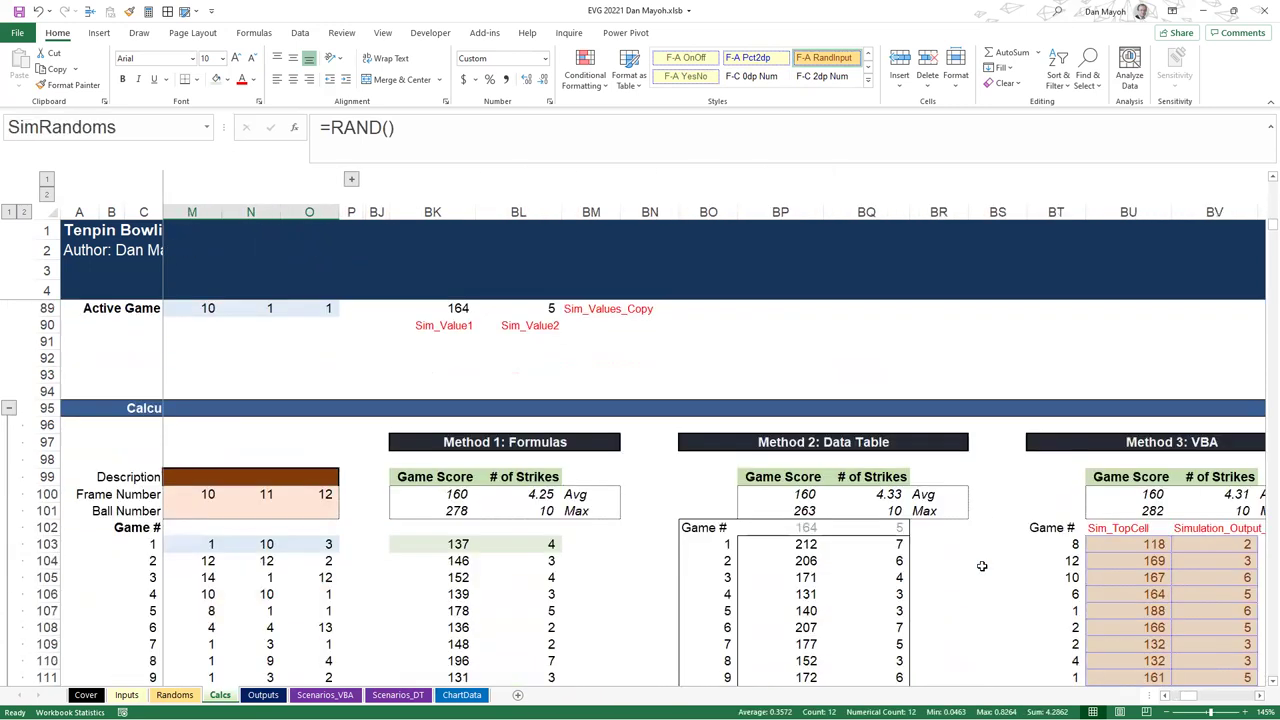
scroll(982, 566, "down", 3)
left_click(808, 408)
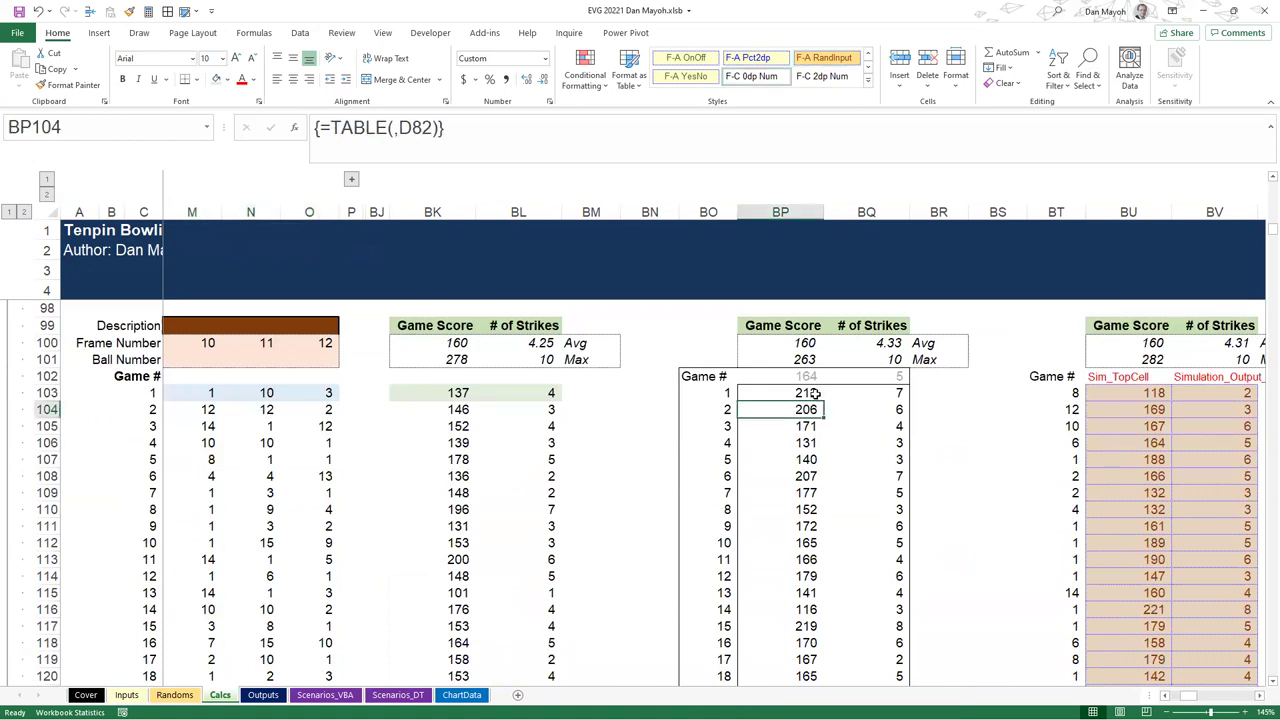
left_click(795, 393)
left_click_drag(465, 393, 460, 593)
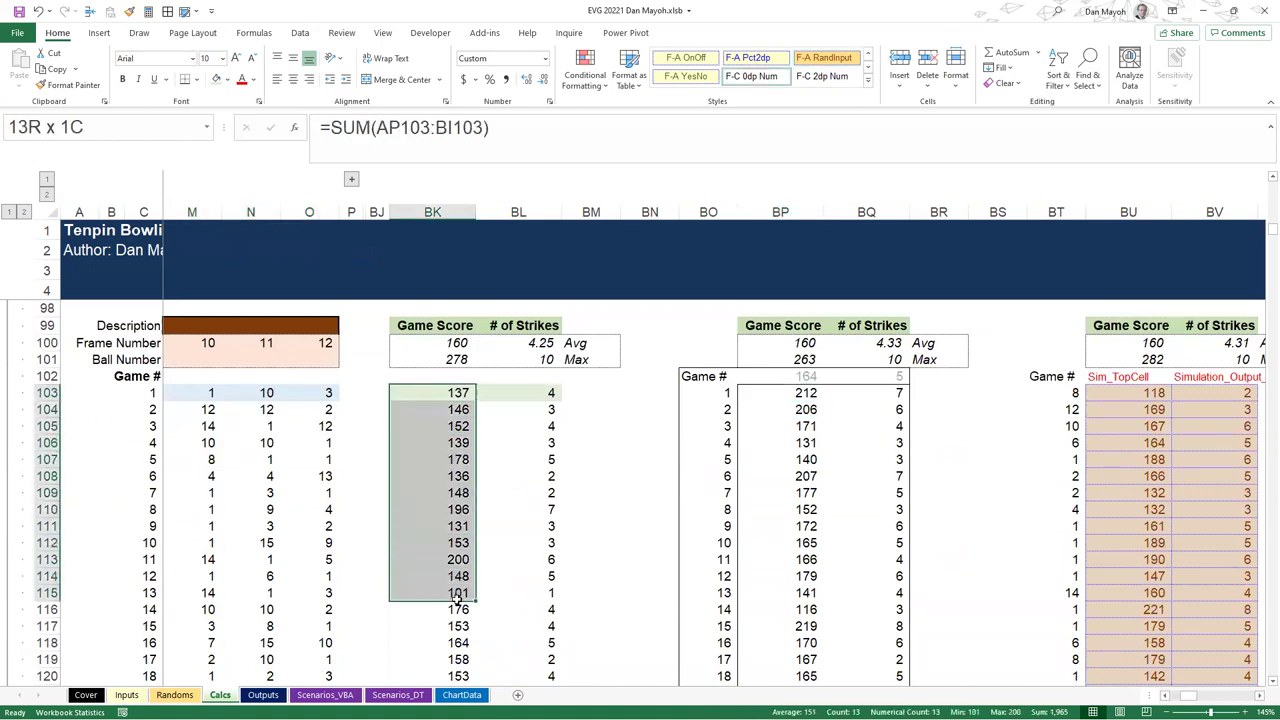
left_click(800, 393)
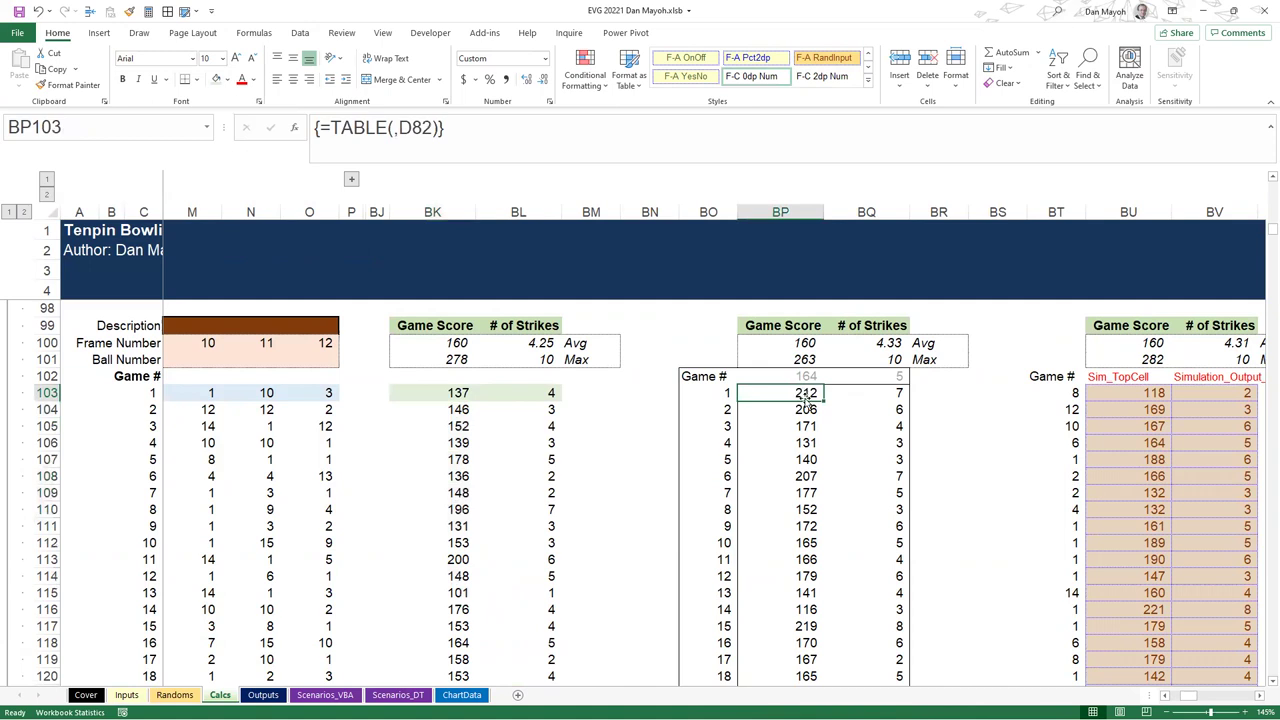
left_click(462, 393)
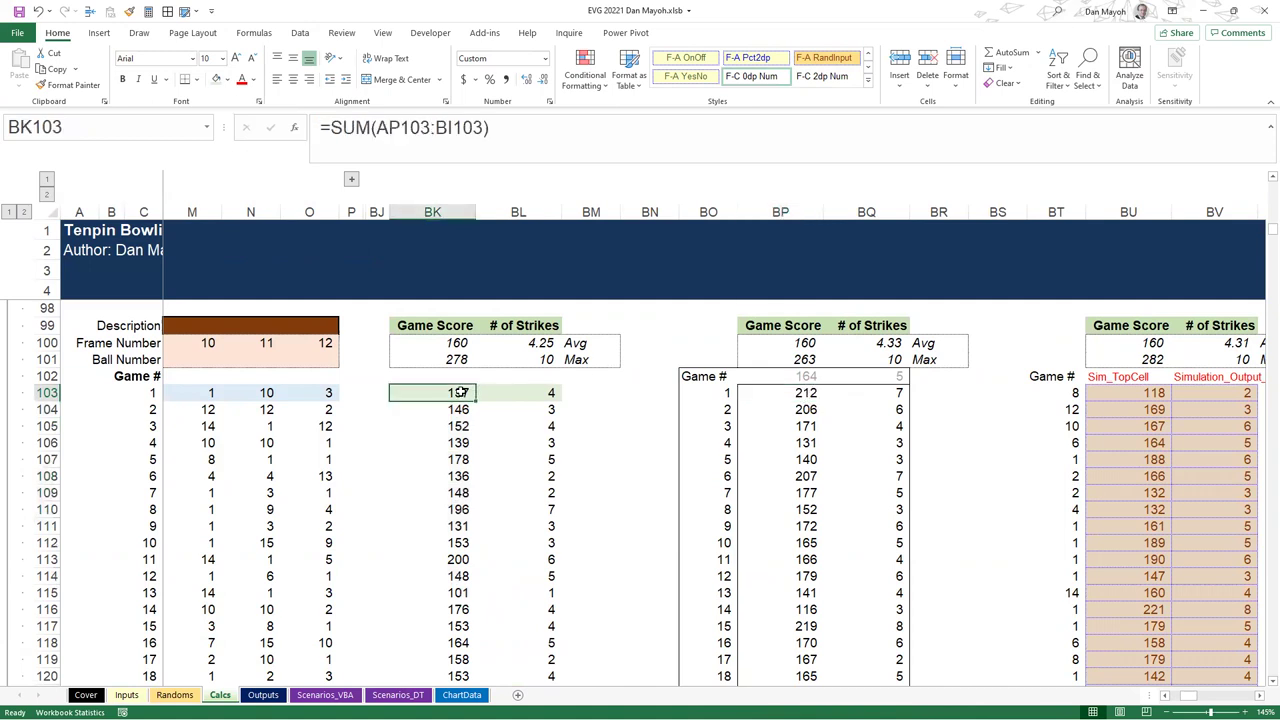
Compare the average game scores of the formula and data table methods in BK100 and BP100
mouse_move(440, 343)
left_mouse_down()
mouse_move(497, 343)
mouse_move(446, 343)
left_mouse_up()
left_click(790, 343)
key("Left")
key("Left")
key("Left")
key("Left")
key("Left")
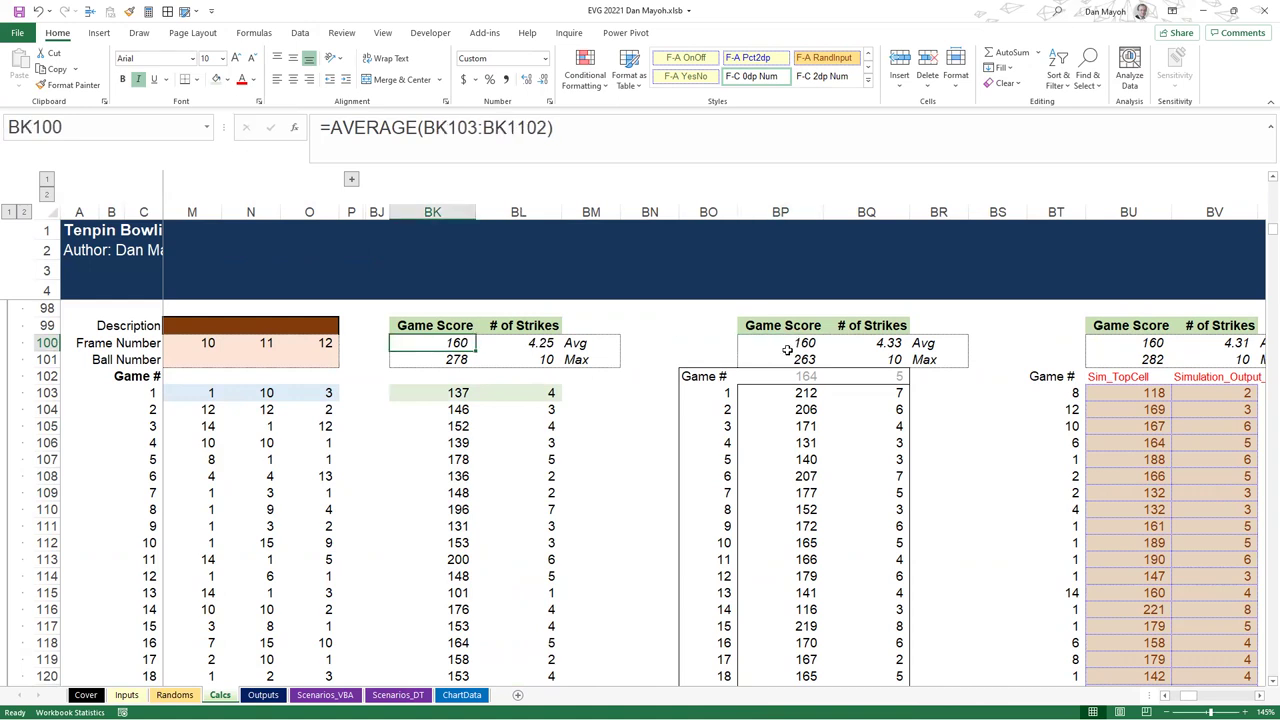
Check the TABLE formula in BP103 and trace it to its input cell, Trial # in D82
left_click(808, 395)
scroll(683, 557, "up", 4)
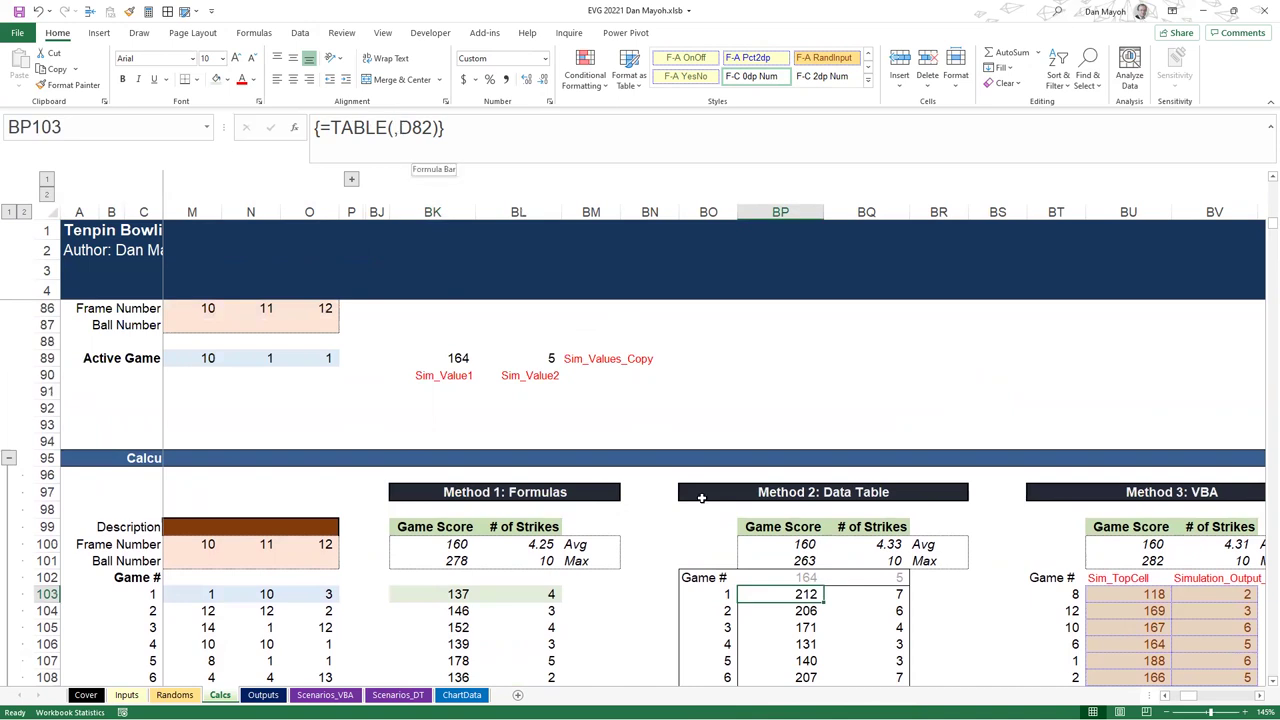
scroll(1180, 695, "left", 3)
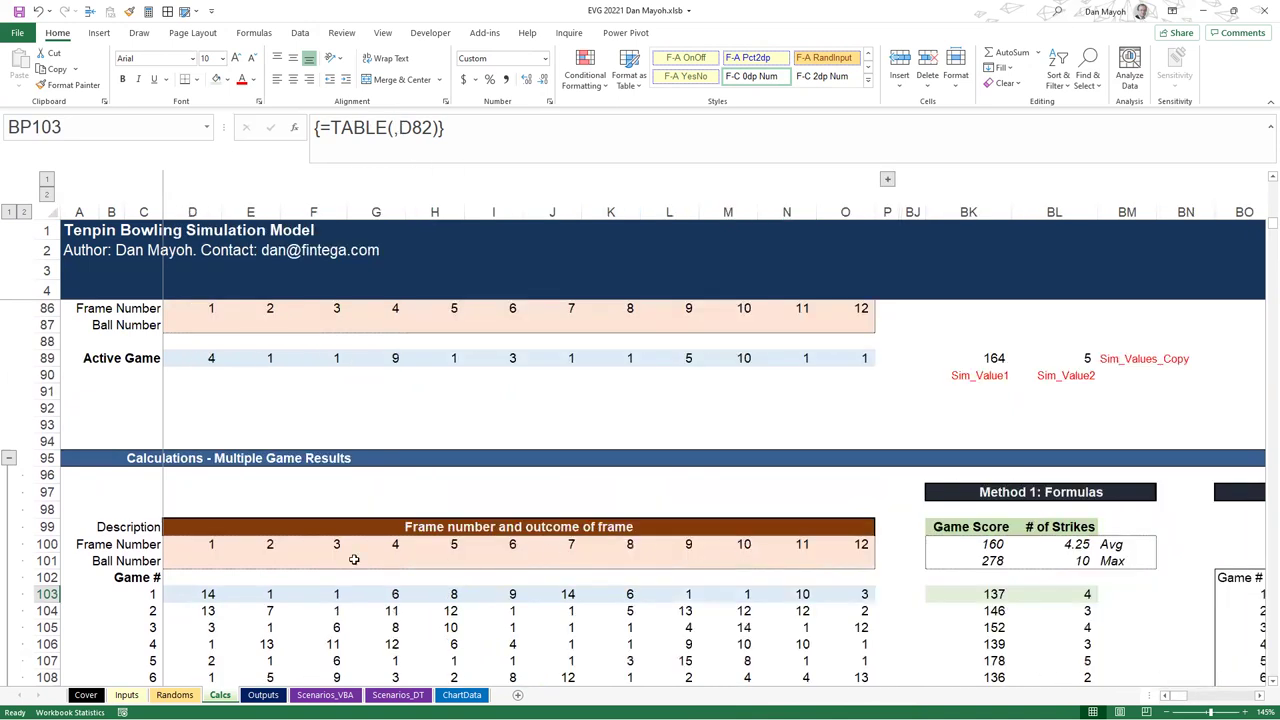
scroll(224, 505, "up", 4)
left_click(207, 441)
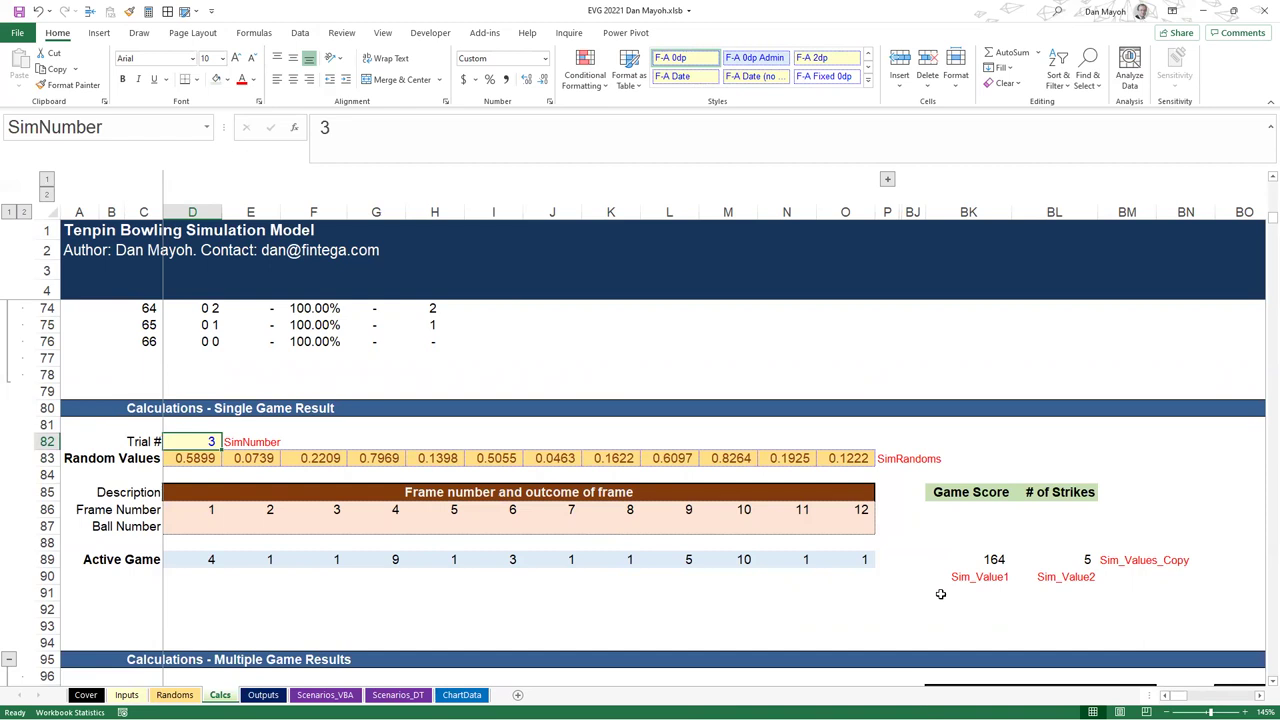
Review the Single Game Result section and check the data table's game number link in BO106
scroll(234, 512, "down", 1)
scroll(234, 512, "up", 1)
scroll(234, 510, "up", 1)
scroll(288, 518, "down", 1)
scroll(950, 630, "down", 1)
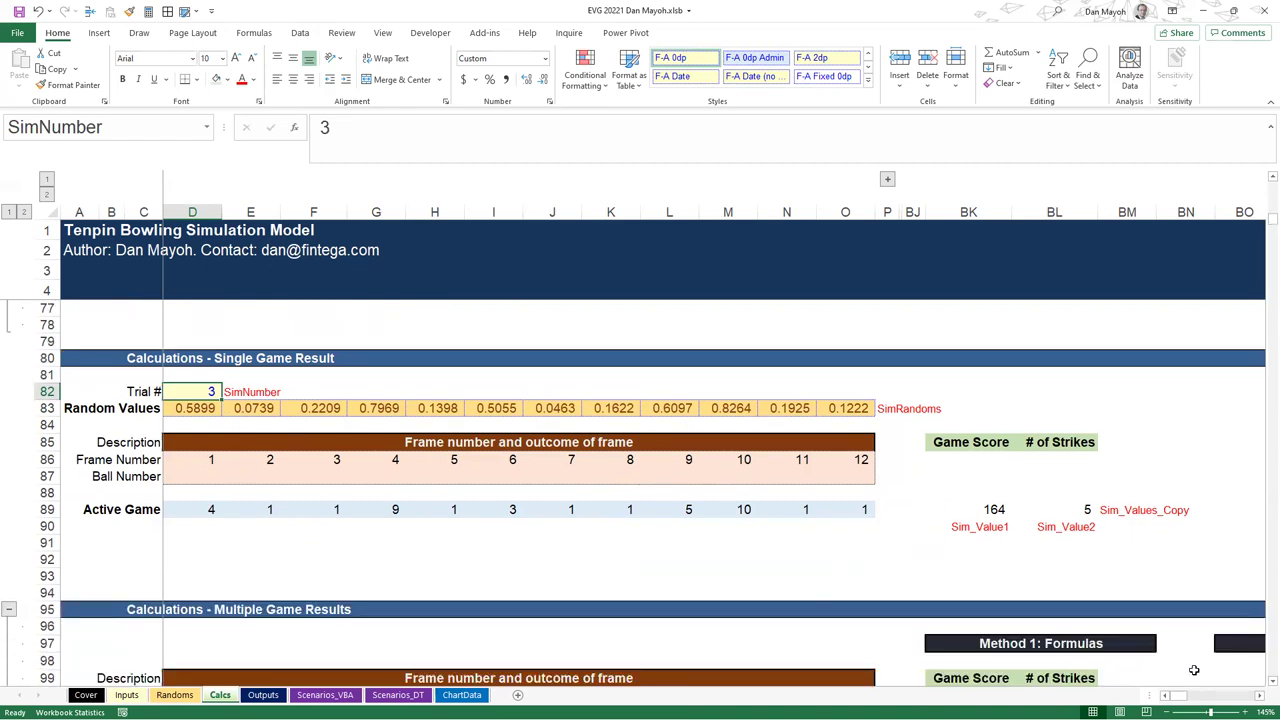
scroll(1198, 672, "down", 1)
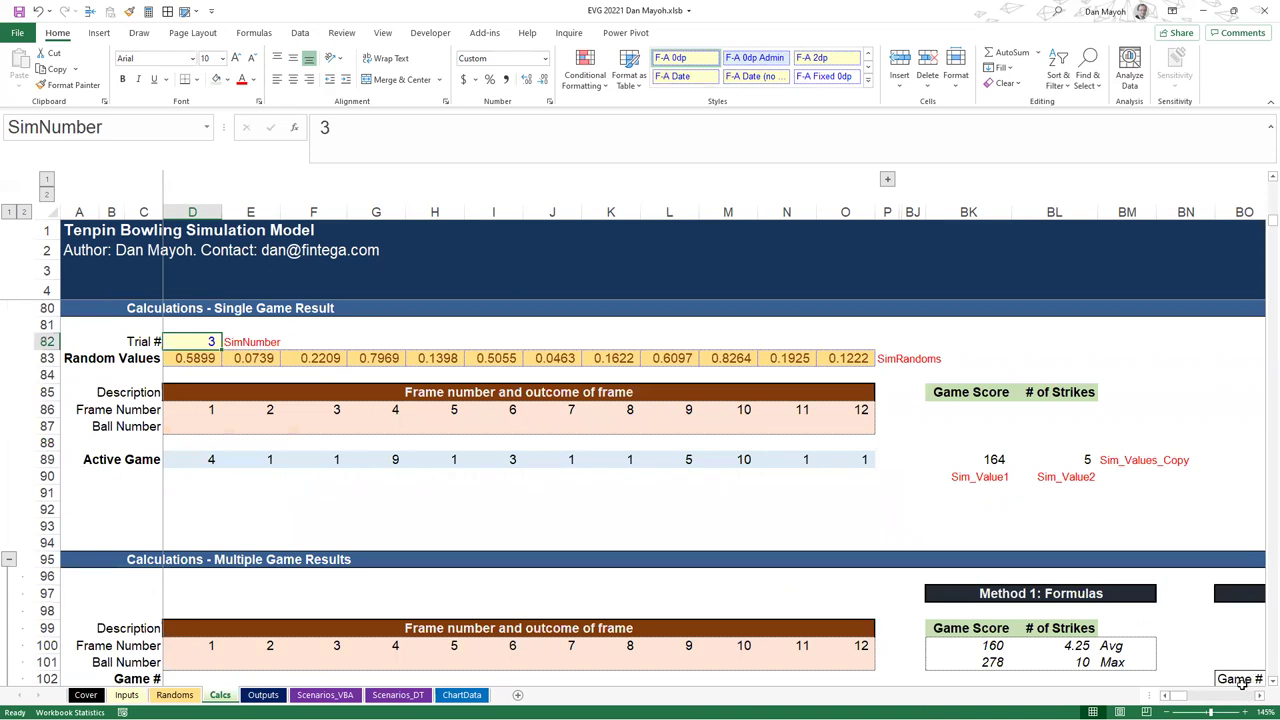
scroll(1238, 672, "down", 1)
left_click(1237, 598)
left_click(1243, 643)
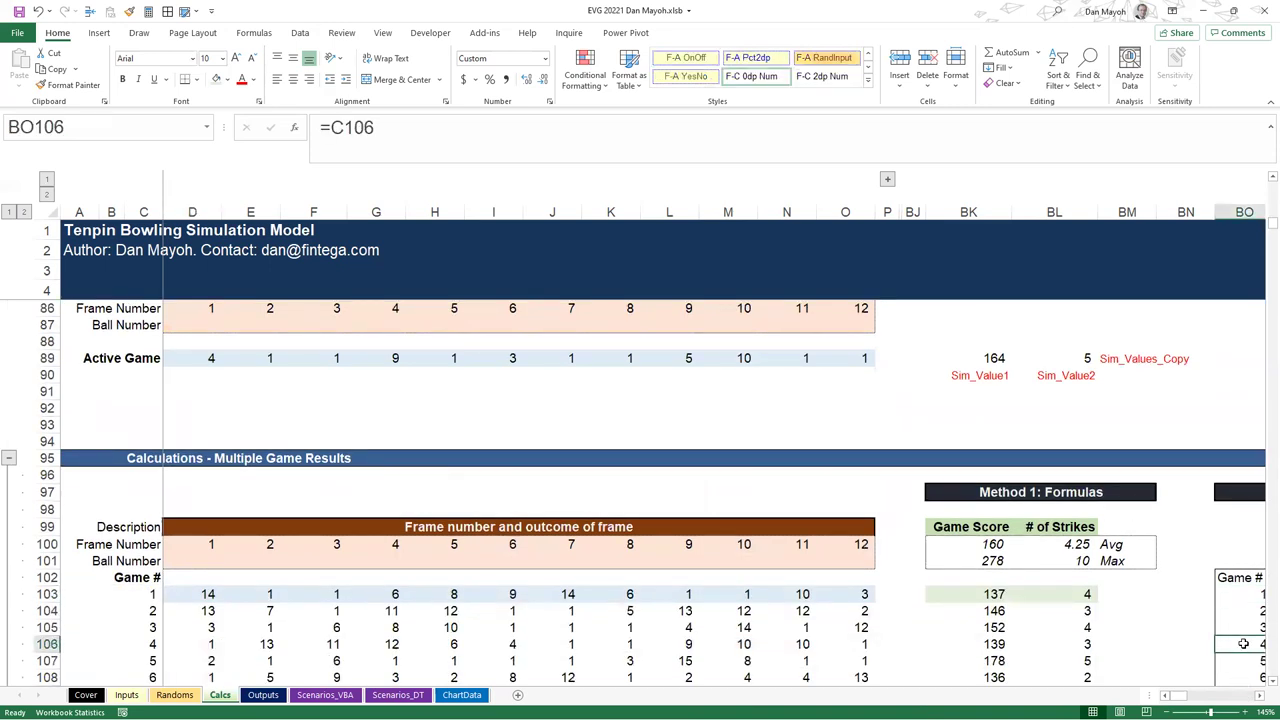
Review the Trial # input in D82 and the random values that follow it in D83:O83
scroll(1246, 668, "up", 2)
scroll(900, 528, "up", 3)
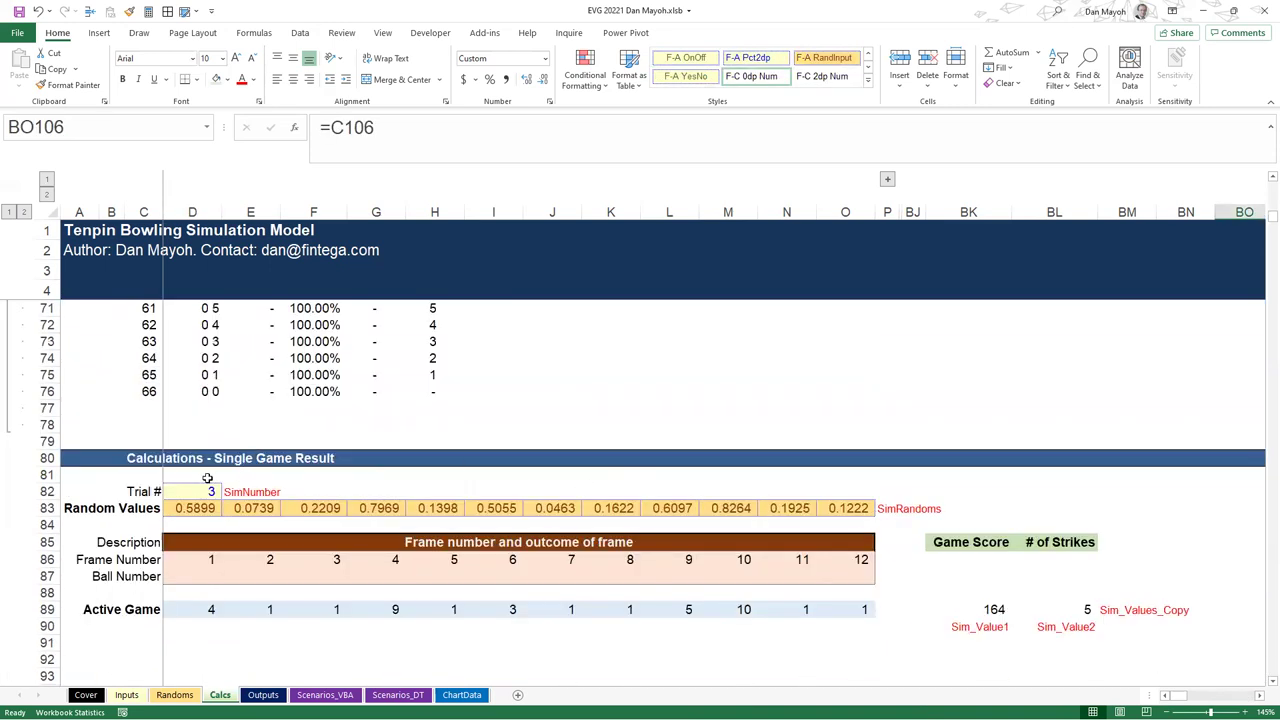
left_click(201, 491)
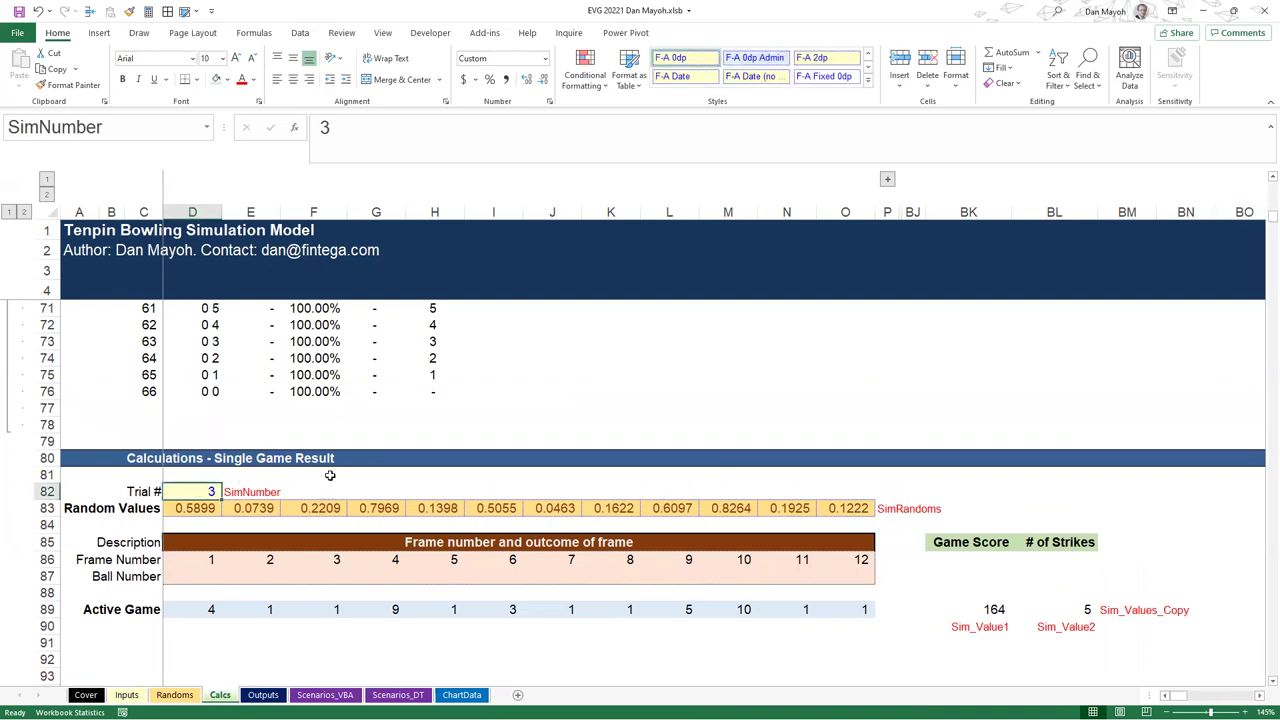
left_click_drag(197, 508, 849, 503)
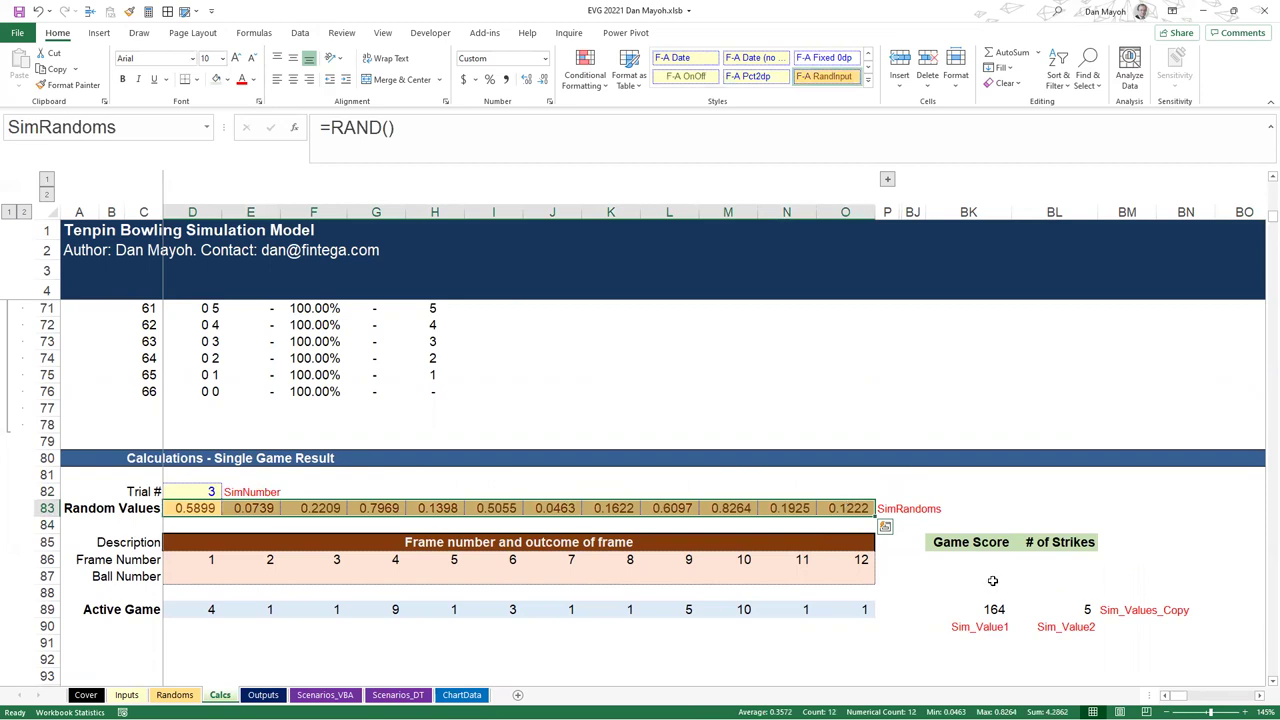
Trace the single game outputs in BK89:BL89 to the data table results in BP104:BQ111
scroll(993, 581, "down", 5)
scroll(990, 502, "up", 3)
left_click_drag(977, 508, 1057, 506)
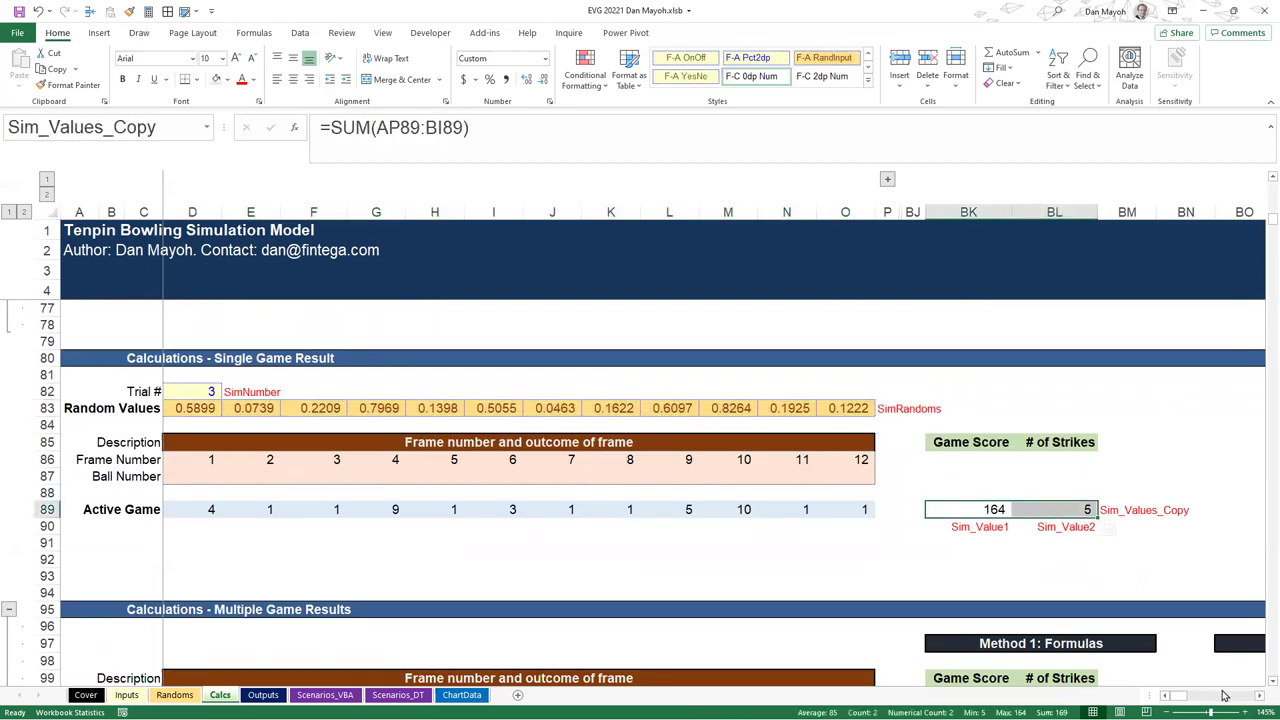
scroll(806, 520, "right", 5)
scroll(806, 520, "down", 5)
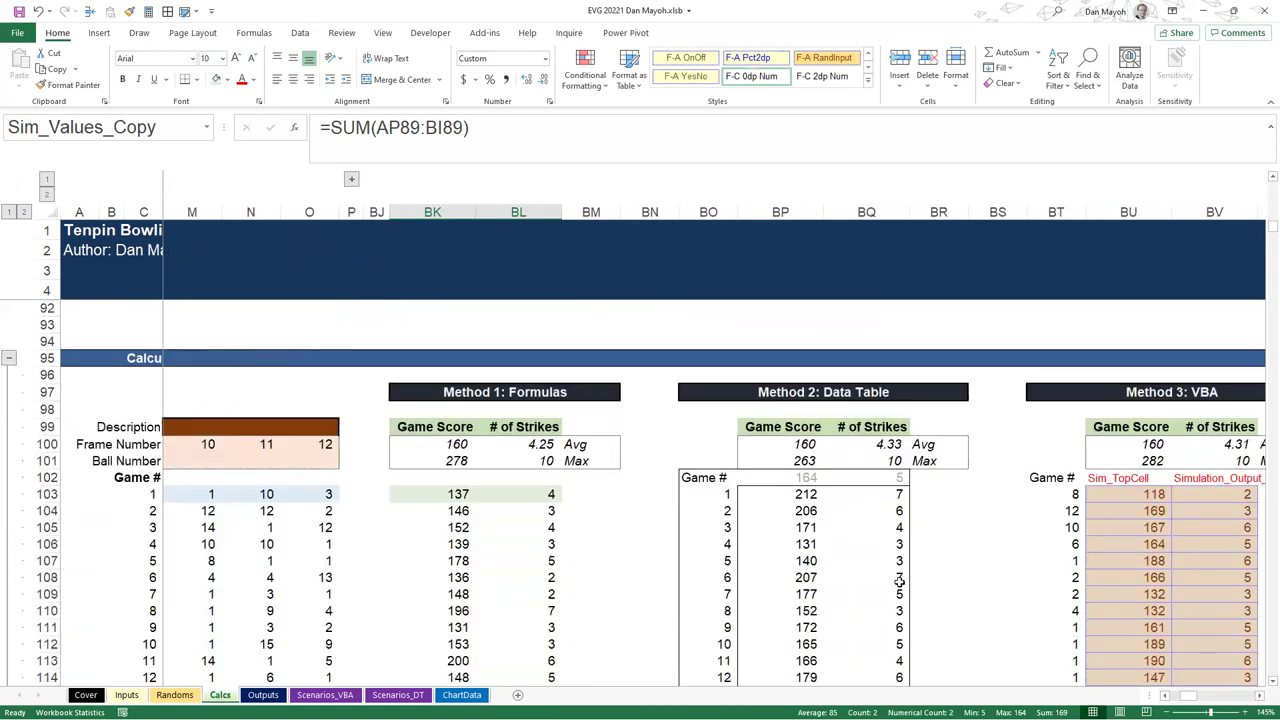
left_click_drag(806, 514, 880, 627)
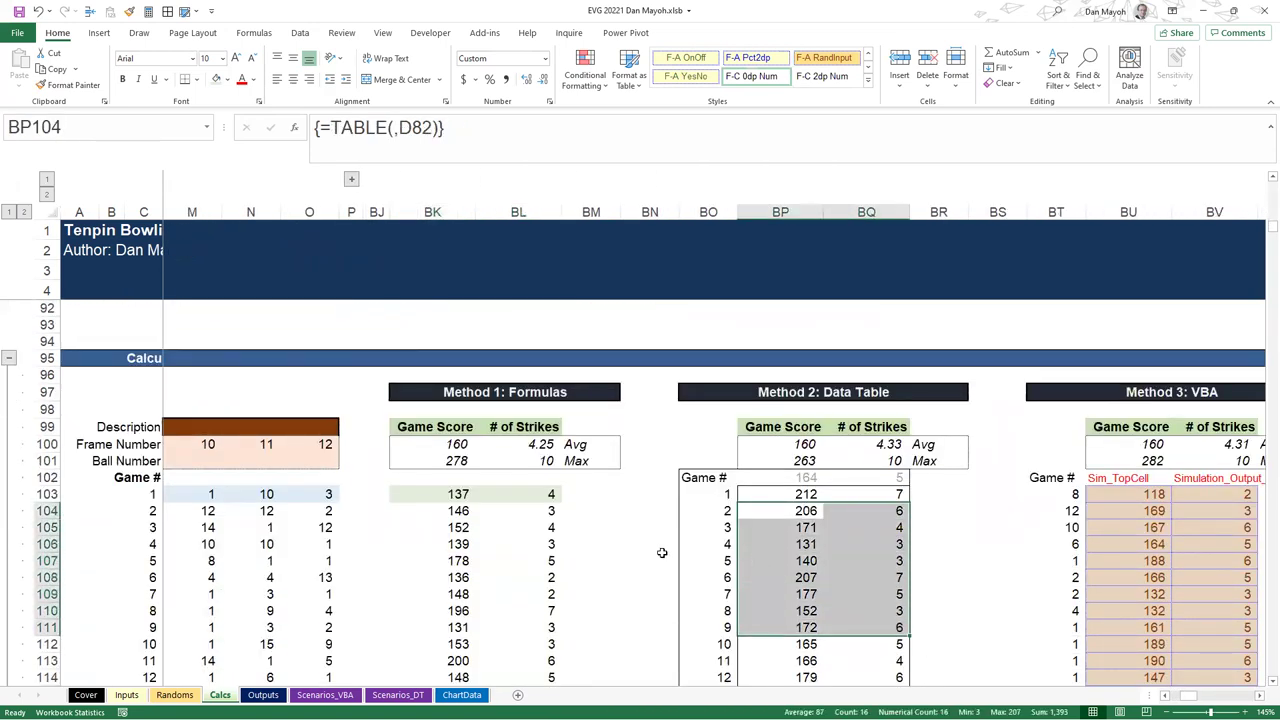
Replace the RAND formula in D83 with an INDEX formula that uses TableRandom as its array
scroll(599, 544, "up", 7)
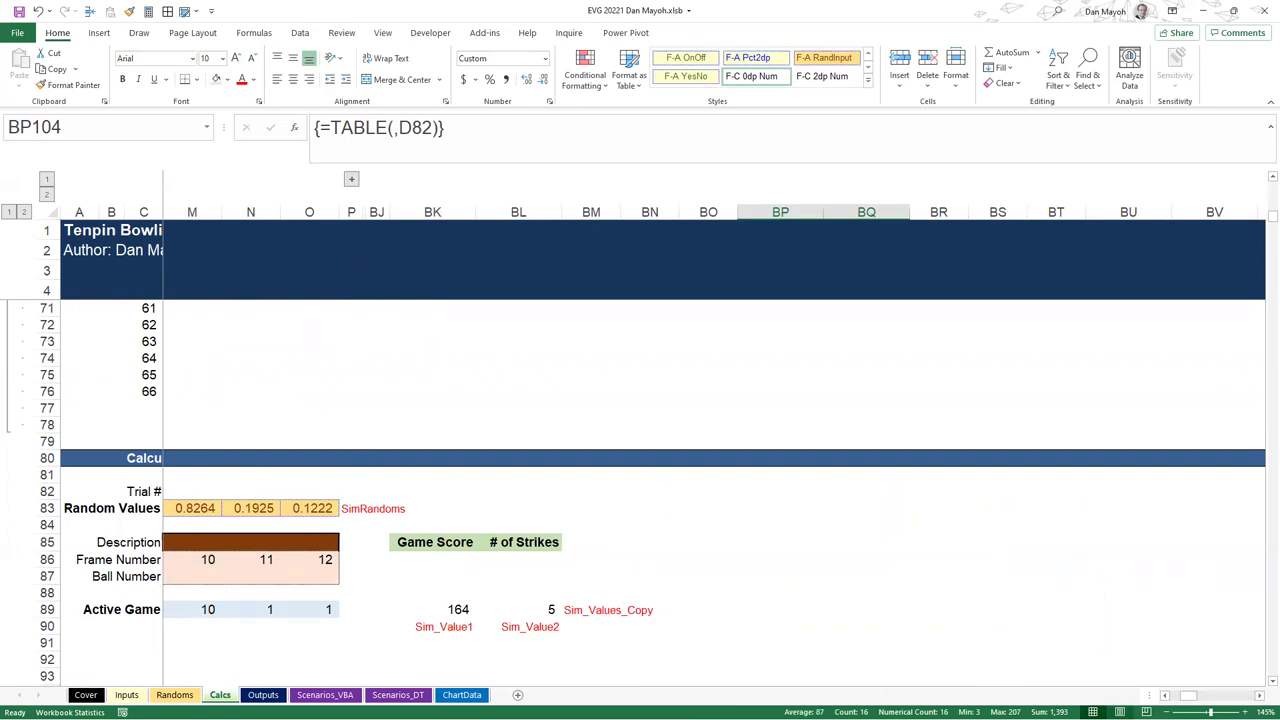
scroll(387, 598, "left", 5)
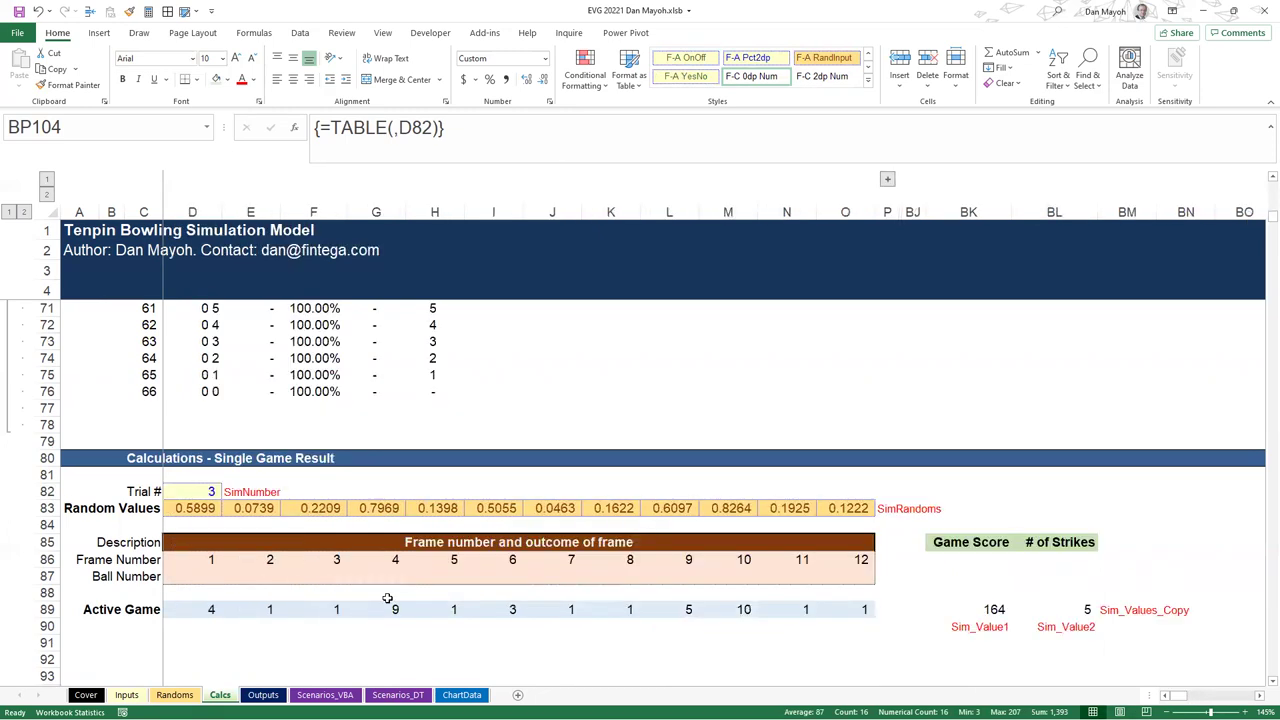
left_click(191, 510)
scroll(283, 615, "down", 3)
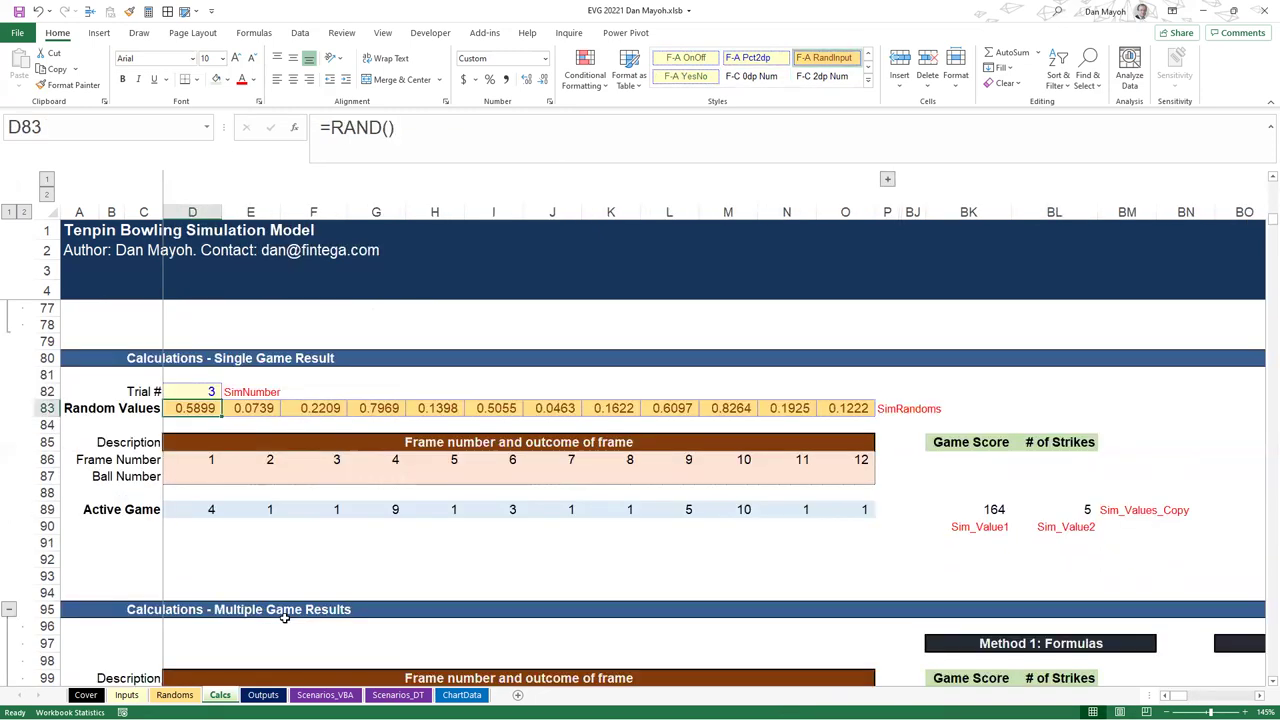
scroll(284, 617, "up", 1)
key("F2")
key("BackSpace")
key("BackSpace")
key("BackSpace")
key("BackSpace")
key("BackSpace")
key("BackSpace")
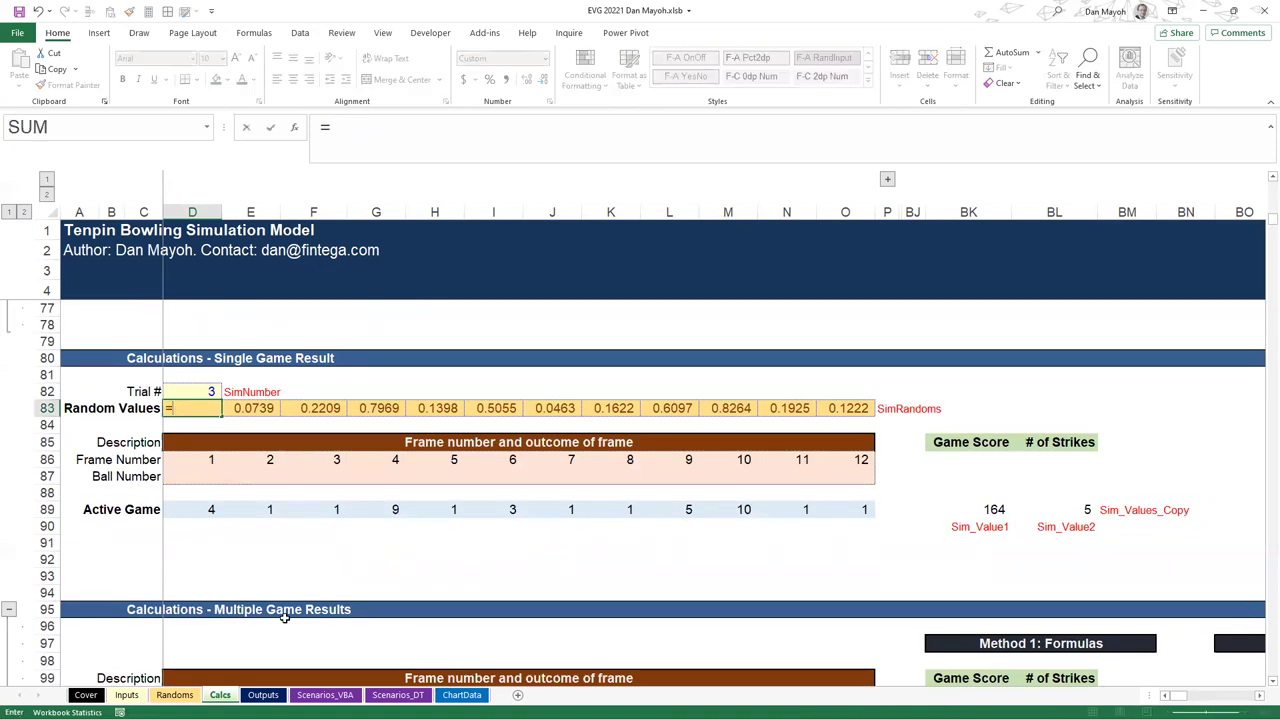
type("index(")
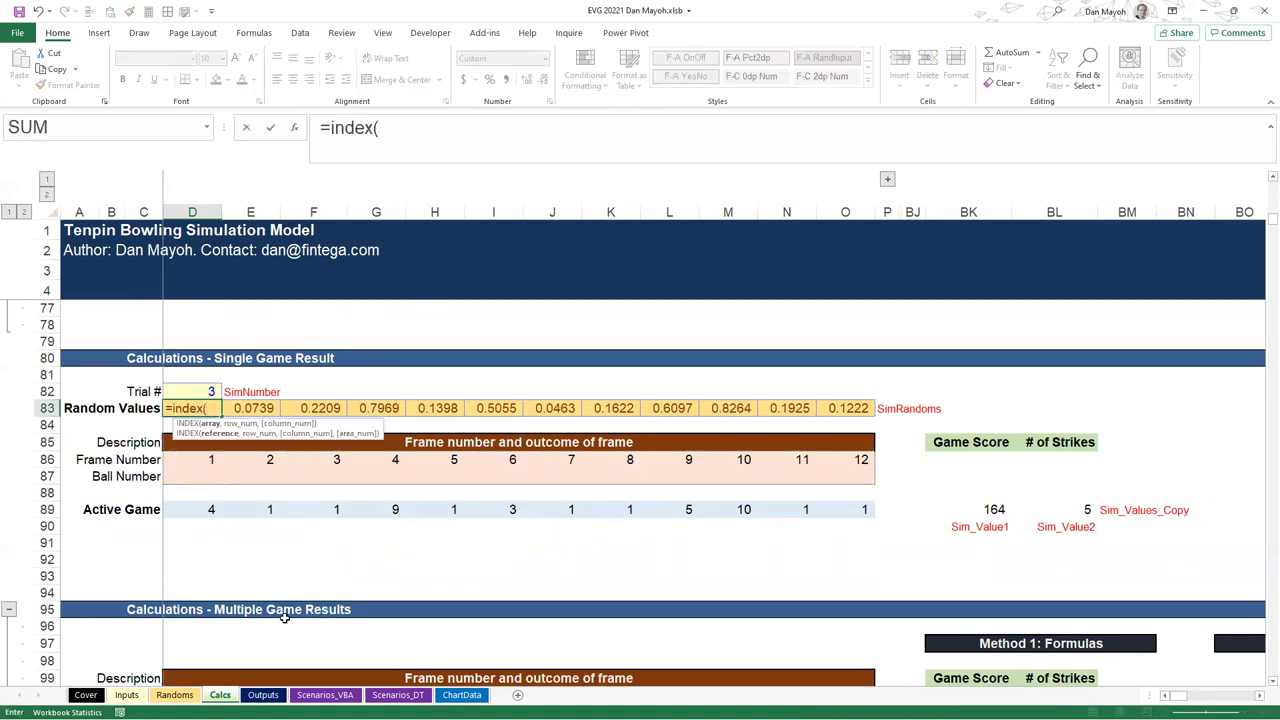
type("tabl")
key("Tab")
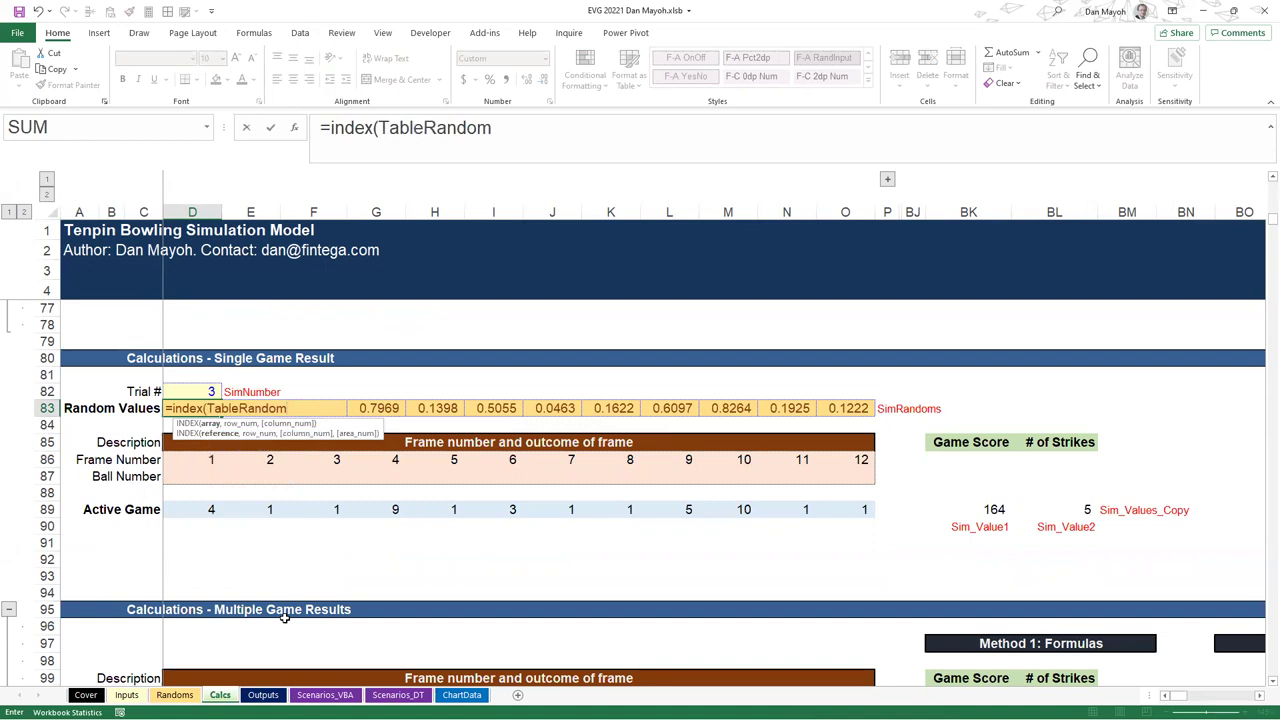
Complete the formula =INDEX(TableRandom,SimNumber,D86) and fill it across the single-game Random Values row starting at D83
type(",")
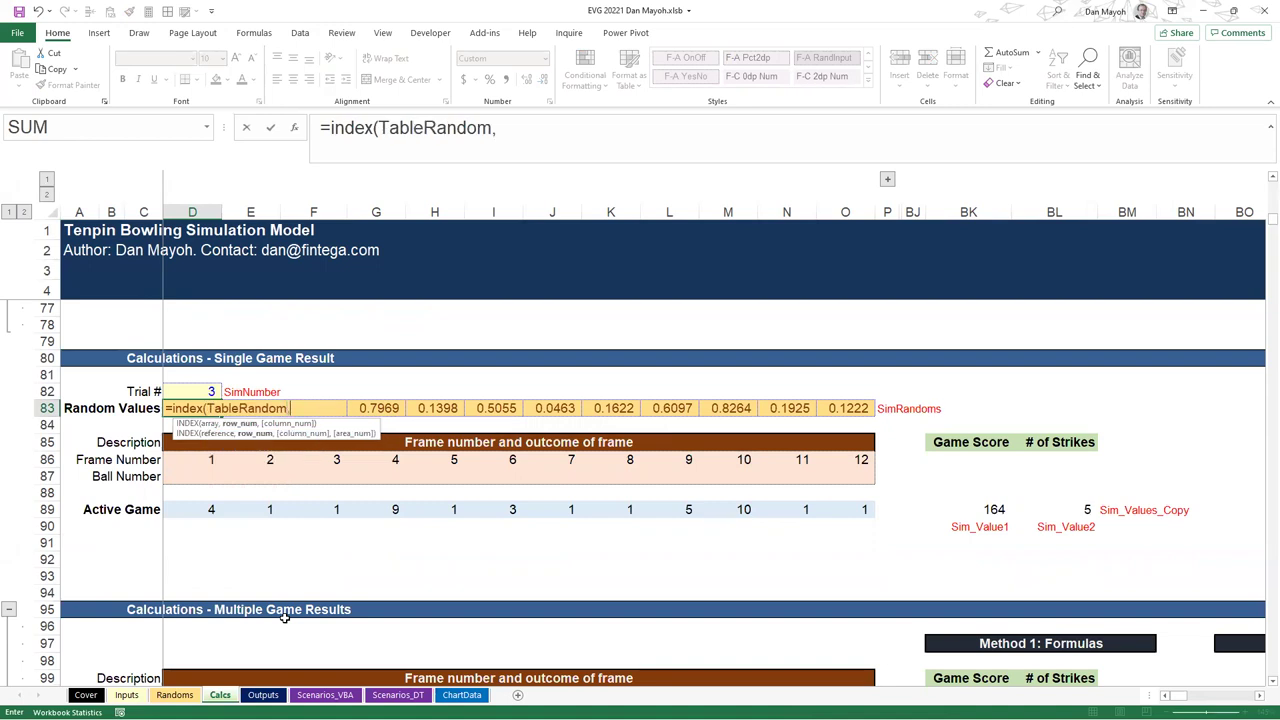
key("Up")
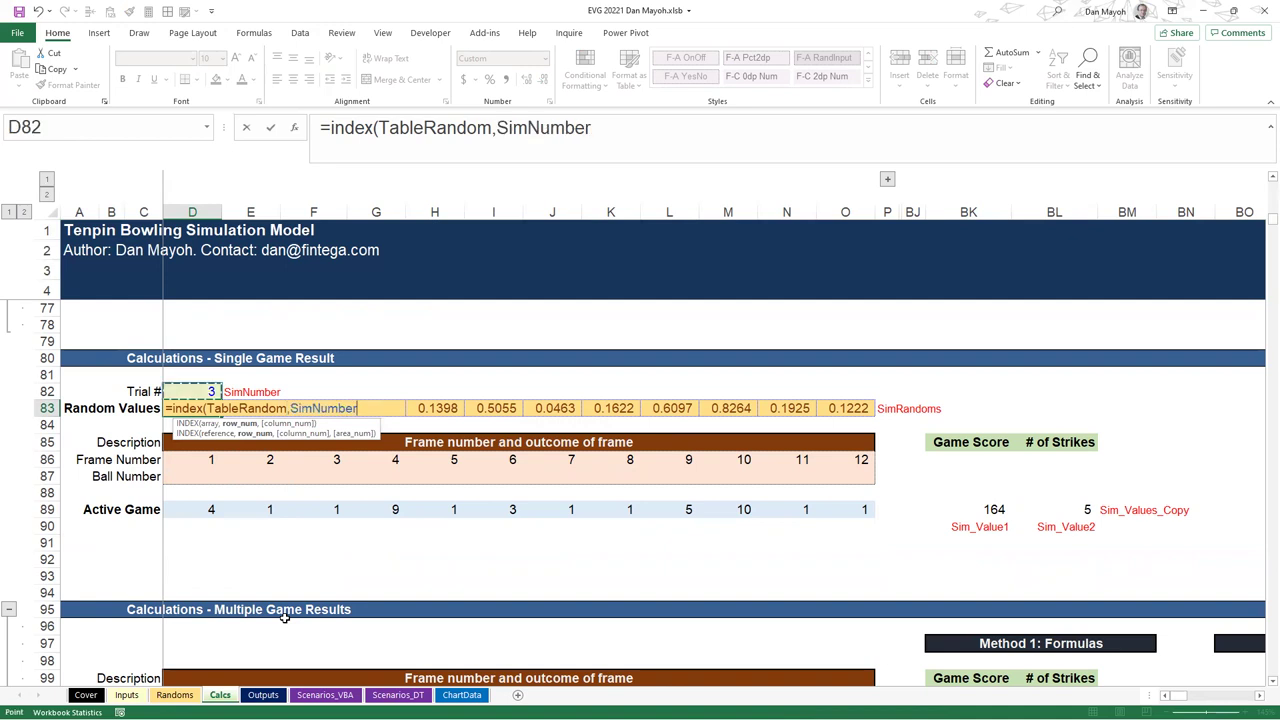
type(",")
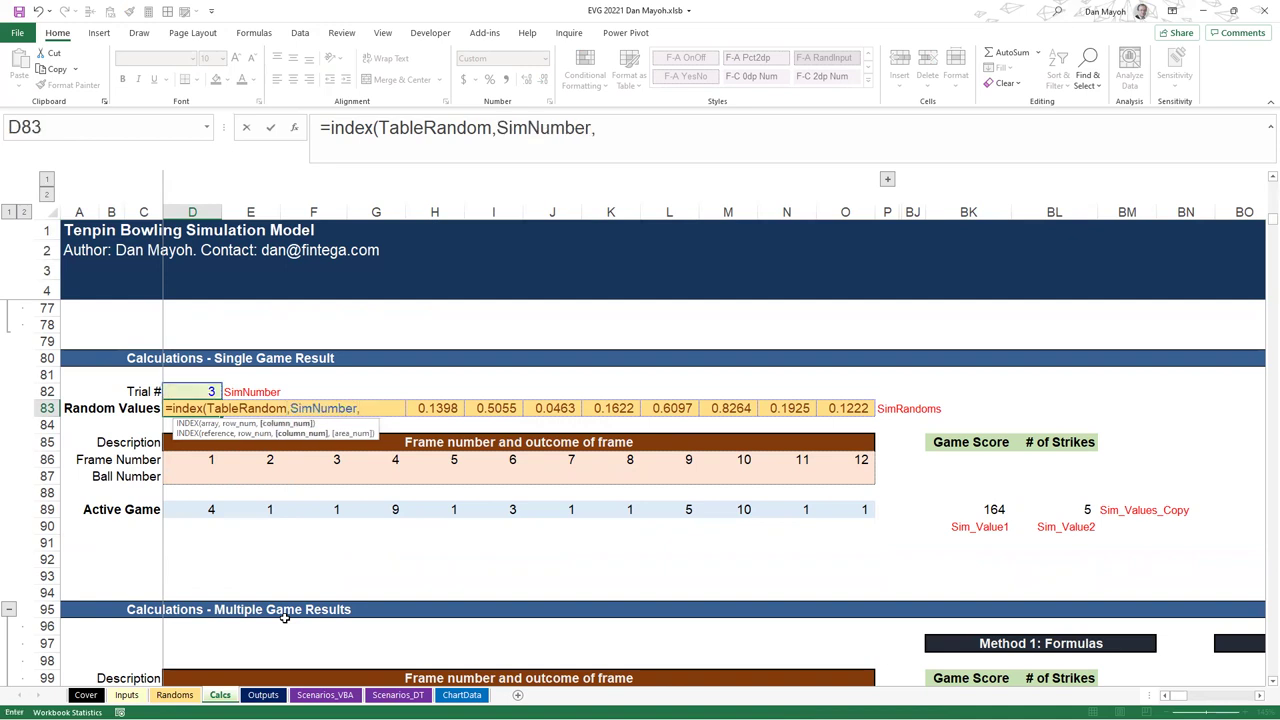
left_click(186, 463)
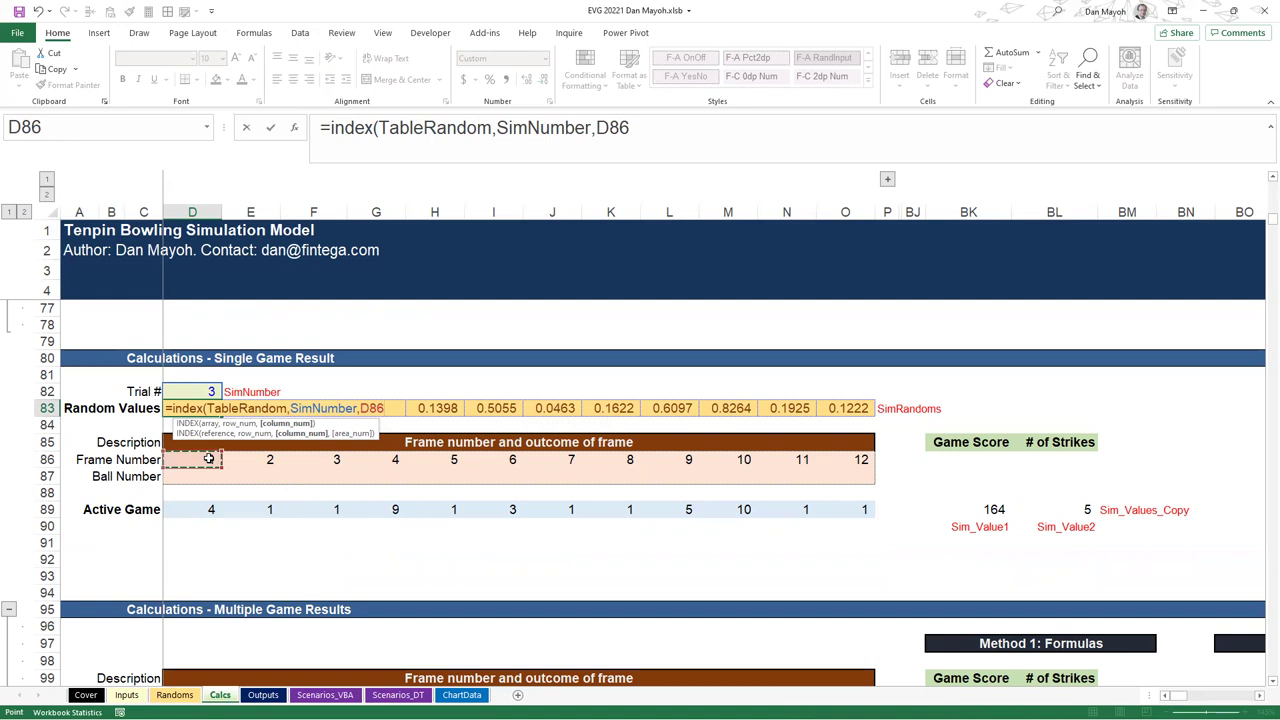
type(")")
key("ctrl+Return")
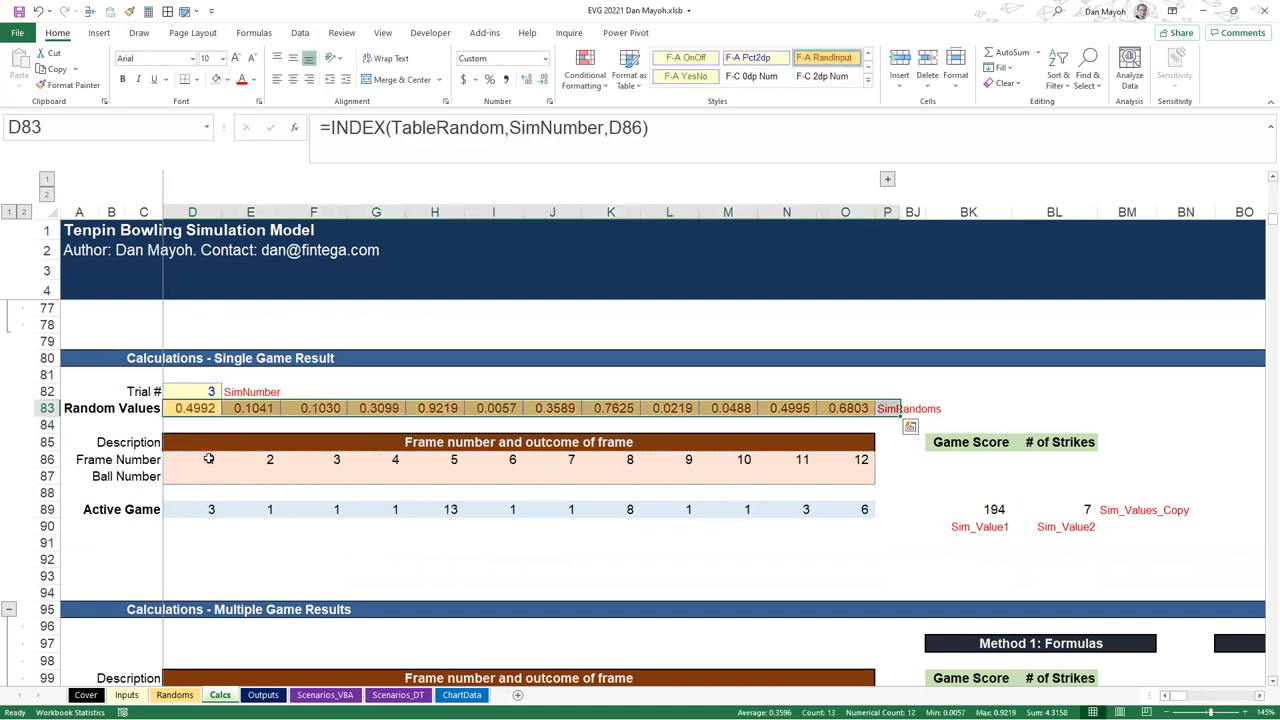
key("F2")
key("ctrl+Return")
key("shift+BackSpace")
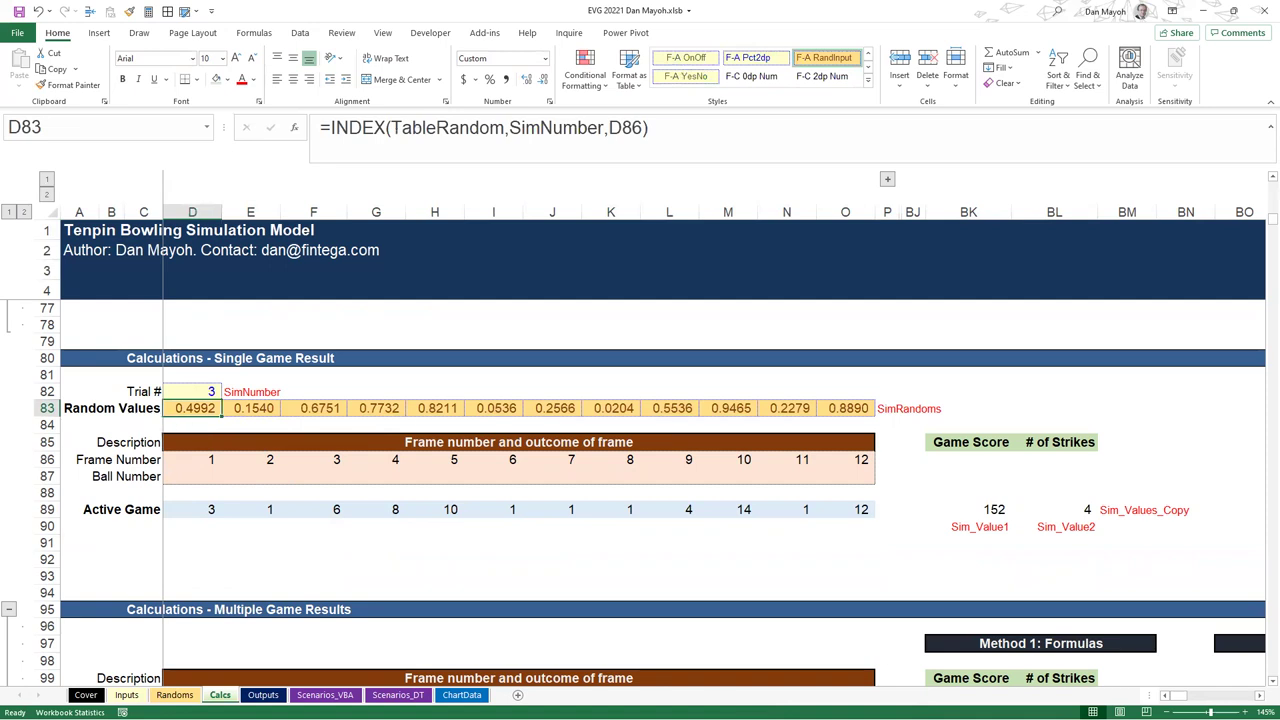
Check the Randoms table, and compare the Method 1 and Method 2 results under Multiple Game Results on the Calcs sheet
key("ctrl+Page_Up")
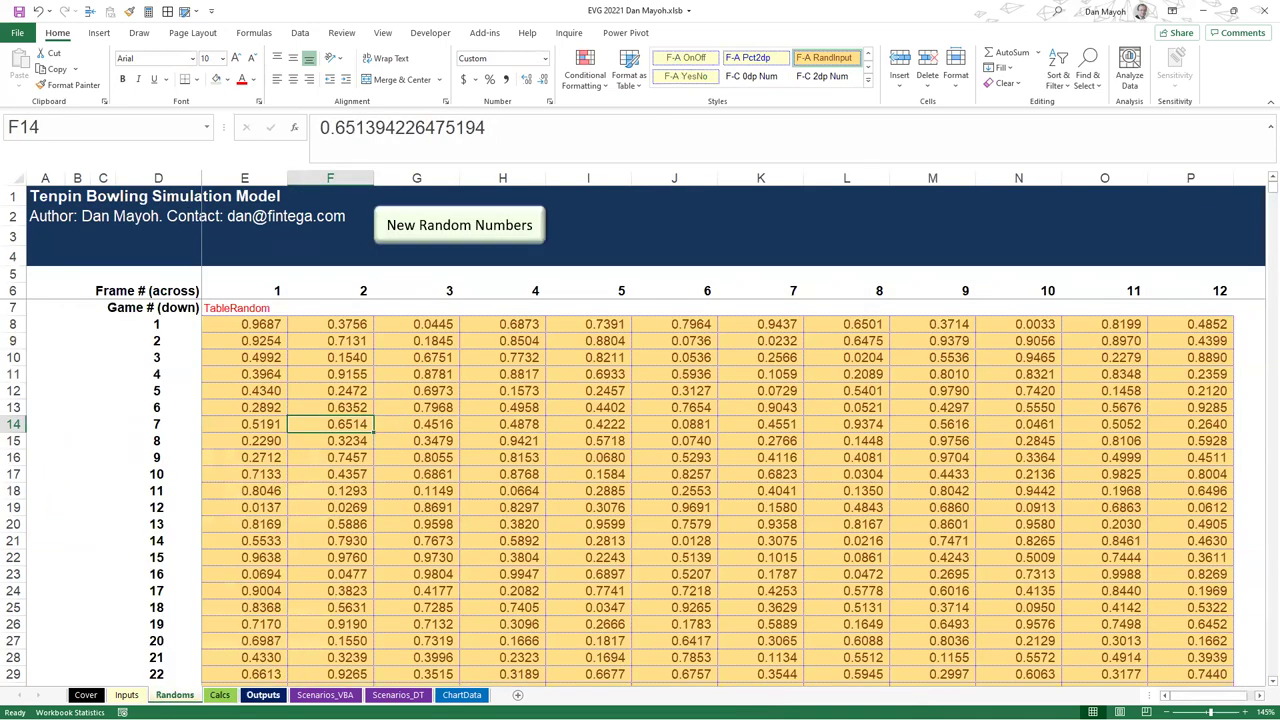
key("ctrl+Page_Down")
scroll(1083, 583, "down", 5)
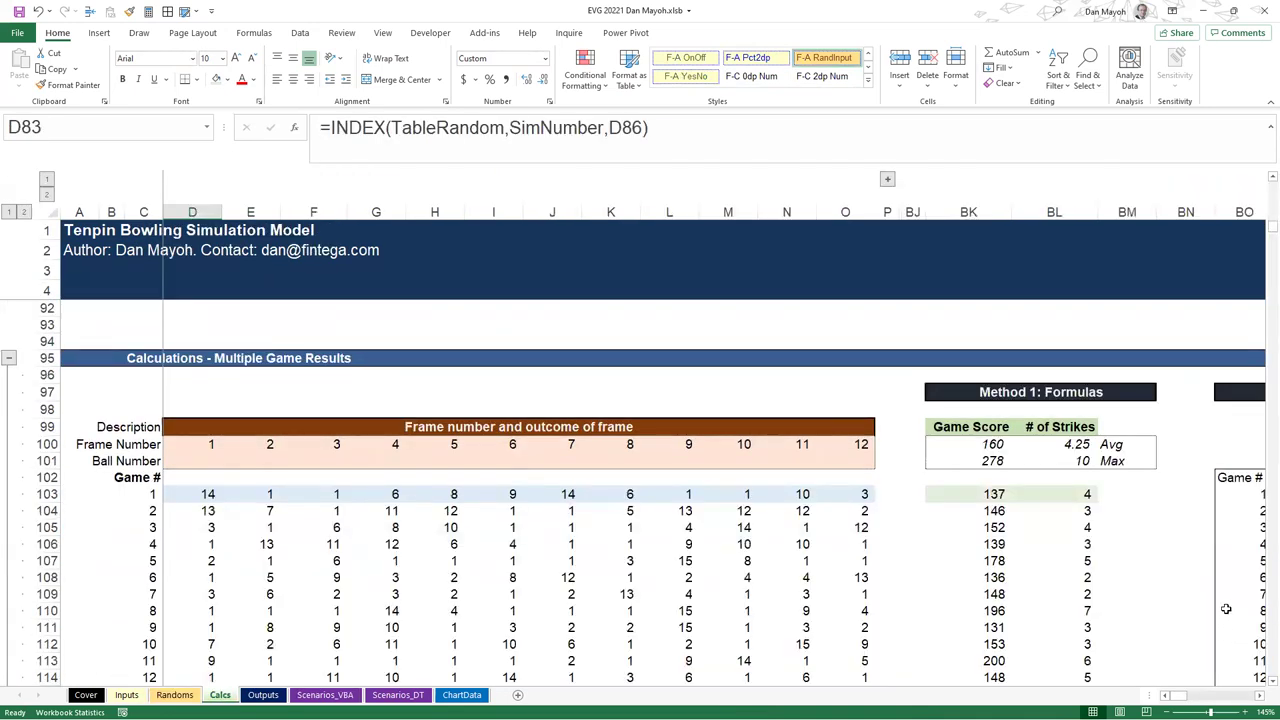
left_click(1217, 575)
key("Right")
key("Right")
key("Right")
key("Right")
key("Right")
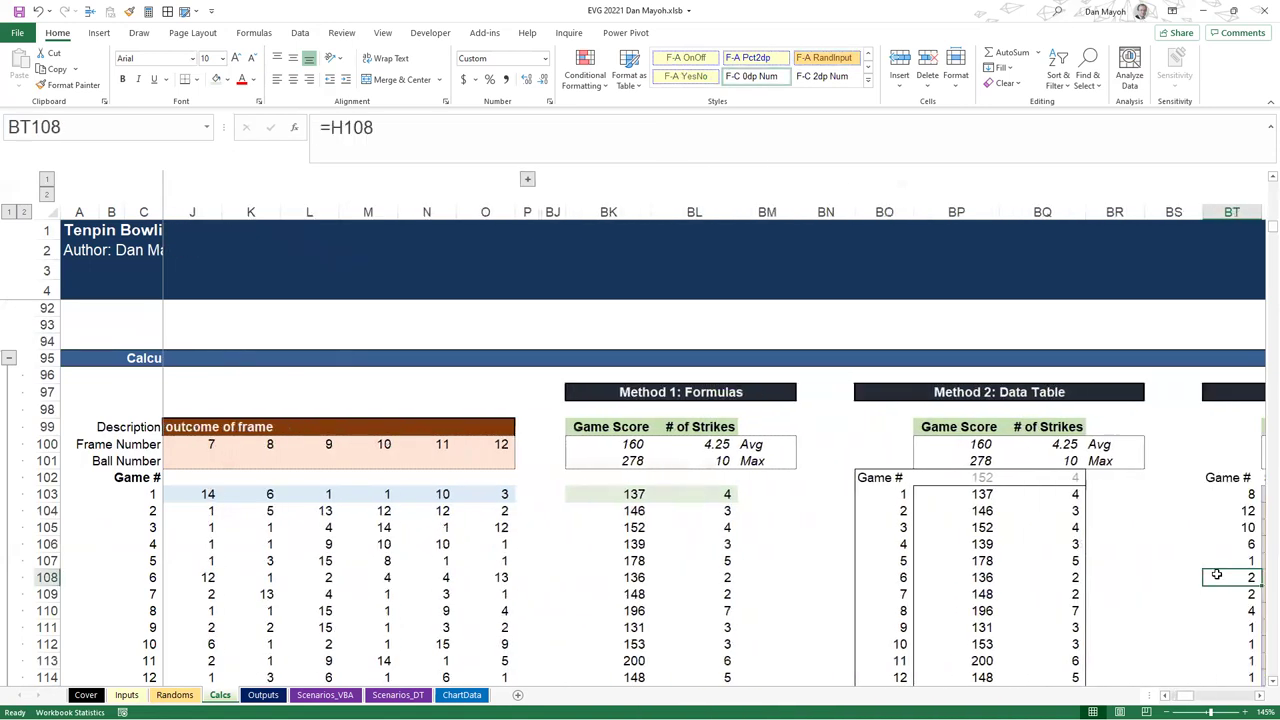
left_click(985, 494)
scroll(1054, 505, "down", 4)
scroll(1054, 505, "up", 4)
left_click(997, 511)
Generate new random numbers on the Randoms sheet and return to the Calcs sheet
left_click(175, 694)
left_click(480, 232)
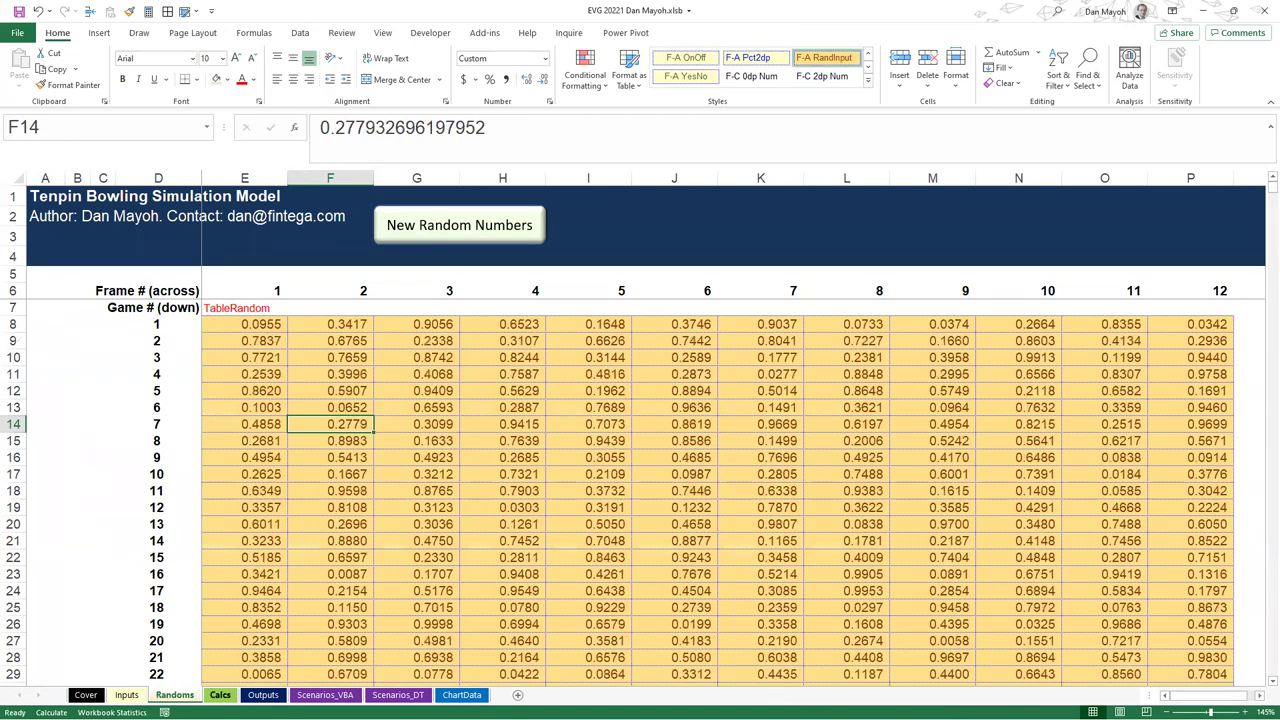
key("ctrl+Page_Down")
scroll(963, 477, "down", 3)
scroll(977, 458, "up", 3)
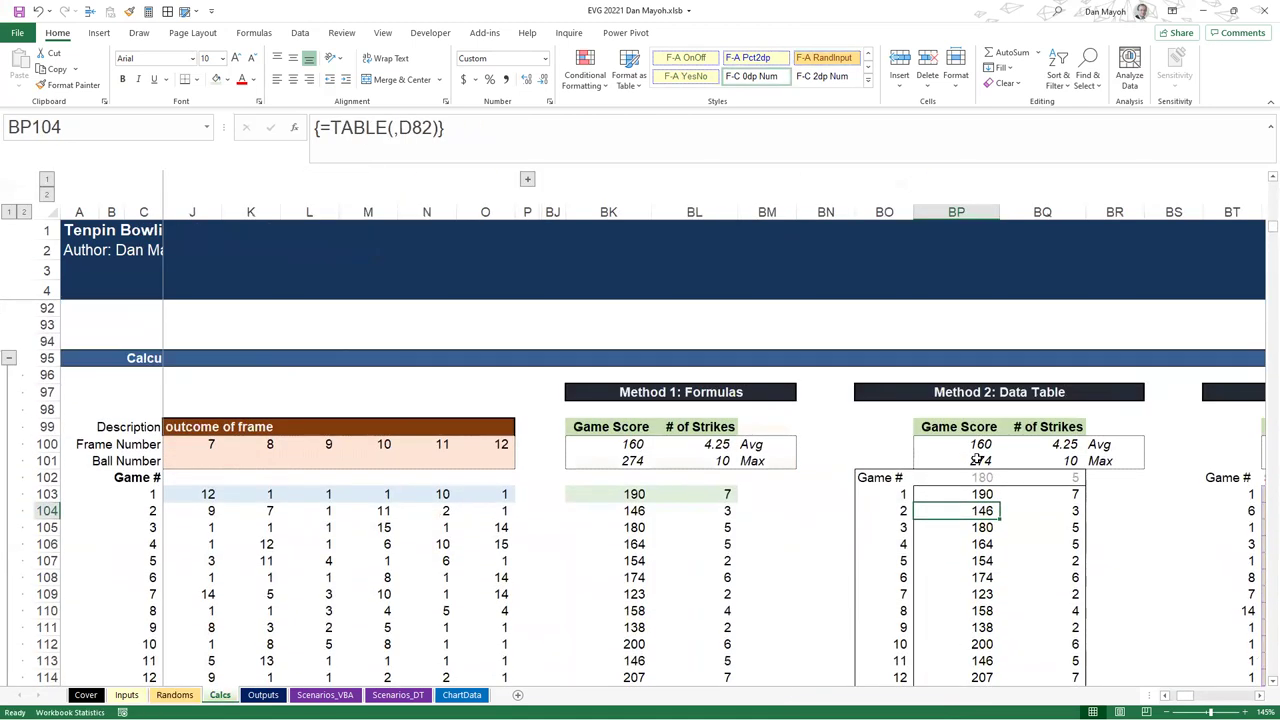
Examine the Method 2 data table formula alongside the single-game Random Values and Active Game rows that drive it
left_click(983, 494)
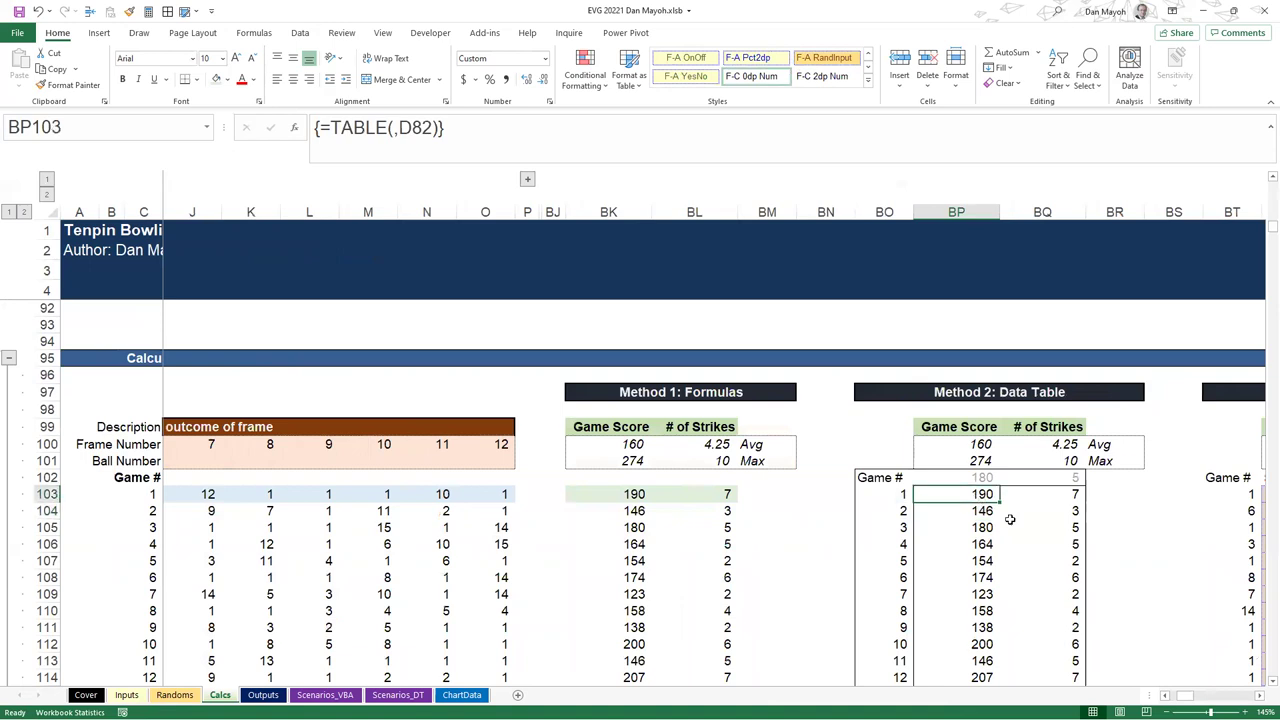
scroll(1010, 519, "down", 3)
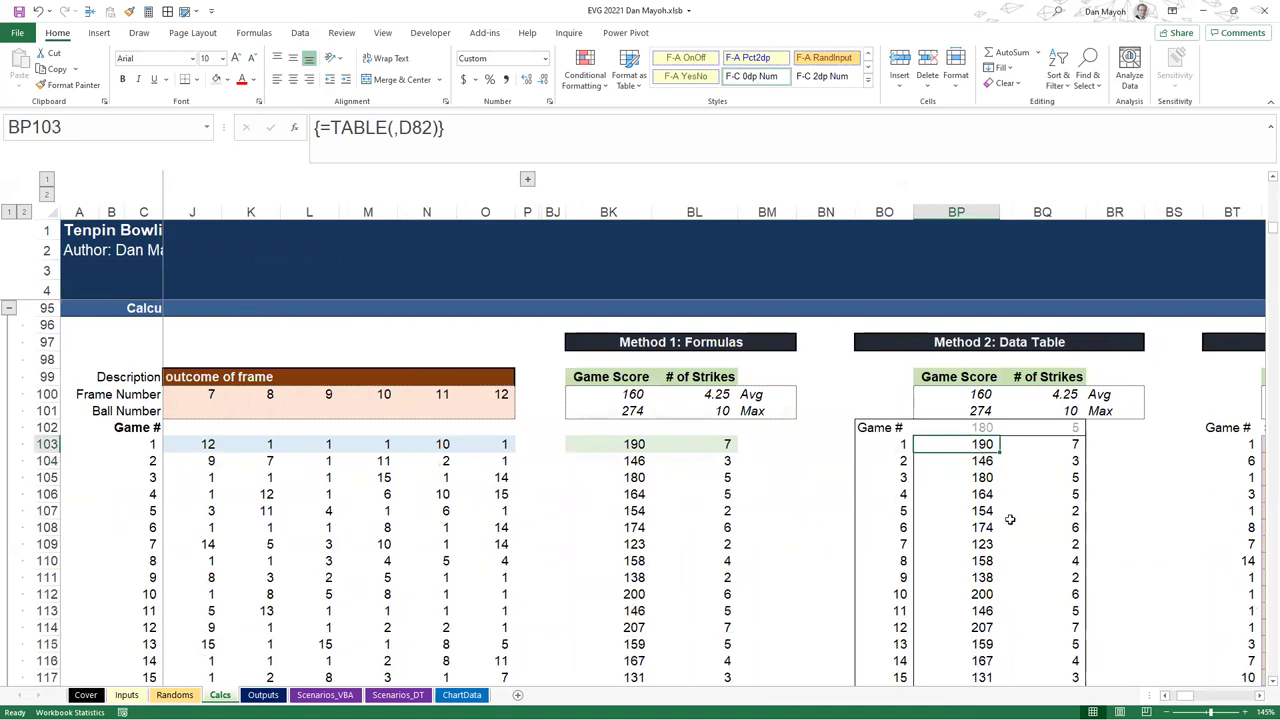
scroll(1010, 519, "up", 4)
scroll(840, 511, "up", 2)
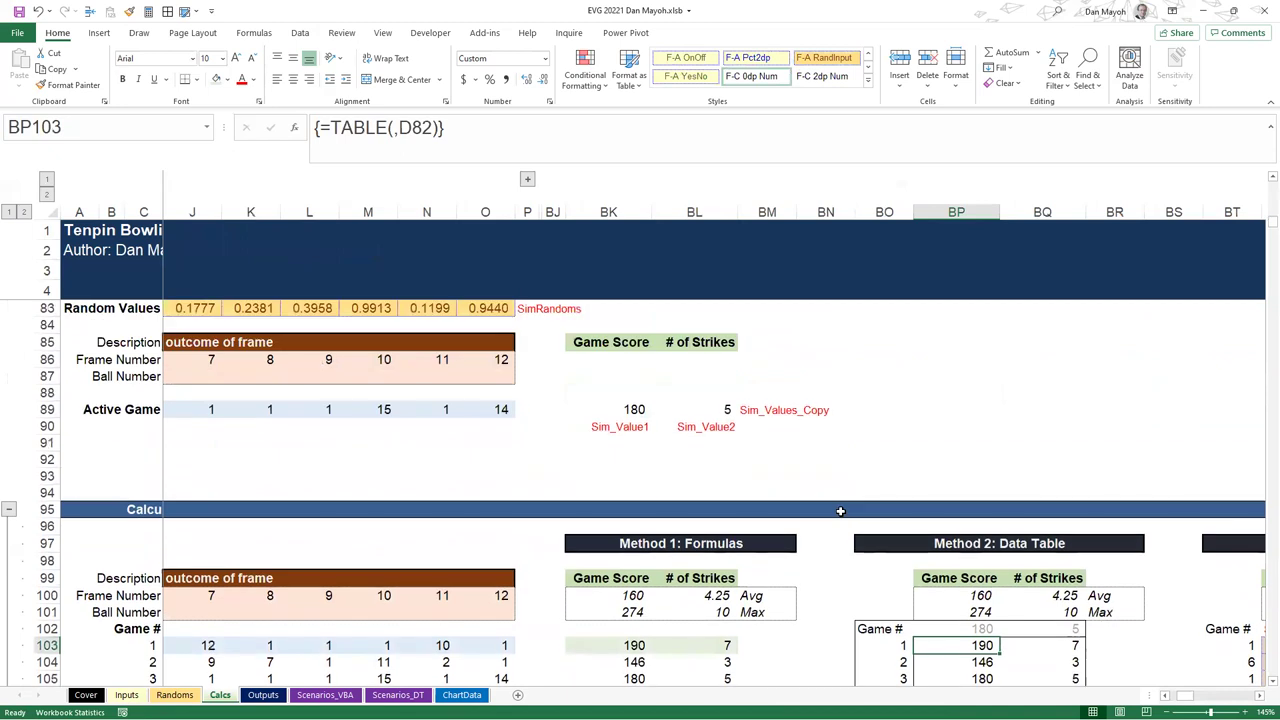
scroll(570, 451, "up", 2)
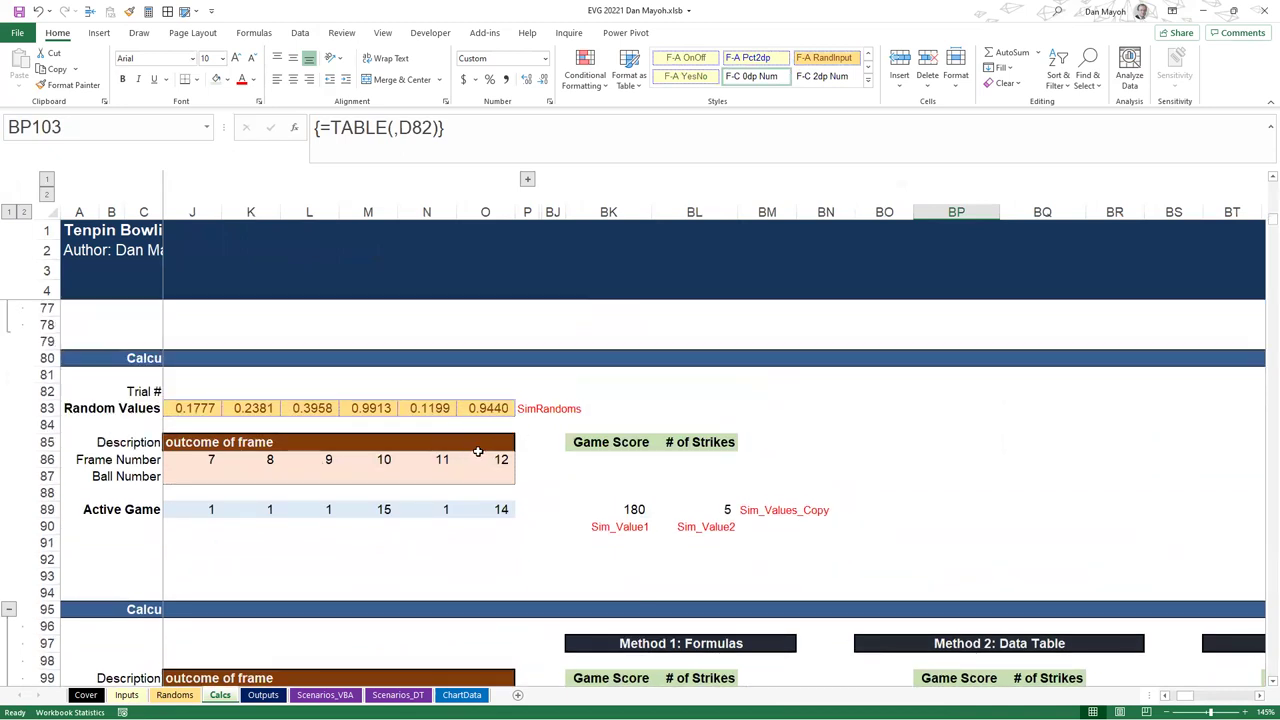
left_click_drag(480, 408, 290, 528)
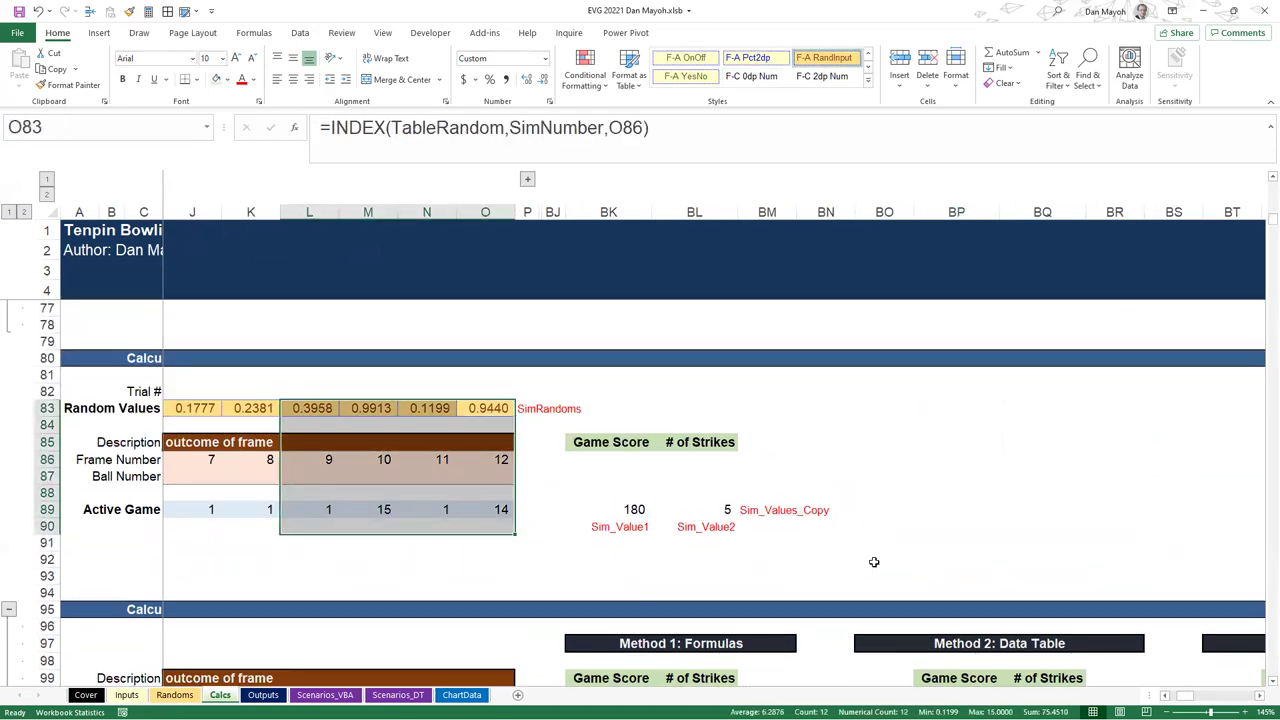
scroll(873, 562, "down", 4)
left_click(960, 542)
scroll(480, 358, "up", 3)
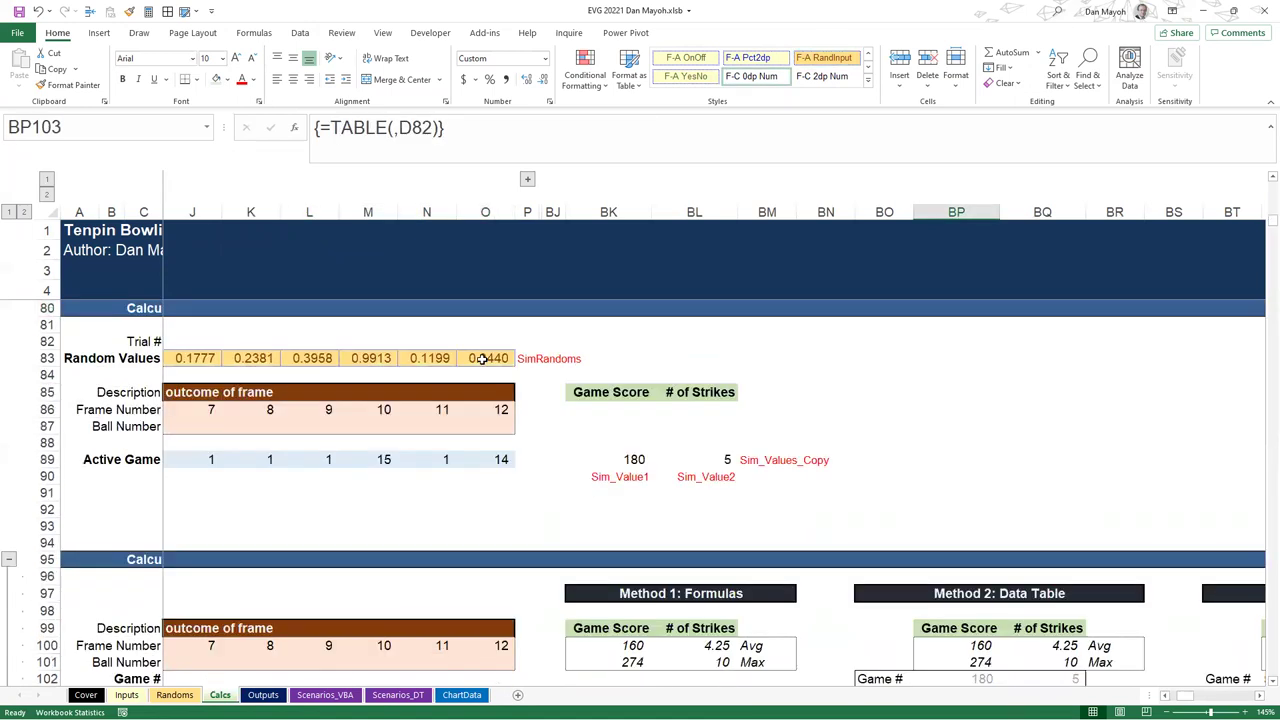
scroll(1003, 619, "down", 4)
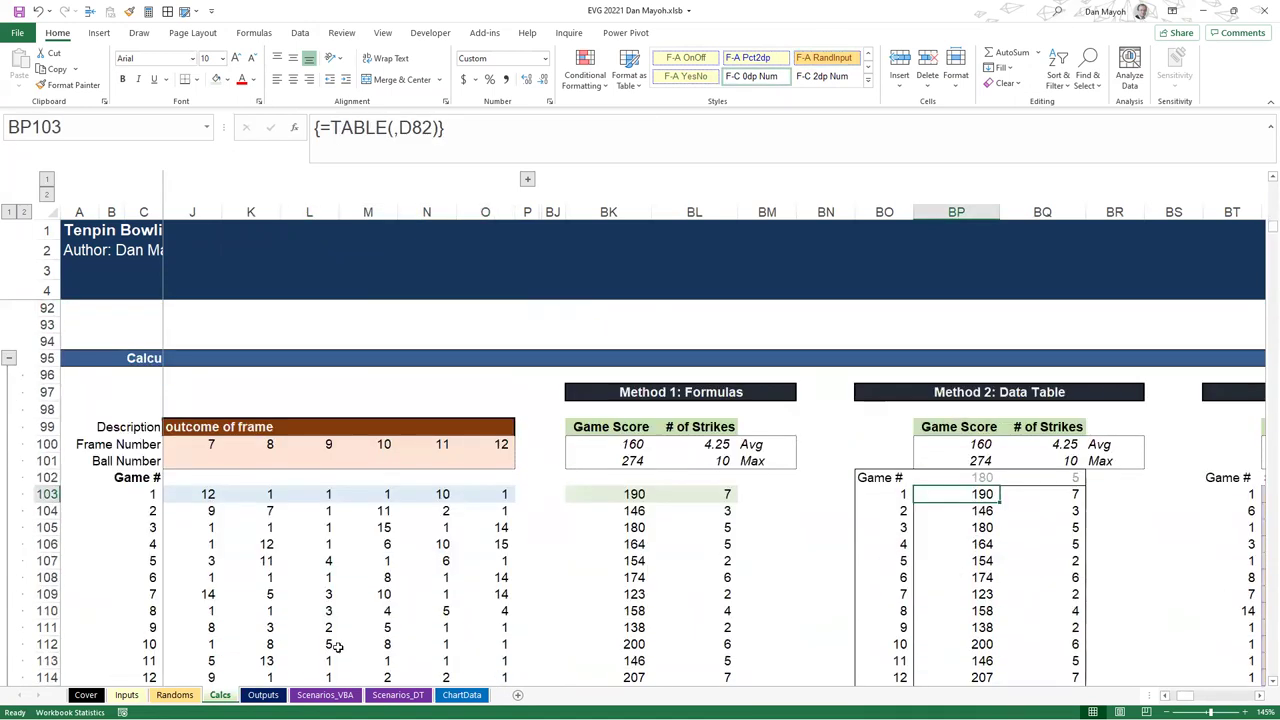
Examine the TableRandom values by game and frame on the Randoms sheet
left_click(190, 694)
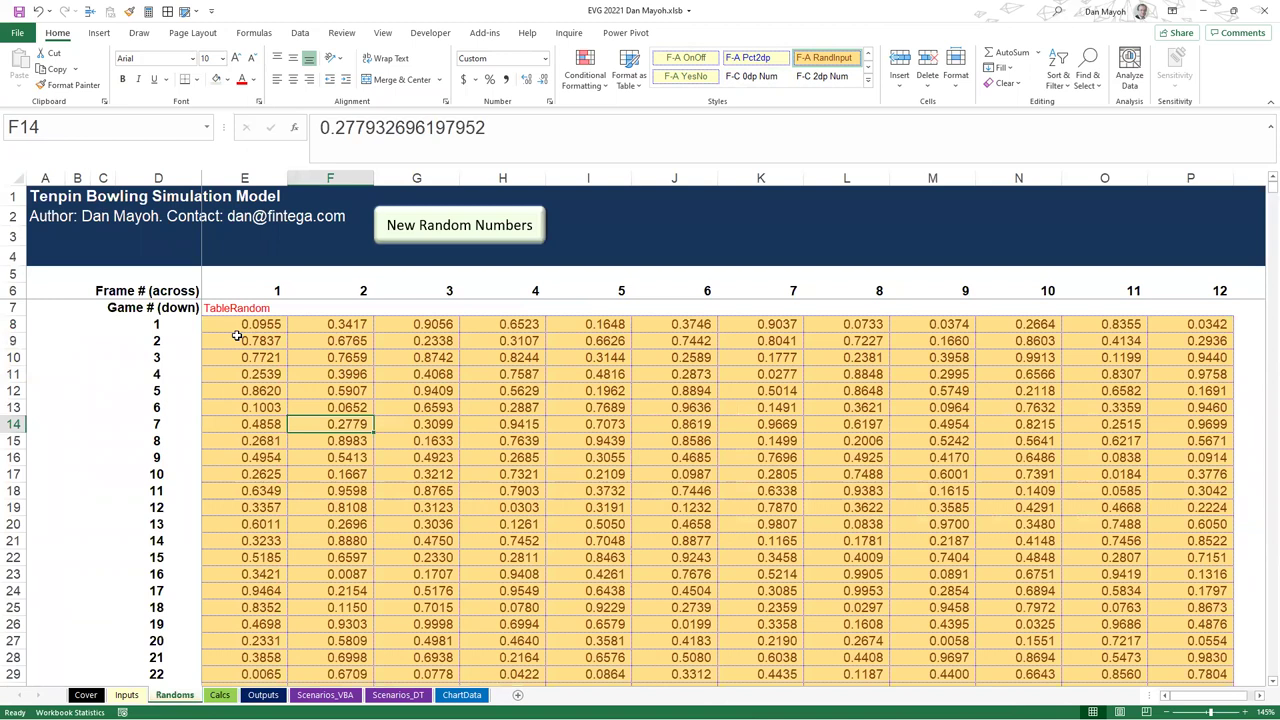
left_click_drag(250, 326, 870, 606)
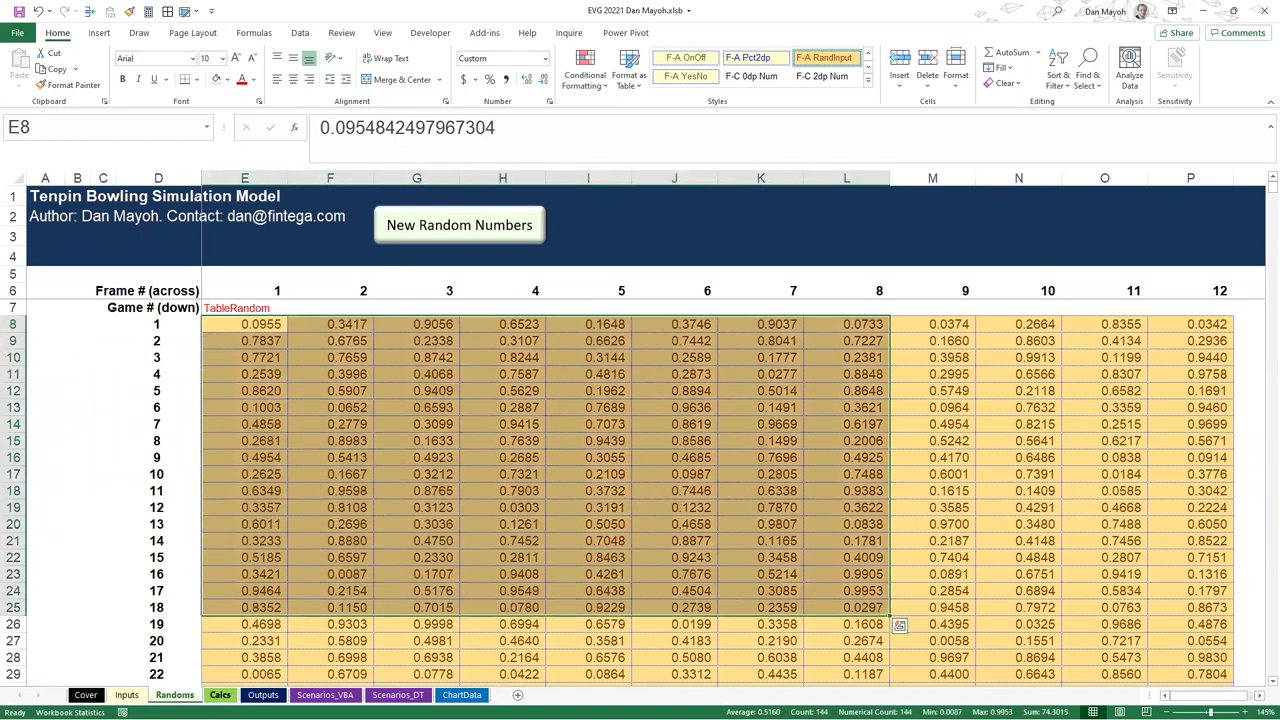
left_click(282, 406)
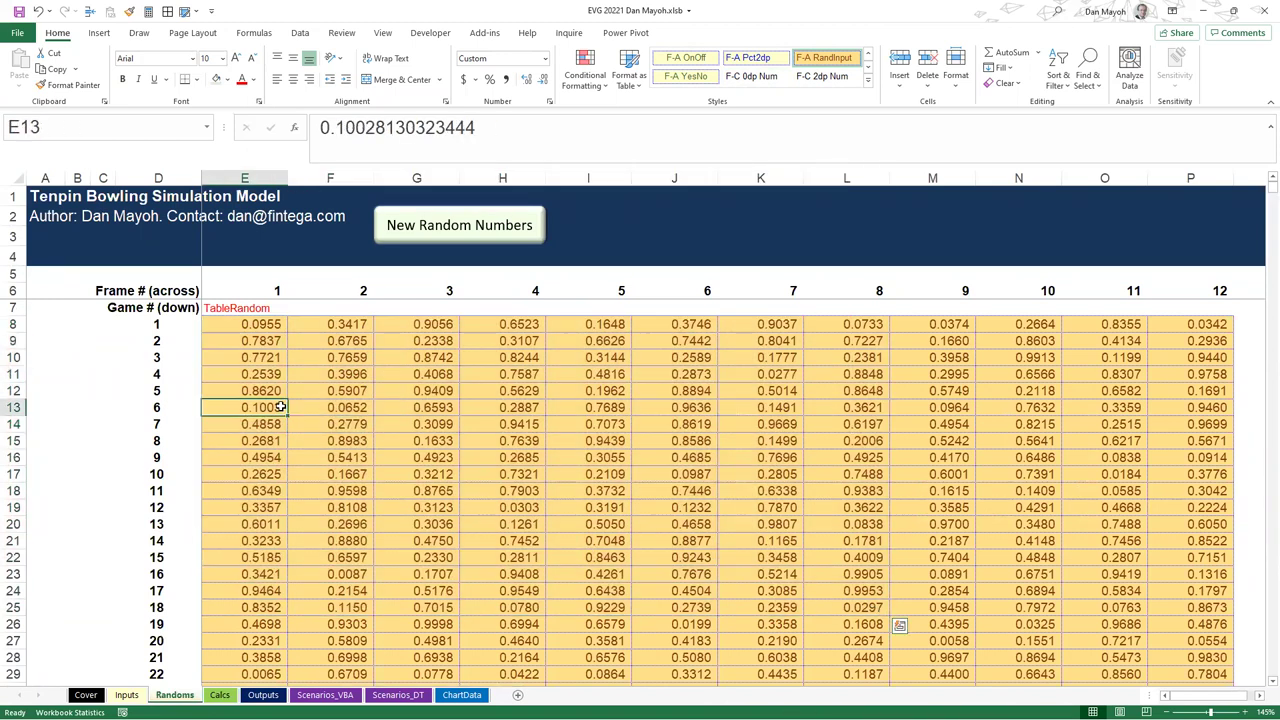
left_click(250, 324)
left_click(334, 326)
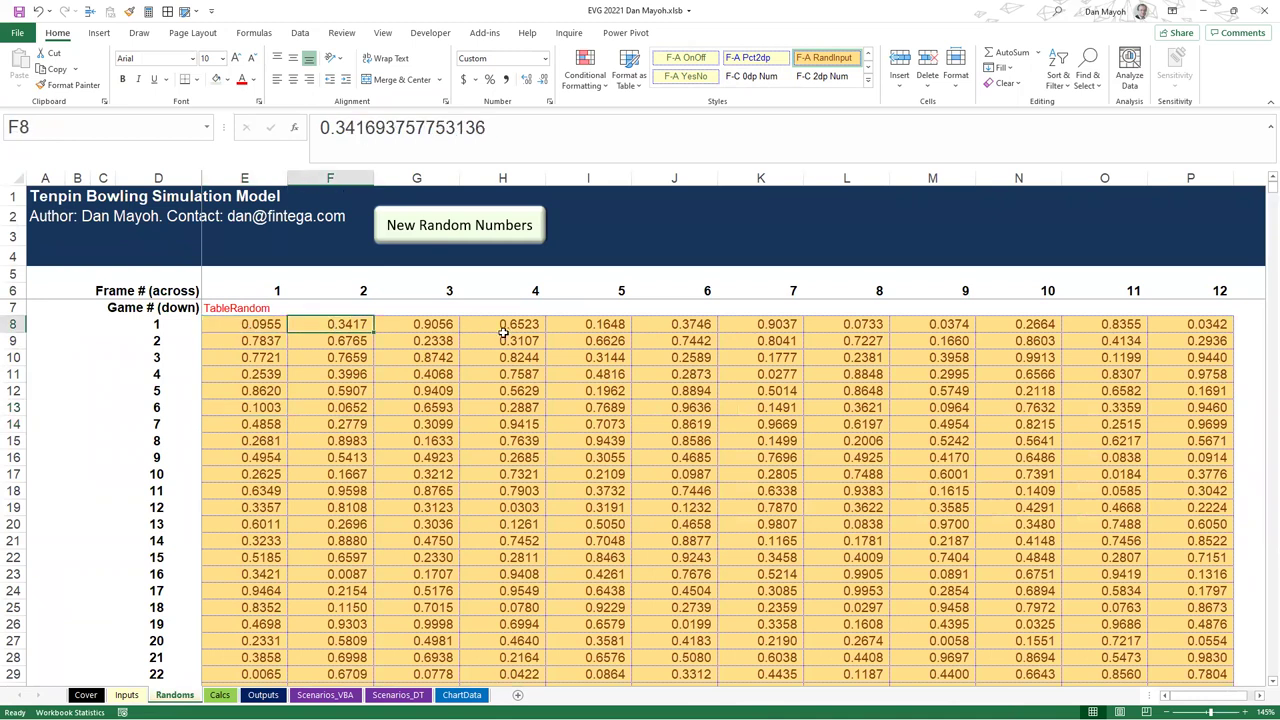
left_click(505, 340)
left_click(214, 683)
Clear the Method 2 data table results in BP103:BQ1102 on the Calcs sheet
left_click(219, 695)
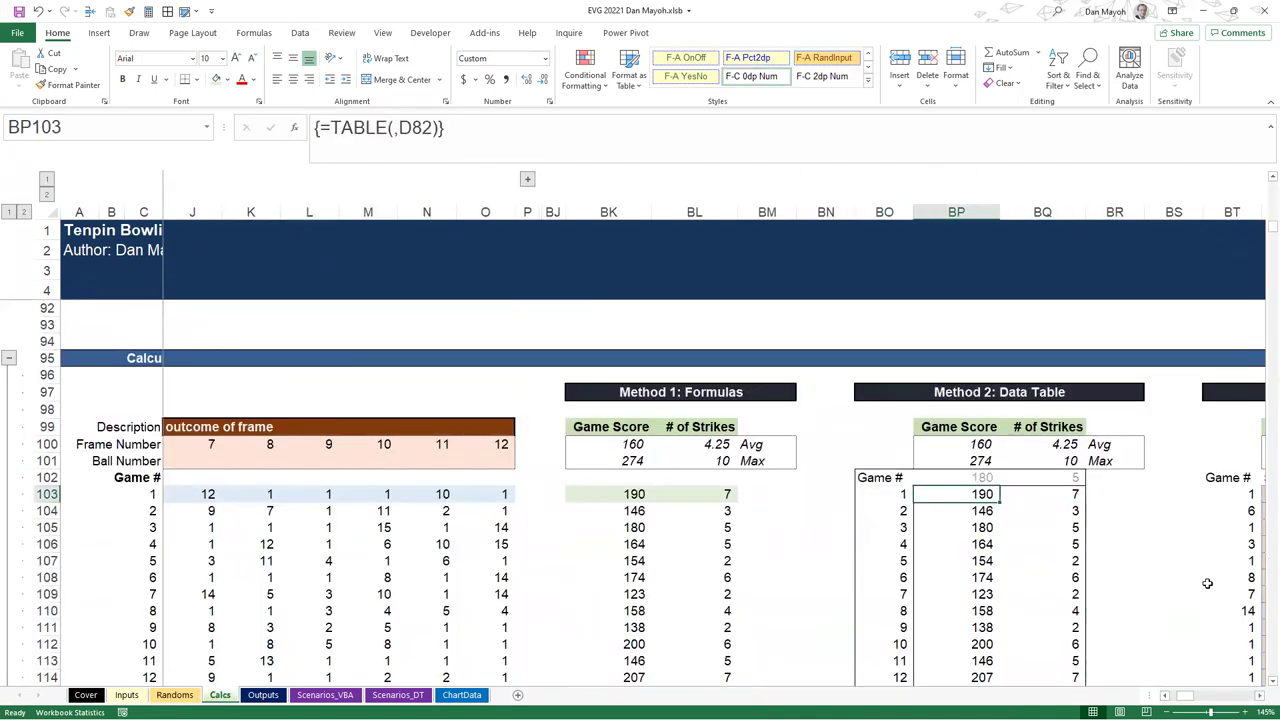
key("shift+Right")
key("ctrl+shift+Down")
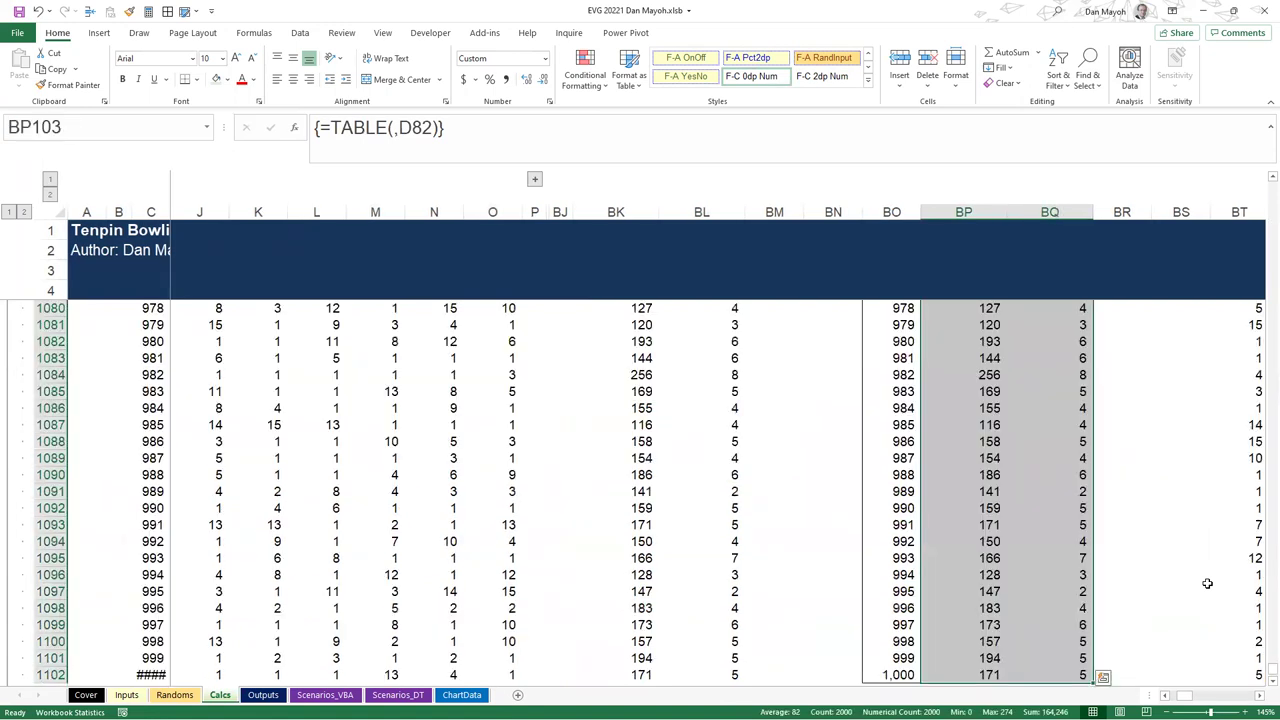
key("Delete")
key("ctrl+Up")
key("Down")
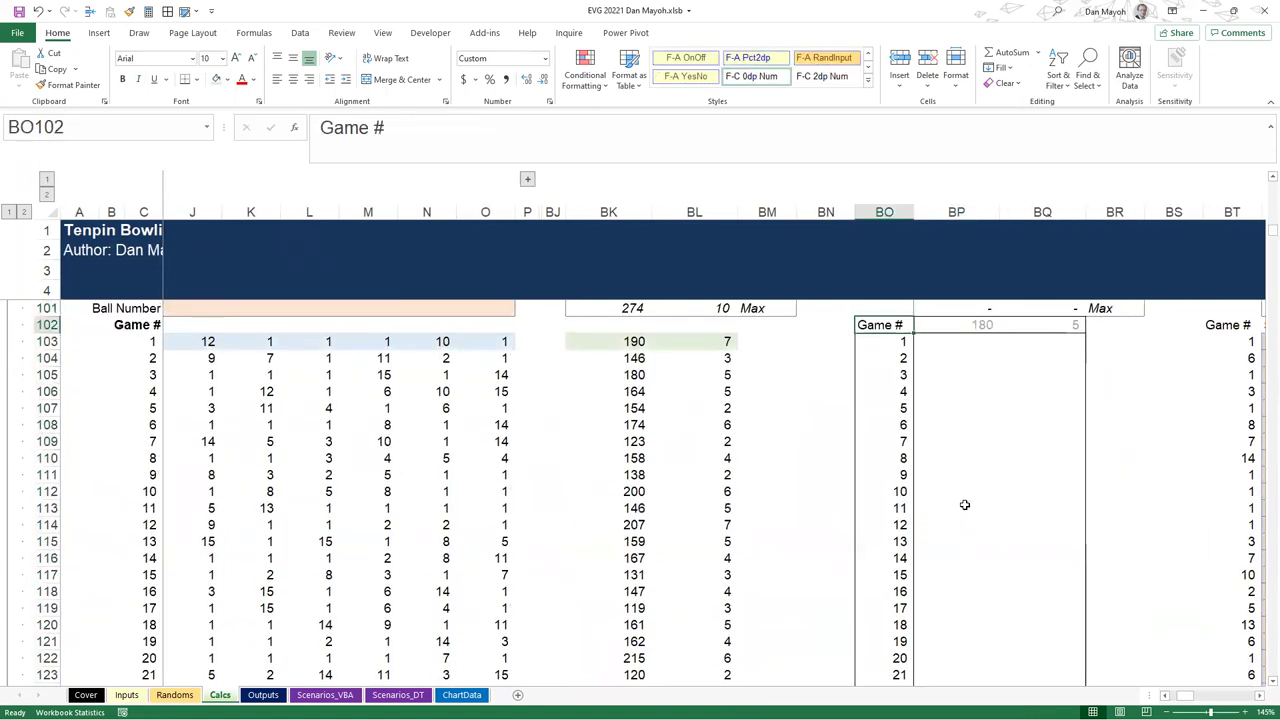
scroll(964, 505, "up", 4)
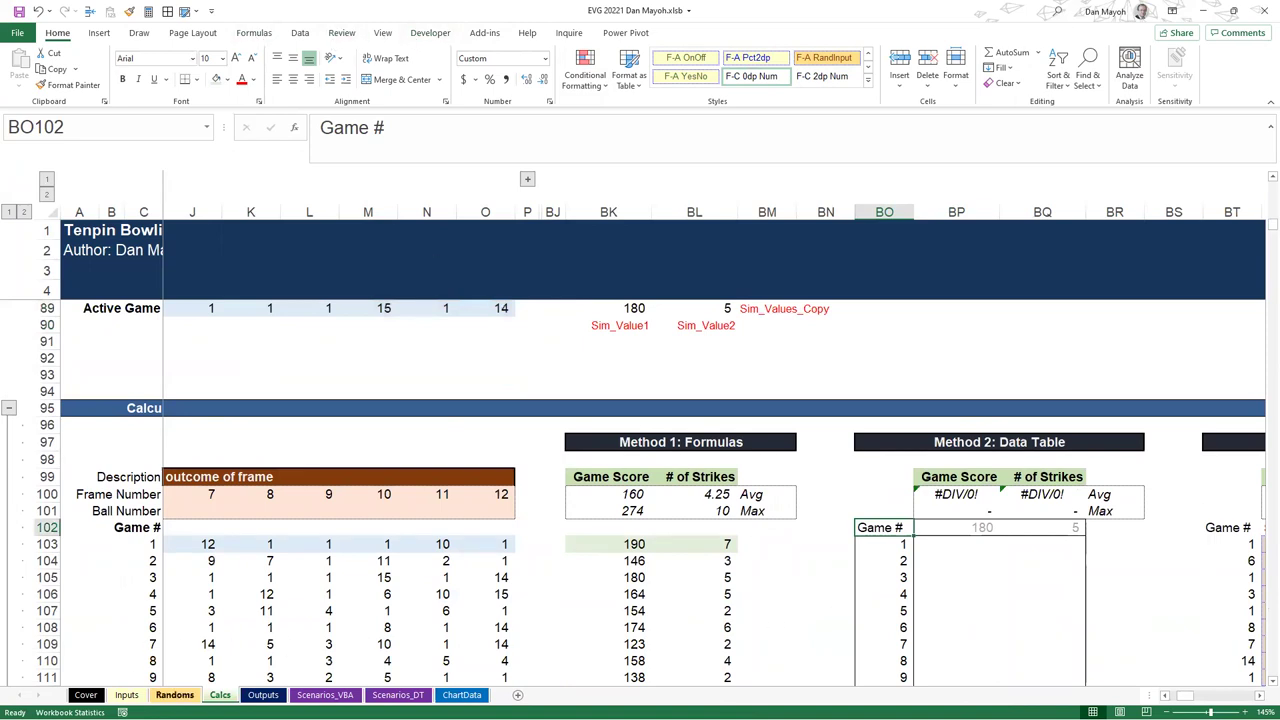
Regenerate the random numbers on the Randoms sheet, and go back to the emptied Method 2 area on Calcs
left_click(174, 695)
left_click(470, 235)
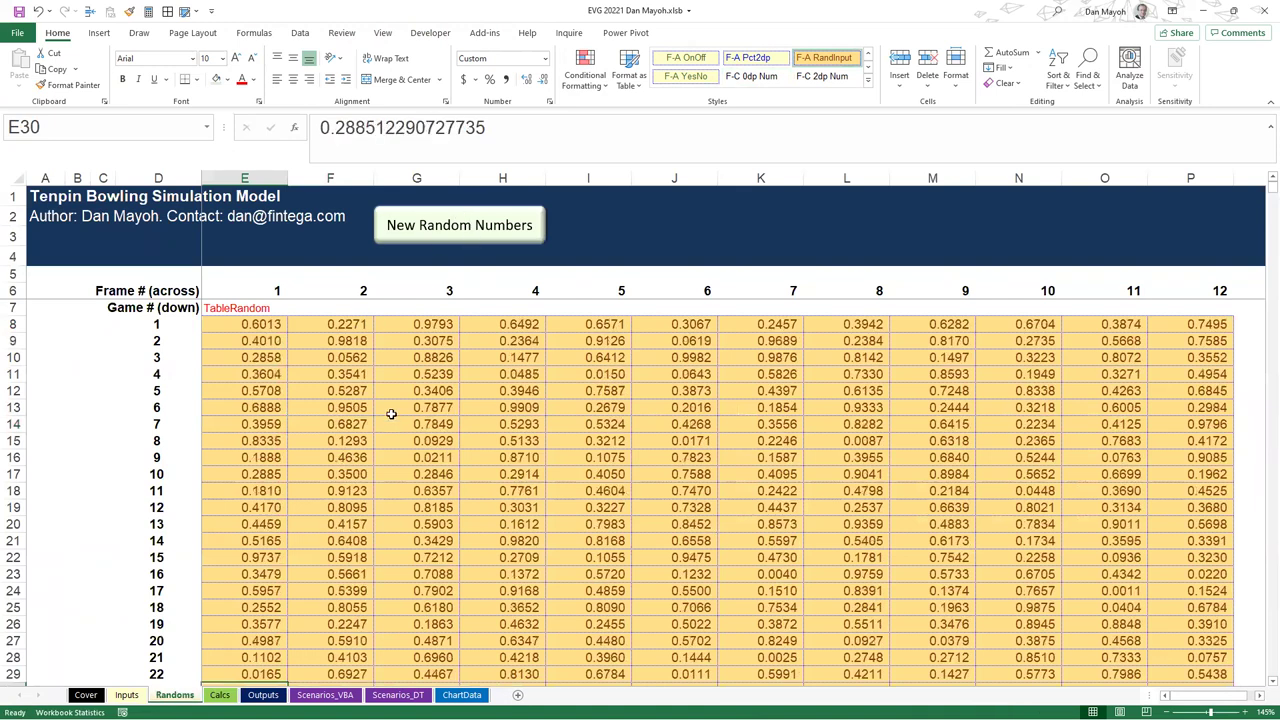
key("ctrl+Page_Down")
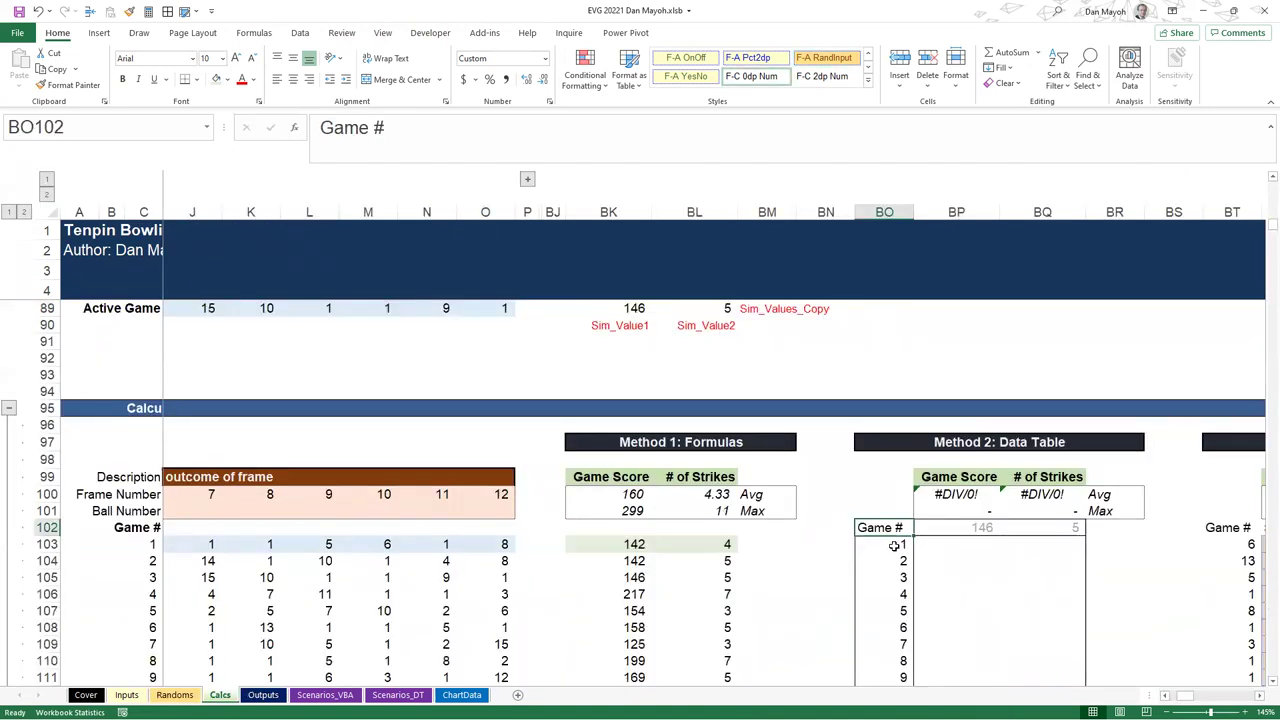
scroll(1046, 506, "down", 3)
scroll(1047, 505, "up", 3)
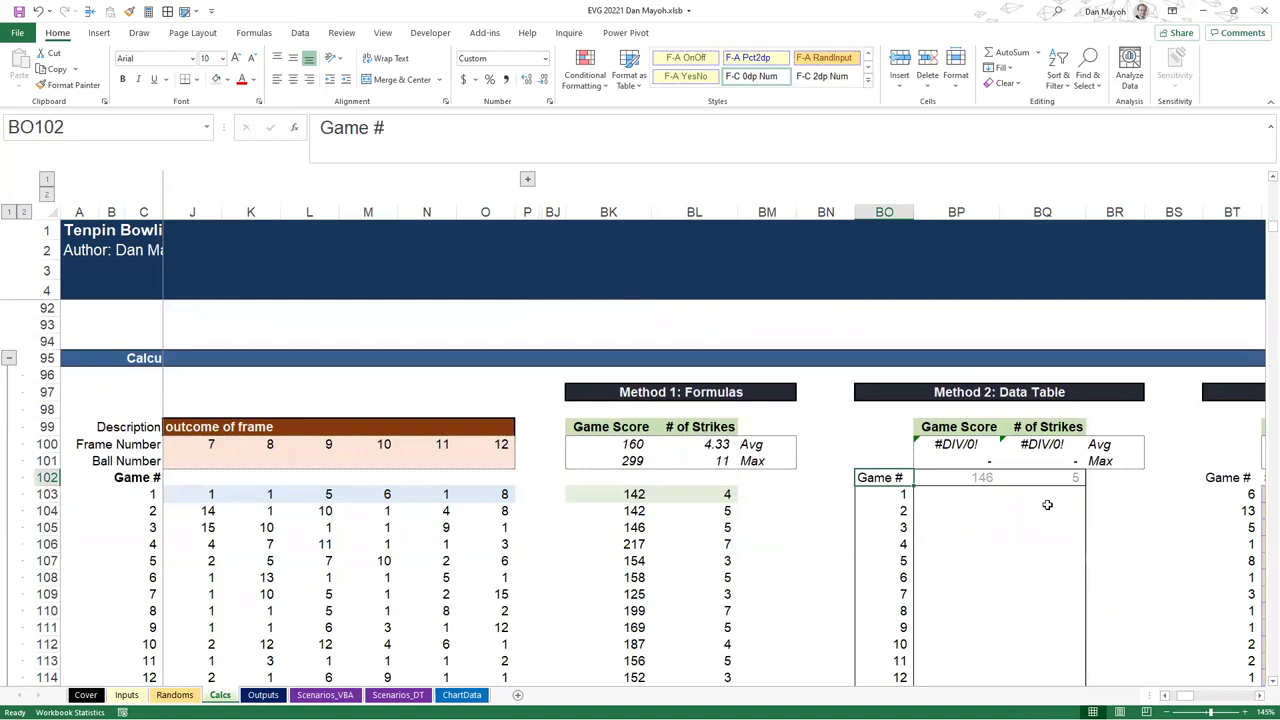
Create a one-variable data table over BO102:BQ1102 using the SimNumber trial cell D82 as the column input cell
key("shift+Right")
key("shift+Right")
key("ctrl+shift+Down")
key("alt+d")
key("t")
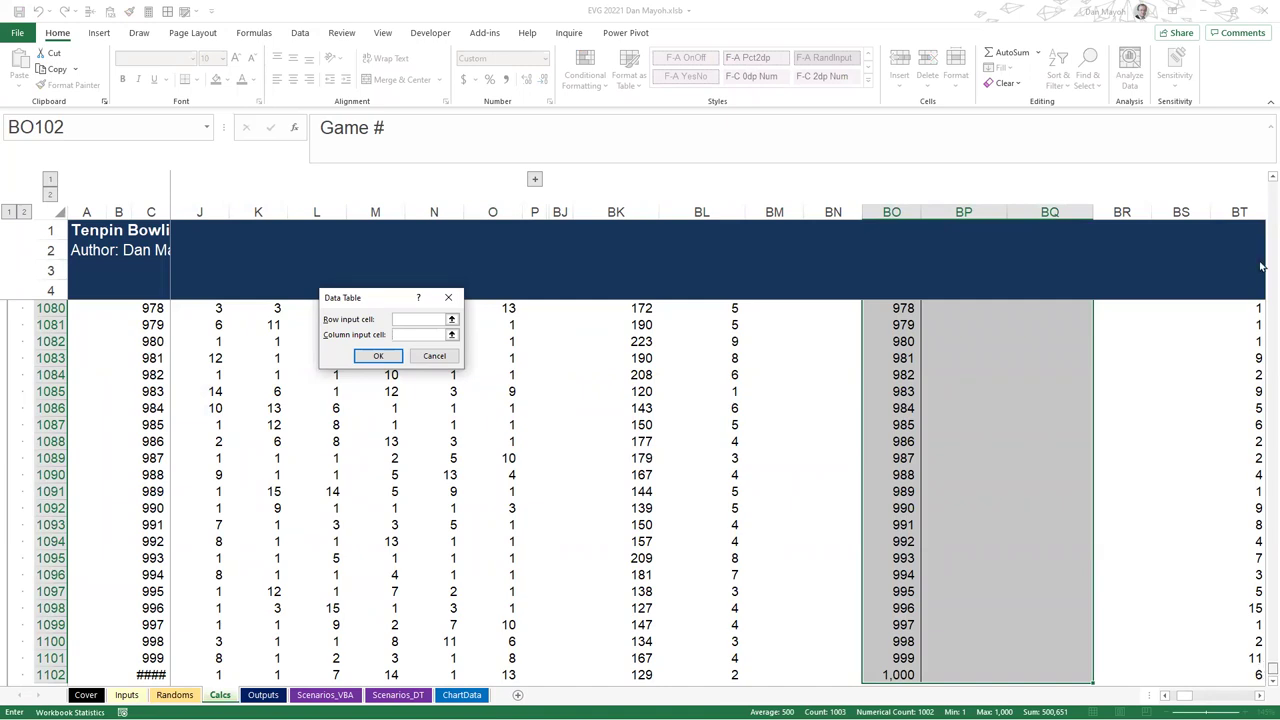
scroll(1262, 267, "up", 20)
scroll(963, 423, "up", 12)
scroll(428, 493, "up", 20)
left_click(137, 467)
key("Right")
key("Up")
key("Up")
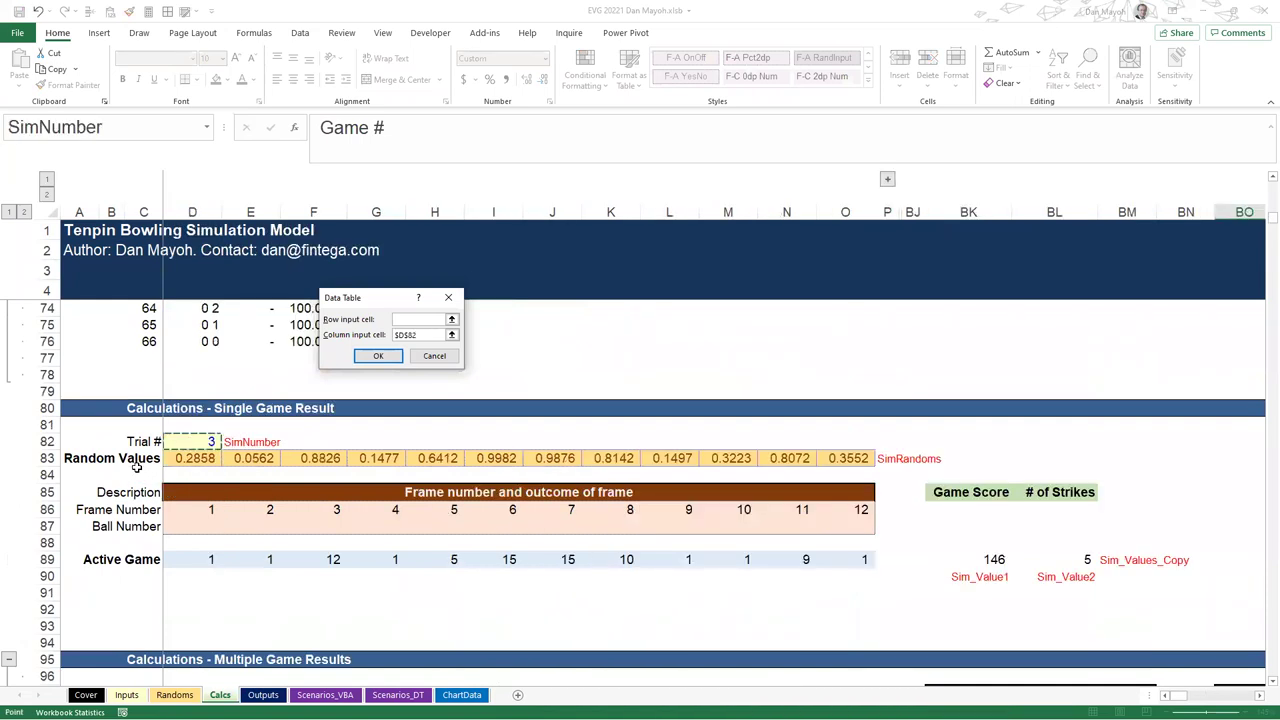
key("Return")
scroll(1003, 540, "down", 8)
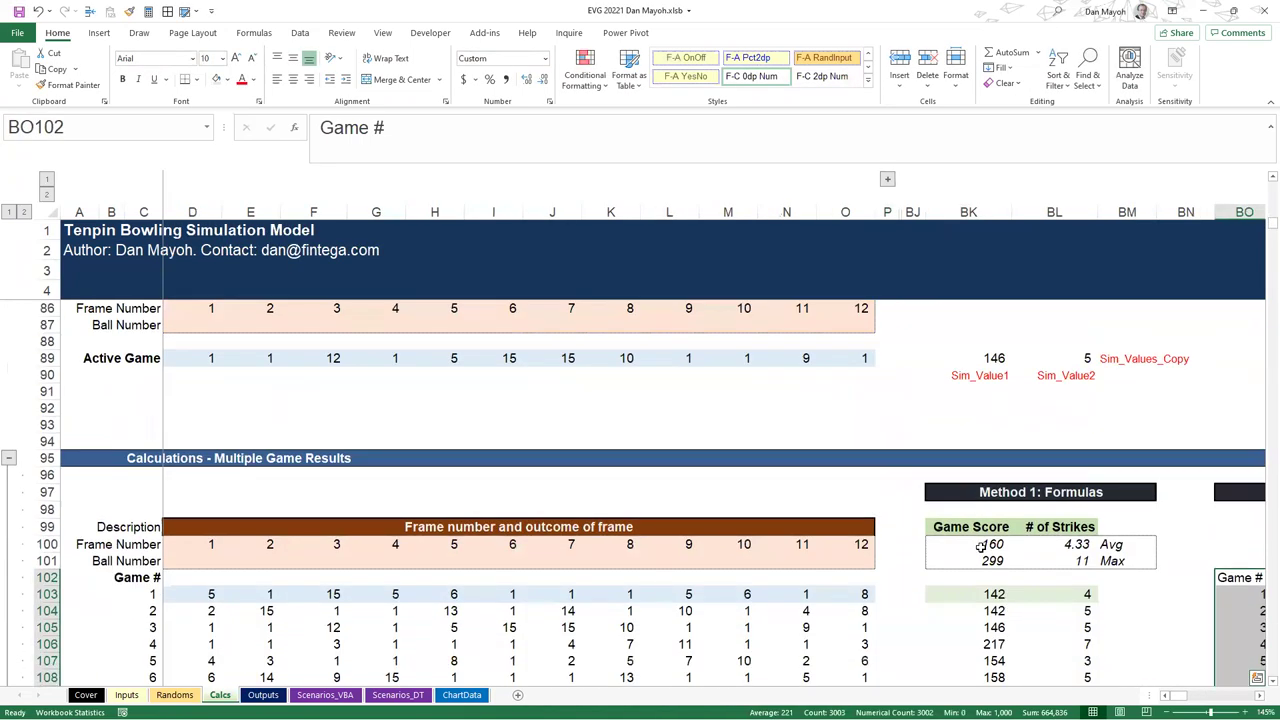
Compare the rebuilt Method 2 data table with the Method 1 formula and Method 3 VBA results
key("Right")
key("Right")
key("Right")
key("Right")
key("Down")
key("Down")
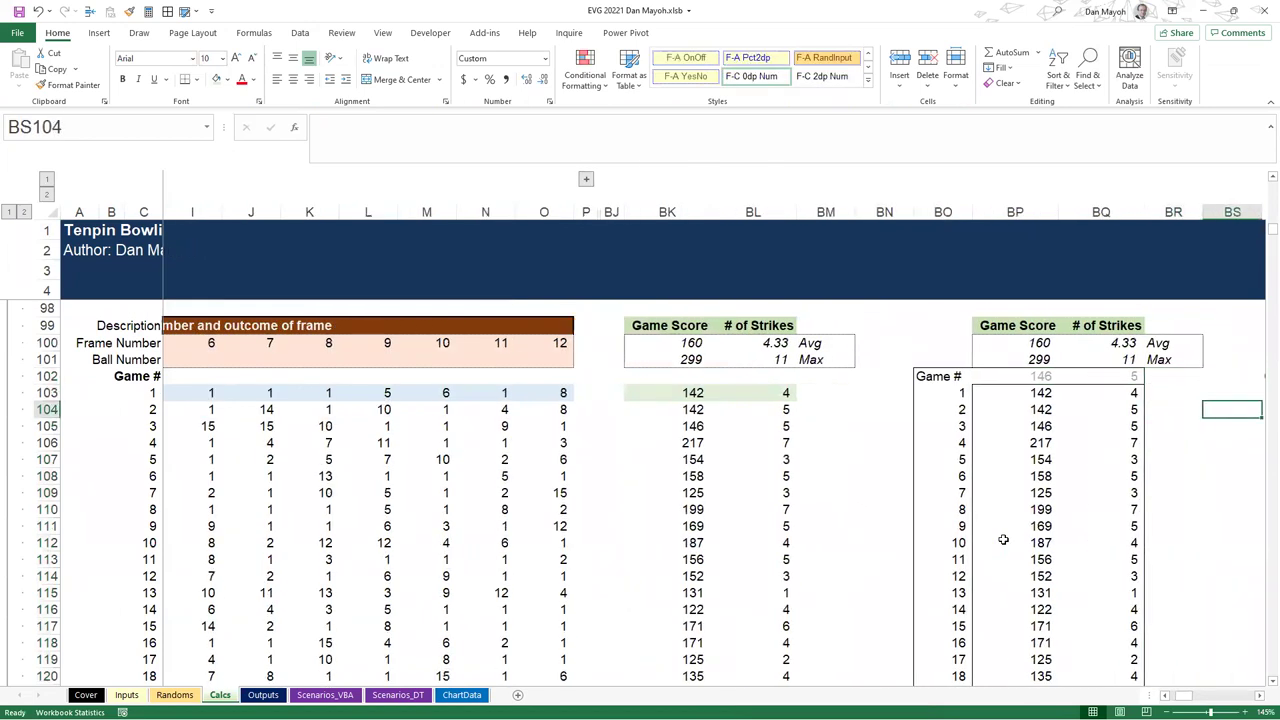
key("Right")
key("Right")
key("Right")
key("Left")
key("Left")
key("Left")
key("Left")
key("Left")
key("Left")
key("Left")
key("Up")
key("Right")
key("Up")
key("Up")
key("Down")
key("Down")
key("Up")
key("Down")
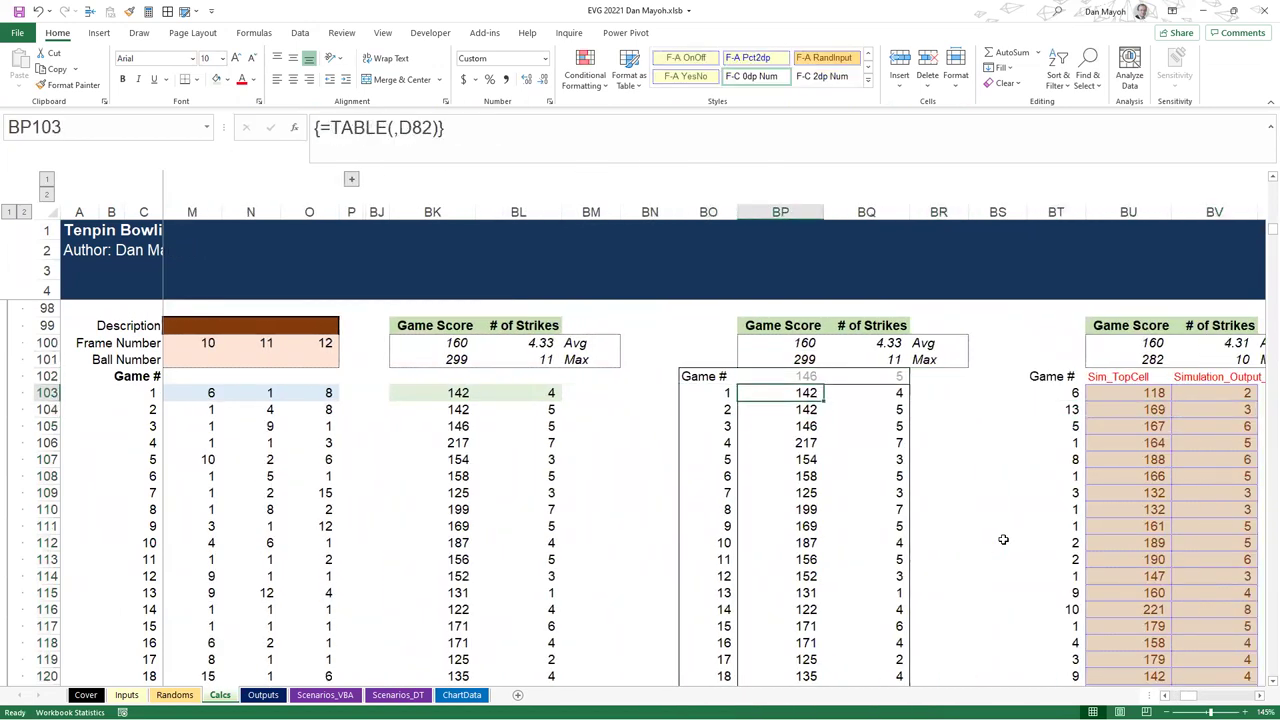
Delete the rebuilt data table output from the Method 2 Game Score and # of Strikes columns, starting at BP103
key("shift+Right")
key("ctrl+shift+Down")
key("Delete")
key("Up")
key("Up")
scroll(1012, 531, "up", 6)
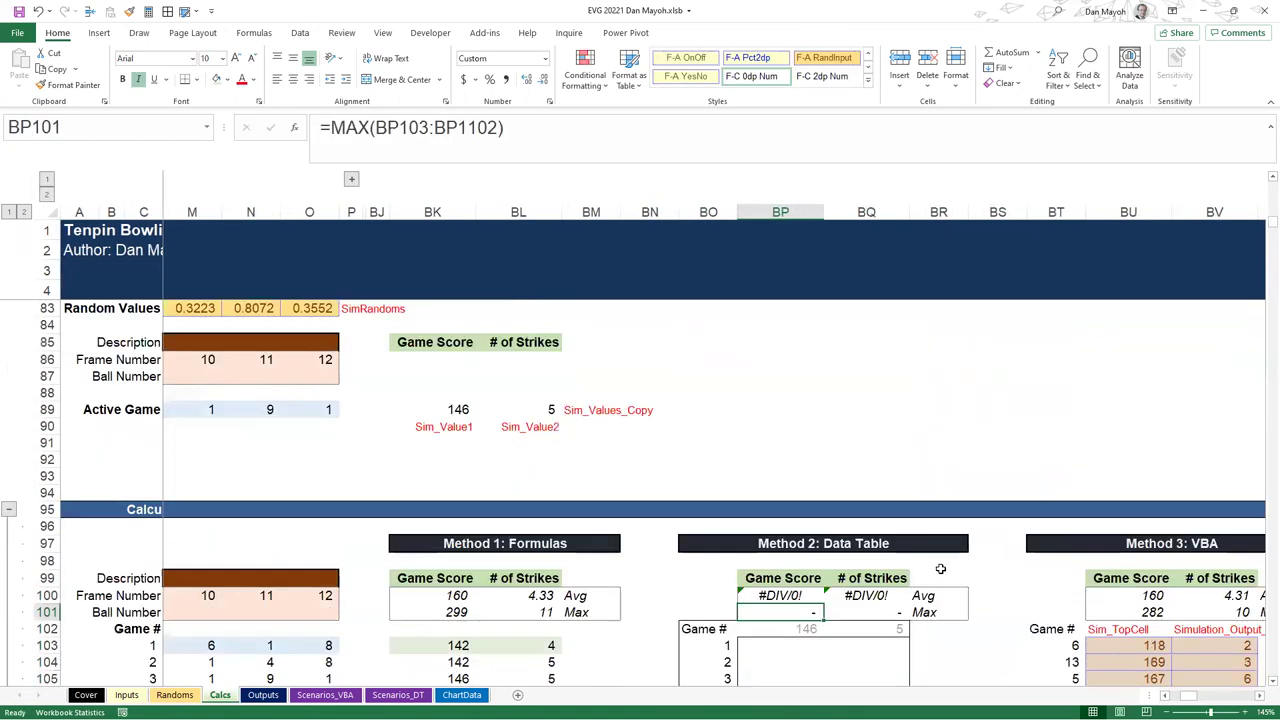
Examine the stored Method 3 VBA game scores and strikes beside the emptied Method 2 data table area
scroll(937, 569, "down", 2)
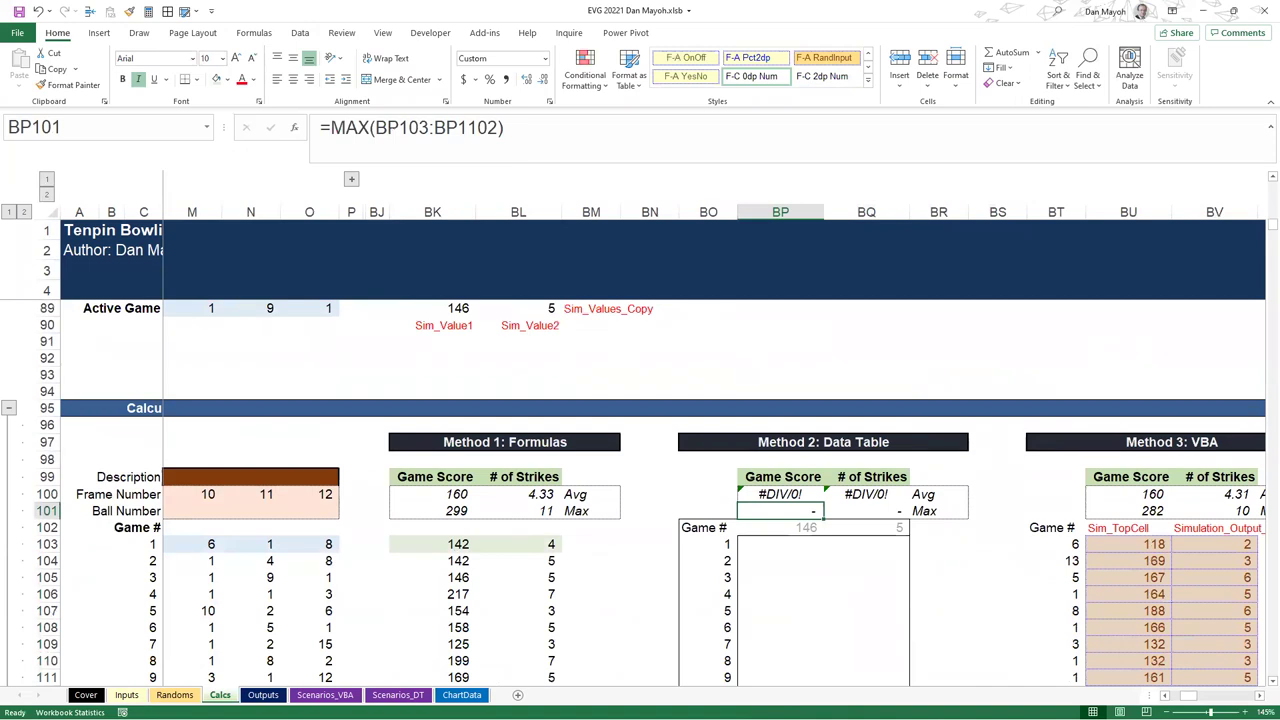
scroll(787, 608, "right", 6)
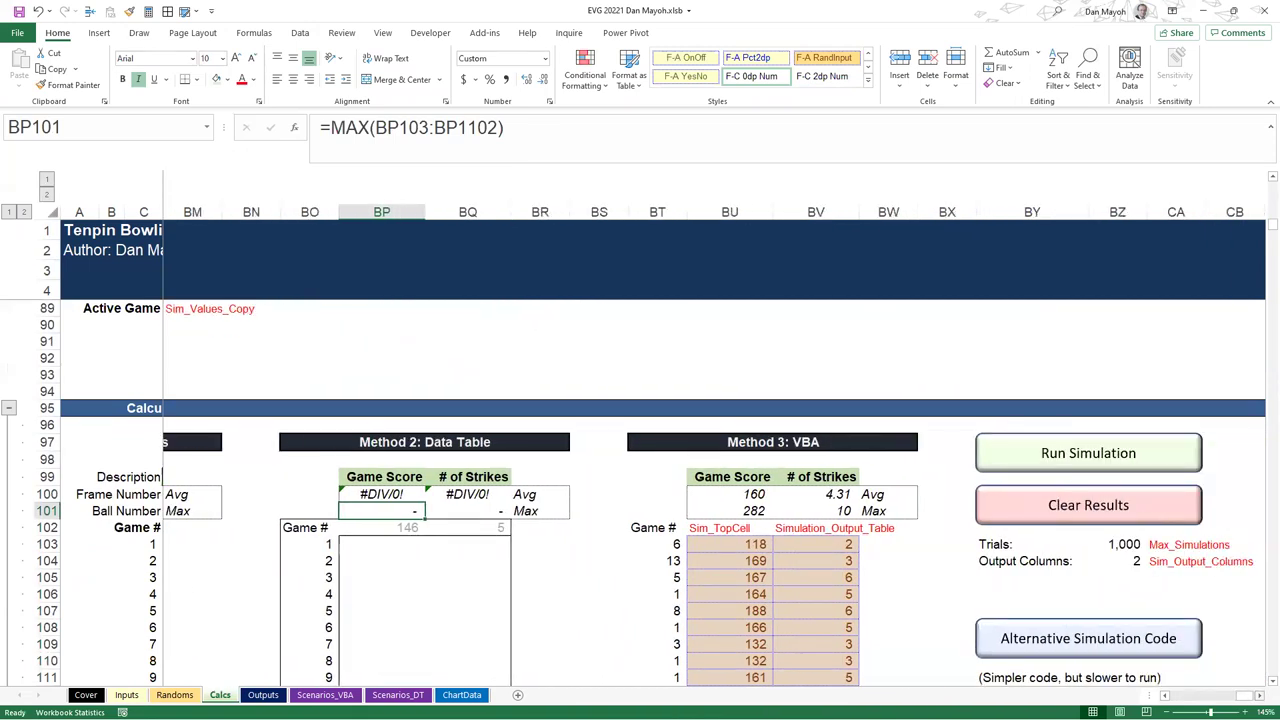
scroll(692, 548, "down", 3)
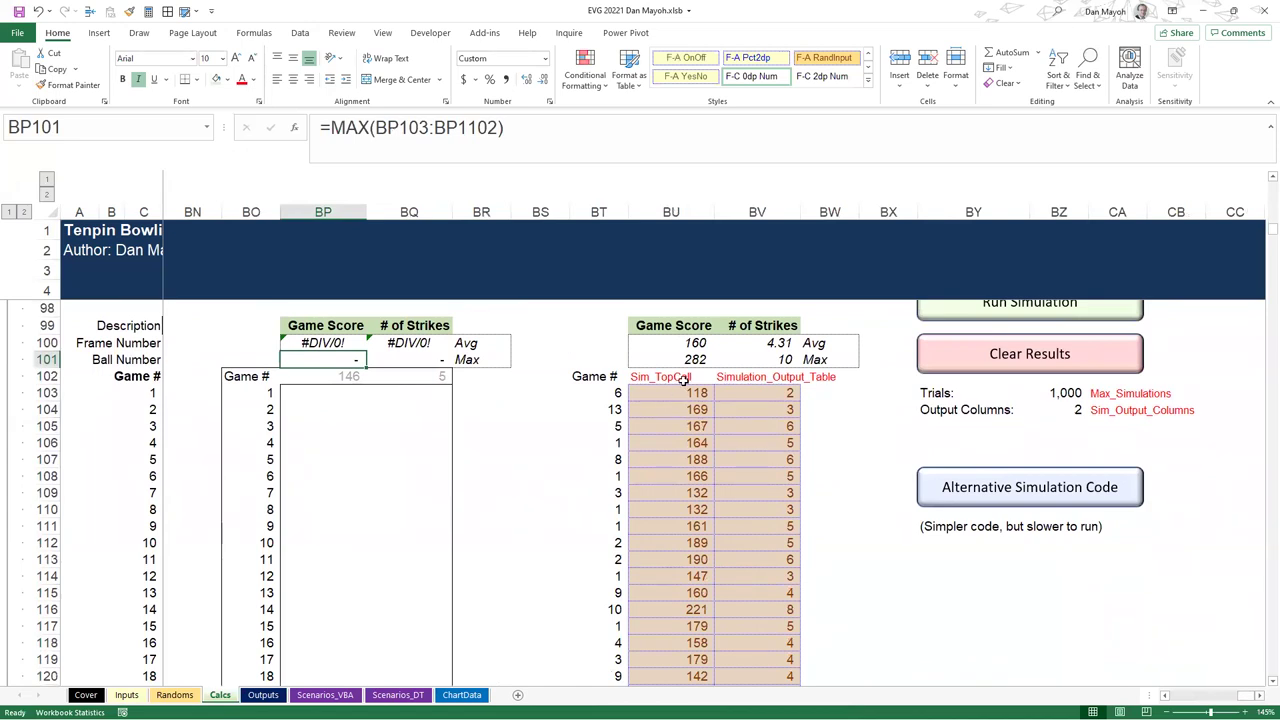
scroll(690, 400, "up", 1)
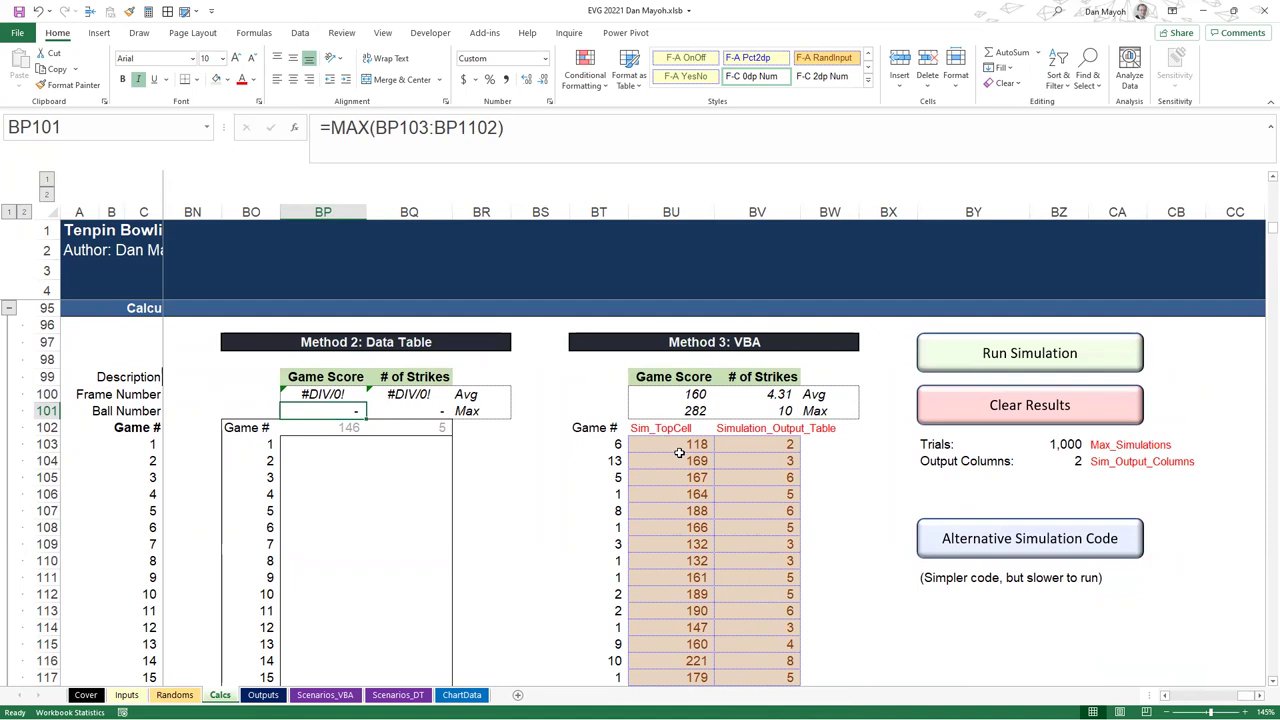
left_click_drag(686, 446, 690, 461)
left_click_drag(791, 609, 806, 640)
left_click(697, 494)
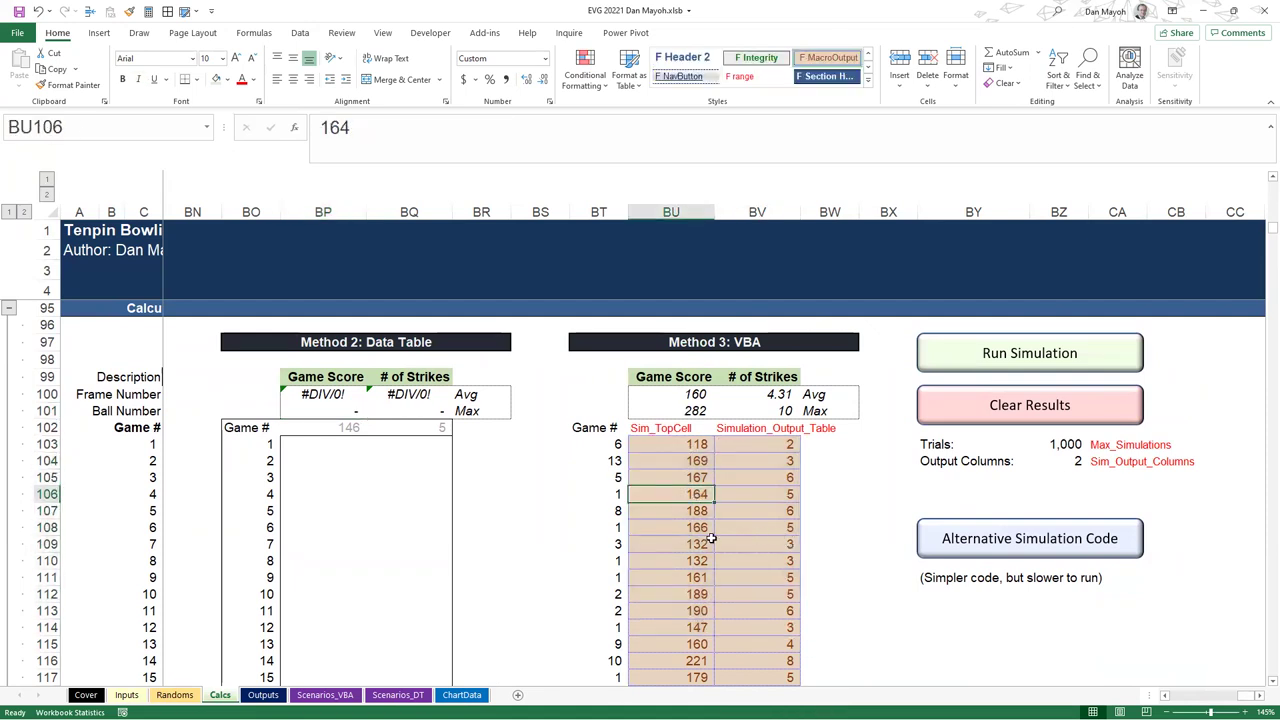
left_click_drag(317, 446, 419, 584)
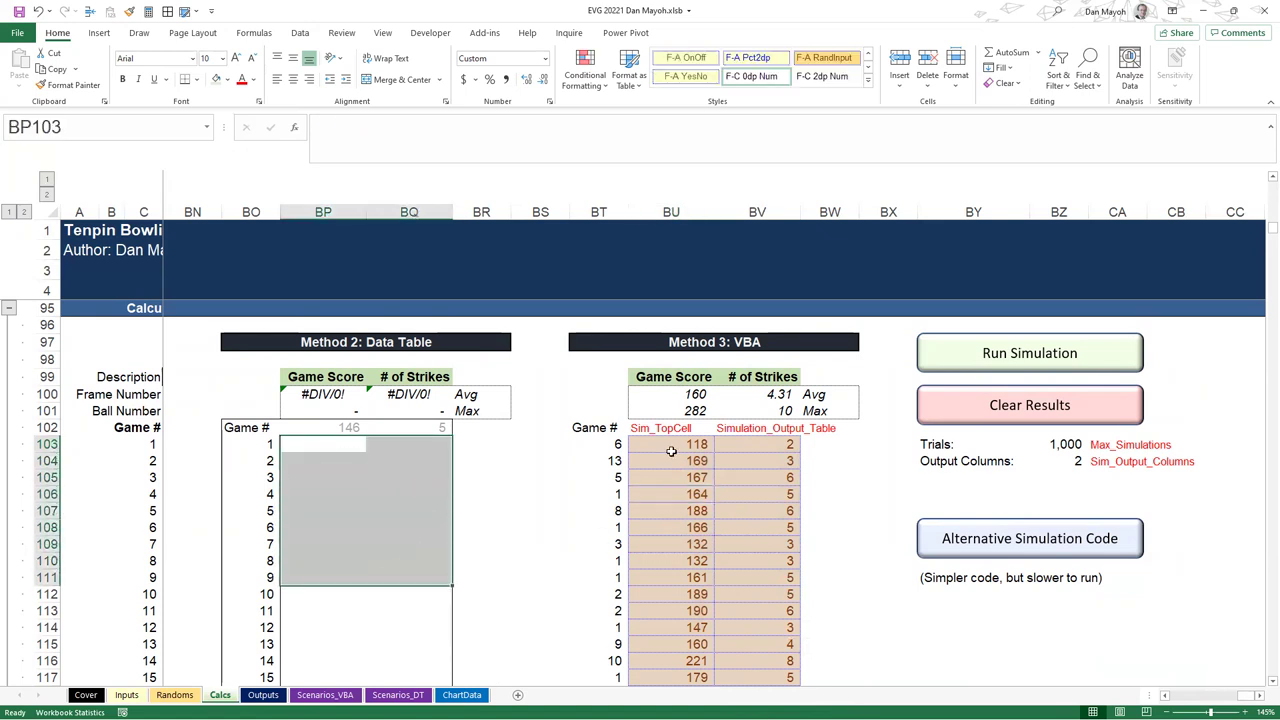
left_click_drag(681, 446, 731, 580)
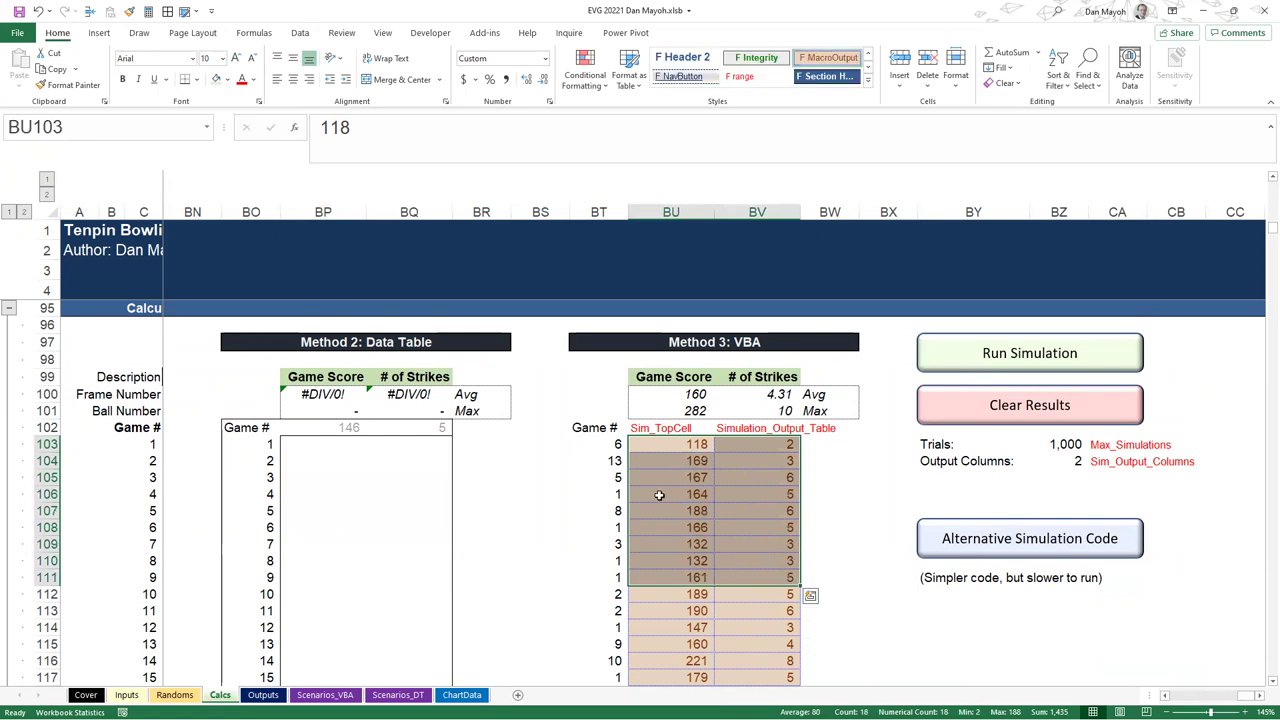
left_click(679, 446)
left_click_drag(680, 477, 760, 511)
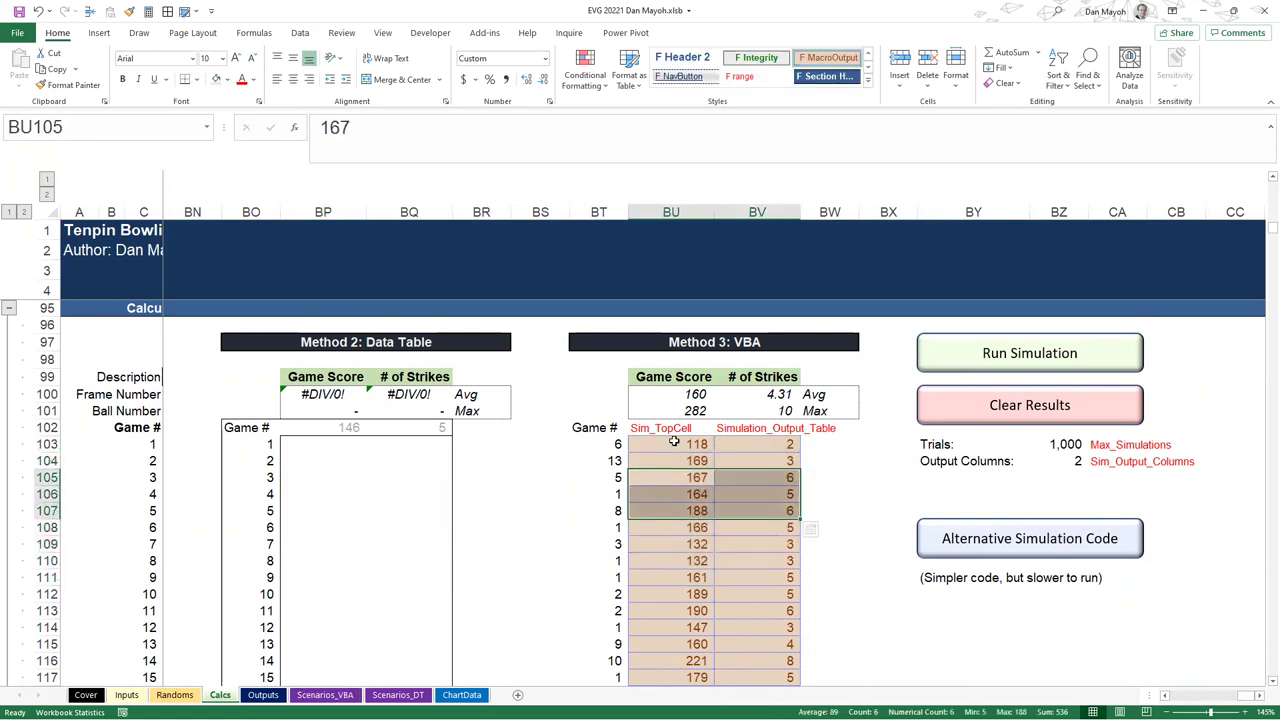
left_click_drag(676, 441, 764, 614)
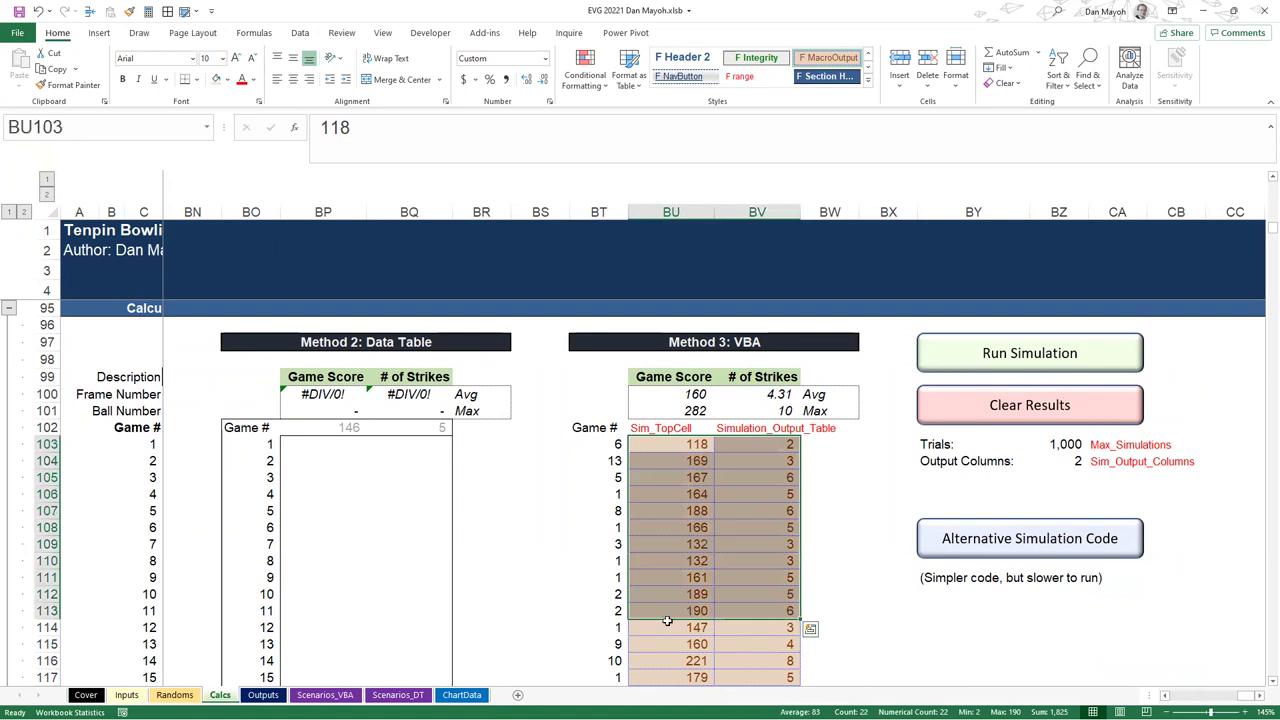
Review the random number table on Randoms and the 40% Strike probabilities on Inputs, and return to Calcs
left_click(183, 695)
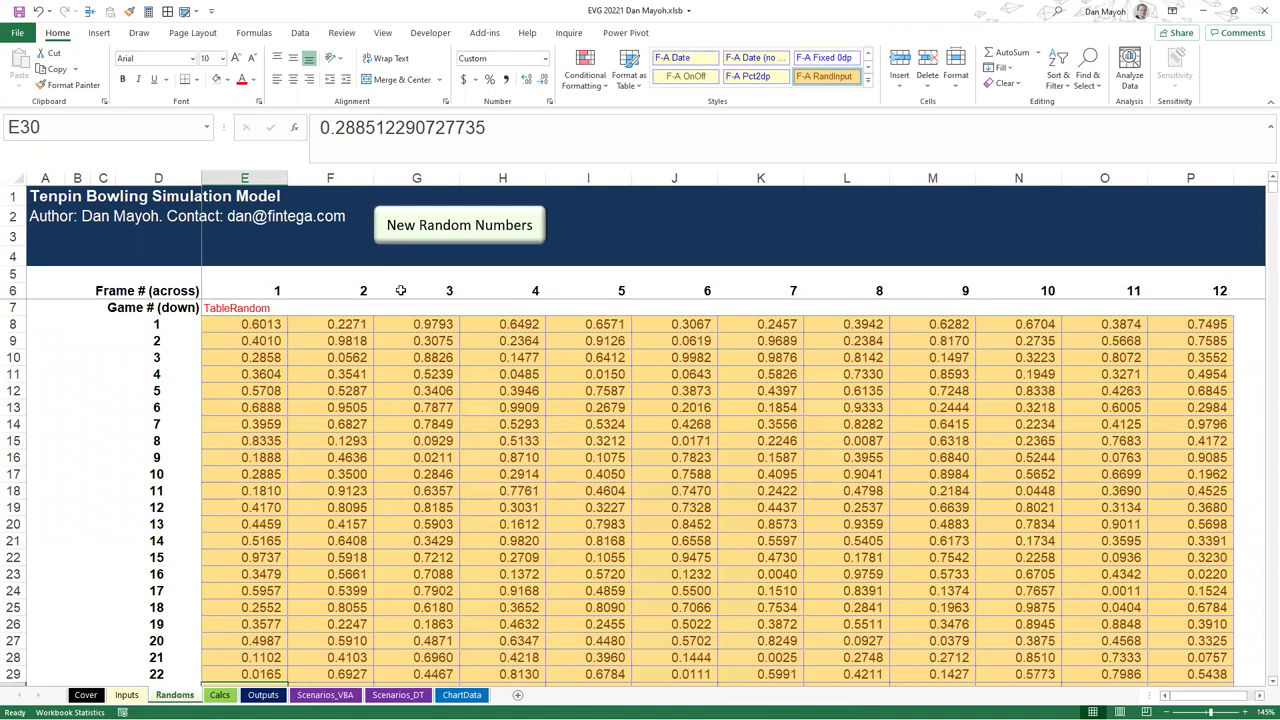
left_click(126, 695)
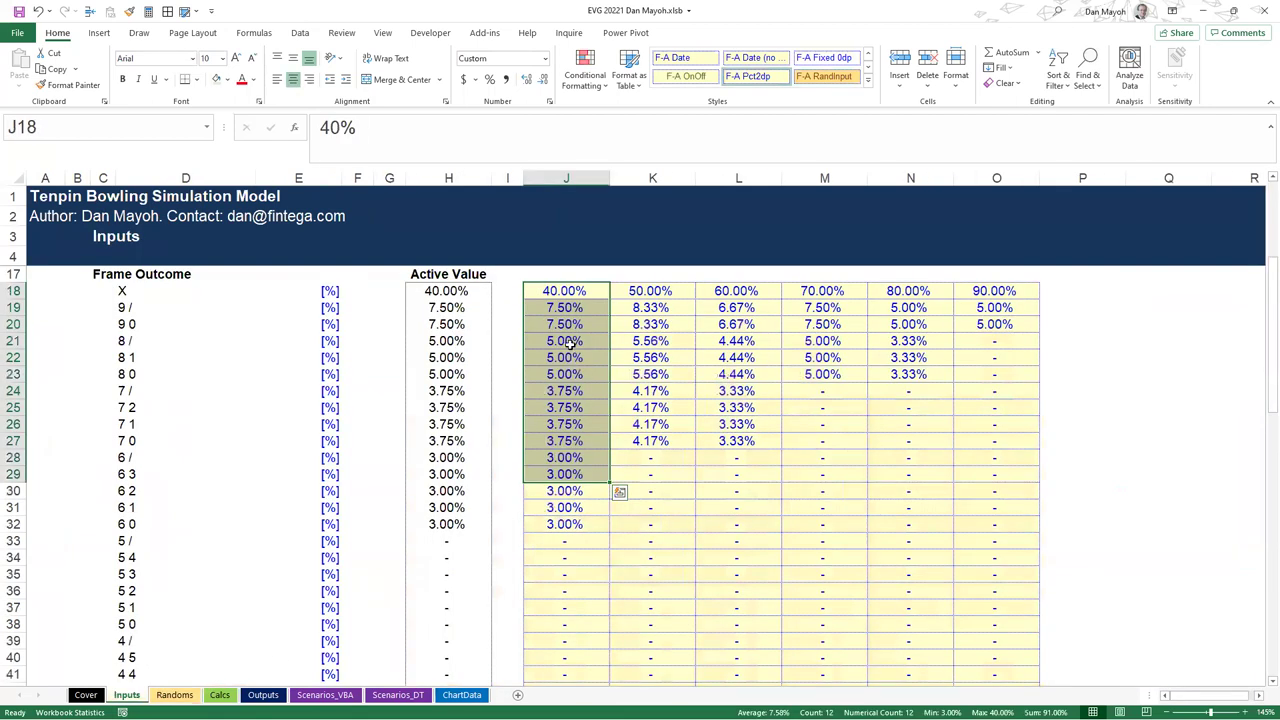
left_click_drag(572, 300, 565, 507)
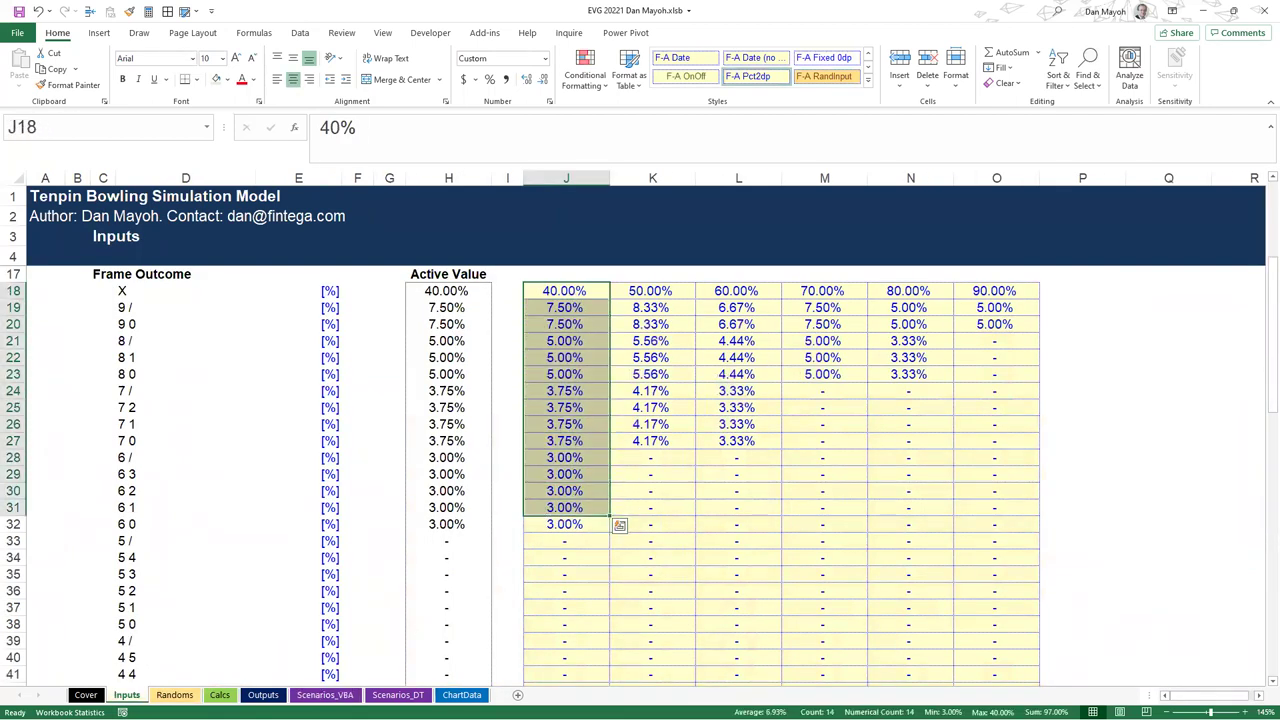
left_click(219, 695)
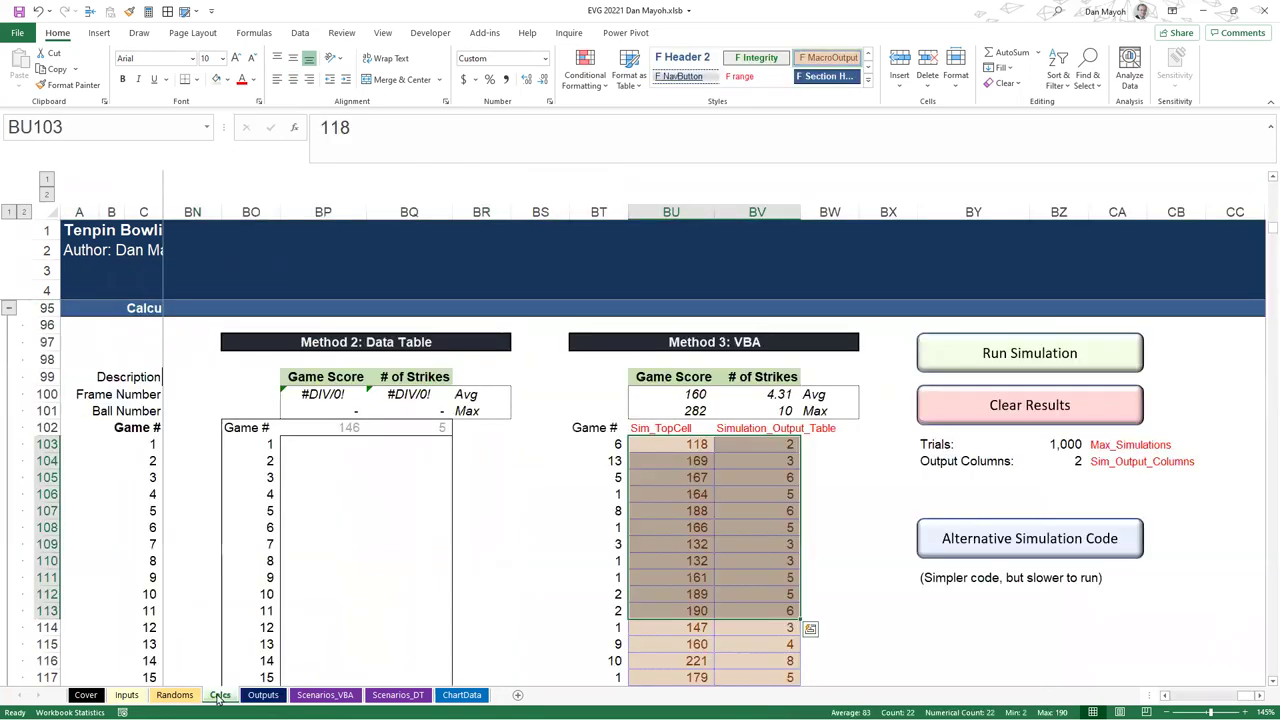
Clear the Method 3 VBA results and rerun the simulation for 1,000 trials
left_click(745, 460)
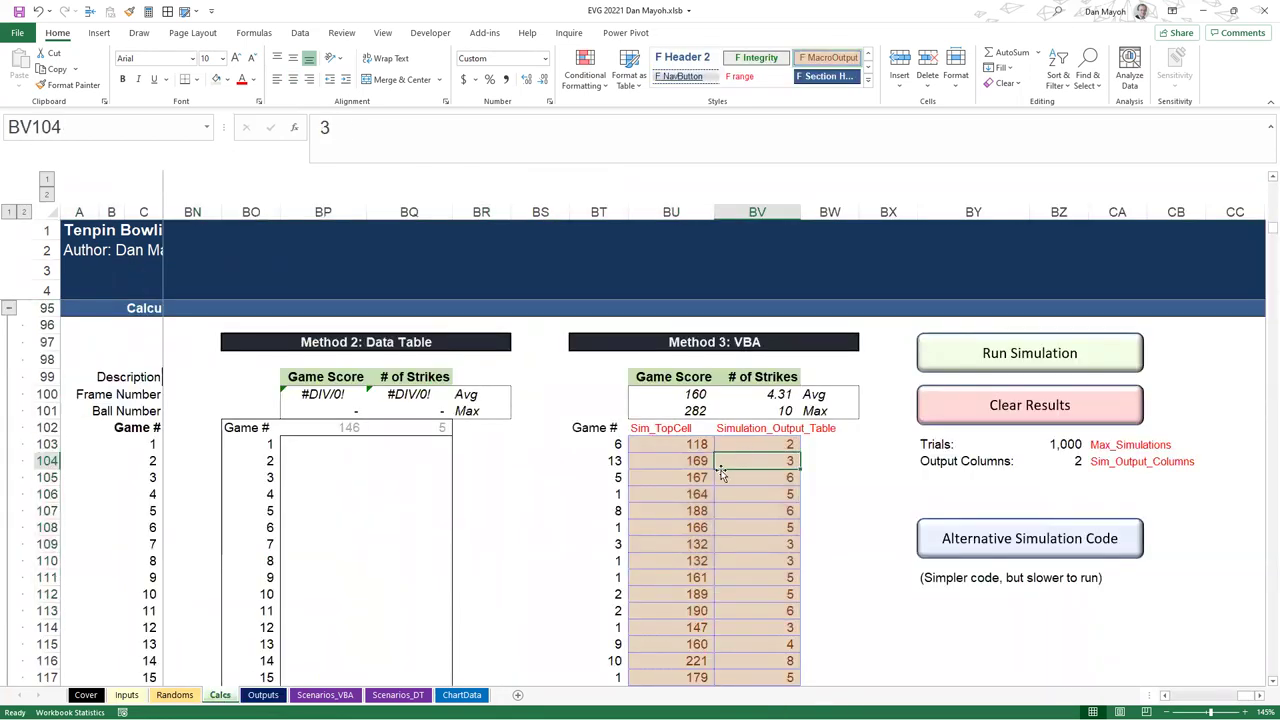
scroll(728, 476, "up", 1)
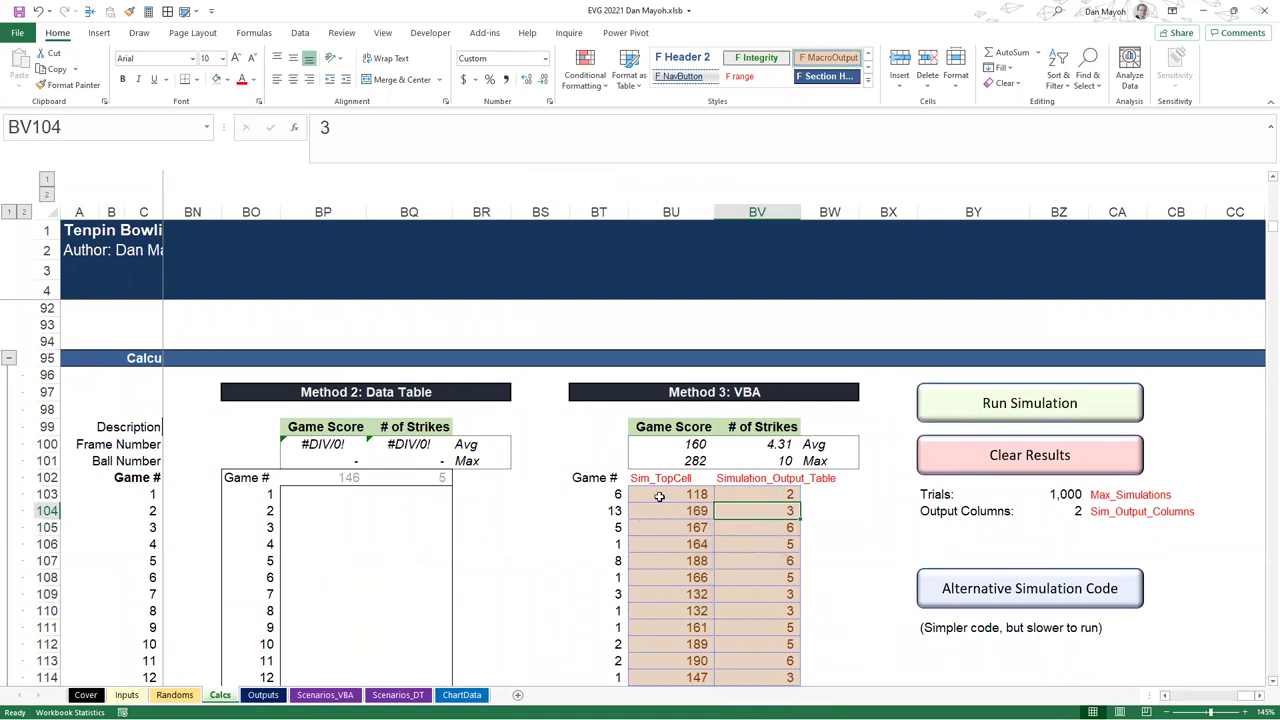
left_click(980, 460)
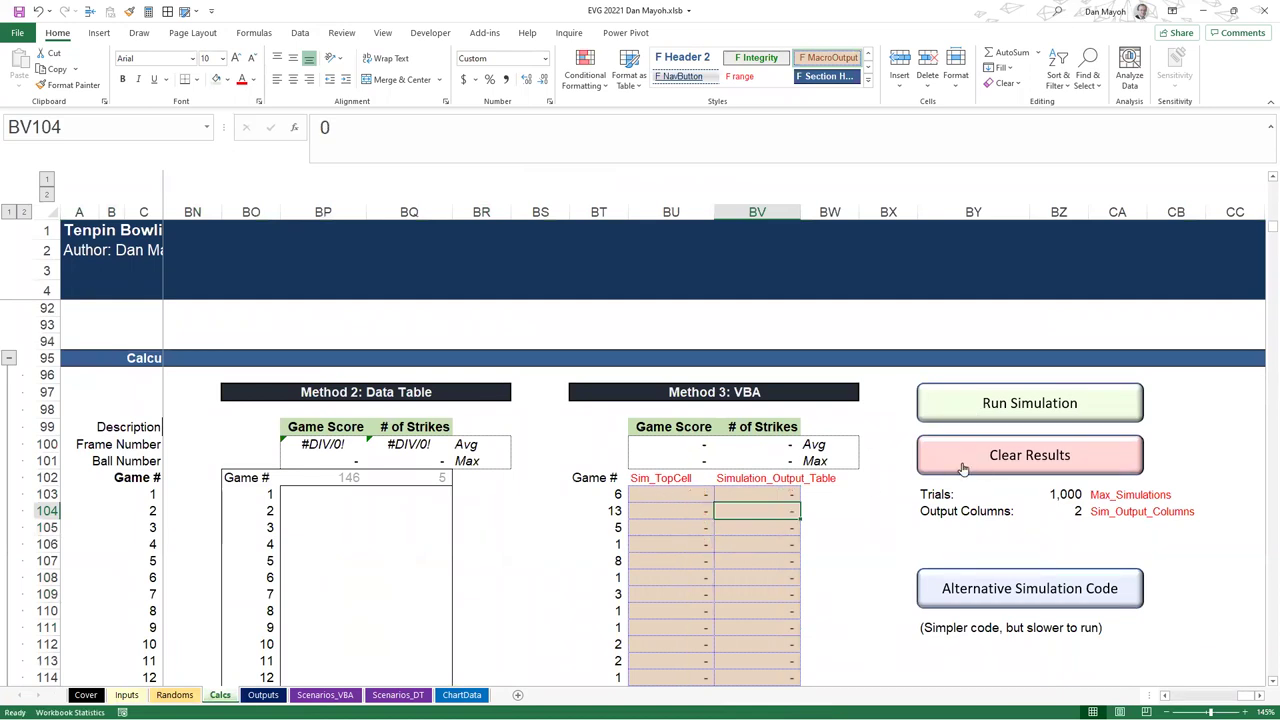
scroll(730, 505, "down", 1)
left_click(959, 358)
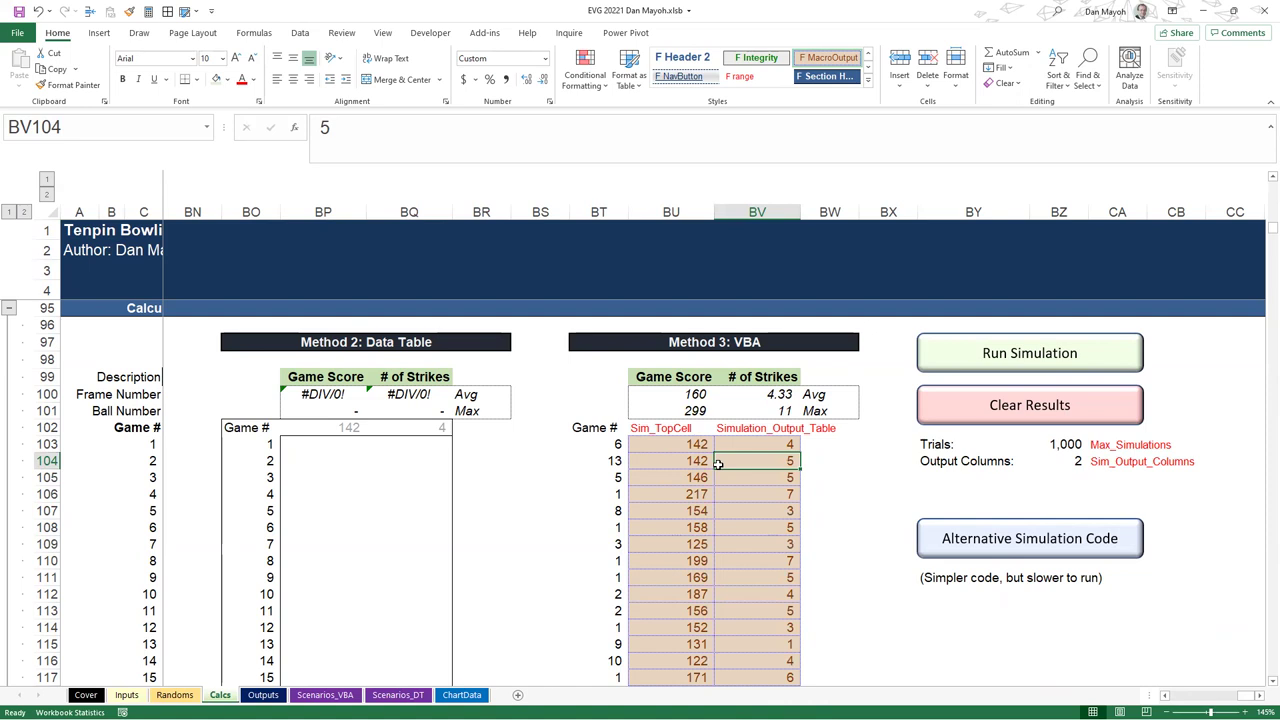
Check the new Method 3 Game Score and # of Strikes outputs from the first game through row 1102
left_click_drag(679, 445, 737, 466)
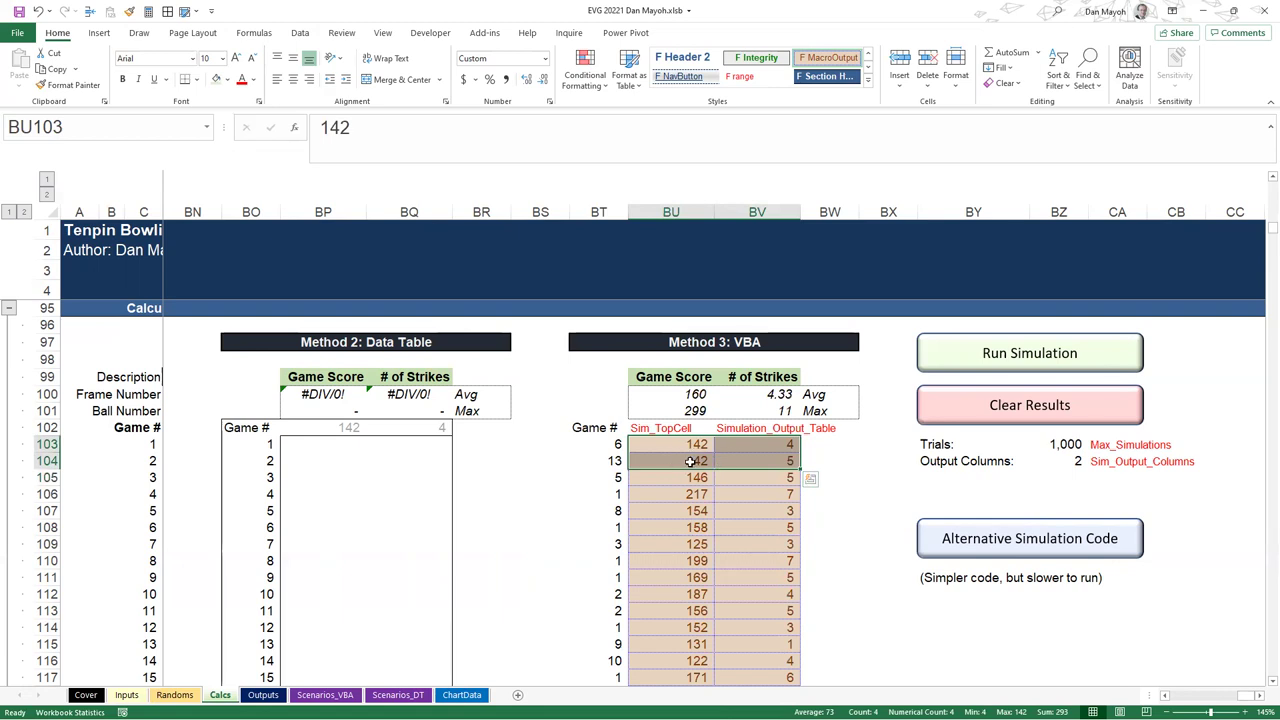
left_click(698, 480)
scroll(726, 657, "down", 2)
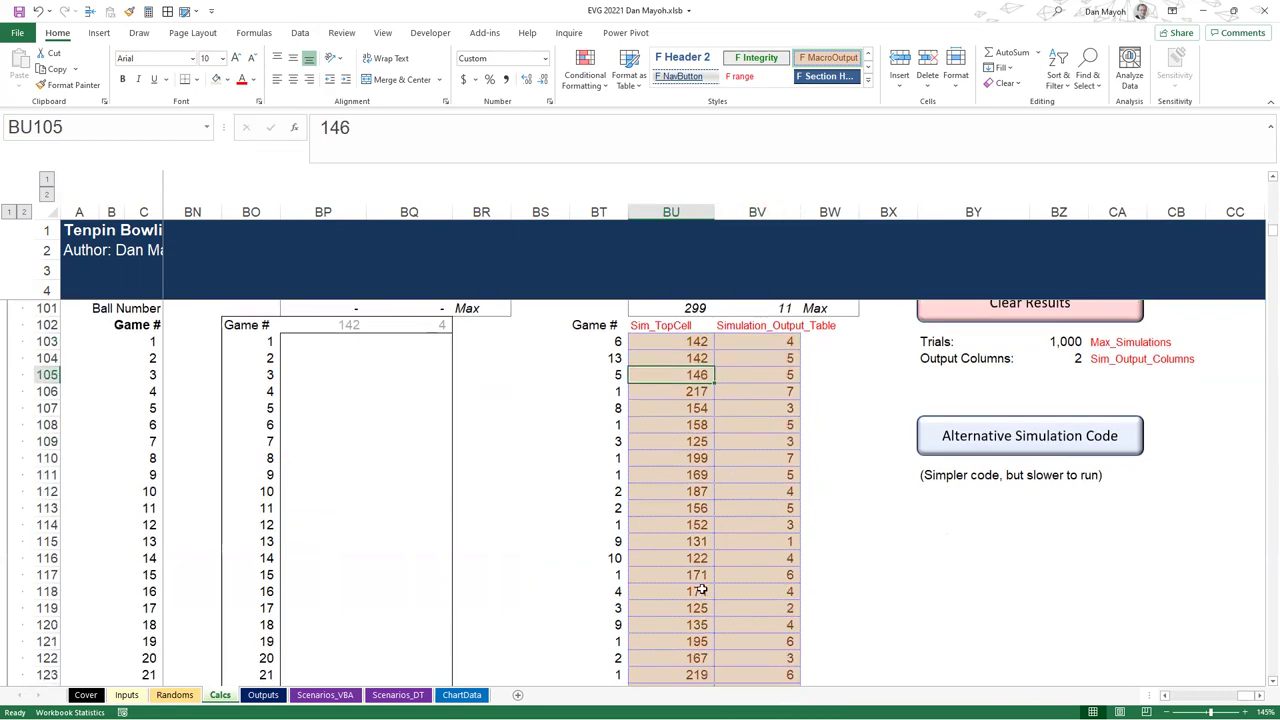
scroll(700, 577, "up", 4)
scroll(700, 575, "down", 4)
left_click(680, 492)
key("ctrl+Down")
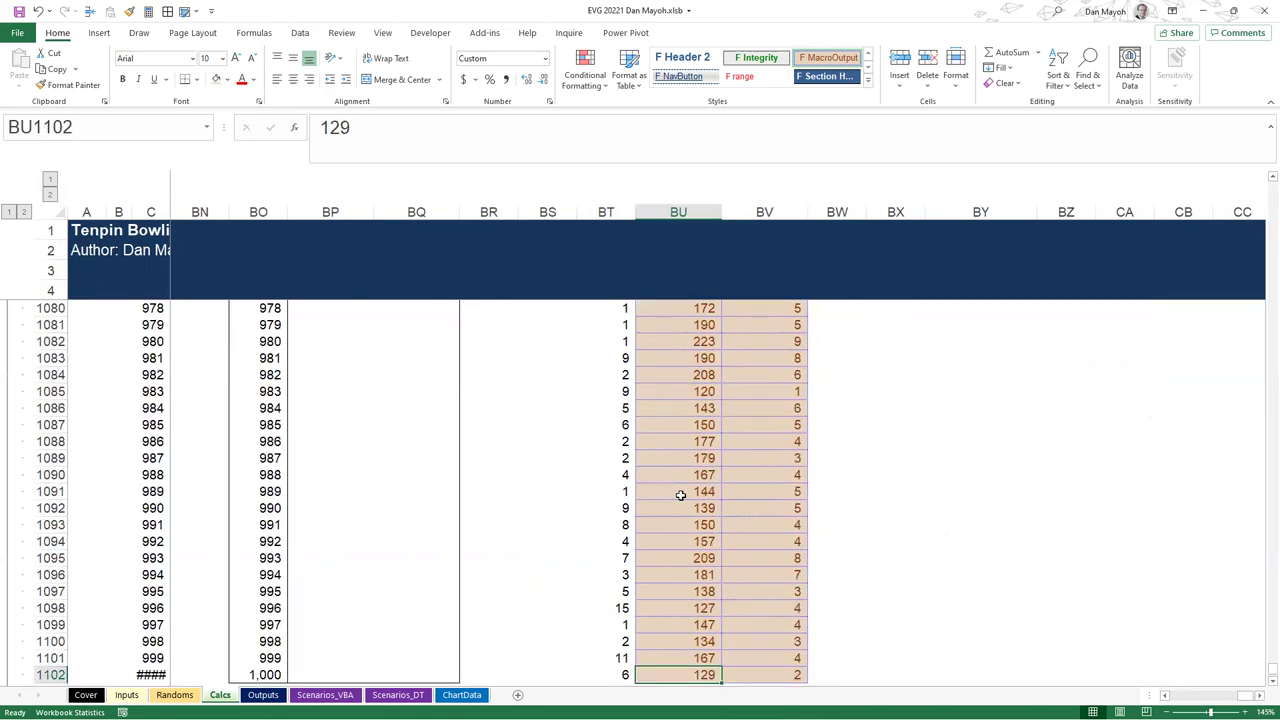
key("ctrl+Up")
key("Up")
key("Up")
key("Up")
key("Up")
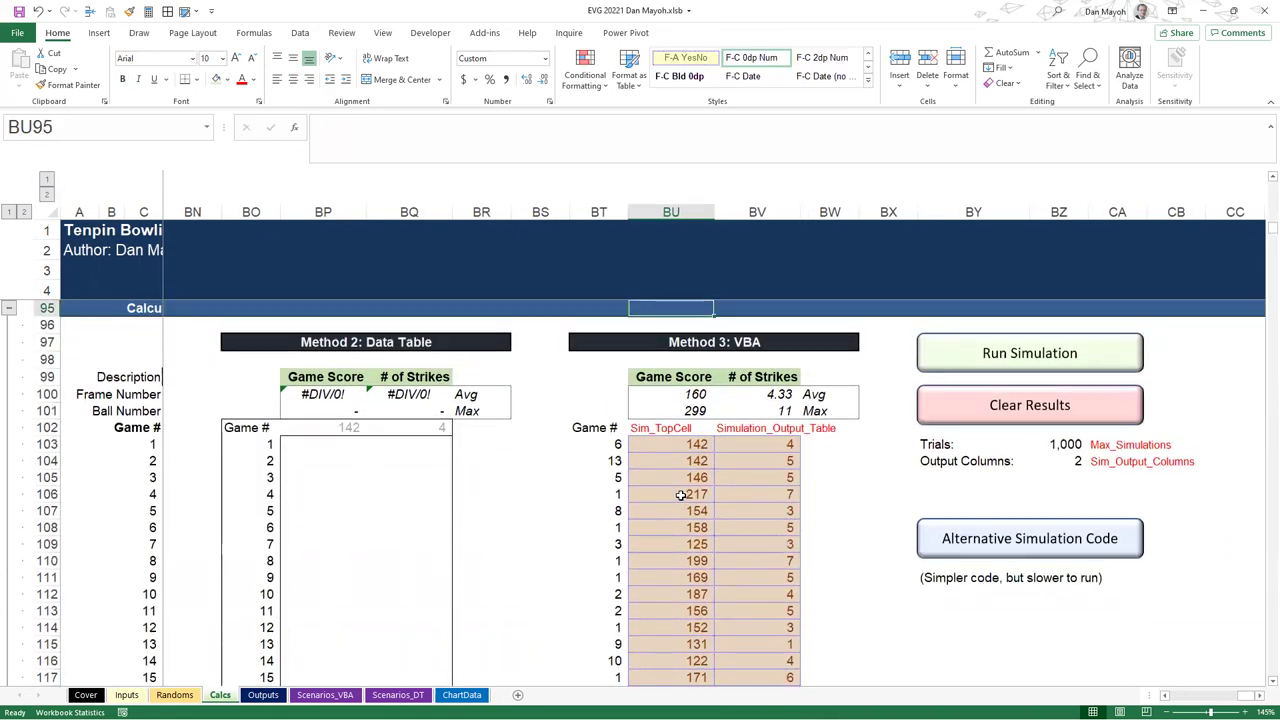
Compare the Method 1 formula scores and strikes with the rerun Method 3 VBA results
key("Left")
key("Left")
key("Left")
key("Left")
key("Left")
key("Left")
key("Left")
key("Left")
key("Left")
key("Left")
key("Left")
key("Left")
key("Left")
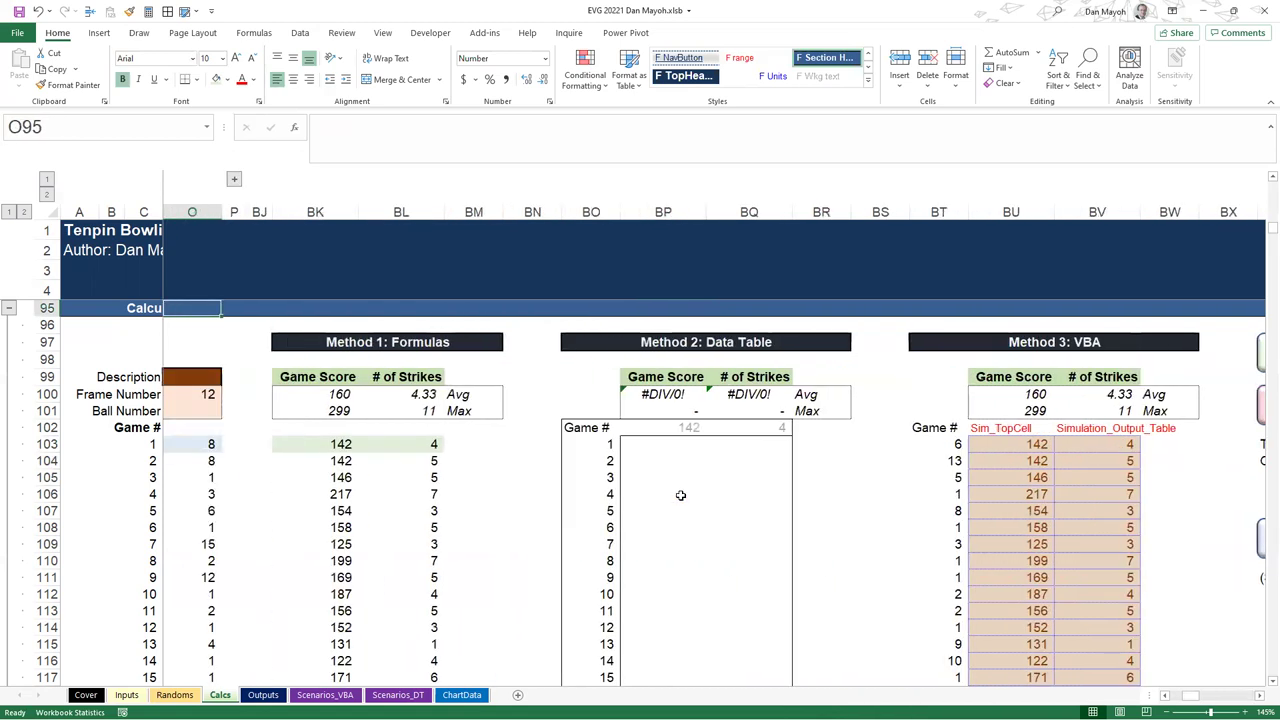
left_click_drag(330, 445, 404, 644)
left_click(404, 543)
left_click(330, 494)
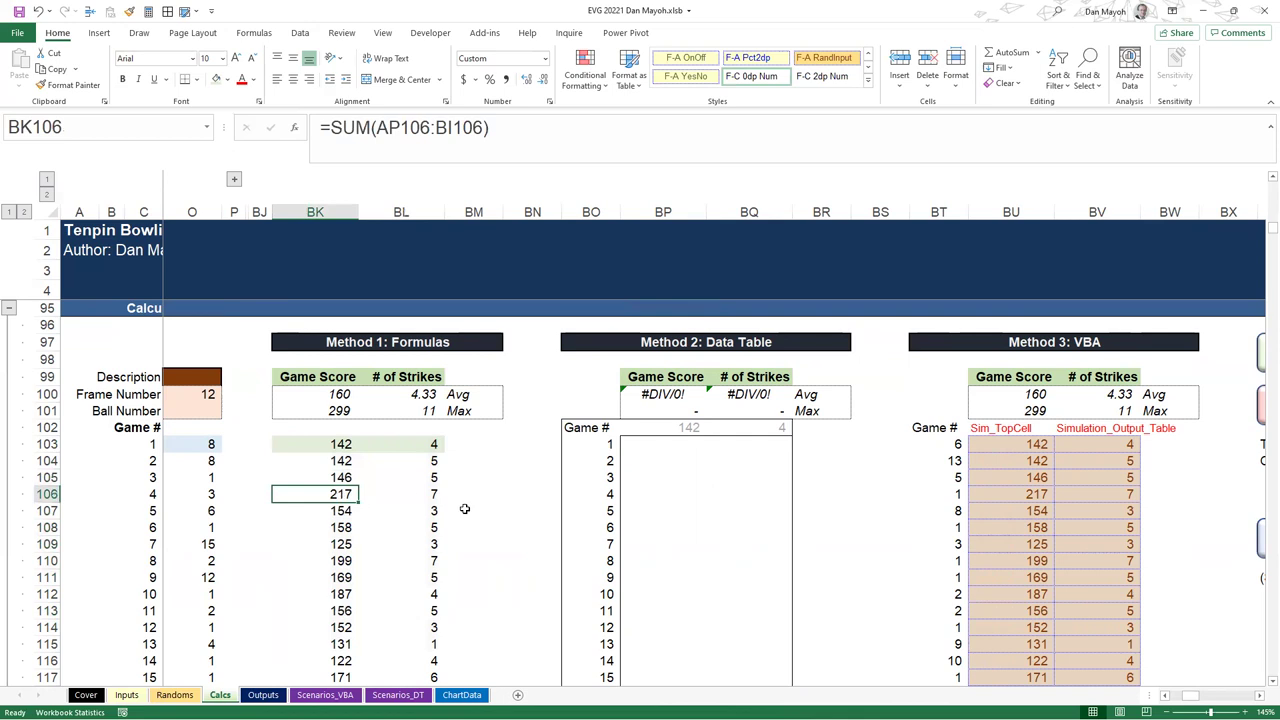
left_click(422, 508)
left_click(1036, 462)
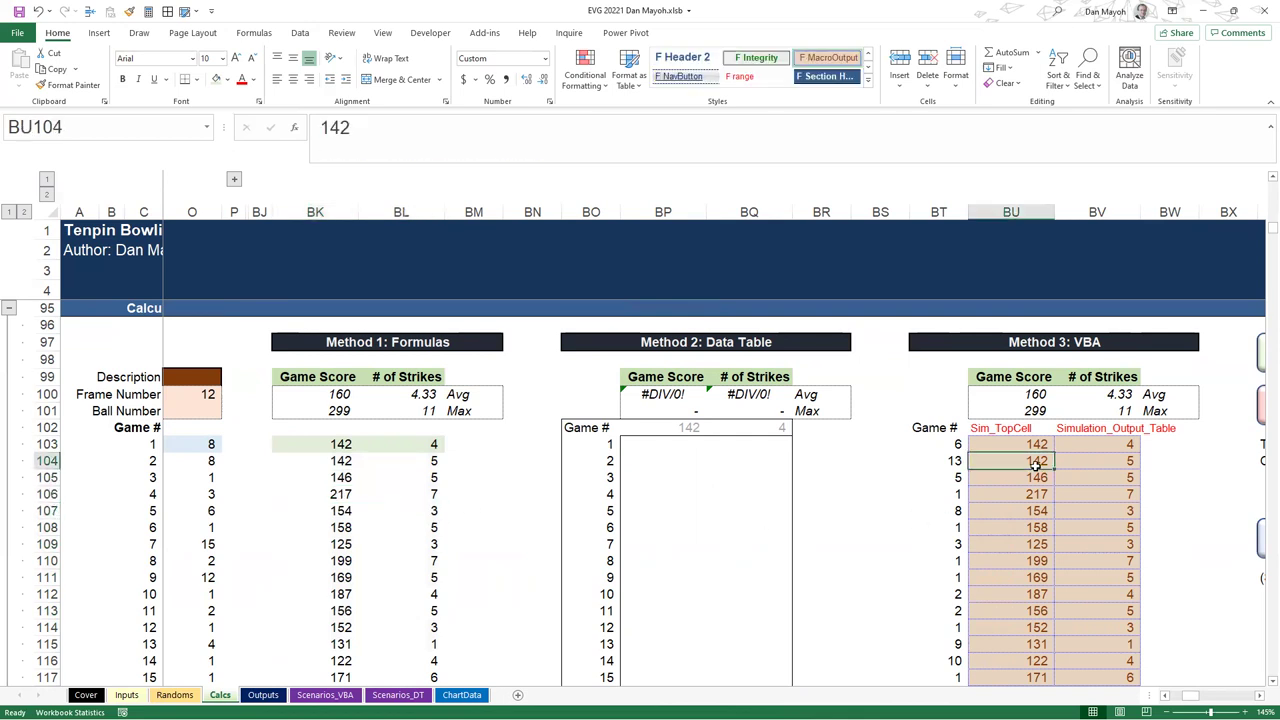
left_click(1092, 463)
Set the case in force to 2 on the Inputs sheet, review its frame probabilities, and return to Calcs
left_click(126, 694)
scroll(590, 610, "up", 6)
left_click(456, 345)
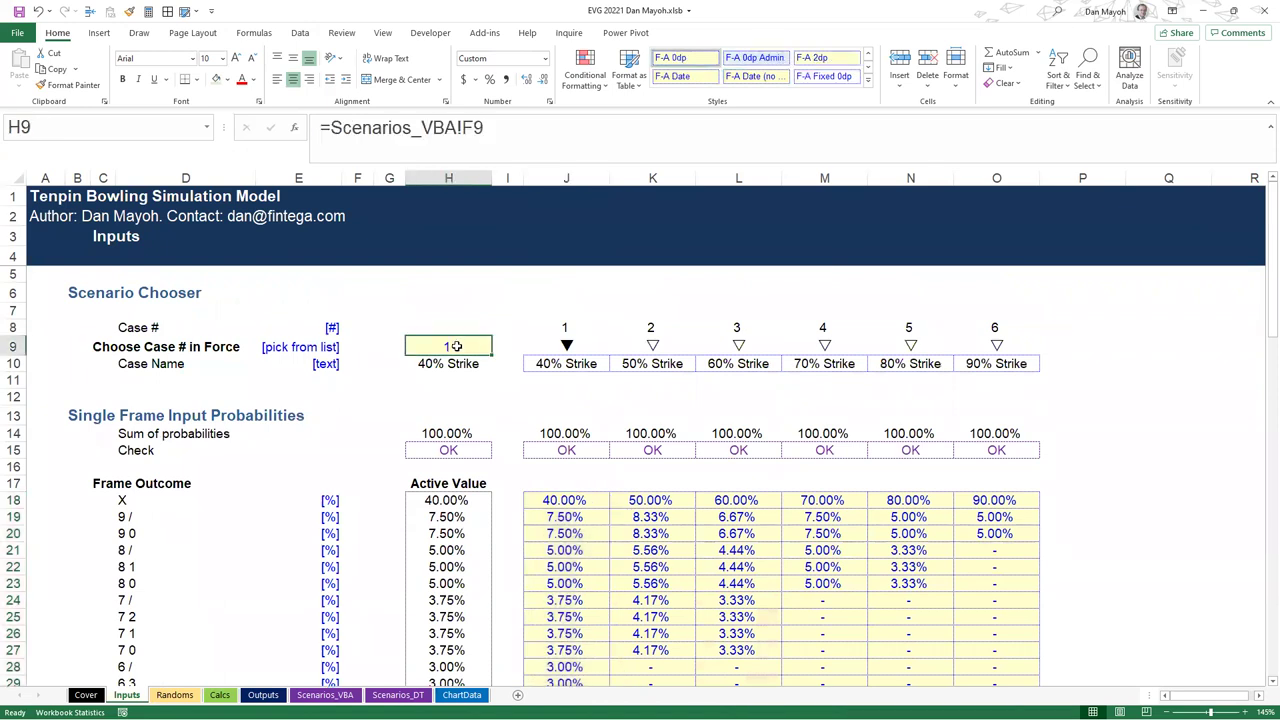
type("2")
key("Return")
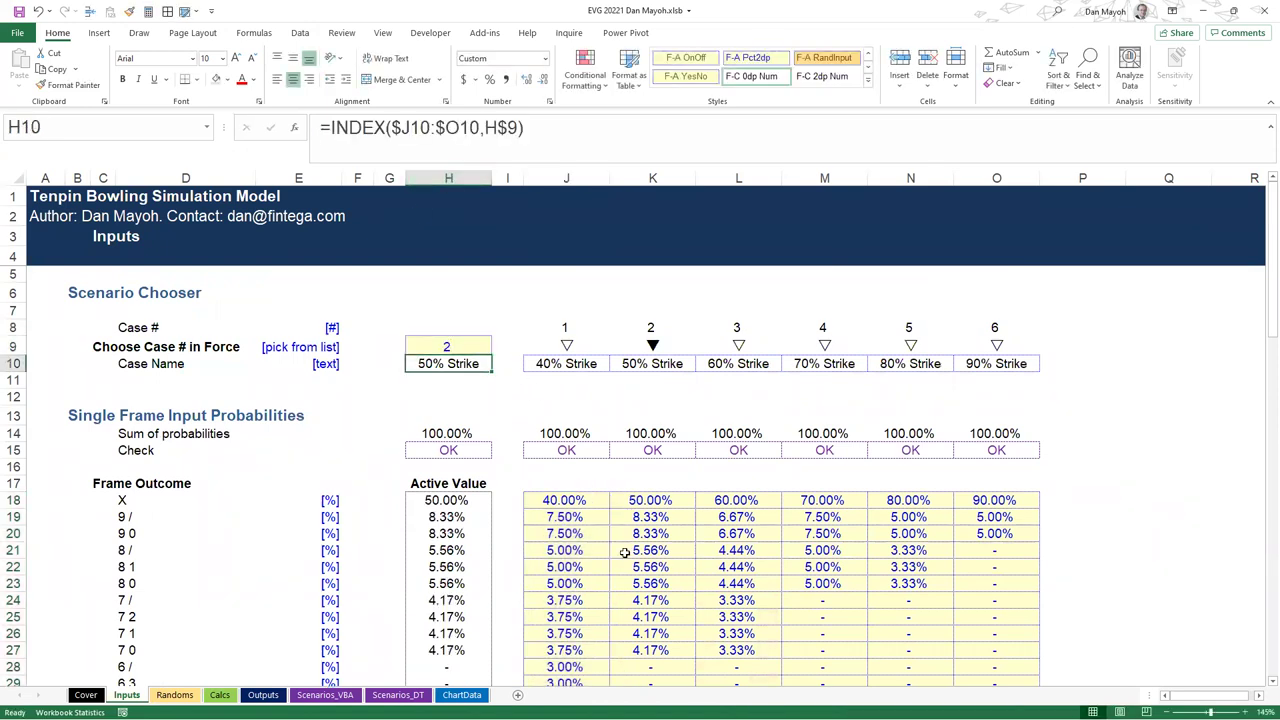
scroll(624, 552, "down", 2)
left_click_drag(653, 392, 664, 590)
key("ctrl+Page_Down")
key("ctrl+Page_Down")
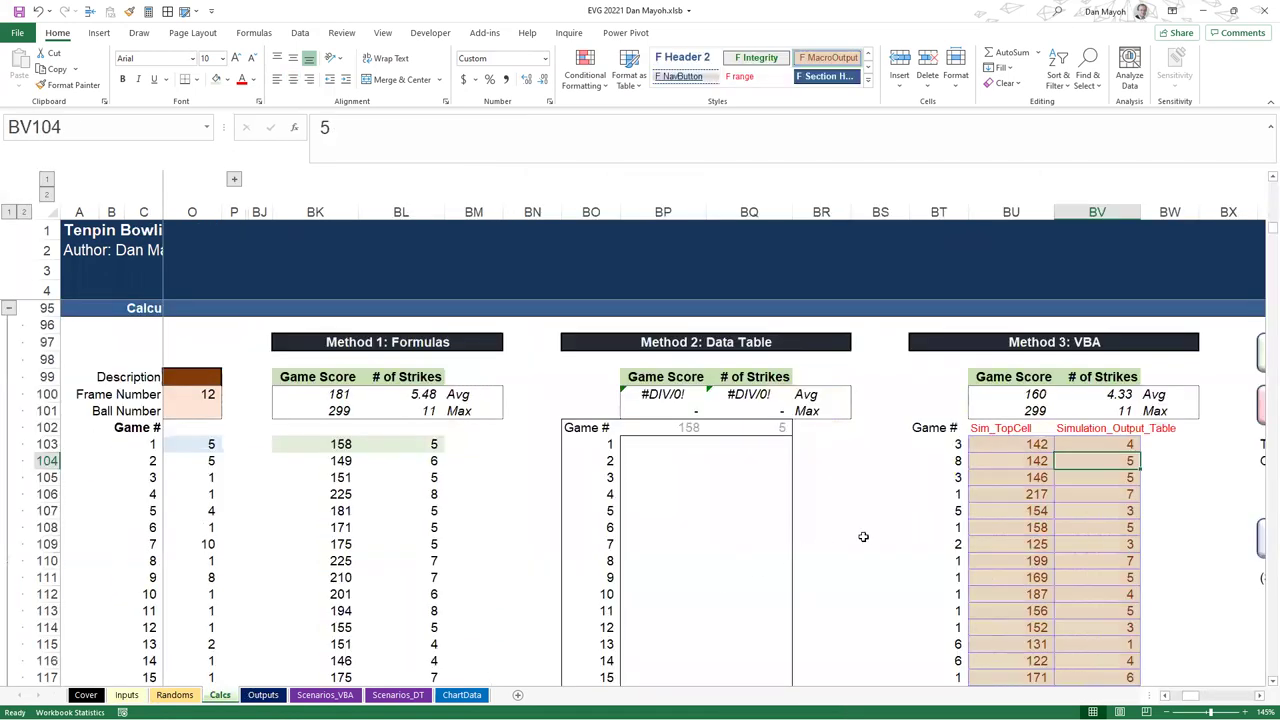
Compare the Method 1 average and game scores with the stored Method 3 VBA values under the new case
left_click(336, 456)
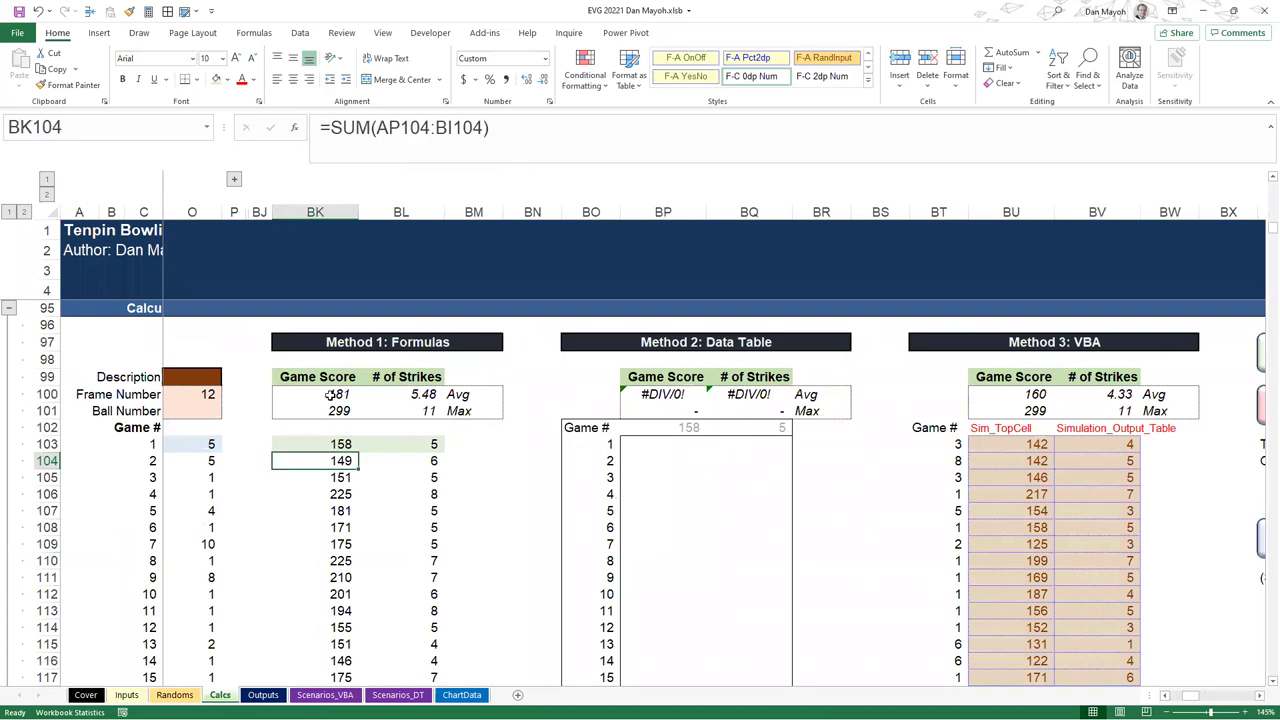
left_click(331, 396)
left_click_drag(1033, 444, 1133, 612)
left_click(1040, 512)
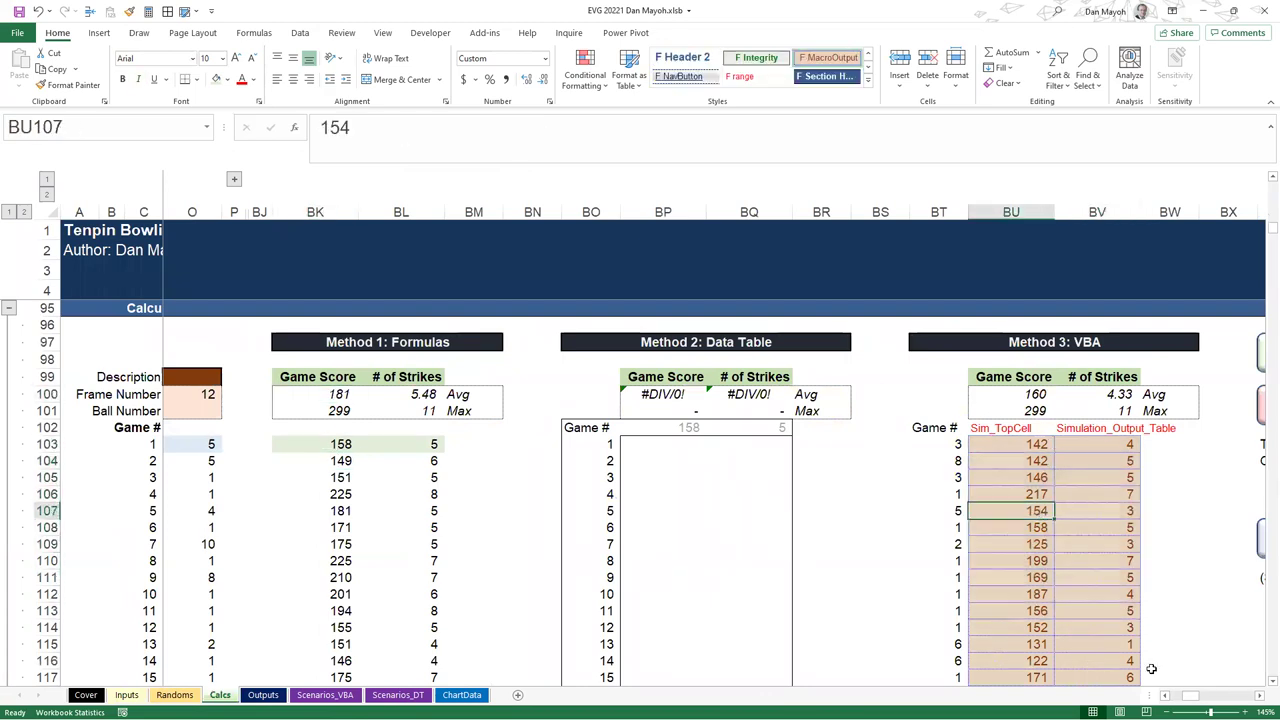
scroll(700, 450, "right", 2)
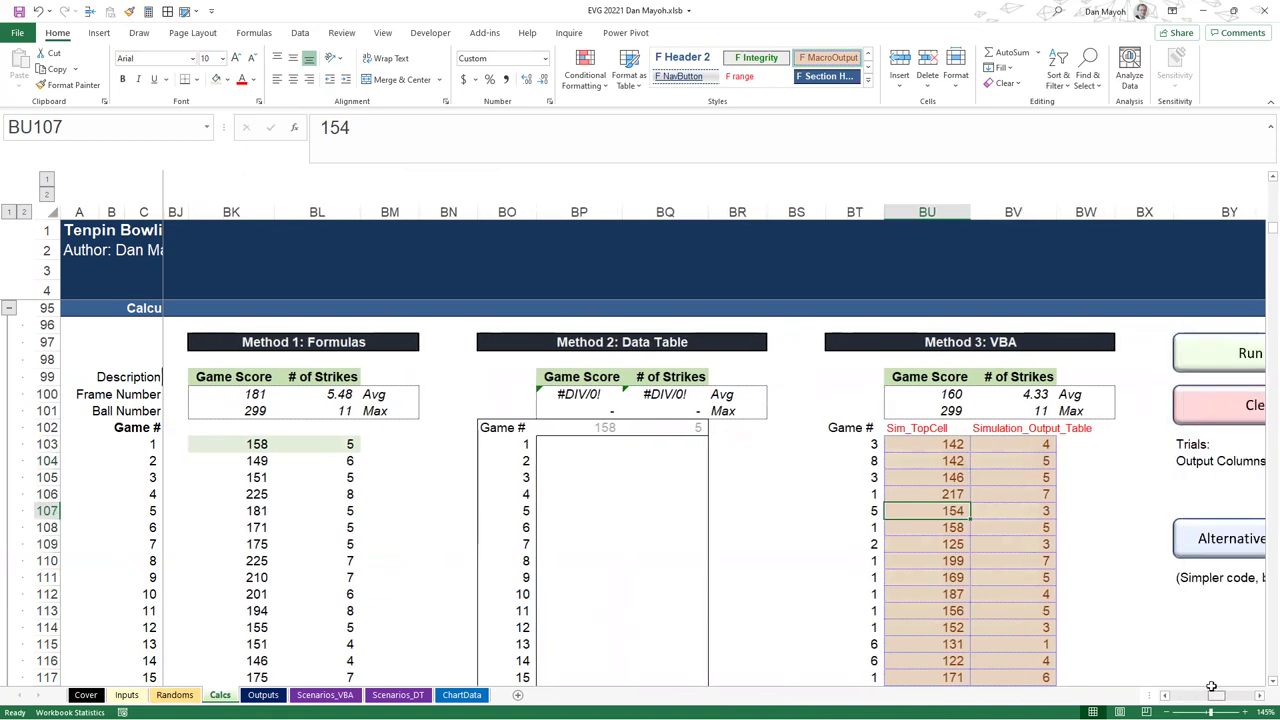
left_click(241, 397)
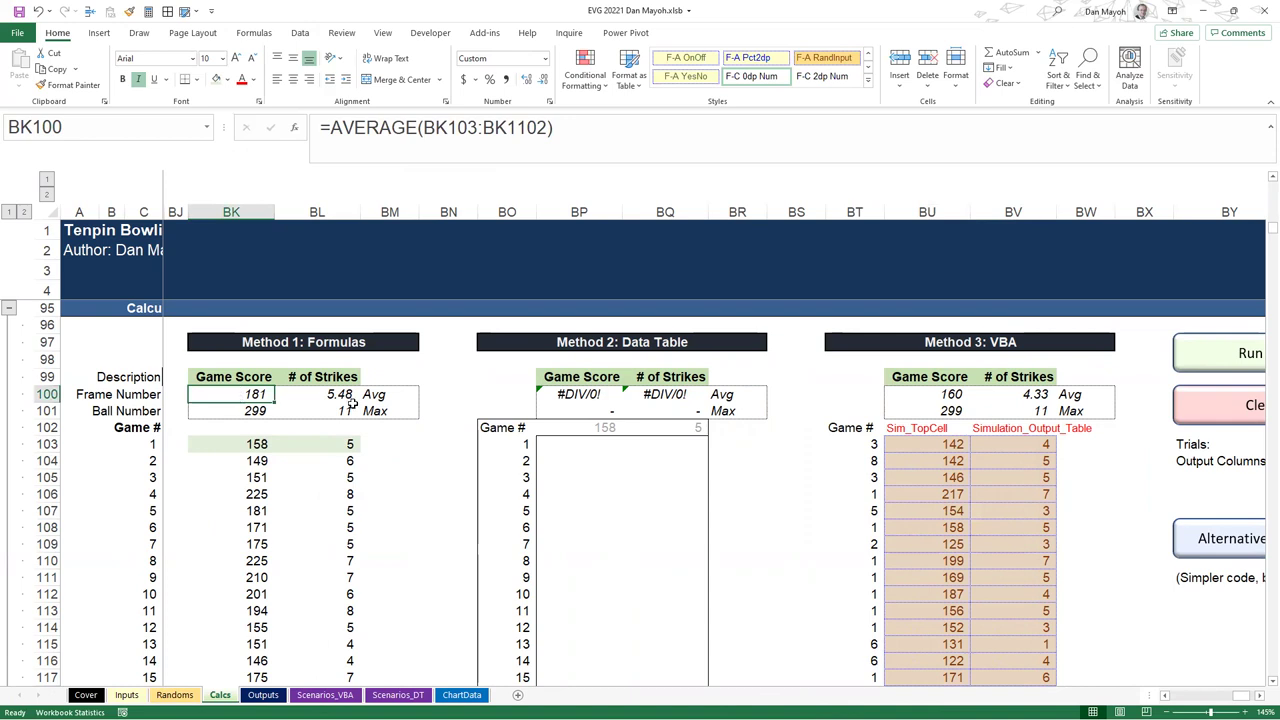
left_click_drag(955, 461, 945, 544)
left_click(240, 394)
Inspect the Method 1 heading and the Game Score and # of Strikes formulas for game 3
left_click(211, 341)
left_click(385, 341)
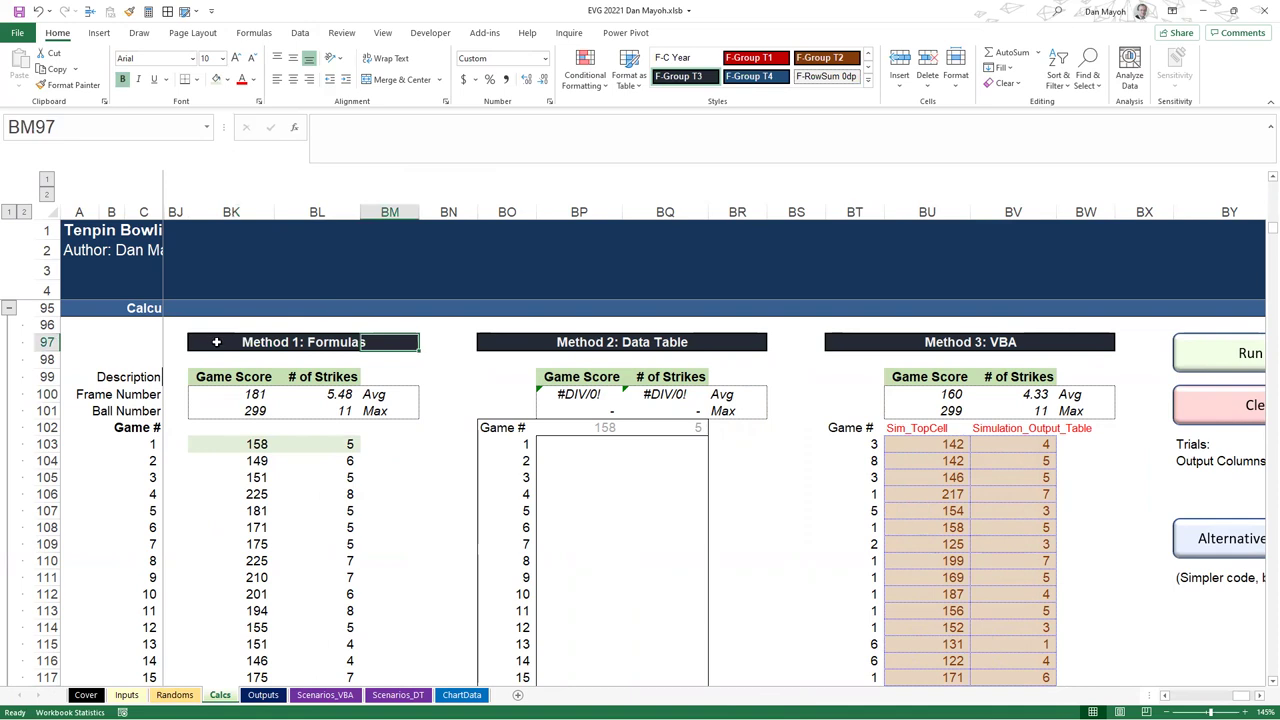
left_click(216, 342)
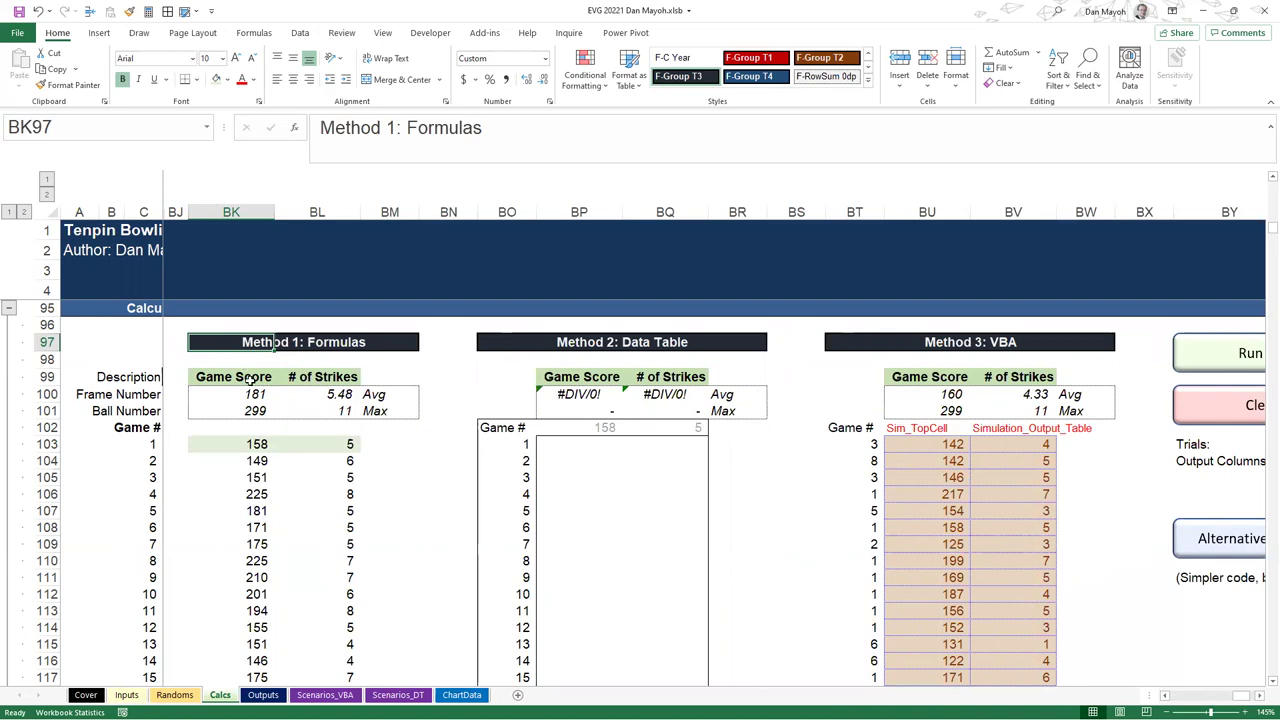
left_click(318, 474)
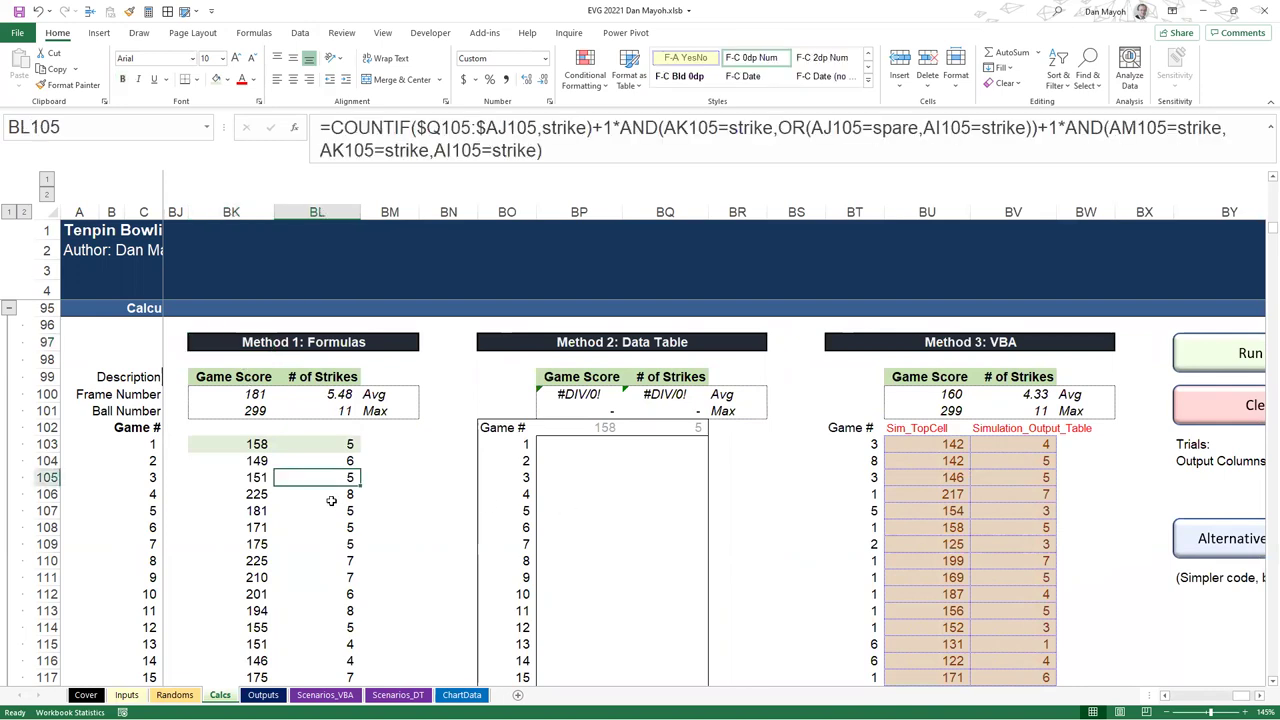
left_click(253, 480)
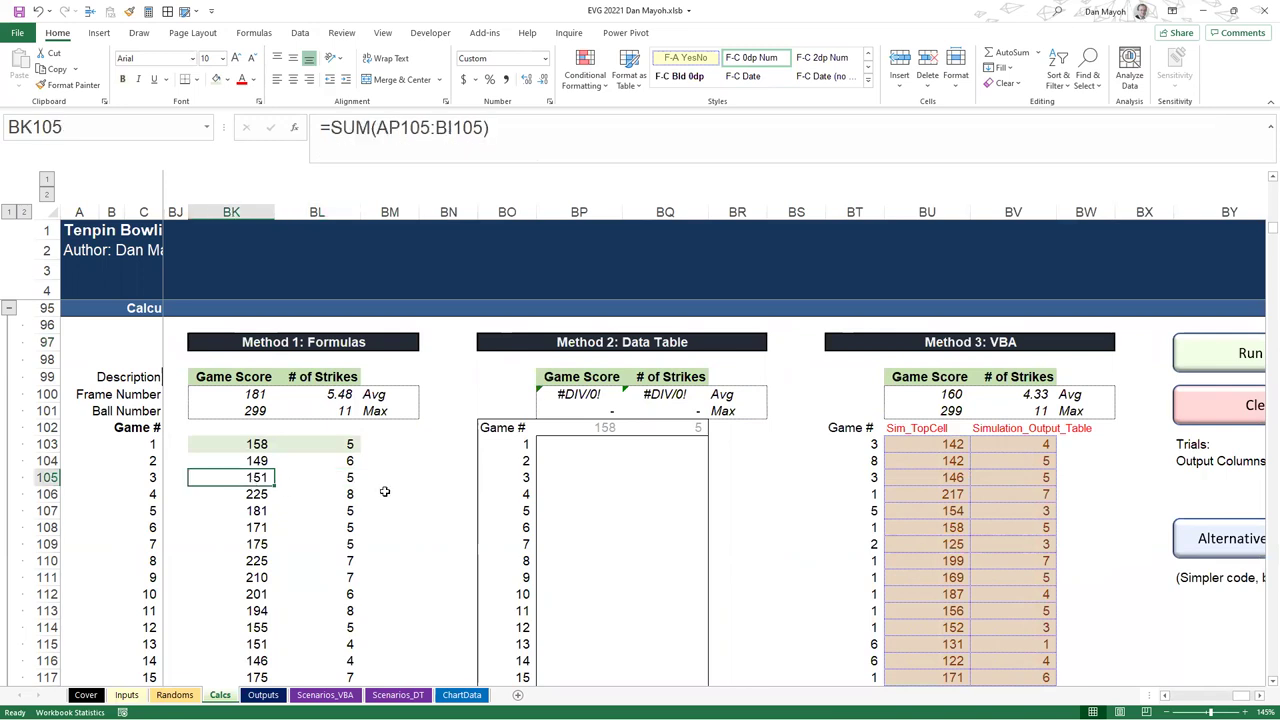
Examine the Method 2 data table's Game Score and # of Strikes range alongside the Method 3 results
left_click(598, 342)
left_click(950, 362)
left_click(956, 464)
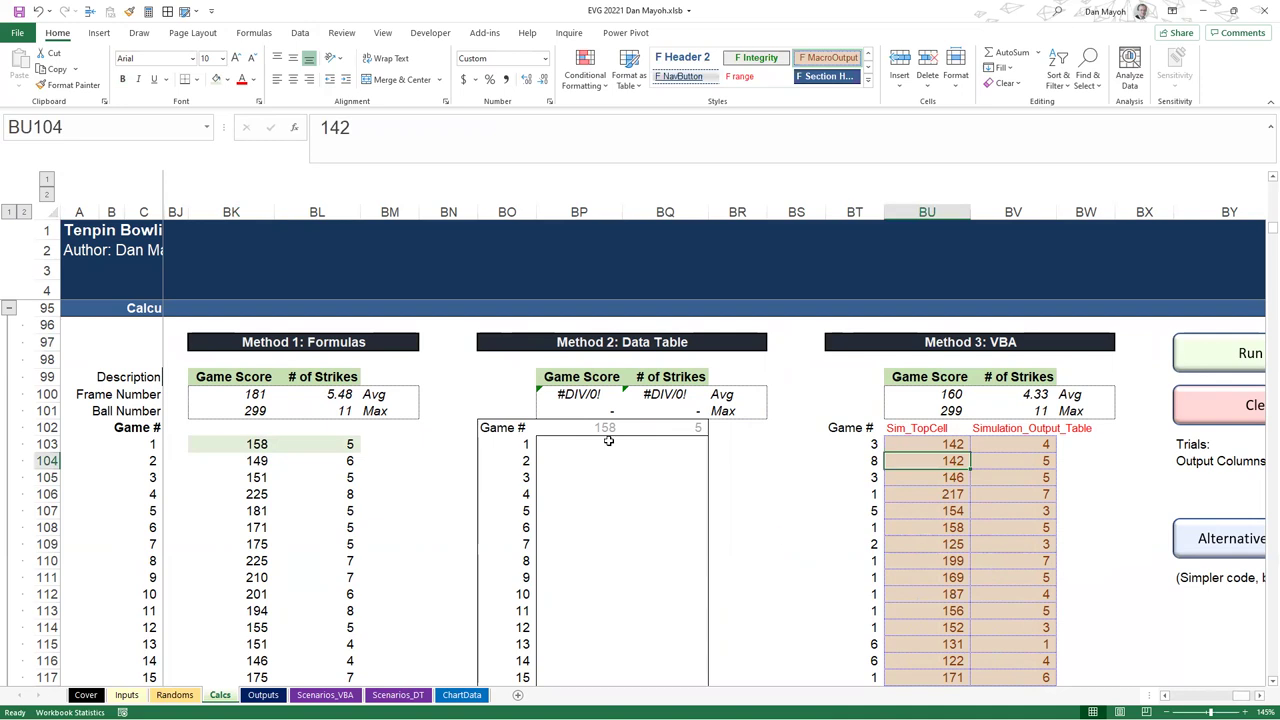
left_click_drag(563, 444, 686, 588)
left_click_drag(695, 671, 663, 379)
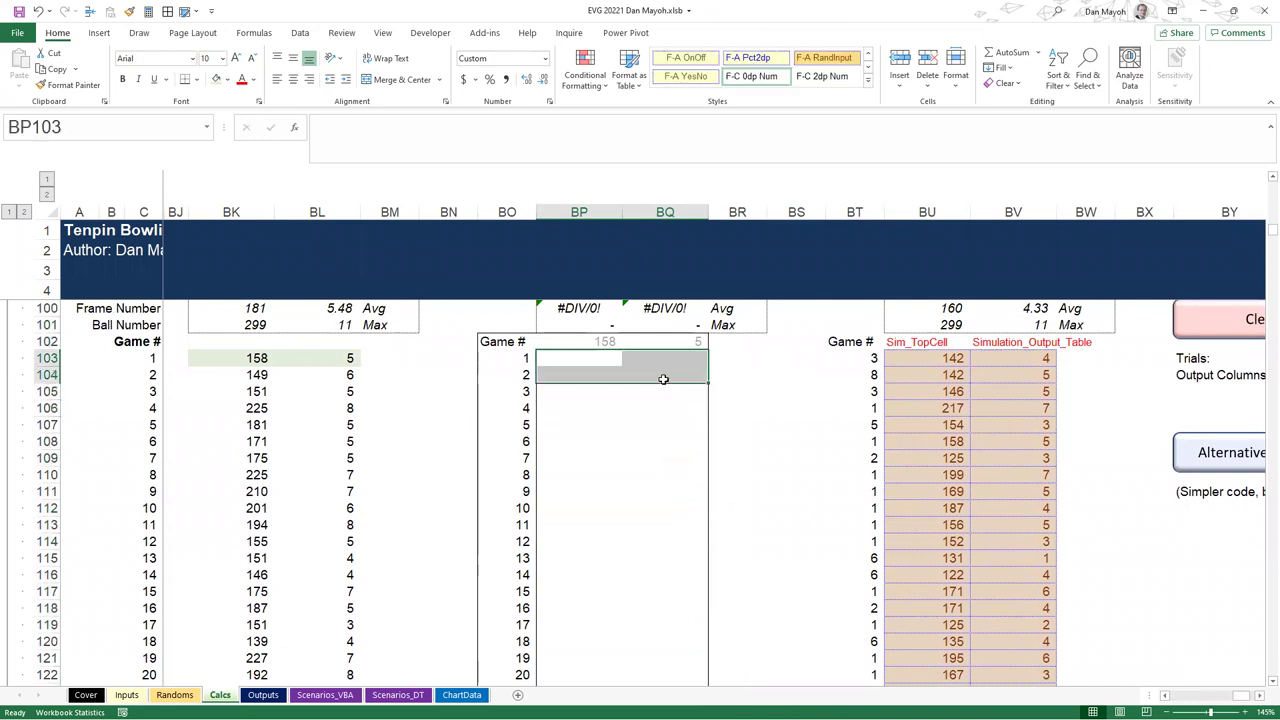
scroll(663, 379, "up", 2)
left_click(587, 459)
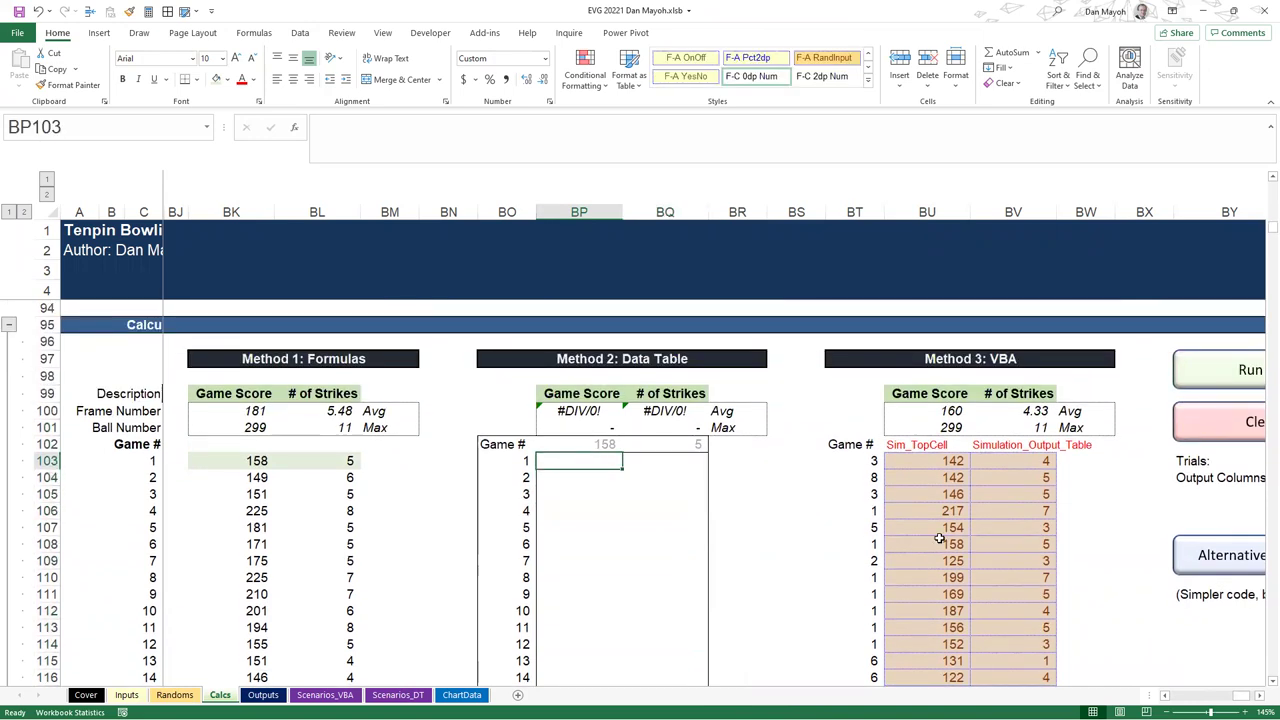
Examine the stored Method 3 VBA game scores and strikes and the simulation settings beside them
left_click_drag(930, 462, 1030, 627)
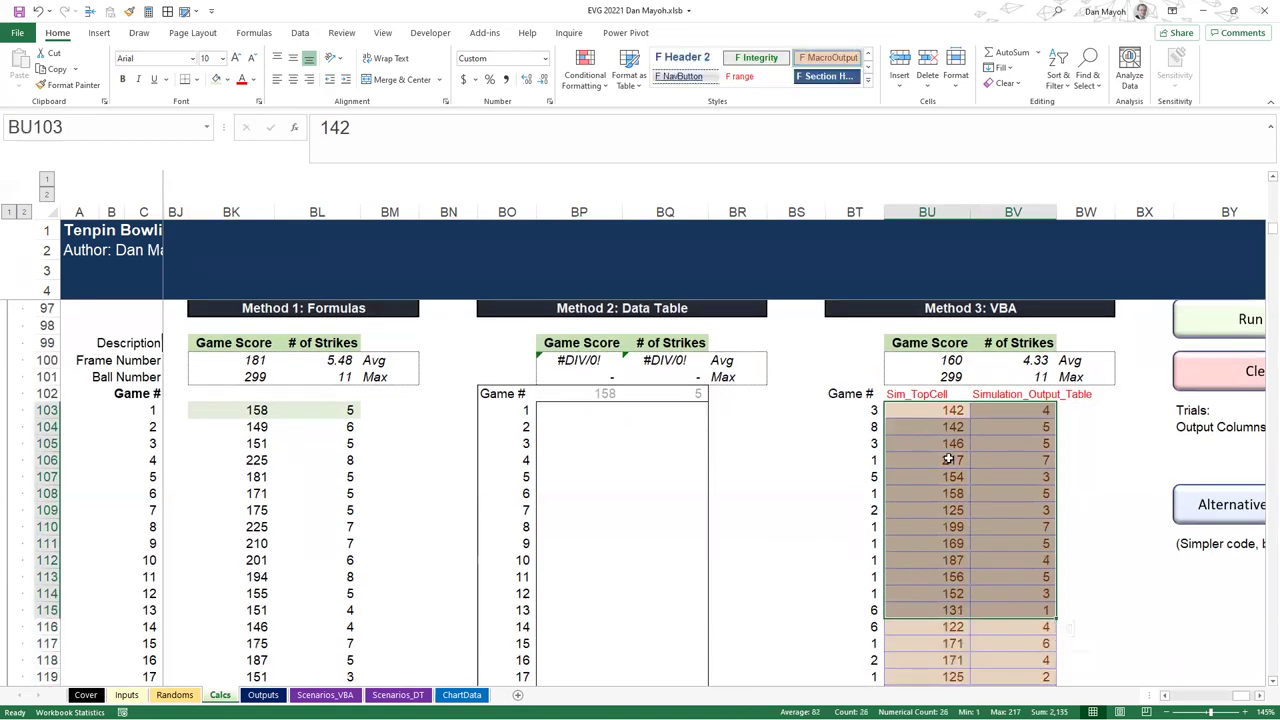
left_click(950, 443)
scroll(1022, 557, "up", 3)
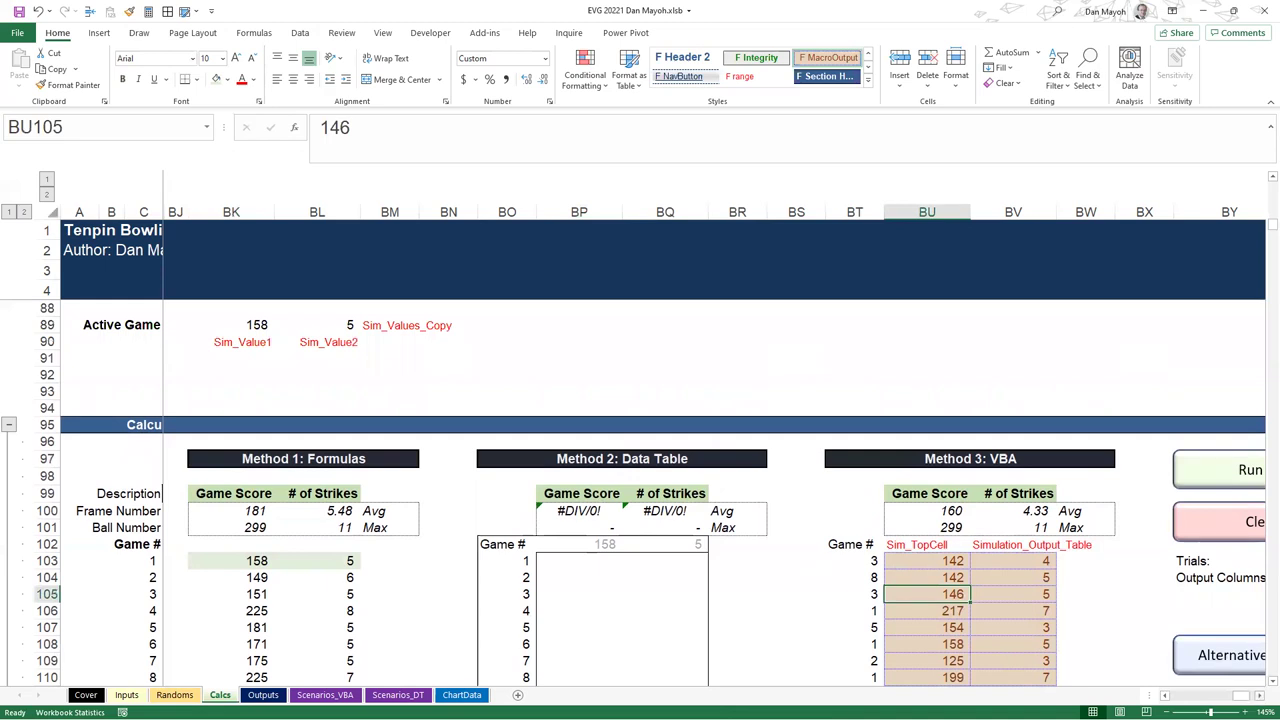
scroll(713, 446, "right", 4)
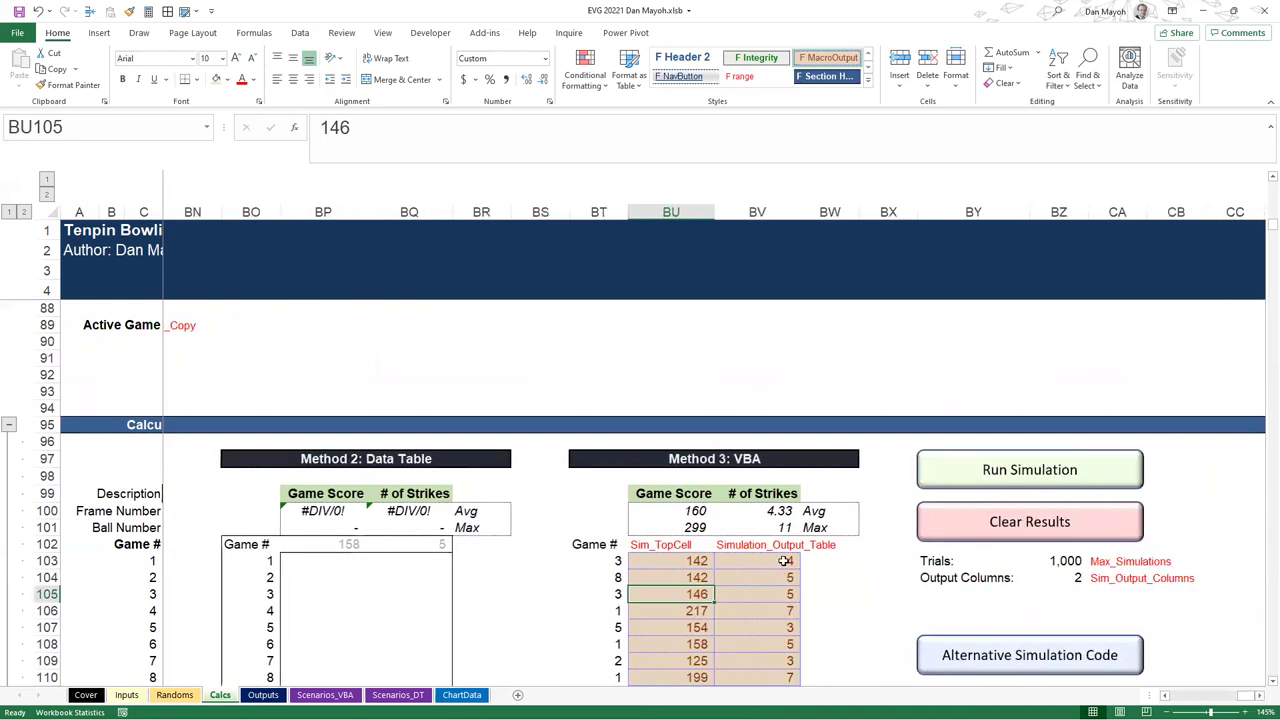
scroll(785, 561, "down", 5)
scroll(763, 483, "up", 4)
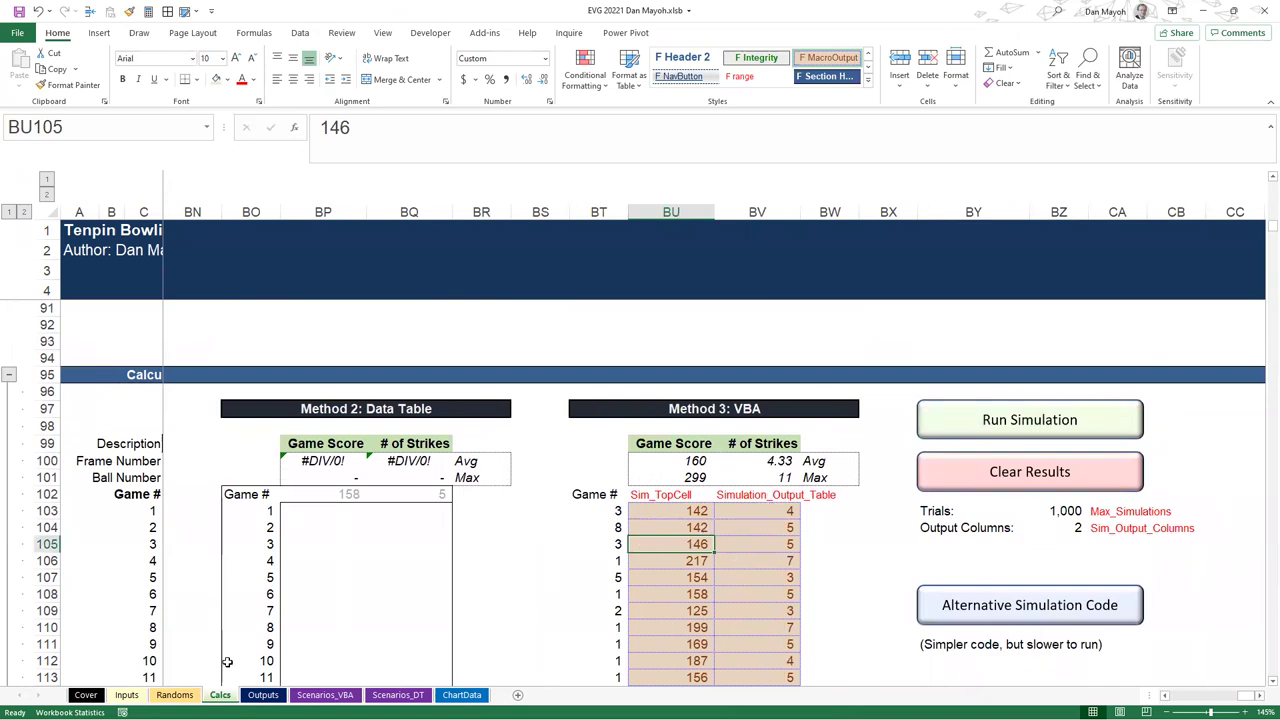
Set the case in force to 1 on the Inputs sheet and return to the Calcs sheet
left_click(120, 696)
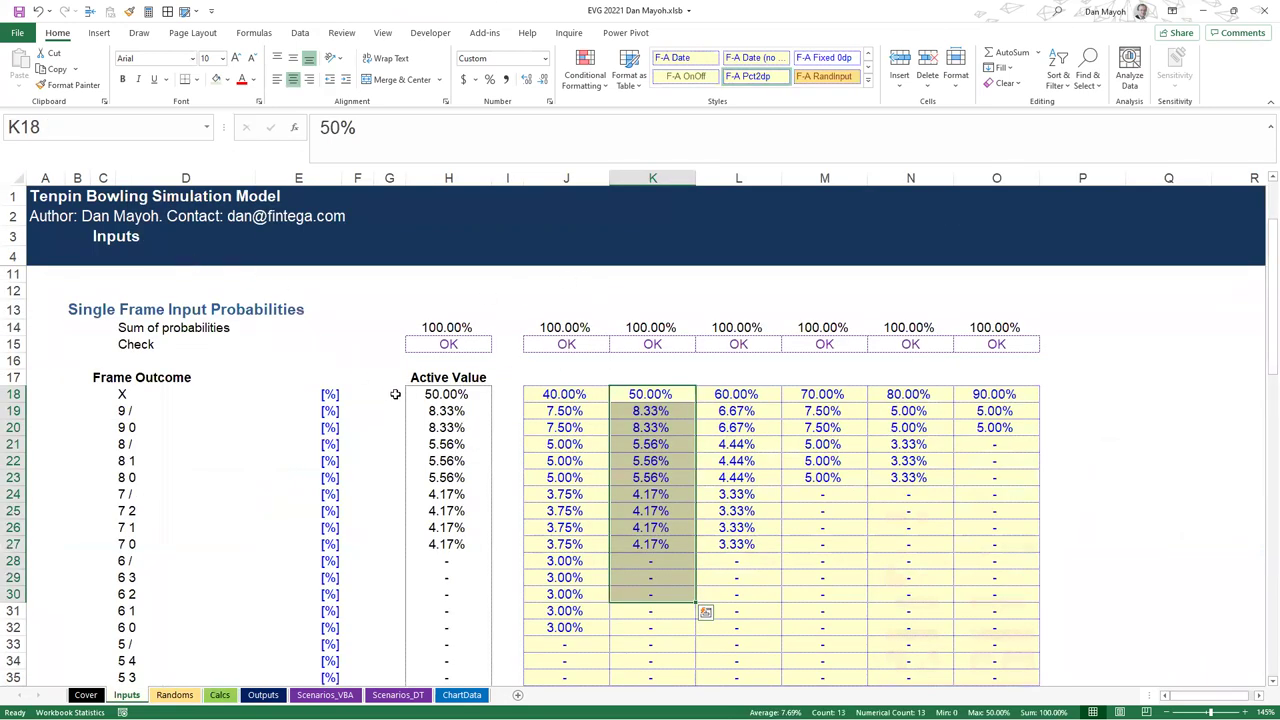
scroll(395, 394, "up", 2)
left_click(431, 345)
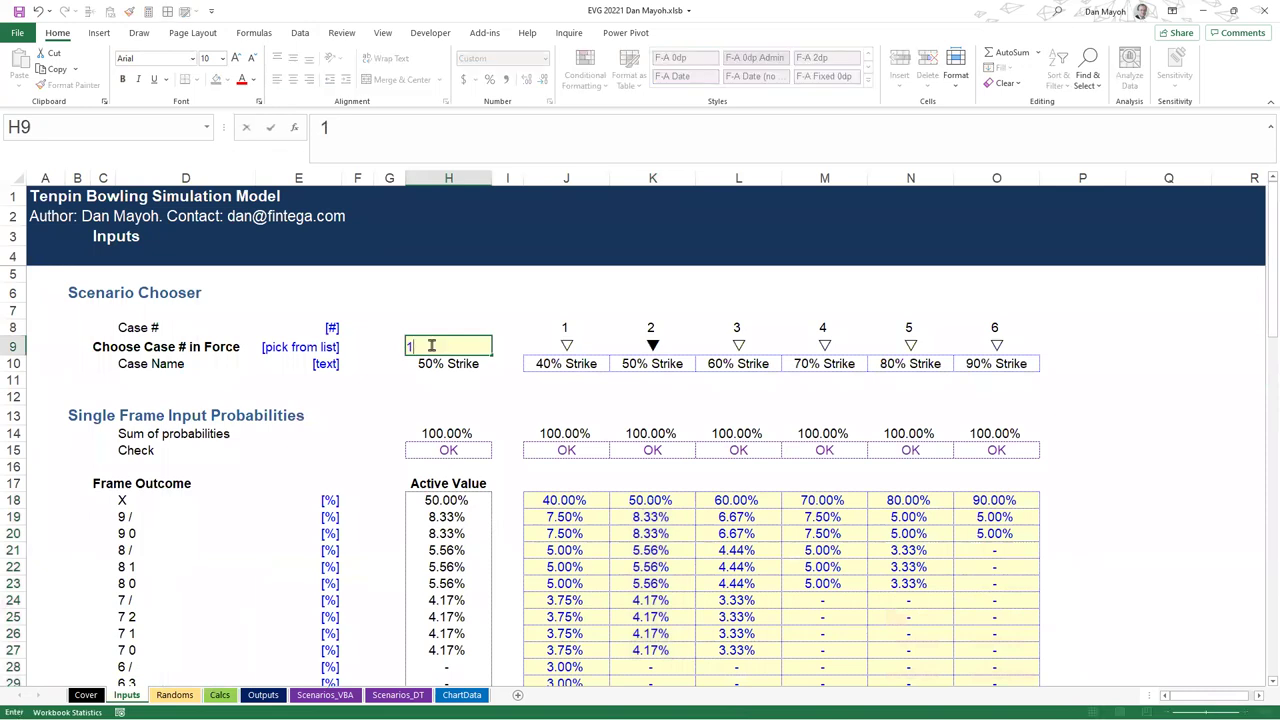
type("1")
key("Return")
left_click(220, 695)
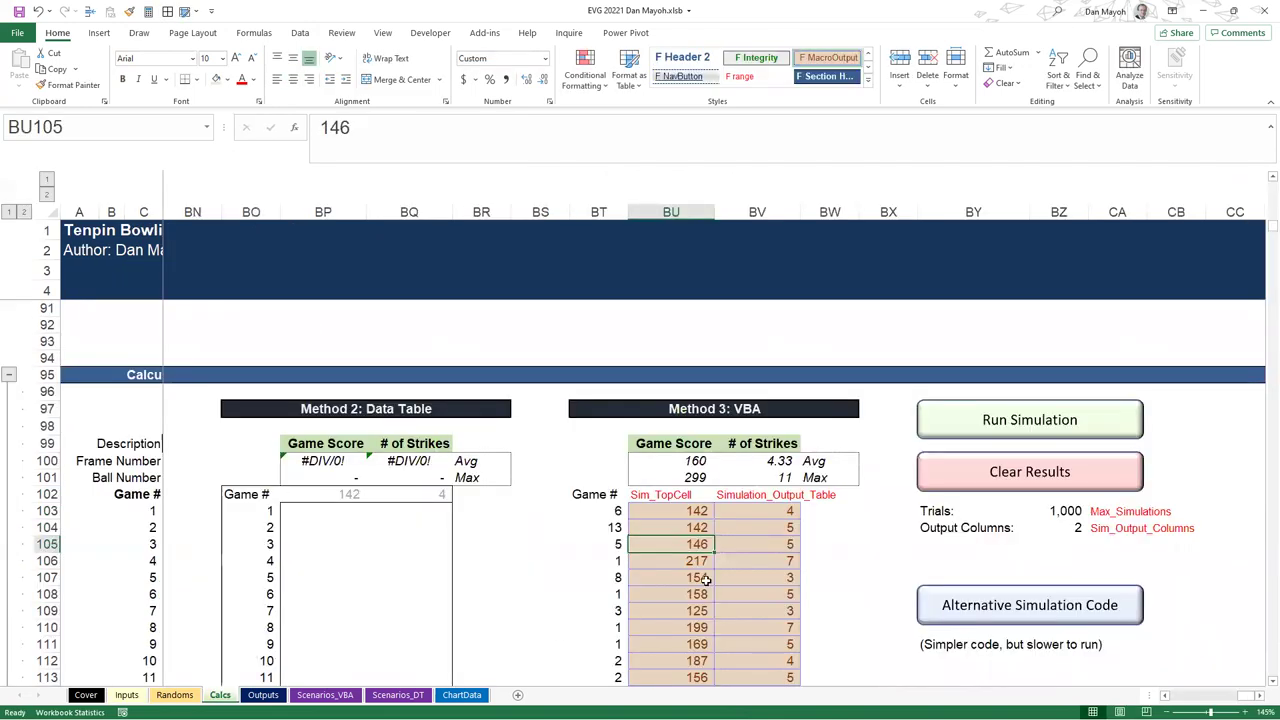
Check the stored Method 3 VBA results under case 1, starting with the first game's score and strikes
scroll(626, 574, "down", 2)
scroll(612, 573, "up", 3)
scroll(612, 573, "up", 2)
scroll(612, 573, "down", 2)
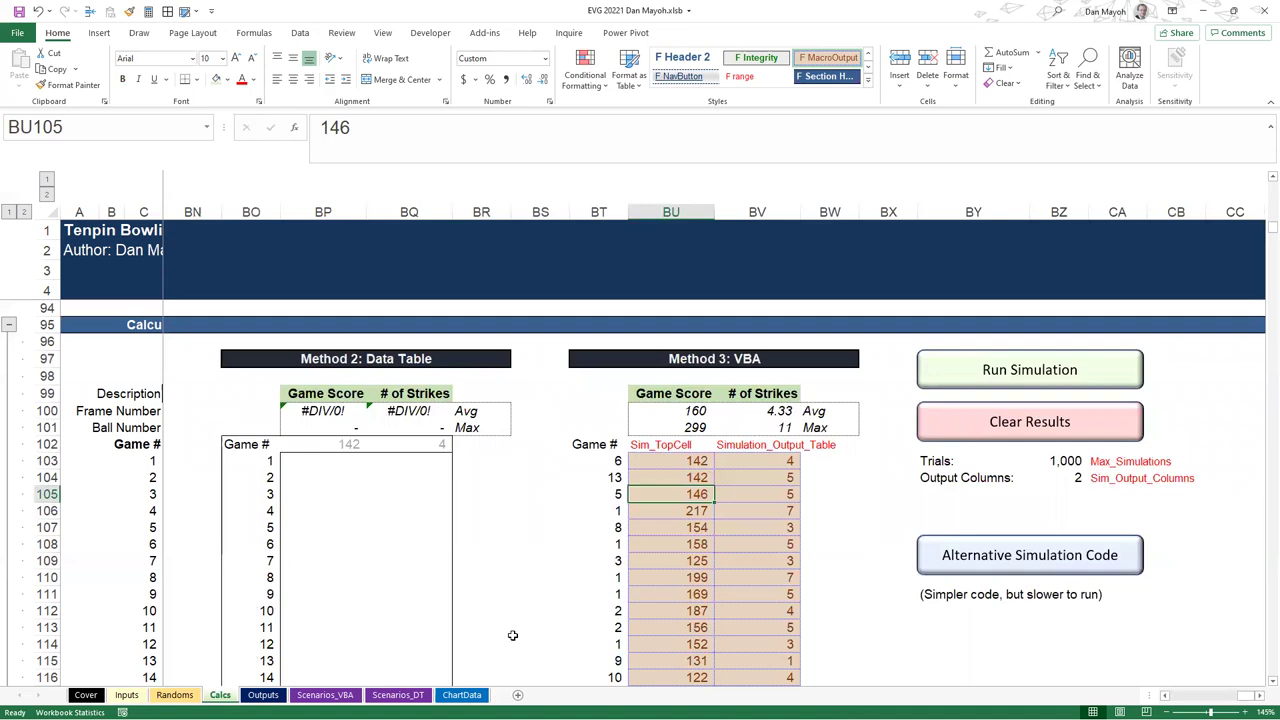
left_click_drag(681, 461, 752, 463)
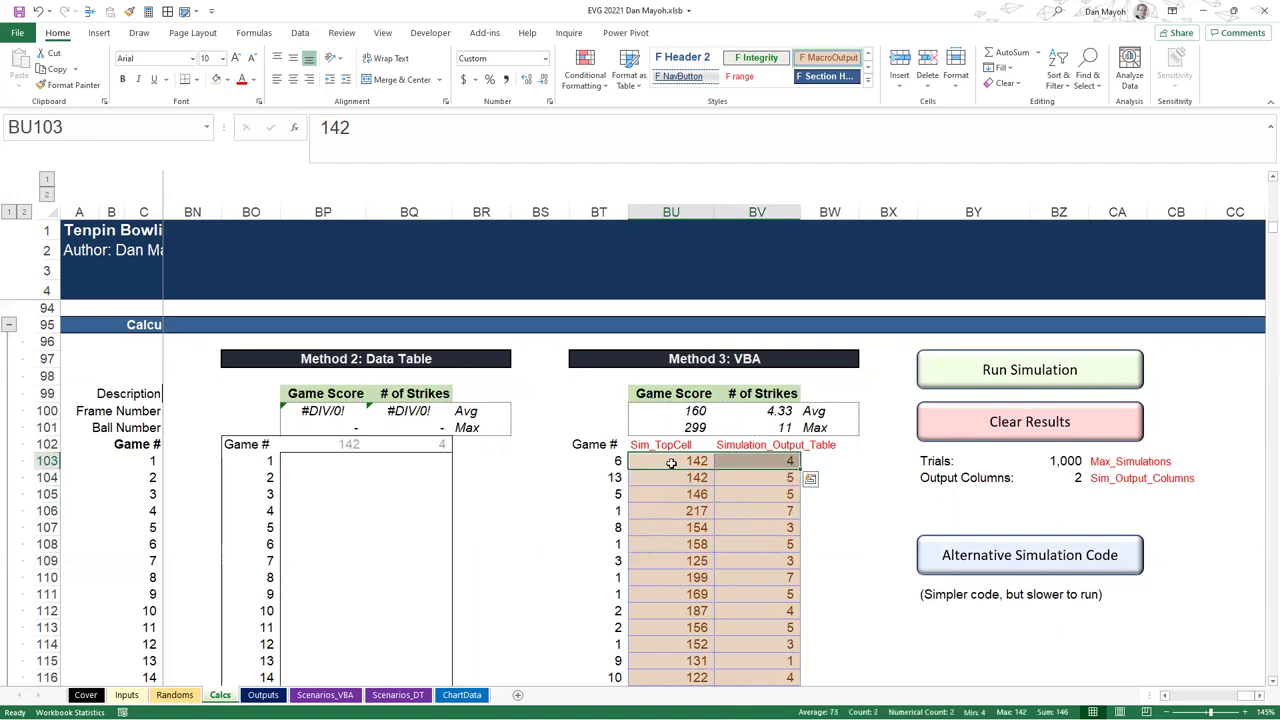
left_click(671, 463)
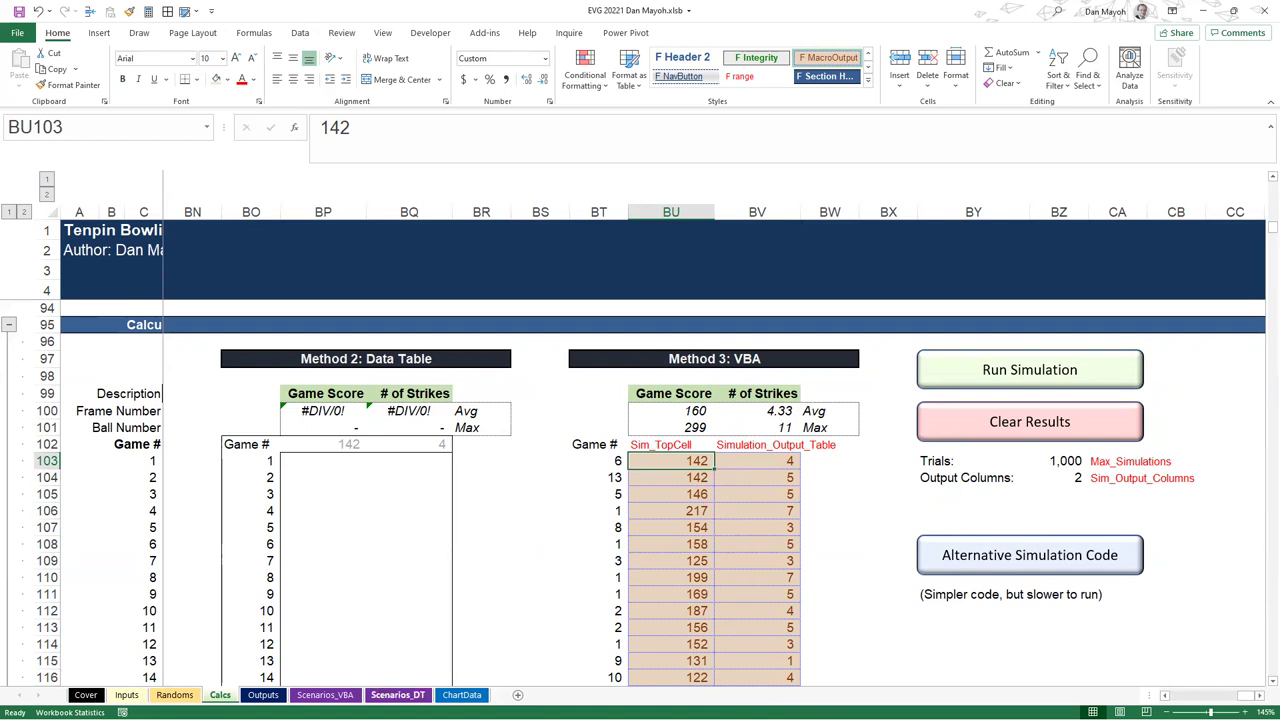
left_click(556, 476)
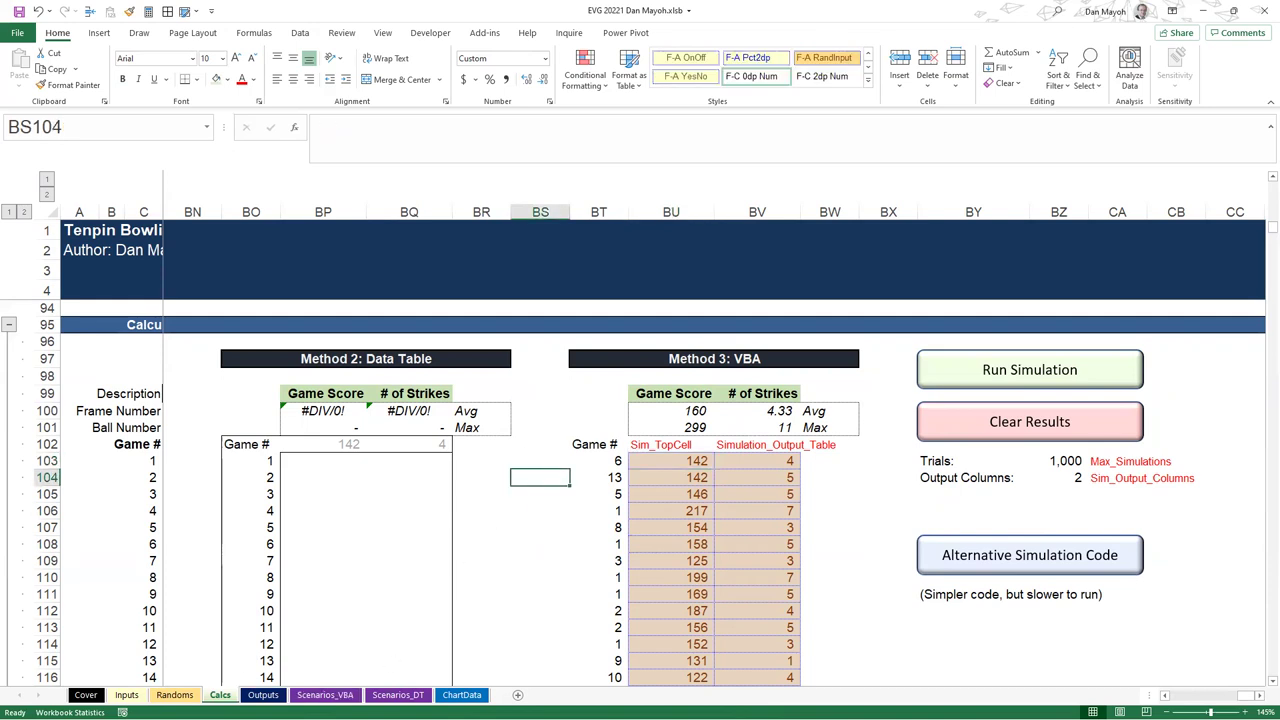
Review the chosen calculation method and the Metrics from Results on the Outputs sheet
left_click(263, 695)
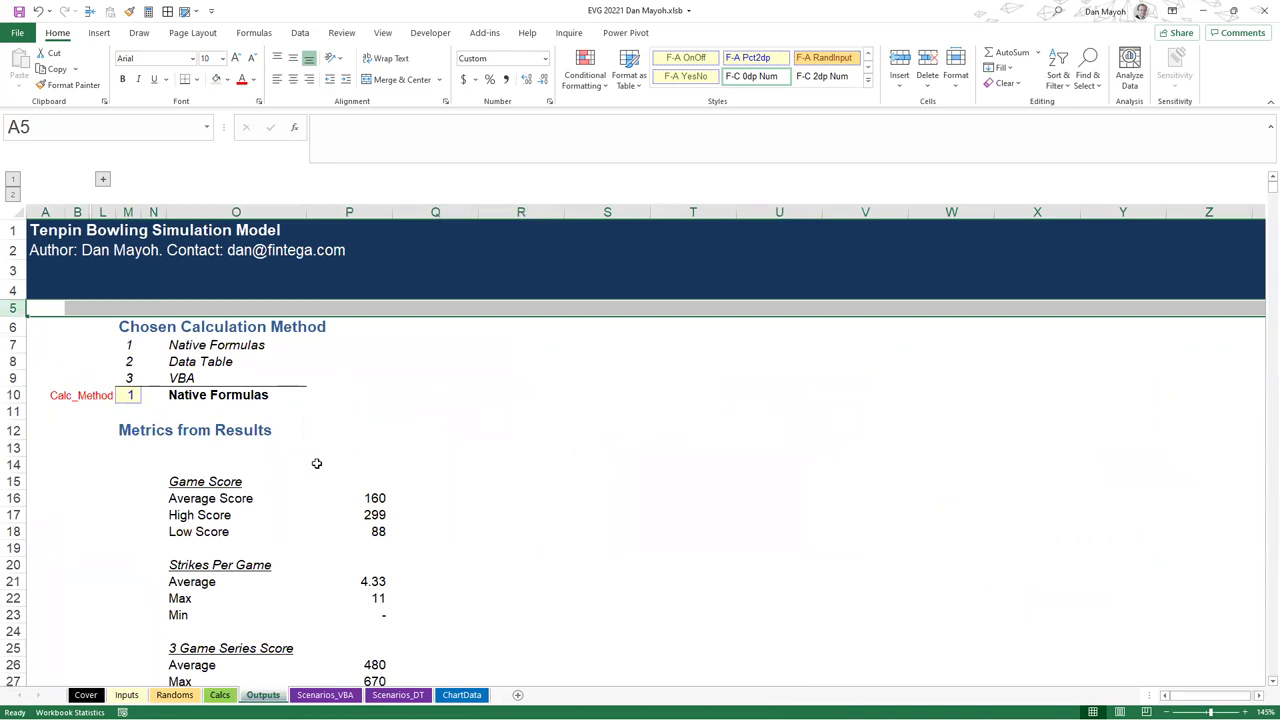
left_click(345, 482)
scroll(385, 548, "down", 3)
scroll(387, 549, "up", 2)
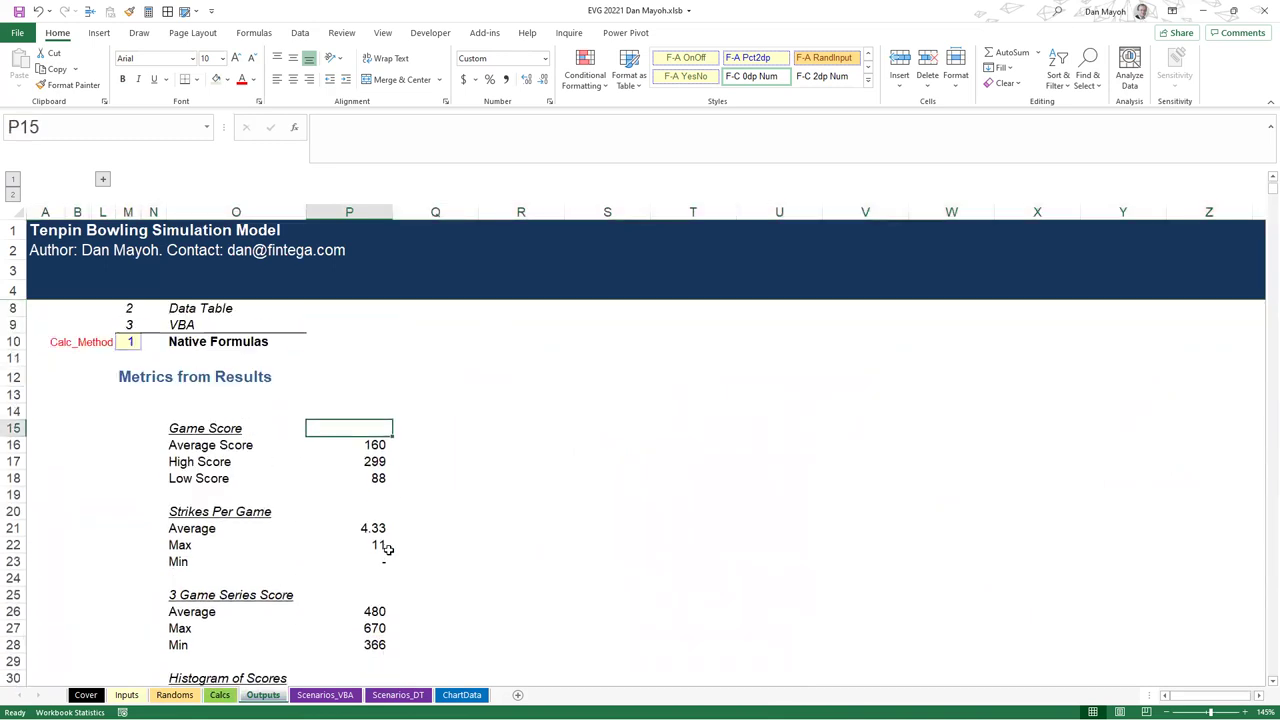
scroll(387, 549, "up", 1)
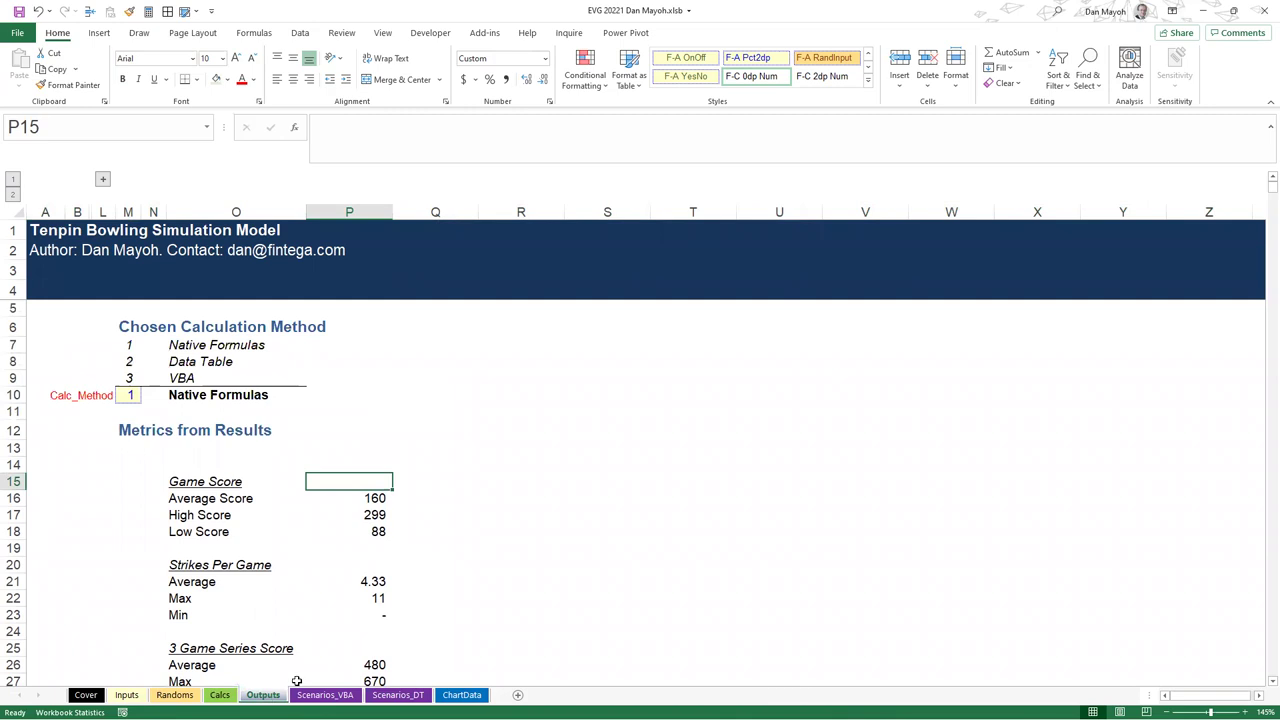
scroll(327, 623, "down", 2)
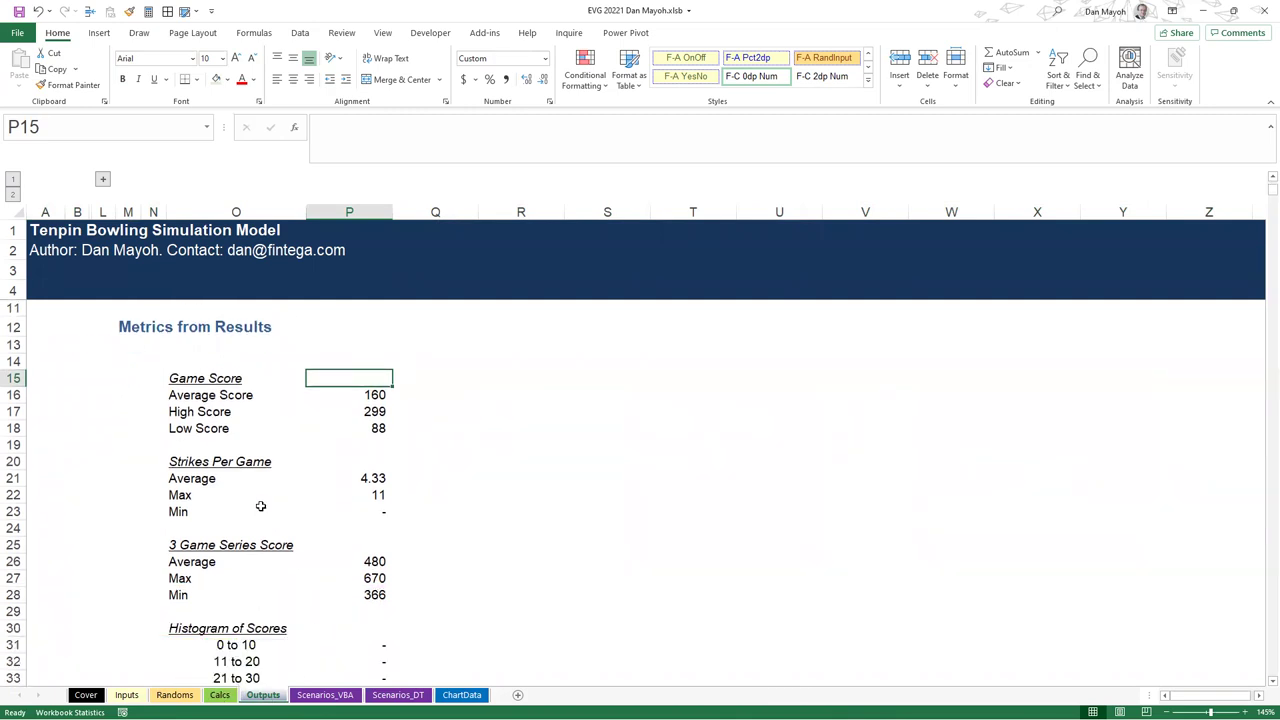
scroll(279, 507, "down", 1)
scroll(442, 460, "up", 1)
scroll(412, 469, "up", 2)
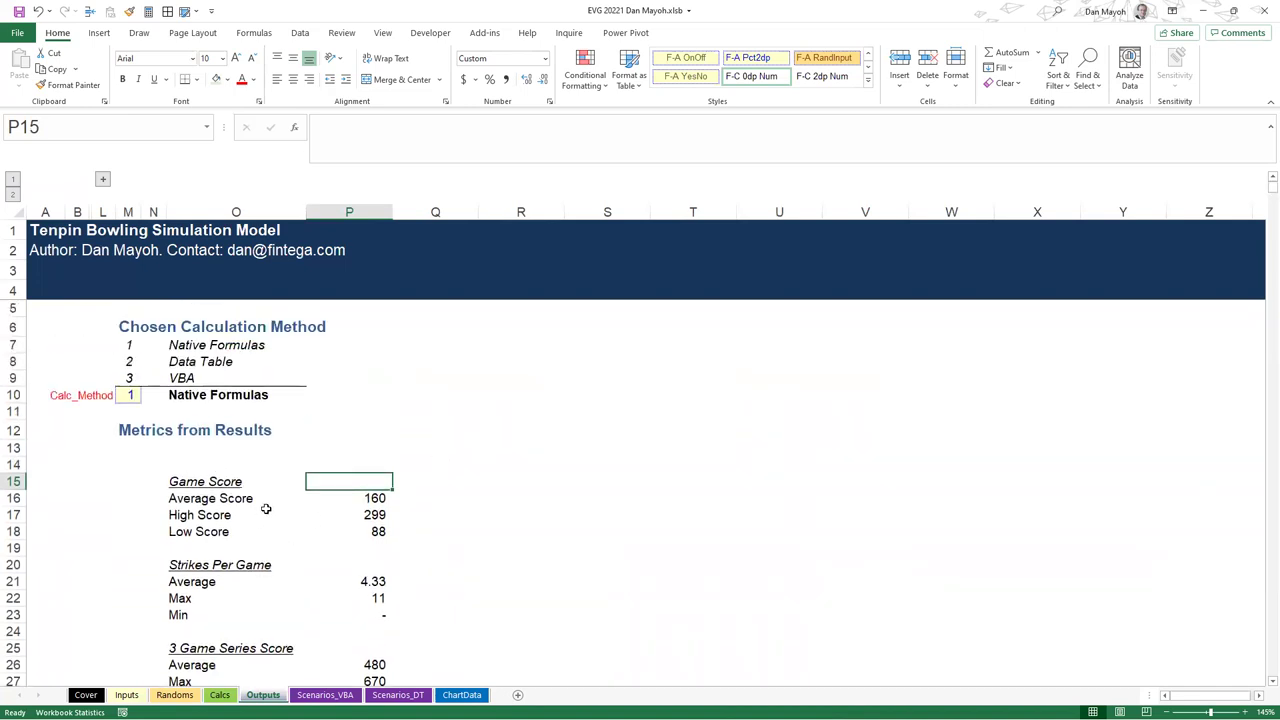
Inspect the Average Score and Low Score formulas in the Game Score metrics
scroll(352, 540, "down", 1)
left_click(209, 447)
left_click(374, 450)
left_click(380, 479)
scroll(488, 587, "down", 3)
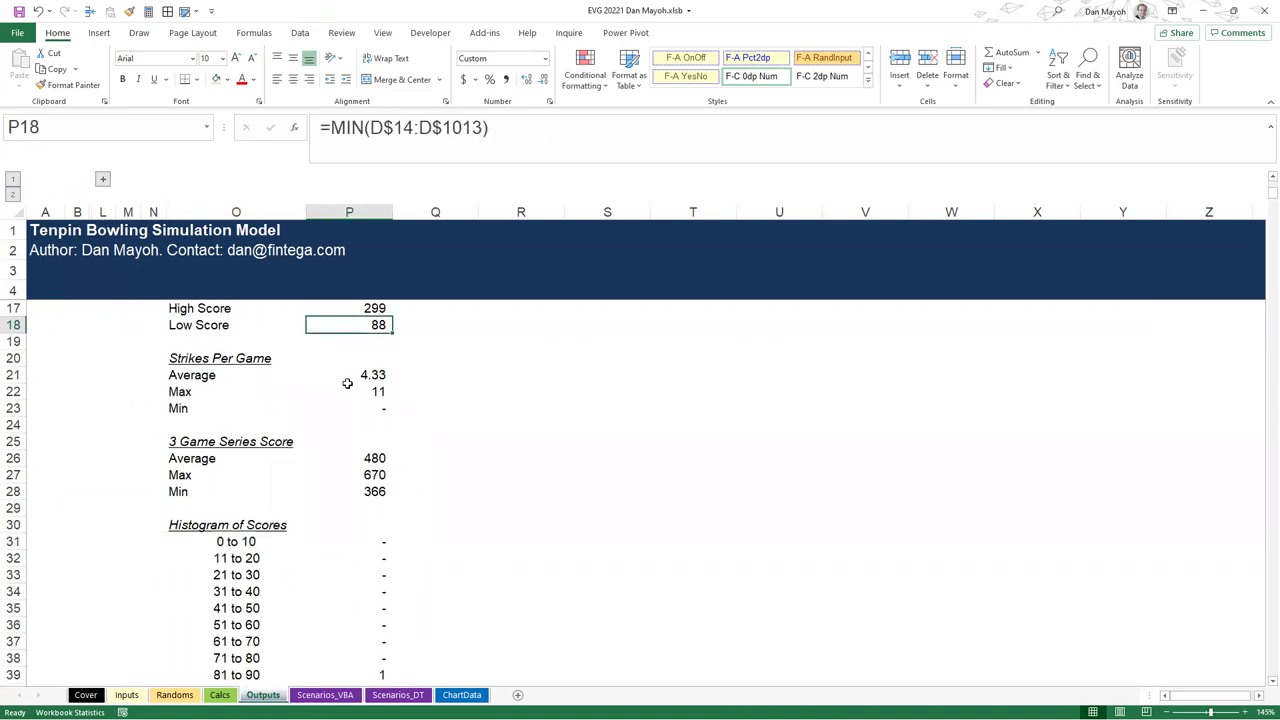
Inspect the average Strikes Per Game formula and the average, max and min formulas of the 3 Game Series Score
left_click(366, 374)
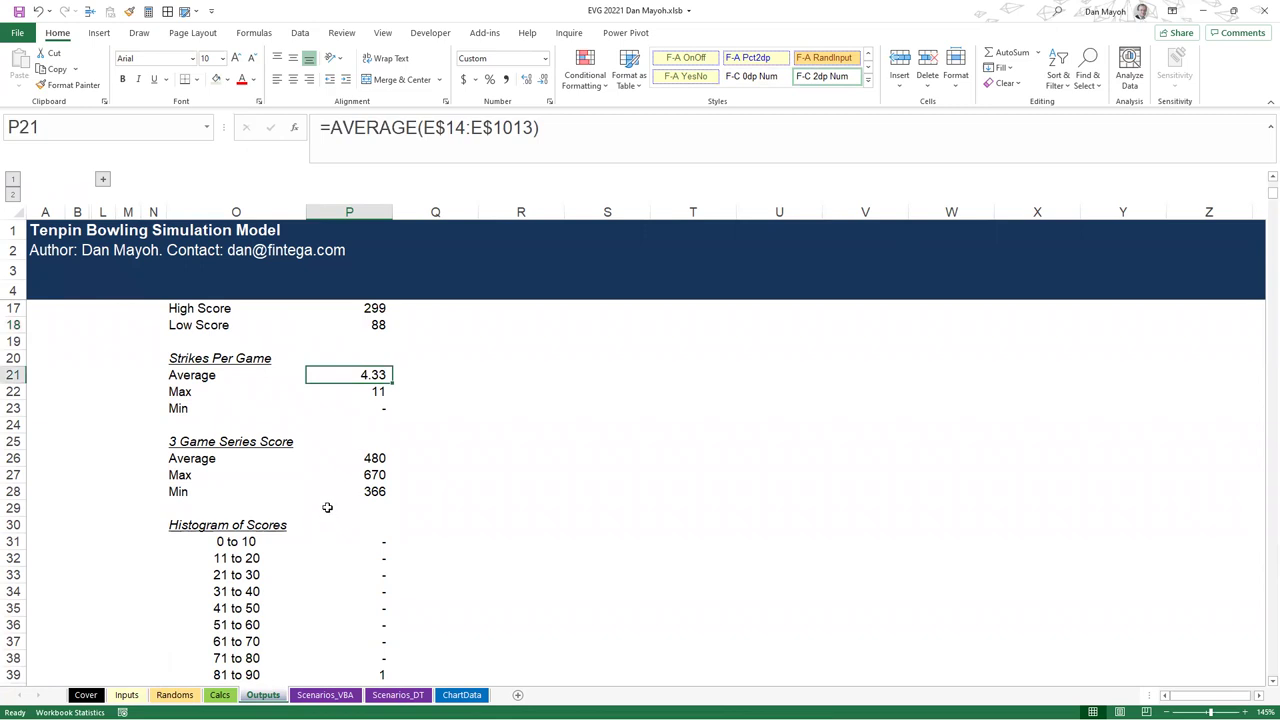
left_click(366, 458)
left_click(366, 478)
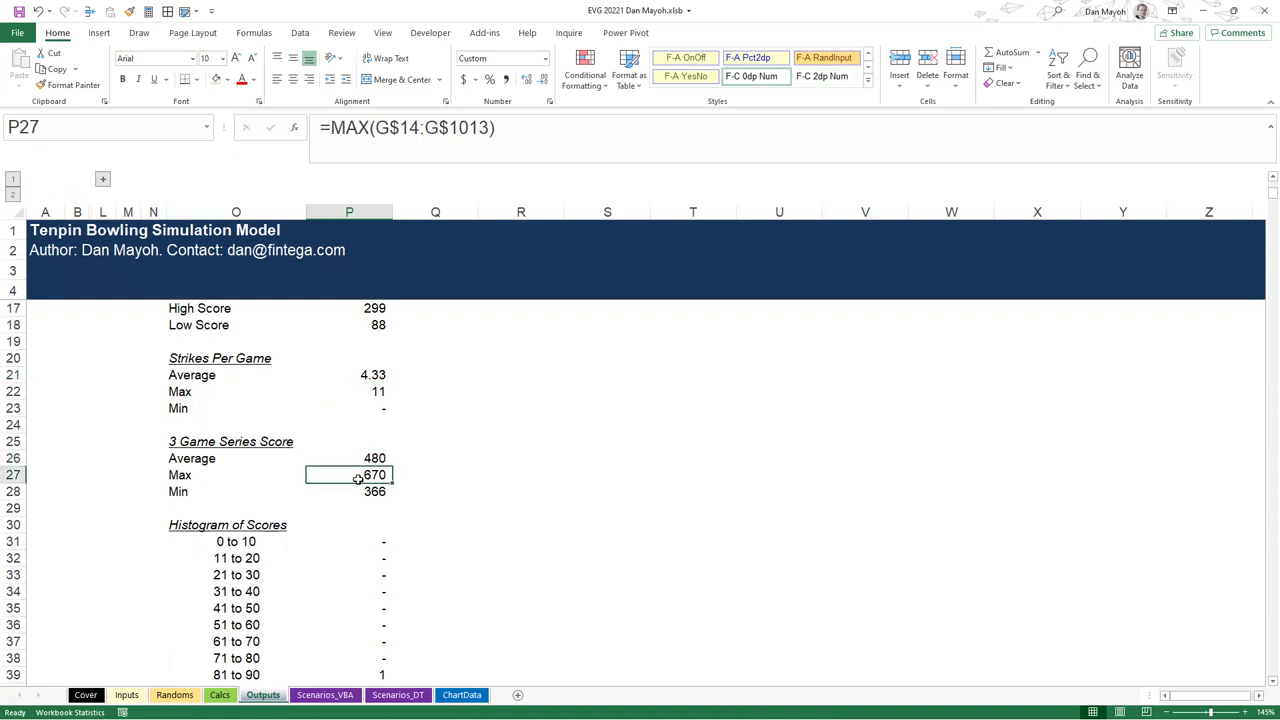
left_click(368, 494)
left_click_drag(368, 458, 328, 492)
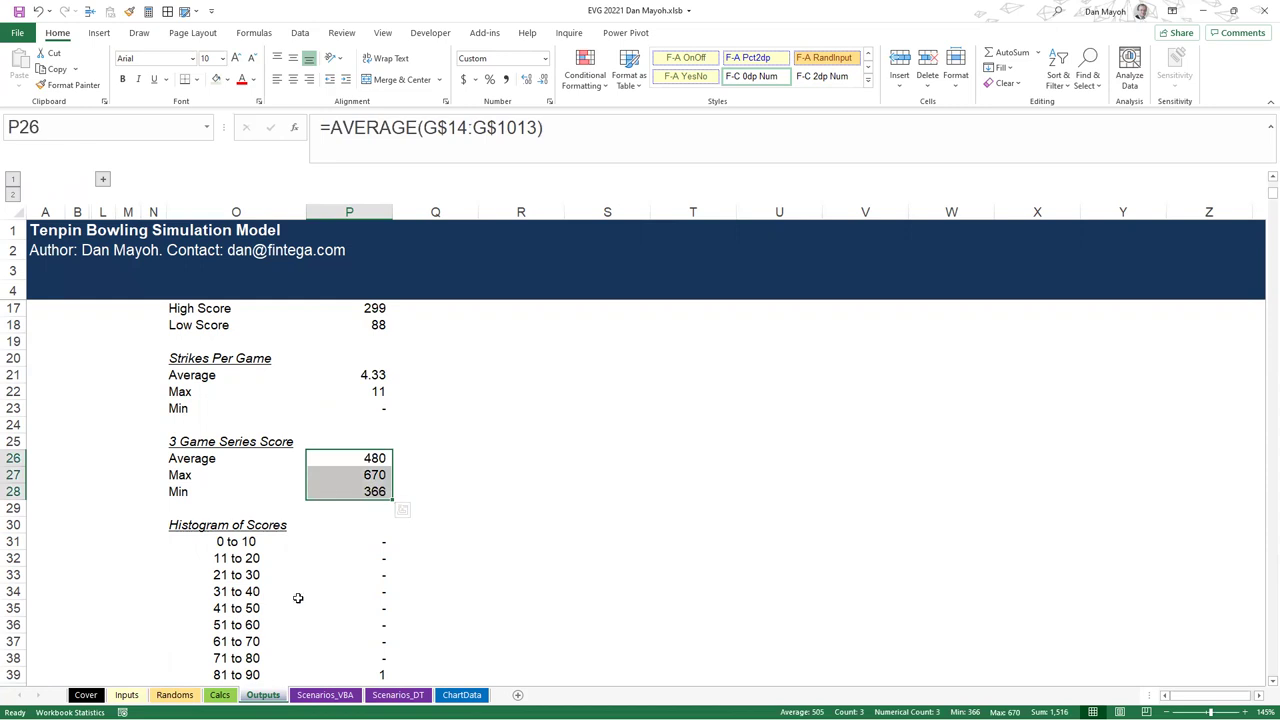
Inspect the COUNTIF formula behind the Histogram of Scores and review the counts for every score band
scroll(311, 560, "down", 4)
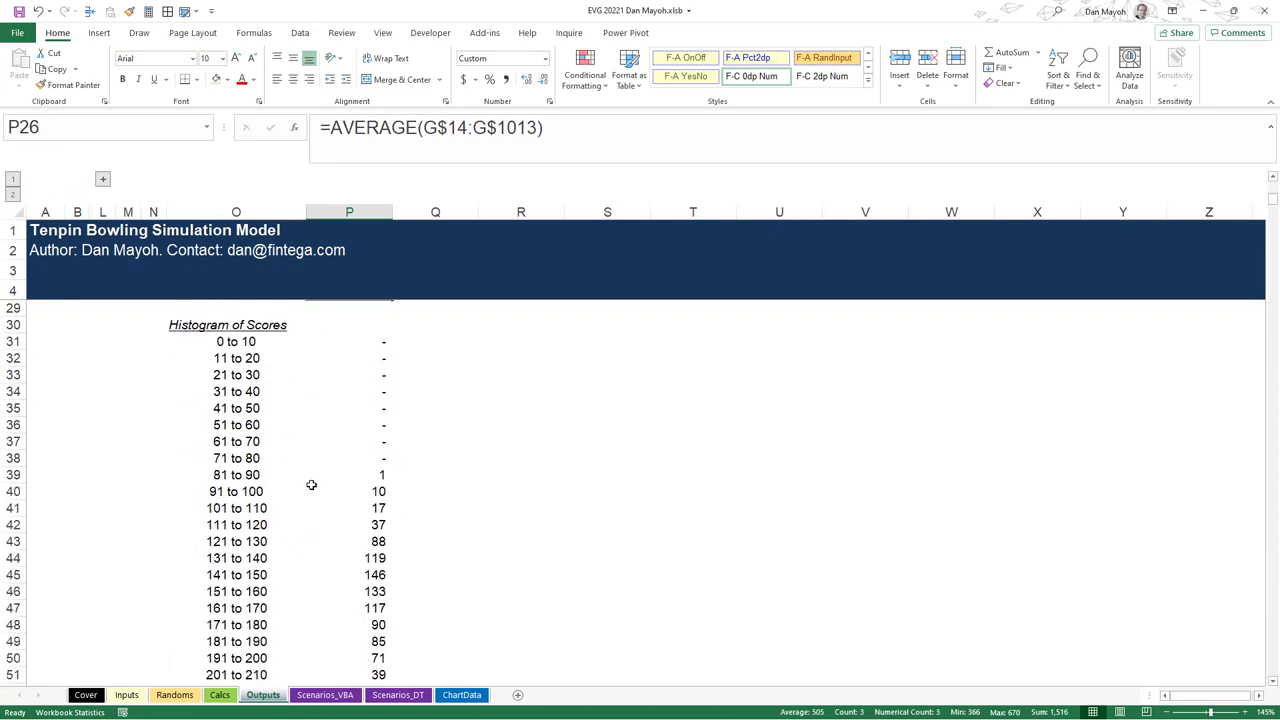
scroll(320, 495, "up", 1)
left_click(380, 392)
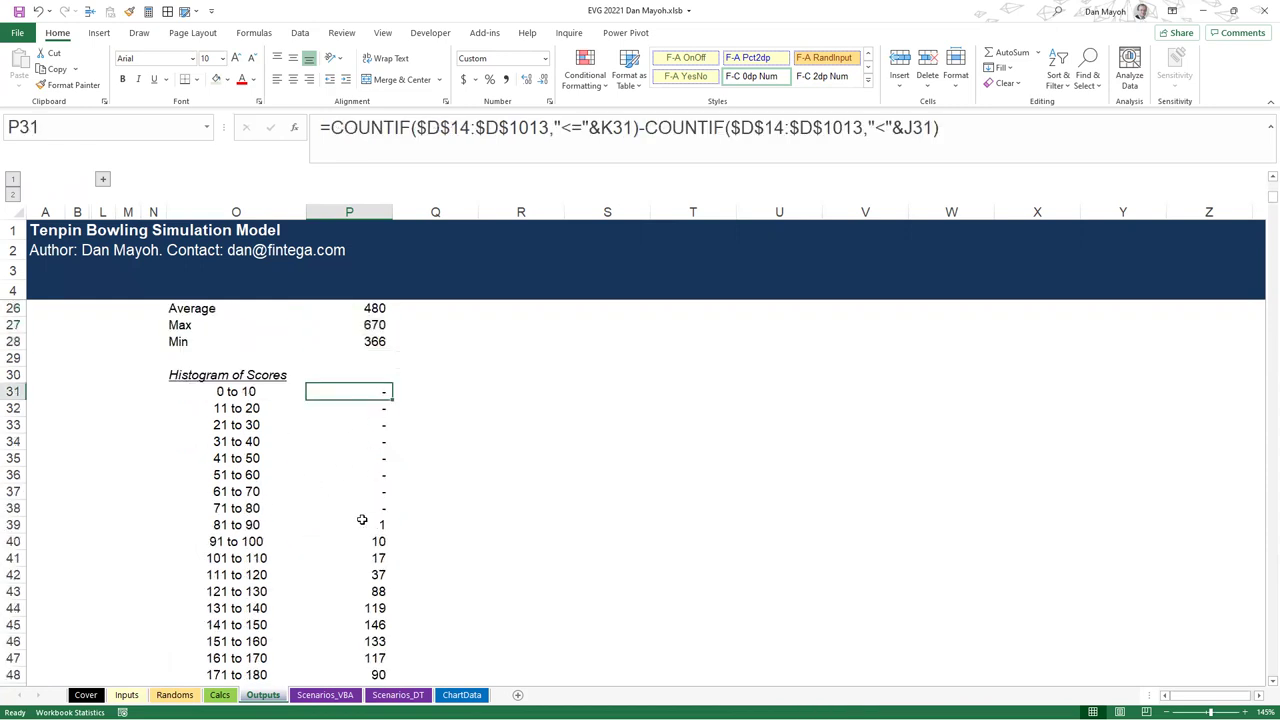
scroll(360, 516, "down", 3)
scroll(359, 514, "down", 2)
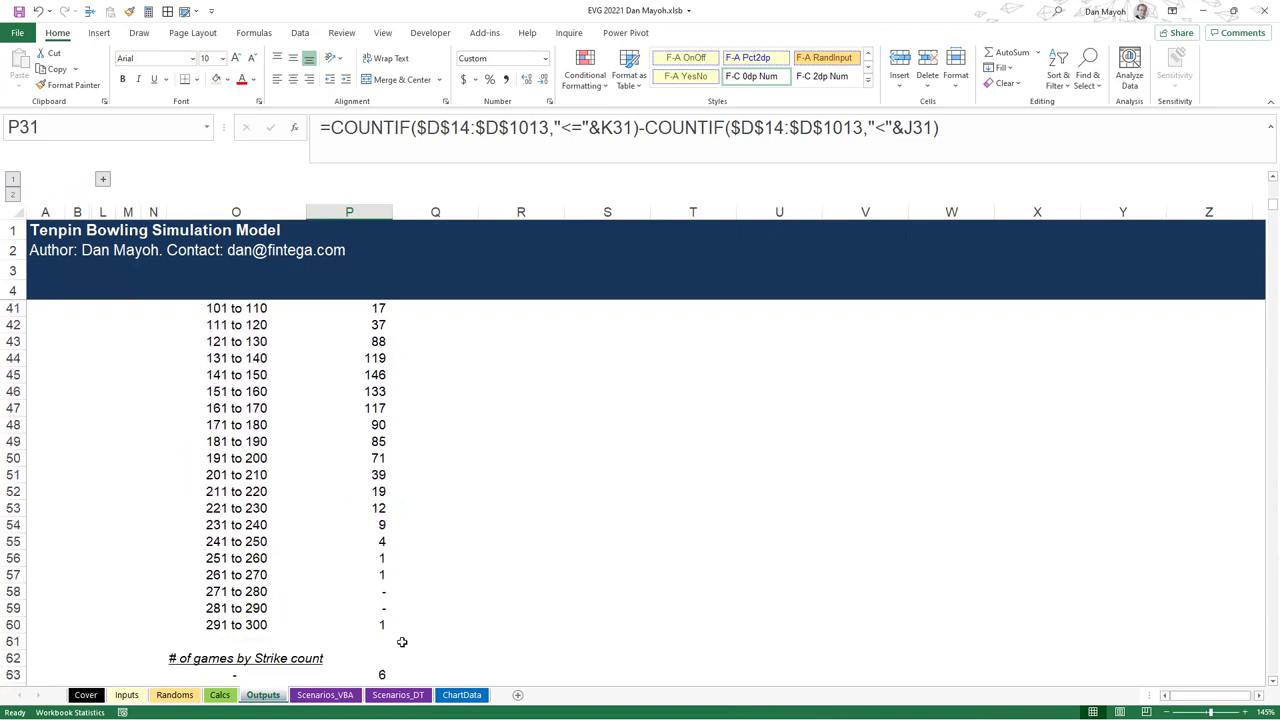
scroll(394, 470, "down", 4)
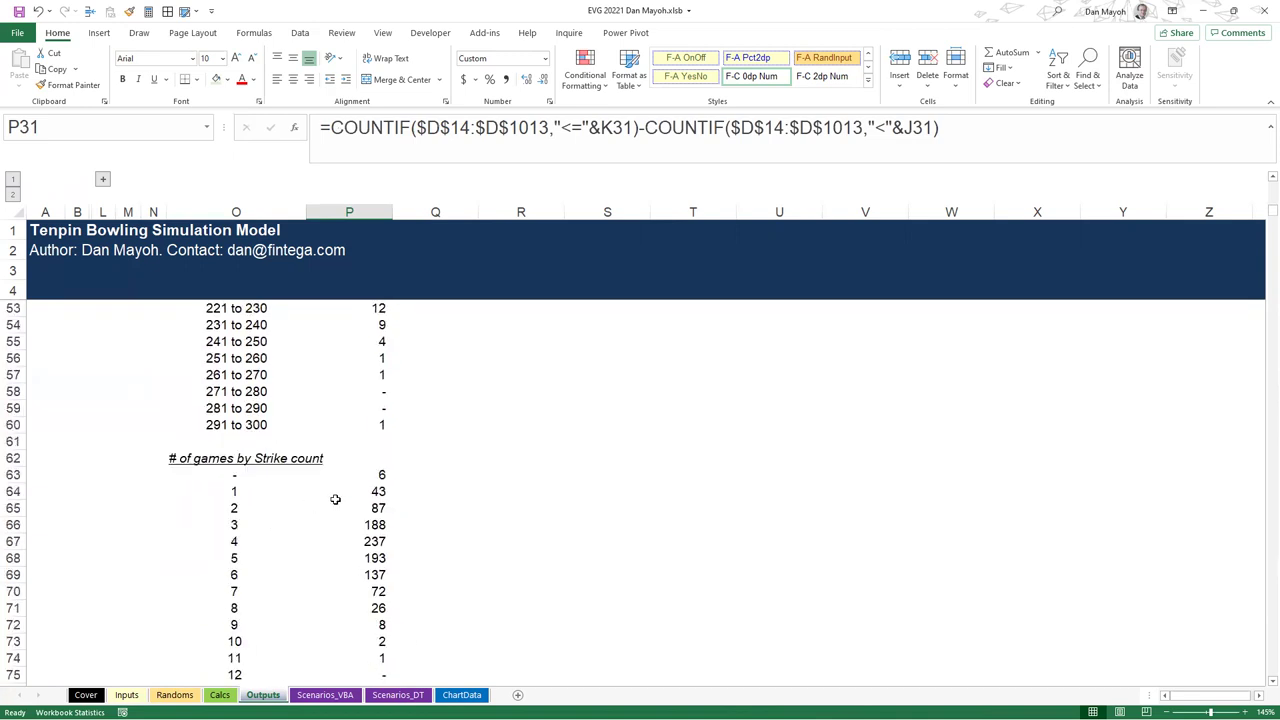
Review the # of games by Strike count table, covering the 0 to 12 strike labels and their counts
scroll(335, 499, "down", 2)
left_click_drag(238, 382, 234, 571)
left_click_drag(381, 374, 363, 571)
scroll(309, 565, "down", 3)
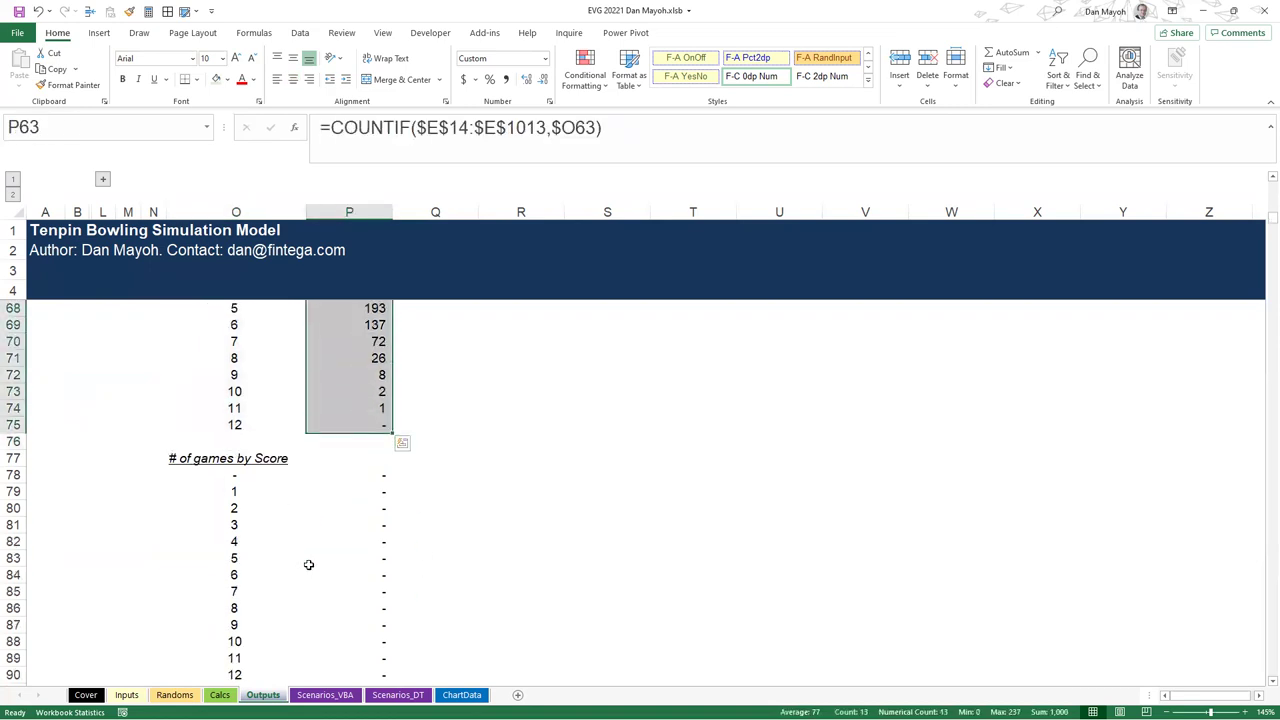
Inspect the # of games by Score table from its first row down to the score of 300
left_click(377, 462)
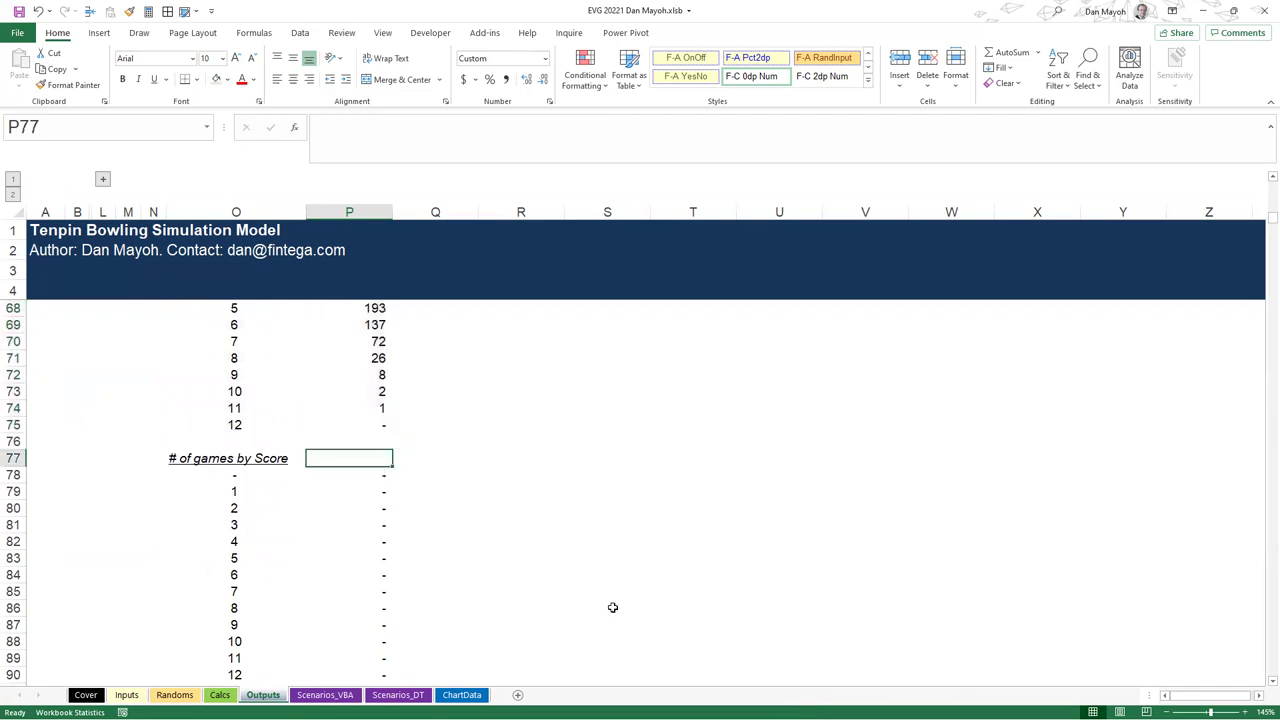
key("Down")
key("Left")
key("Right")
key("ctrl+Down")
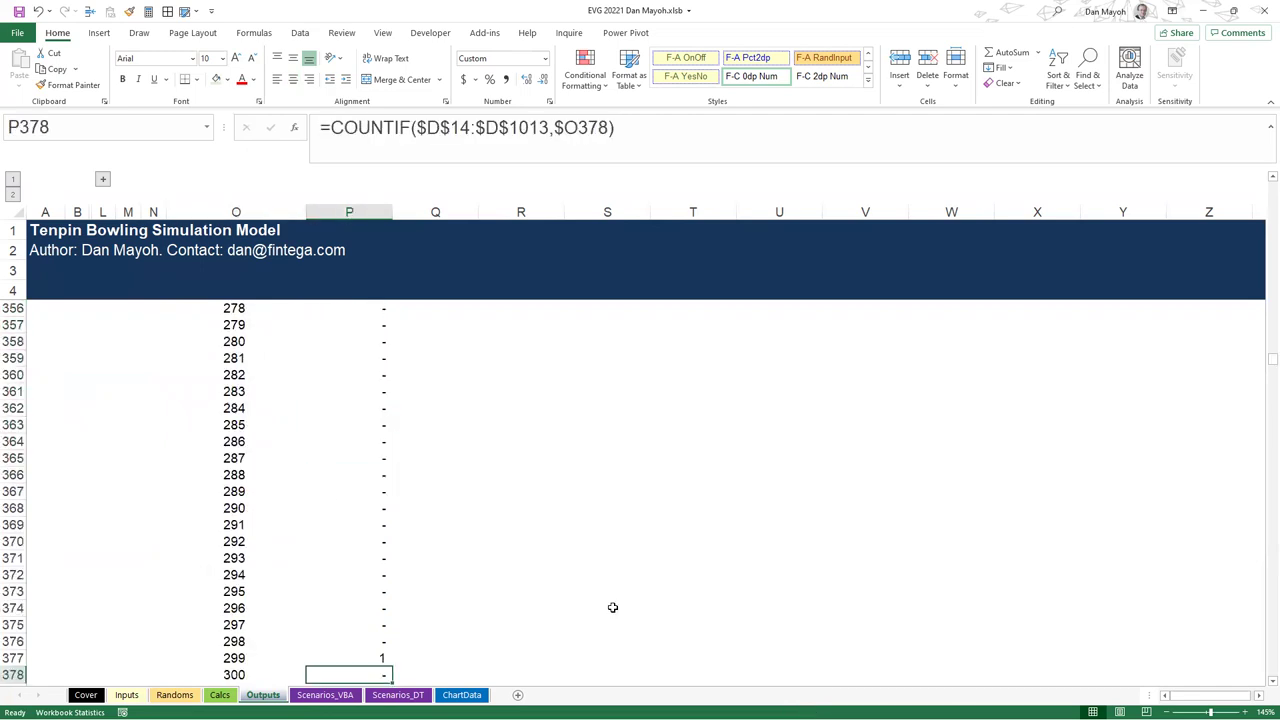
scroll(491, 523, "up", 20)
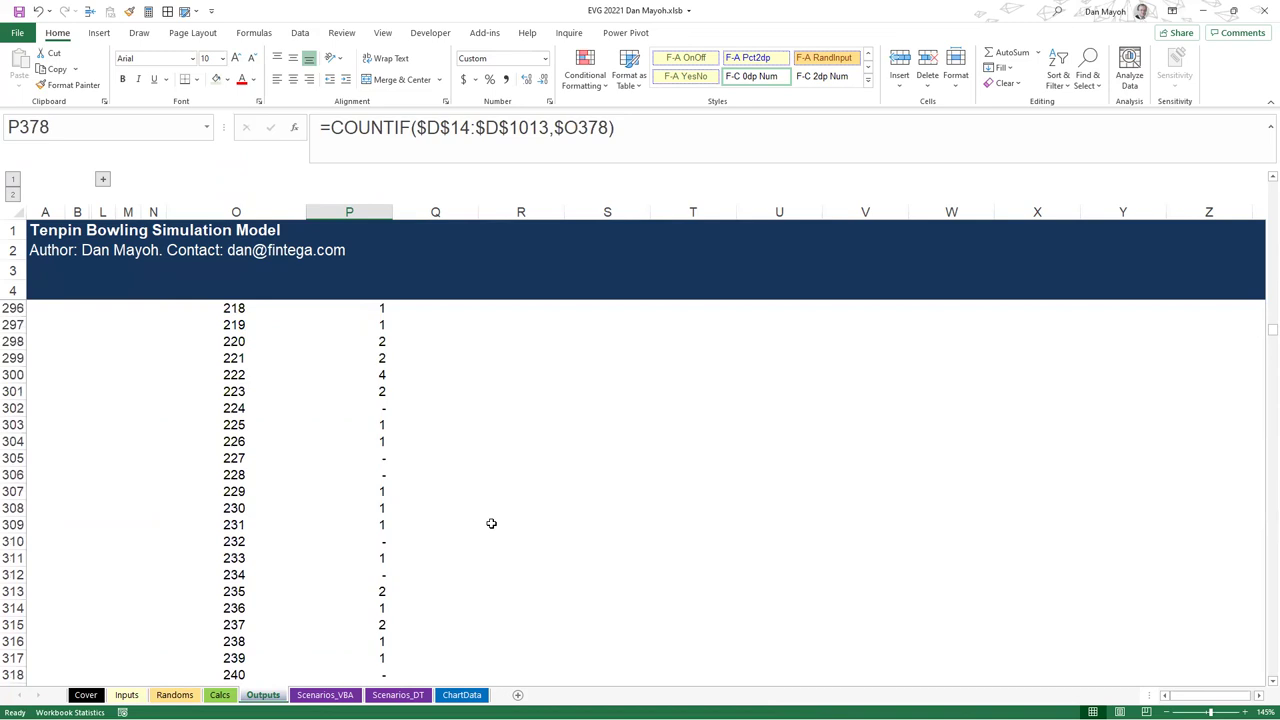
scroll(491, 523, "up", 4)
scroll(491, 523, "up", 10)
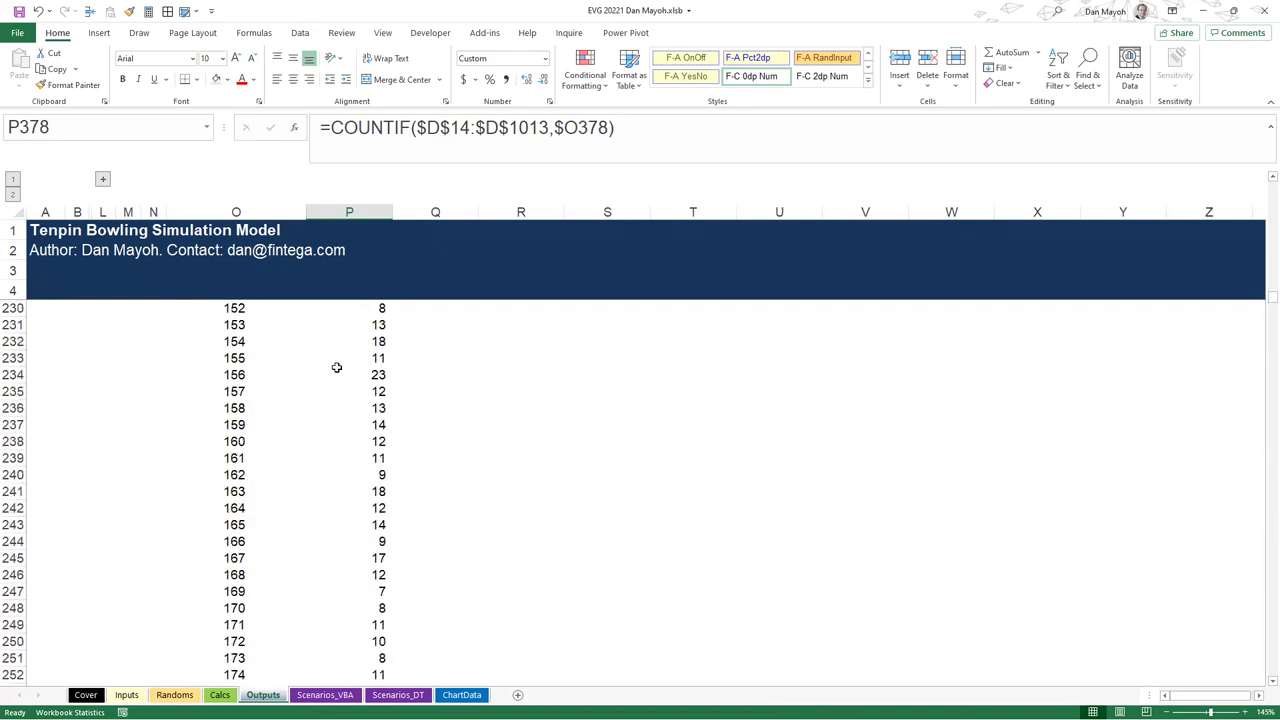
Examine the game counts for the mid-range scores in the # of games by Score table, then return to the sheet's start
scroll(299, 399, "up", 3)
left_click_drag(365, 338, 350, 541)
scroll(351, 600, "down", 5)
left_click_drag(365, 612, 372, 345)
scroll(400, 575, "down", 6)
scroll(381, 526, "down", 19)
scroll(379, 524, "up", 20)
scroll(379, 524, "up", 11)
scroll(379, 524, "up", 20)
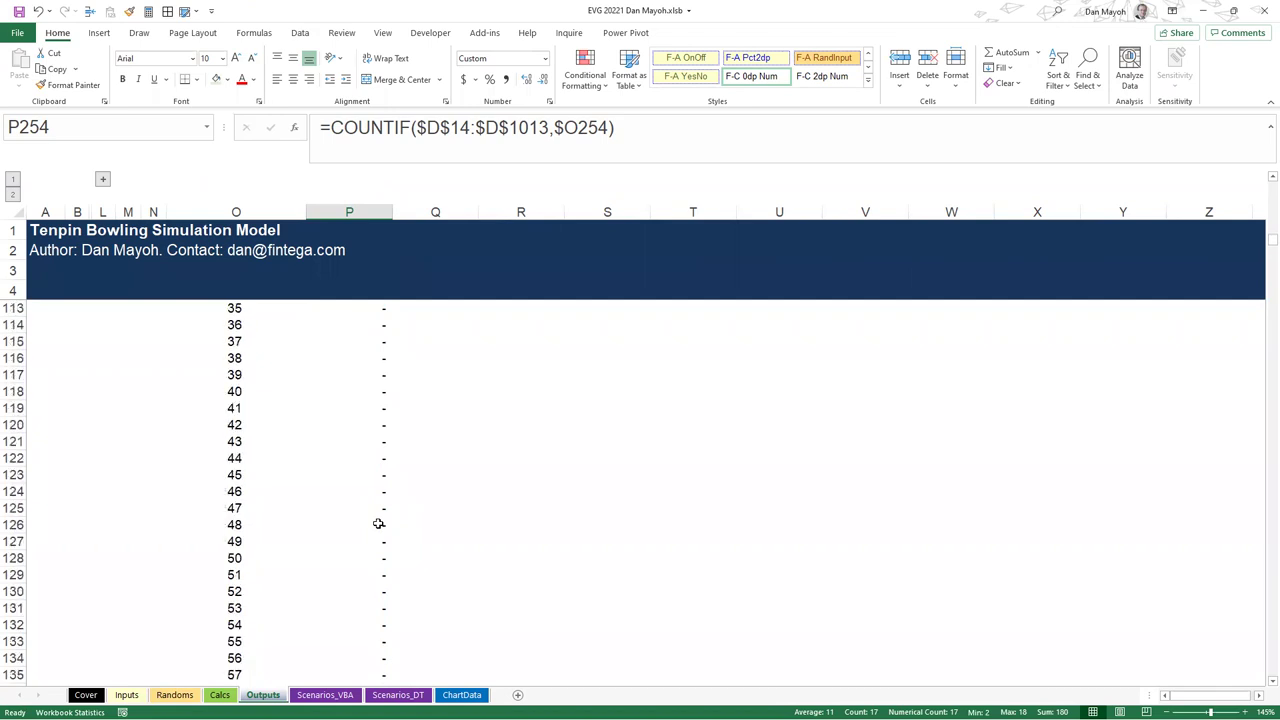
scroll(379, 524, "up", 9)
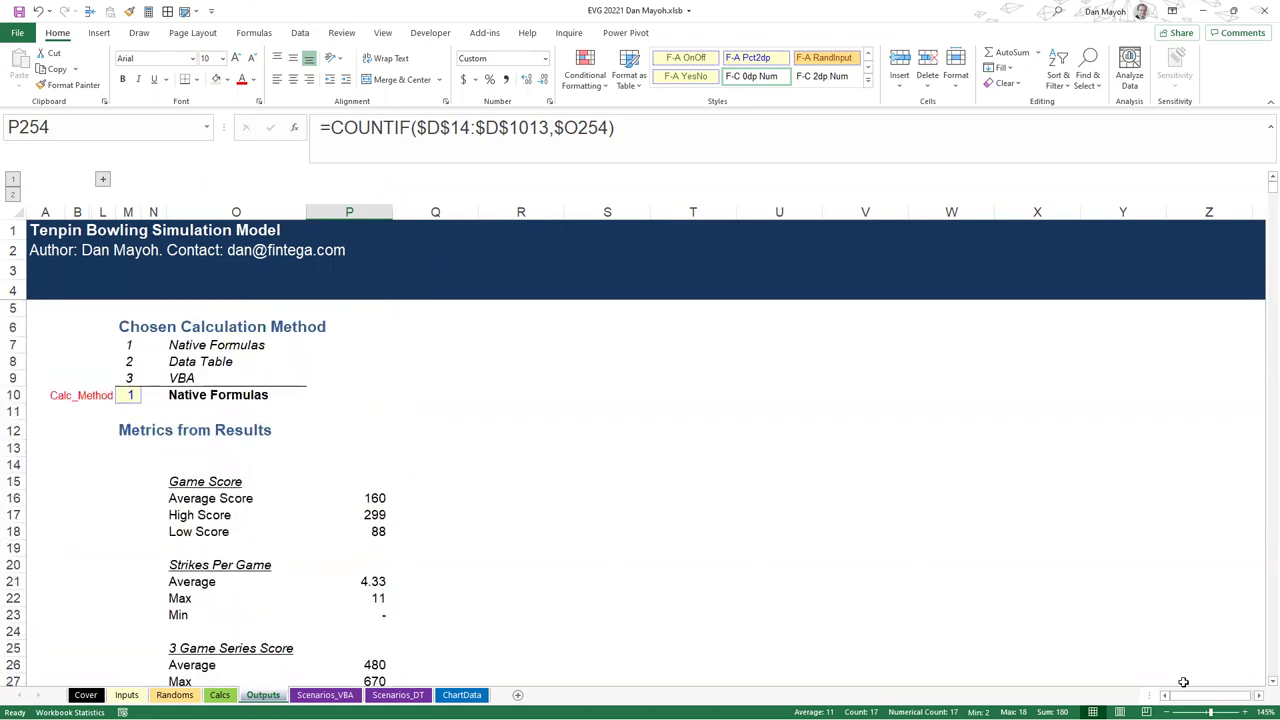
Expand the grouped columns on the Outputs sheet and inspect the game numbering formula in the per-game results
left_click(103, 180)
scroll(170, 432, "up", 2)
left_click(171, 427)
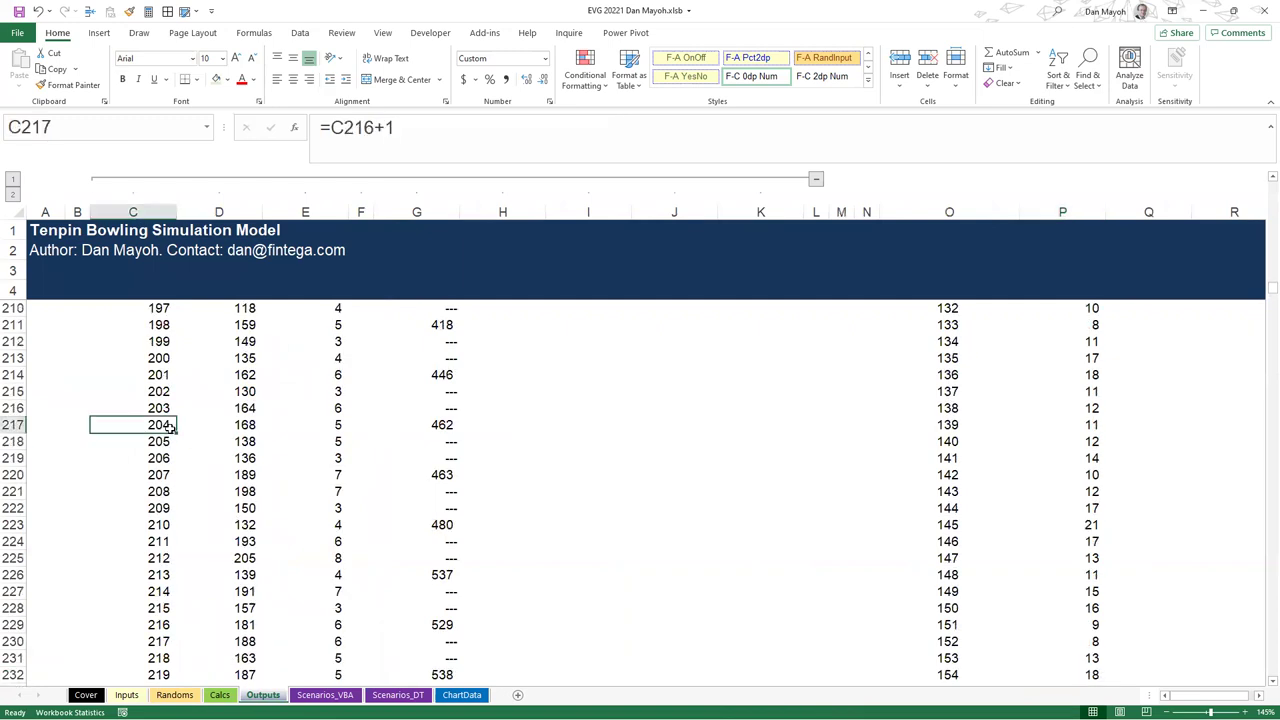
Return to the start of the Outputs sheet, collapse the grouped game outcome columns and select the Calc_Method cell
key("ctrl+Up")
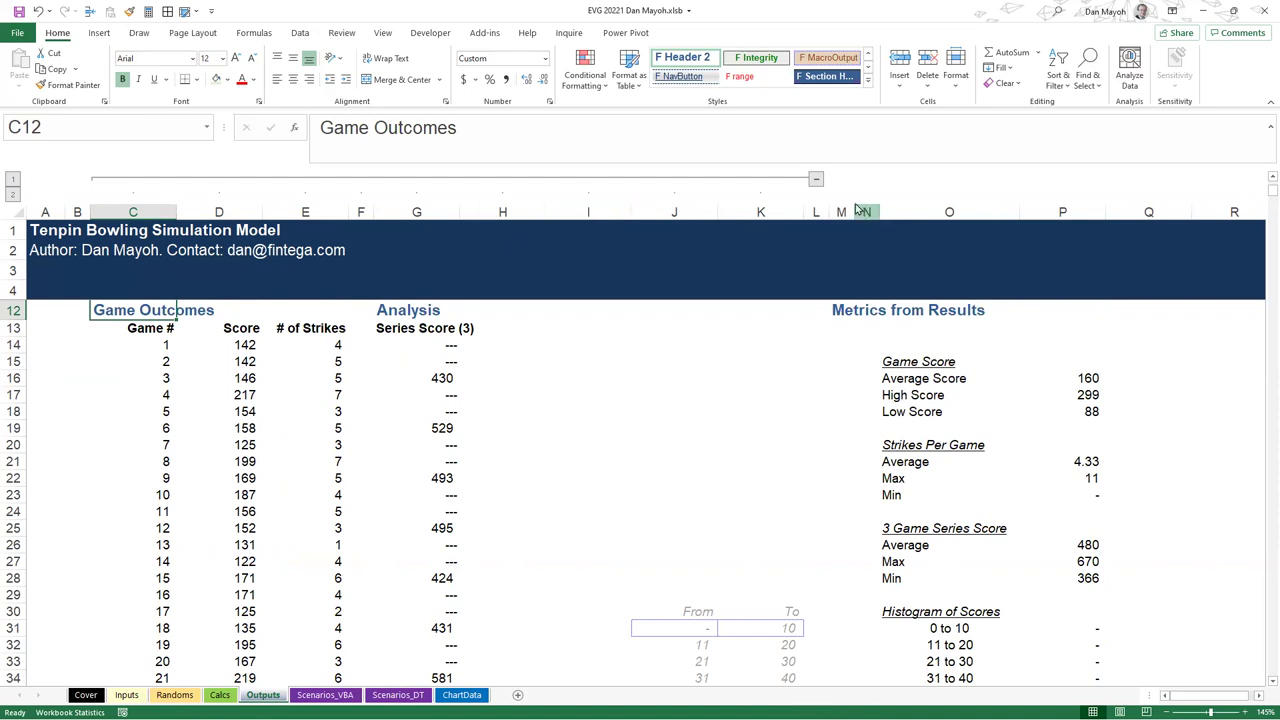
left_click(816, 180)
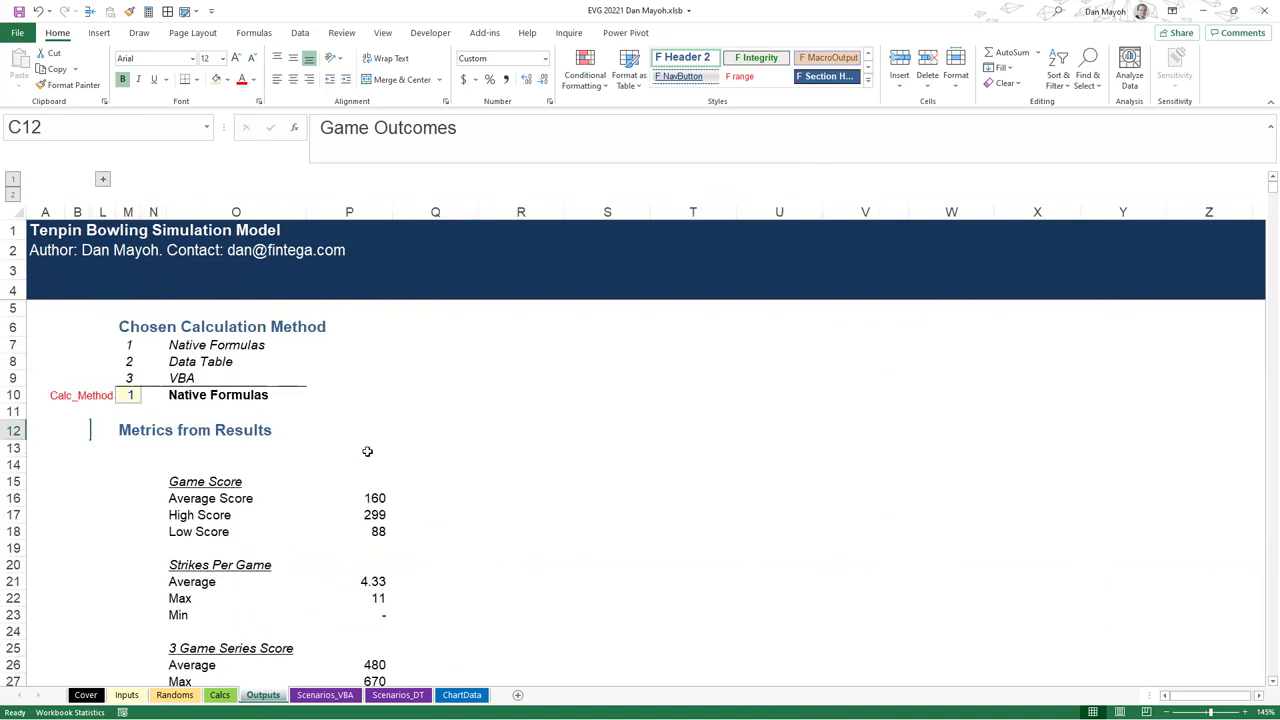
left_click(127, 396)
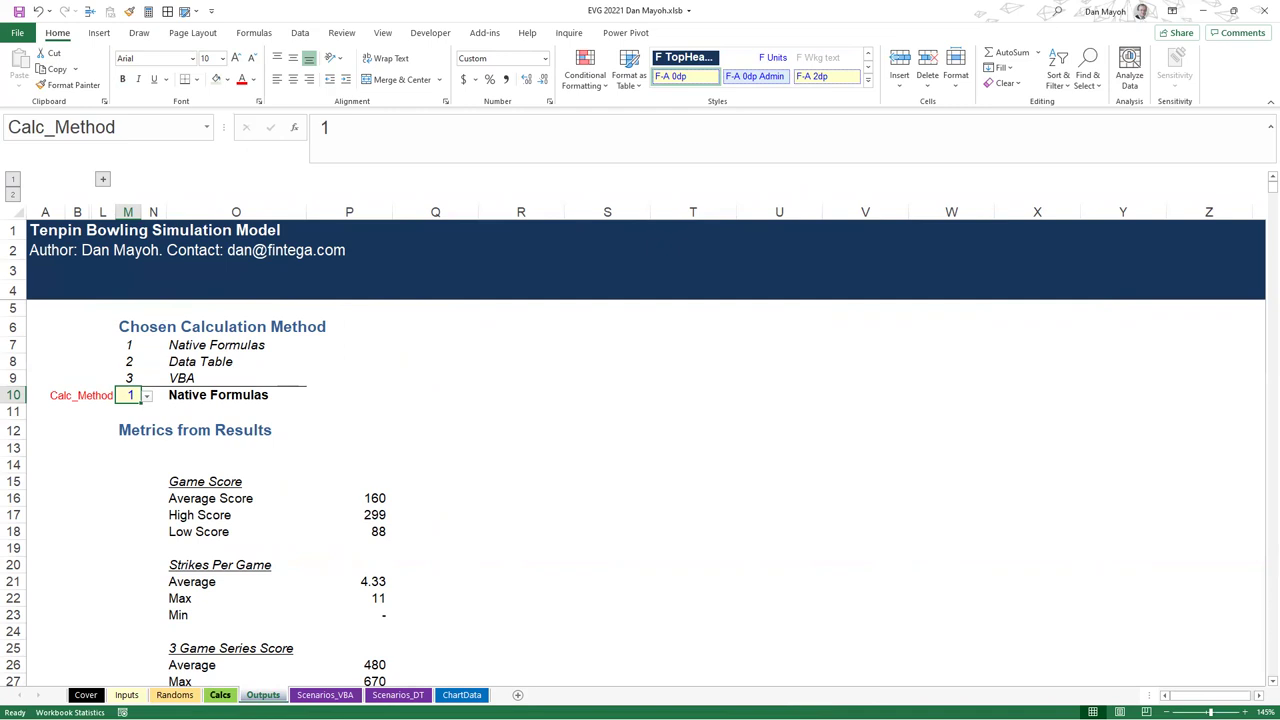
Compare the game results of the Formulas, Data Table and VBA methods on the Calcs sheet
left_click(220, 695)
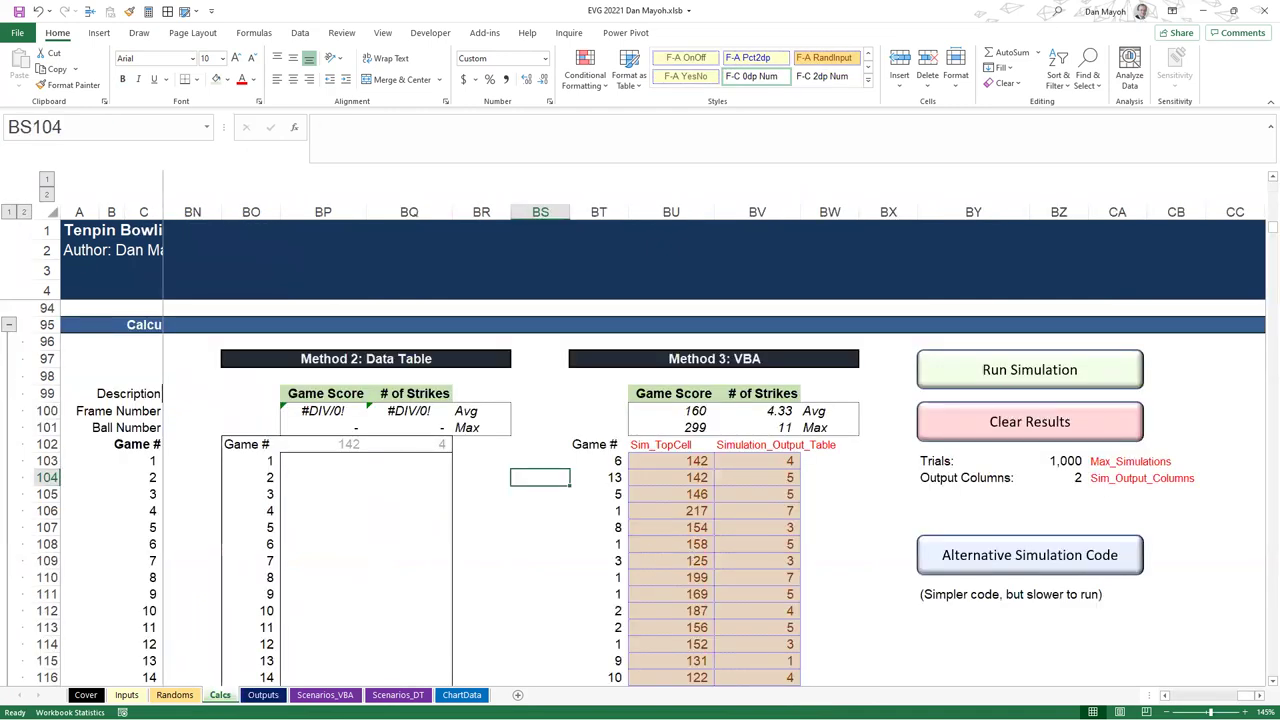
scroll(707, 450, "left", 3)
left_click(285, 510)
left_click(660, 496)
left_click(976, 512)
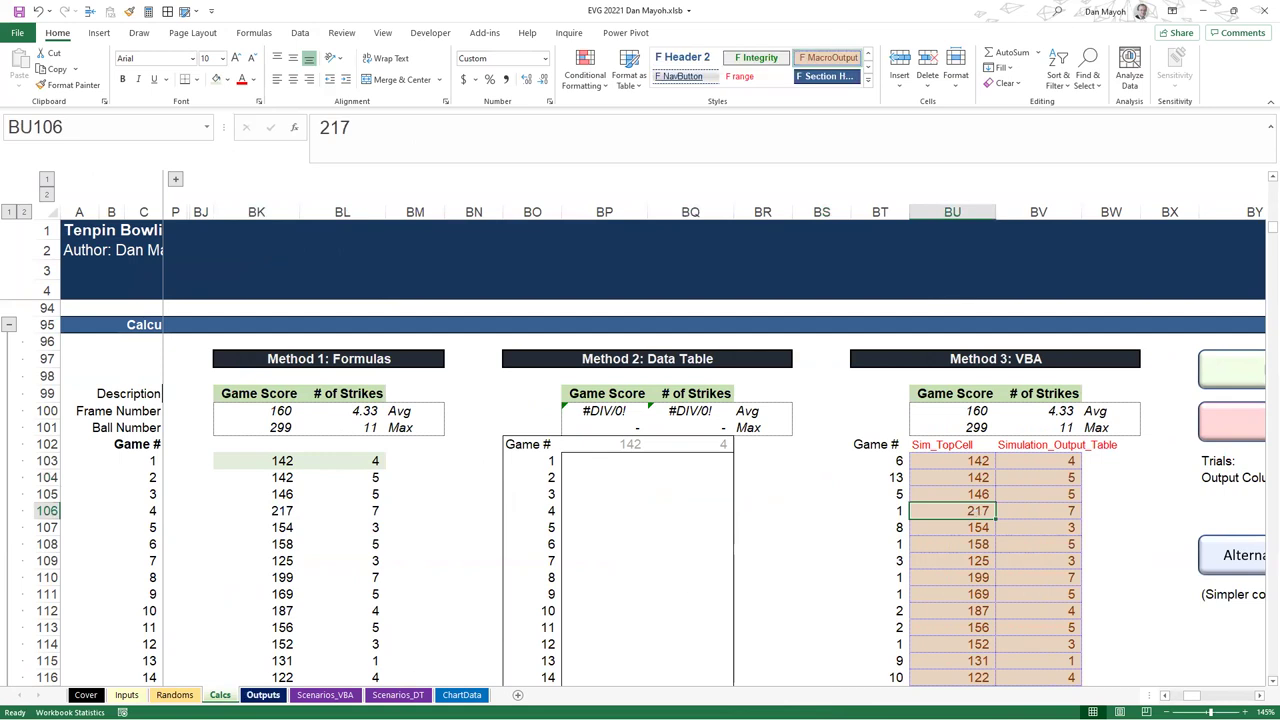
Inspect the Calc_Method selector, the formula that looks up its method name, and the metrics on the Outputs sheet
left_click(263, 695)
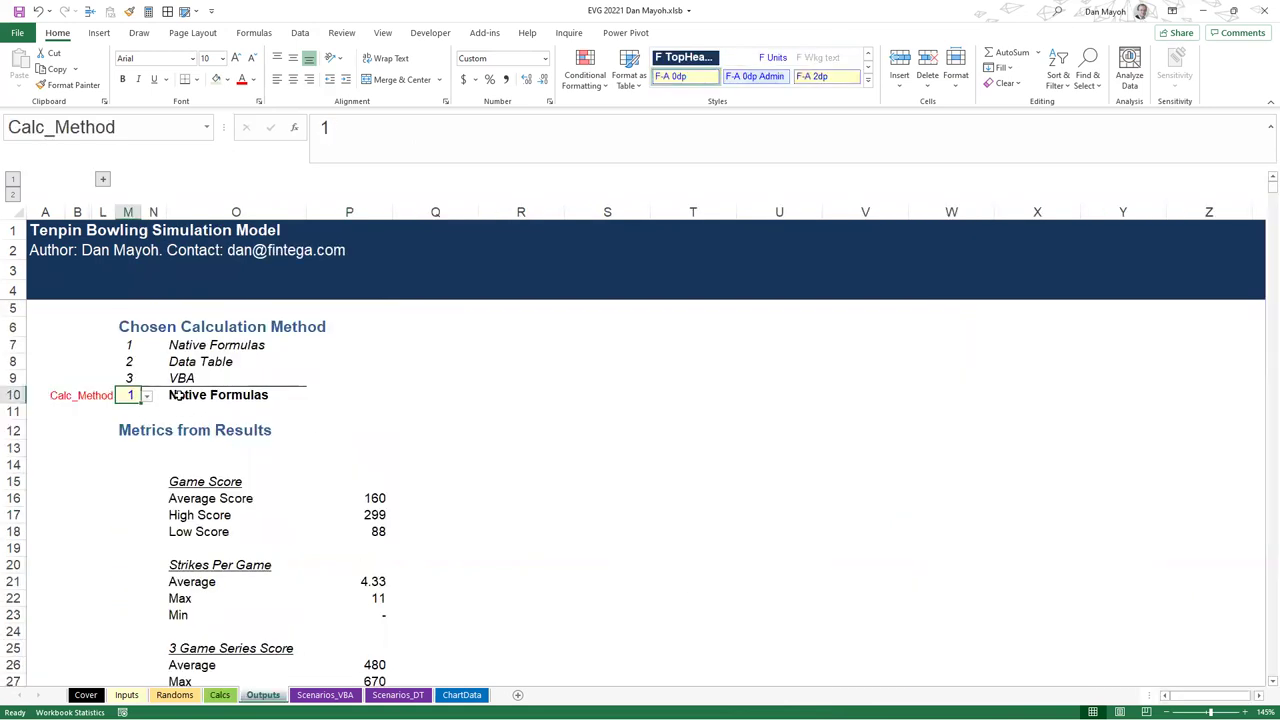
left_click(178, 395)
left_click(137, 393)
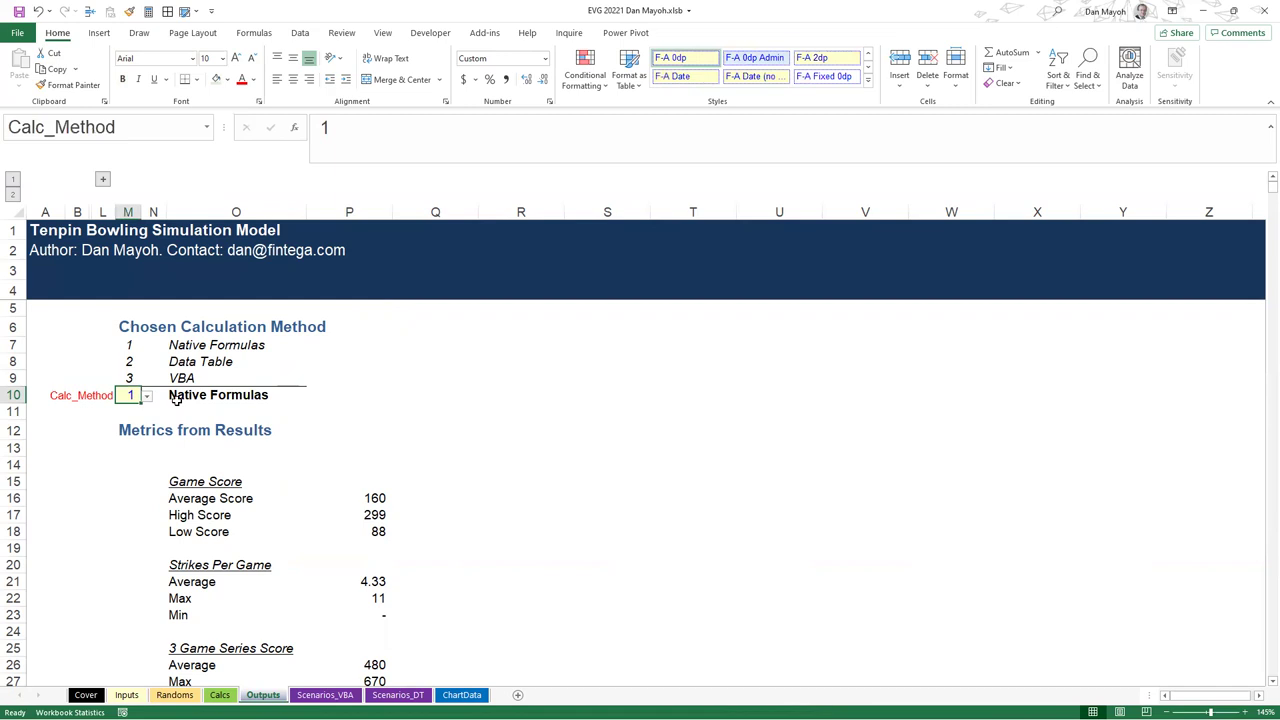
left_click(173, 397)
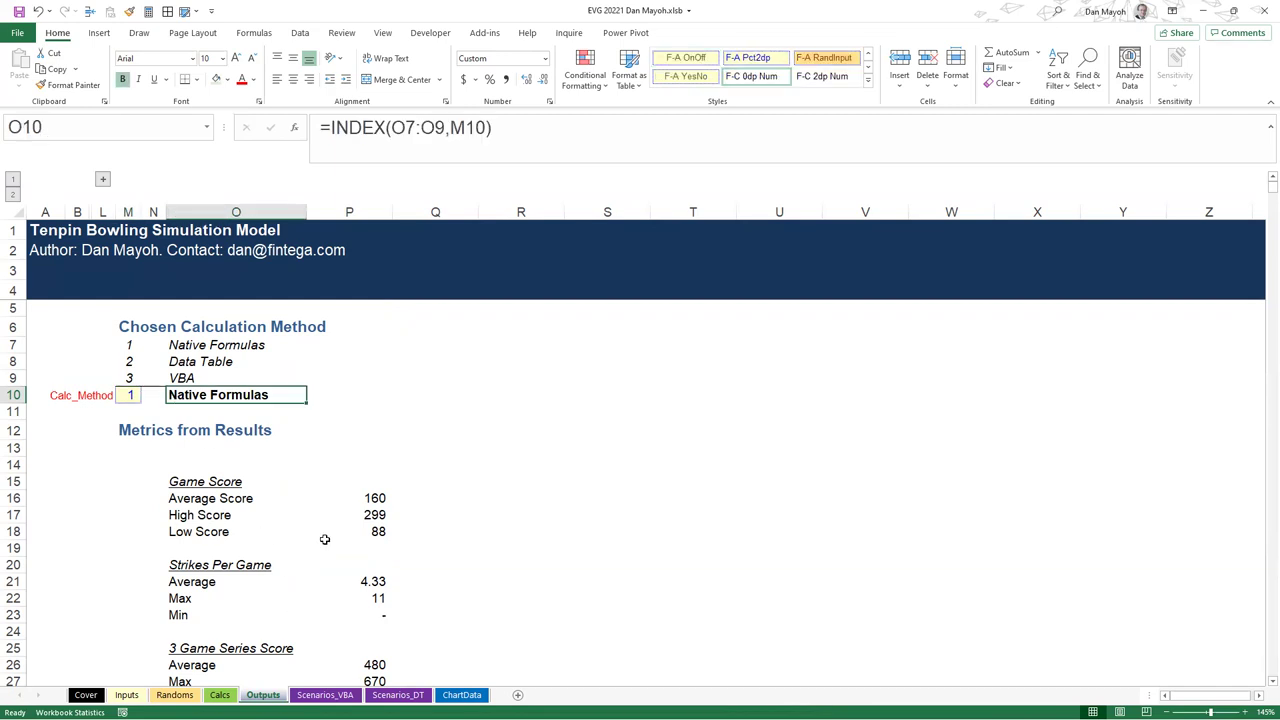
scroll(325, 539, "down", 2)
scroll(325, 541, "up", 2)
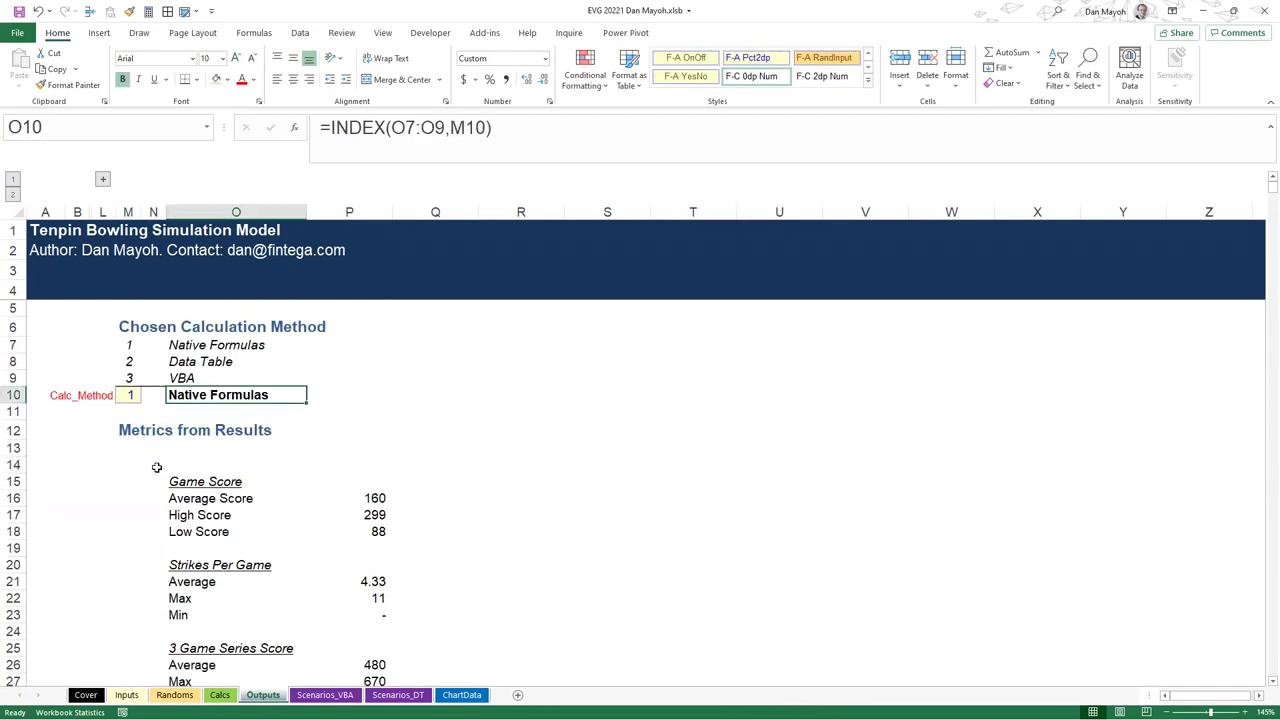
left_click(129, 395)
scroll(263, 632, "down", 1)
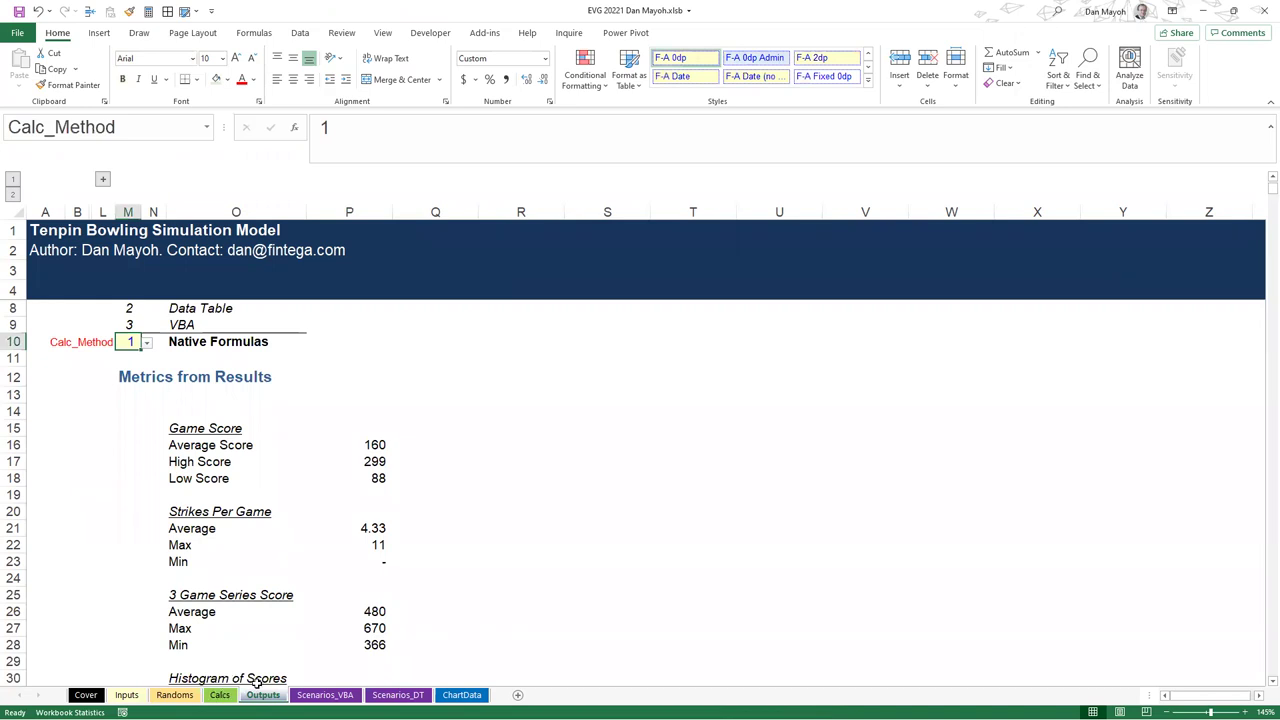
scroll(318, 668, "up", 1)
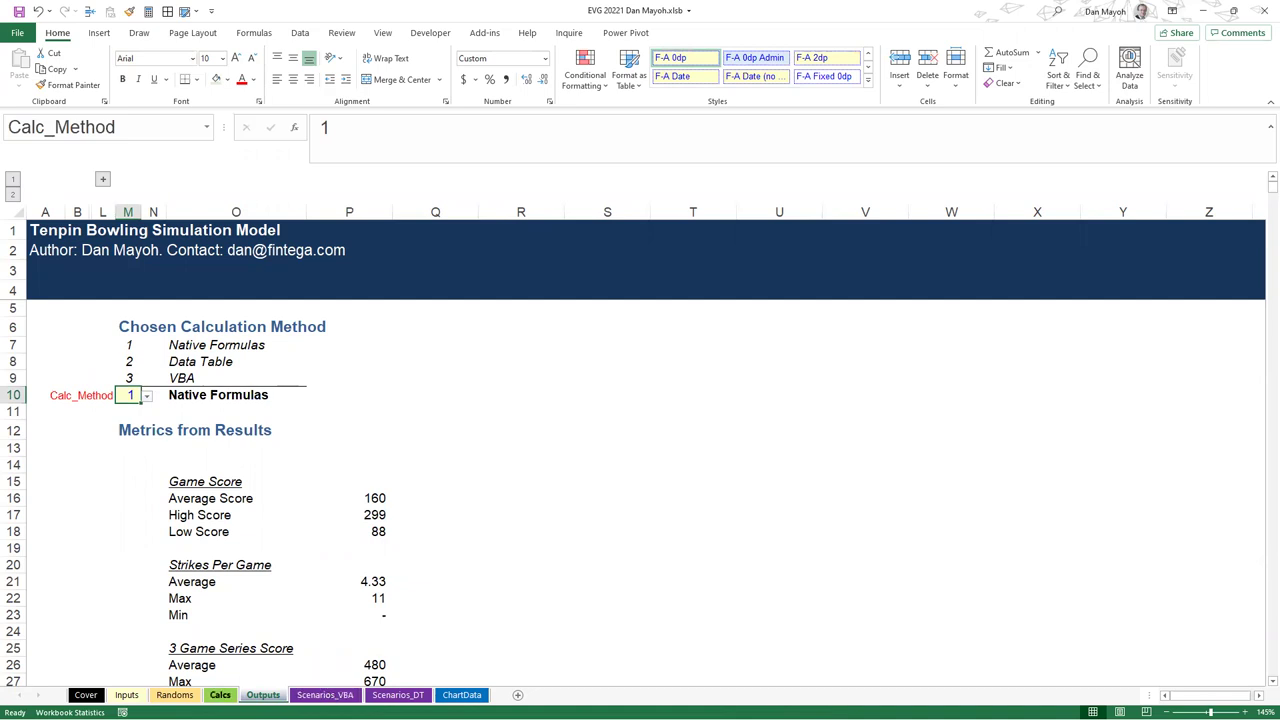
left_click(172, 432)
left_click(124, 396)
left_click(297, 584)
Review the Part 1 stochastic simulation and Part 2 sensitivity analysis method lists on the Cover sheet
left_click(85, 694)
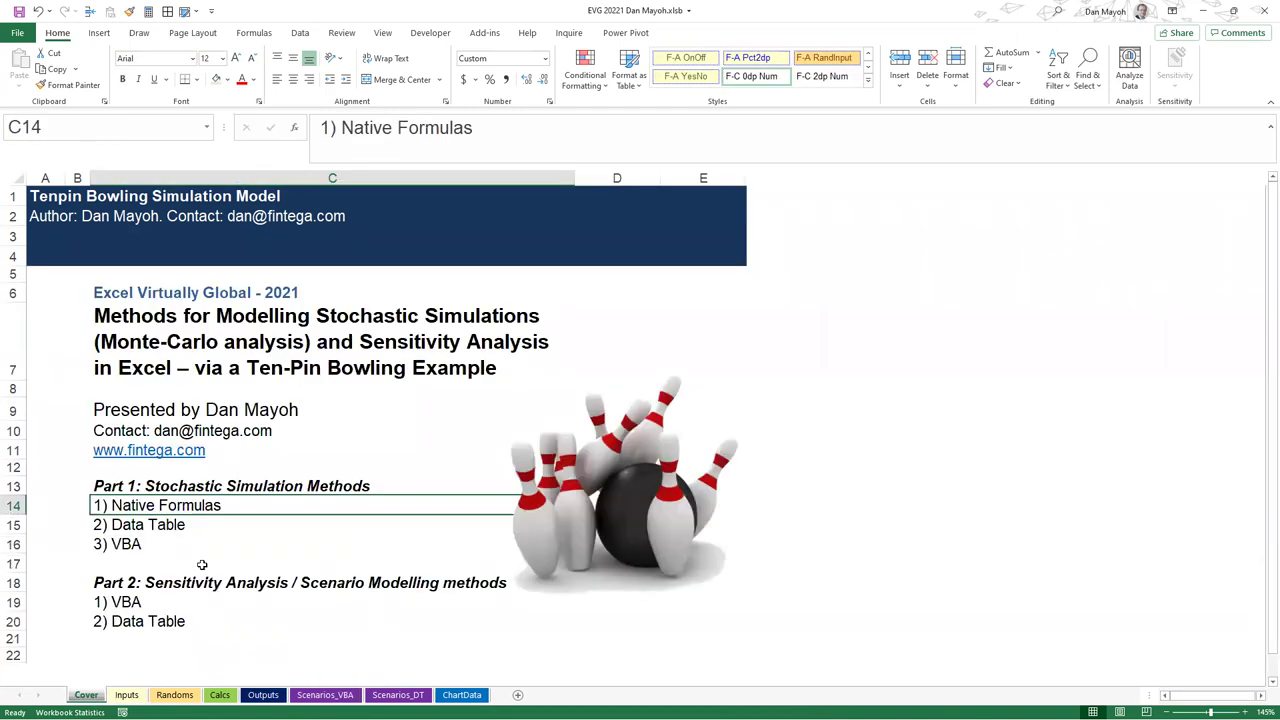
left_click(141, 558)
left_click_drag(119, 488, 123, 592)
left_click_drag(128, 484, 135, 637)
left_click_drag(120, 583, 134, 634)
left_click_drag(117, 487, 128, 547)
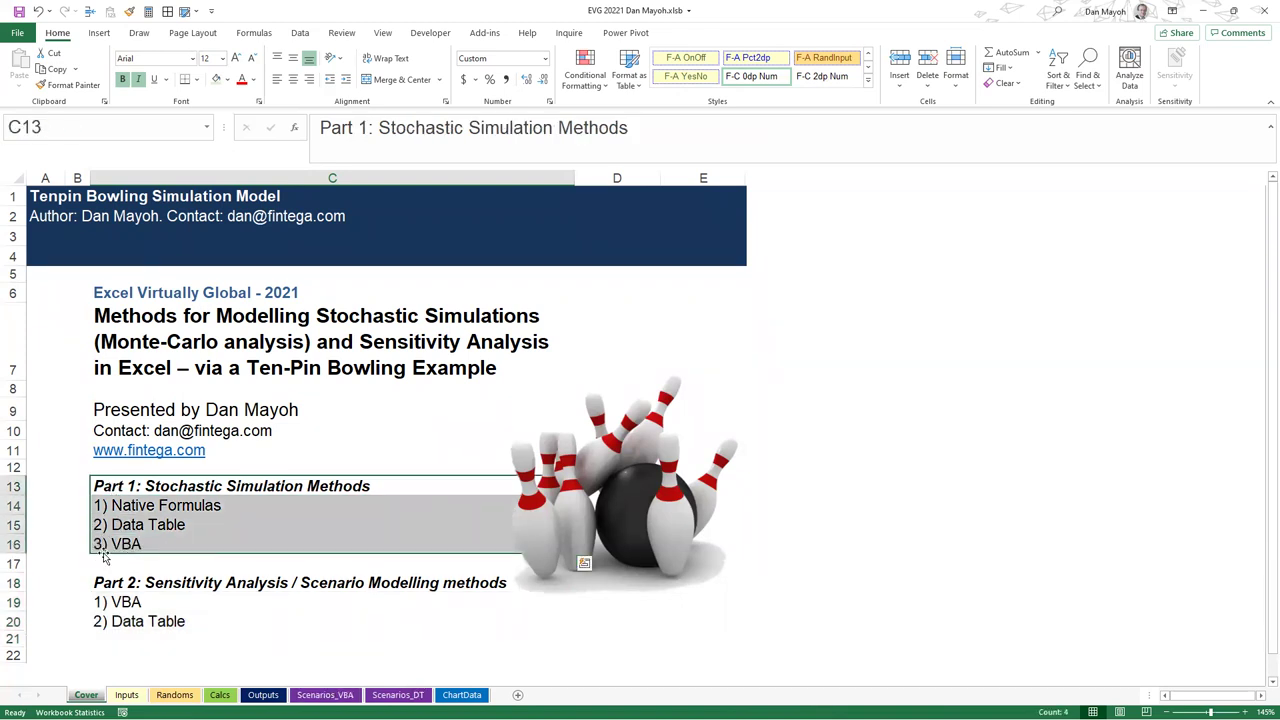
Examine the VBA and Data Table entries under Part 2: Sensitivity Analysis / Scenario Modelling methods on the Cover sheet
left_click(108, 588)
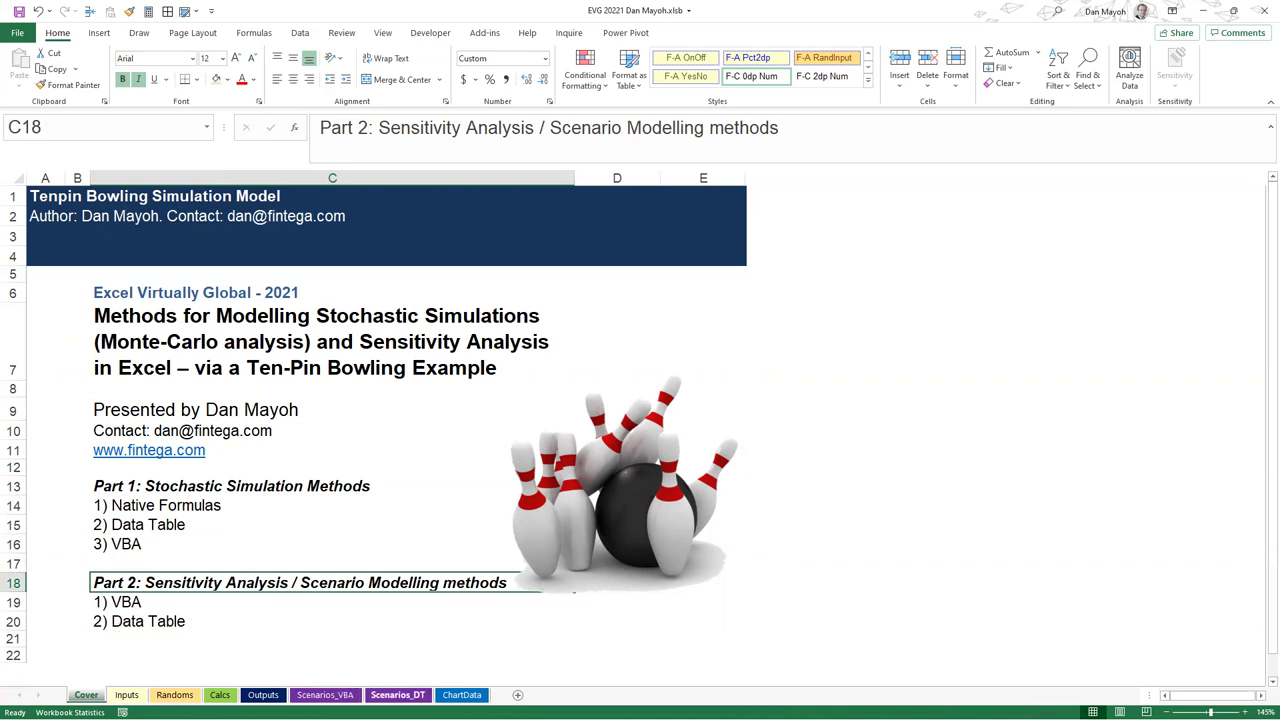
key("Down")
left_click_drag(102, 522, 105, 545)
left_click(118, 607)
left_click(122, 622)
left_click(113, 600)
left_click(138, 632)
left_click(114, 605)
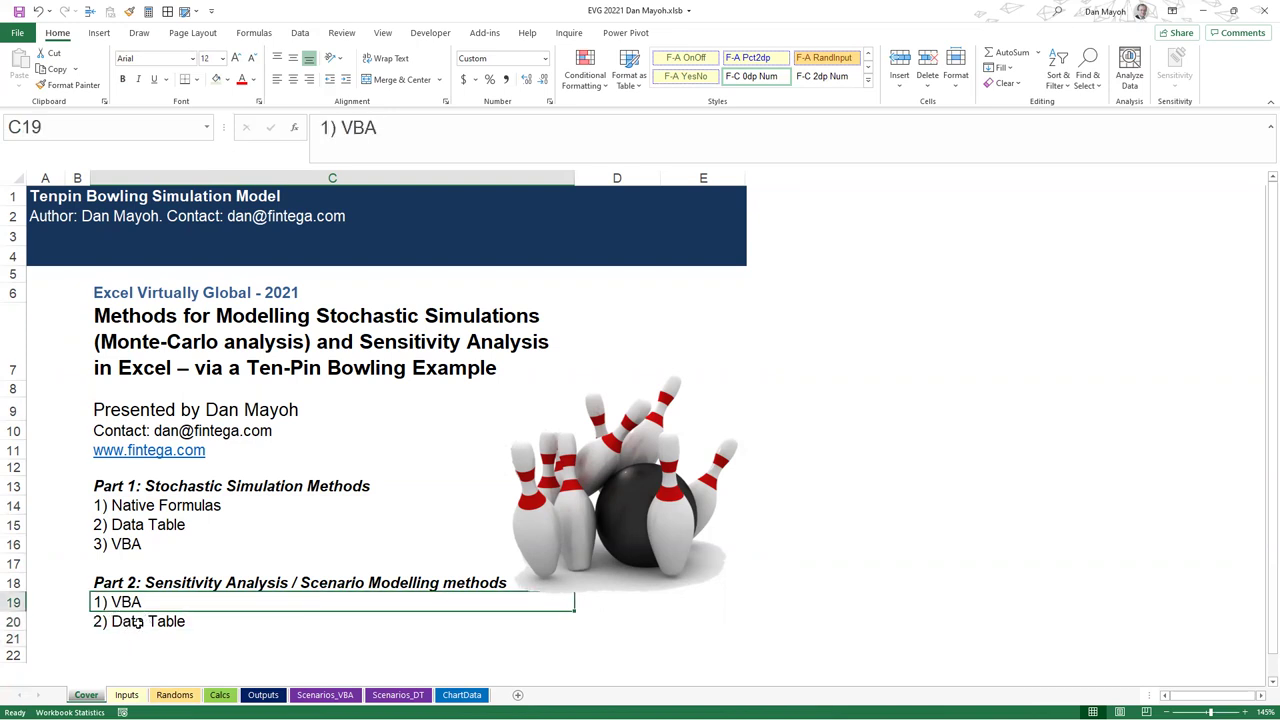
left_click(137, 622)
left_click(130, 601)
left_click(145, 624)
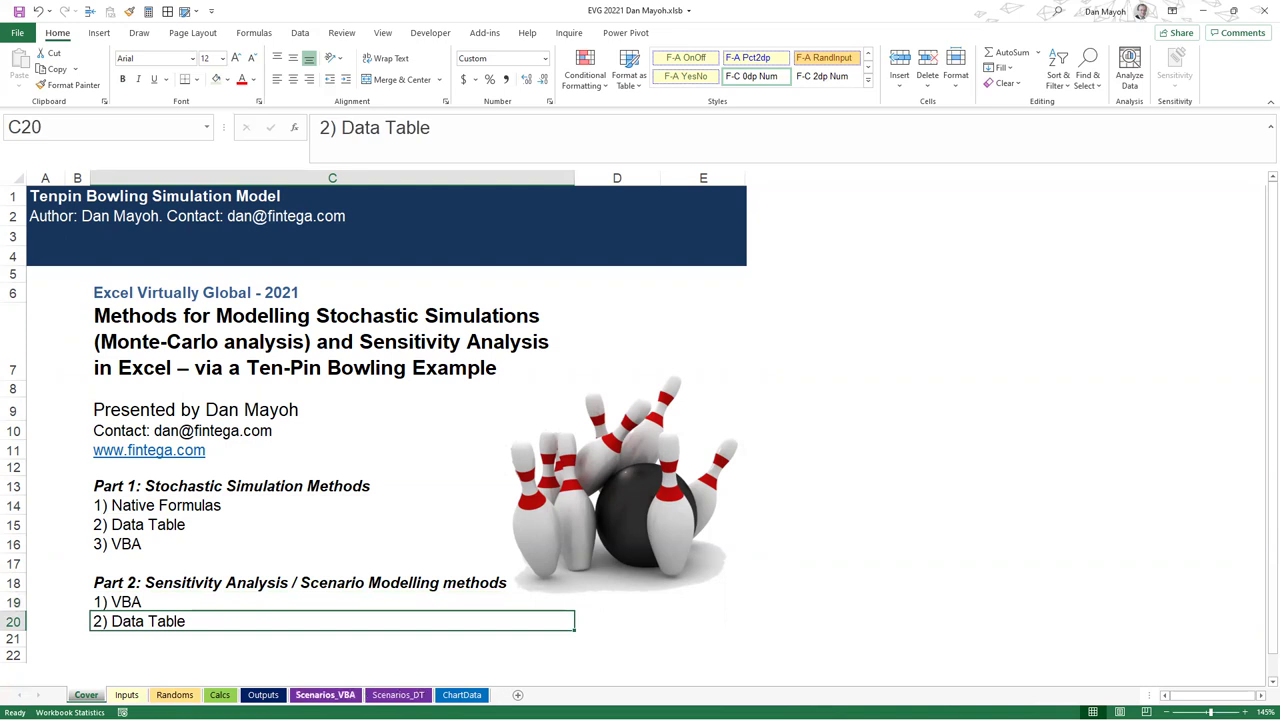
scroll(400, 450, "down", 2)
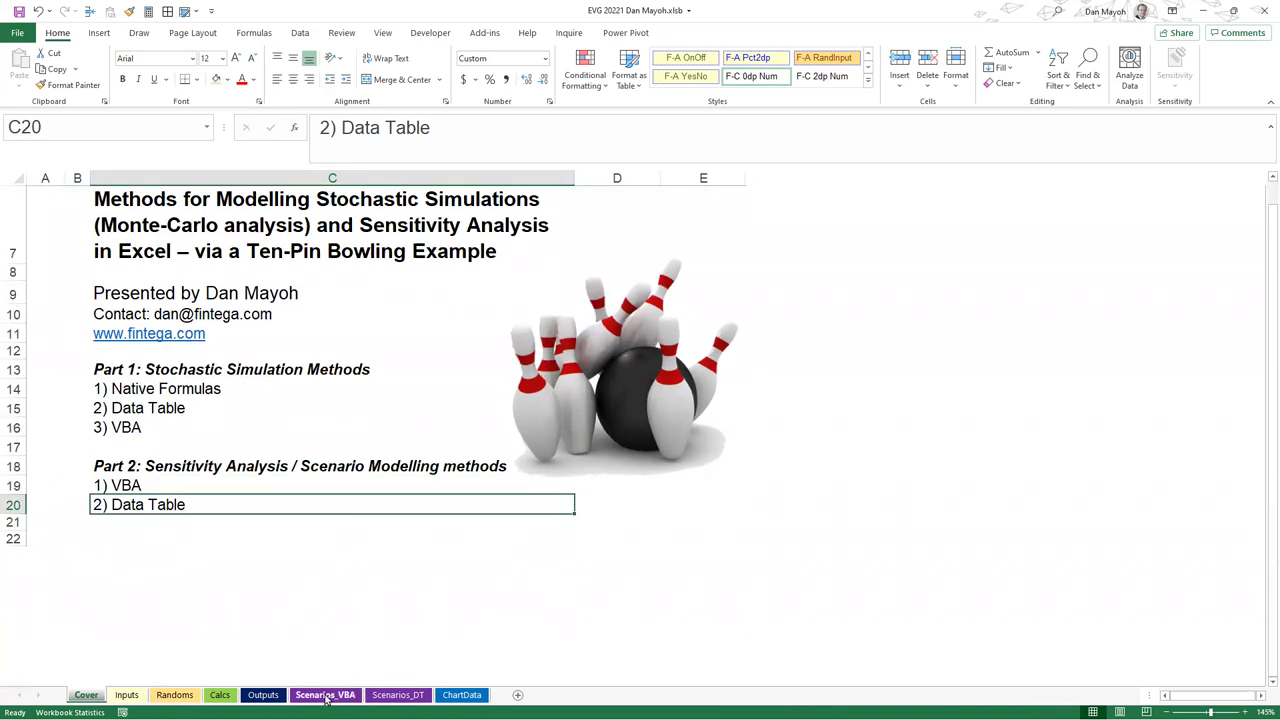
Inspect the Output_Paste label and the strike case names on the Scenarios_VBA sheet
left_click(324, 695)
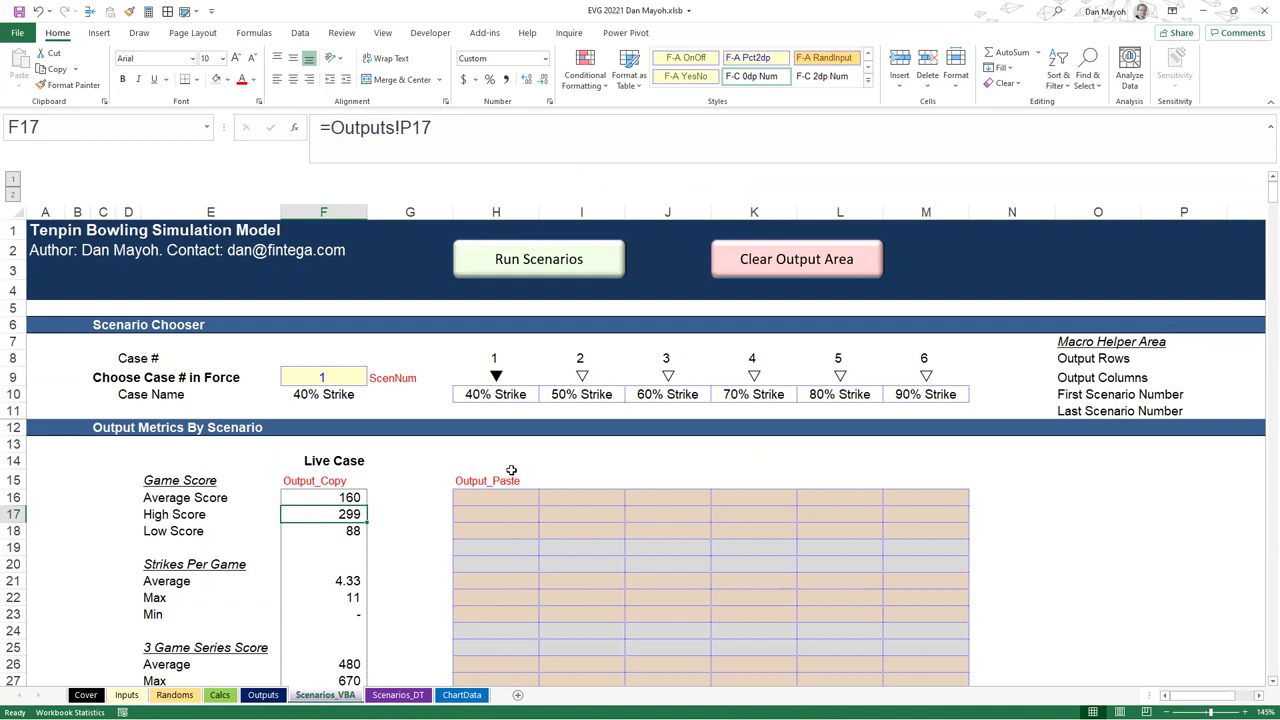
left_click(510, 479)
left_click(571, 481)
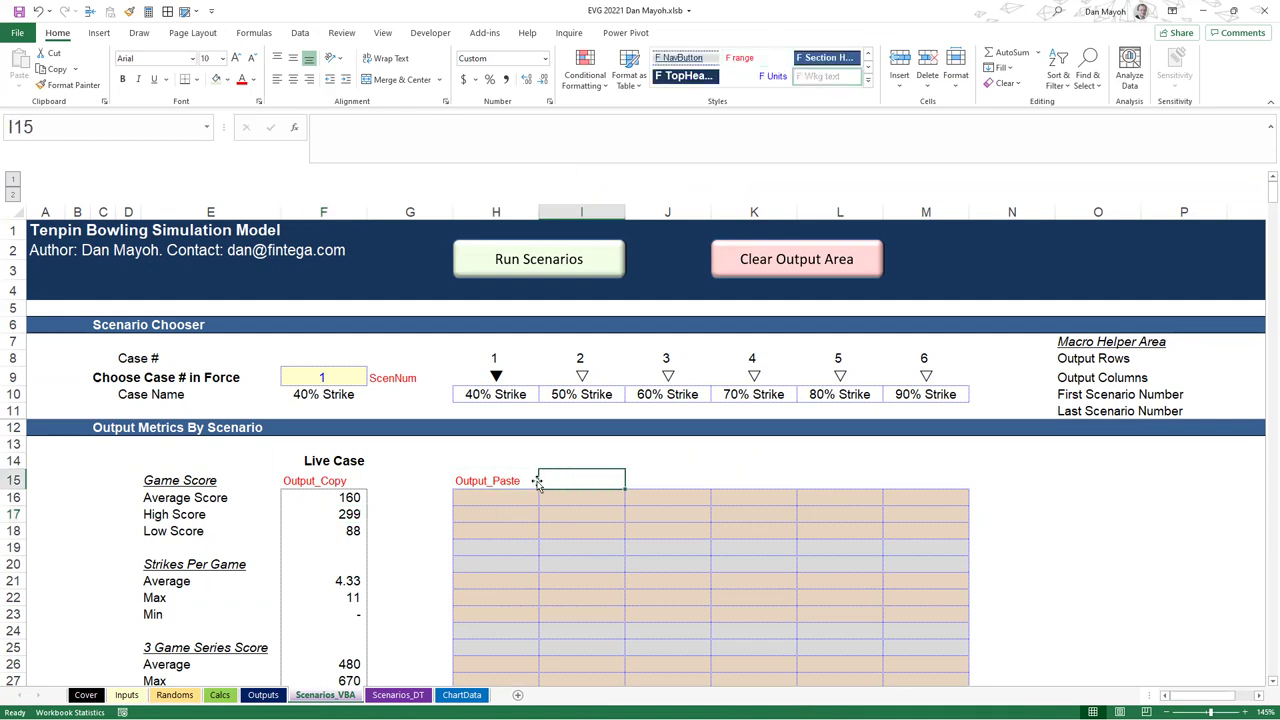
left_click(488, 482)
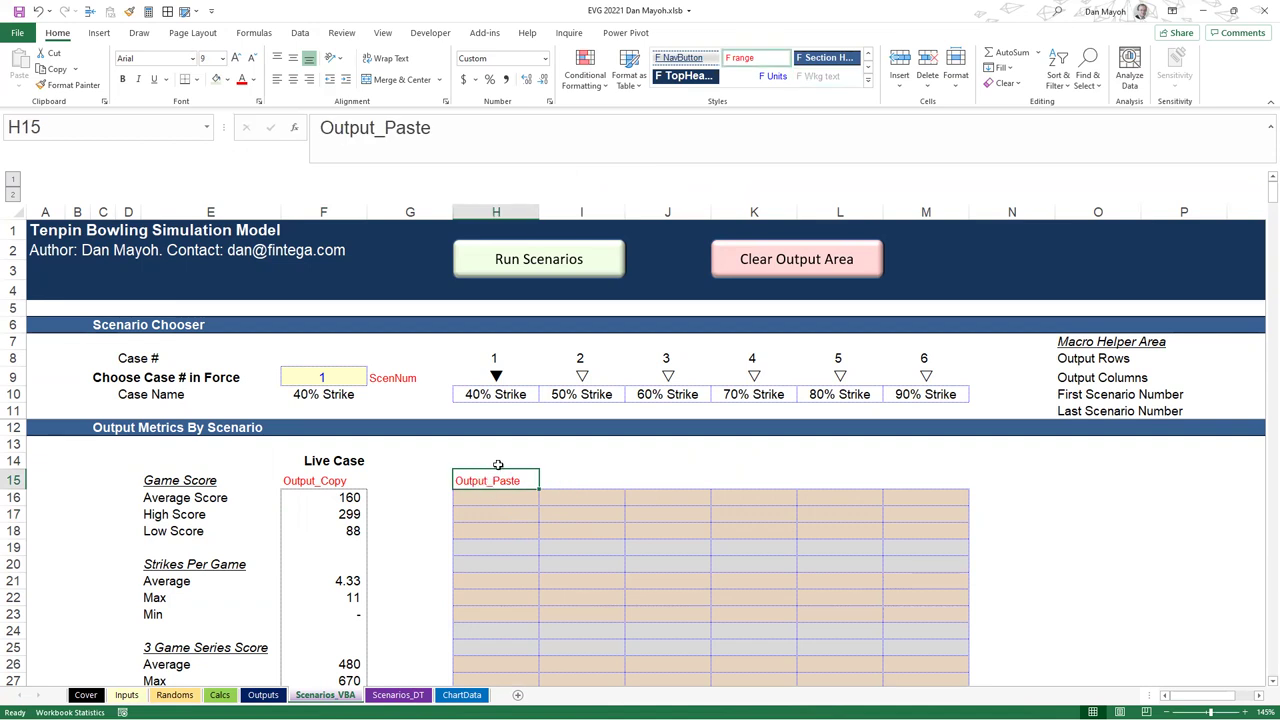
left_click_drag(508, 390, 665, 394)
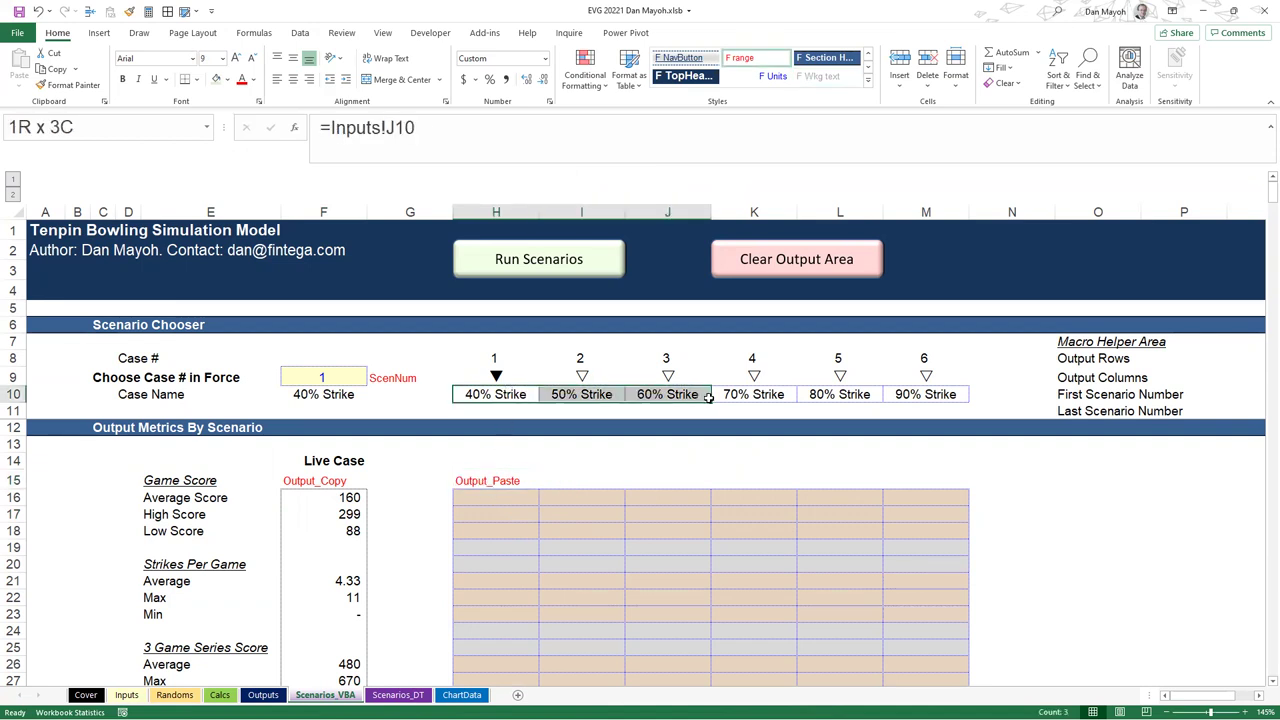
left_click(494, 460)
Review the frame outcome probabilities of all six strike cases on the Inputs sheet
key("ctrl+Page_Up")
key("ctrl+Page_Up")
key("ctrl+Page_Up")
key("ctrl+Page_Up")
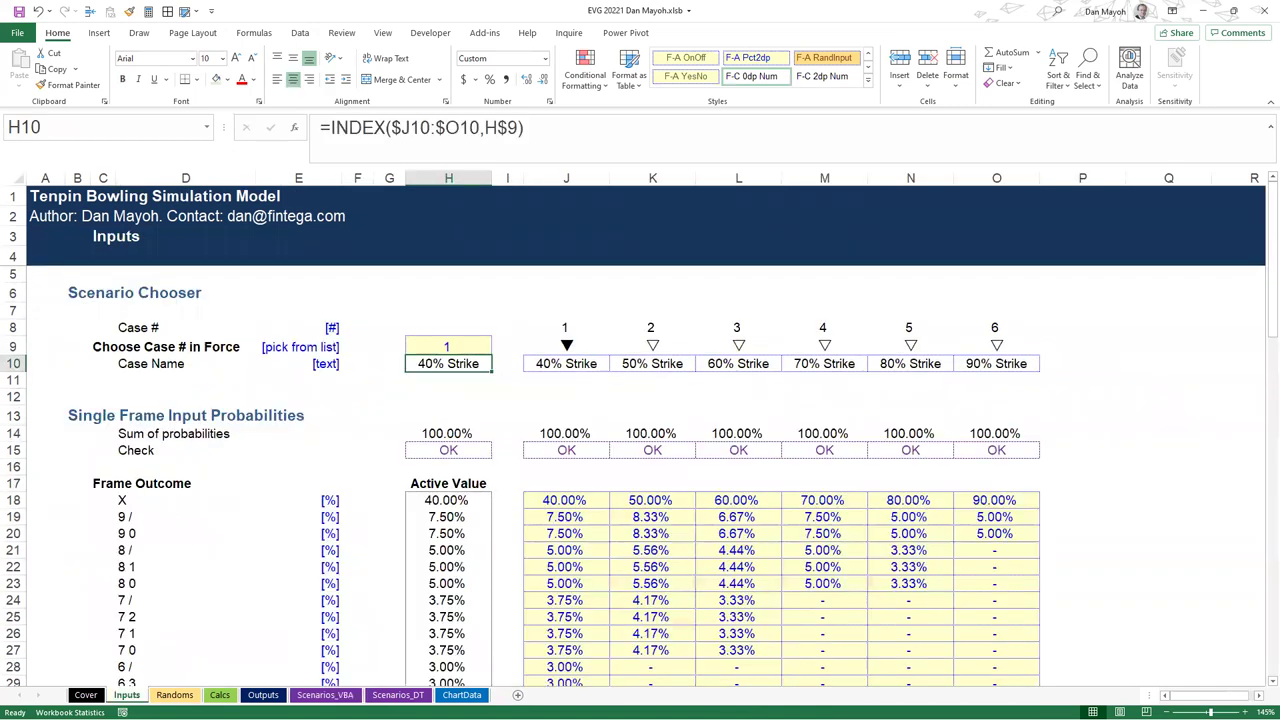
left_click_drag(560, 500, 997, 606)
scroll(766, 583, "up", 4)
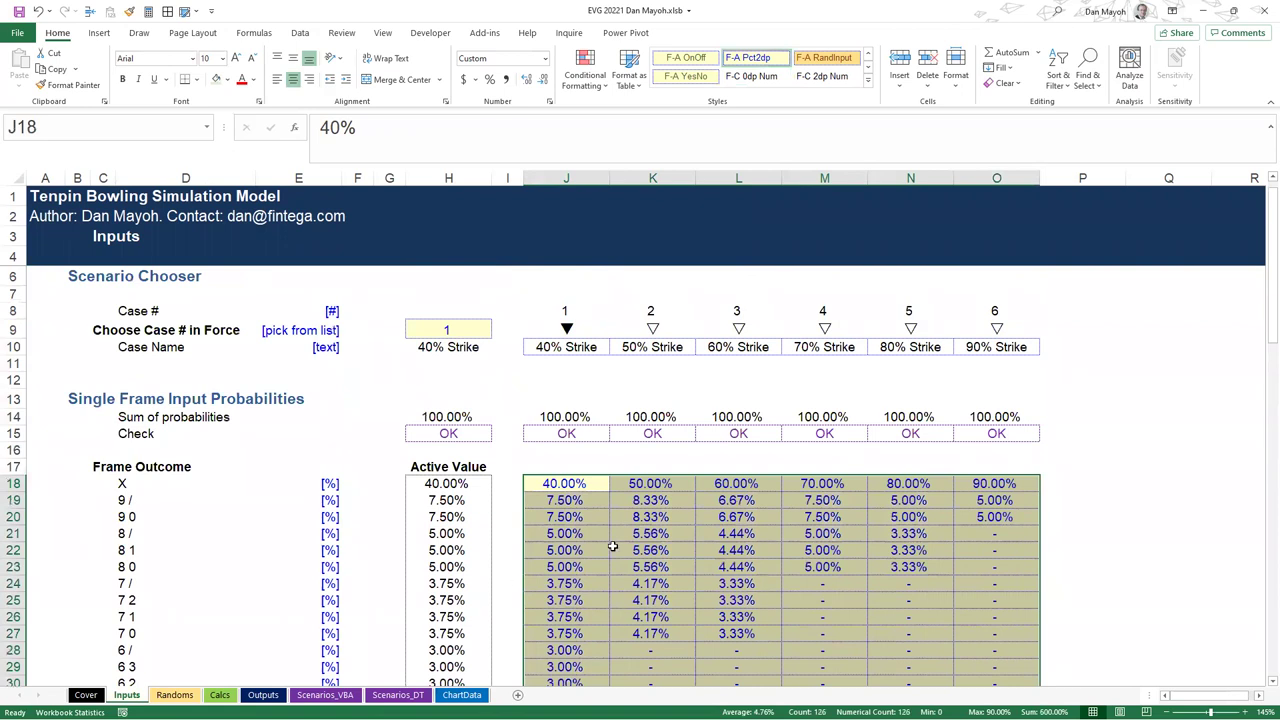
scroll(613, 546, "down", 1)
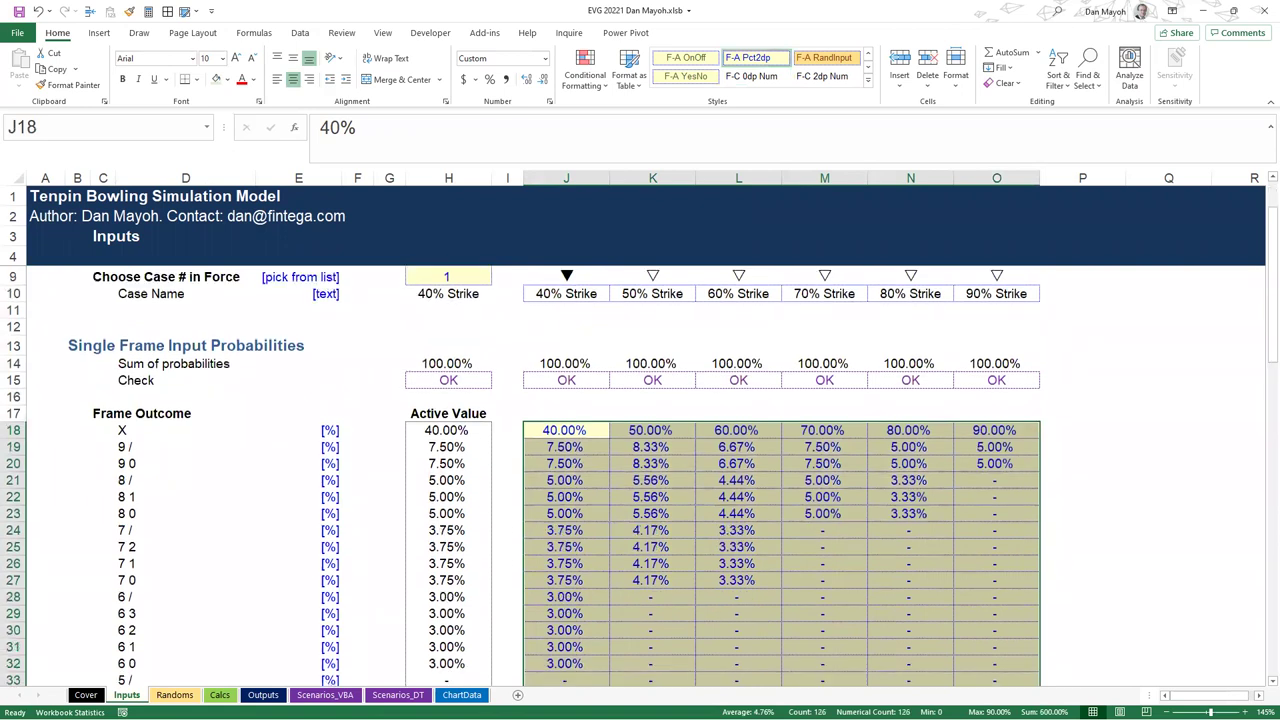
Look through the output metrics by scenario area on the Scenarios_VBA sheet, down into the score histogram rows
left_click(325, 695)
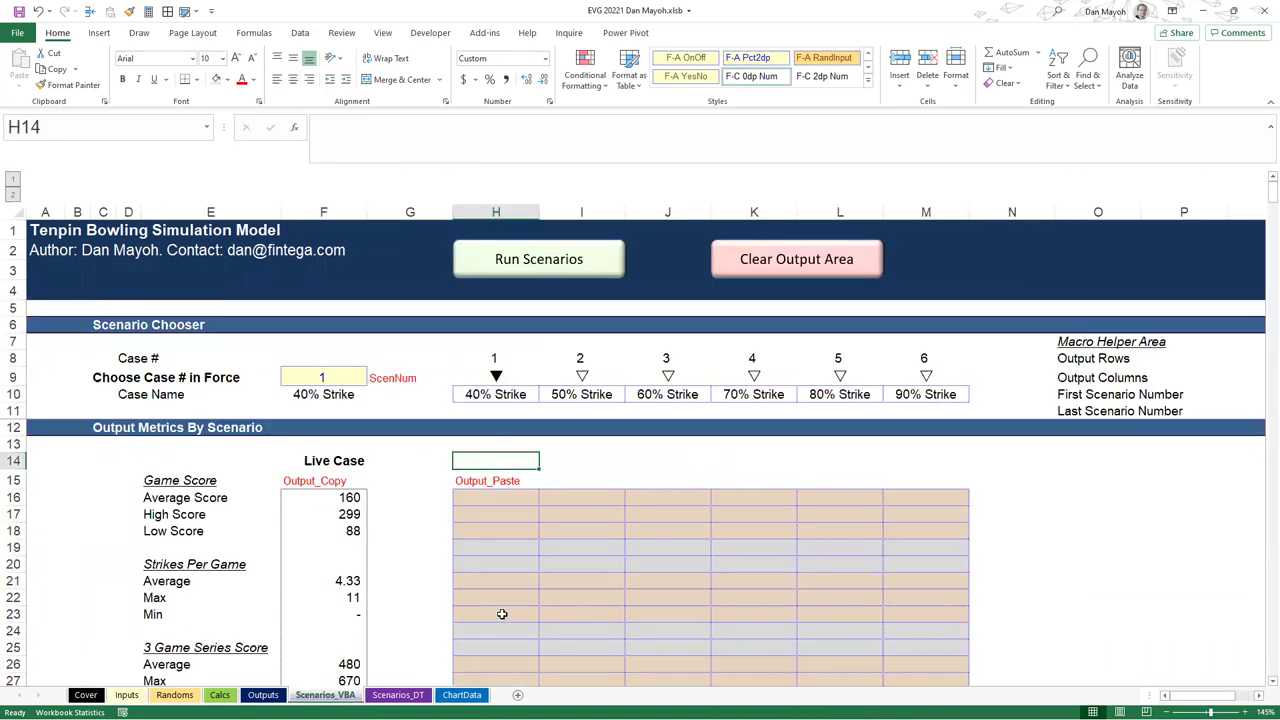
scroll(502, 614, "down", 3)
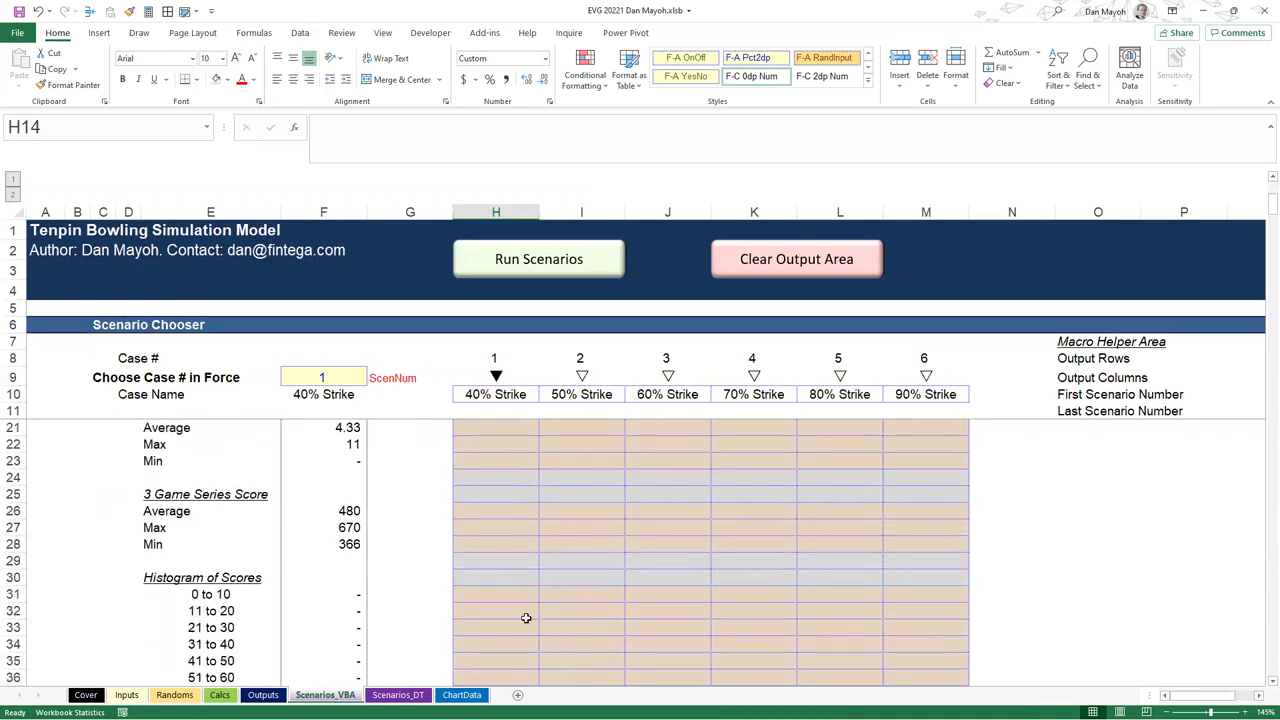
scroll(495, 558, "down", 4)
scroll(495, 554, "up", 7)
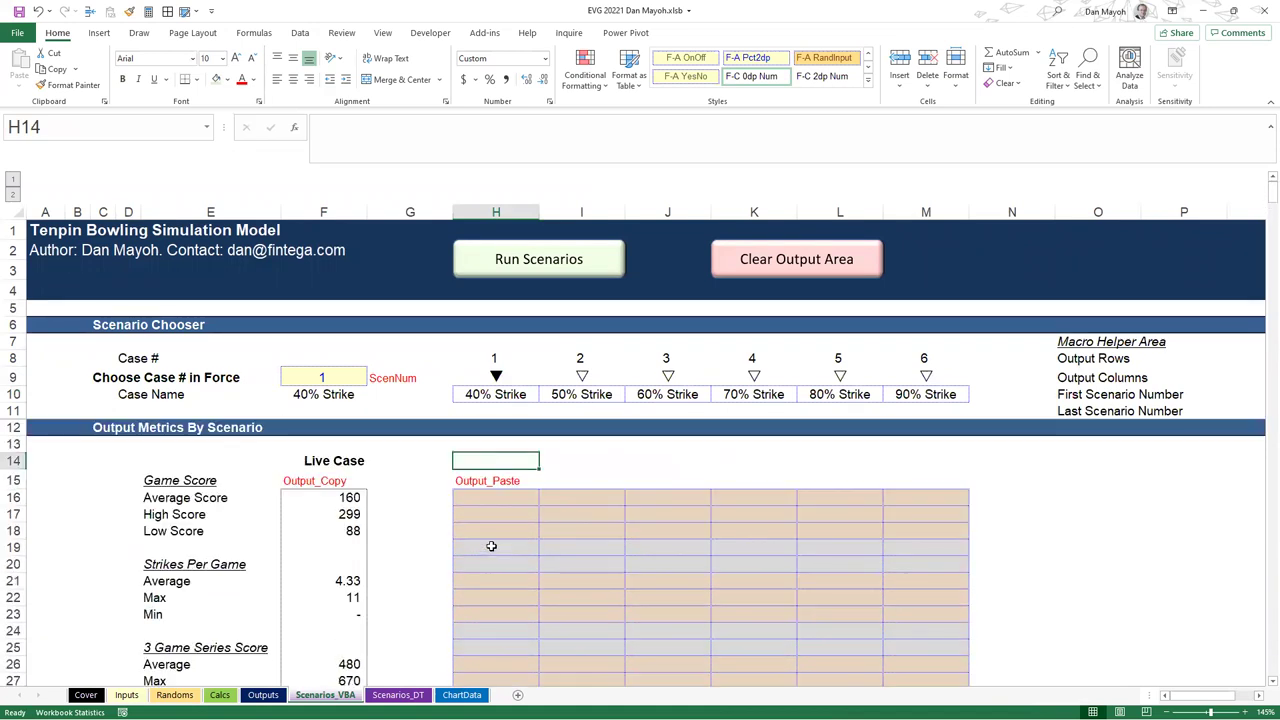
Check the case probabilities on Inputs and the random numbers on Randoms, then revisit the scenario output rows on Scenarios_VBA
left_click(126, 695)
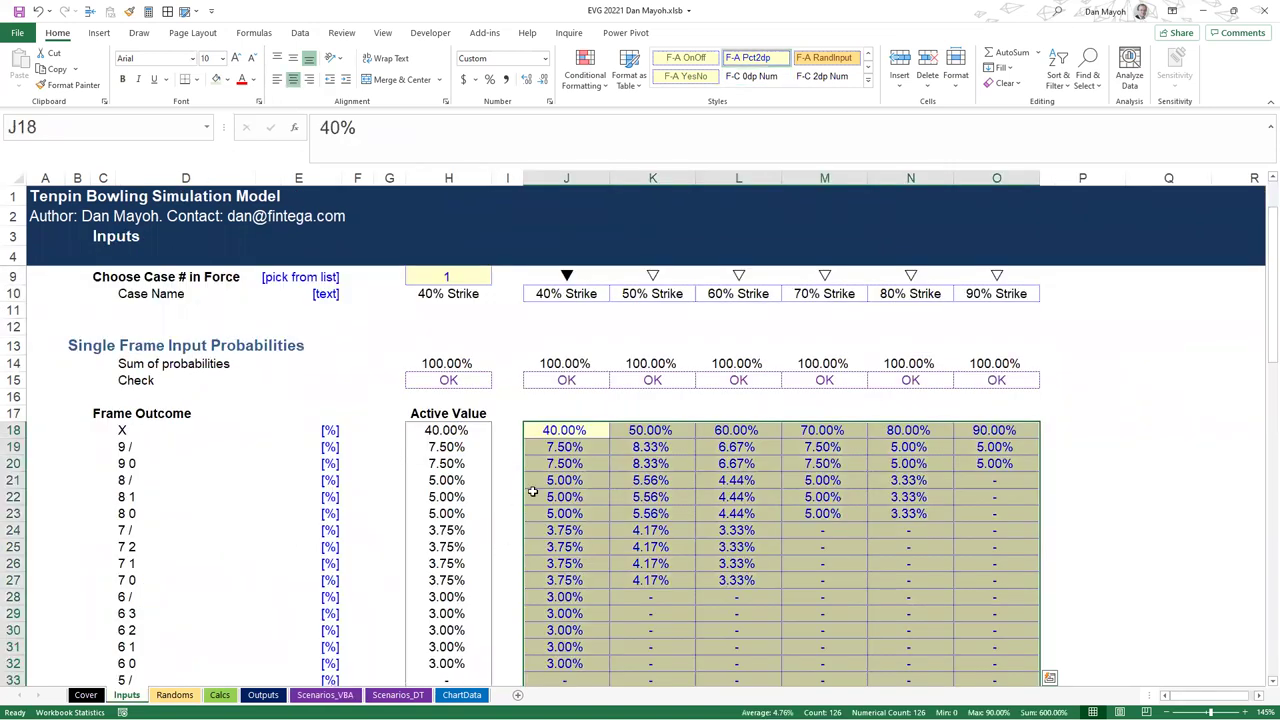
left_click_drag(566, 447, 738, 547)
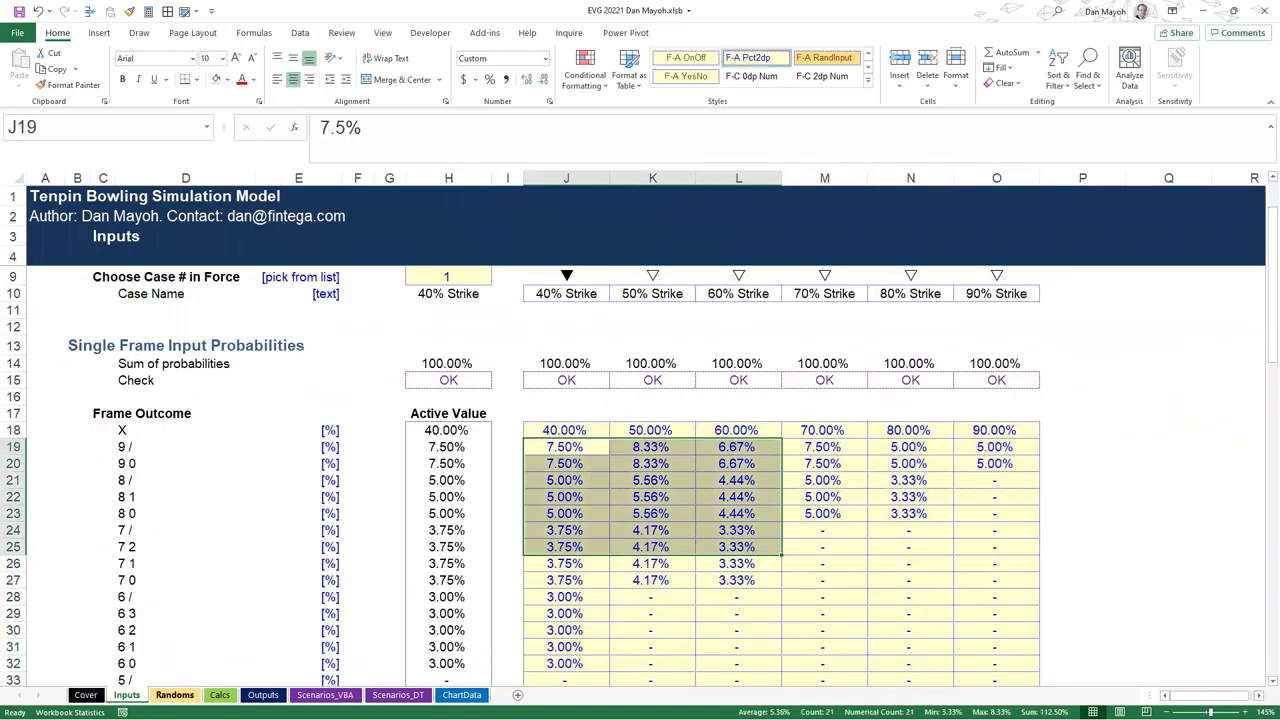
left_click(174, 695)
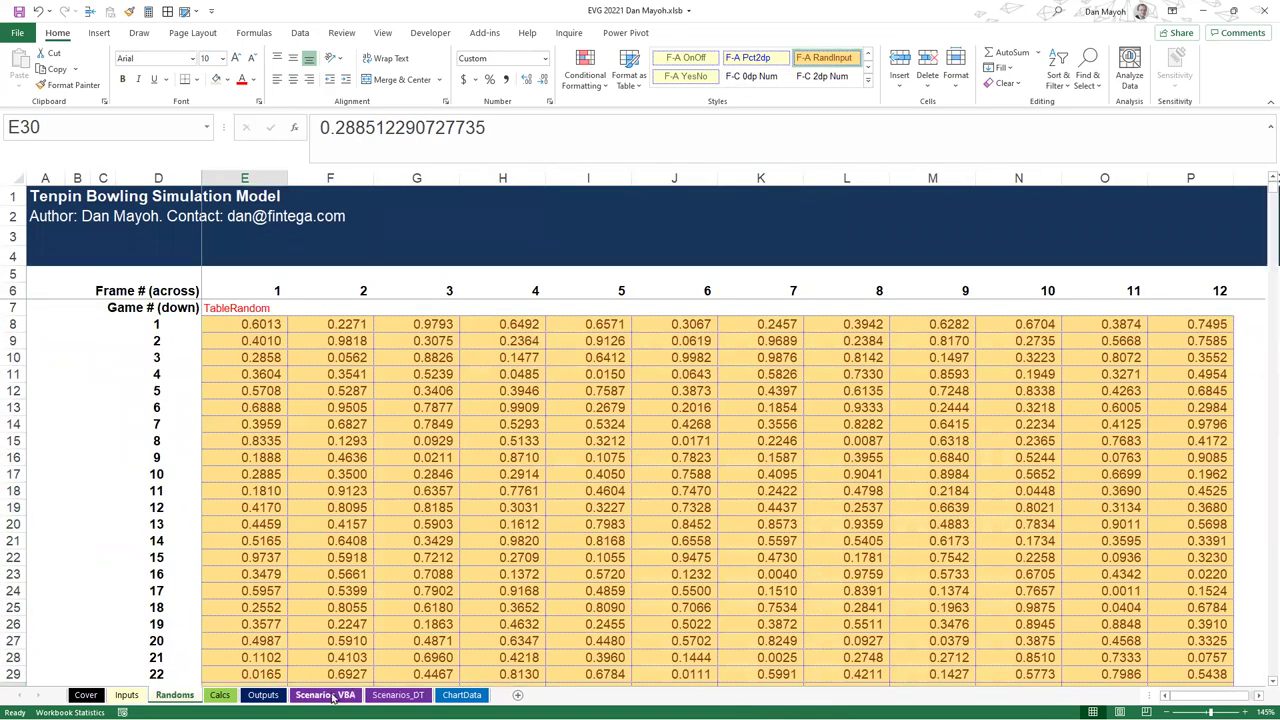
left_click(325, 695)
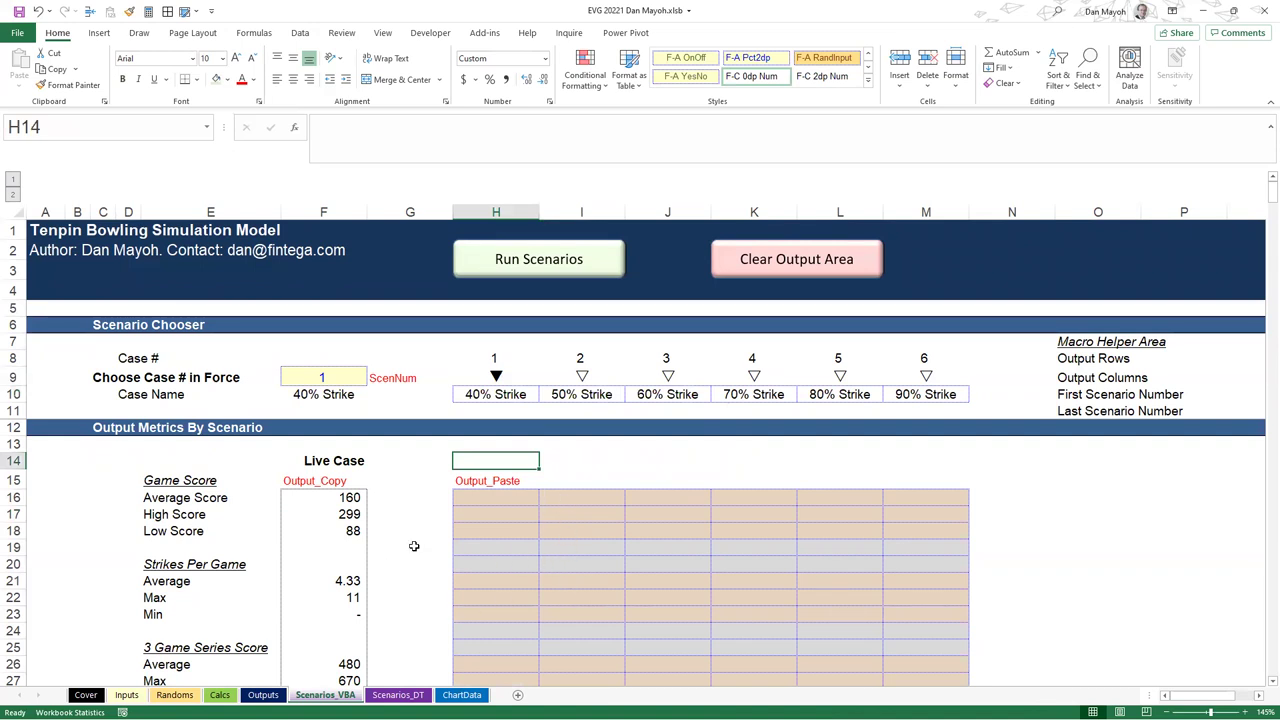
scroll(494, 530, "down", 10)
scroll(472, 593, "up", 10)
Link the case number in force in cell H9 of the Inputs sheet to the Scenarios_VBA selector with =ScenNum
left_click(126, 694)
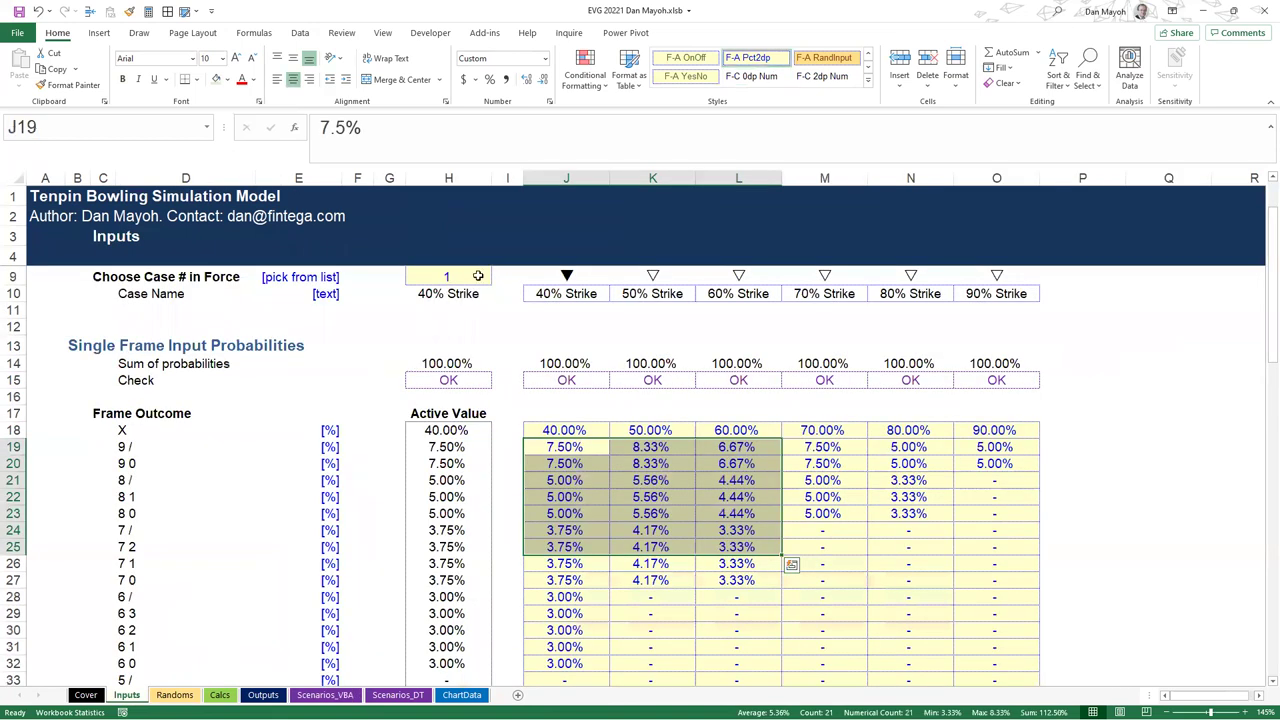
left_click(478, 276)
scroll(428, 378, "up", 2)
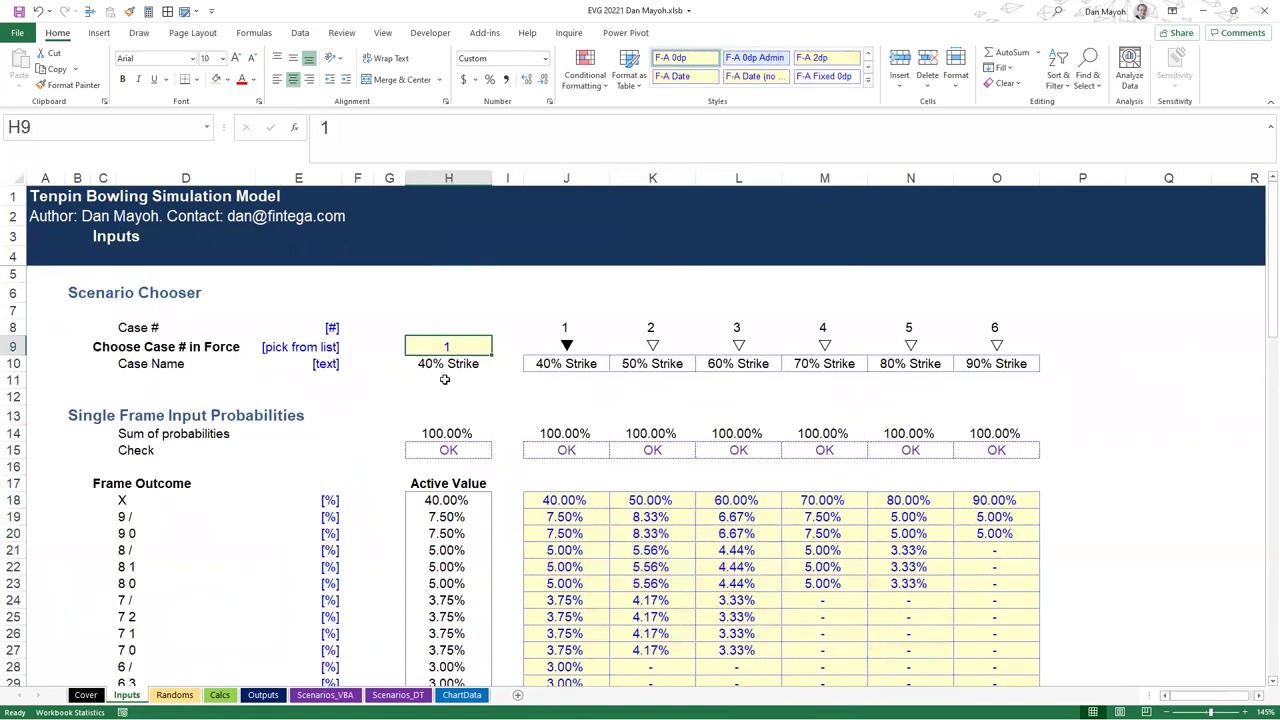
type("=")
left_click(325, 694)
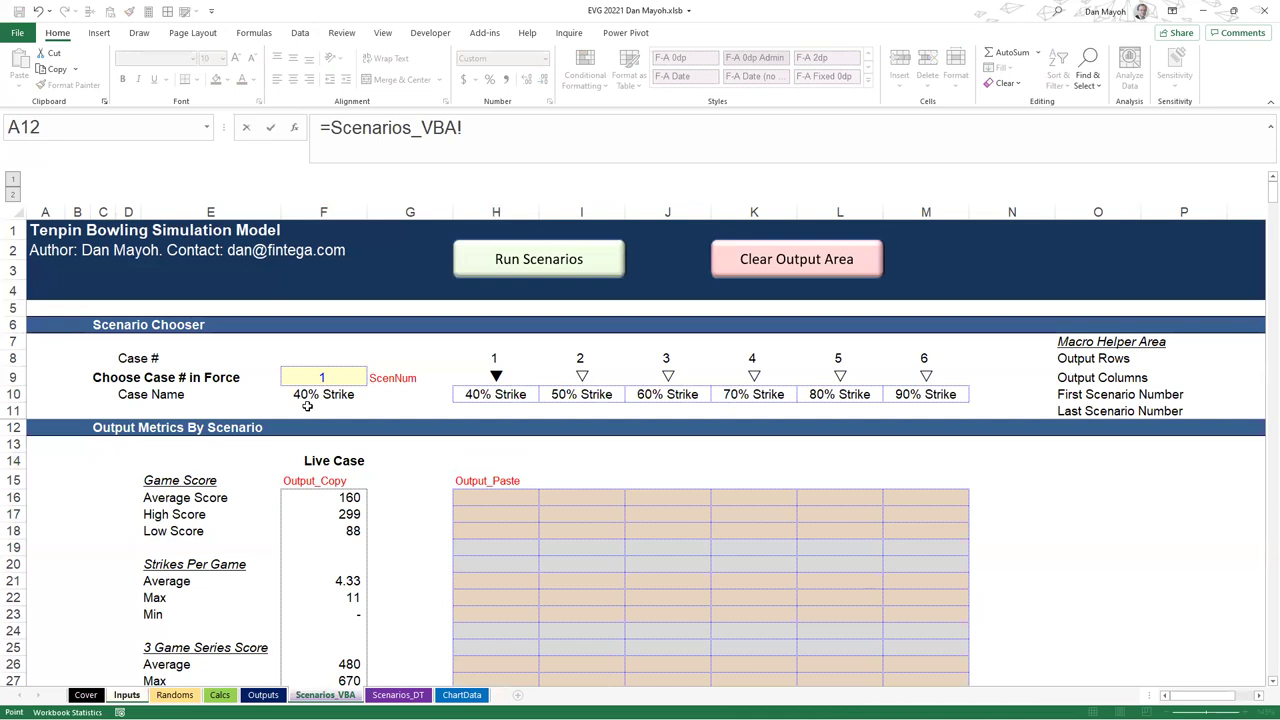
left_click(318, 374)
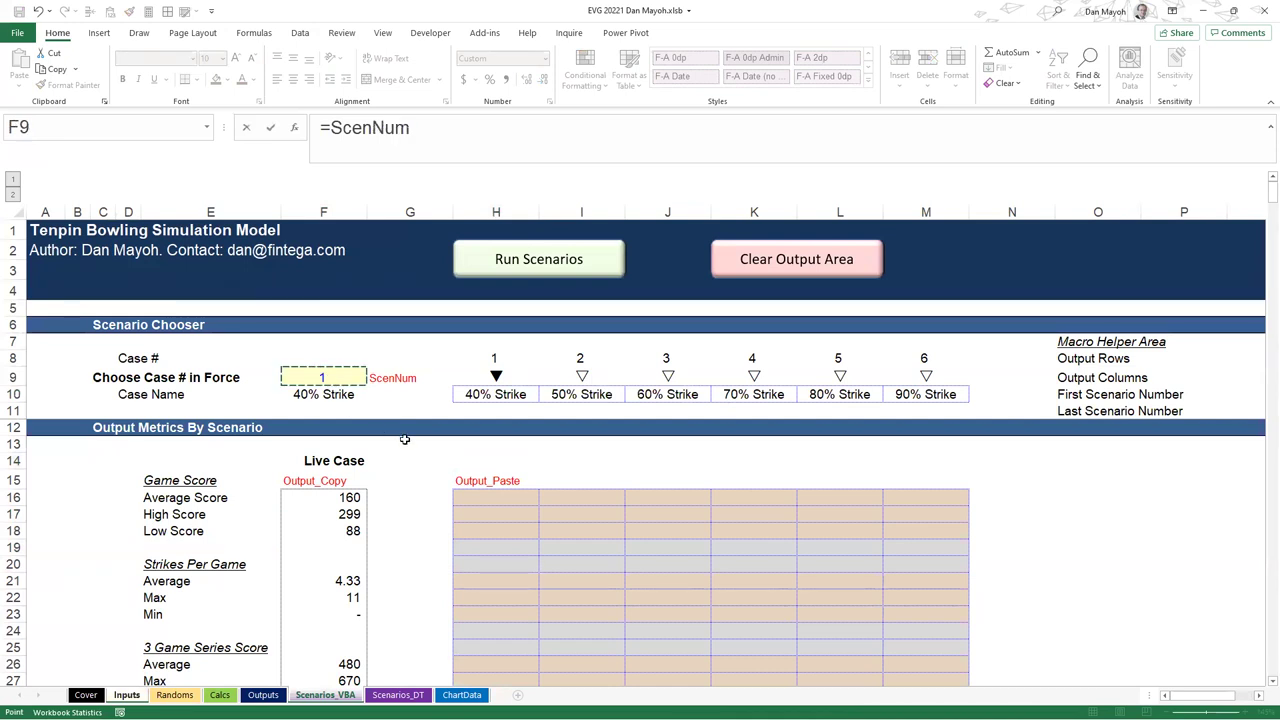
key("Return")
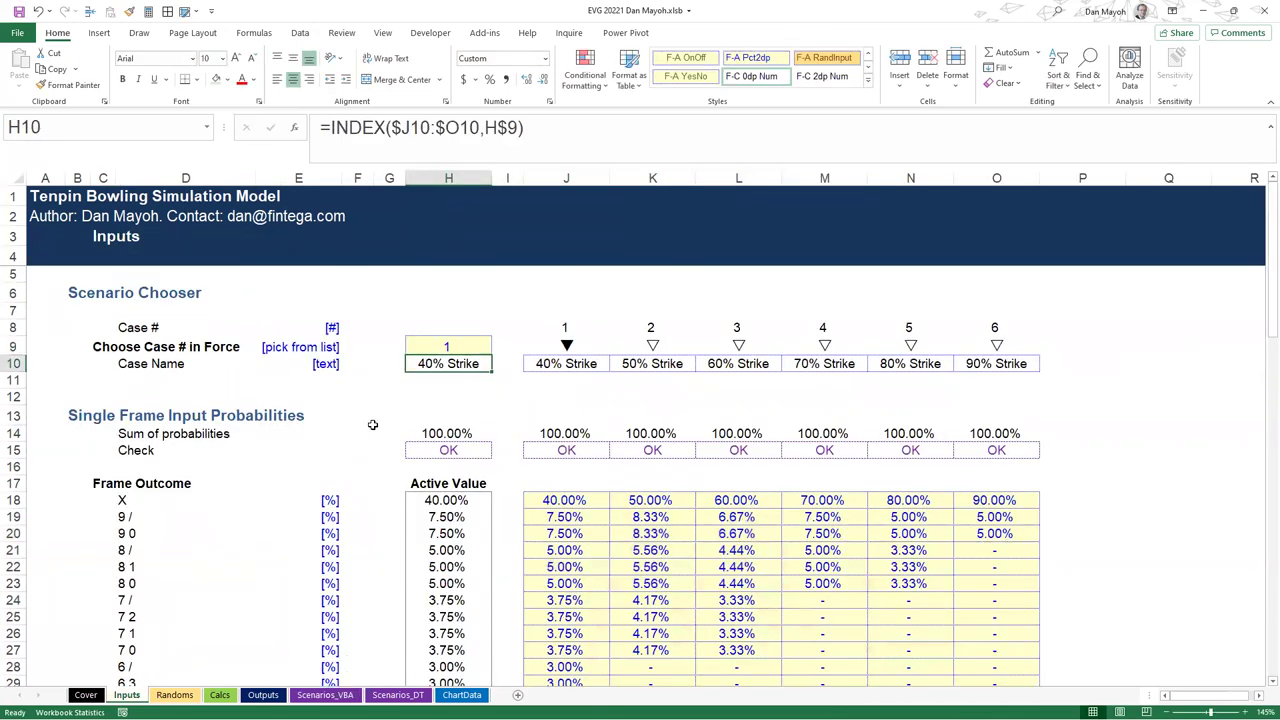
Fill the linked case number cell H9 on the Inputs sheet with the standard orange colour
left_click(418, 348)
left_click(227, 80)
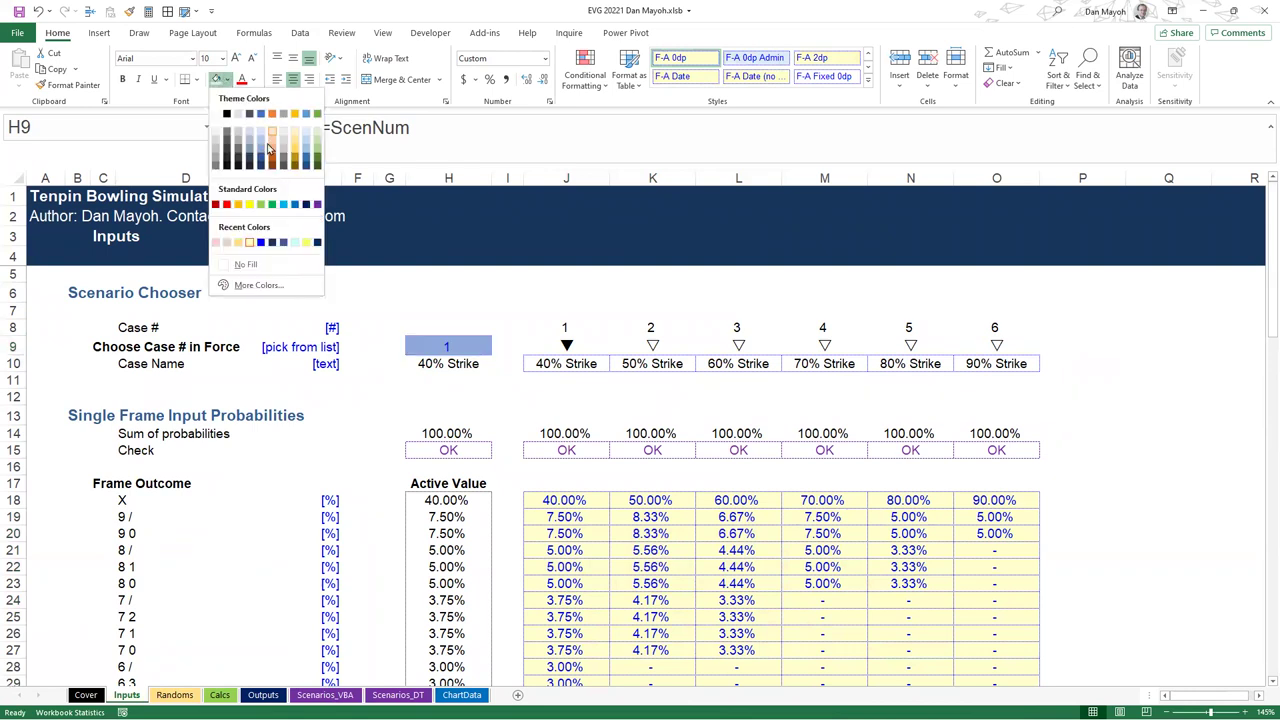
left_click(237, 204)
left_click(448, 396)
left_click(448, 346)
Check the case options on Scenarios_VBA, then examine the active values and case probabilities on the Inputs sheet
left_click(325, 695)
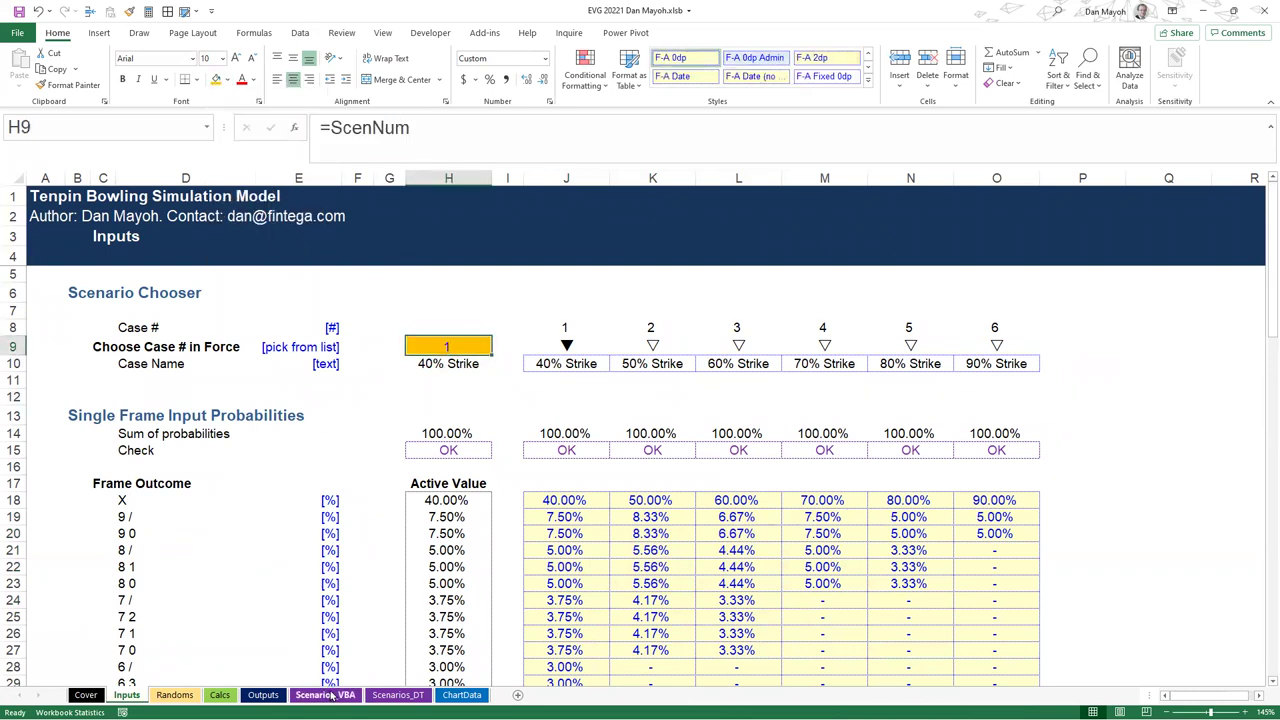
left_click(352, 375)
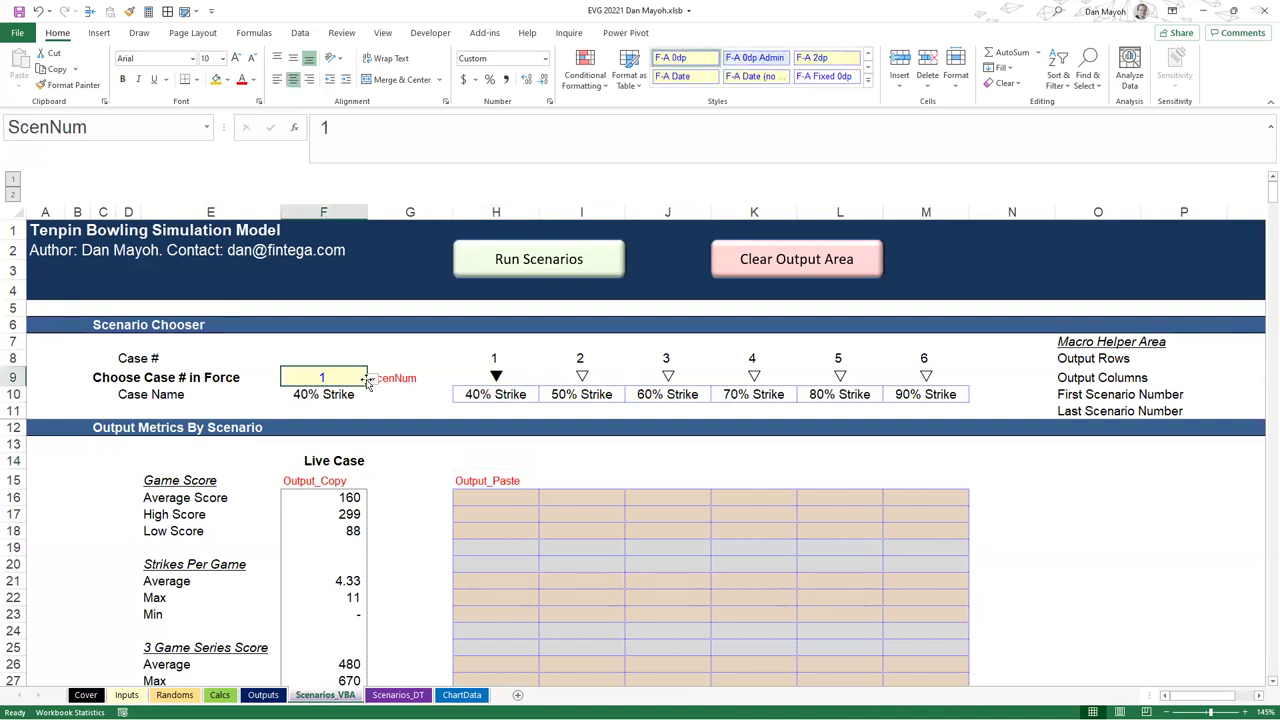
left_click(372, 379)
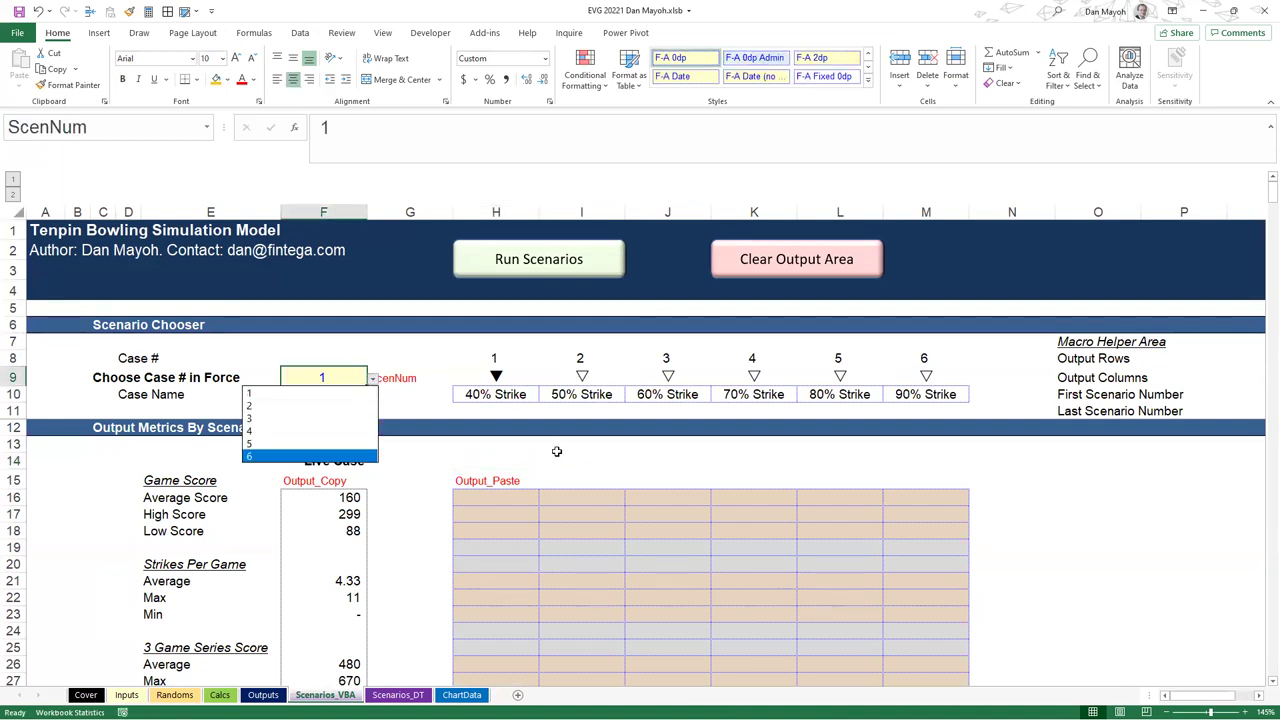
key("Escape")
left_click_drag(490, 356, 926, 377)
left_click(655, 517)
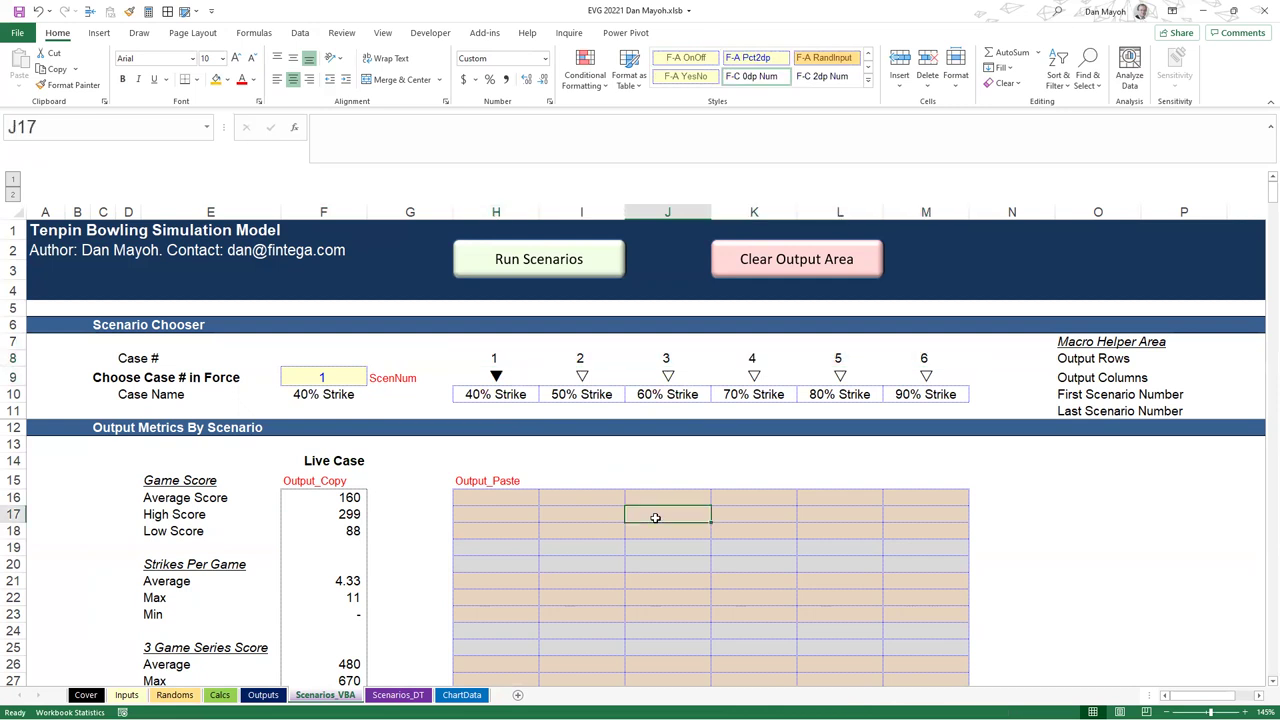
left_click(126, 695)
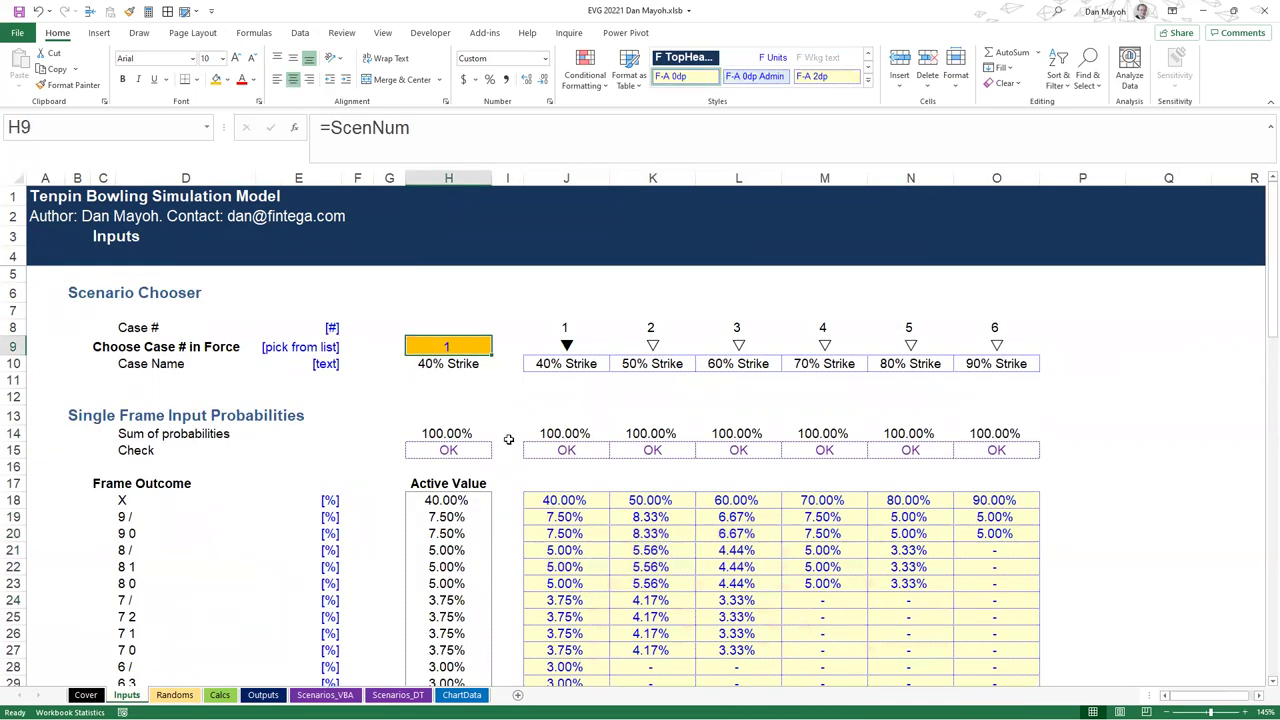
left_click(450, 535)
left_click_drag(687, 505, 657, 605)
left_click(822, 550)
left_click_drag(447, 553, 448, 586)
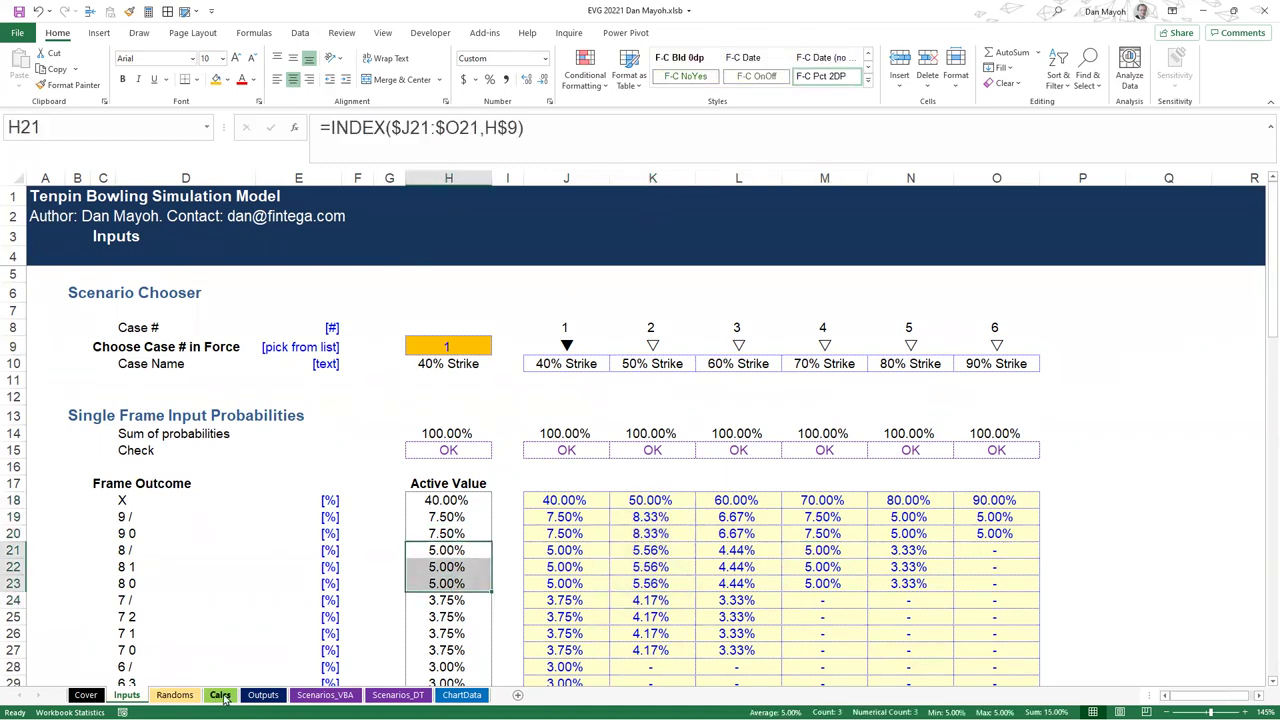
left_click(262, 684)
Set the case in force to 2 on Scenarios_VBA and compare the 40% and 50% Strike probabilities on Inputs
left_click(324, 695)
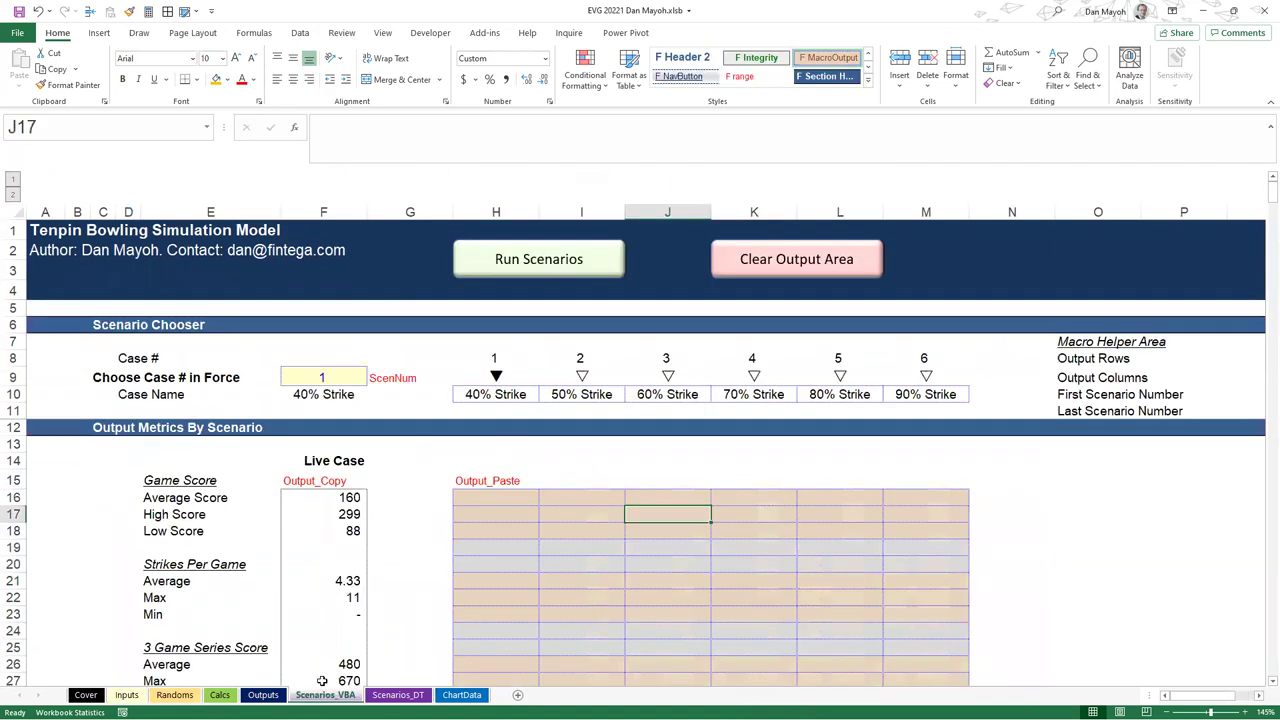
left_click(330, 375)
left_click(336, 504)
left_click(330, 377)
type("2")
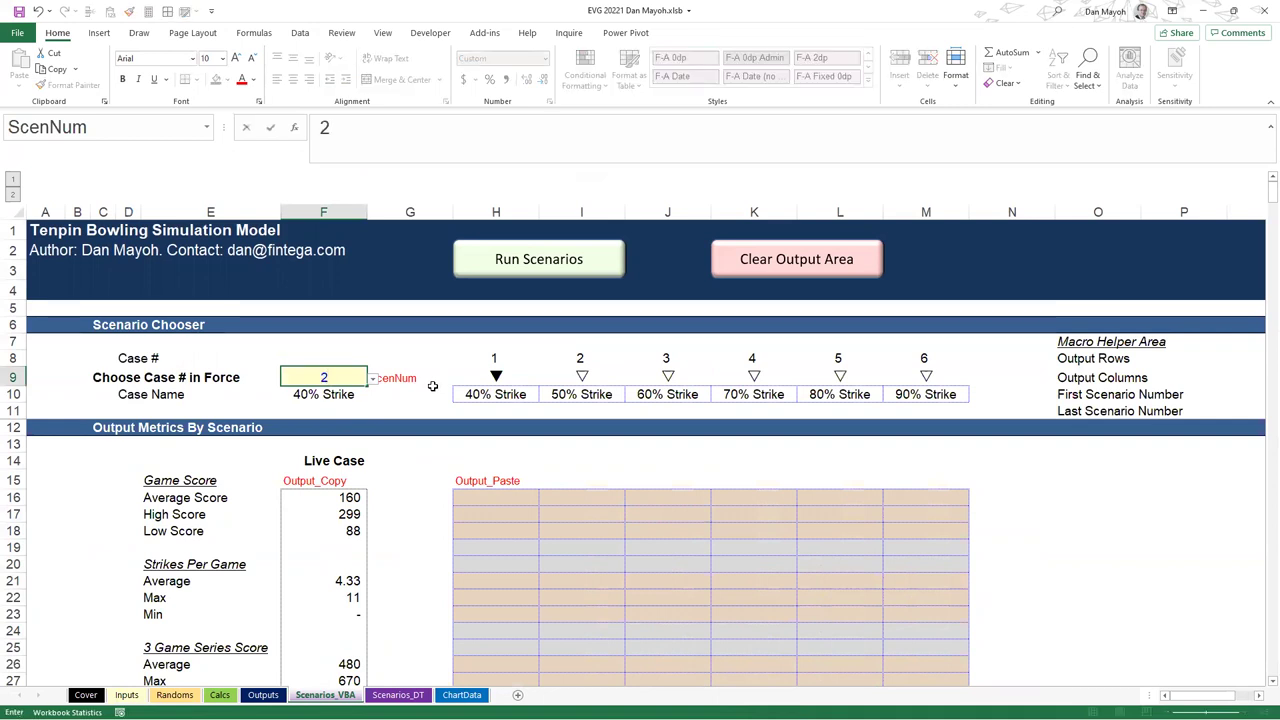
key("Return")
left_click(328, 496)
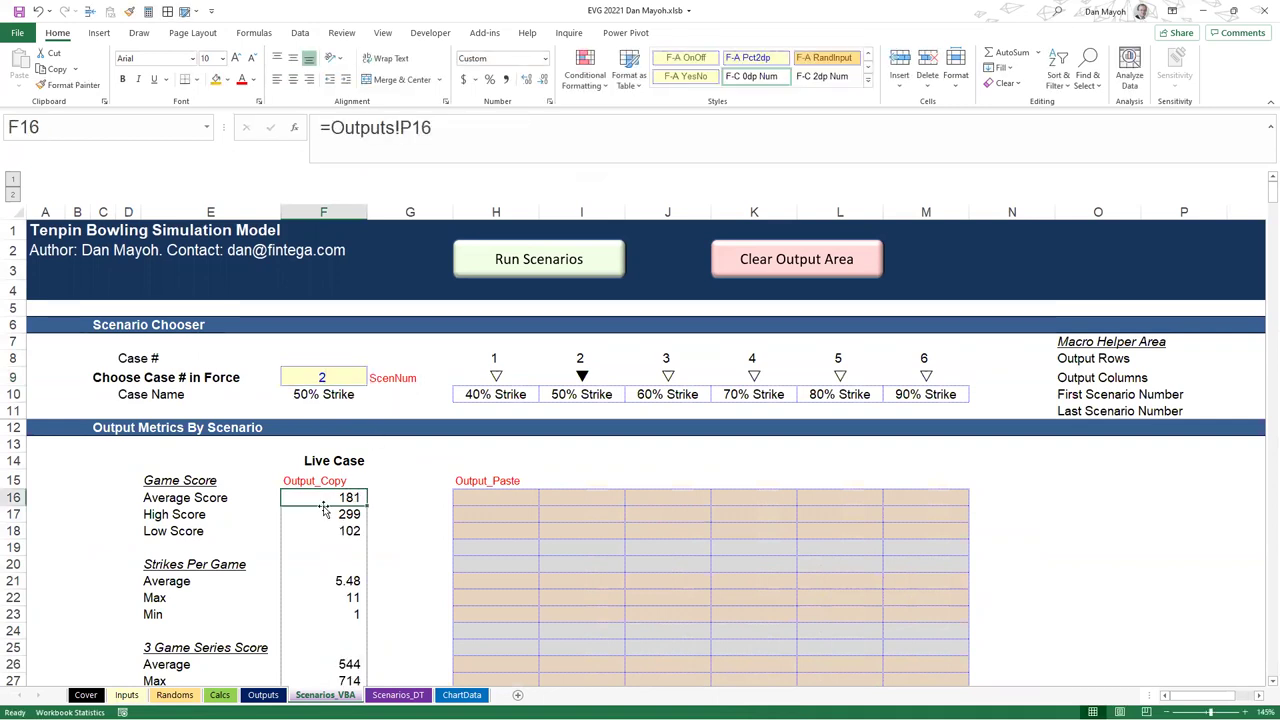
left_click(126, 694)
left_click_drag(650, 500, 650, 632)
left_click_drag(547, 516, 565, 648)
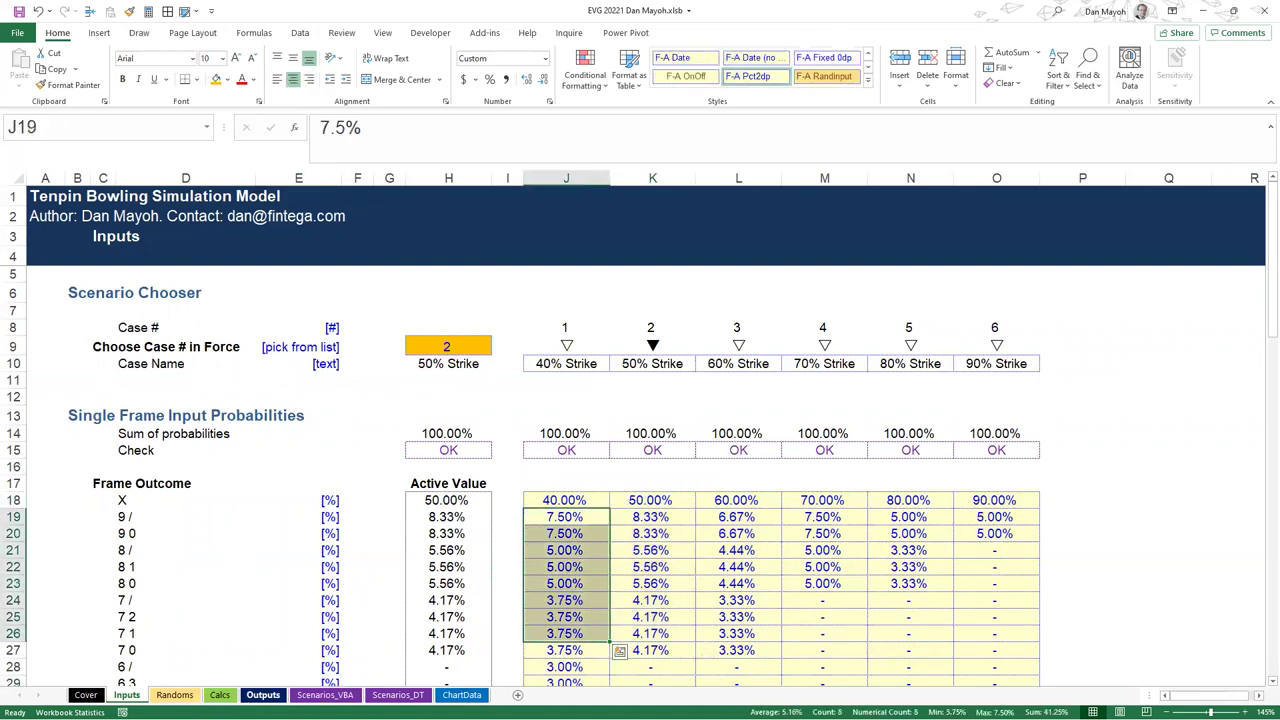
Set the case in force to 5 on Scenarios_VBA and look through the live case output metrics
left_click(325, 694)
left_click(339, 373)
type("5")
key("Return")
left_click(340, 497)
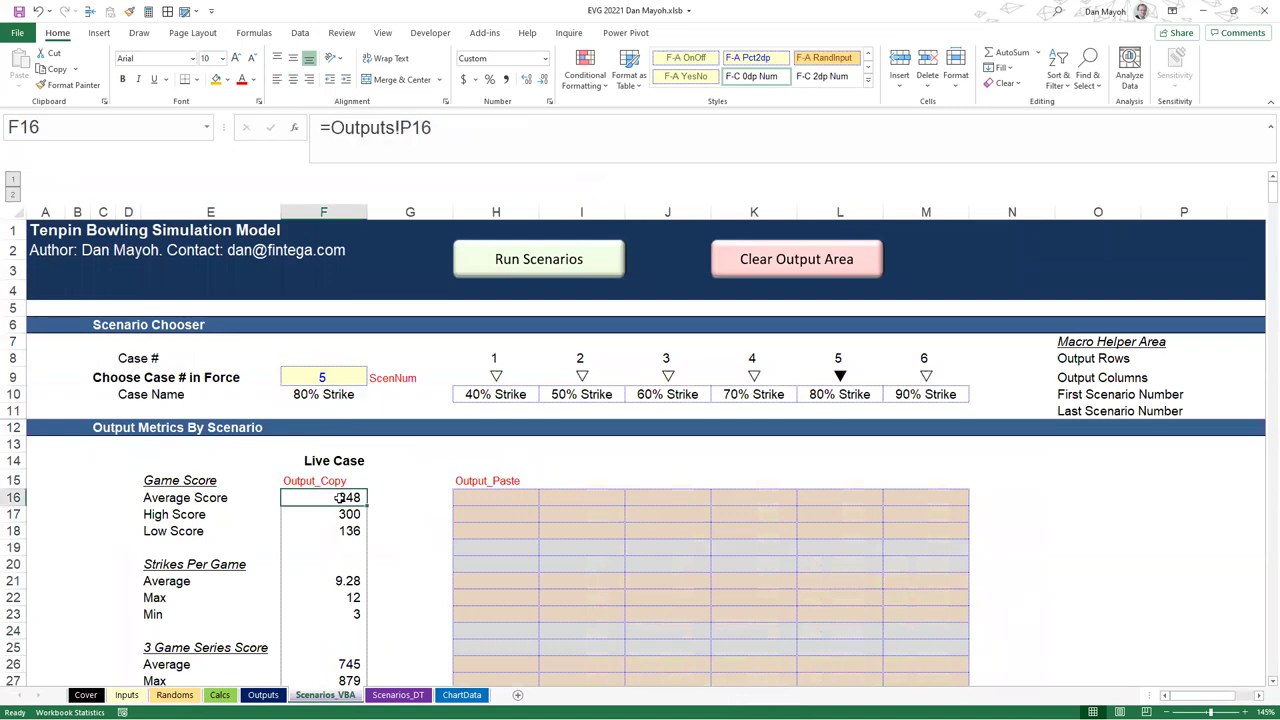
left_click(321, 514)
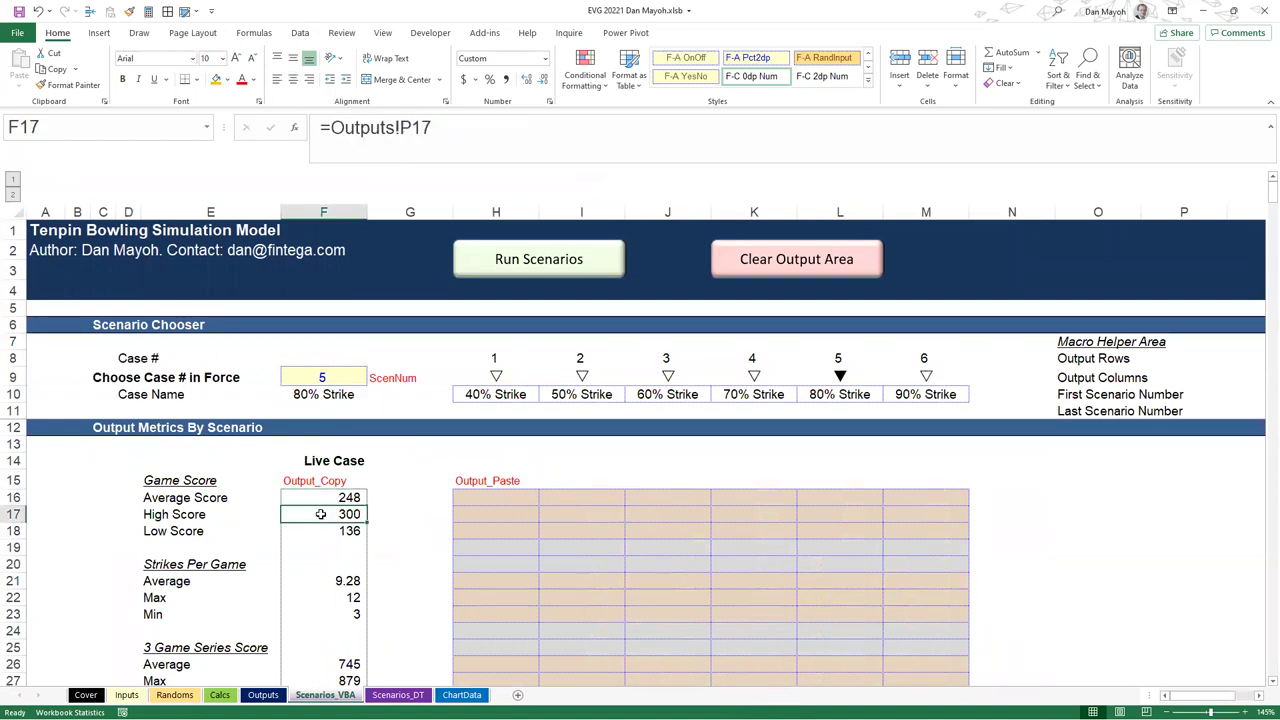
scroll(434, 519, "down", 3)
scroll(434, 519, "up", 3)
Set the case in force back to 1 in the ScenNum cell on Scenarios_VBA
left_click(321, 376)
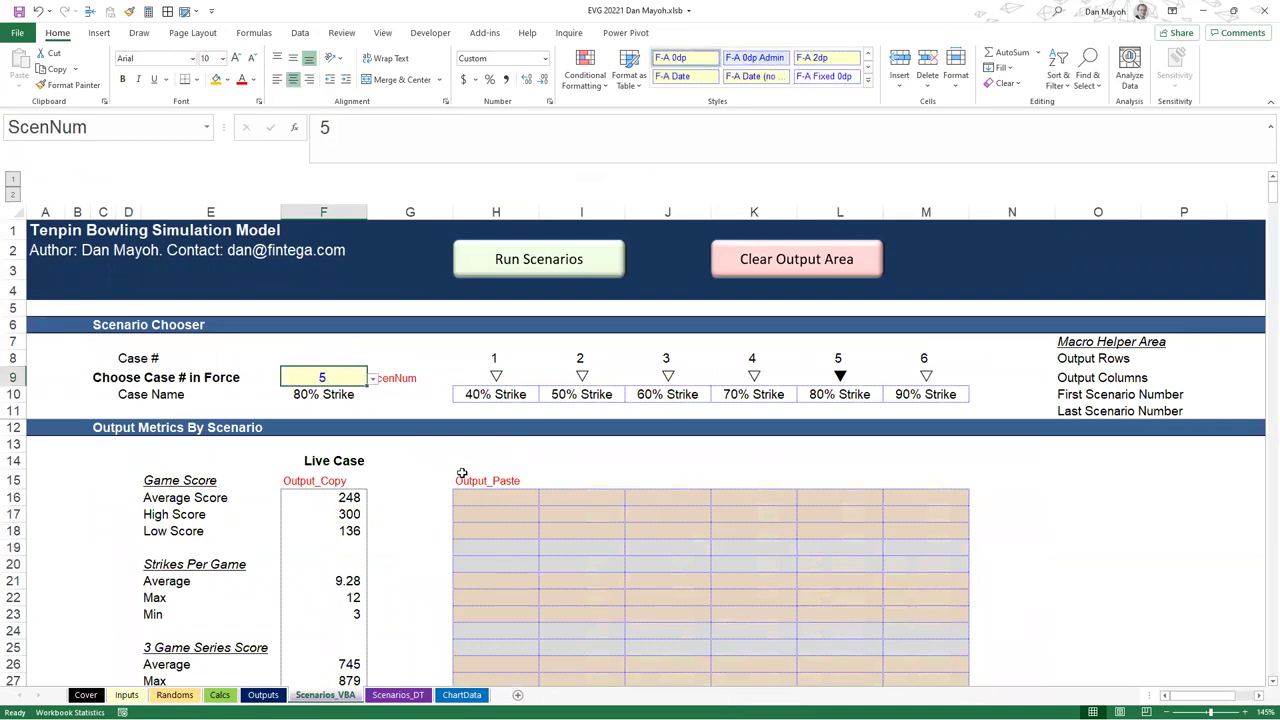
type("1")
key("Return")
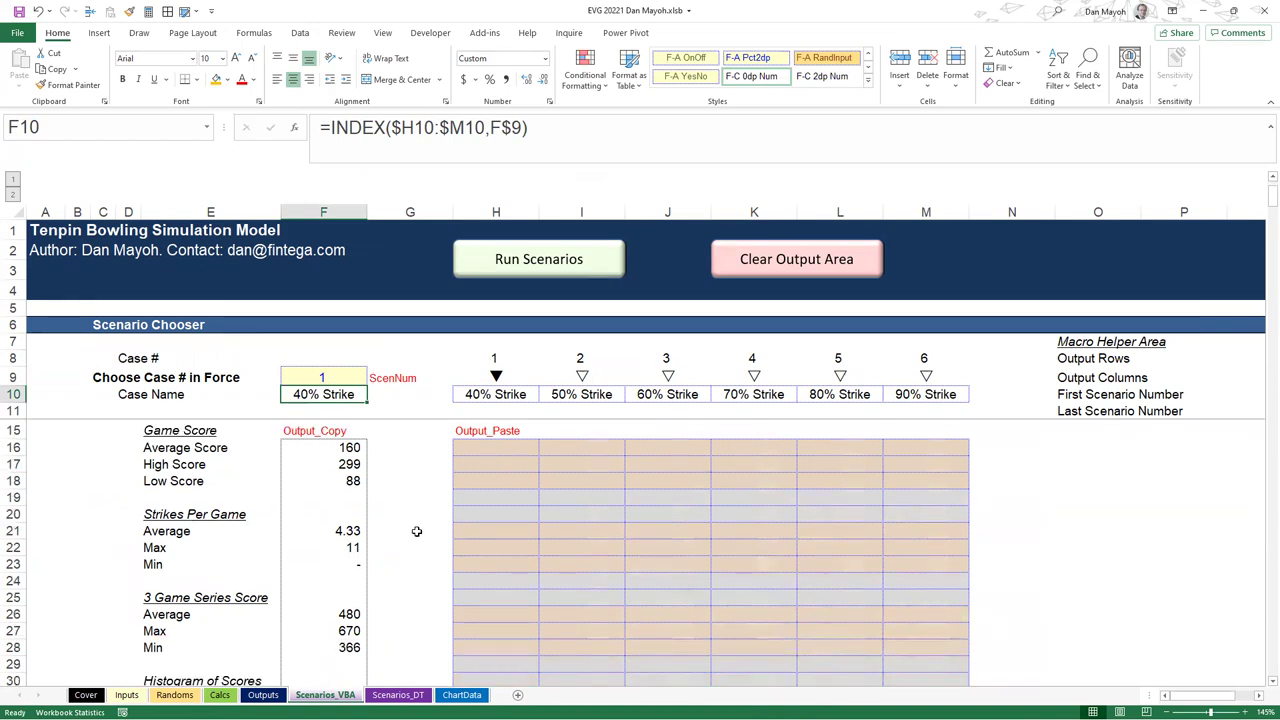
left_click(334, 377)
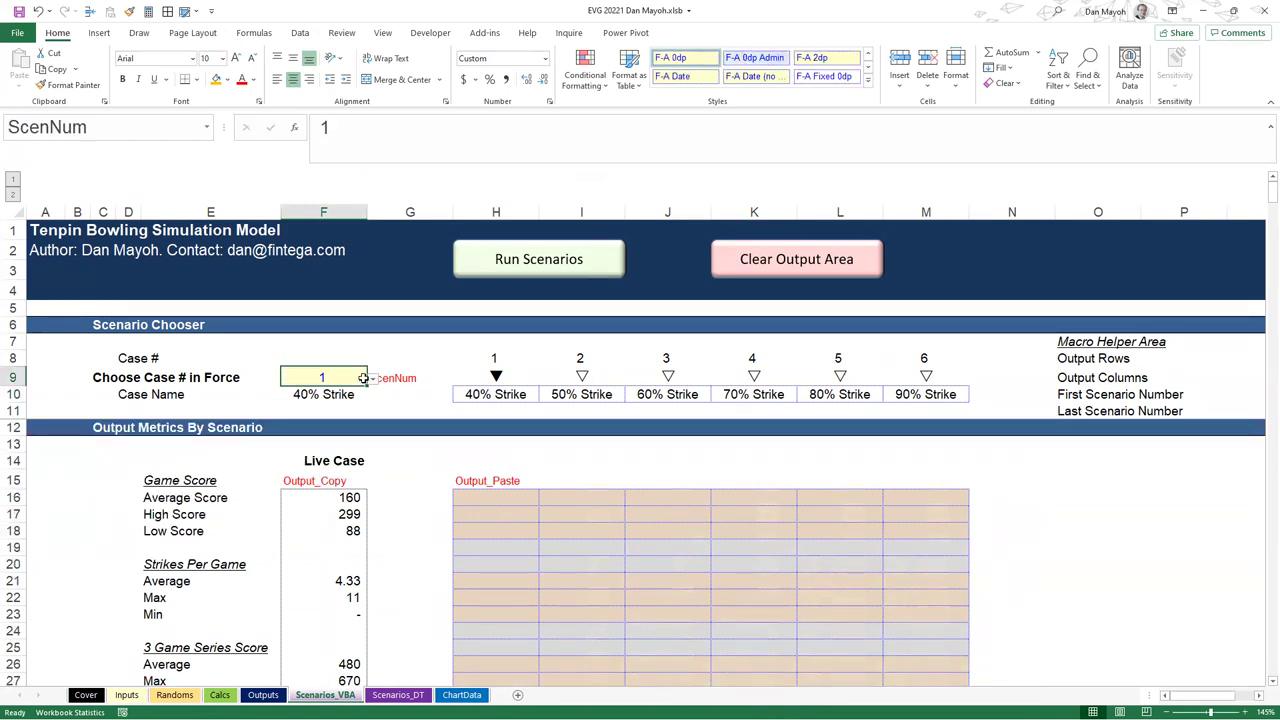
Review the frame outcome probabilities of the strike cases on the Inputs sheet
left_click(126, 694)
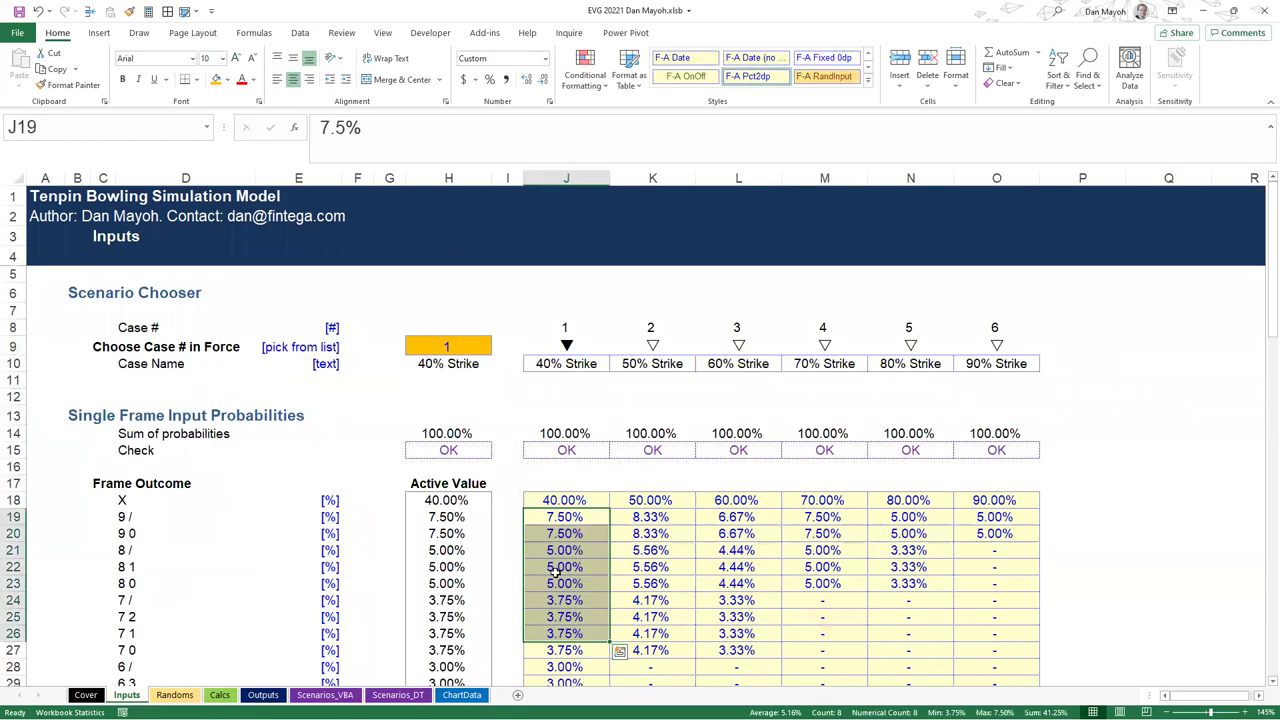
left_click(571, 495)
left_click(766, 555)
scroll(700, 600, "down", 2)
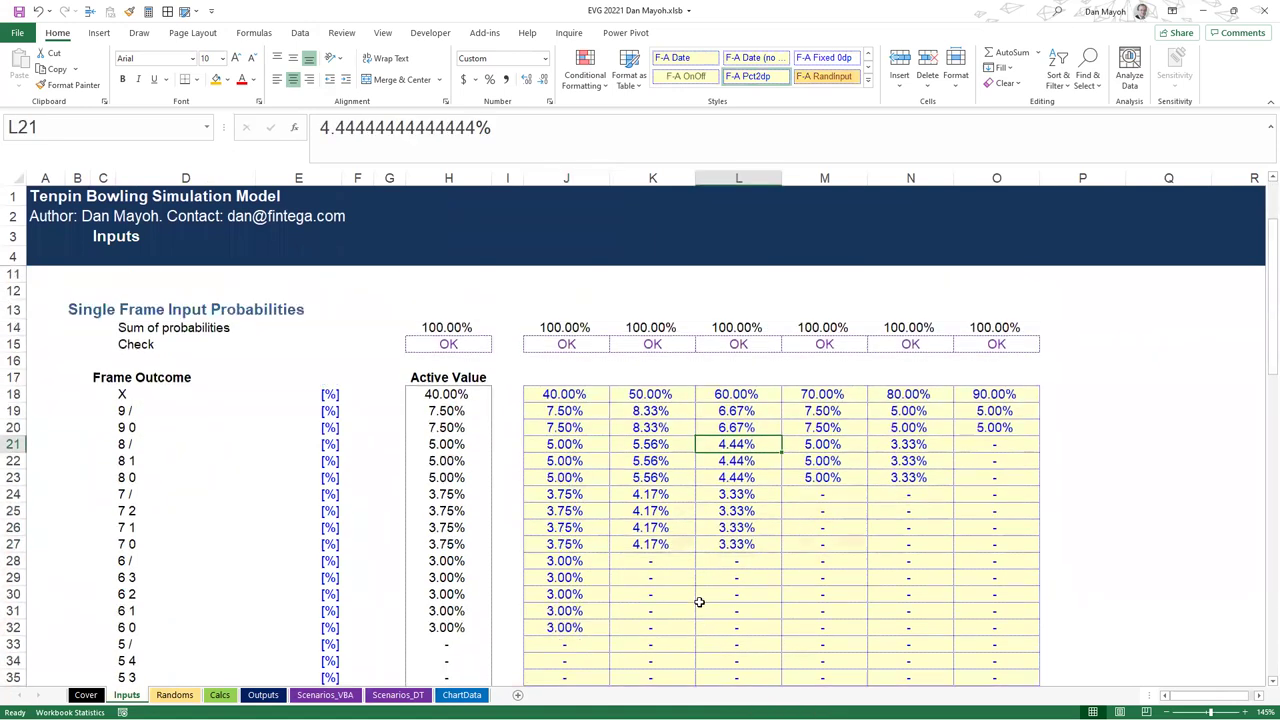
scroll(566, 491, "up", 1)
scroll(587, 530, "down", 1)
scroll(522, 469, "up", 2)
Inspect the INDEX formulas in the Active Value column against the probability table for the six cases on Inputs
left_click(441, 502)
scroll(582, 512, "down", 2)
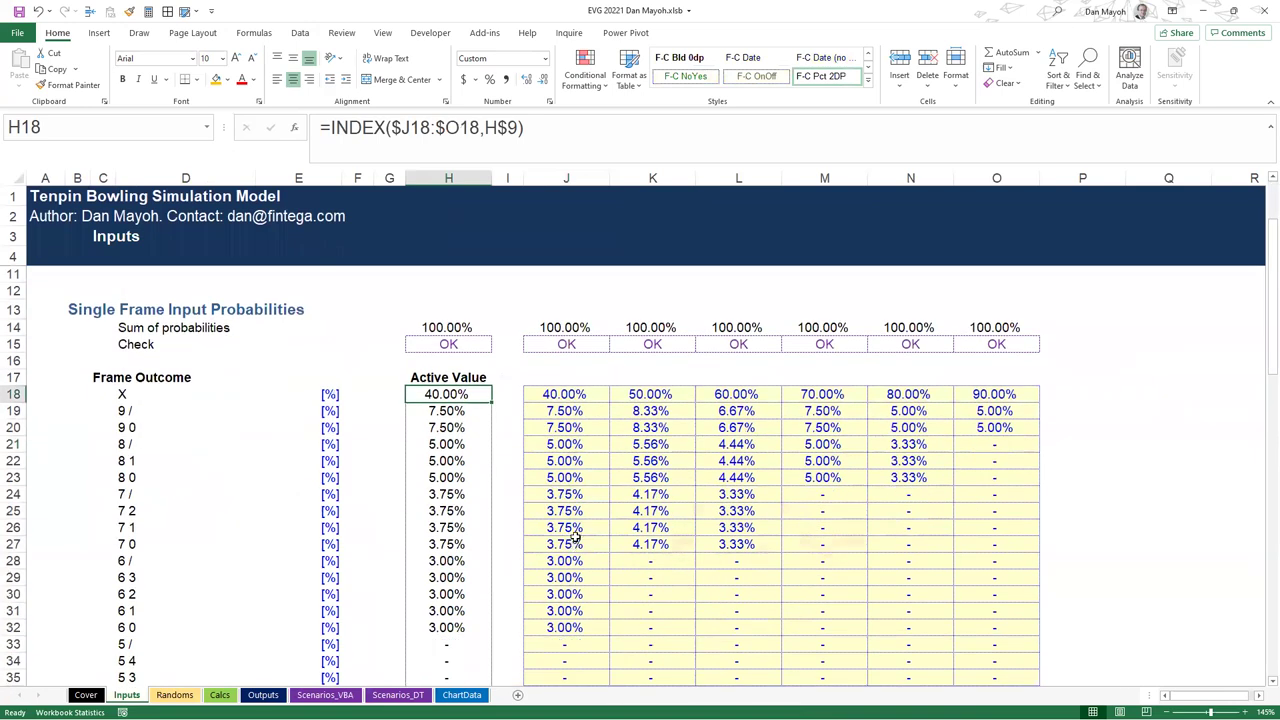
scroll(588, 366, "up", 2)
scroll(550, 518, "down", 1)
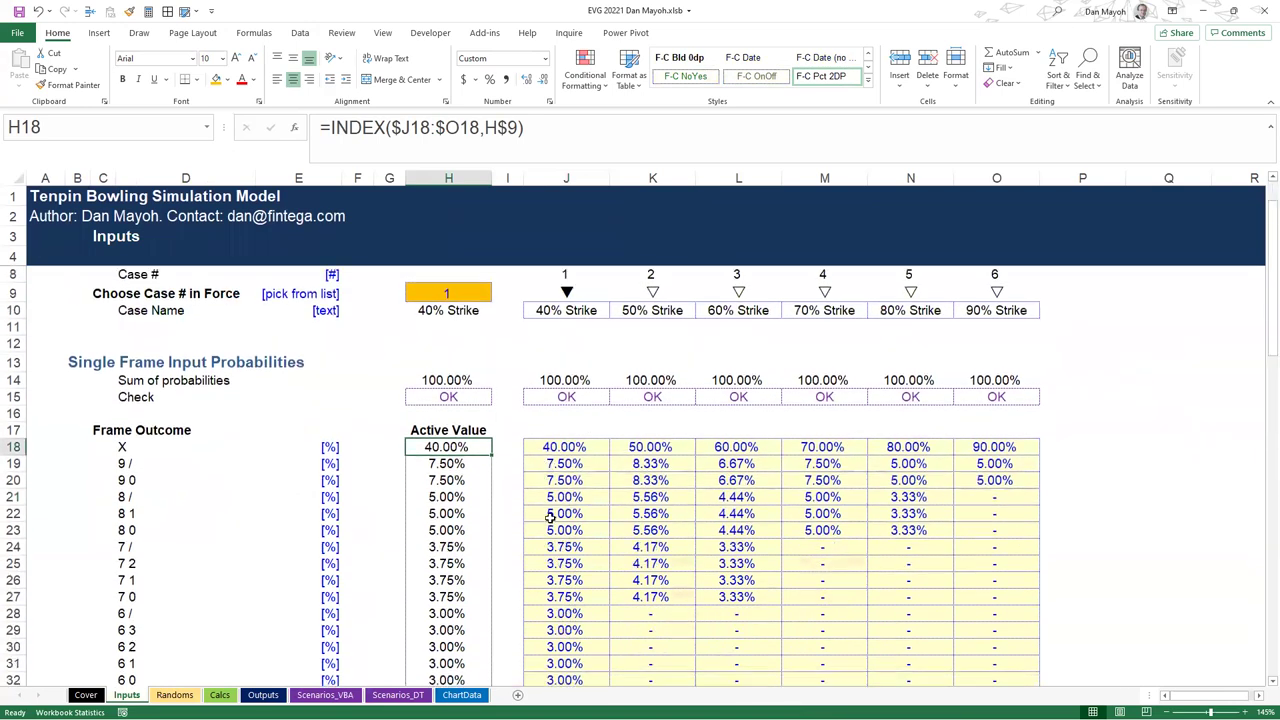
left_click_drag(451, 505, 449, 683)
scroll(506, 537, "up", 2)
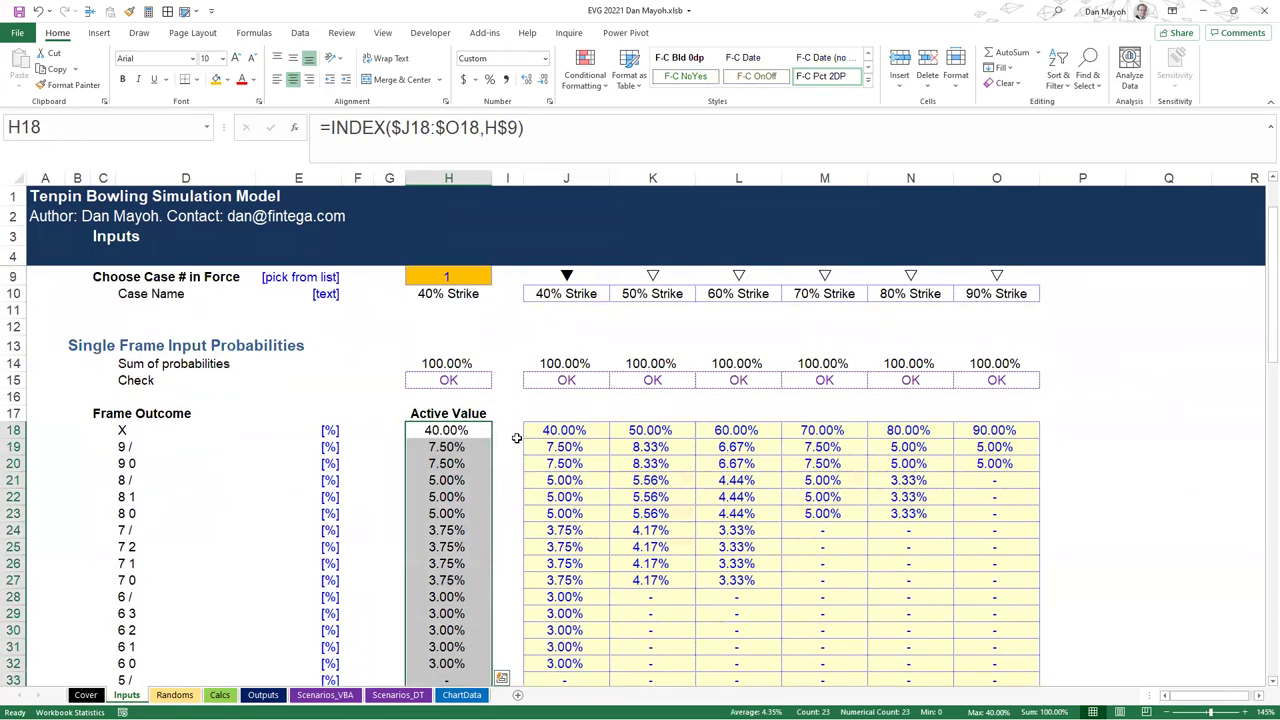
left_click_drag(550, 438, 1011, 613)
left_click(553, 459)
left_click(969, 476)
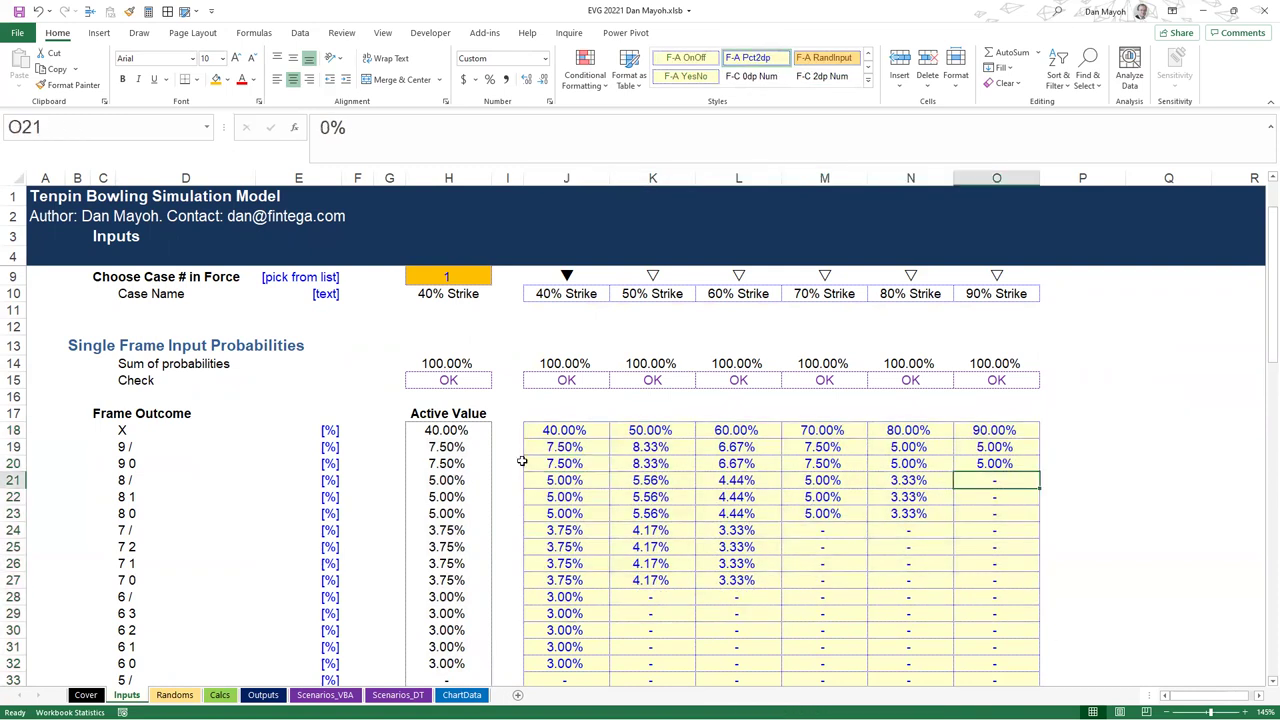
left_click(457, 449)
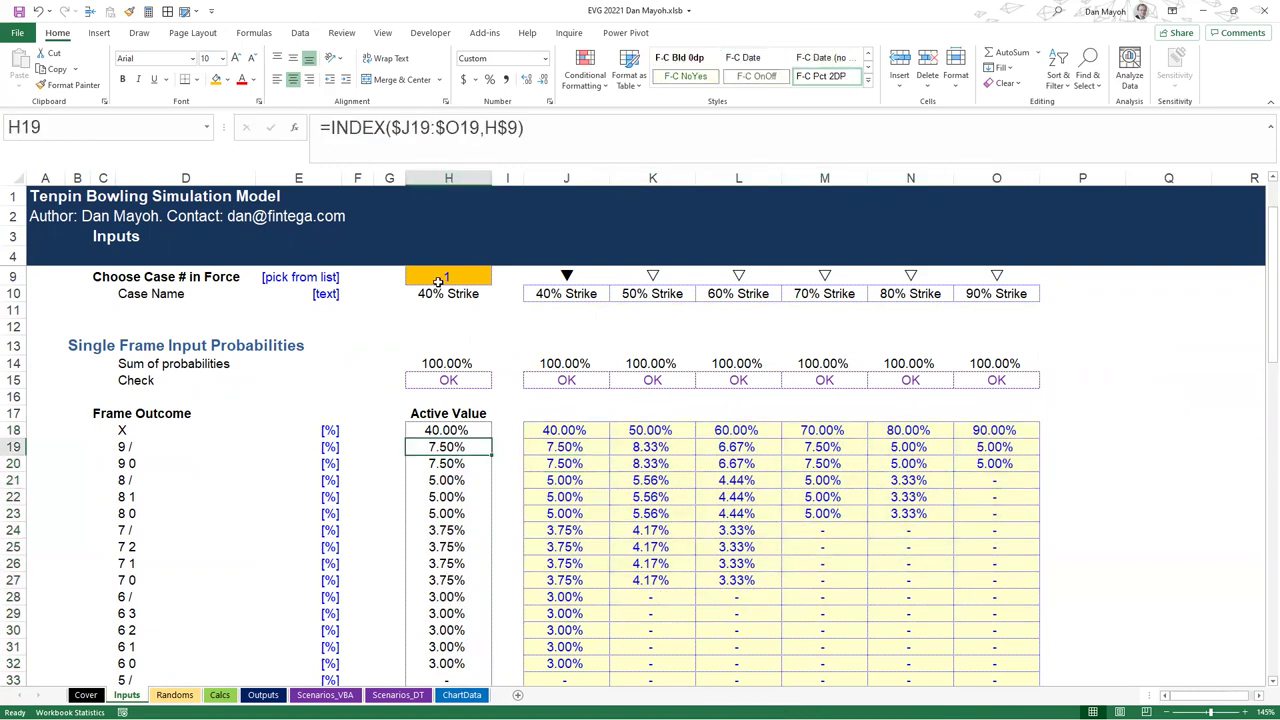
Examine the live case metrics on Scenarios_VBA and trace them to the source metrics on the Outputs sheet
left_click(330, 695)
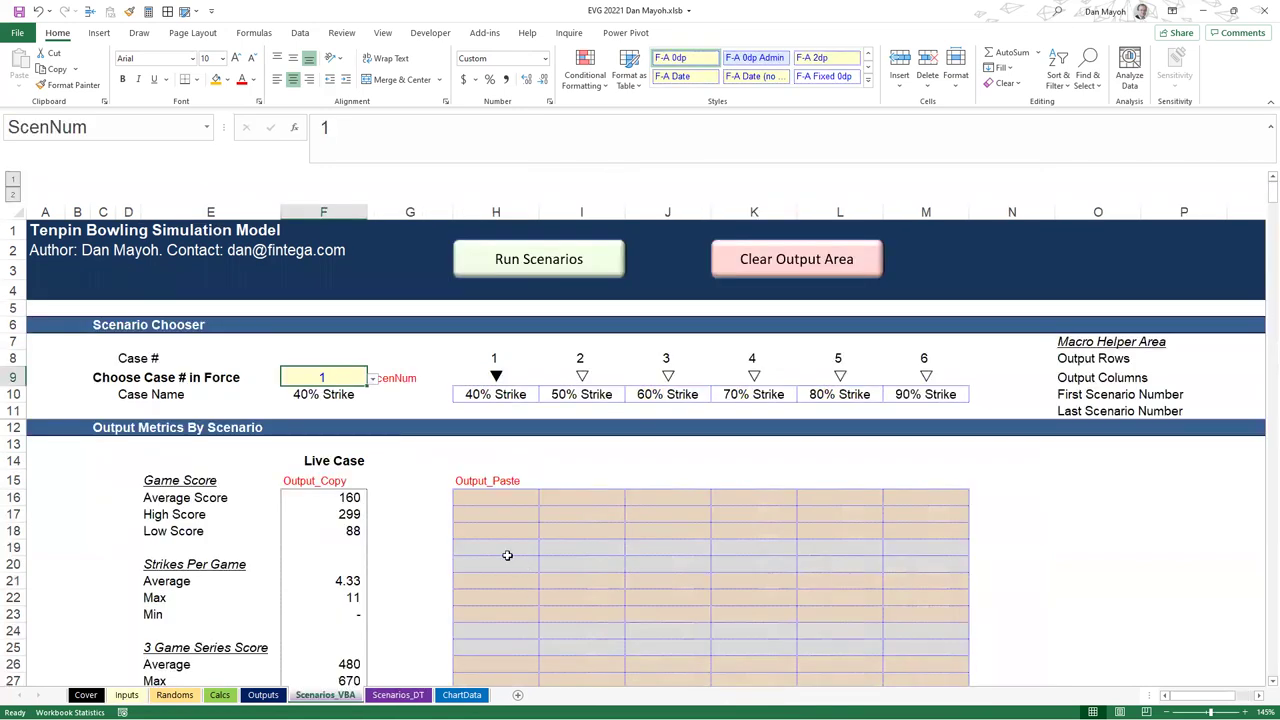
left_click(330, 500)
scroll(360, 530, "down", 3)
scroll(353, 537, "up", 3)
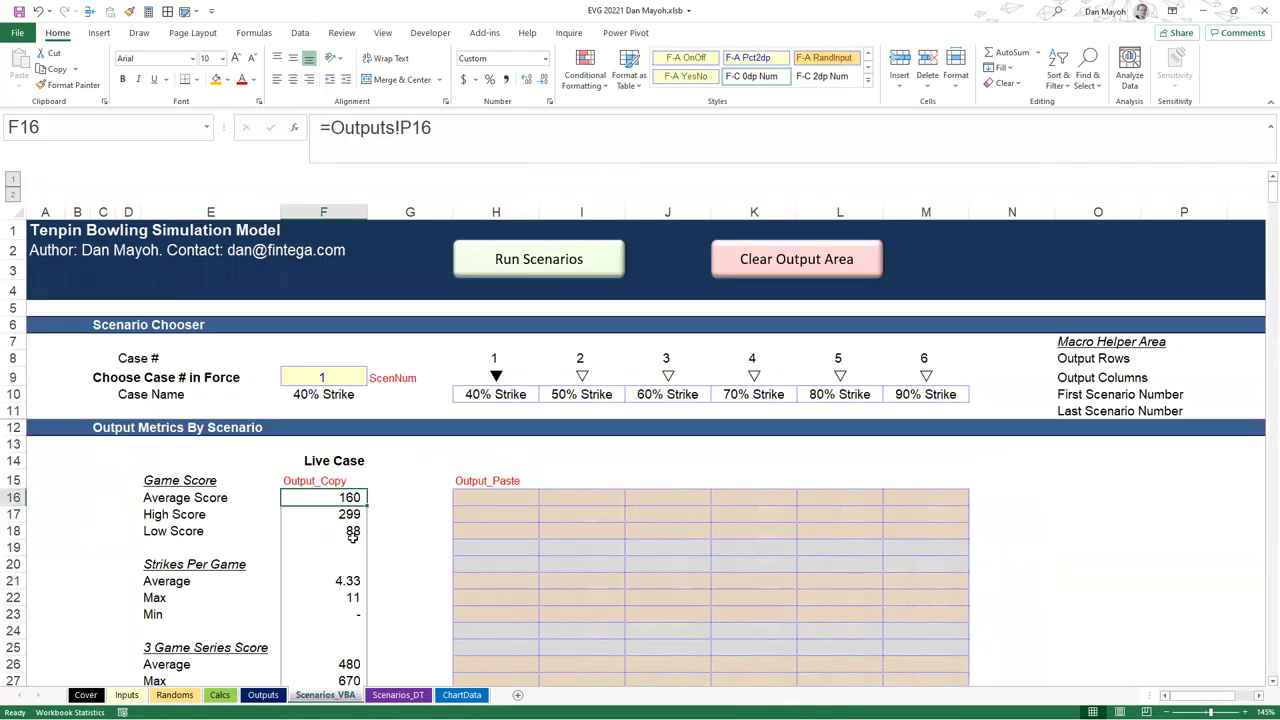
left_click(335, 531)
left_click(263, 695)
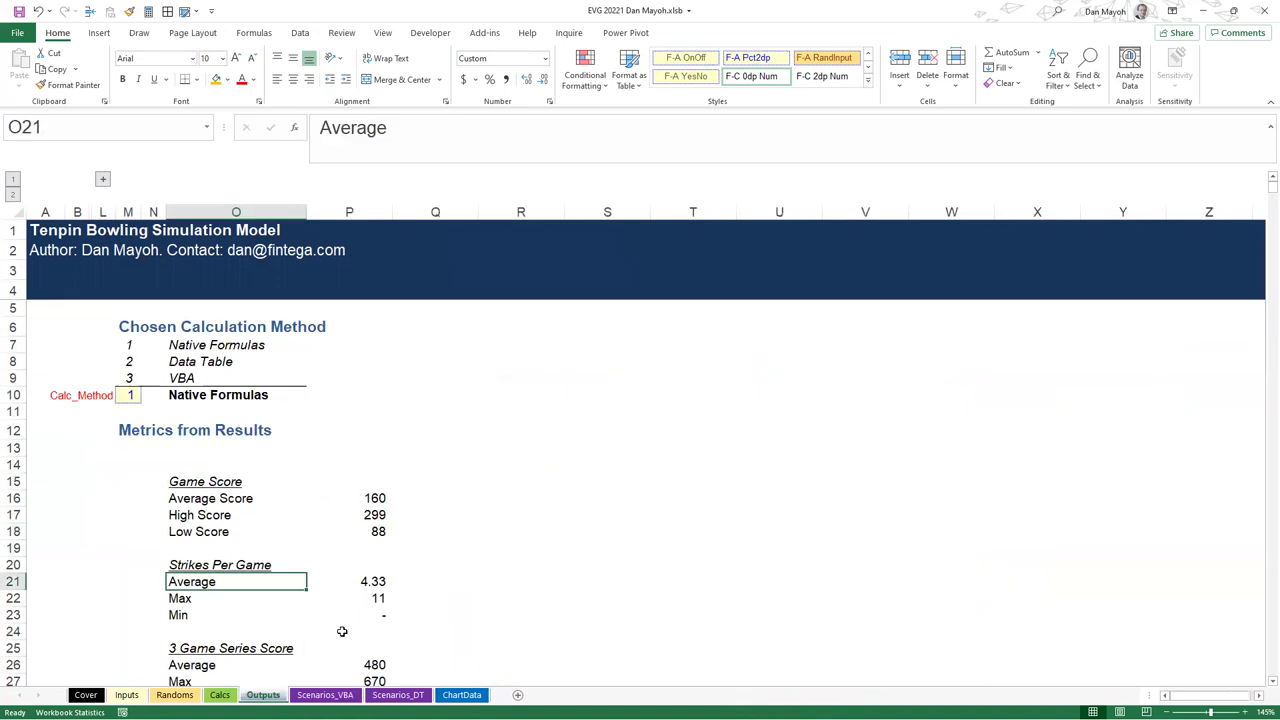
left_click_drag(370, 498, 400, 645)
key("ctrl+Page_Down")
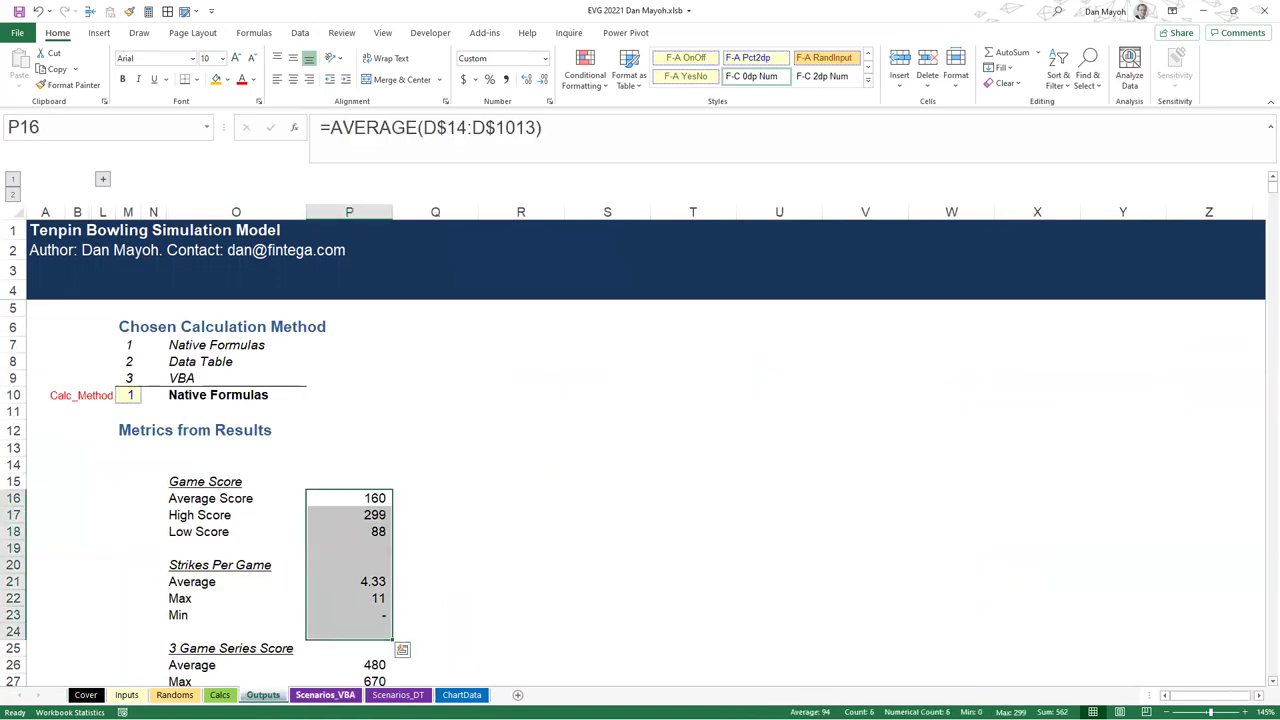
left_click(330, 500)
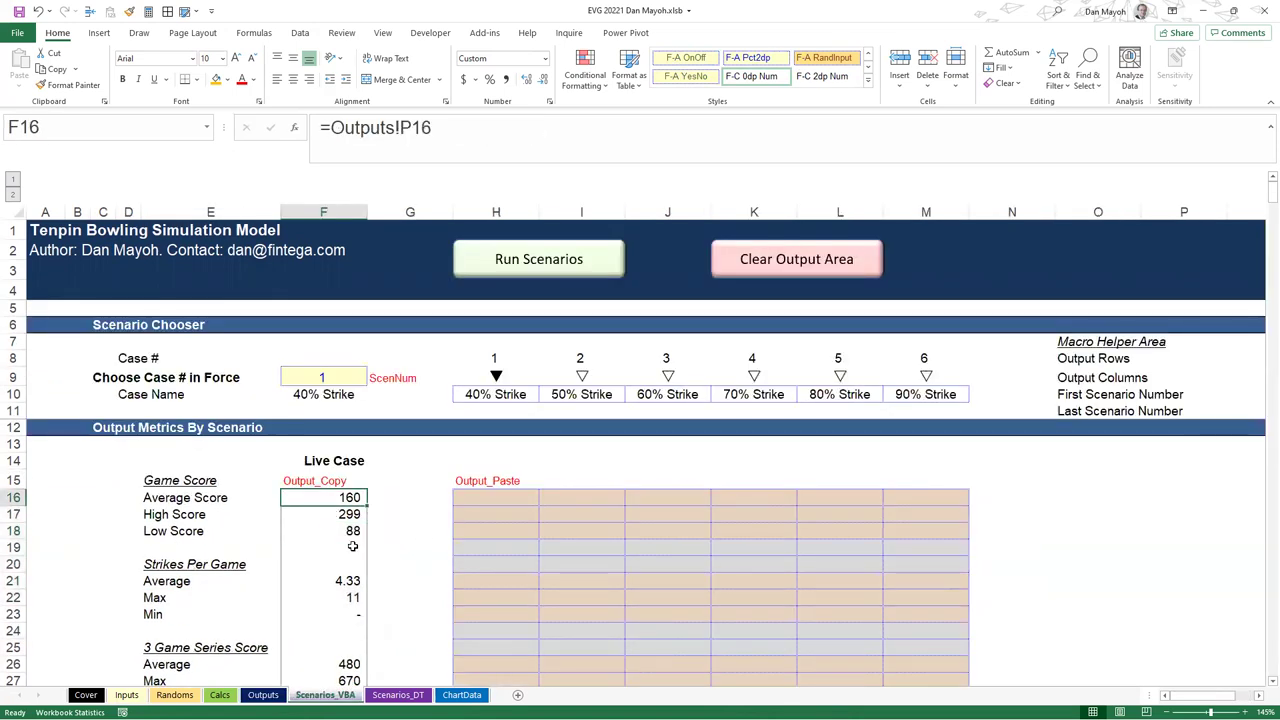
scroll(352, 546, "down", 2)
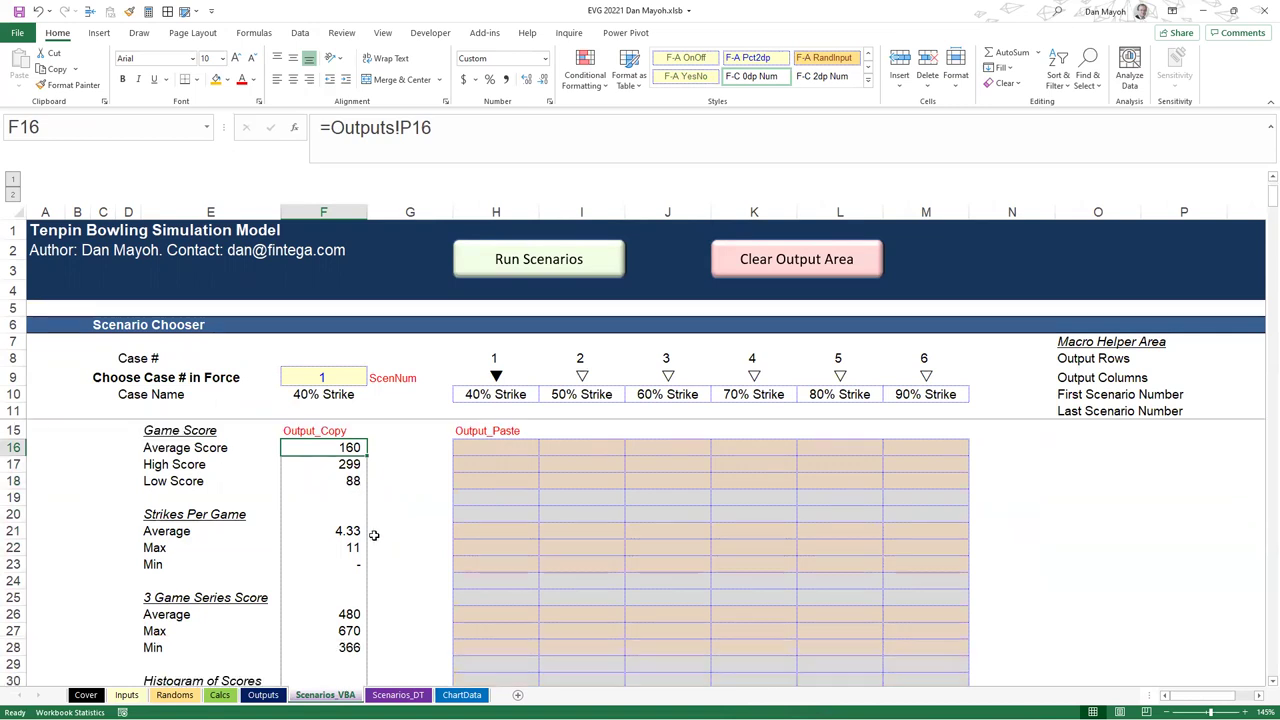
scroll(380, 509, "up", 2)
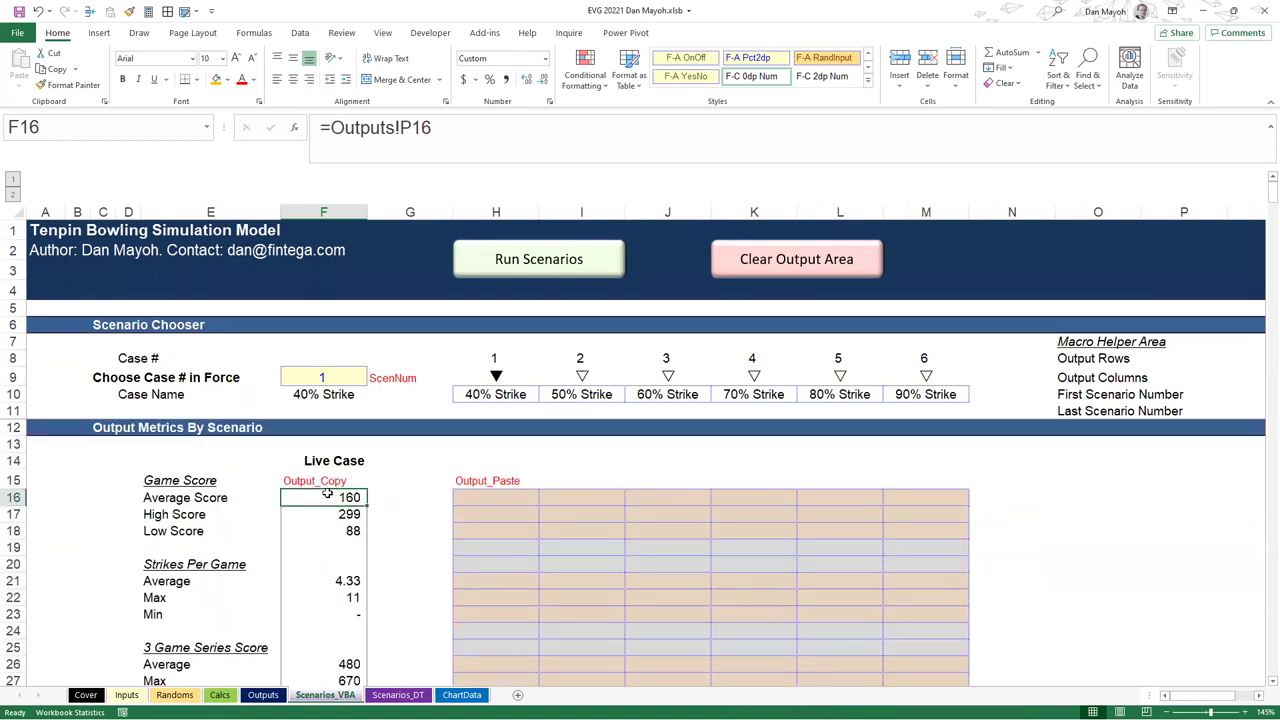
Review the live case metrics in the Output_Copy column on Scenarios_VBA, from the game scores down through the histogram rows
left_click_drag(330, 498, 338, 578)
scroll(331, 577, "down", 1)
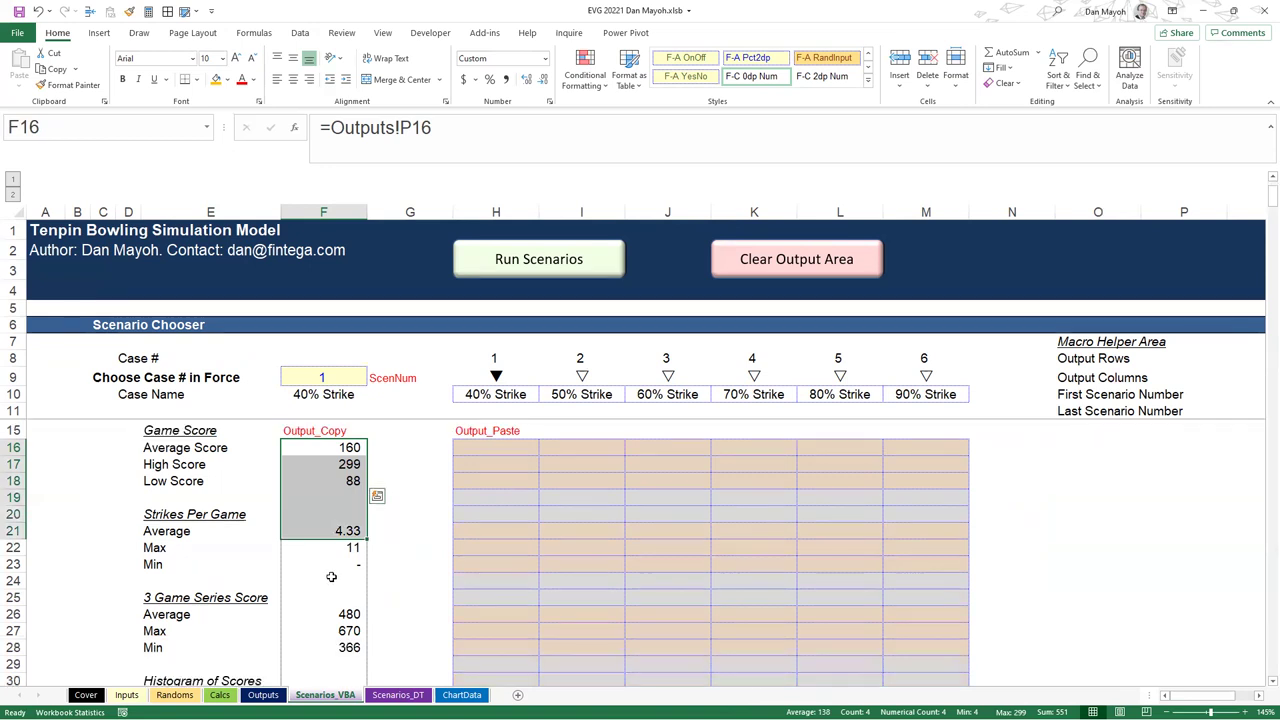
scroll(331, 577, "down", 20)
scroll(328, 568, "down", 15)
left_click(325, 594)
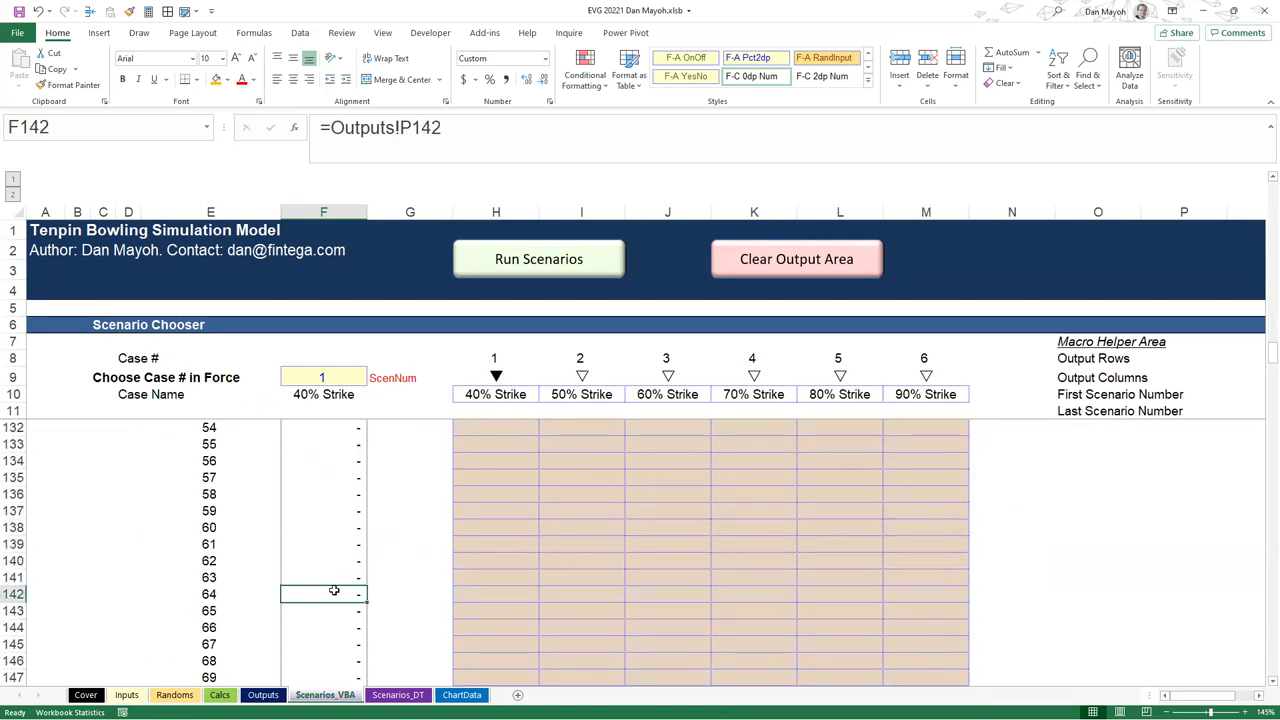
scroll(334, 591, "up", 5)
key("ctrl+Up")
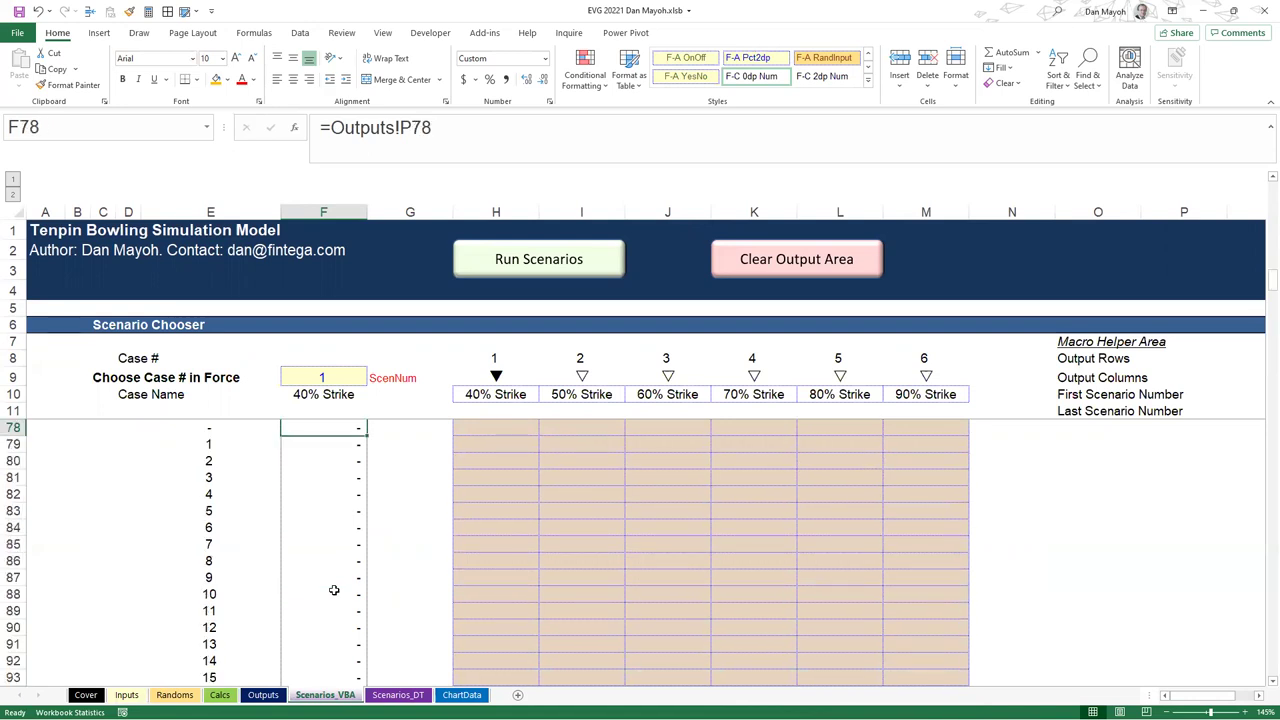
scroll(334, 590, "up", 20)
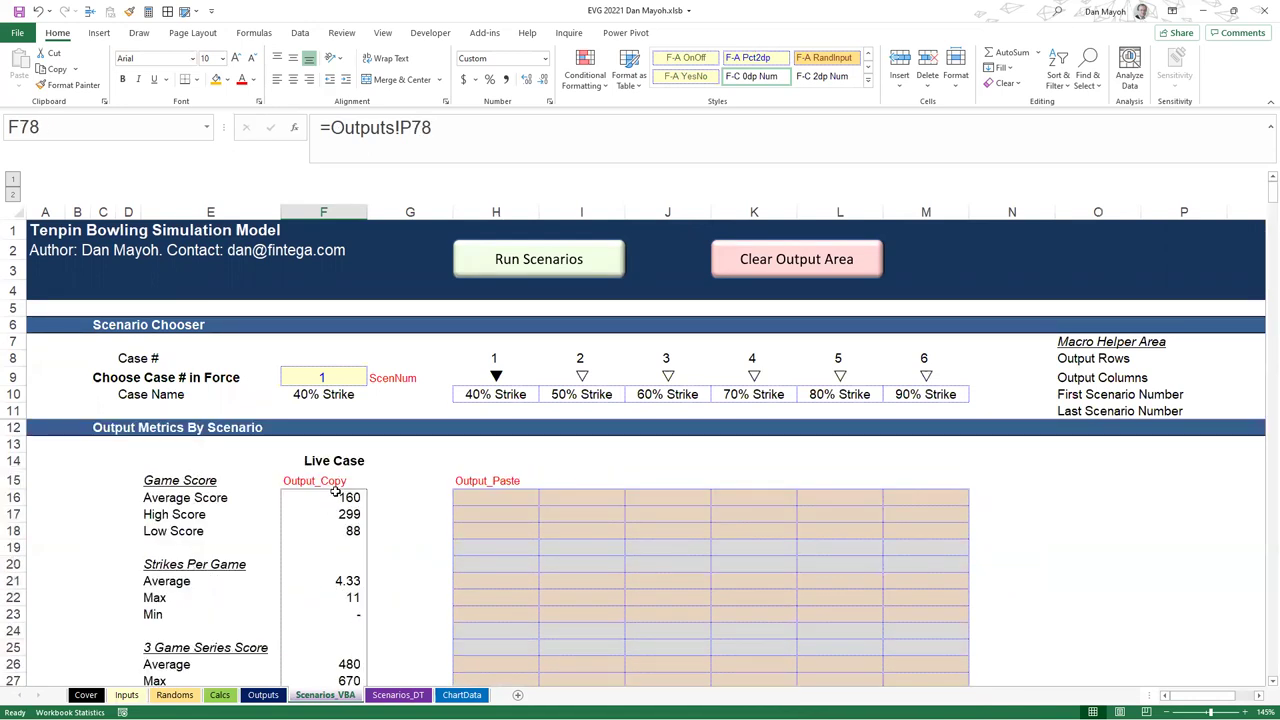
Compare the blank Output_Paste columns of the strike cases with the ScenNum cell and the live Average Score formula
left_click(340, 499)
left_click_drag(497, 490, 500, 675)
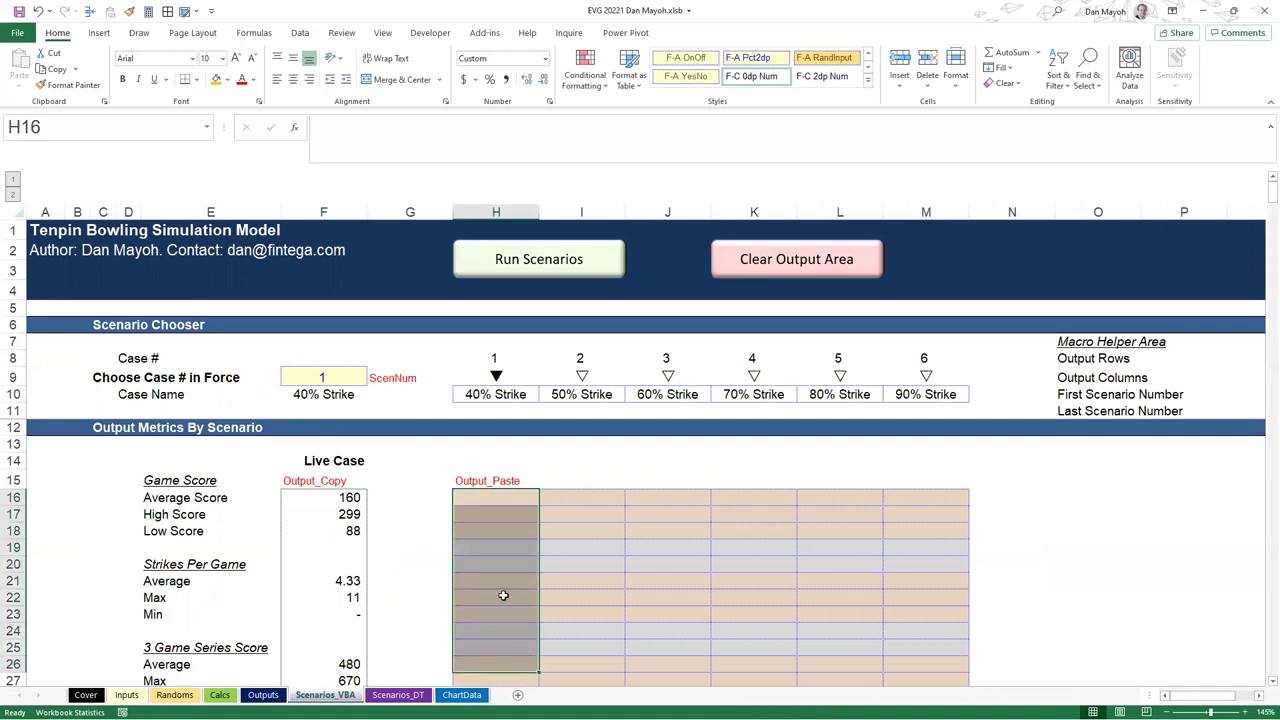
left_click_drag(574, 491, 580, 630)
left_click_drag(674, 503, 663, 677)
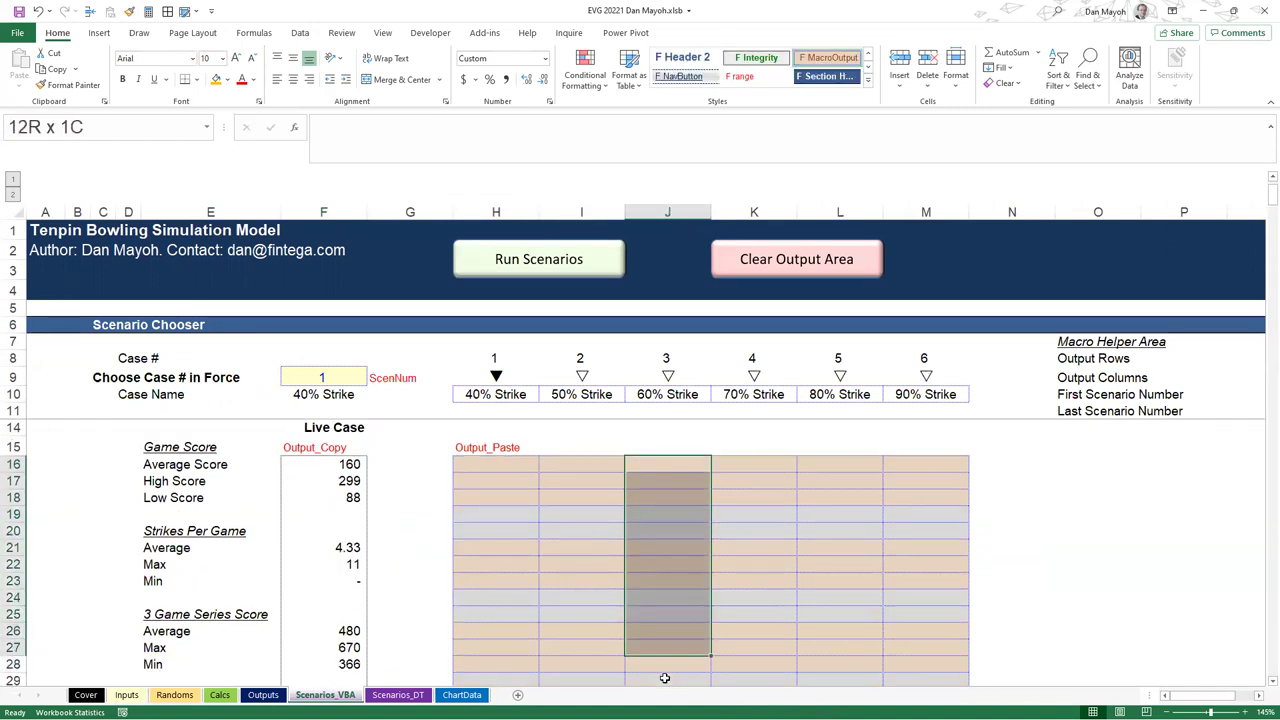
scroll(531, 586, "up", 2)
left_click(494, 505)
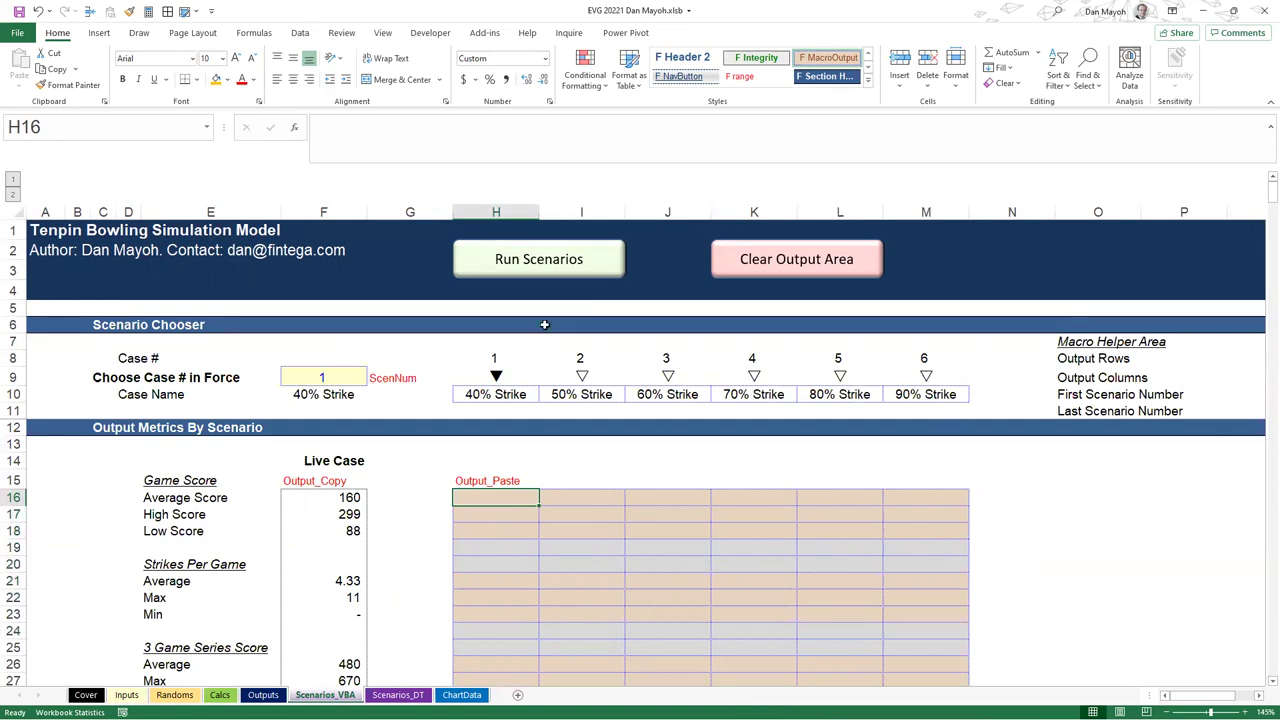
left_click(334, 375)
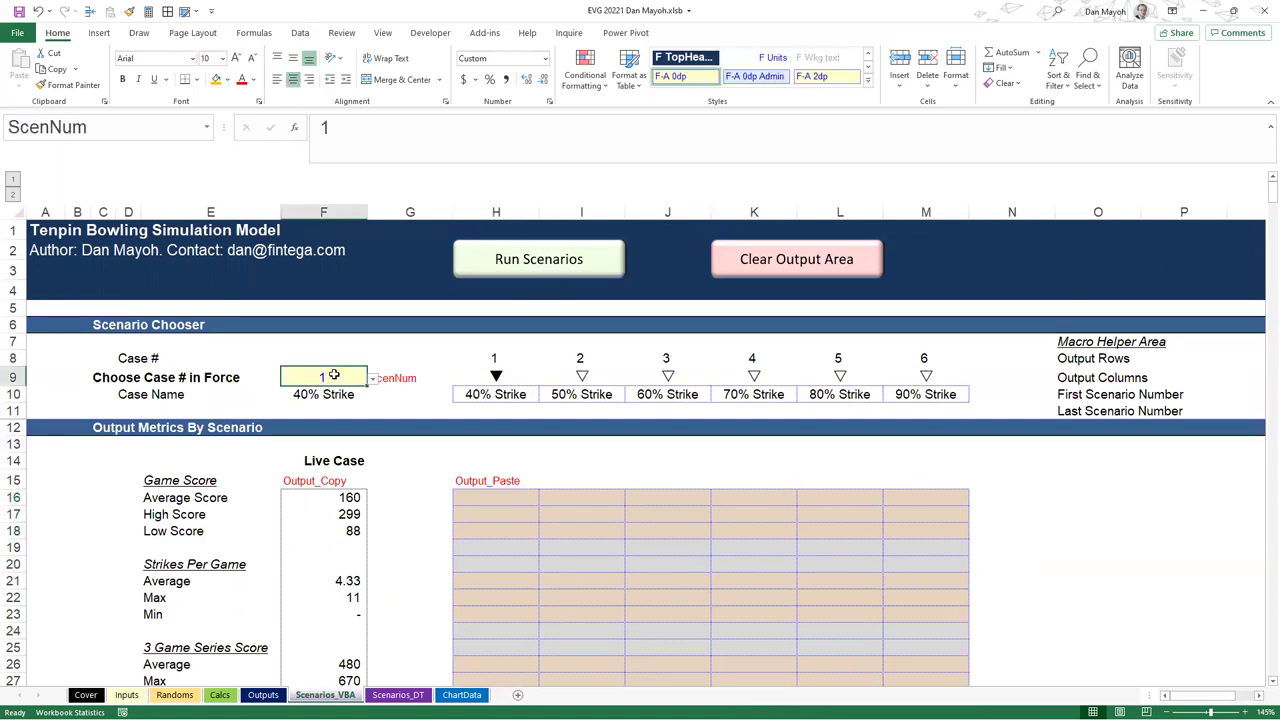
left_click(334, 499)
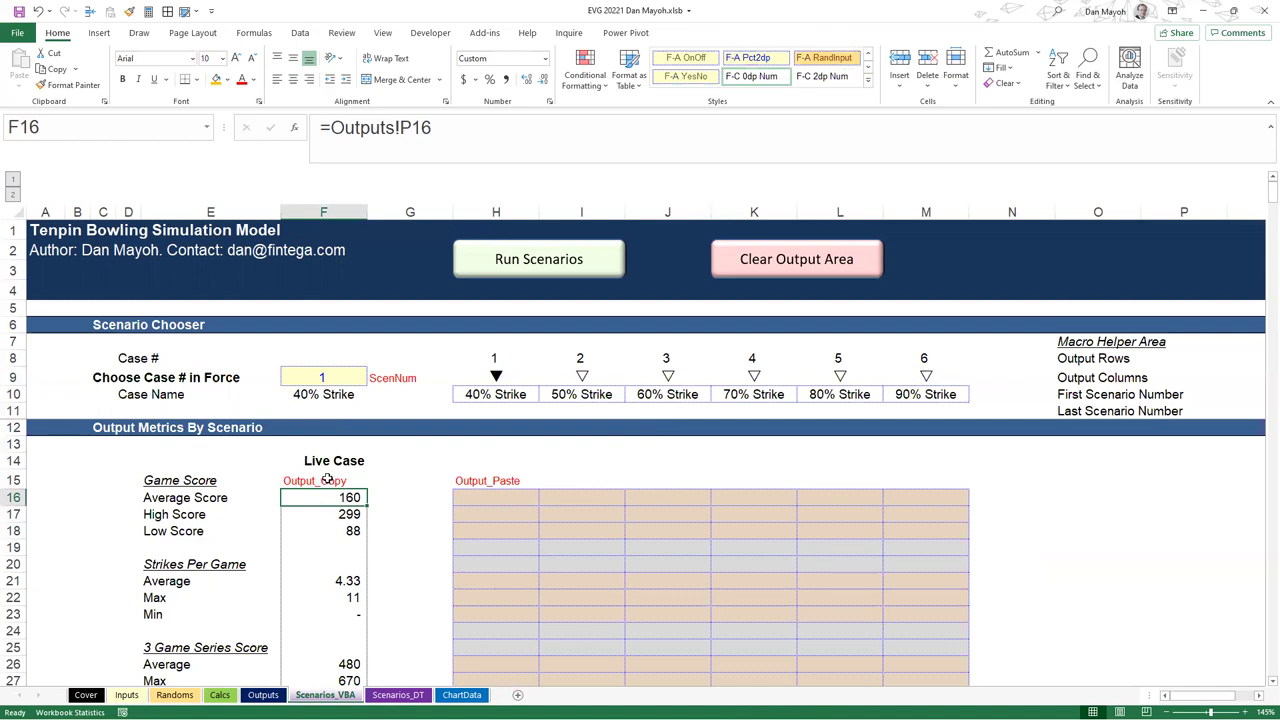
Copy the live case range F16:F378 and paste it as values into the 40% Strike column of the Output_Paste area
left_click_drag(344, 500, 347, 601)
scroll(347, 605, "down", 20)
scroll(347, 601, "down", 20)
scroll(347, 601, "down", 20)
scroll(347, 601, "down", 4)
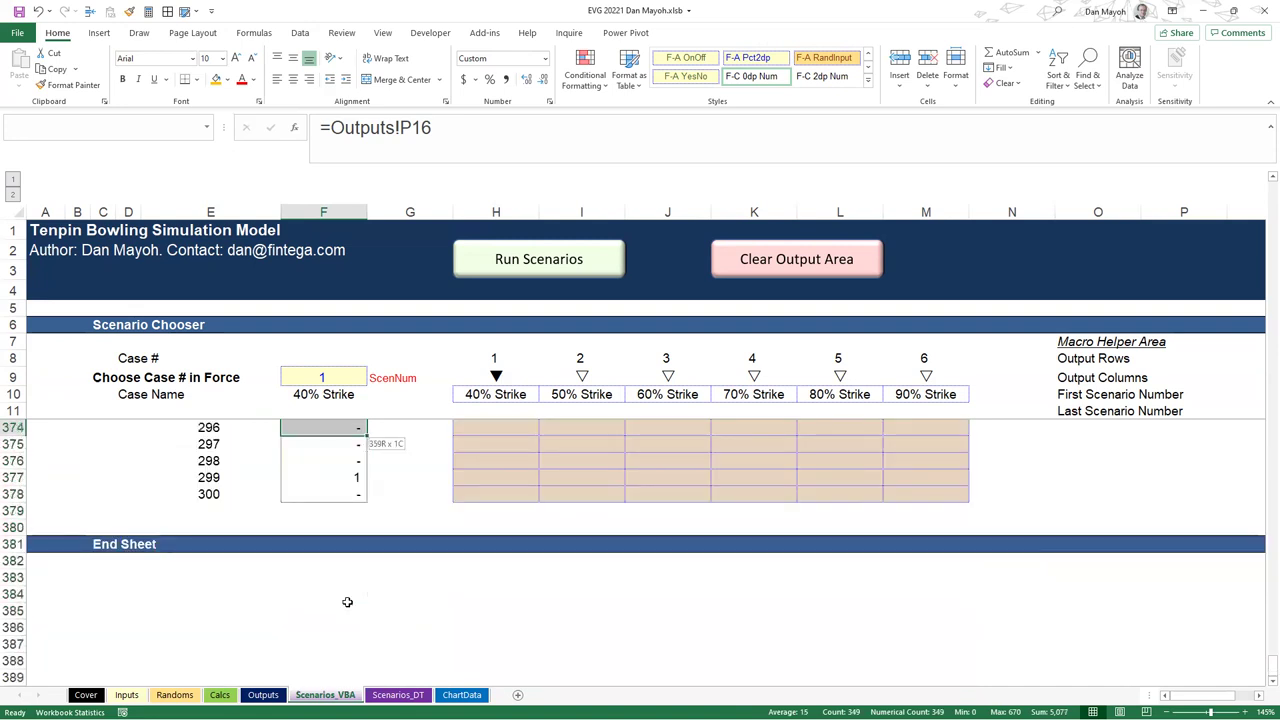
key("shift+Down")
key("shift+Down")
key("shift+Down")
key("shift+Down")
key("ctrl+c")
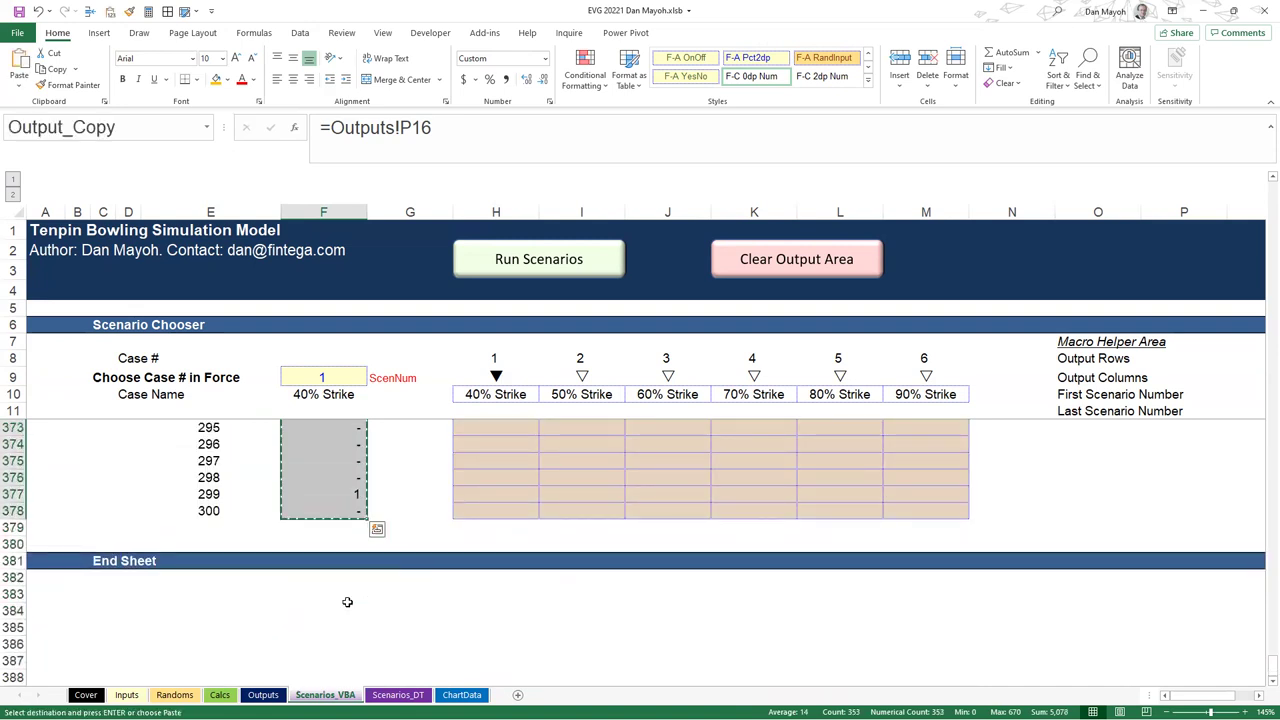
key("Right")
key("Right")
key("Right")
key("Left")
key("Up")
key("Down")
key("ctrl+alt+v")
key("v")
key("Return")
key("Escape")
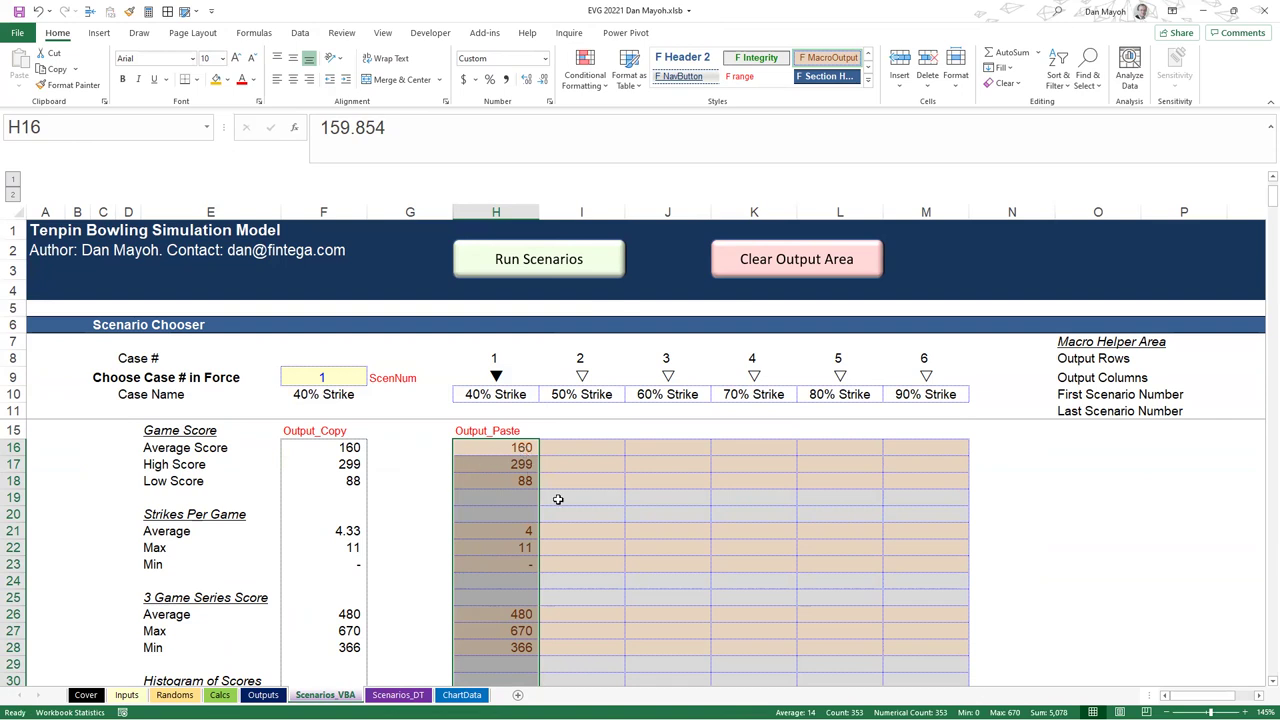
Clear the pasted case results from the whole output area with the sheet's clearing macro
scroll(520, 497, "up", 1)
left_click_drag(510, 497, 900, 630)
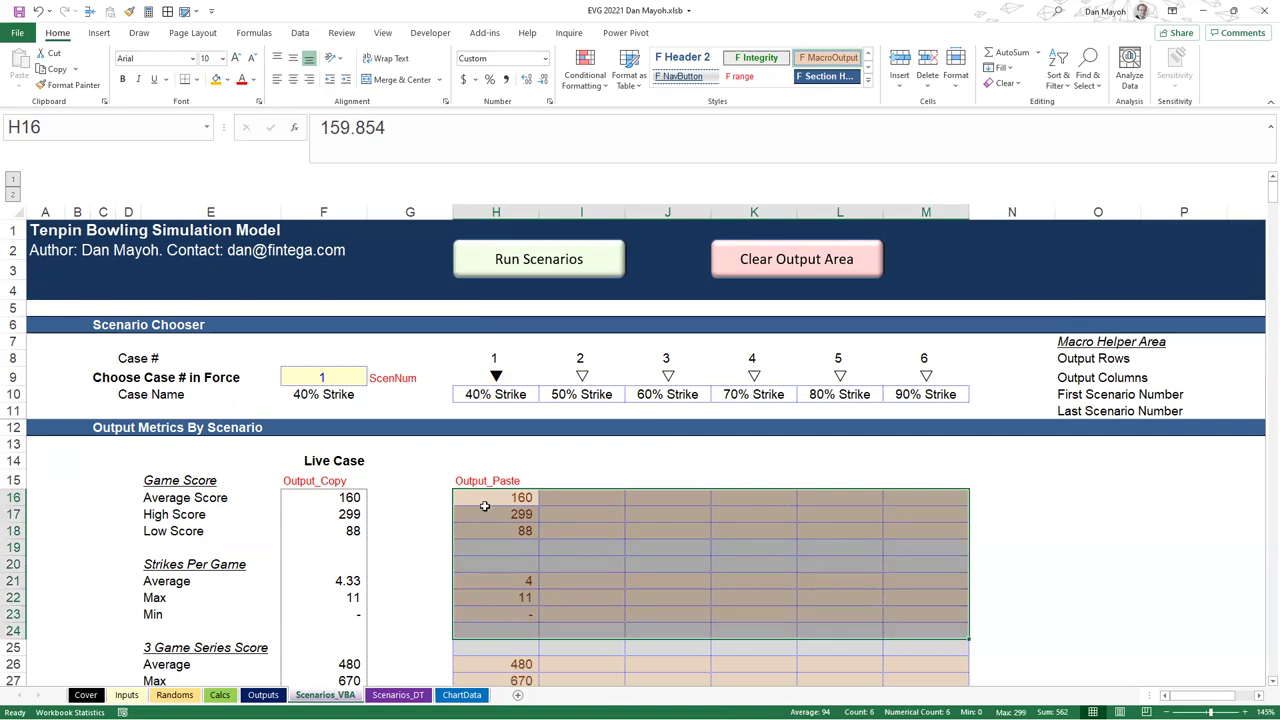
left_click(484, 506)
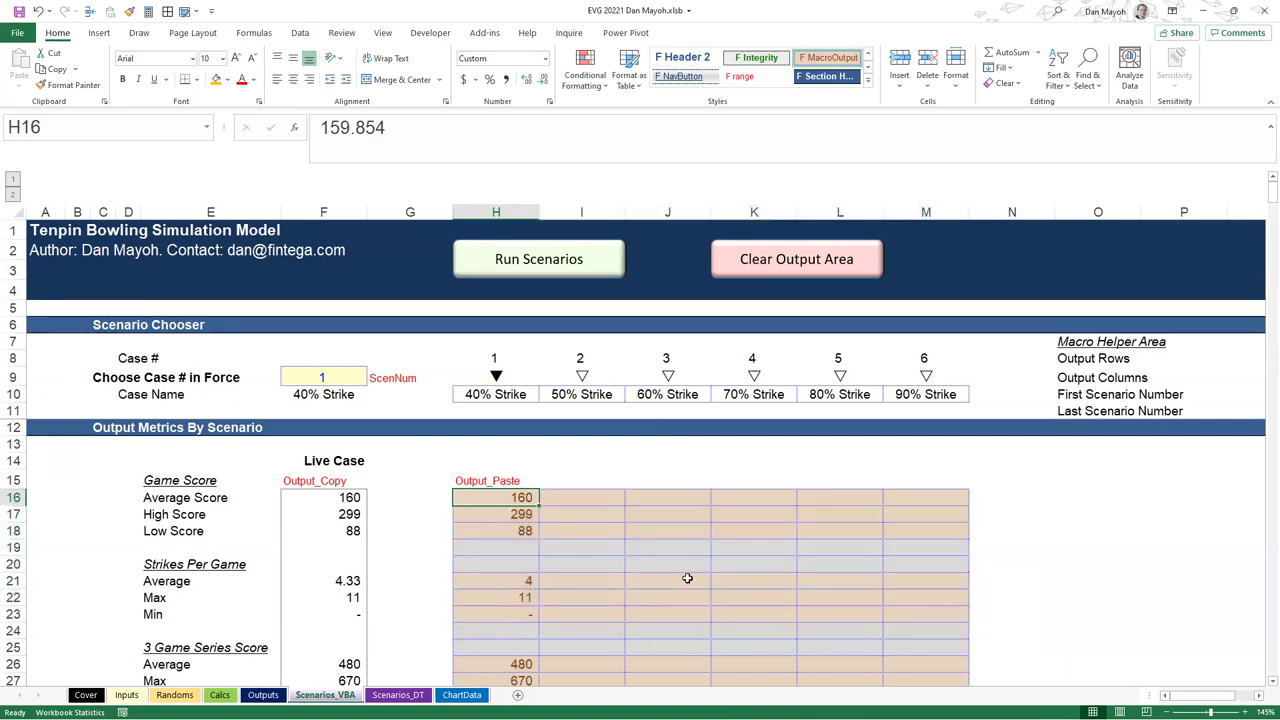
left_click(803, 268)
left_click(503, 537)
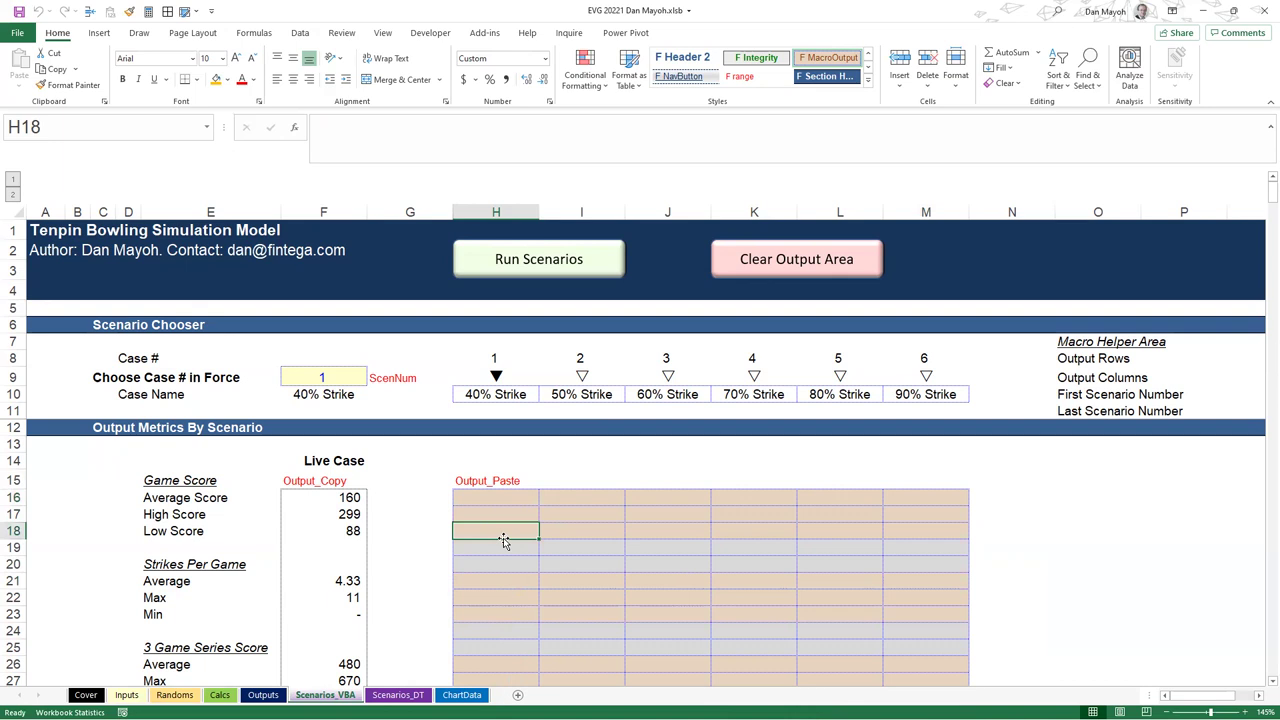
Run the scenarios macro to fill the Output_Paste area with the metrics of all six strike cases
left_click(342, 497)
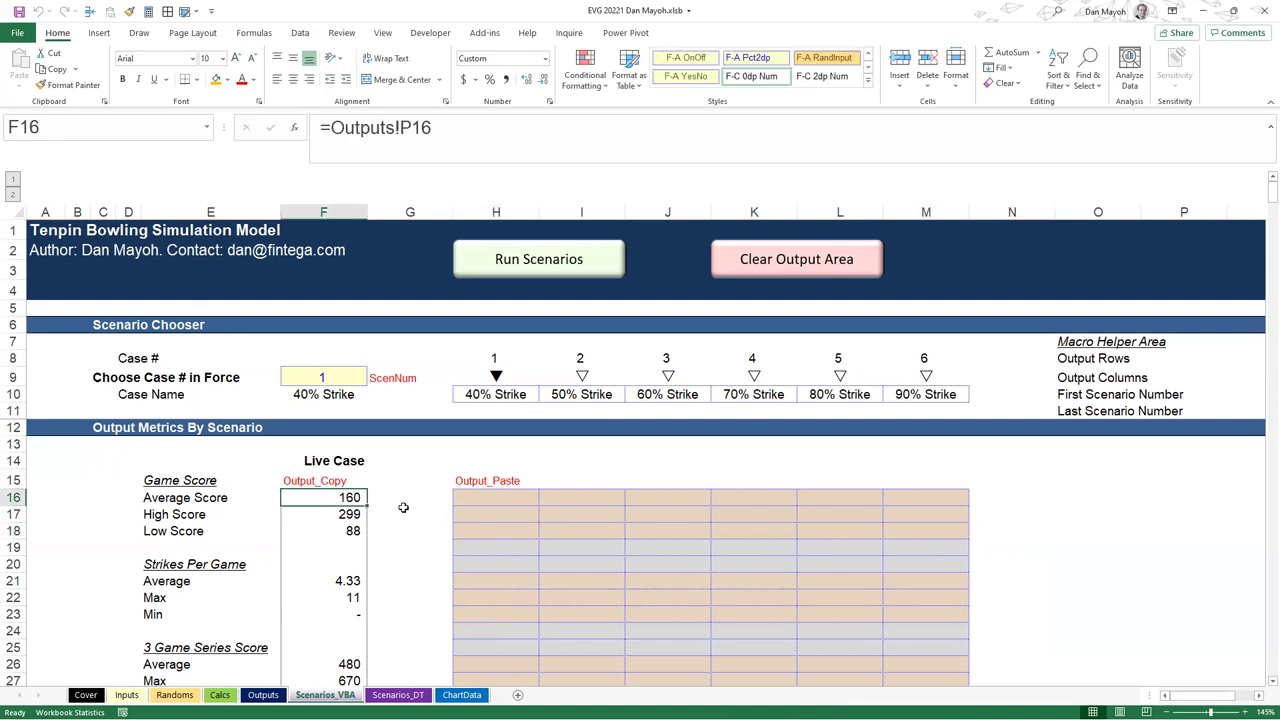
left_click(437, 500)
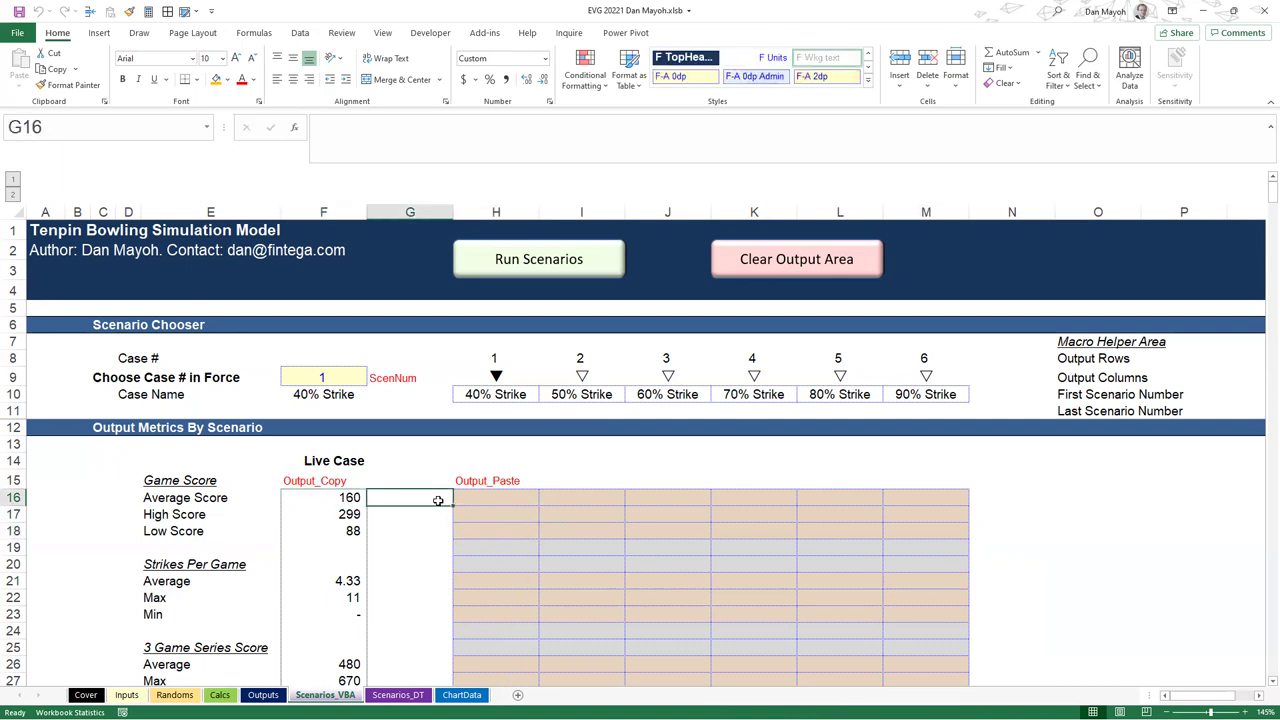
left_click(507, 262)
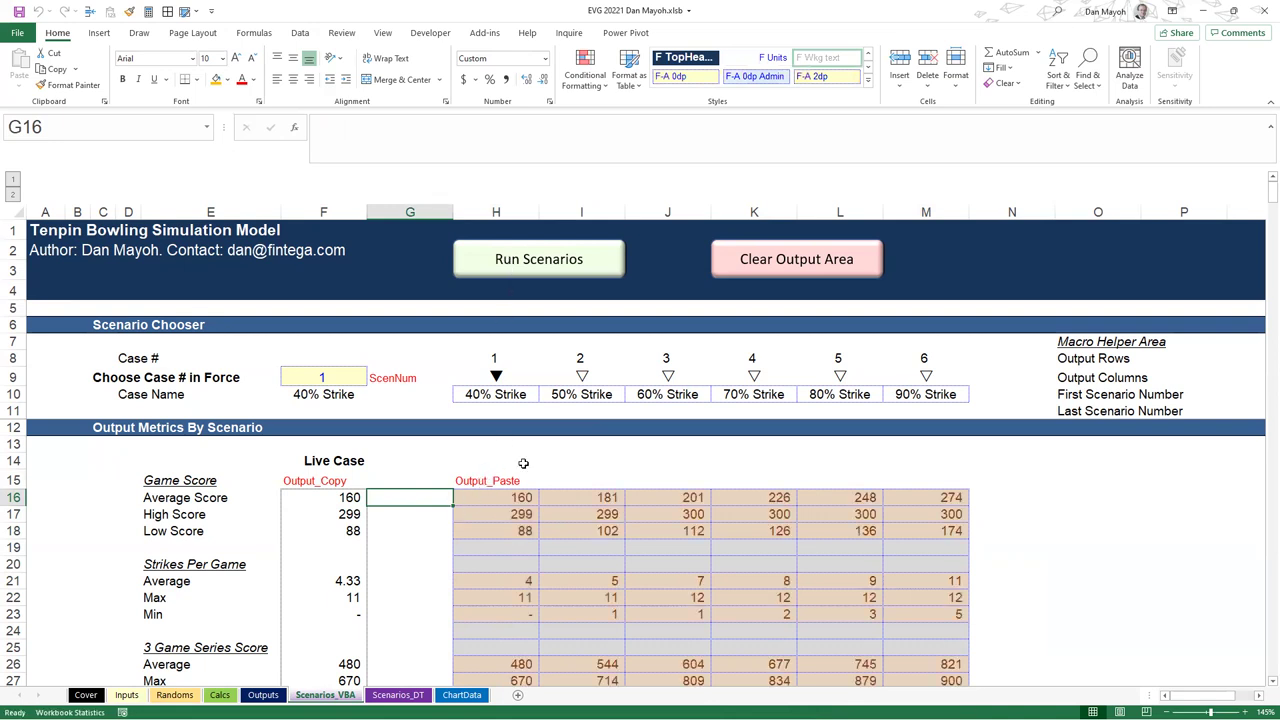
left_click(510, 496)
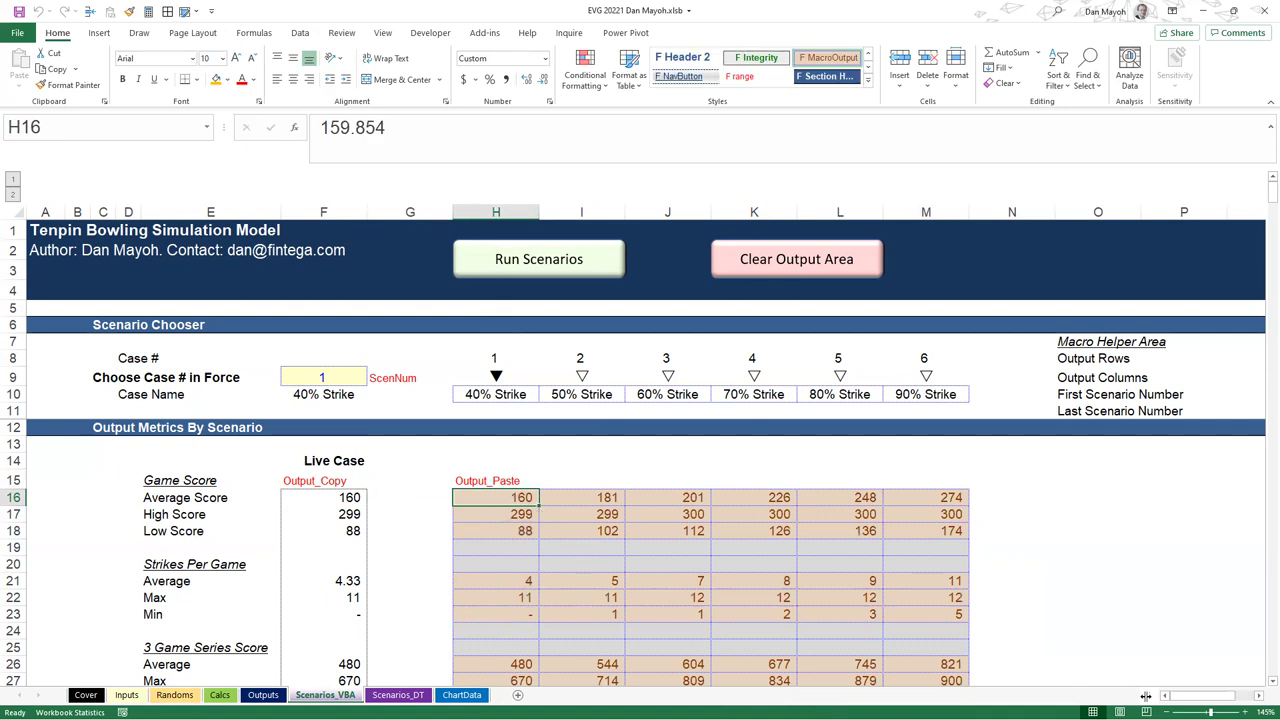
mouse_move(1205, 696)
left_mouse_down()
mouse_move(1240, 696)
mouse_move(1205, 696)
left_mouse_up()
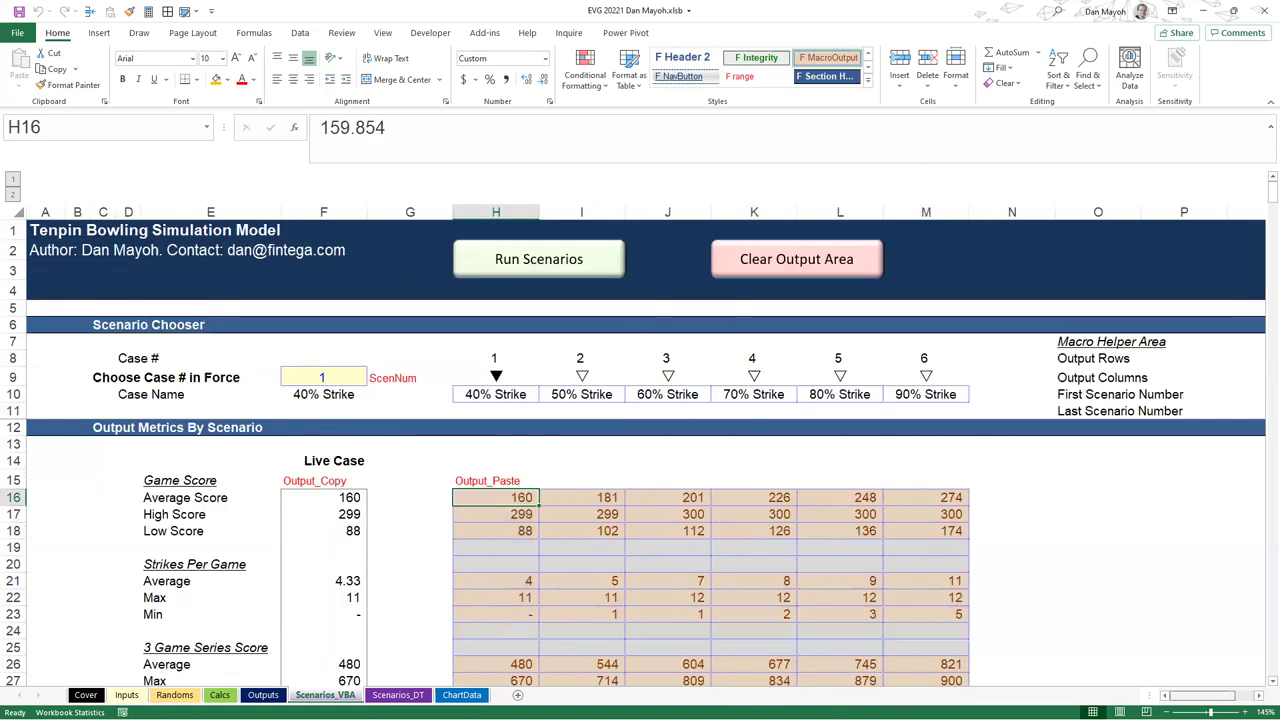
left_click(498, 527)
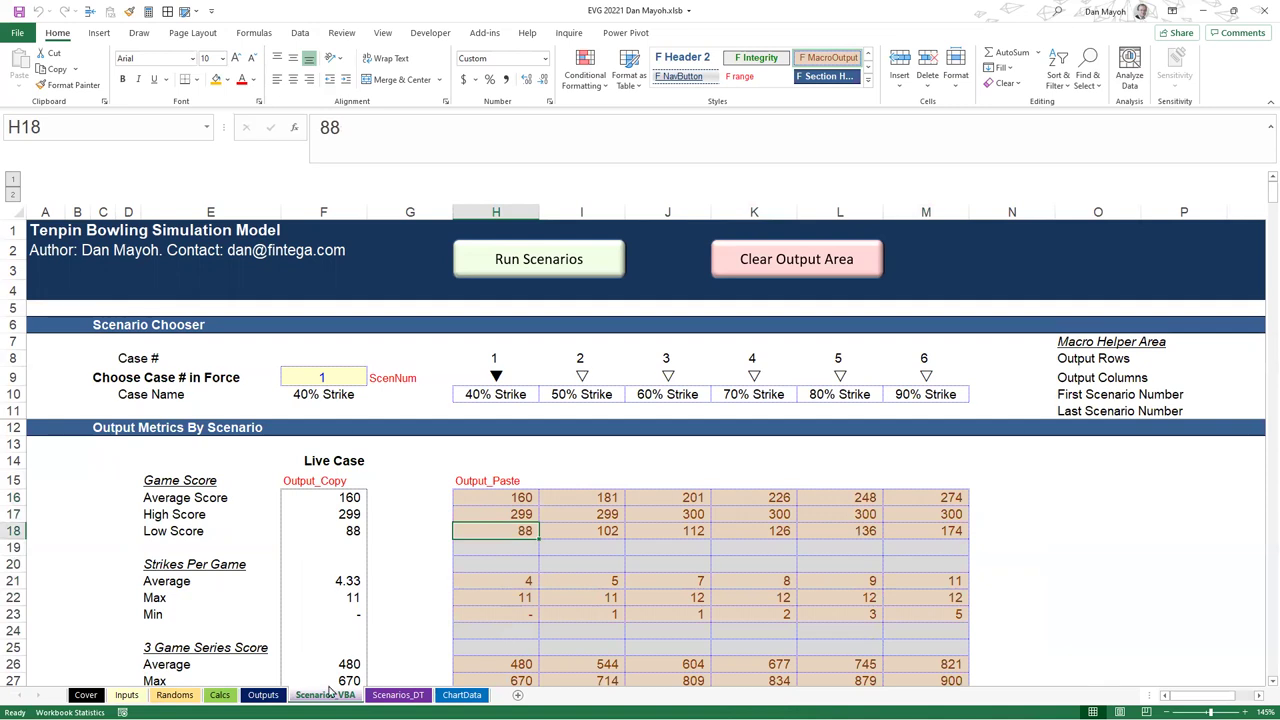
Check the Calc_Method setting on Outputs against the live Average Score and ScenNum cells on Scenarios_VBA
left_click(219, 694)
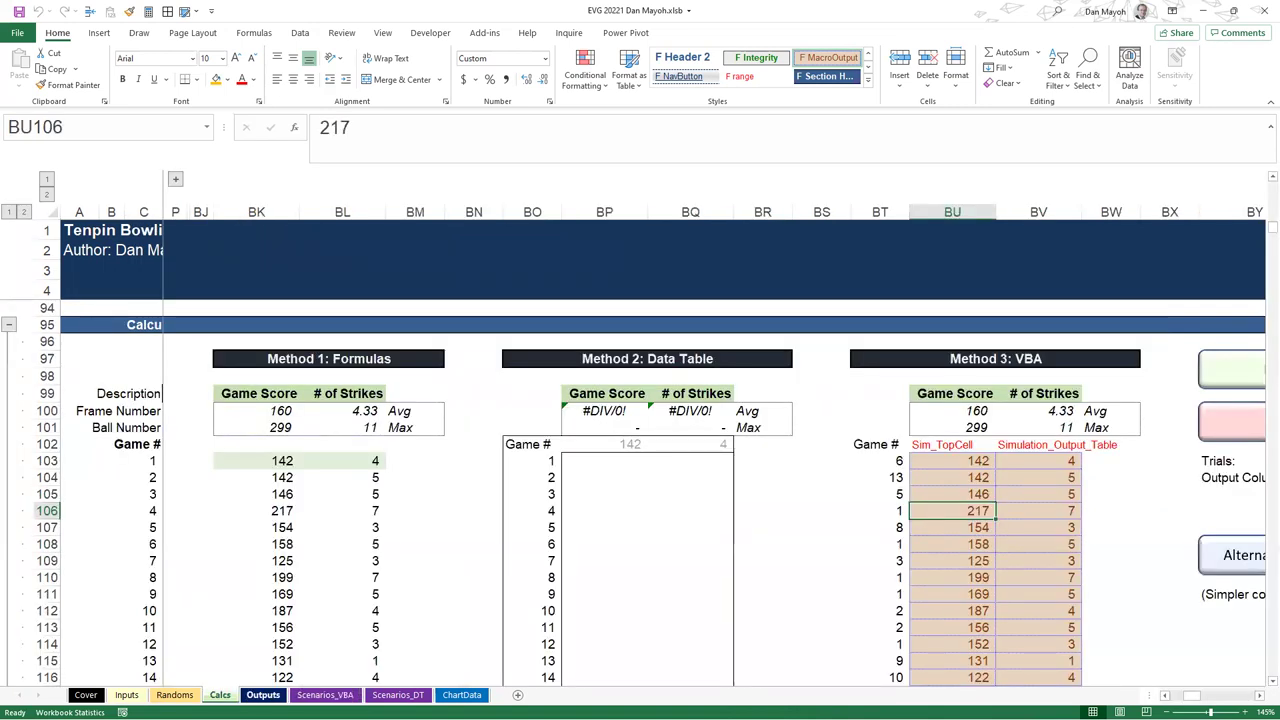
left_click(263, 694)
left_click(133, 395)
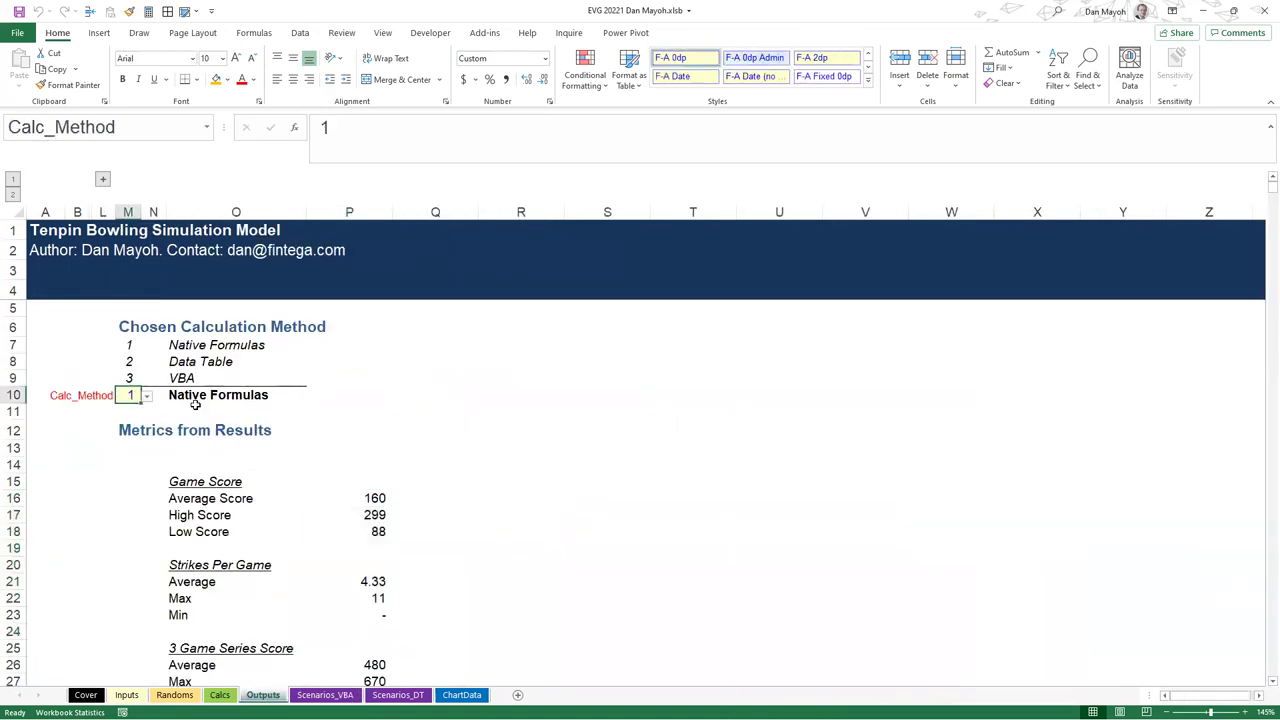
left_click(126, 378)
left_click(325, 695)
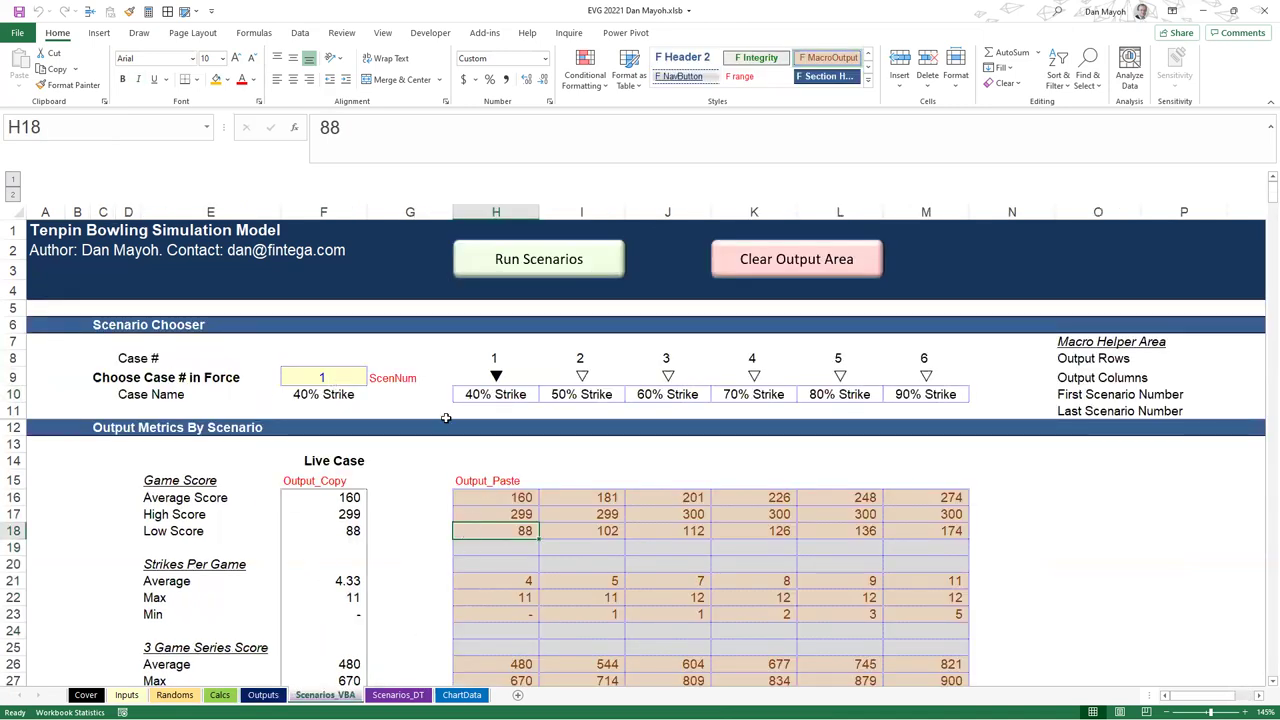
left_click(350, 497)
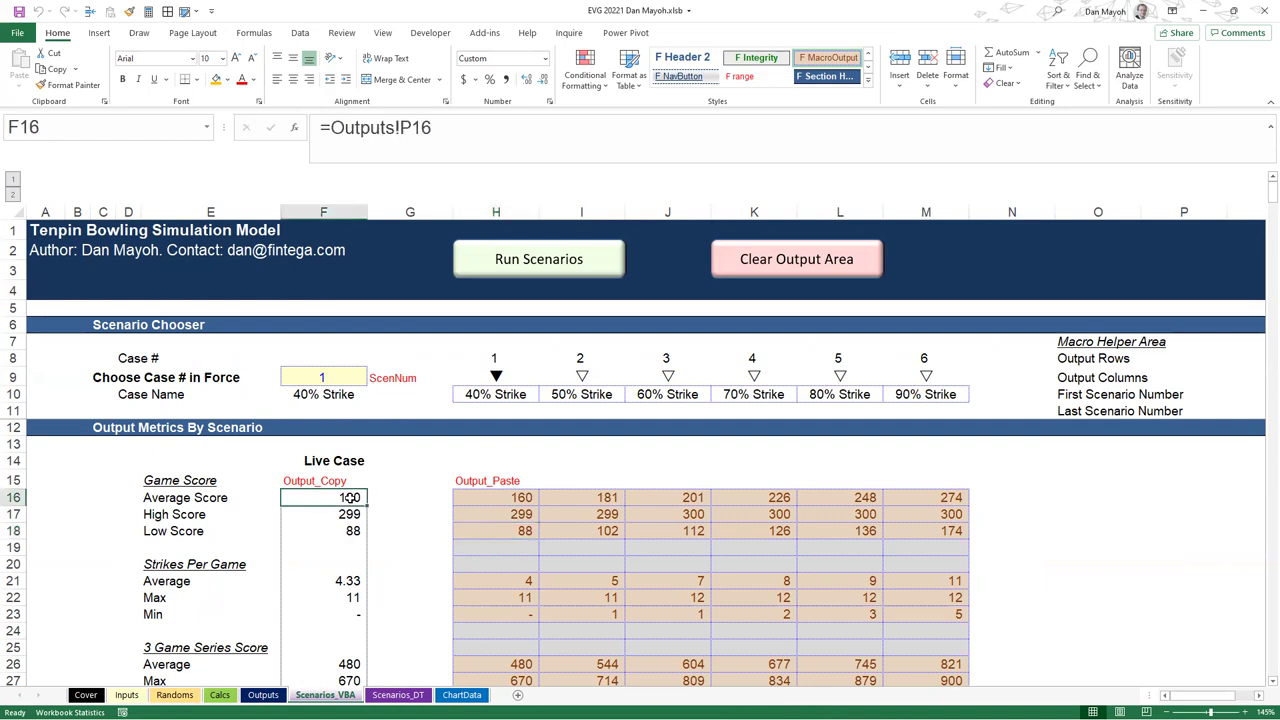
left_click(340, 381)
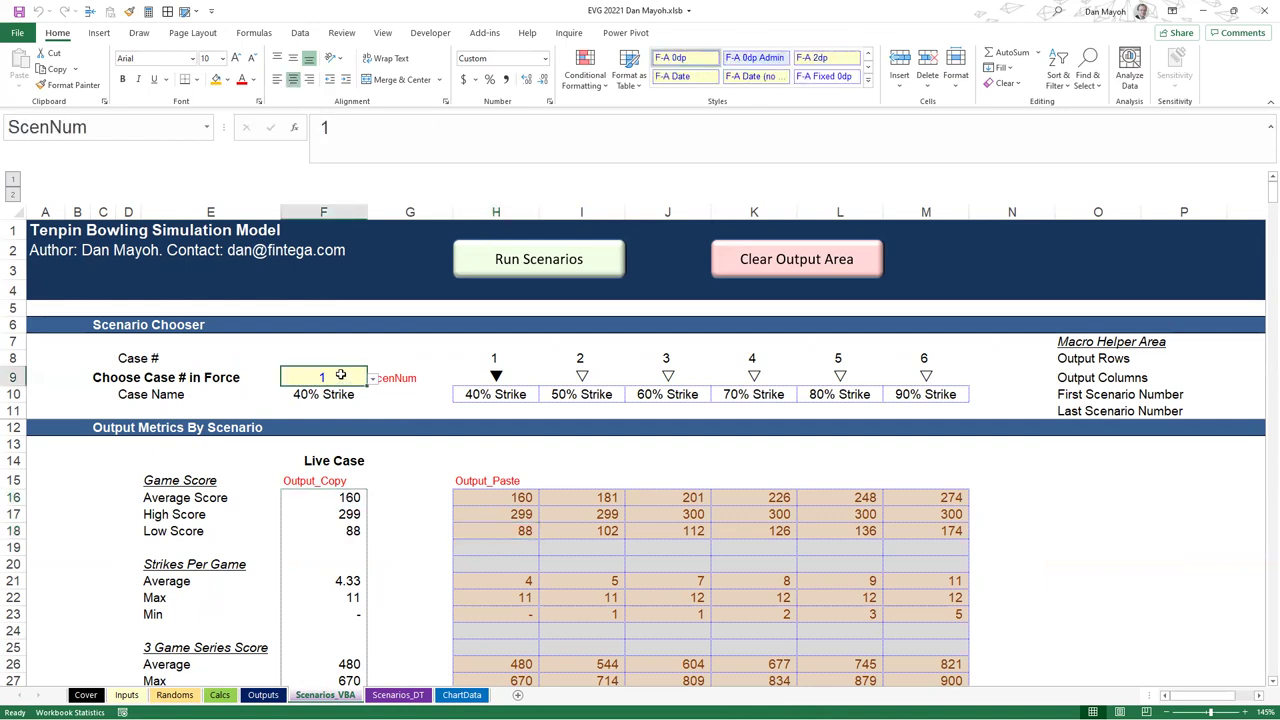
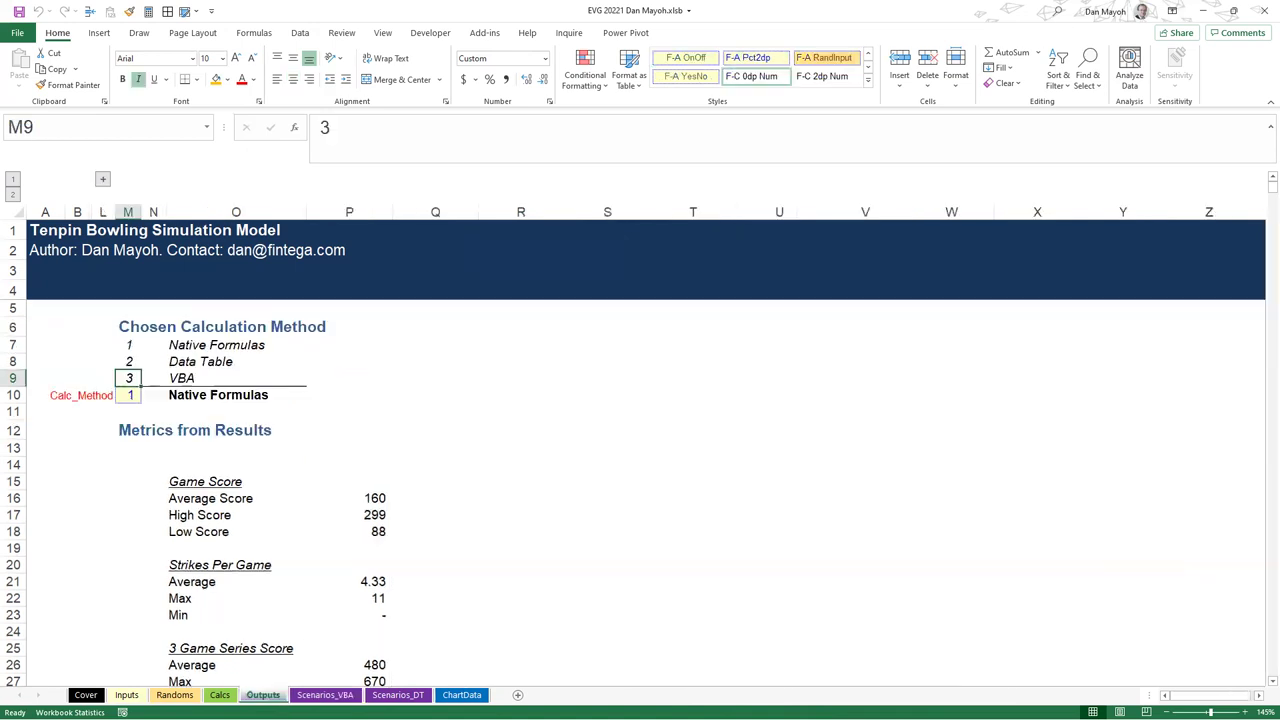
Inspect the Method 3: VBA simulation output table on the Calcs sheet
scroll(1134, 557, "down", 2)
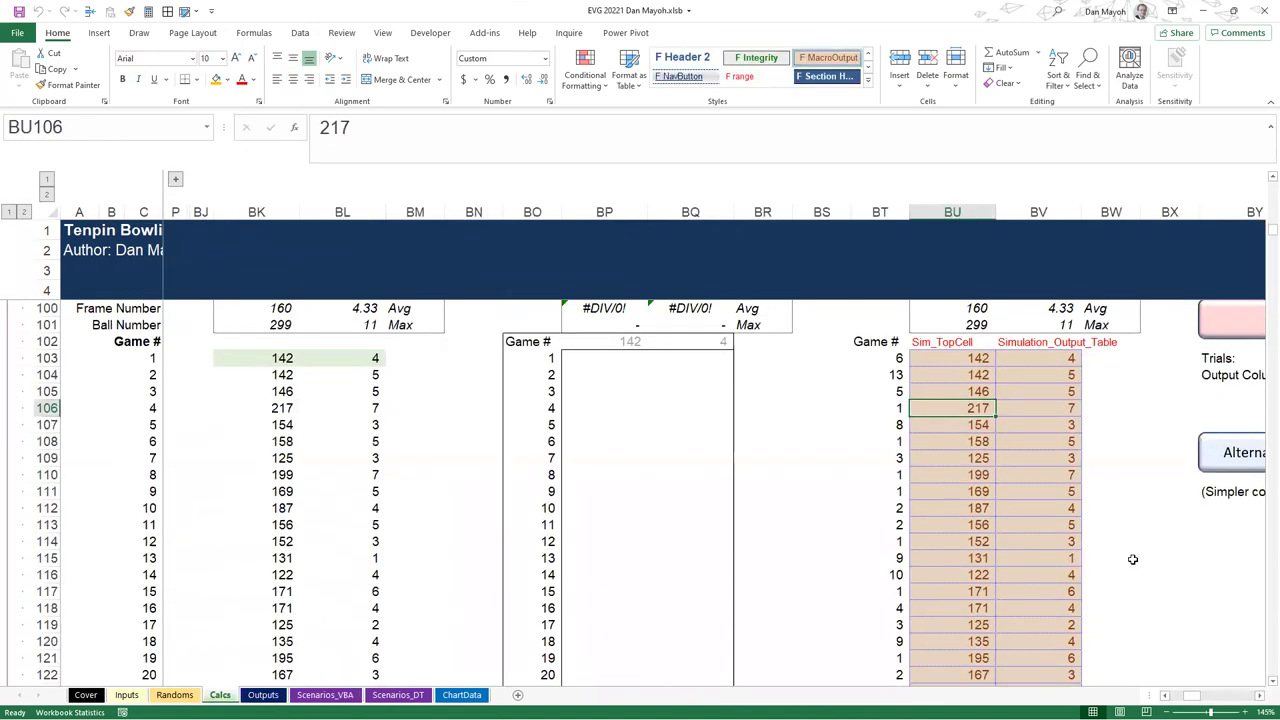
left_click_drag(1198, 696, 1210, 697)
scroll(1230, 450, "up", 3)
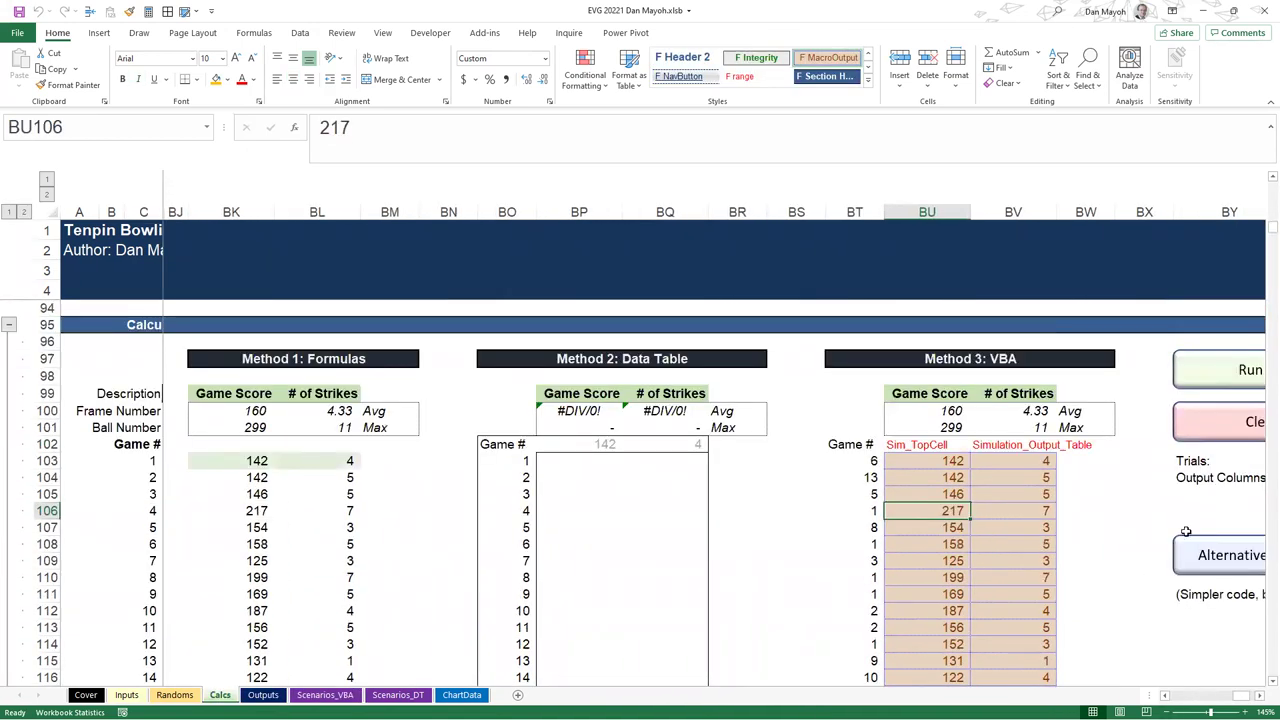
left_click_drag(956, 512, 1020, 640)
left_click(961, 582)
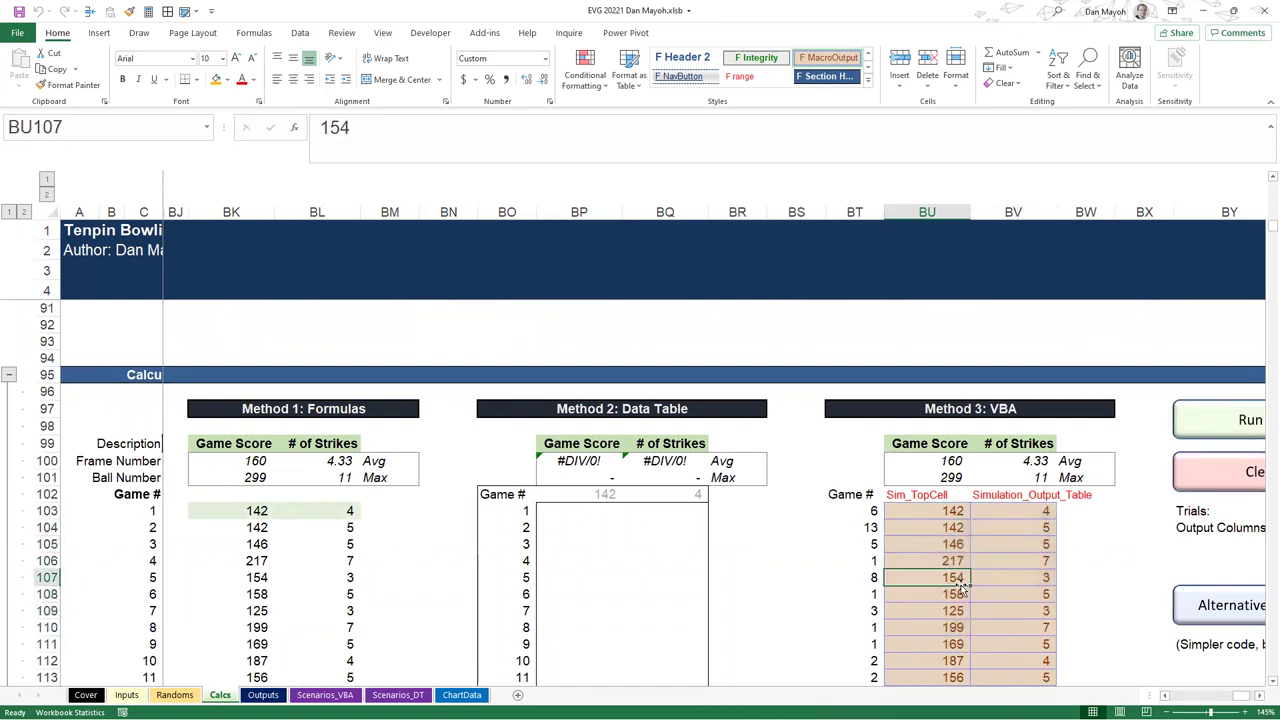
Review the Data Table and VBA calculation method options on Outputs, and open the Scenarios_DT sheet
left_click(325, 695)
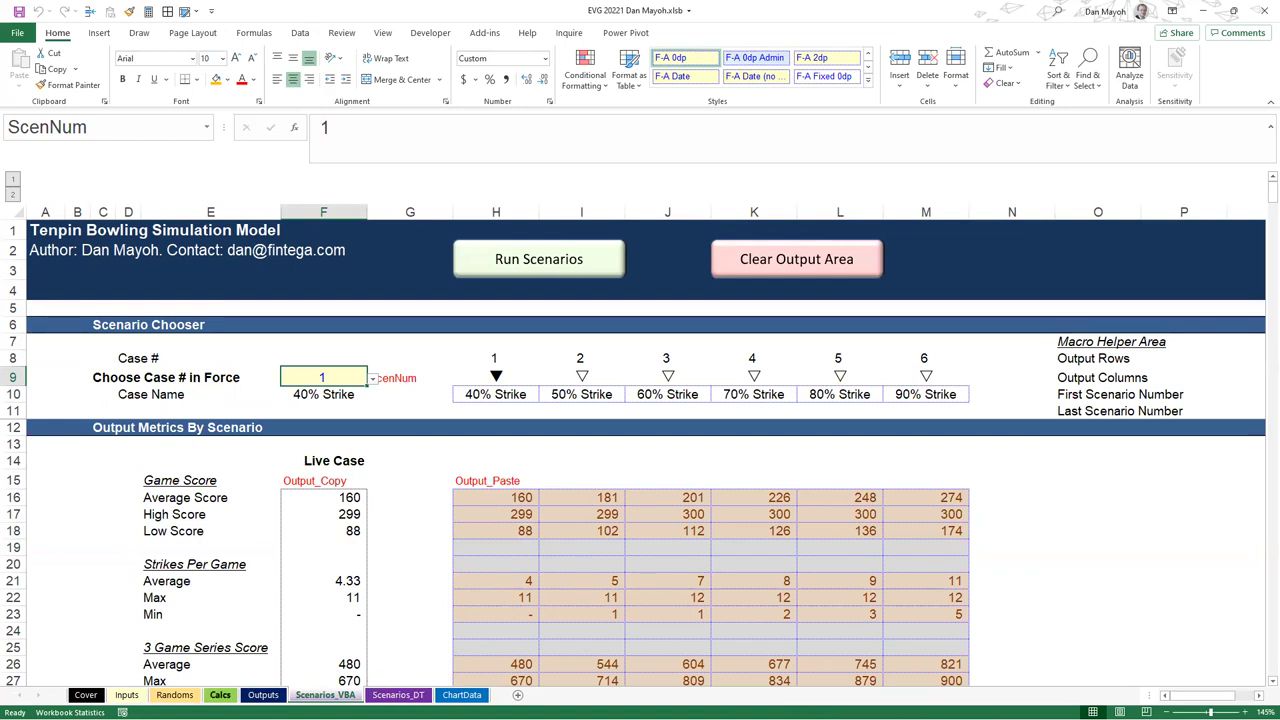
left_click(220, 695)
left_click(263, 695)
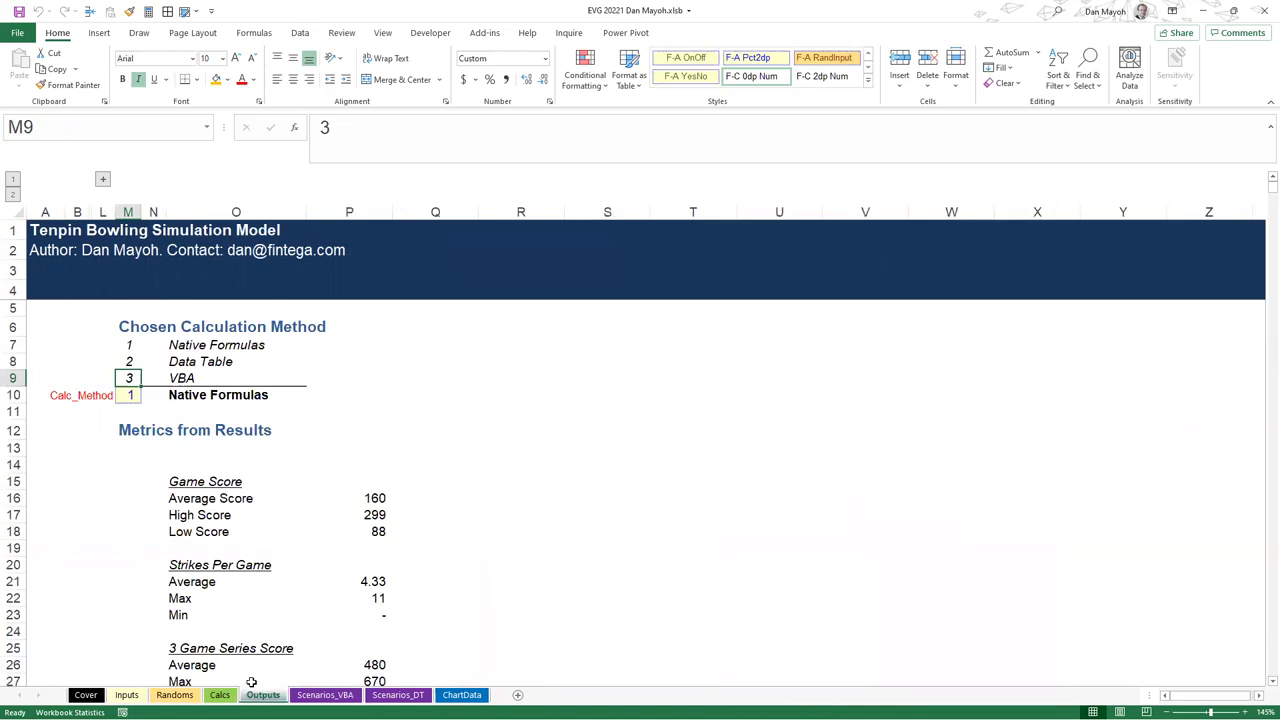
left_click(130, 360)
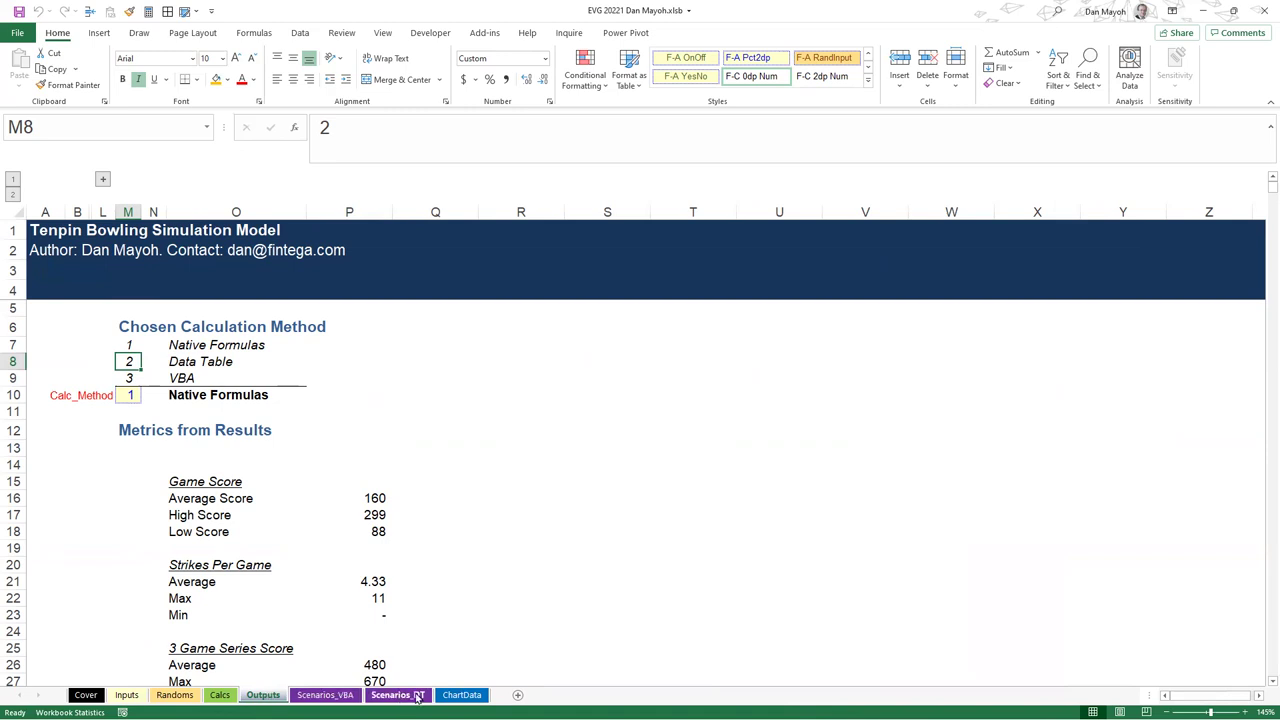
left_click_drag(127, 378, 290, 380)
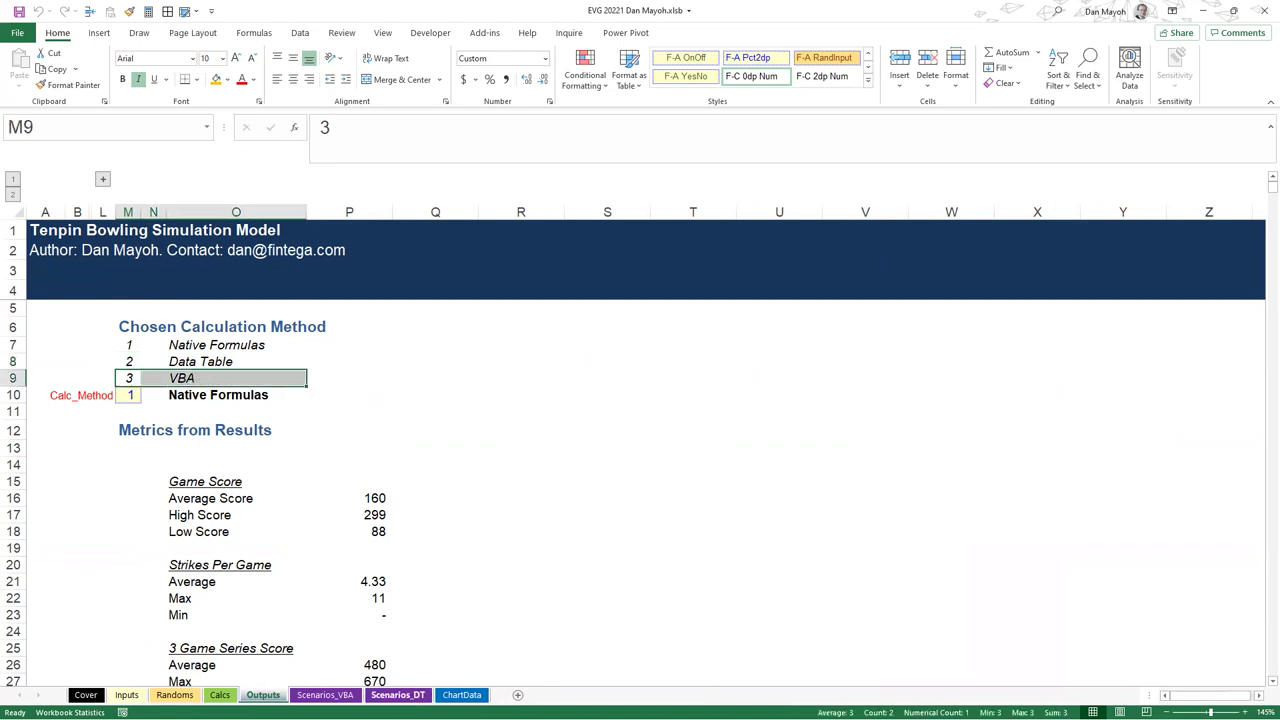
left_click(398, 694)
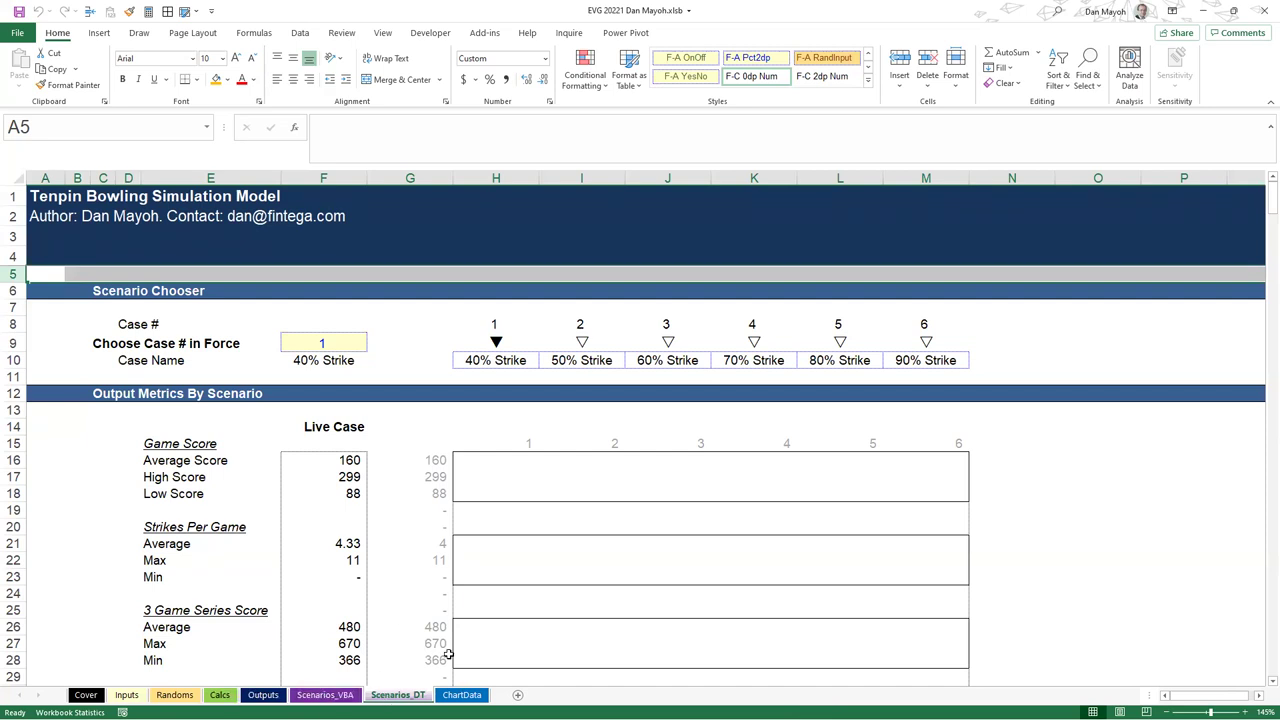
Compare the empty Scenarios_DT output area with the Scenarios_VBA results and the three calculation methods on Calcs and Outputs
left_click_drag(468, 466, 905, 668)
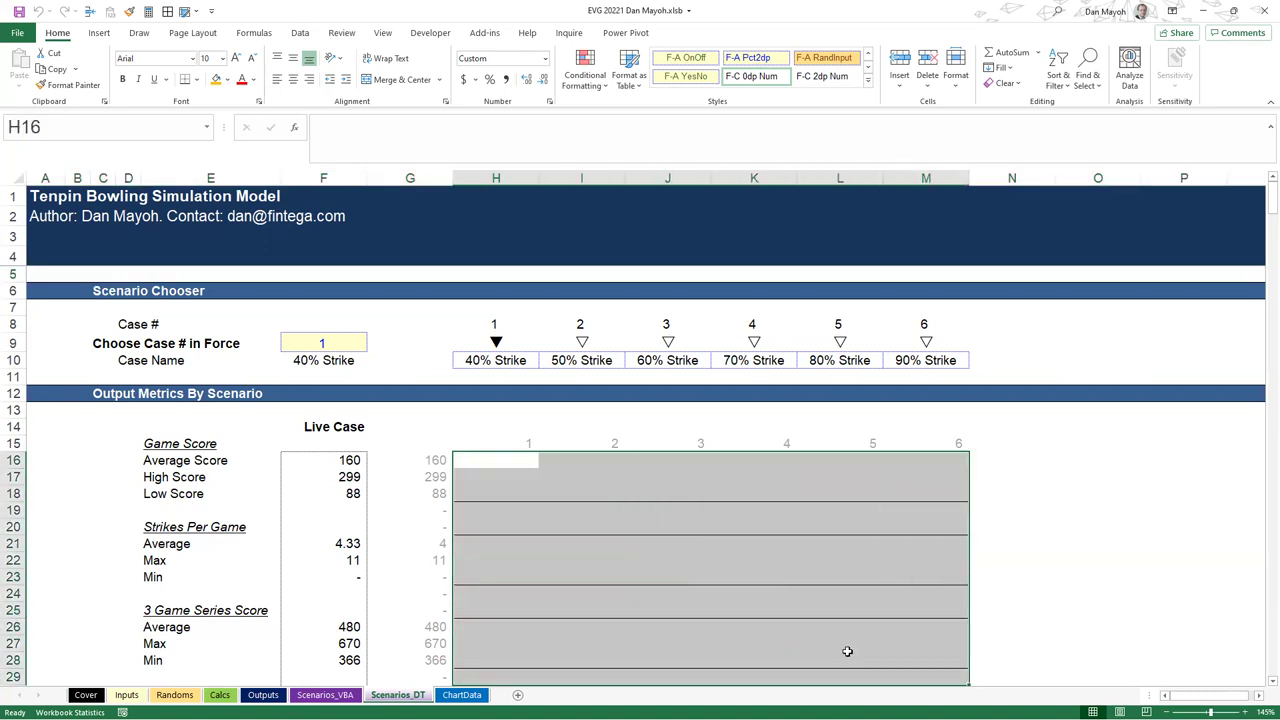
left_click(465, 477)
left_click(220, 695)
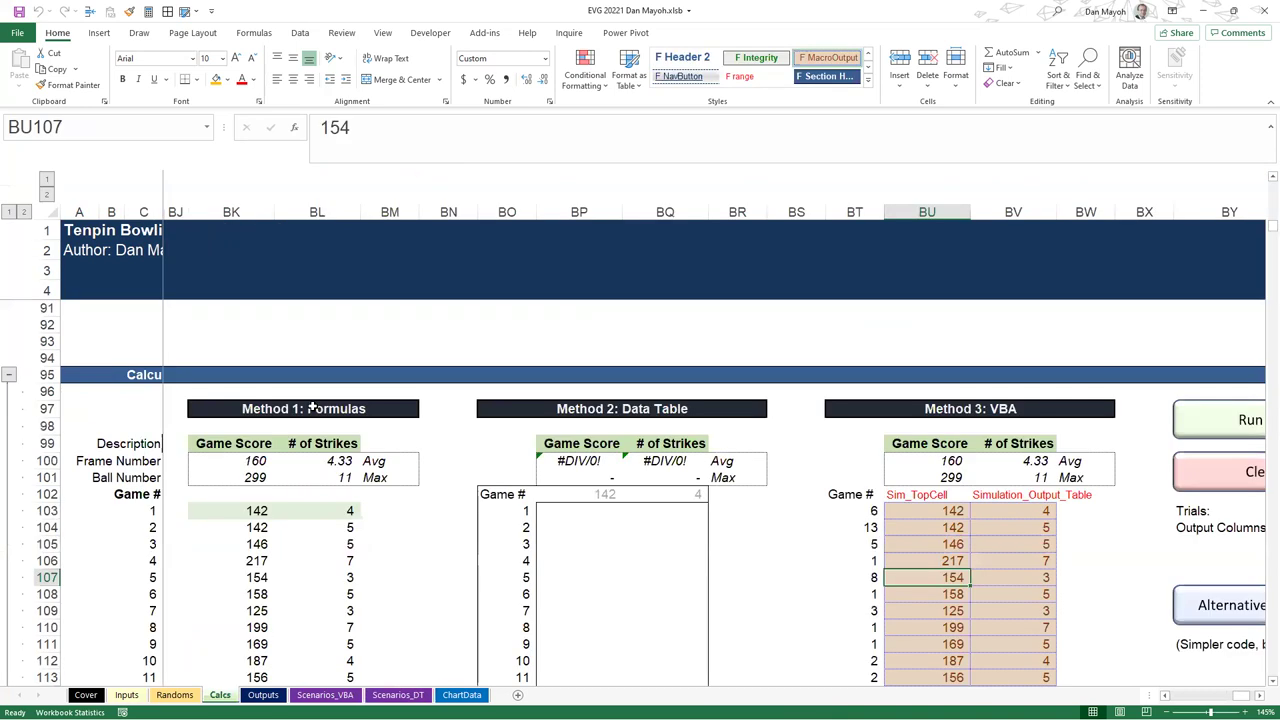
left_click(263, 695)
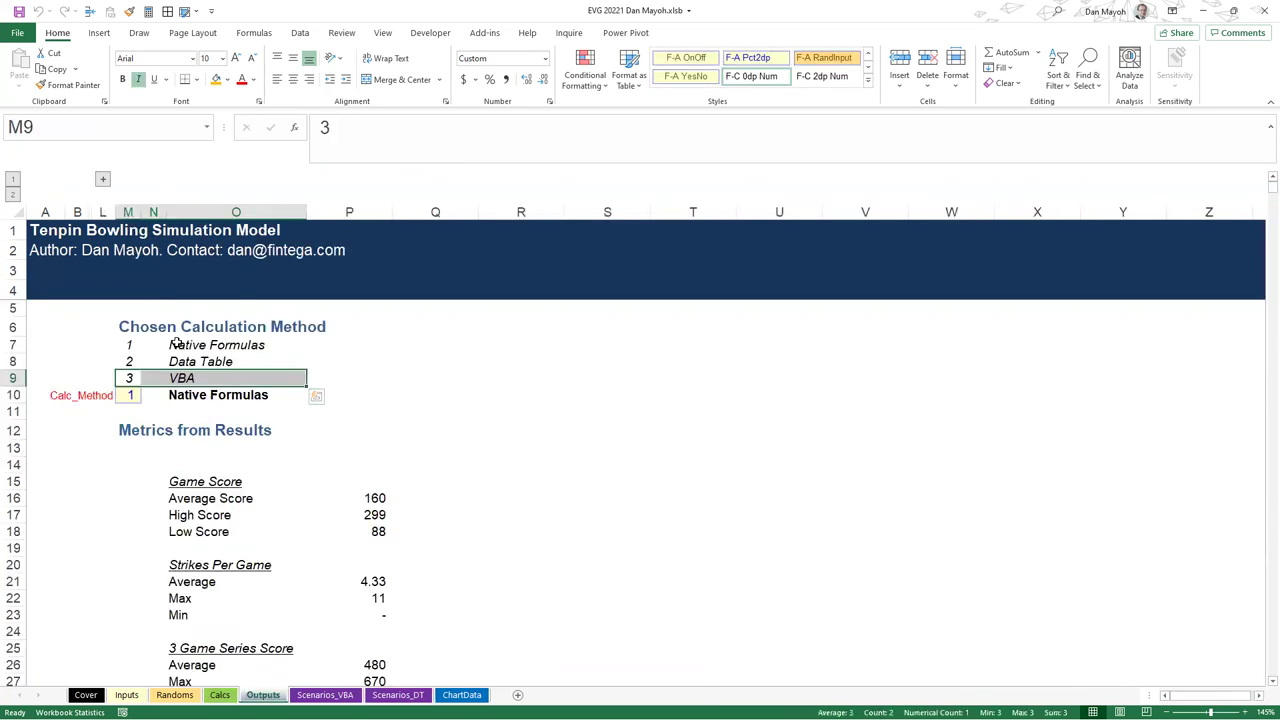
left_click(127, 344)
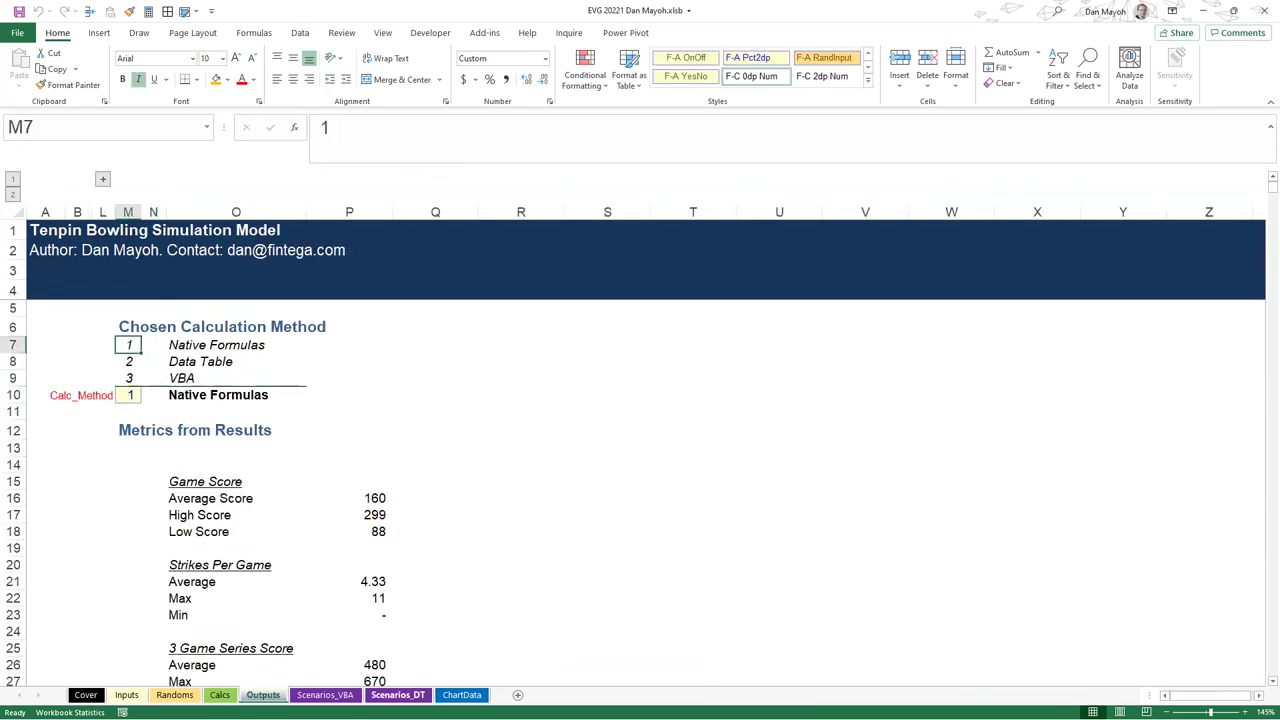
left_click(325, 695)
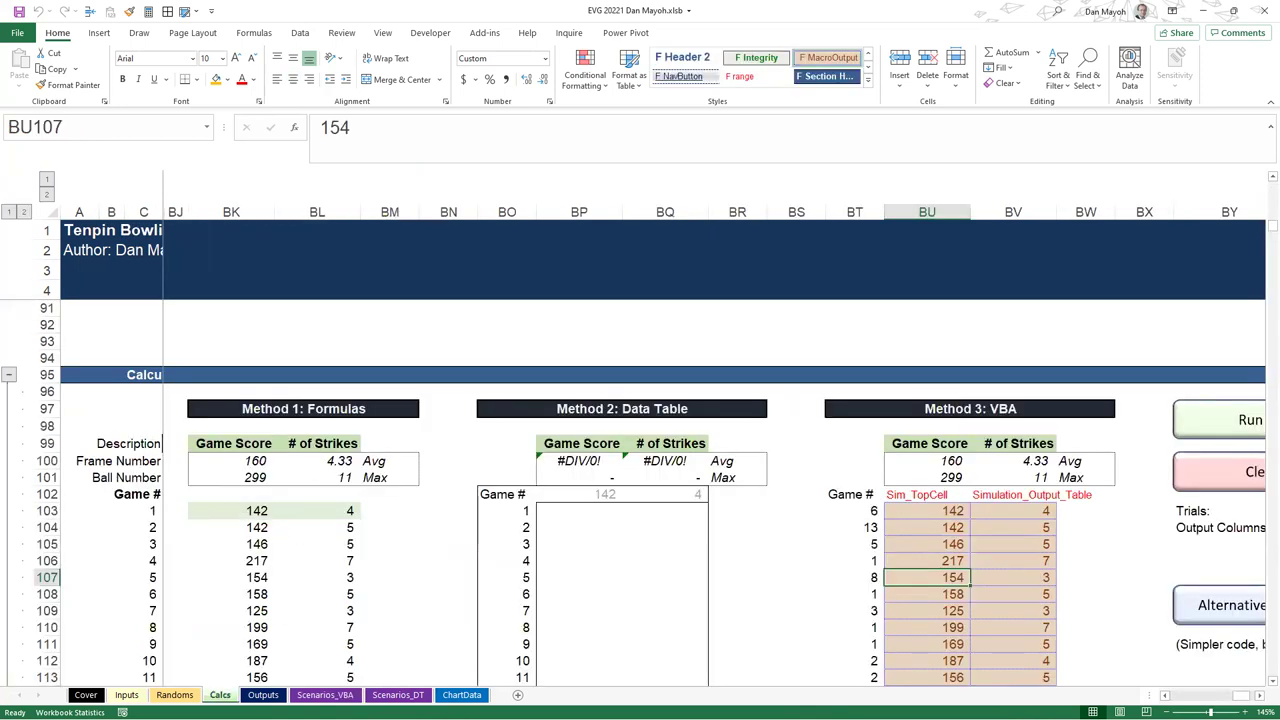
left_click_drag(170, 347, 181, 380)
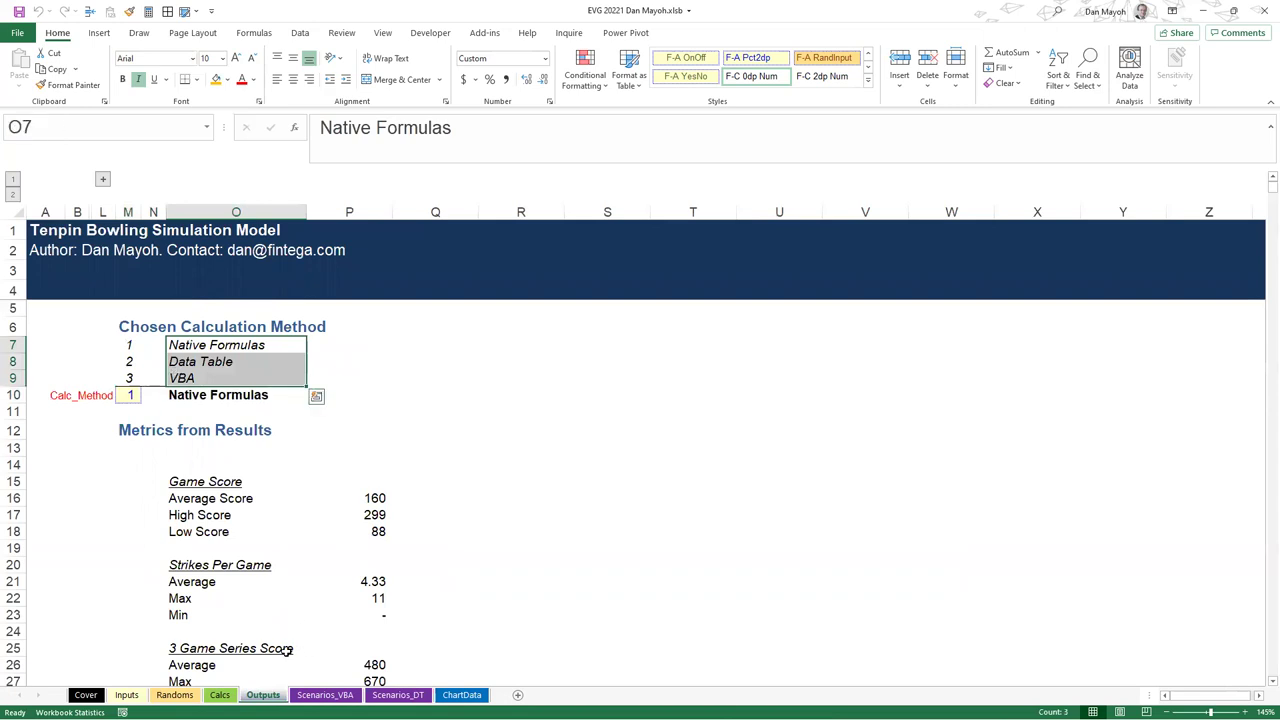
left_click(185, 378)
left_click(398, 695)
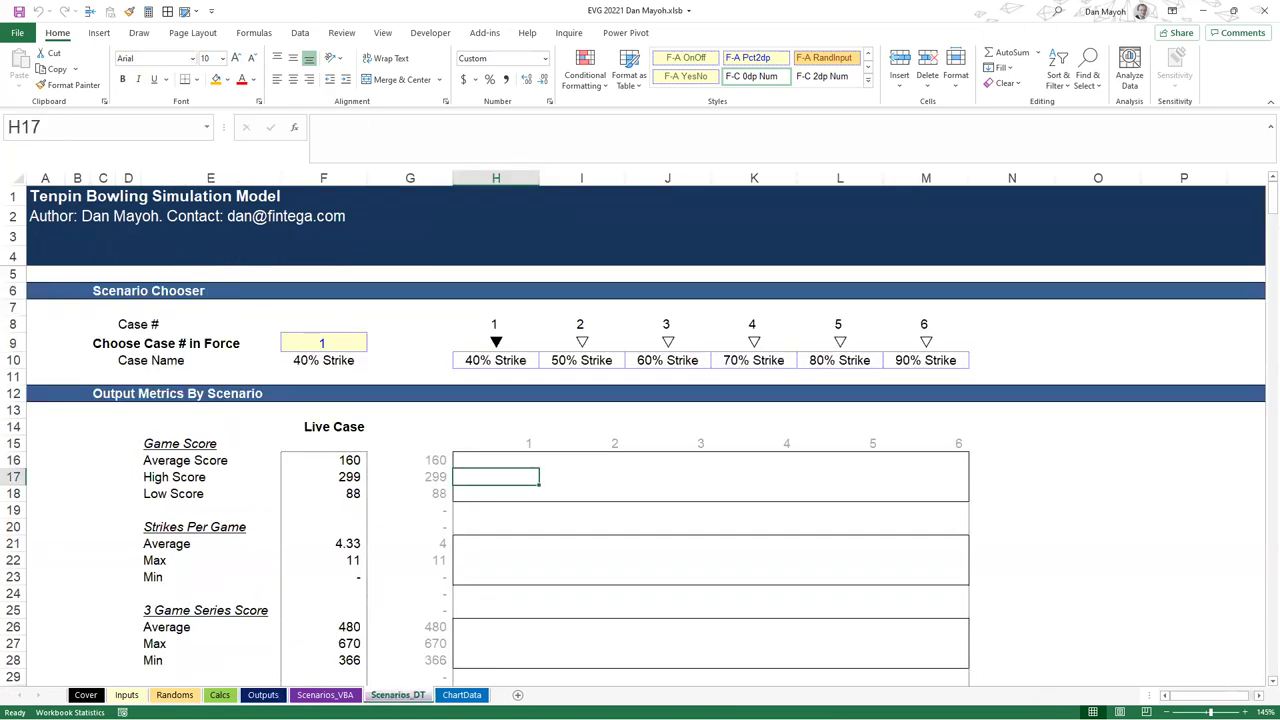
left_click(325, 695)
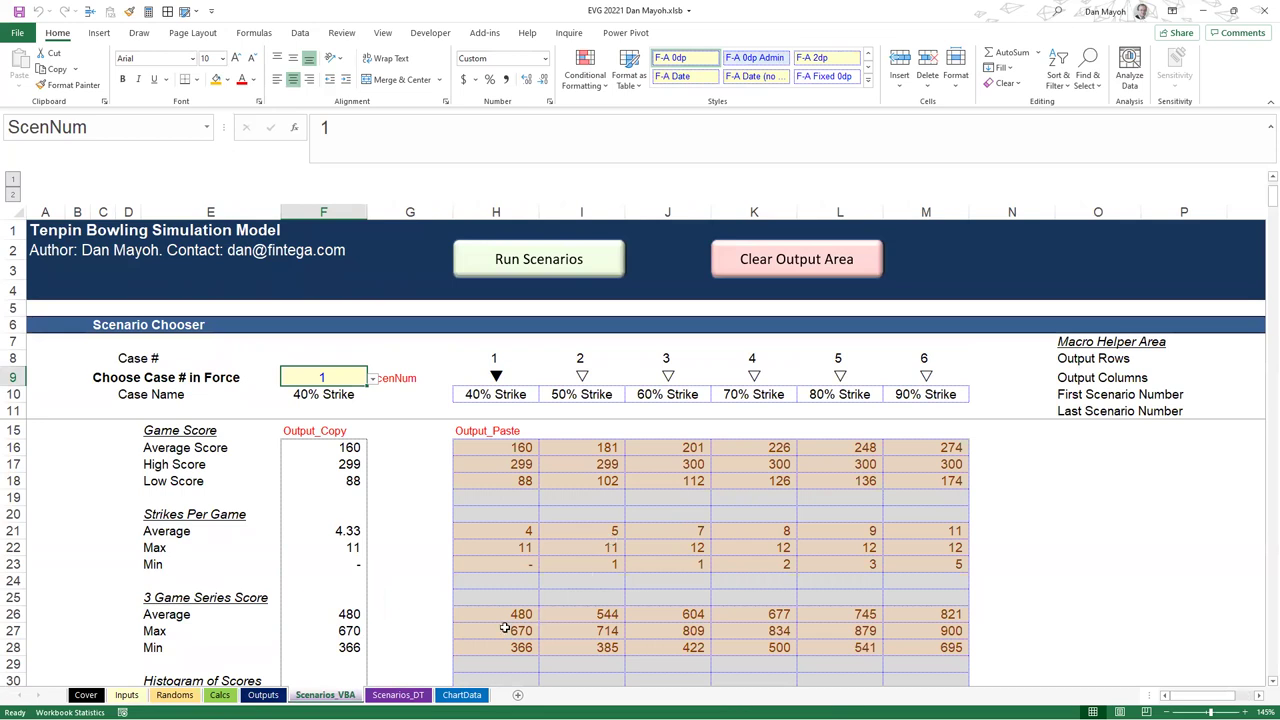
left_click(398, 695)
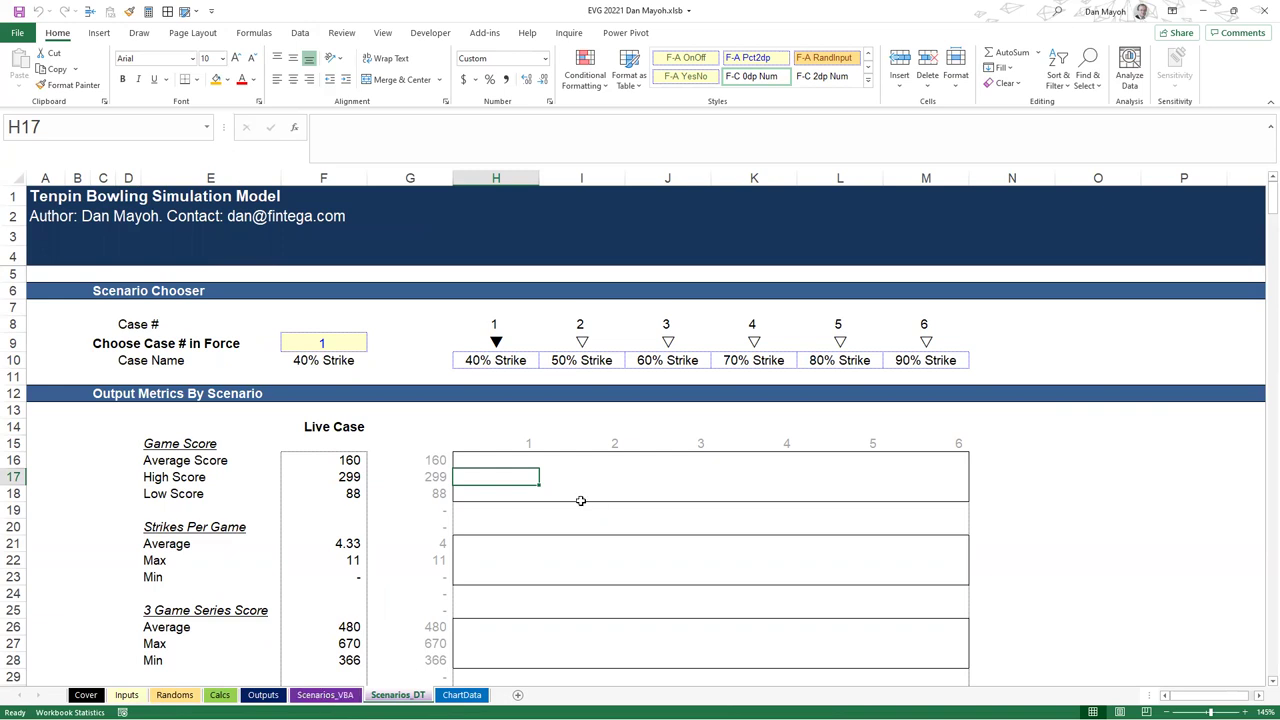
Check the formulas in the first case-number header H15 and the Average Score link G16 on Scenarios_DT
scroll(496, 506, "down", 1)
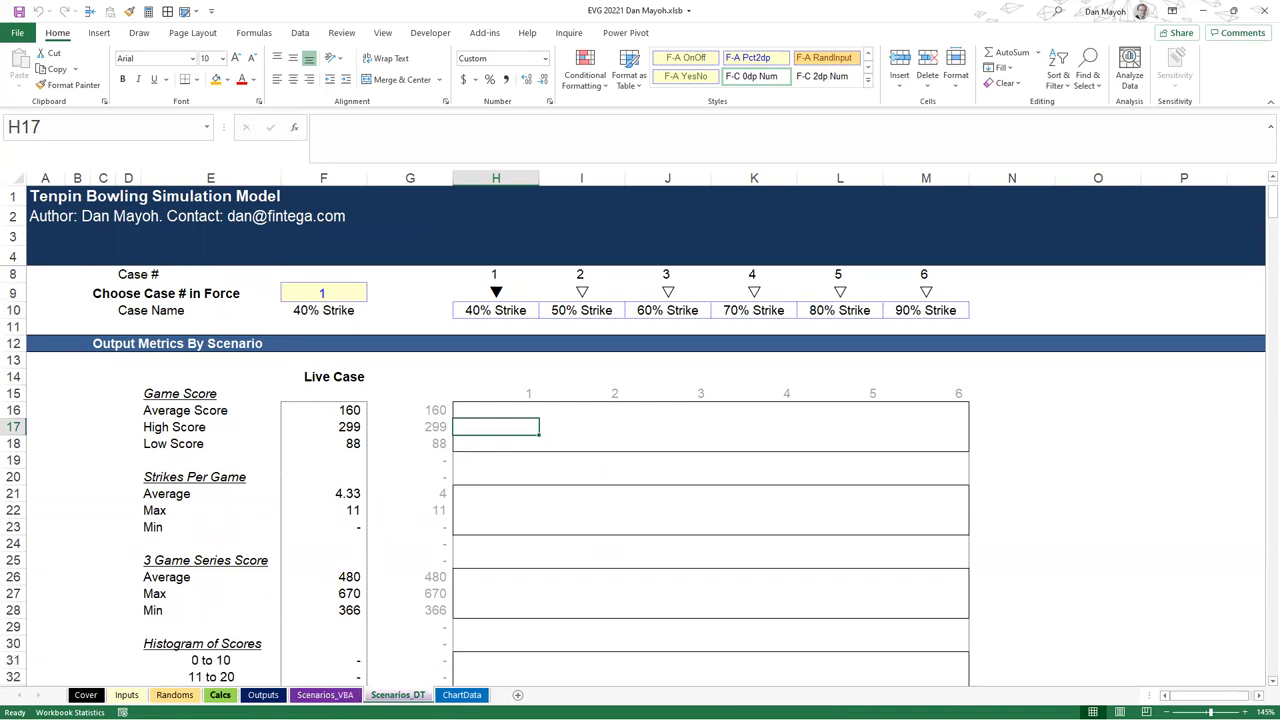
left_click(471, 393)
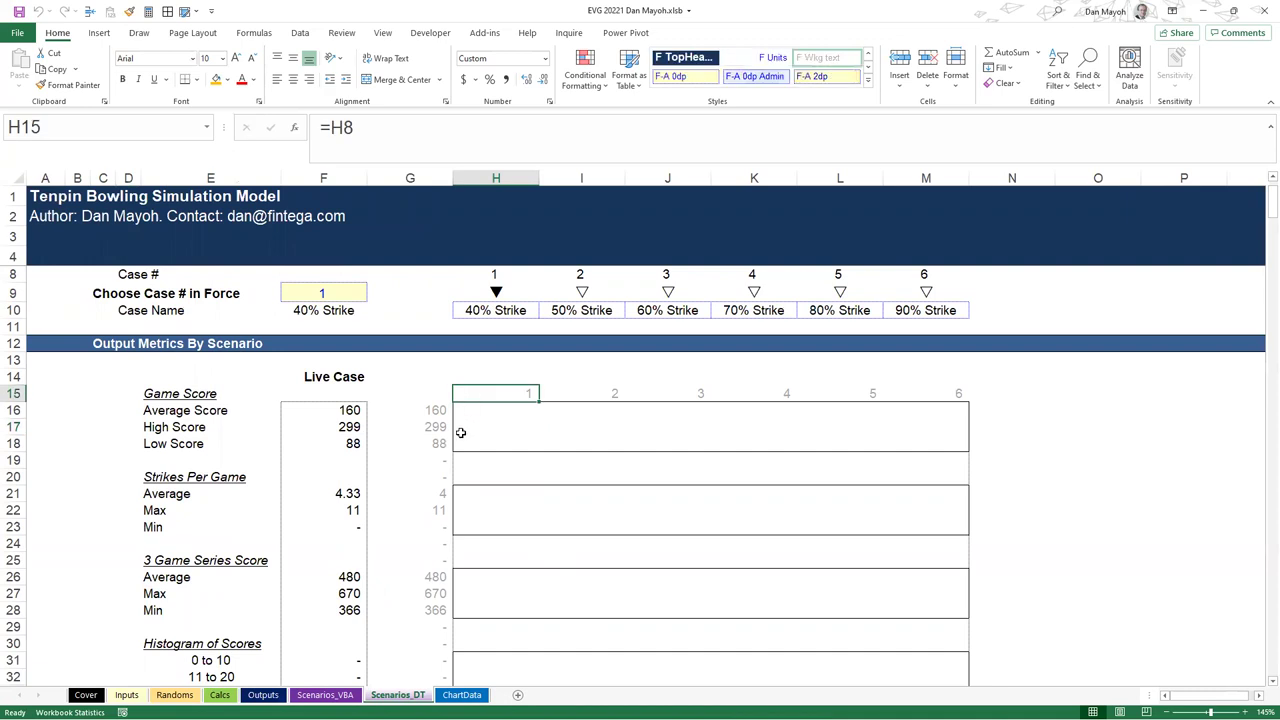
left_click(436, 410)
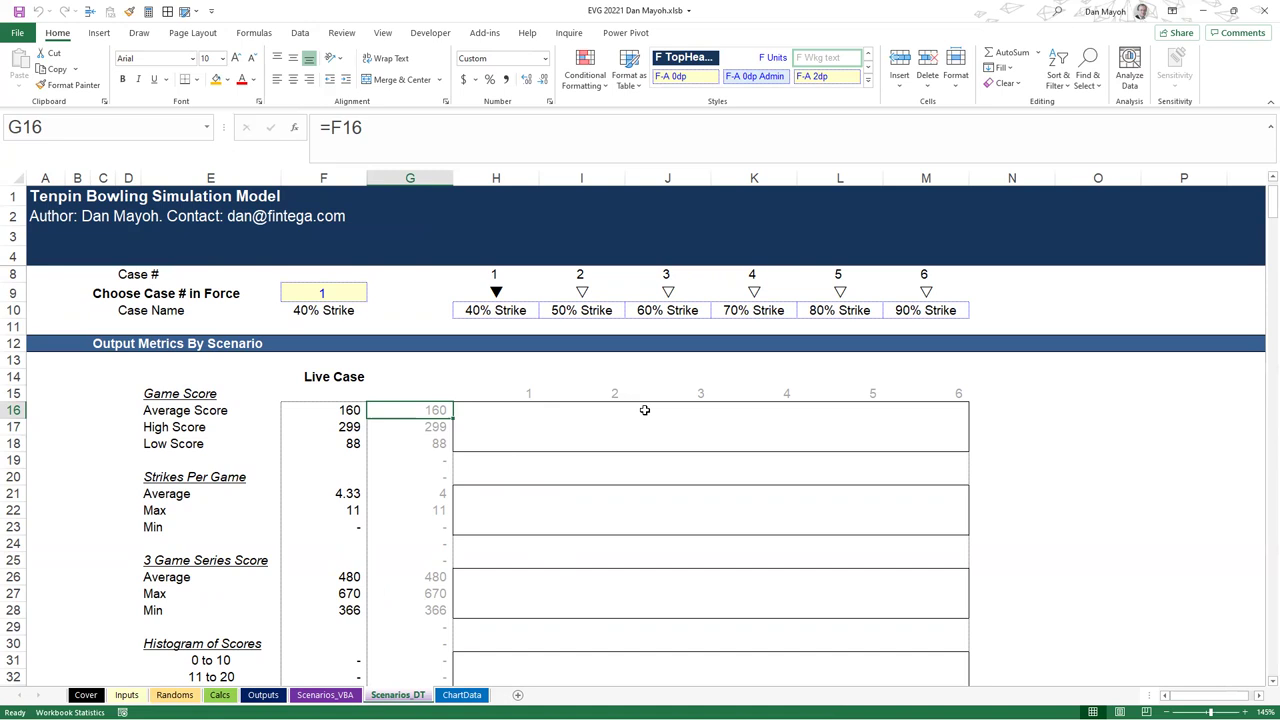
Create a data table on Scenarios_DT from G15 through column M down to the last metric row, with $F$9 as row input cell
key("Up")
key("shift+Right")
key("shift+Right")
key("shift+Right")
key("shift+Right")
key("shift+Right")
key("shift+Right")
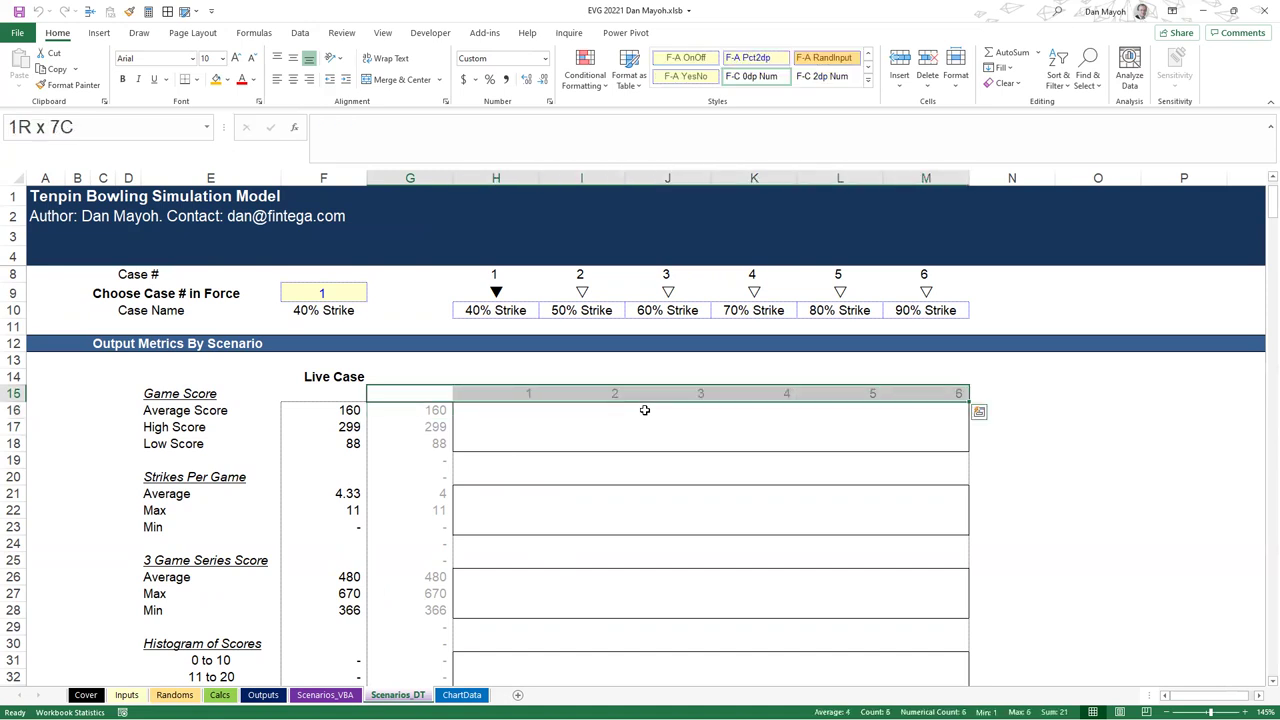
key("shift+Down")
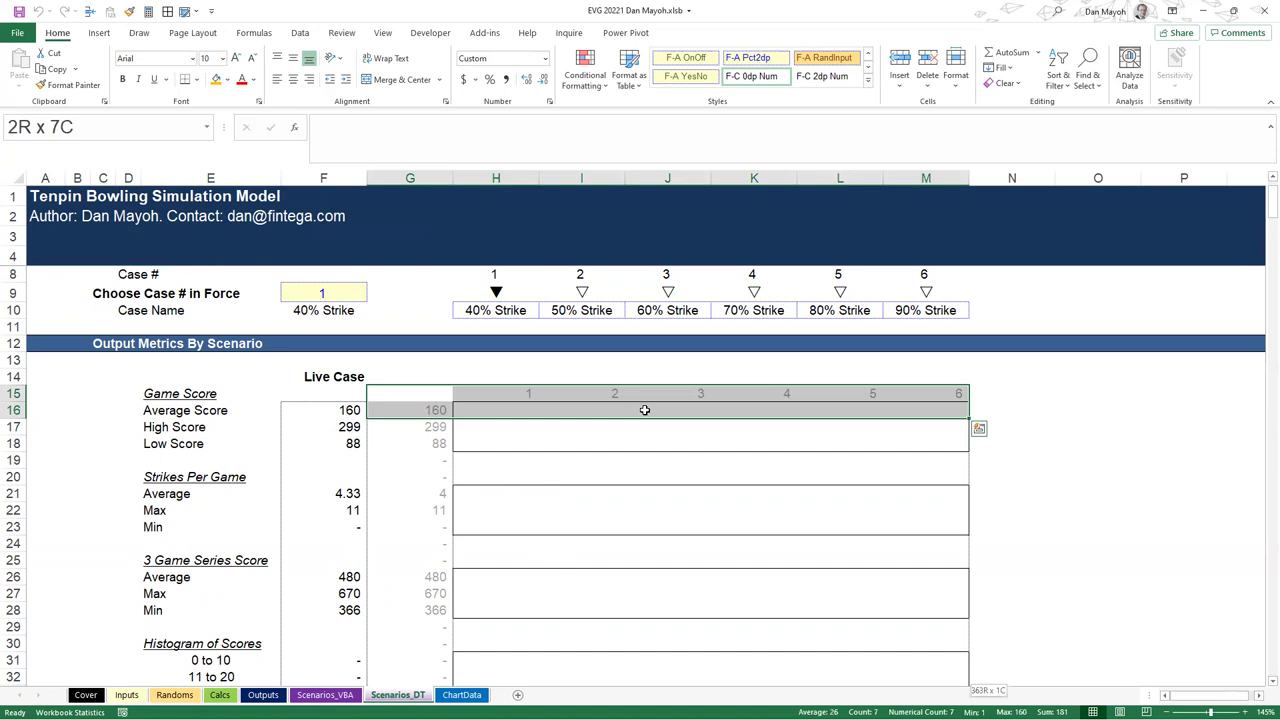
key("ctrl+shift+Down")
left_click_drag(1273, 655, 1272, 205)
key("alt+d")
key("t")
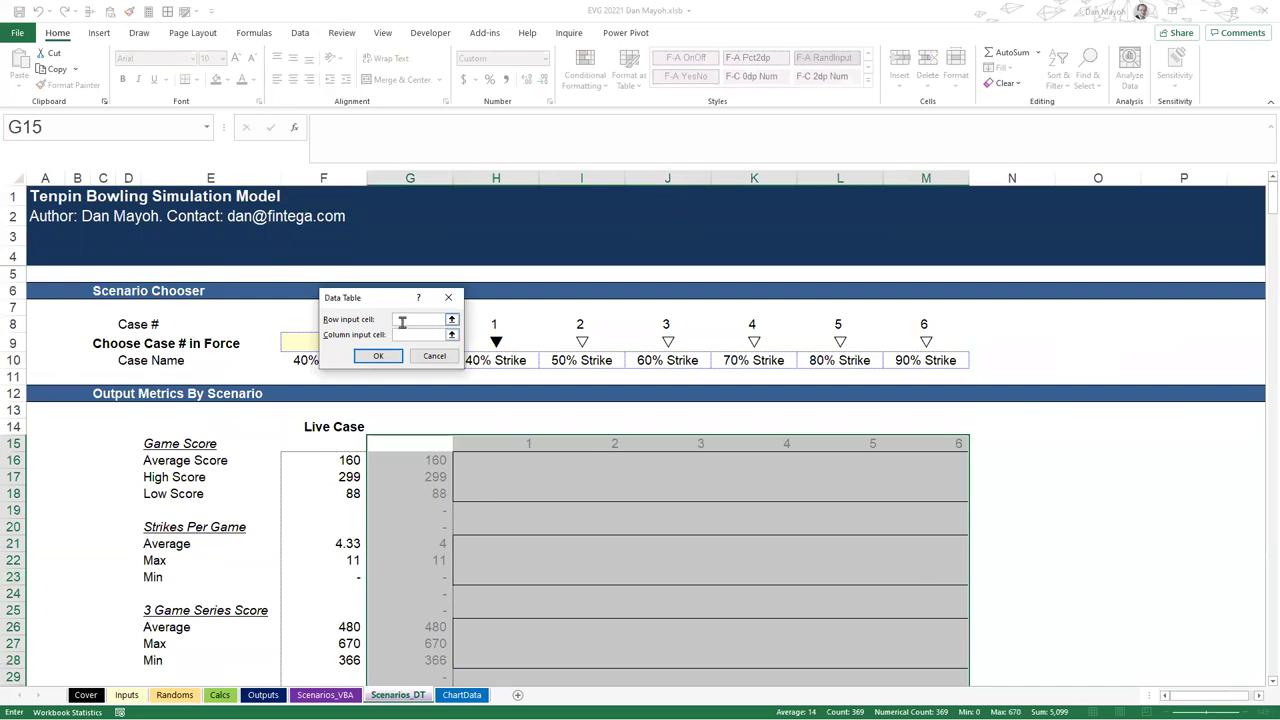
left_click_drag(388, 299, 531, 475)
left_click(316, 341)
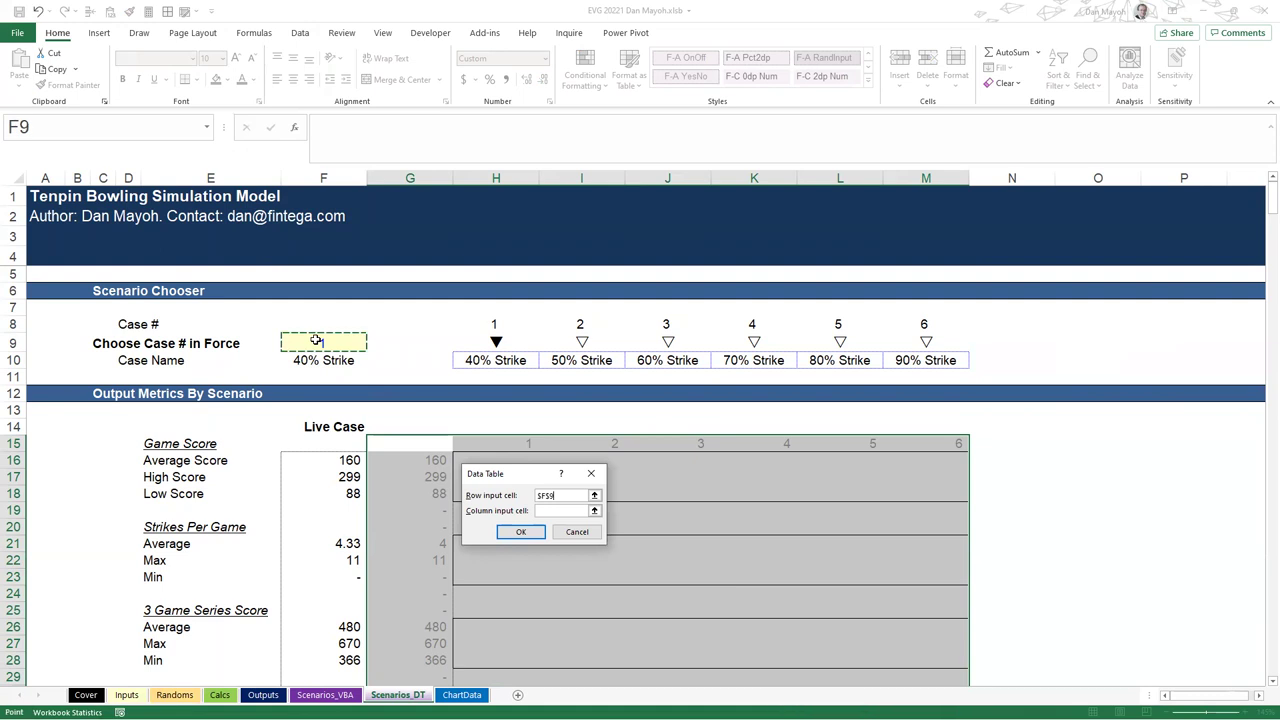
left_click(529, 539)
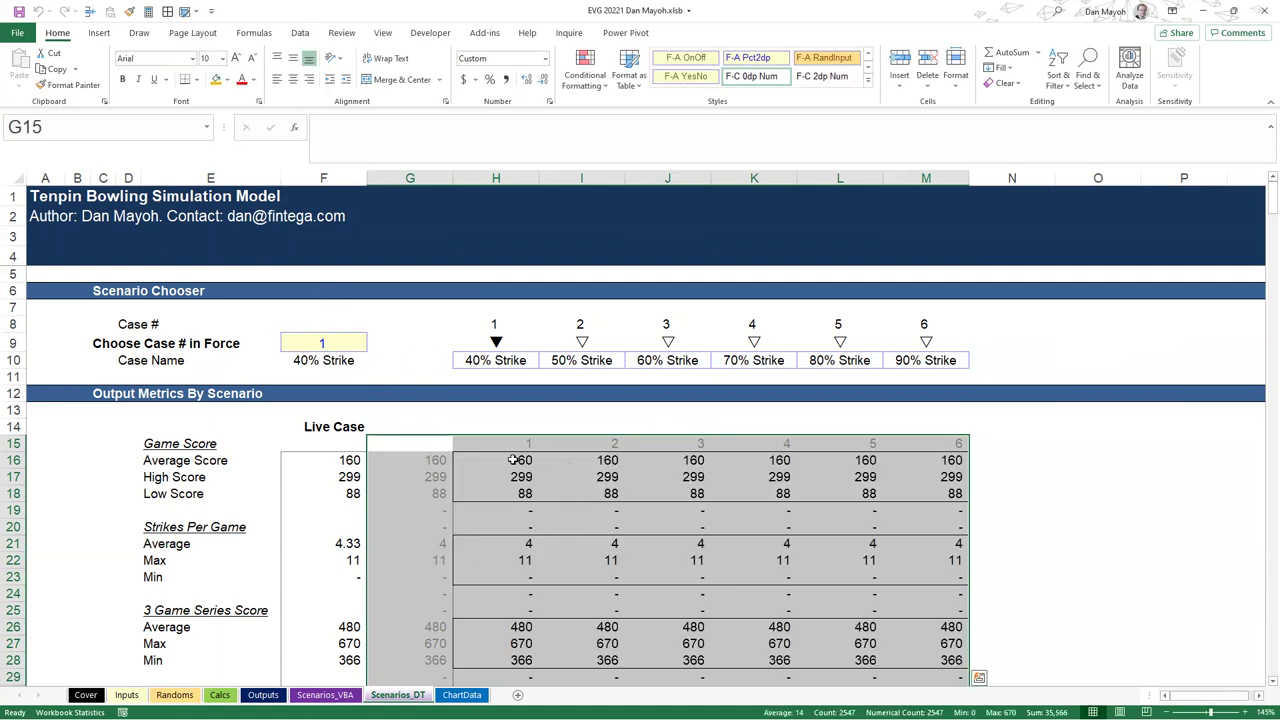
Inspect the data table formulas across the strike cases and trace them back to the live metrics in columns F and G
left_click(514, 460)
left_click(592, 460)
left_click(670, 460)
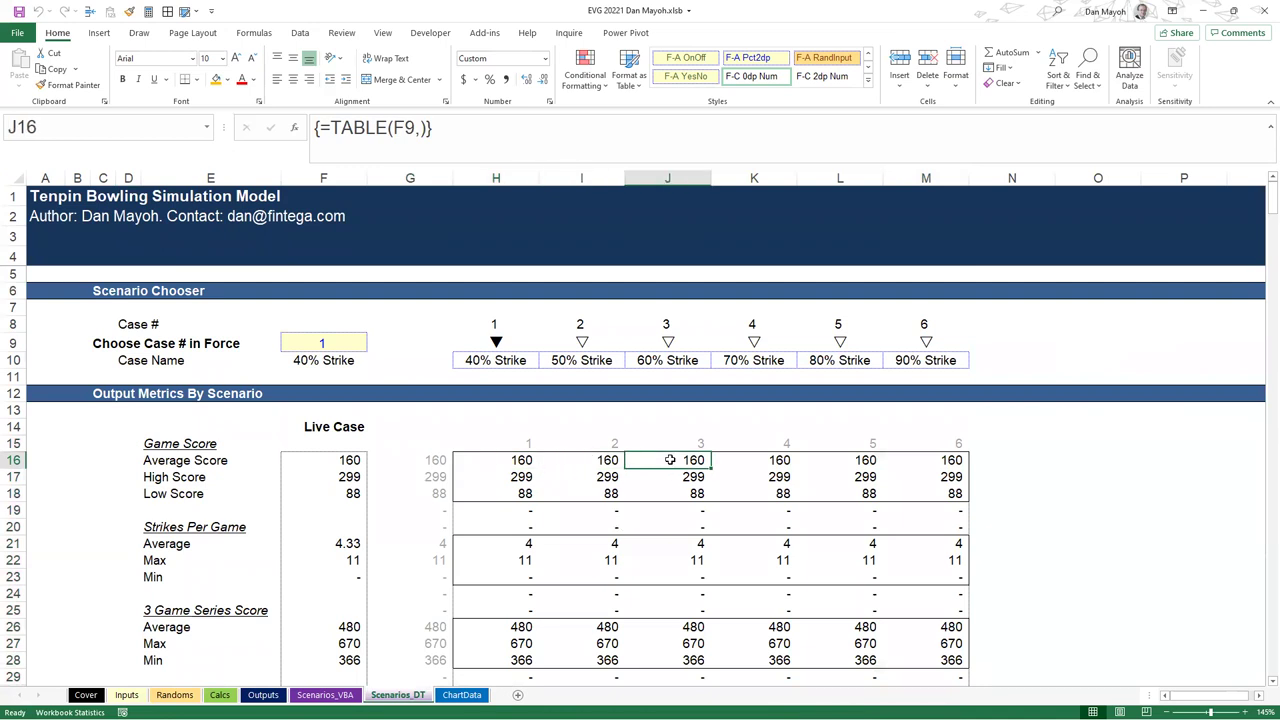
left_click(785, 475)
left_click_drag(438, 459, 423, 602)
left_click(340, 462)
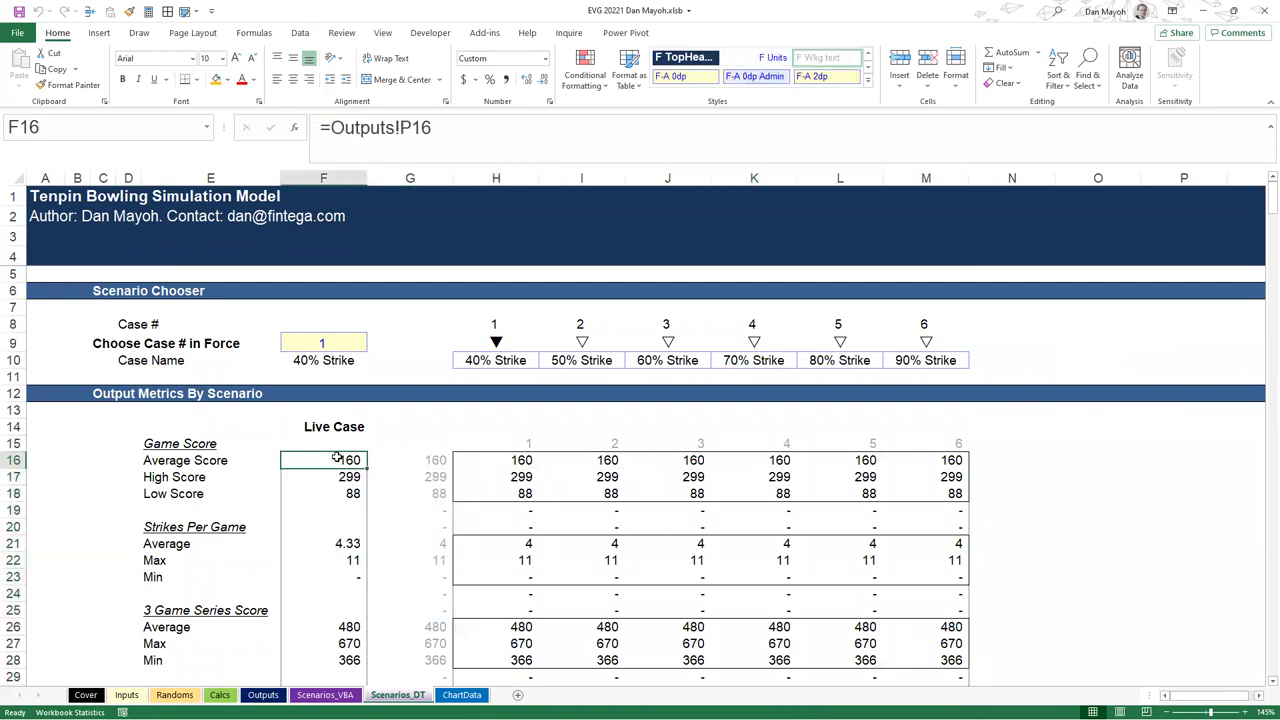
left_click_drag(428, 462, 414, 578)
left_click_drag(474, 460, 930, 577)
left_click(608, 466)
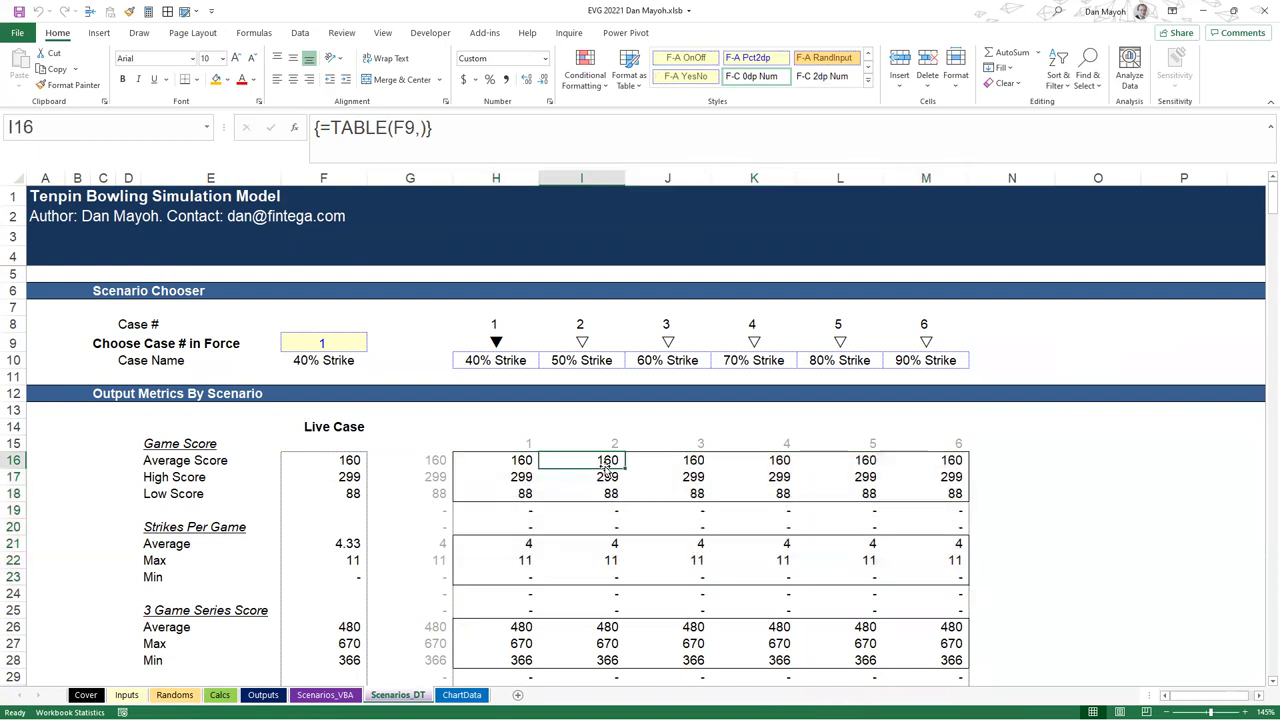
Trace how the row 15 case numbers, input cell F9 and column G metrics feed each case column, comparing Average Score across cases
left_click_drag(511, 444, 907, 447)
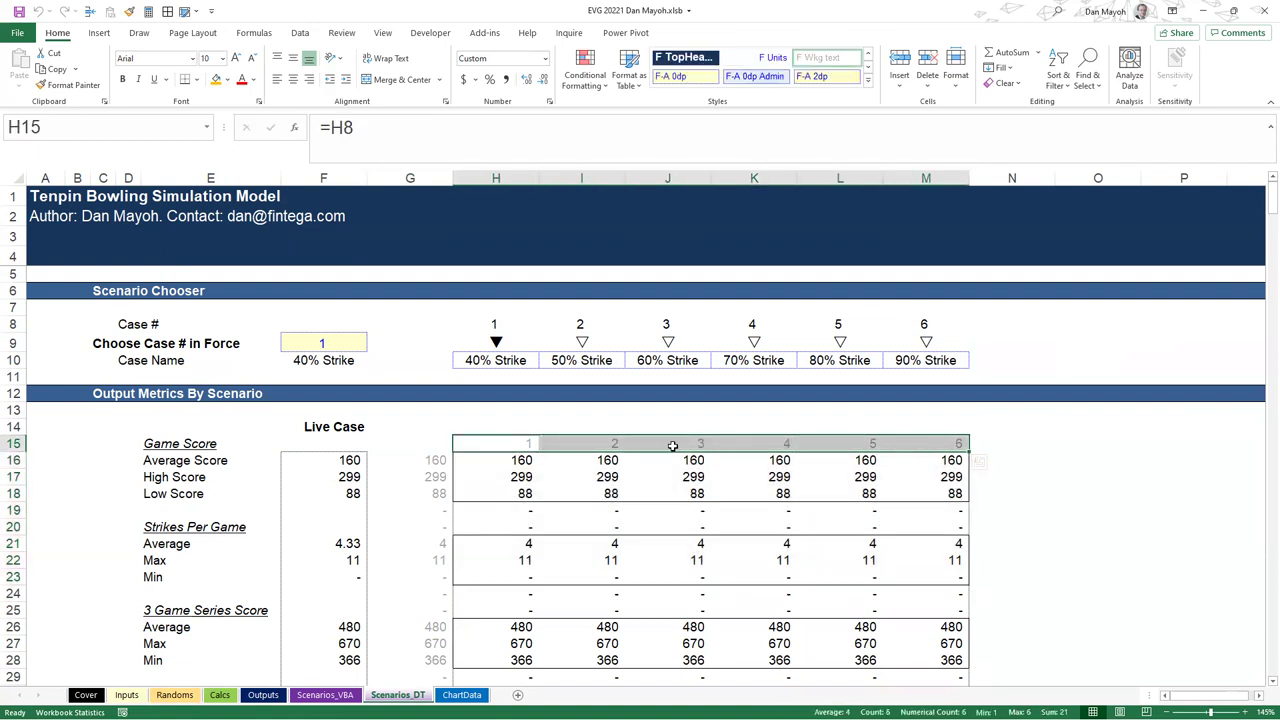
left_click(333, 346)
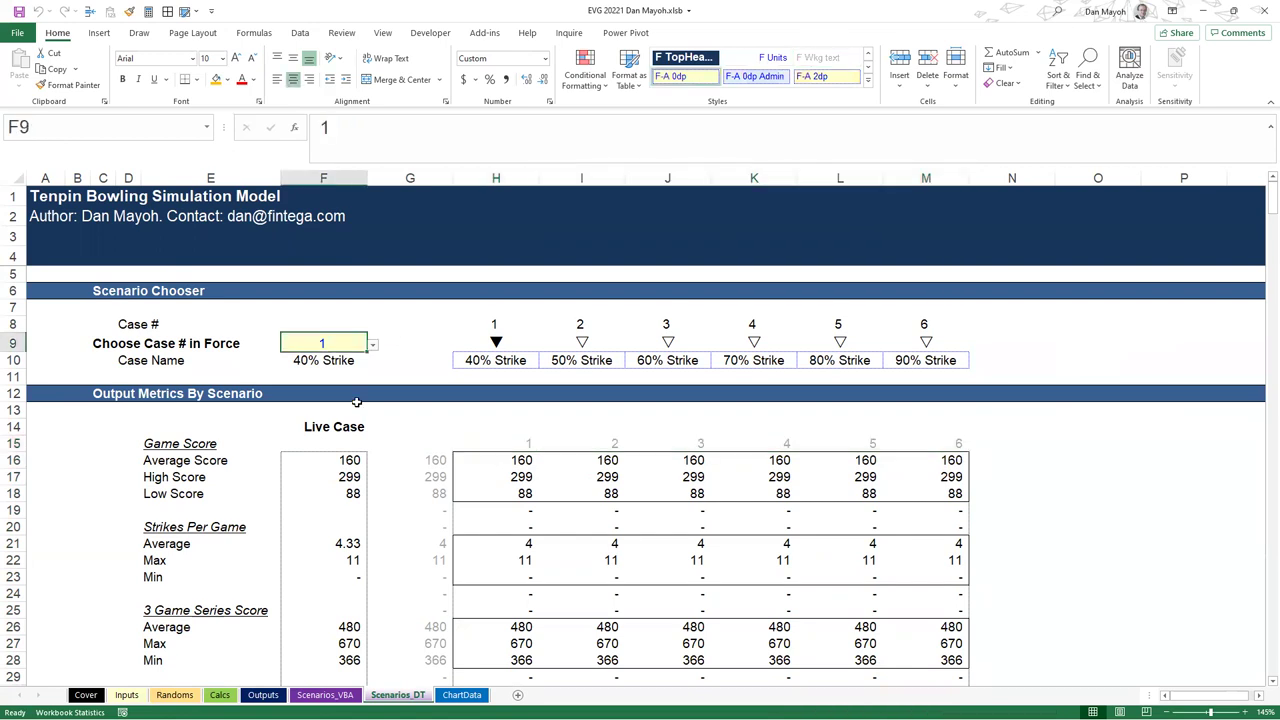
left_click_drag(423, 462, 410, 668)
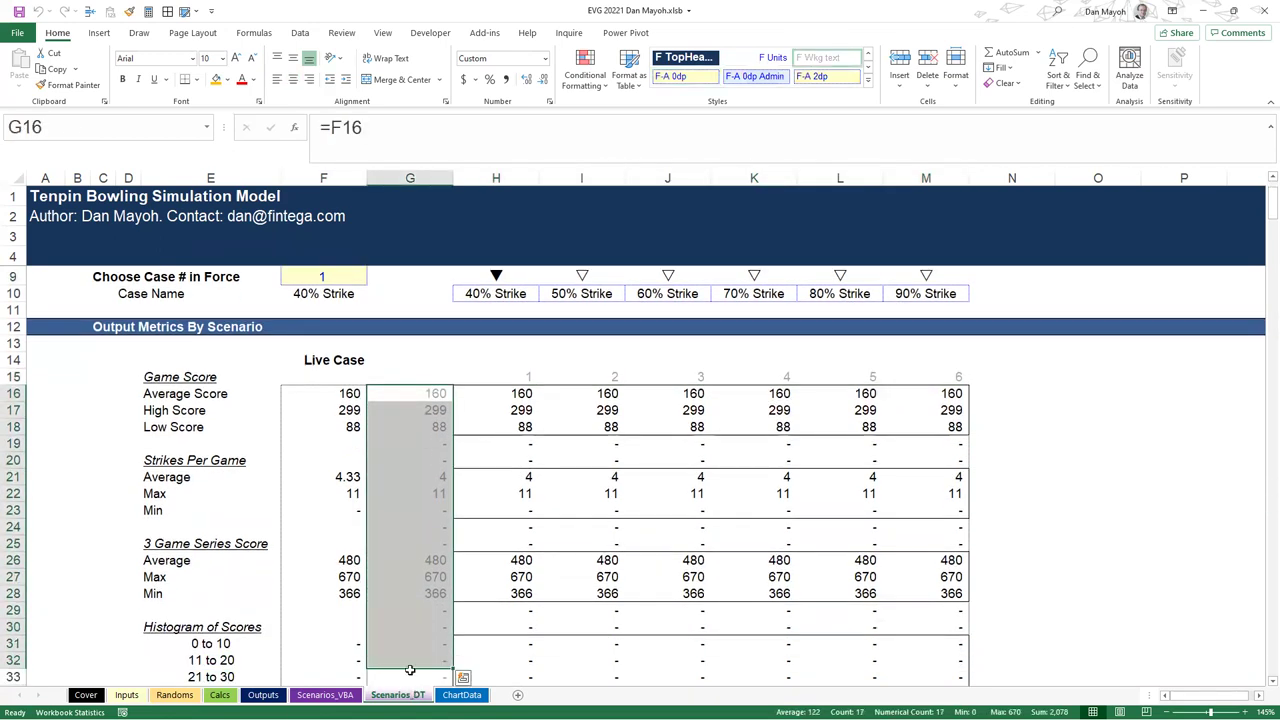
left_click_drag(512, 393, 520, 543)
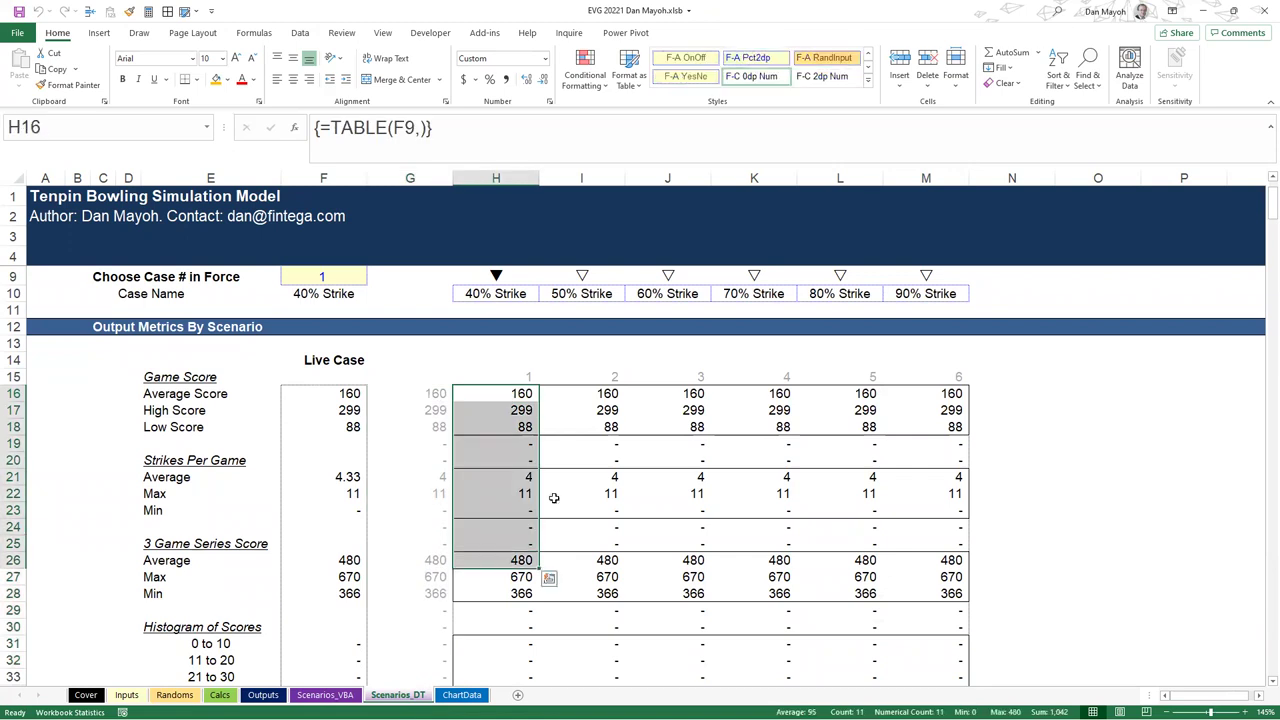
left_click_drag(591, 400, 580, 543)
scroll(500, 460, "up", 1)
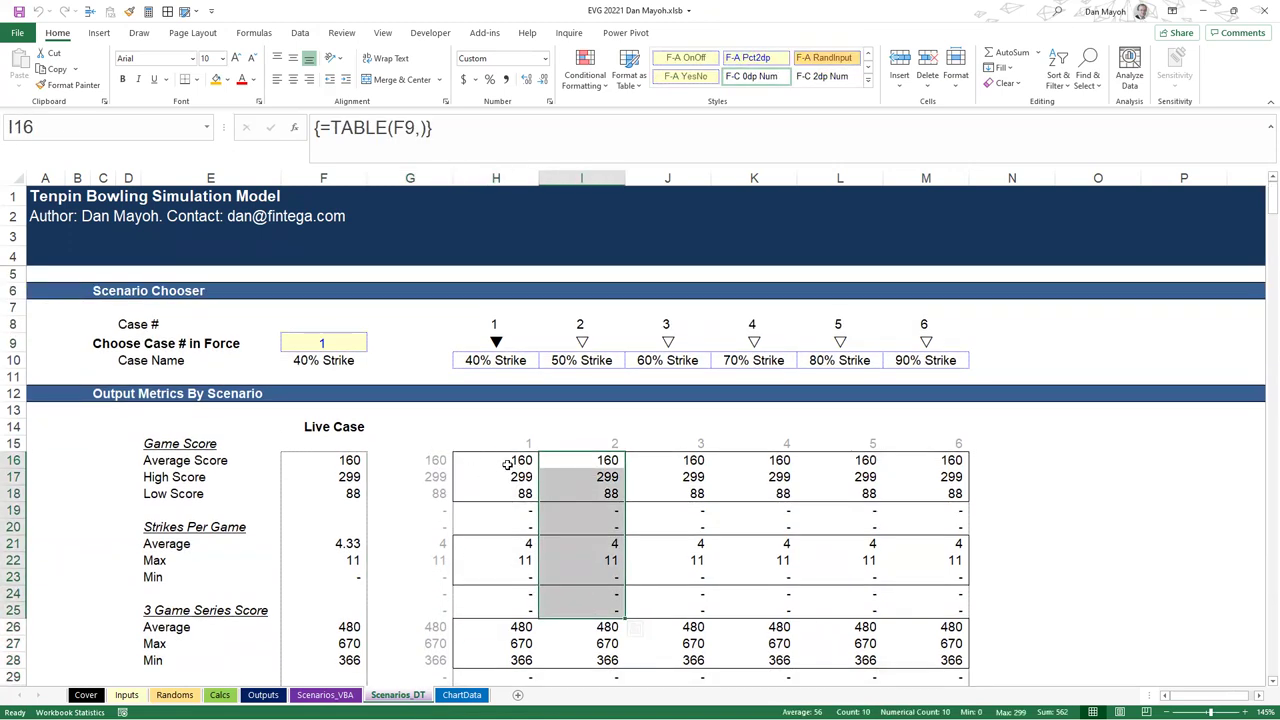
left_click(590, 460)
key("Right")
key("Right")
key("Right")
left_click(326, 343)
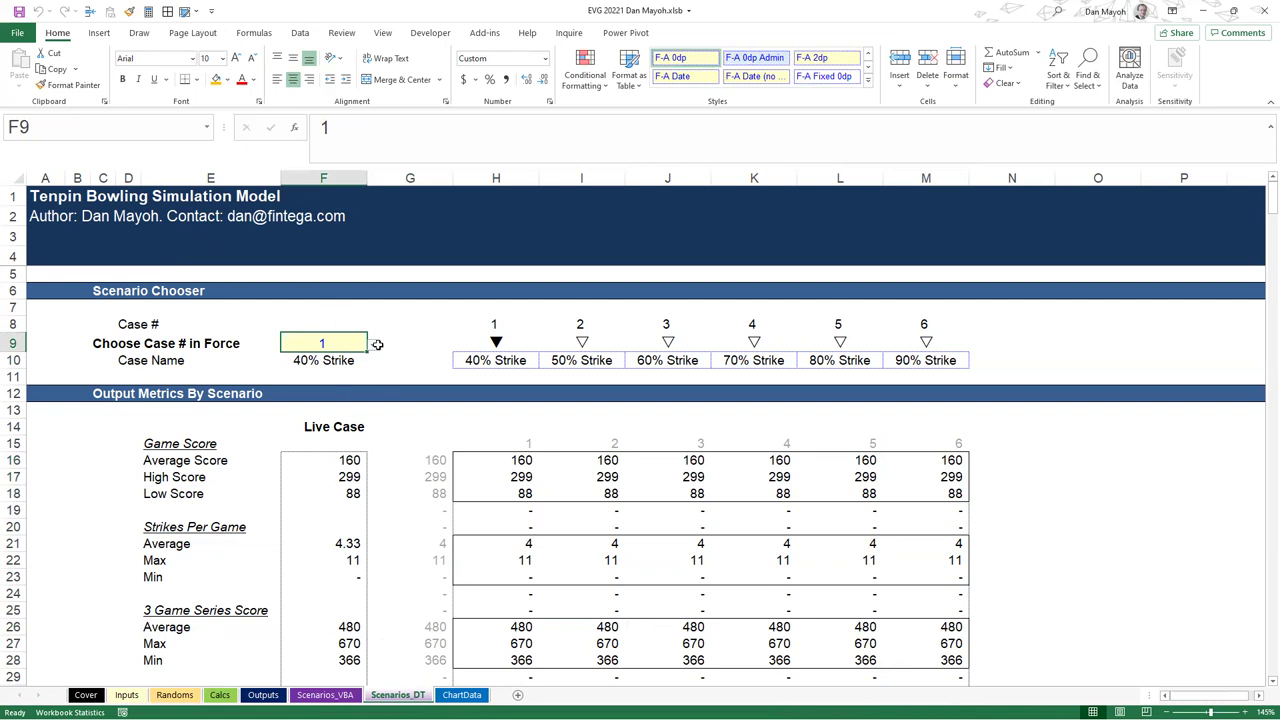
Relink the Choose Case # in Force cell H9 on Inputs with the formula =Scenarios_DT!F9
left_click(126, 694)
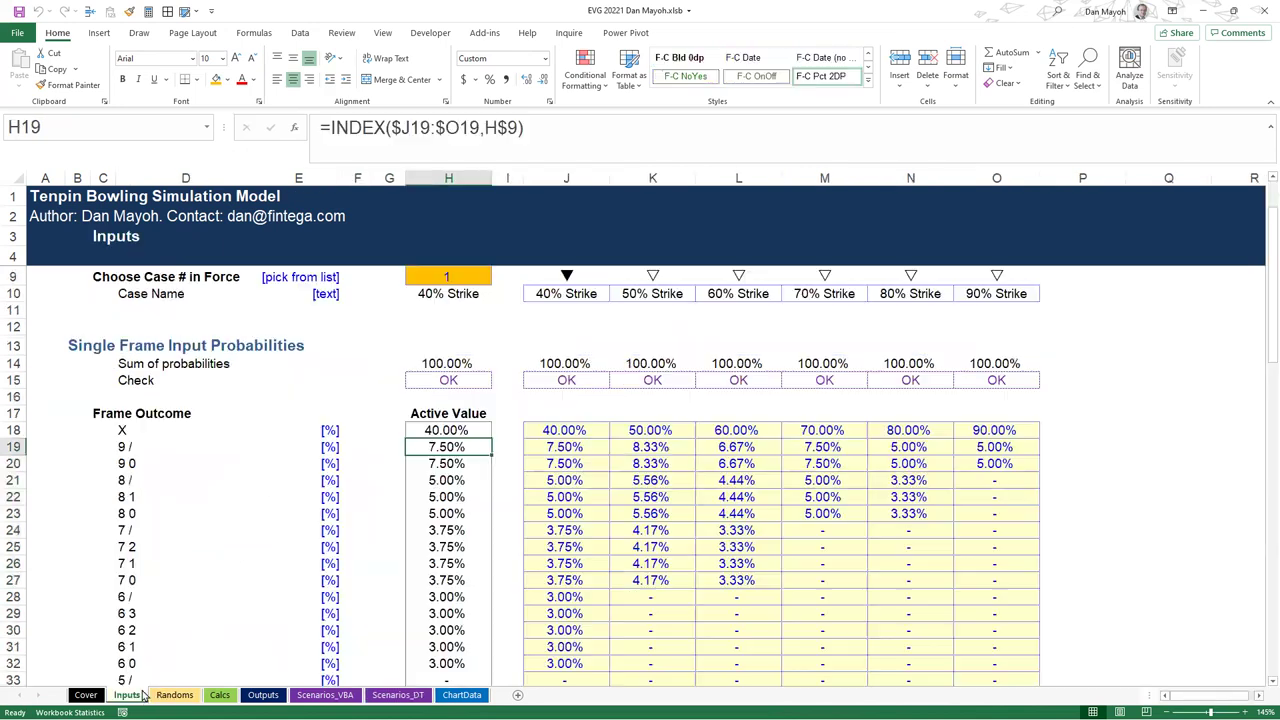
scroll(427, 365, "up", 2)
left_click(426, 340)
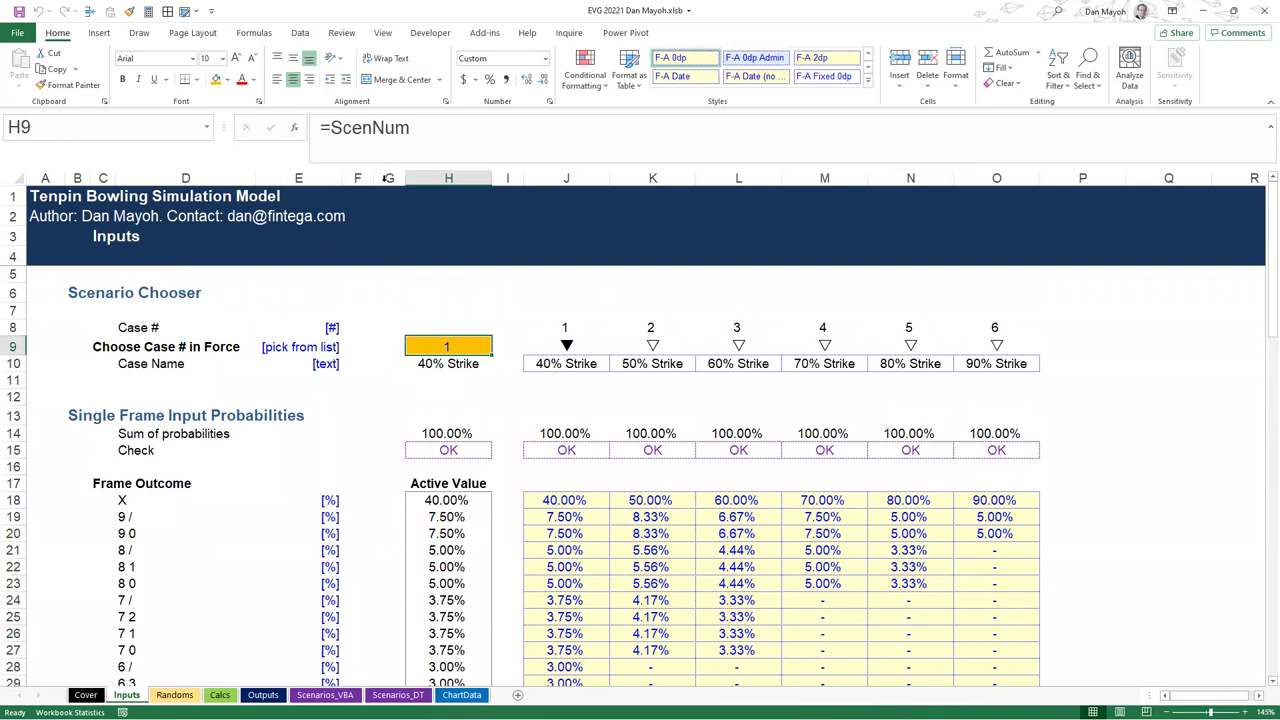
type("=")
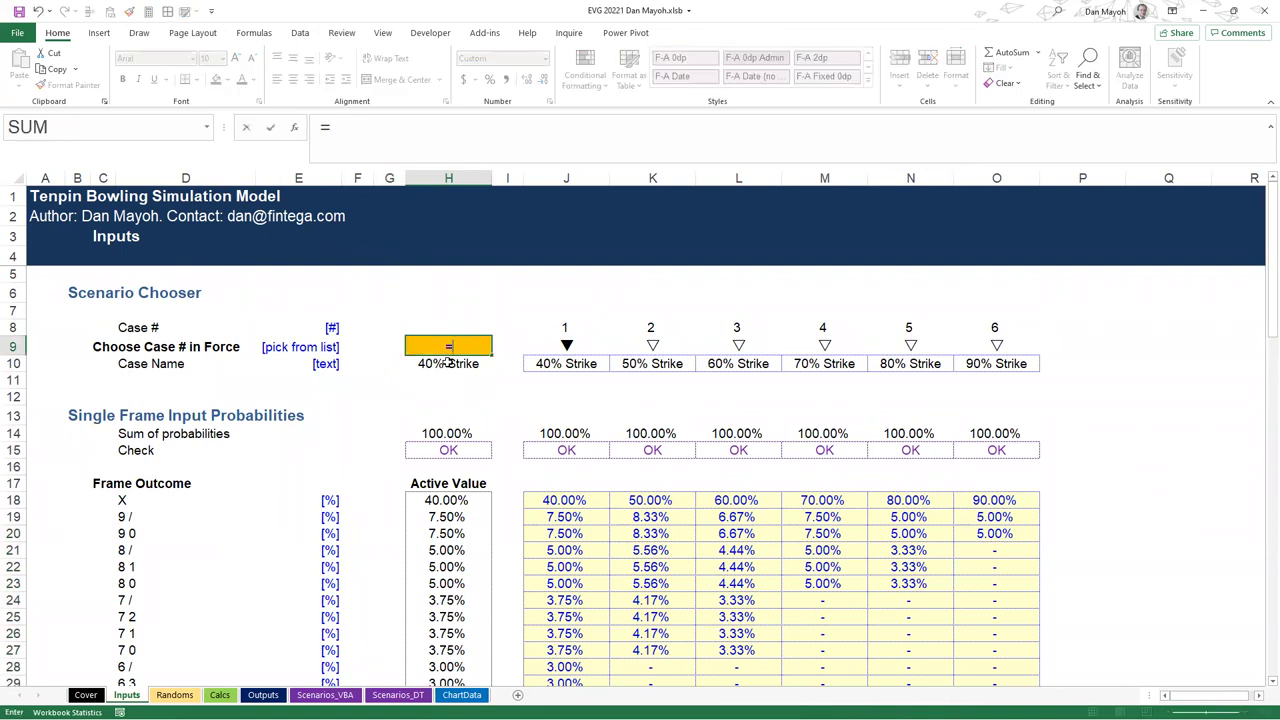
left_click(316, 695)
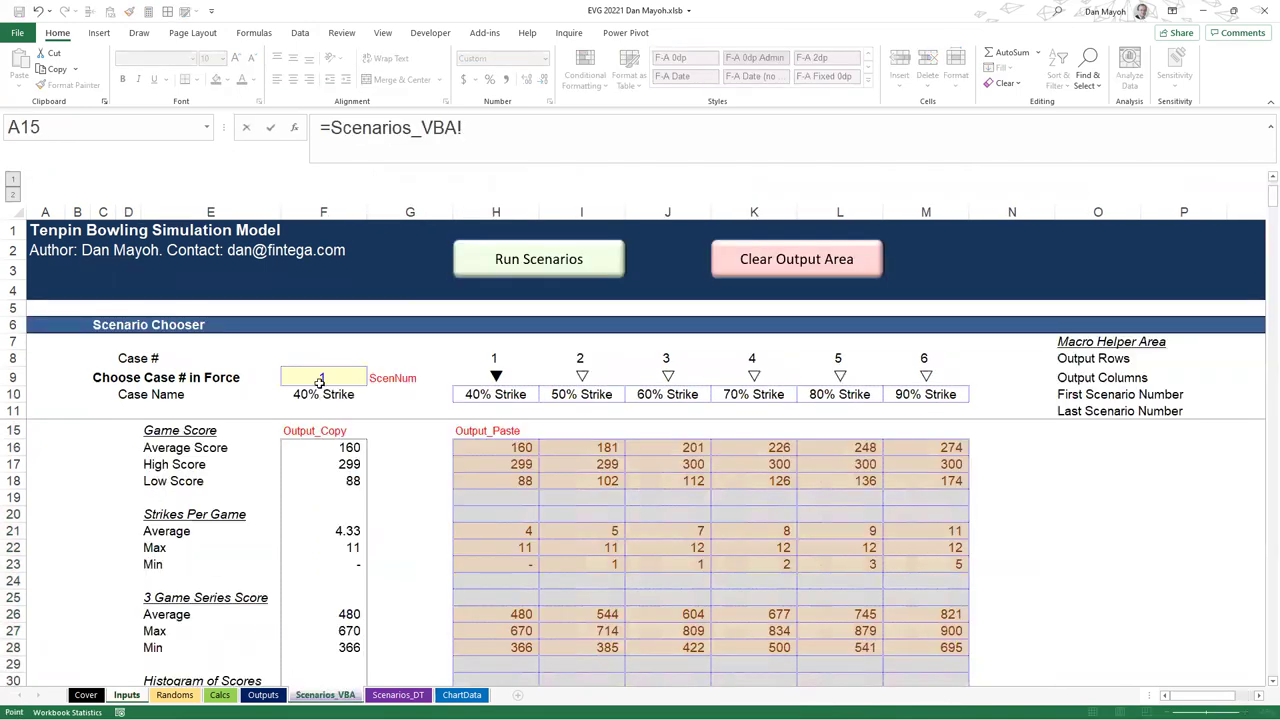
left_click(398, 695)
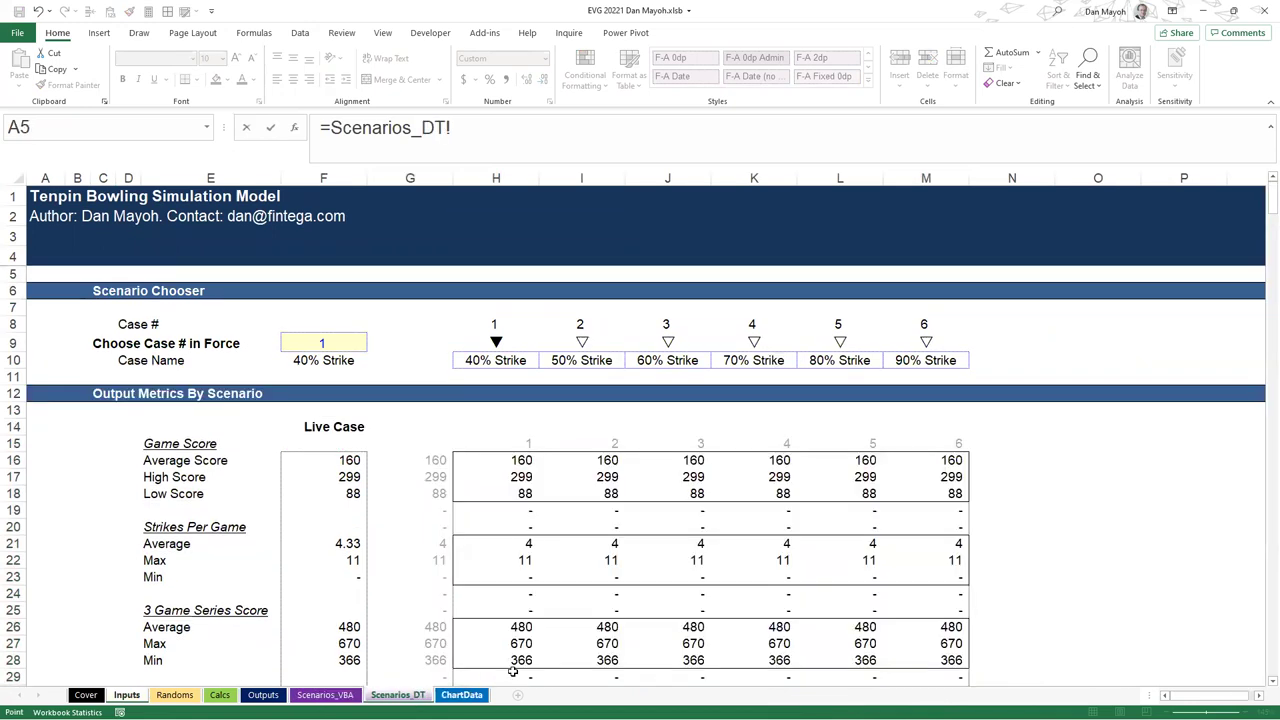
left_click(333, 342)
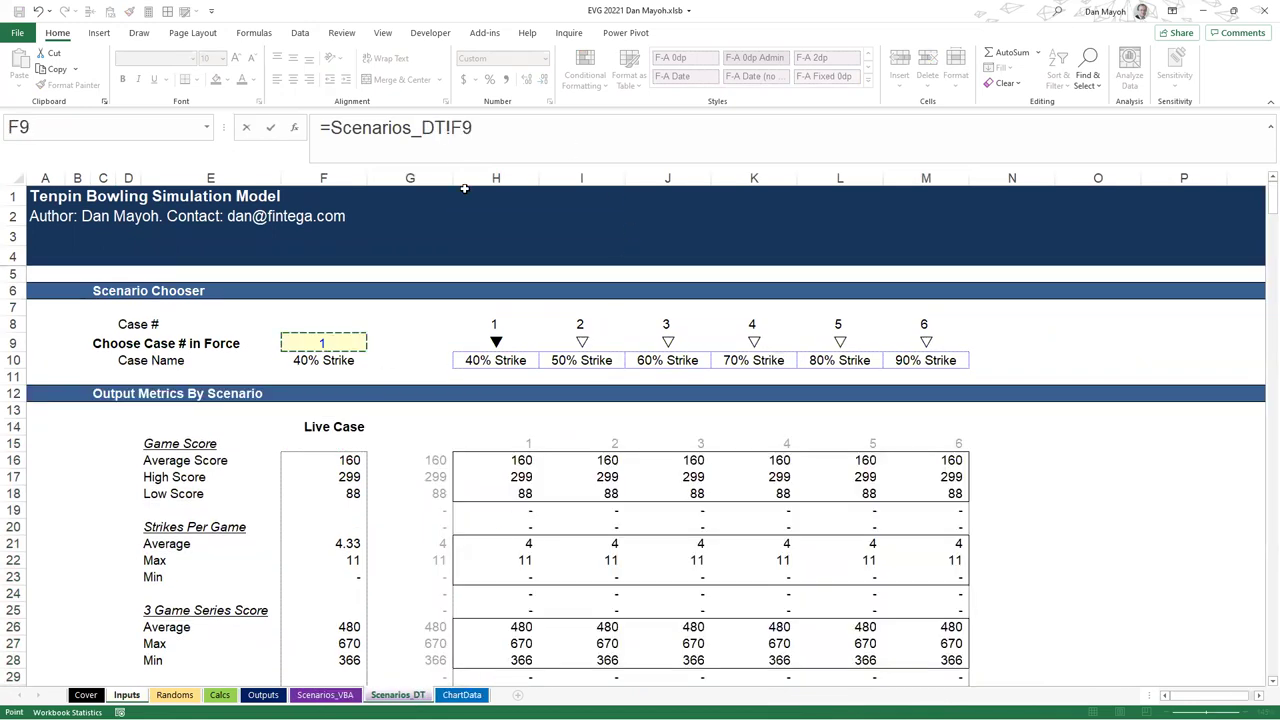
left_click(373, 172)
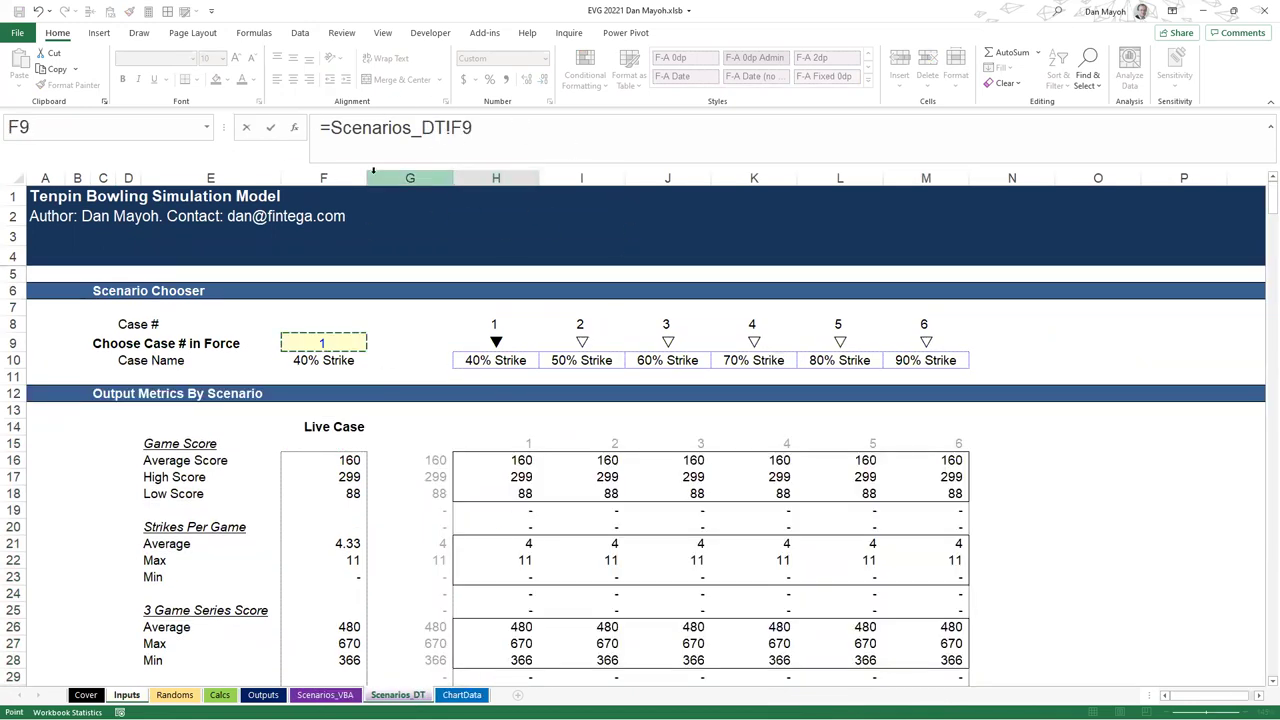
key("Return")
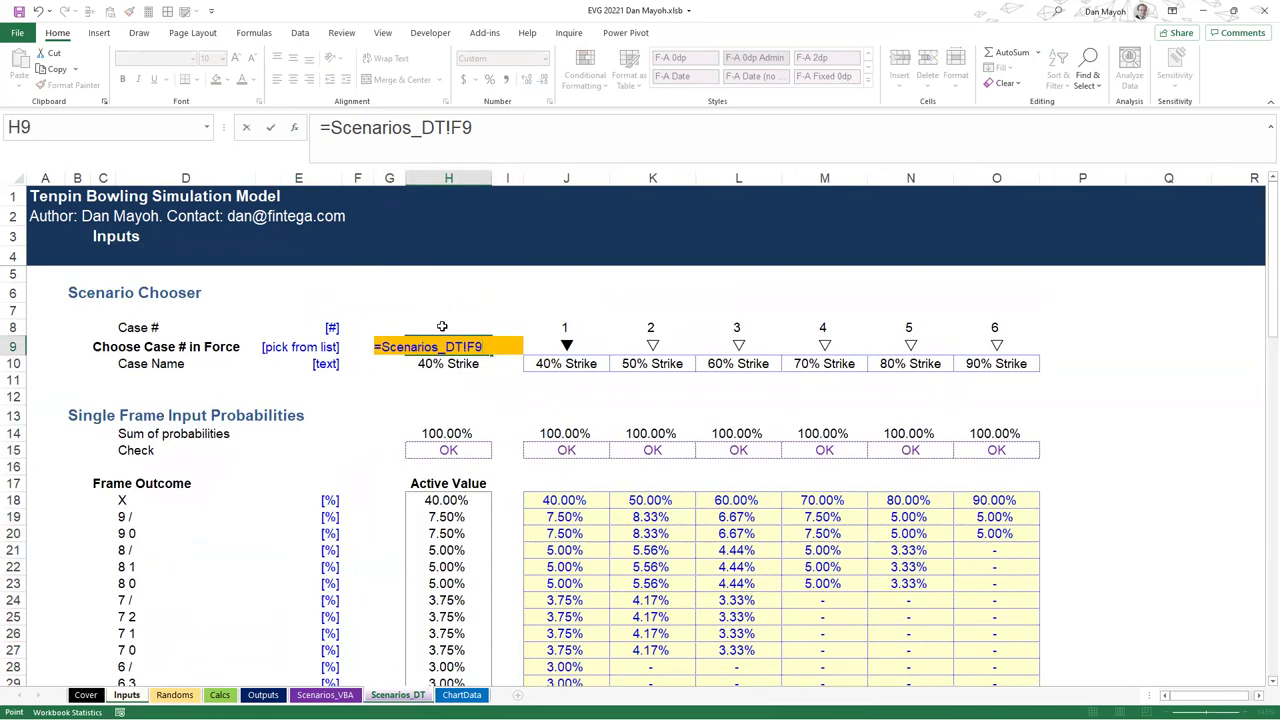
key("Return")
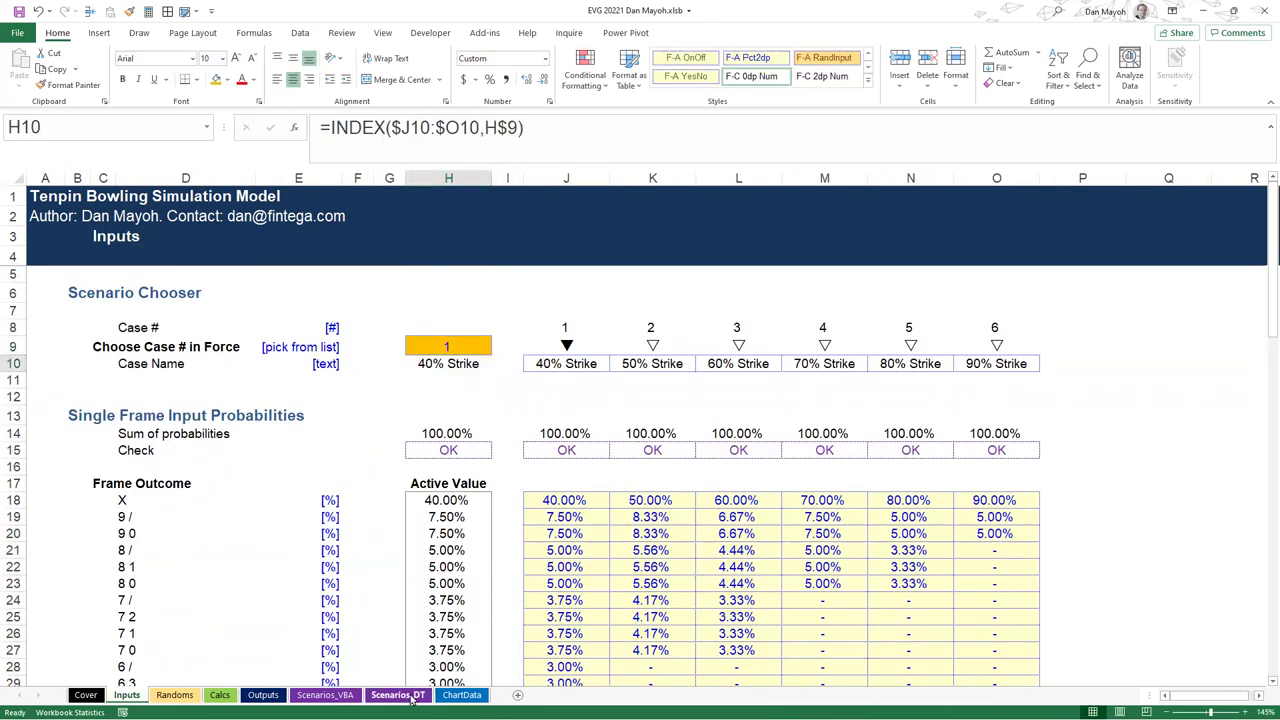
Examine the Scenarios_DT data table entries case by case, from the 40% Strike to the 90% Strike column
left_click(398, 695)
left_click(518, 461)
left_click(624, 460)
left_click(684, 457)
left_click(792, 465)
left_click(846, 466)
left_click(940, 476)
scroll(457, 530, "down", 2)
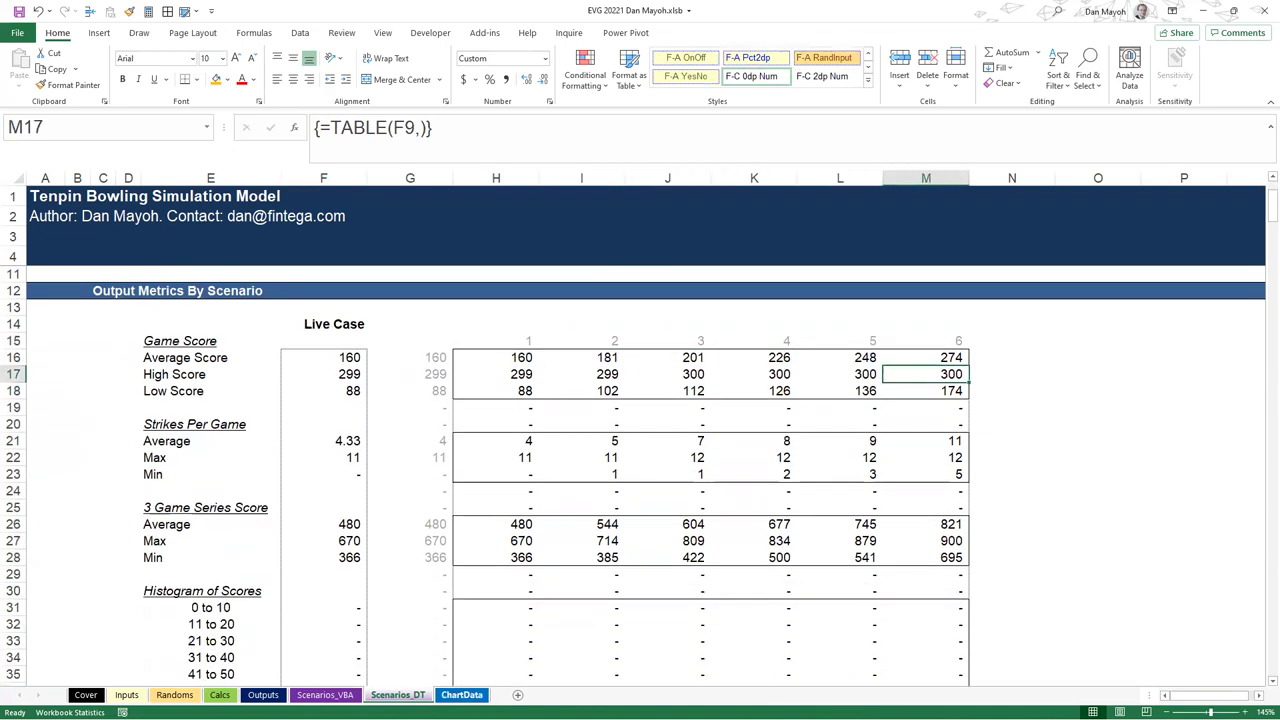
Compare the Scenarios_VBA and Scenarios_DT sheets and check how the case selector H9 on Inputs links to Scenarios_DT
left_click(325, 695)
left_click(398, 695)
scroll(579, 409, "up", 2)
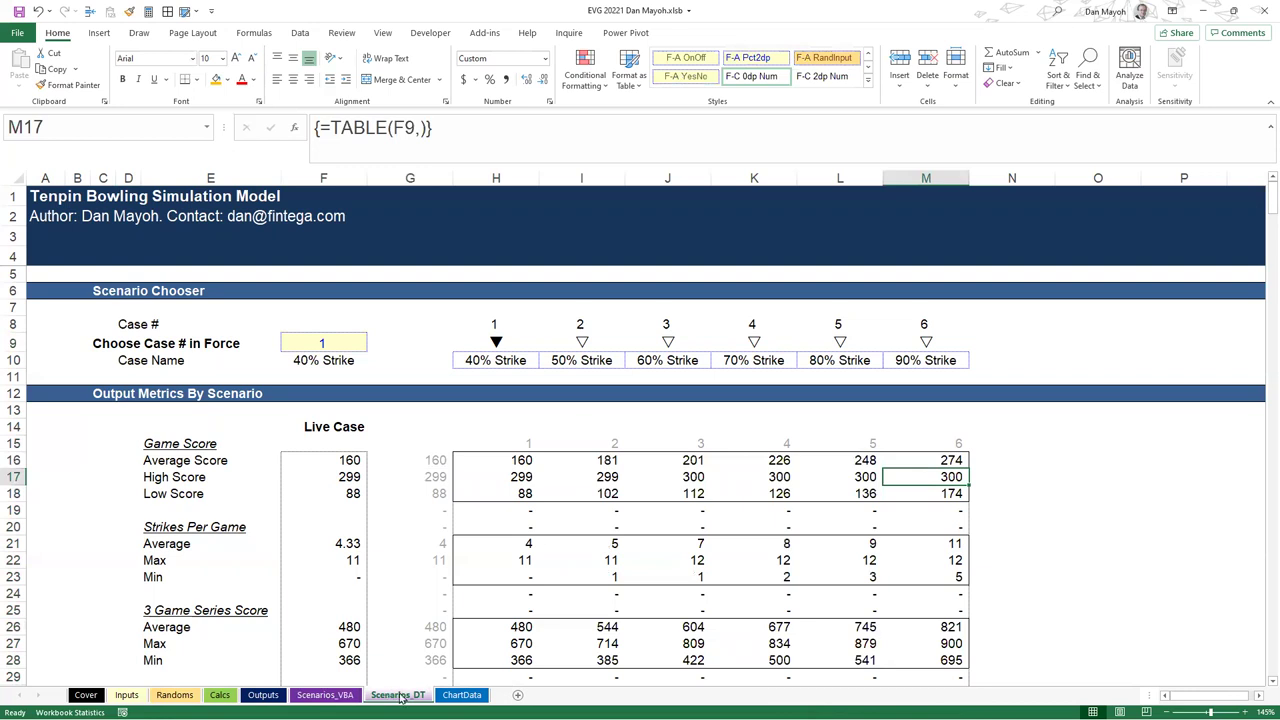
left_click(127, 695)
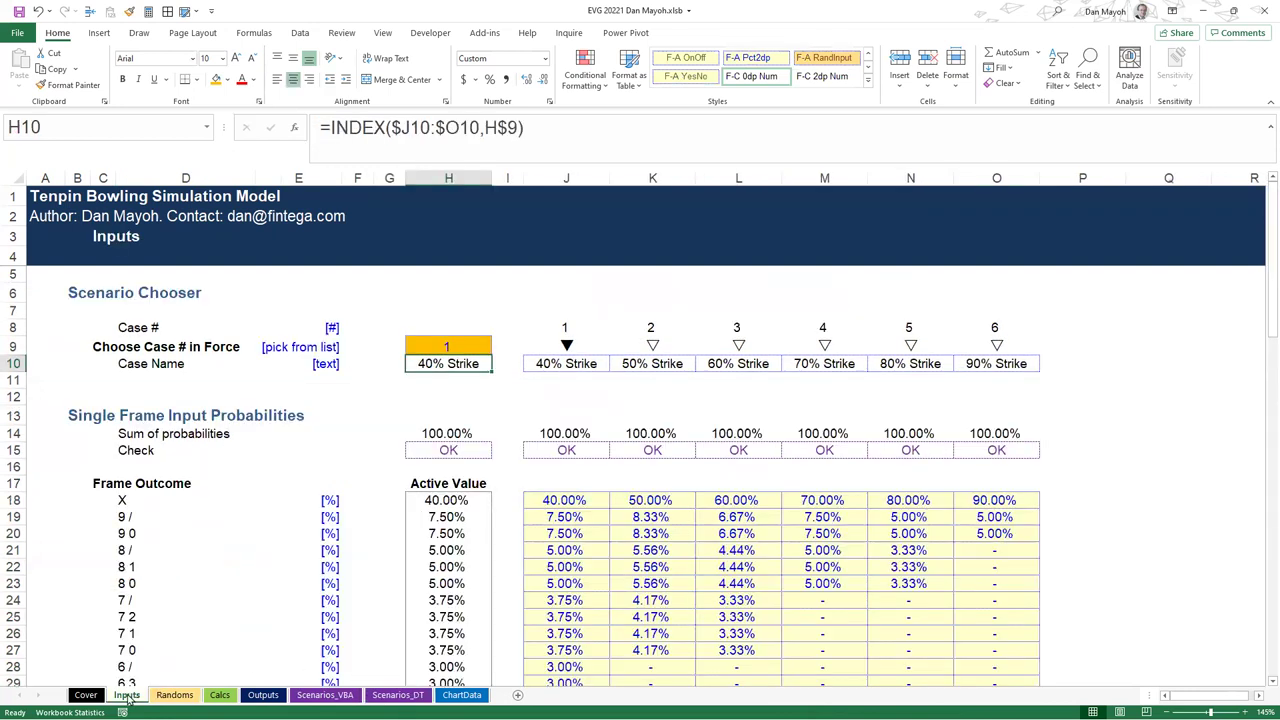
left_click(428, 340)
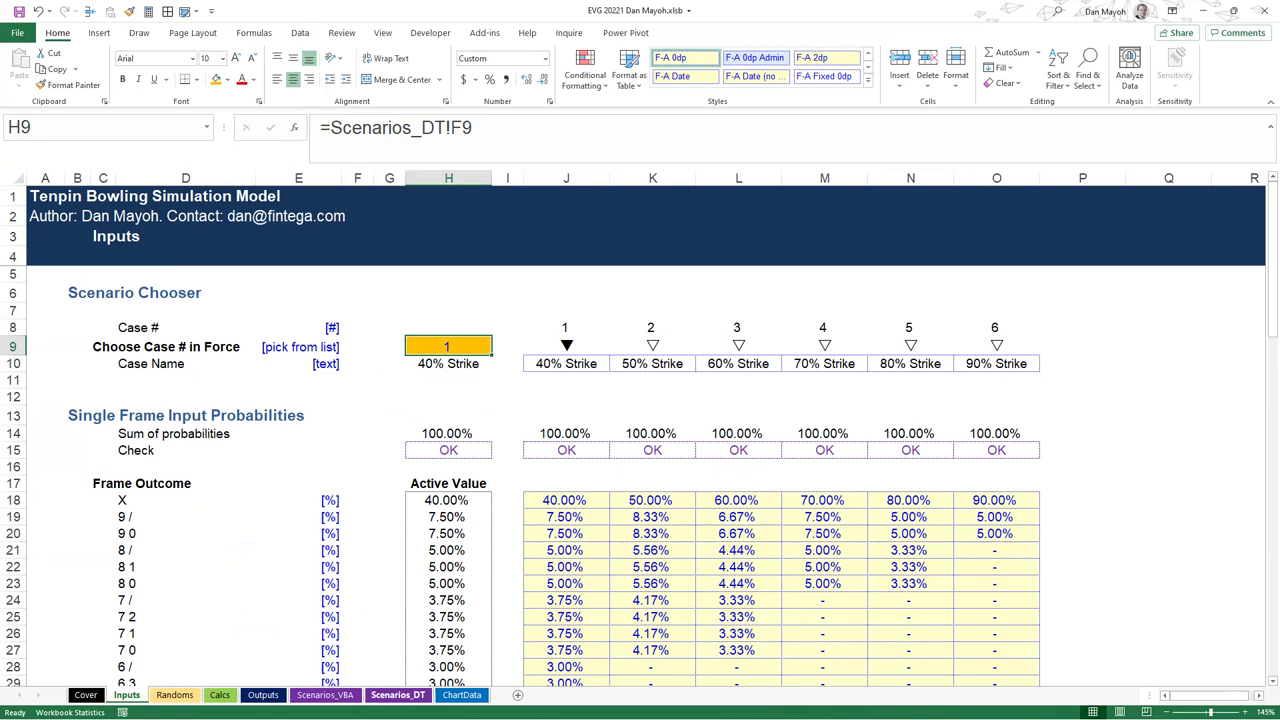
left_click(398, 694)
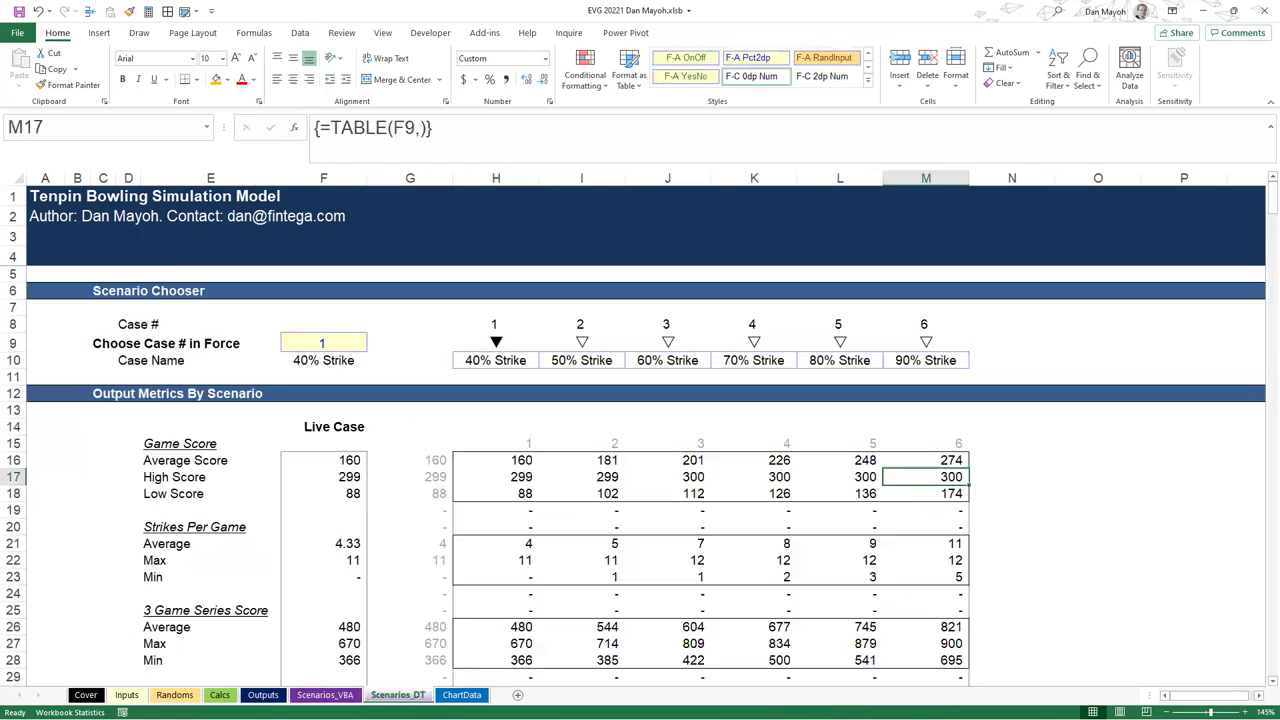
left_click(476, 542)
Set the Calc_Method selector on Outputs to 2, the Data Table method
left_click(220, 694)
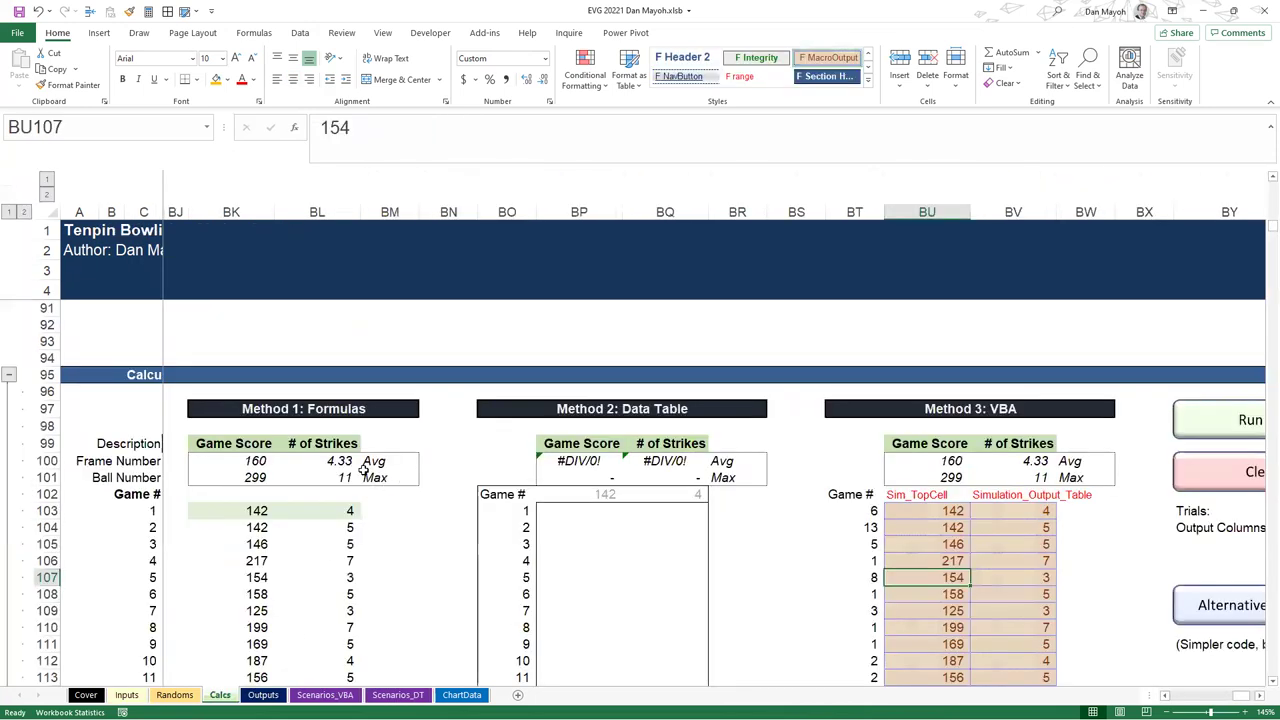
left_click(263, 694)
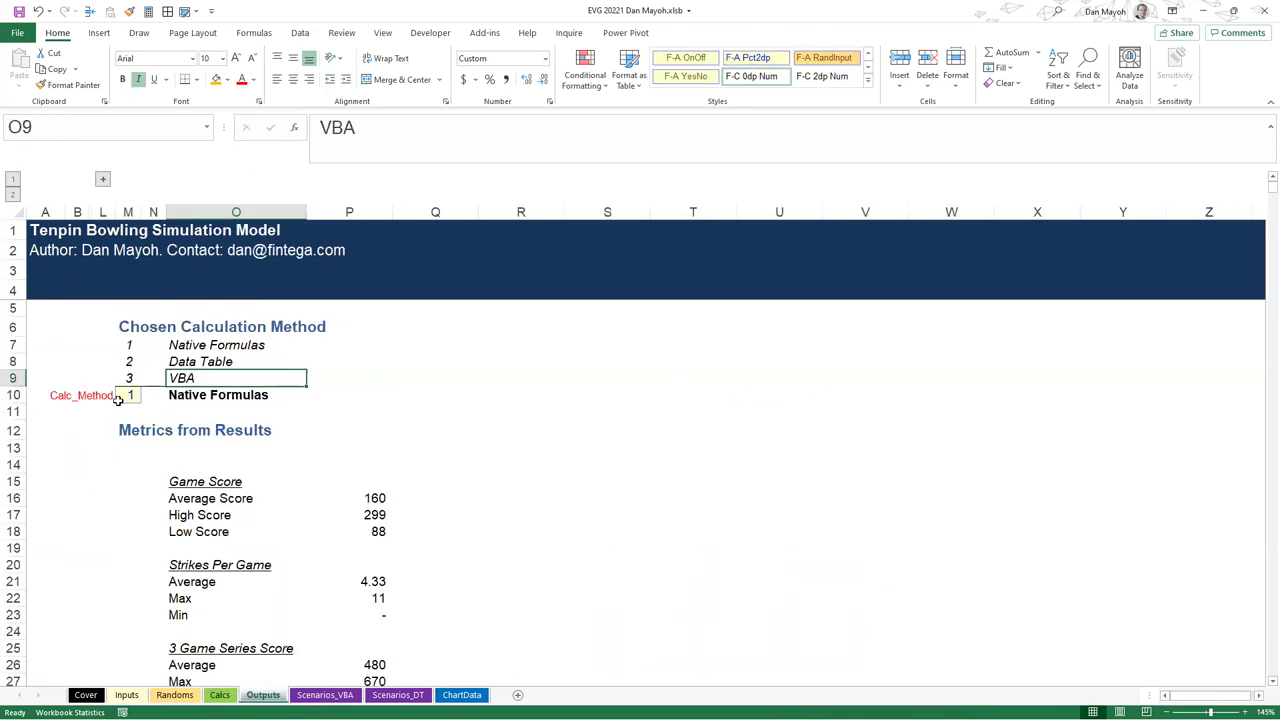
left_click(132, 396)
left_click(147, 396)
left_click(122, 420)
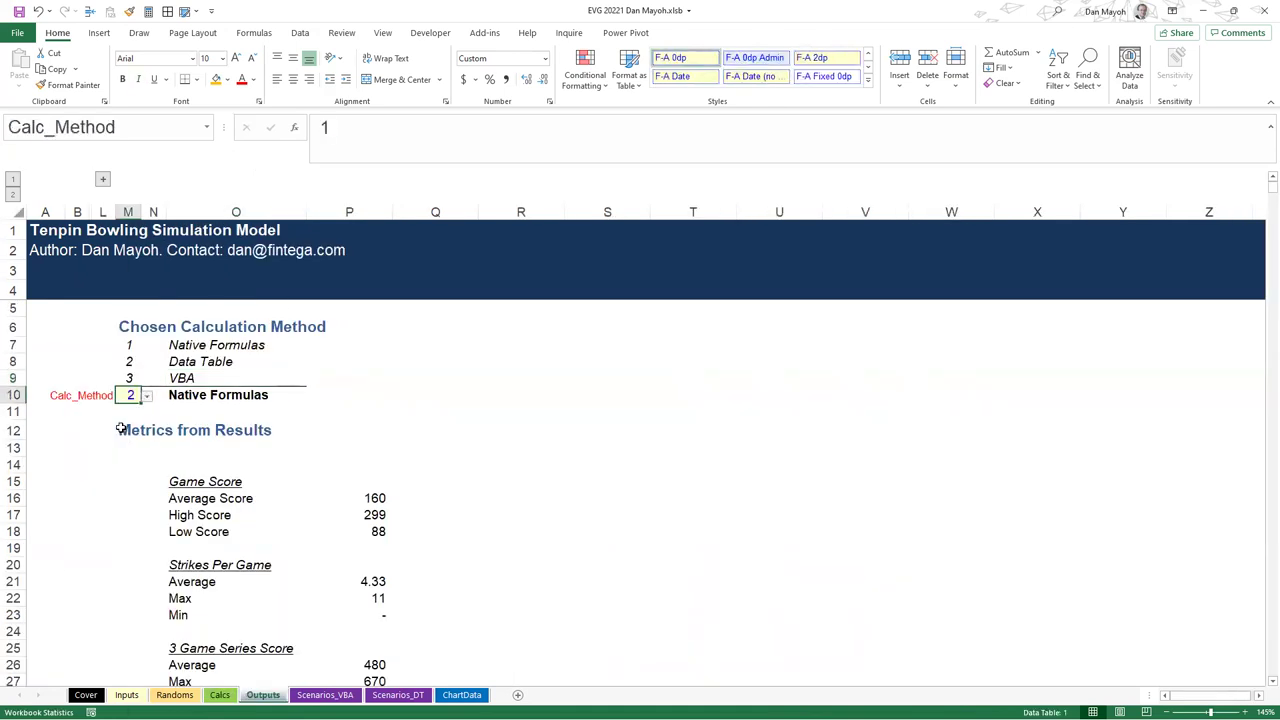
Create a data table on Calcs over BO102:BQ1102 with $D$82 as the column input cell
left_click(220, 694)
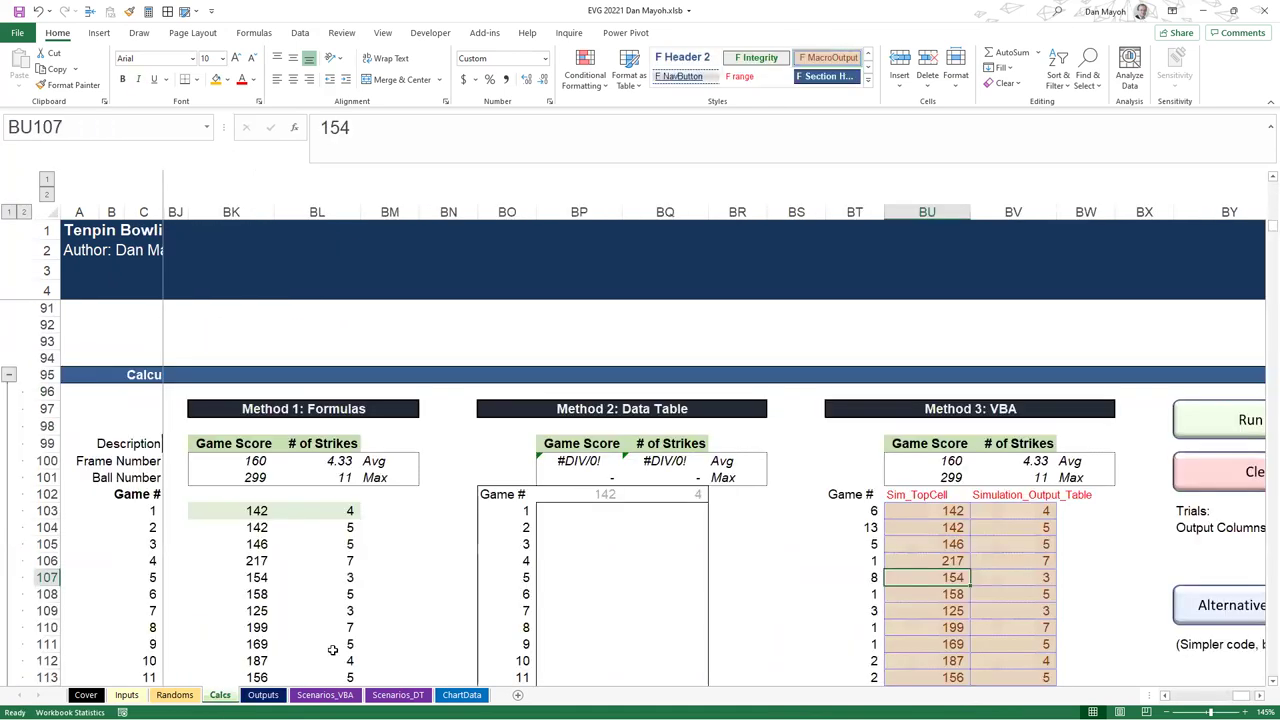
left_click(500, 507)
key("Up")
key("shift+Right")
key("shift+Right")
key("ctrl+shift+Down")
key("alt+a")
key("w")
key("t")
left_click(548, 512)
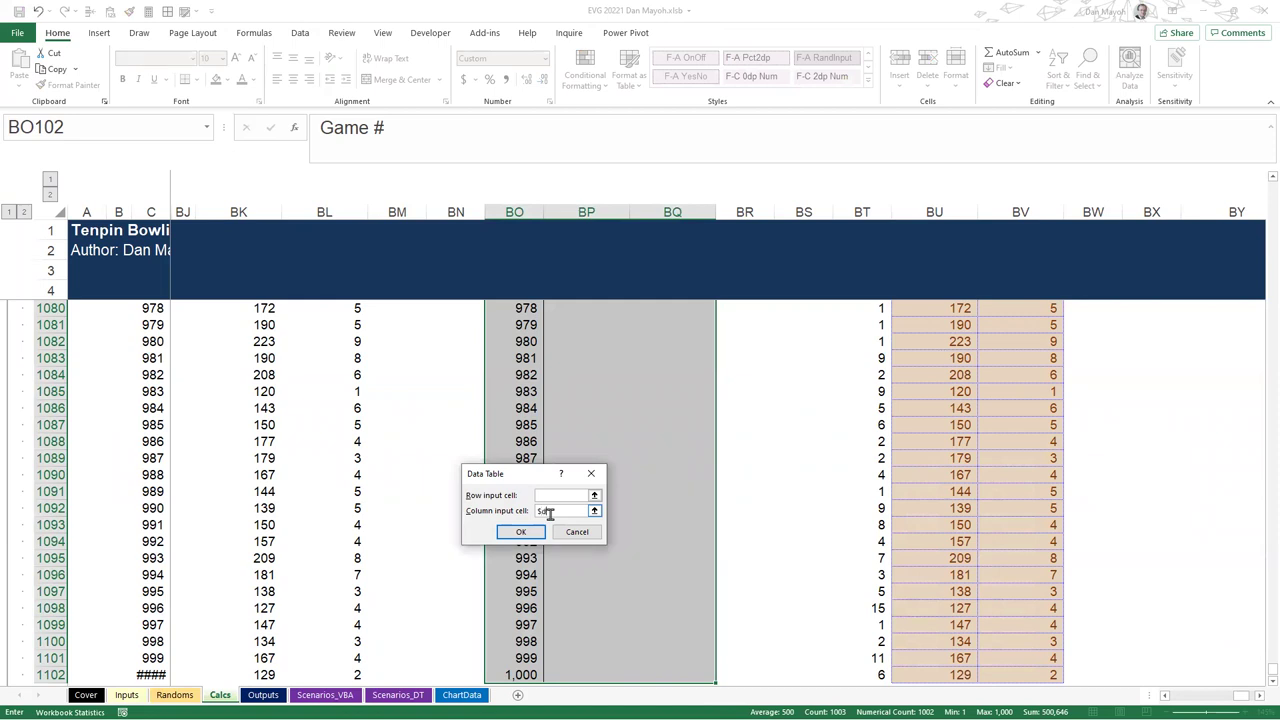
key("Return")
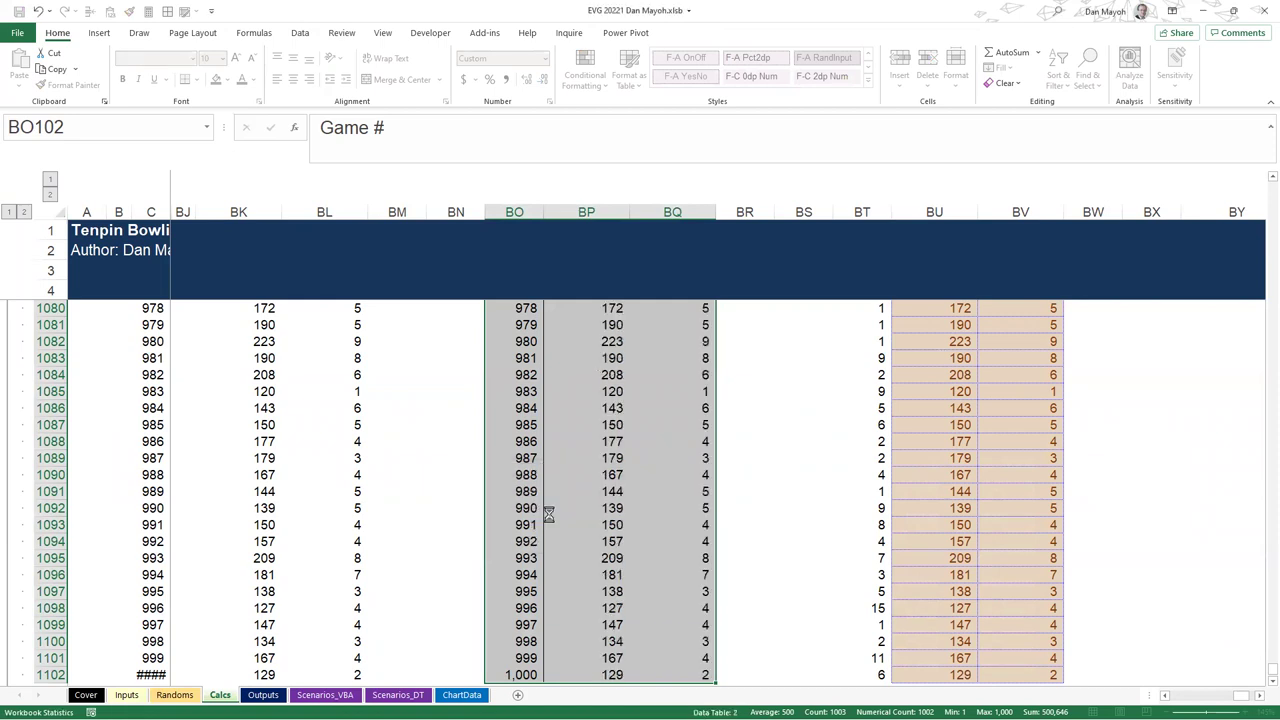
Compare the Method 2 data table's game scores and strikes on Calcs with the Method 1 formula results
scroll(586, 486, "up", 5)
left_click(589, 440)
key("ctrl+Up")
key("Down")
key("Down")
key("Down")
key("Down")
key("Down")
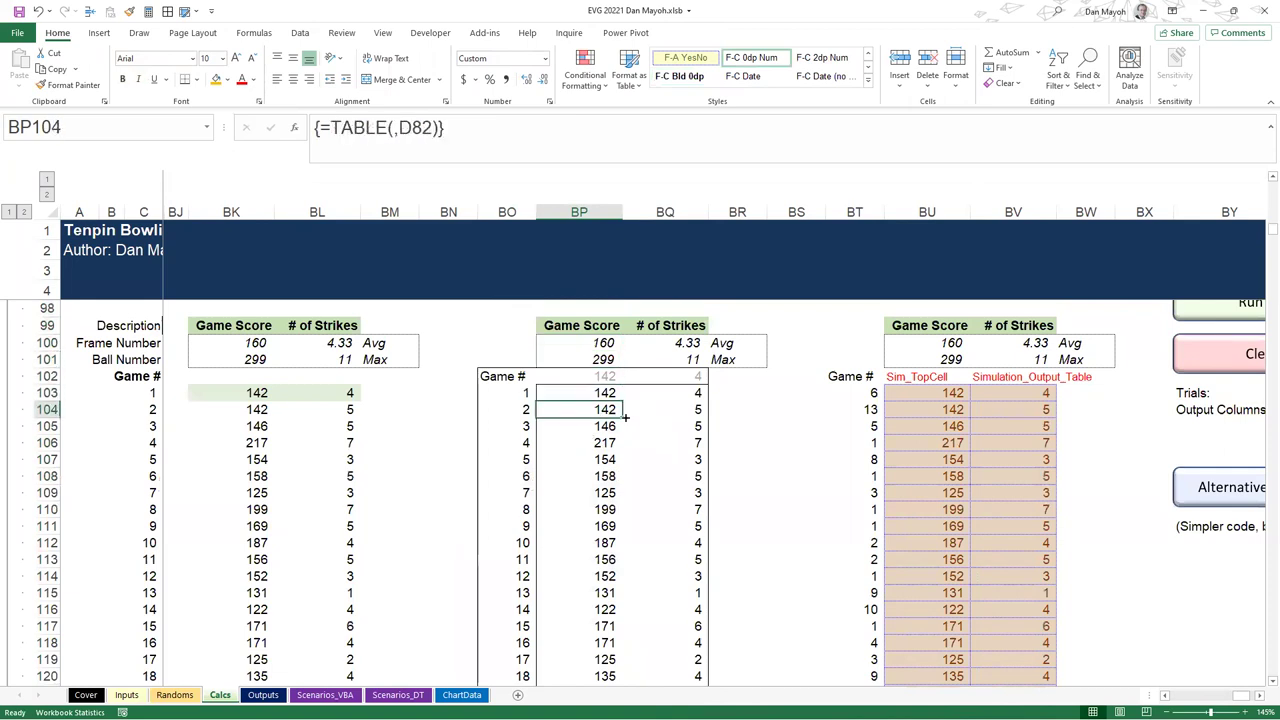
left_click_drag(247, 405, 370, 494)
Examine the scenario data table results across all six cases on Scenarios_DT
key("ctrl+Page_Down")
key("ctrl+Page_Down")
key("ctrl+Page_Down")
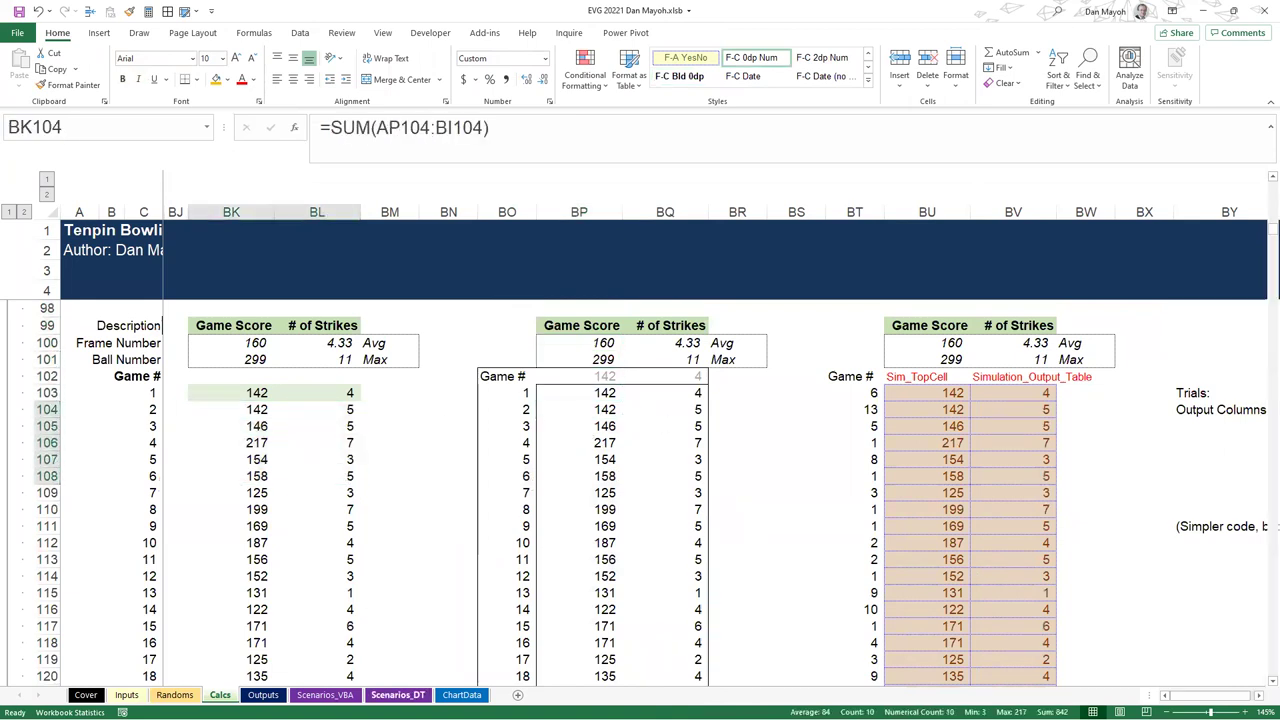
left_click(605, 488)
left_click_drag(514, 460, 950, 645)
scroll(590, 480, "up", 2)
left_click(501, 462)
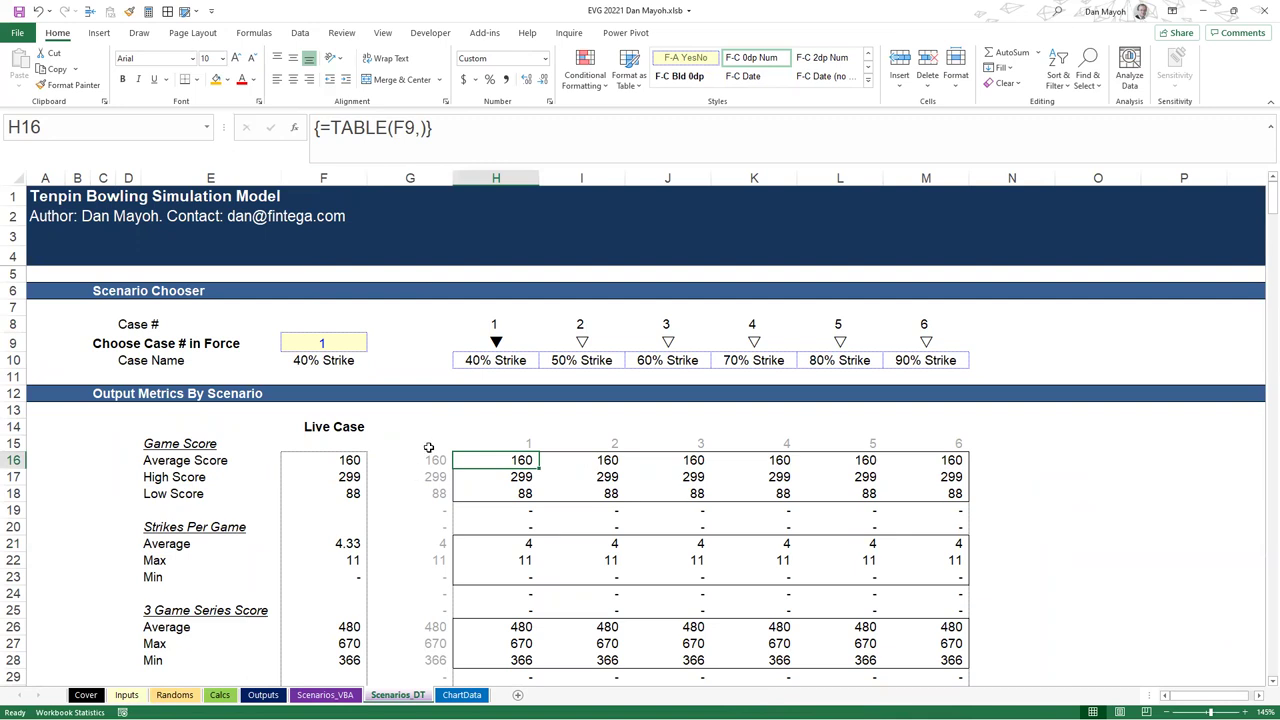
Trace the Scenarios_DT case results back to the column G links and live metric F16, comparing scores across cases
left_click_drag(427, 462, 420, 645)
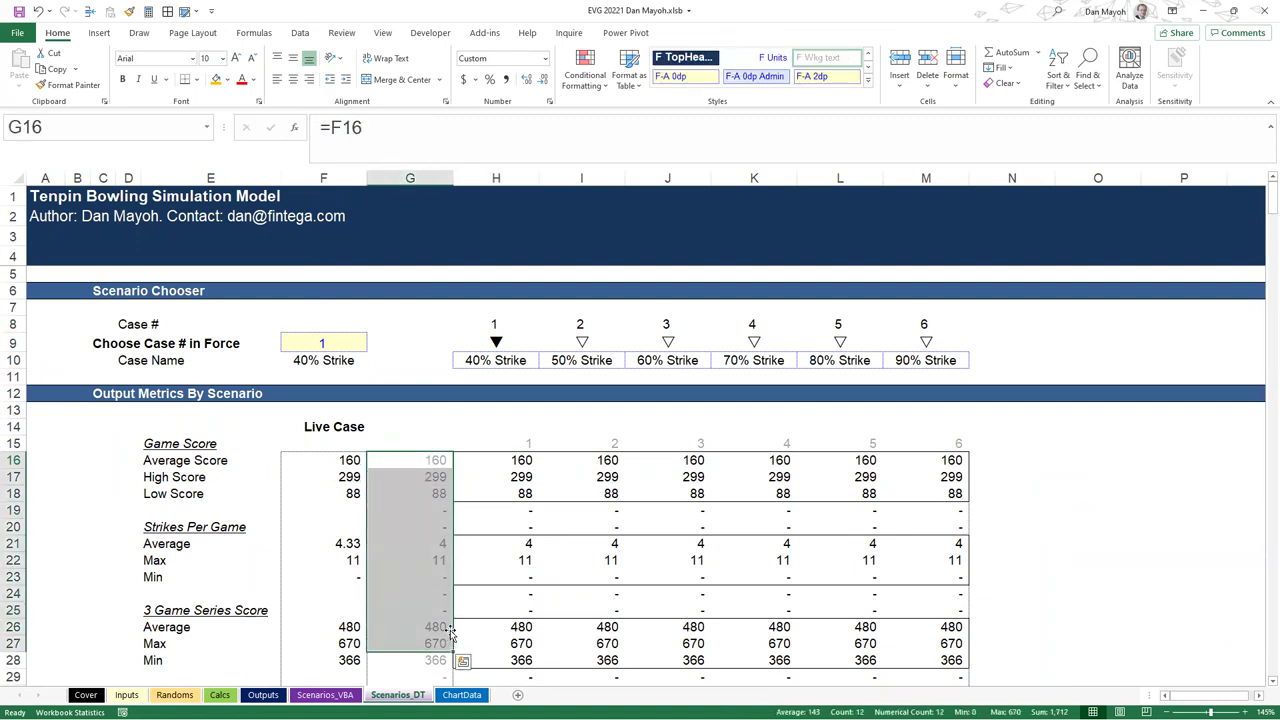
left_click(334, 462)
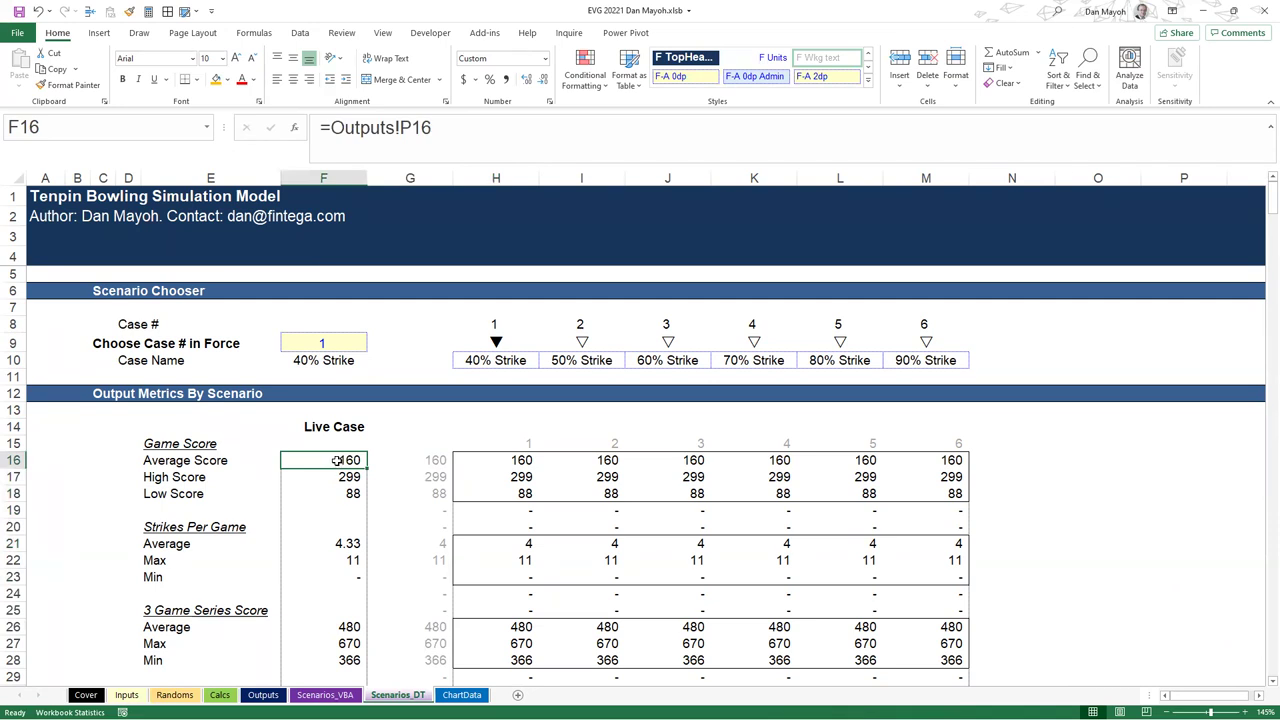
left_click(518, 462)
left_click(697, 477)
left_click(926, 480)
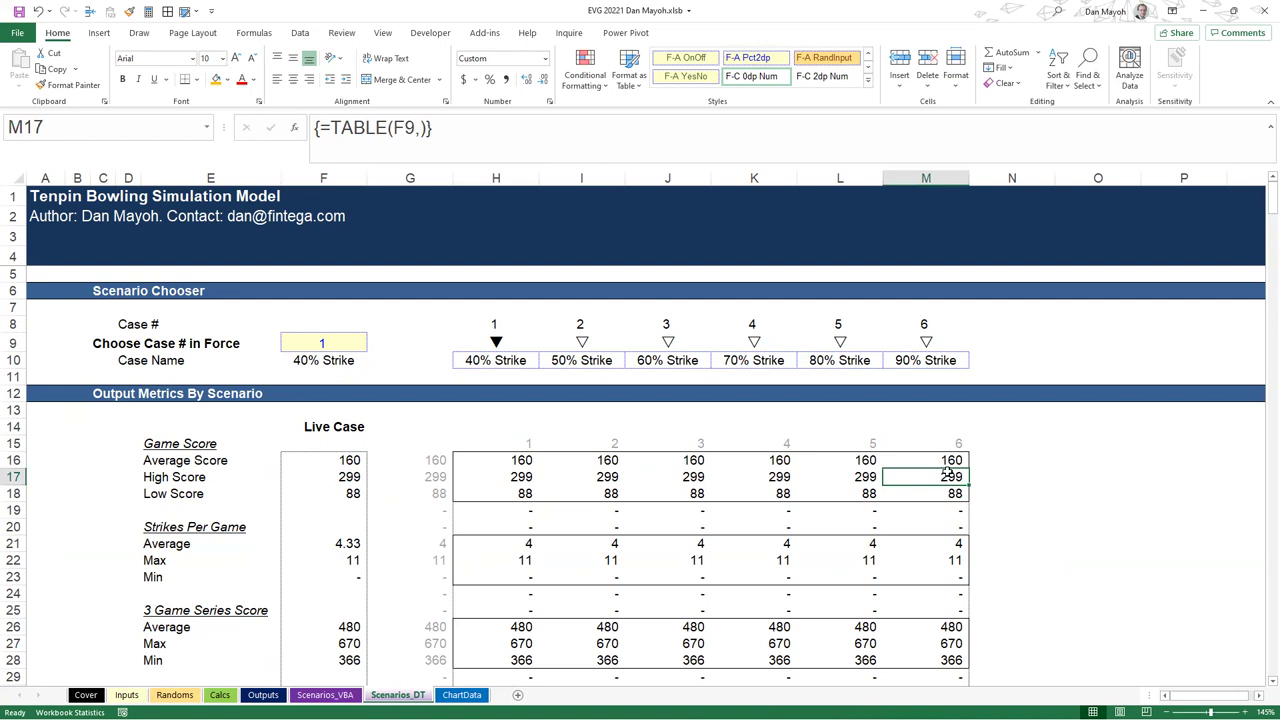
left_click(918, 460)
scroll(513, 509, "down", 5)
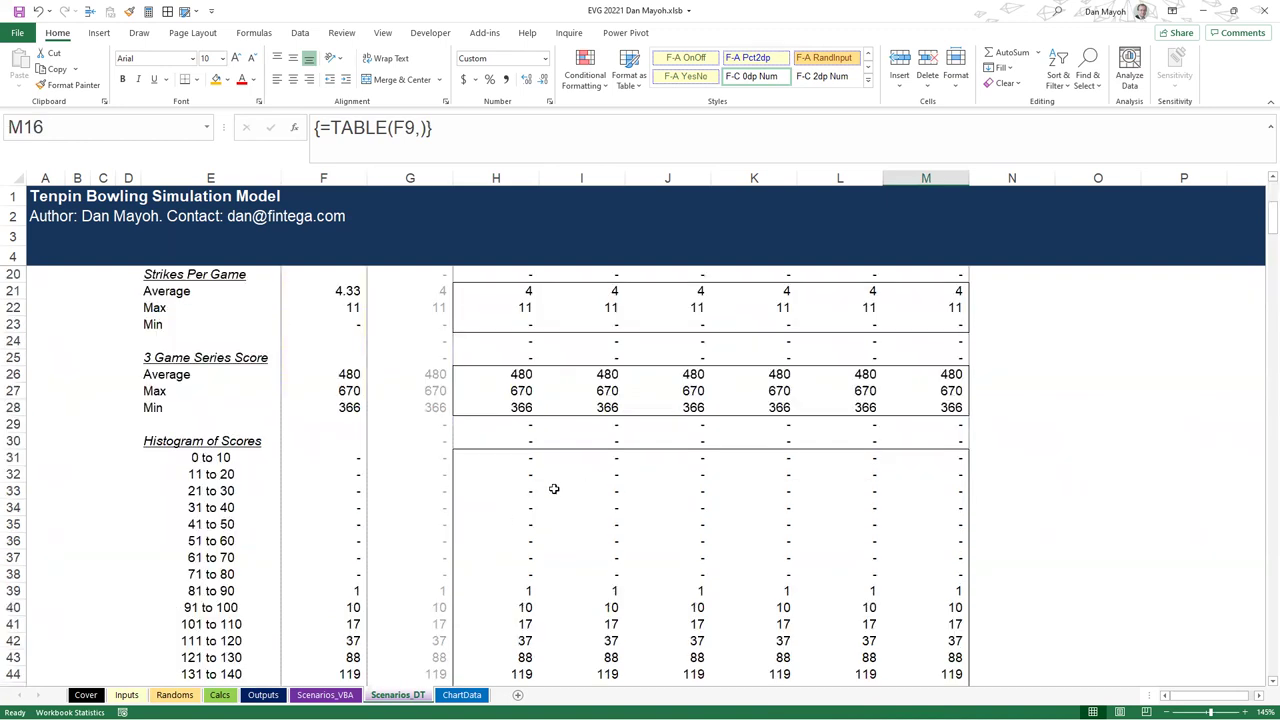
Clear the scenario data table results in H16:M378 on Scenarios_DT
scroll(554, 490, "up", 4)
left_click(518, 412)
key("ctrl+shift+Right")
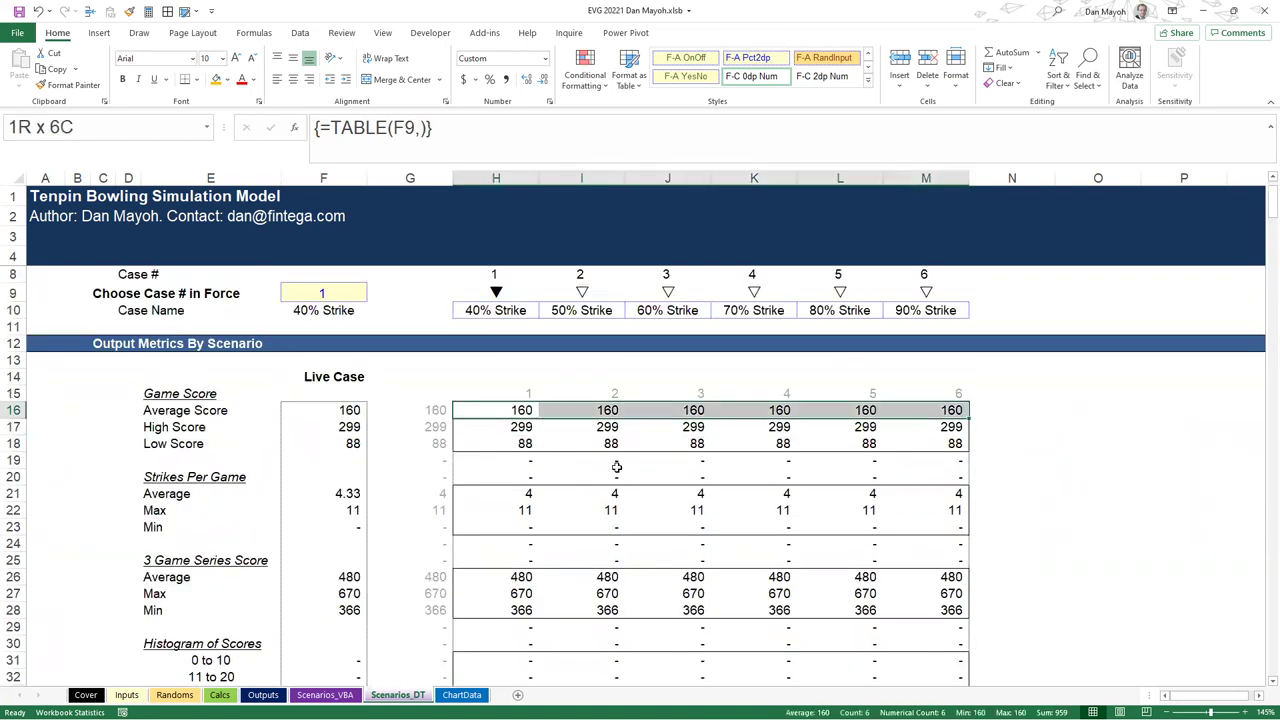
key("ctrl+shift+Down")
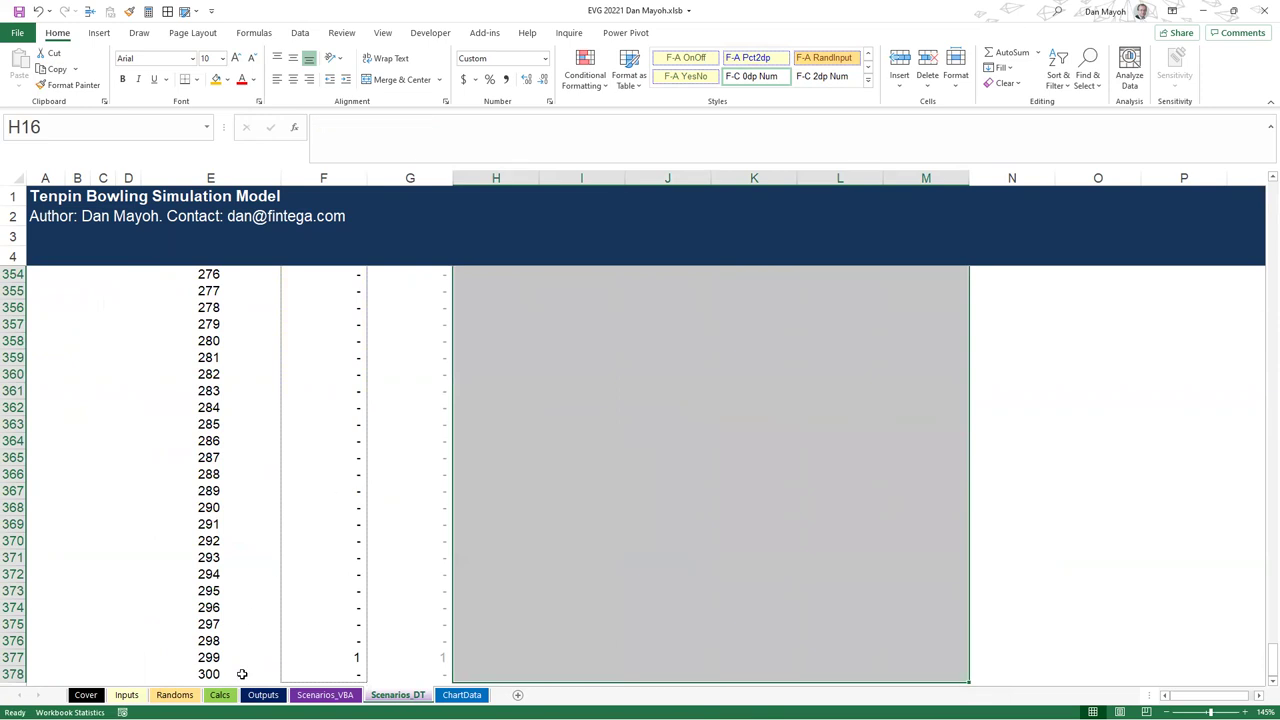
Set the Calc_Method selector on Outputs back to 1, the Native Formulas method
left_click(220, 695)
key("ctrl+Page_Down")
type("1")
key("Return")
Delete the Method 2 data table results in BP103:BQ1102 on Calcs and return to the Active Game section
left_click(220, 695)
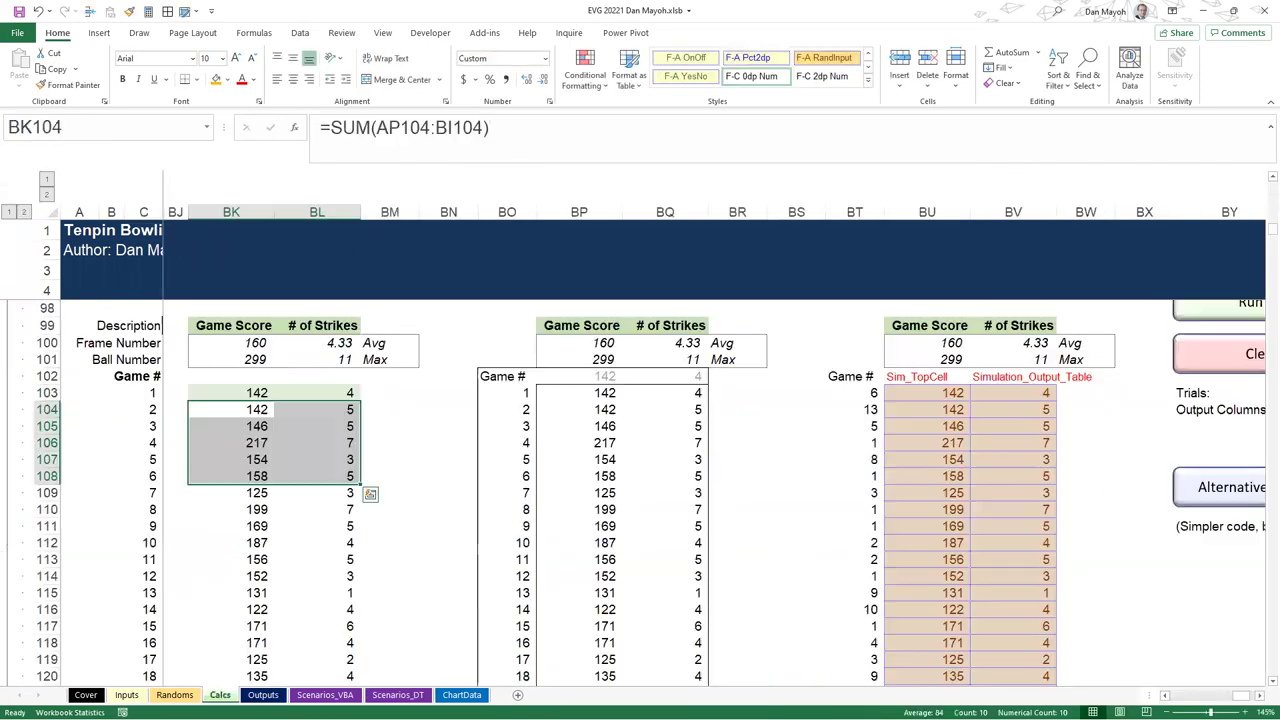
key("Up")
key("Right")
key("Right")
key("Right")
key("Right")
key("Right")
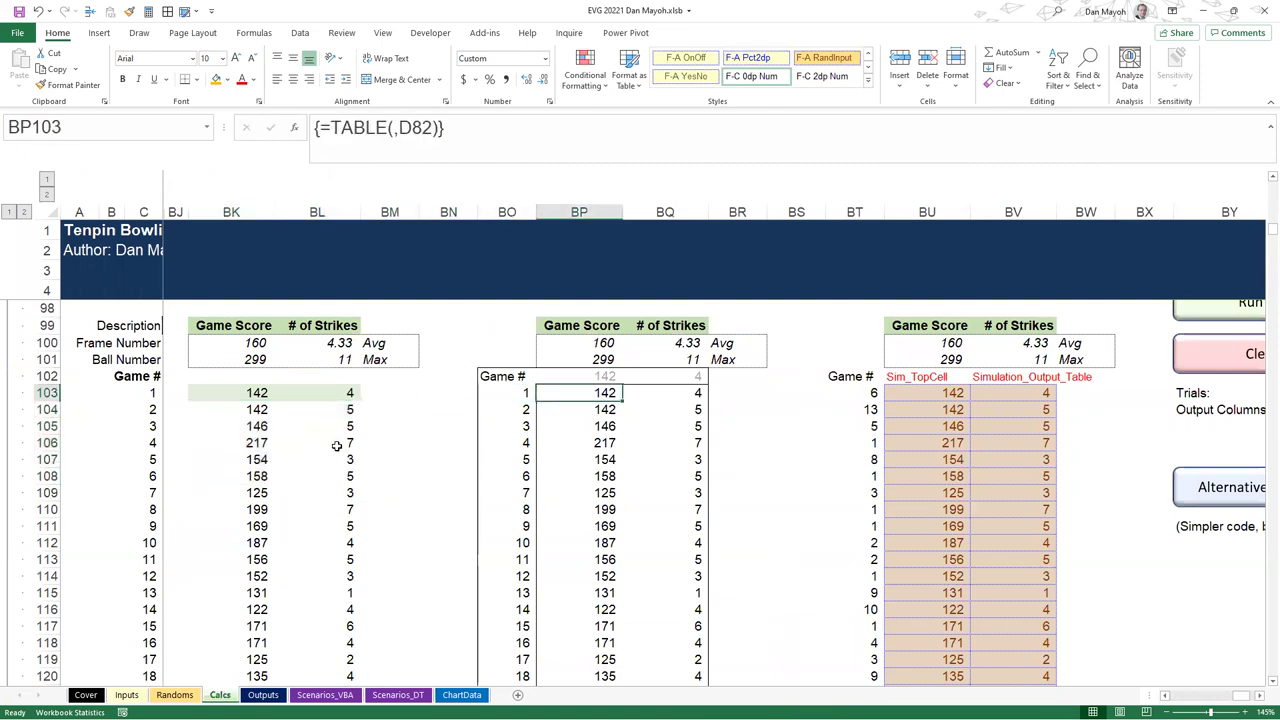
key("shift+Right")
key("ctrl+shift+Down")
key("Delete")
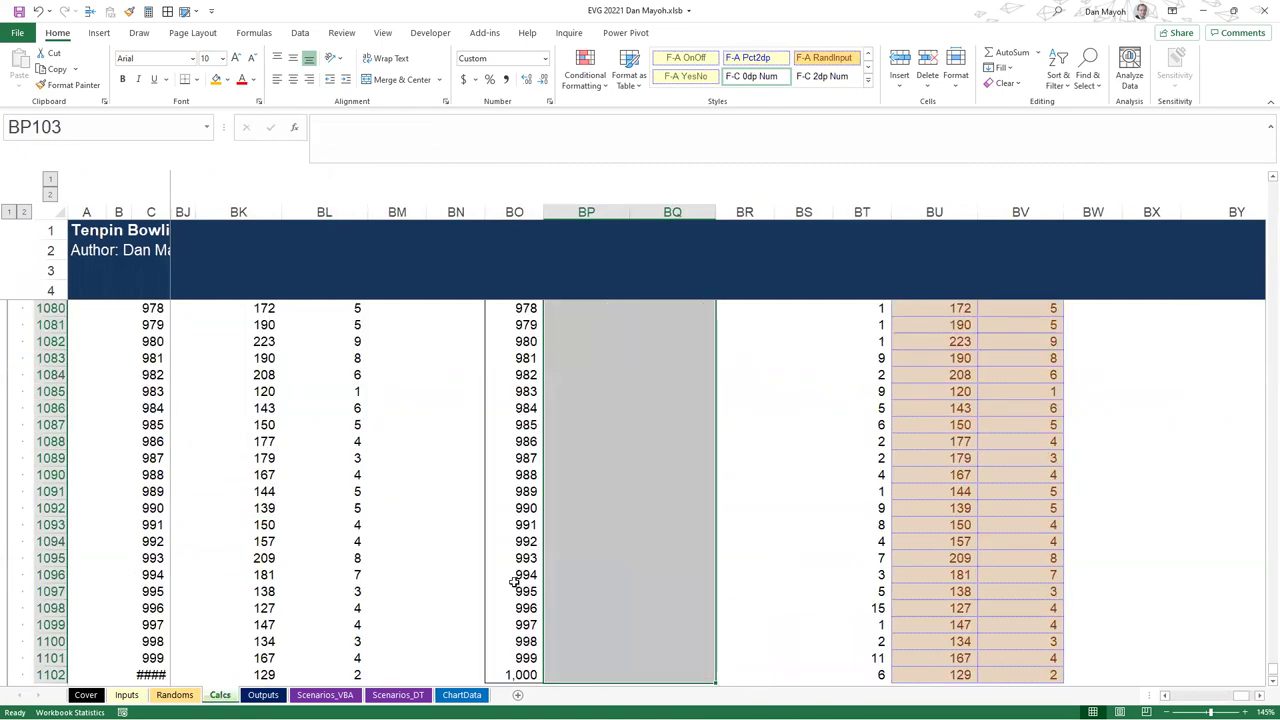
scroll(654, 403, "up", 5)
left_click(658, 405)
key("ctrl+Up")
key("ctrl+Up")
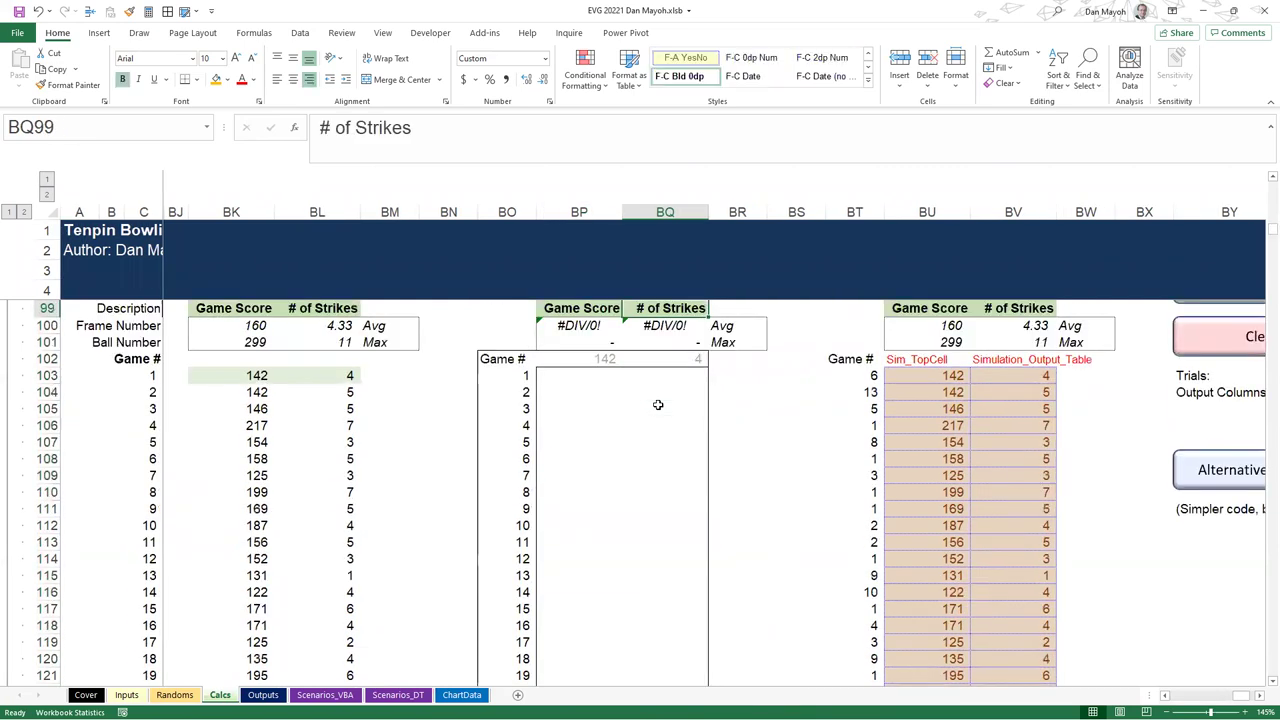
scroll(379, 522, "up", 7)
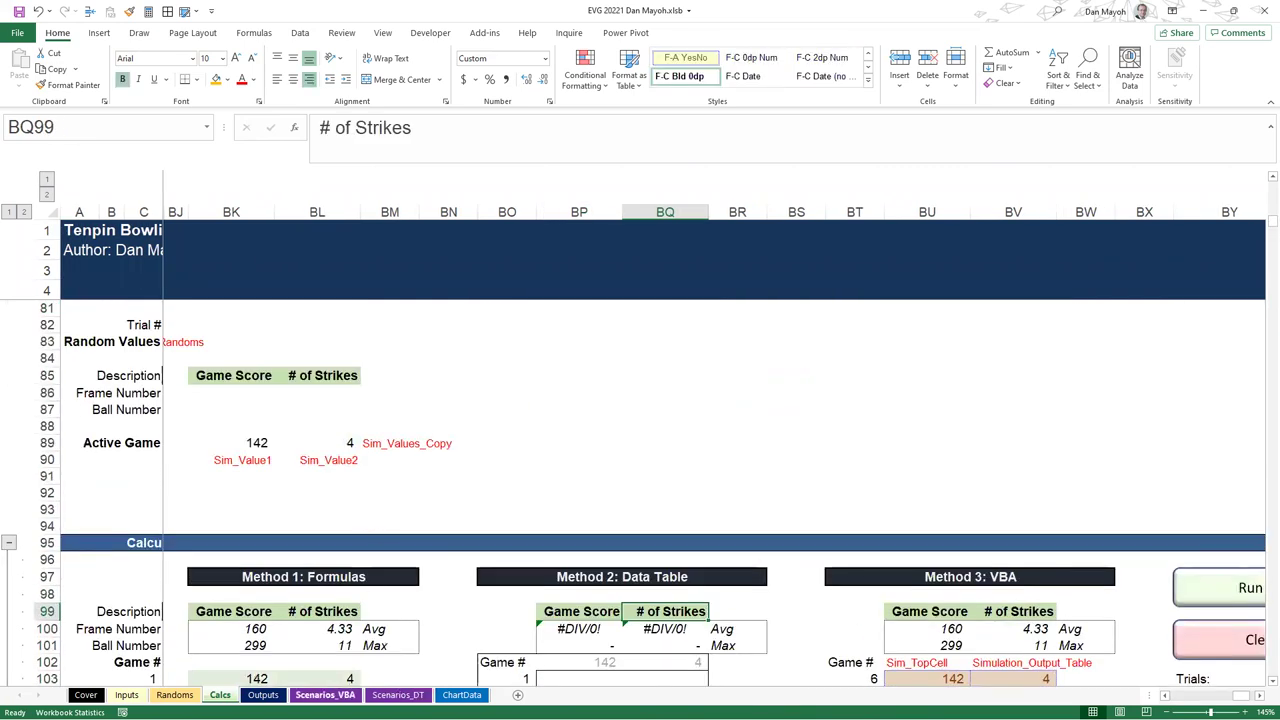
Open the Scenarios module of the EVG 20221 workbook in the Visual Basic editor and read through the Run_Scenarios macro
left_click(324, 695)
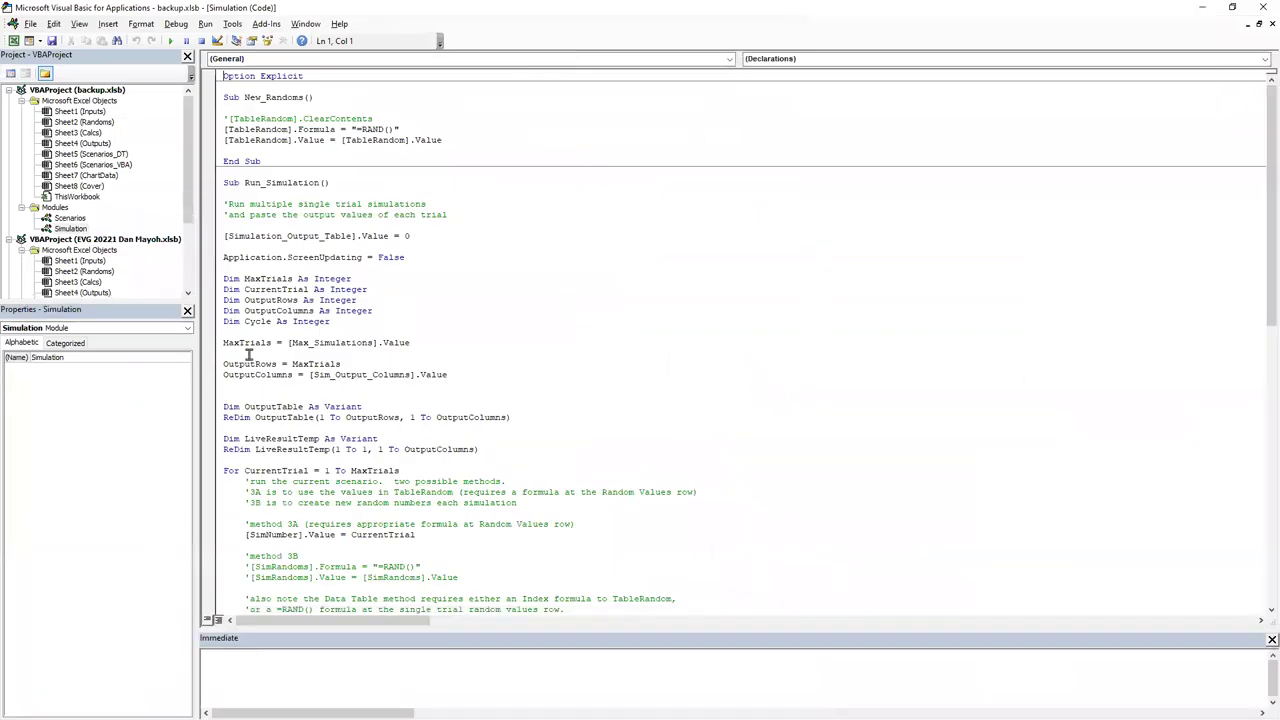
double_click(69, 218)
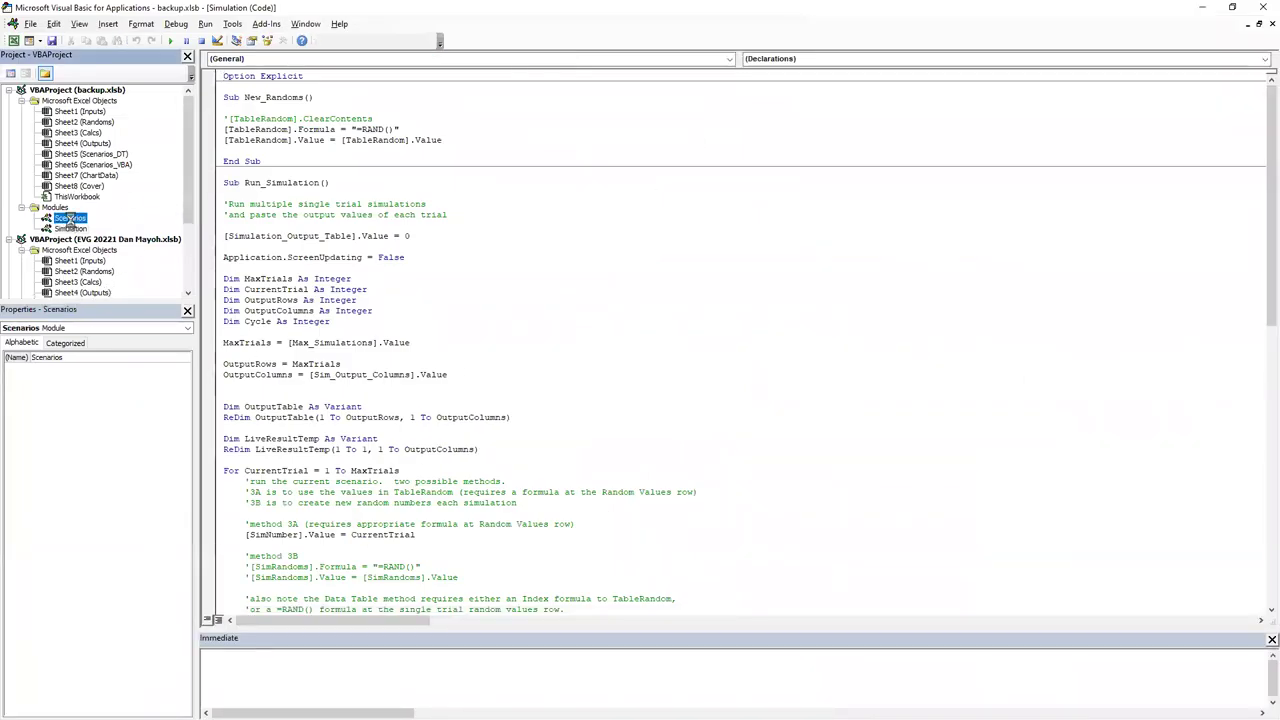
left_click(183, 210)
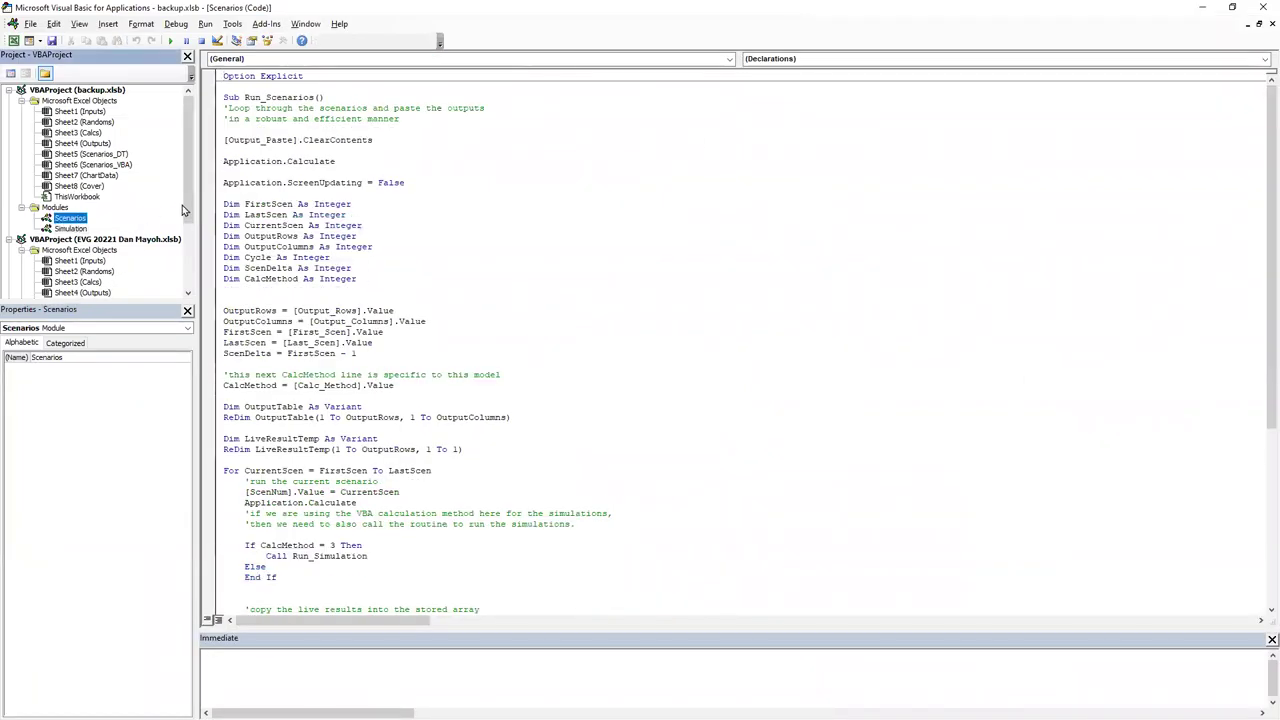
left_click_drag(188, 210, 188, 274)
double_click(70, 261)
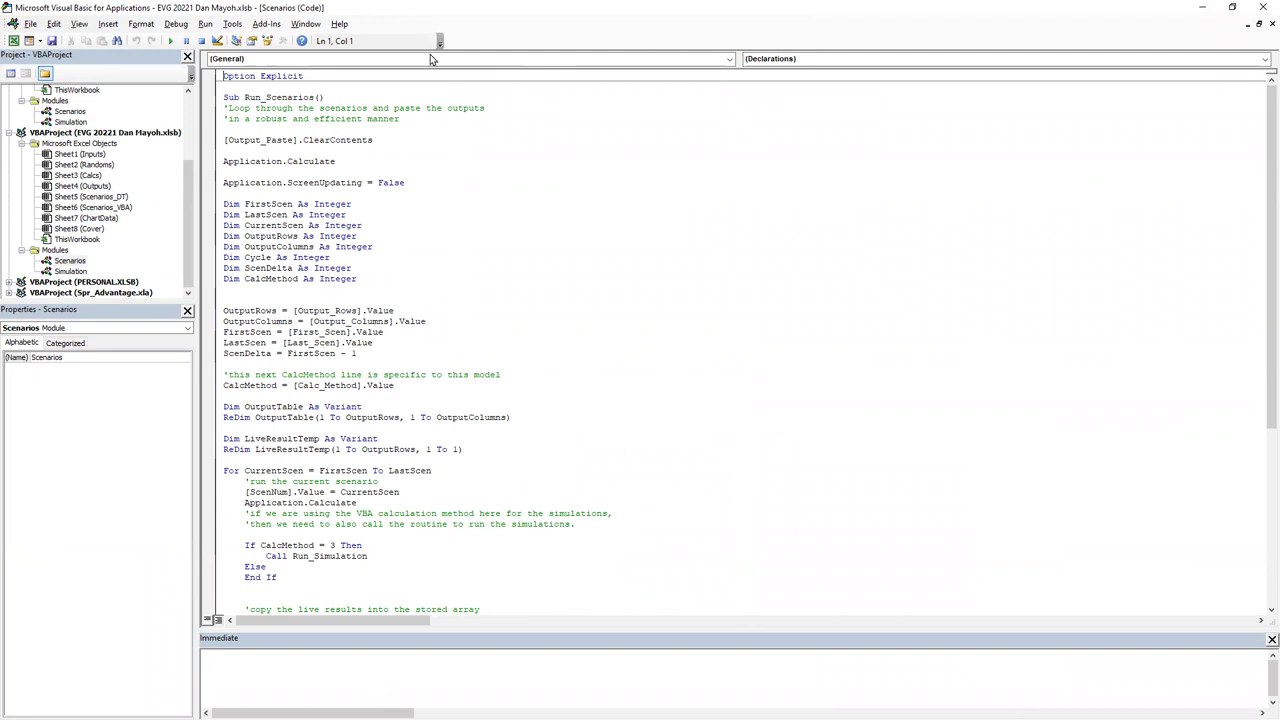
left_click(428, 213)
scroll(290, 246, "down", 9)
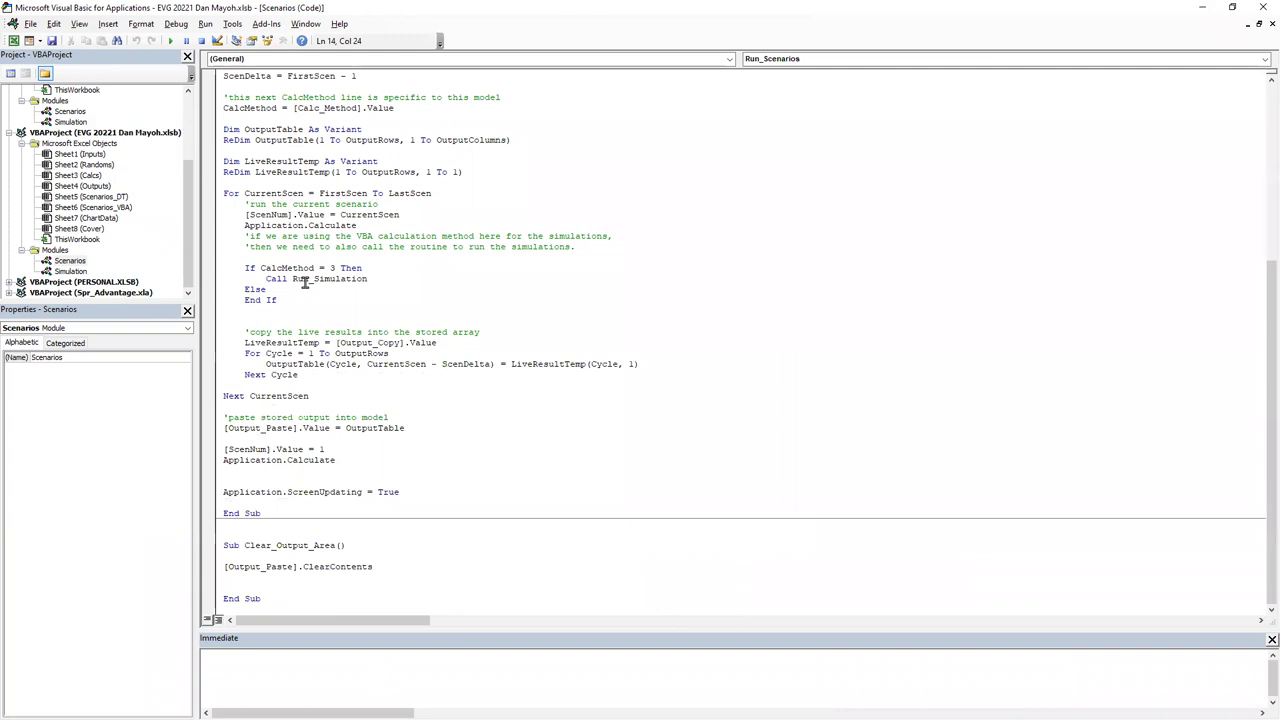
scroll(305, 280, "up", 9)
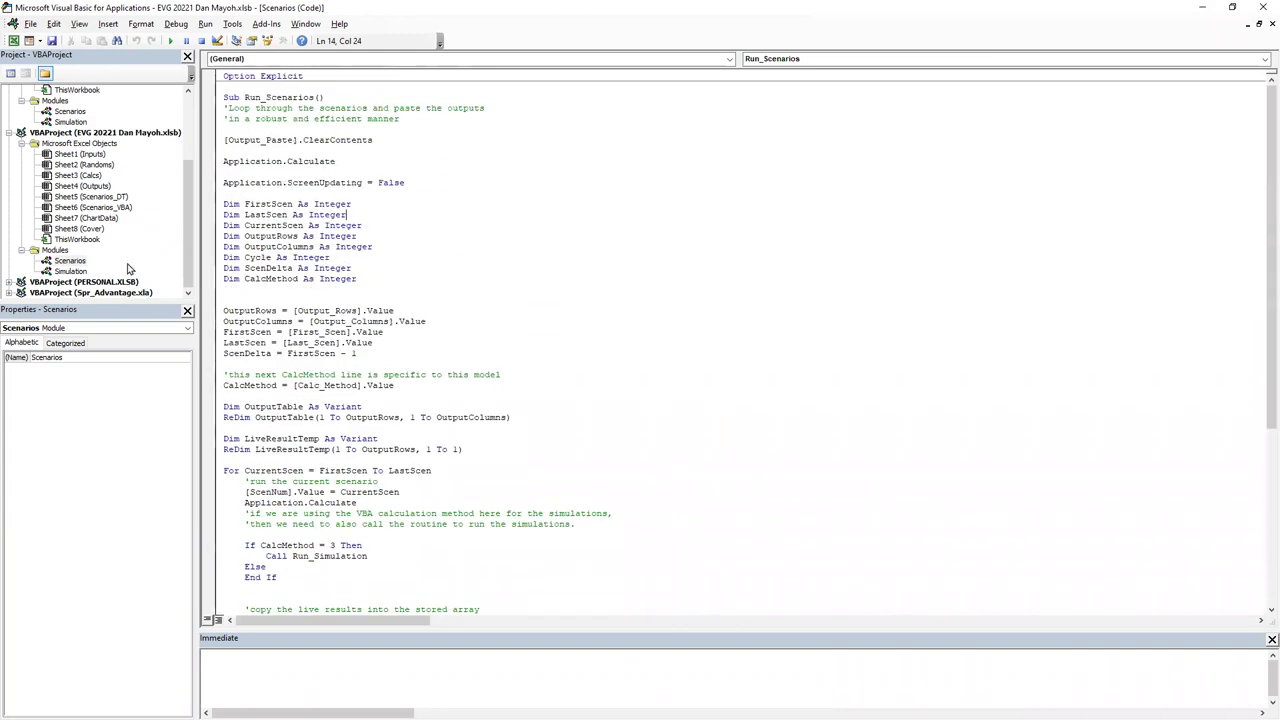
scroll(318, 375, "down", 5)
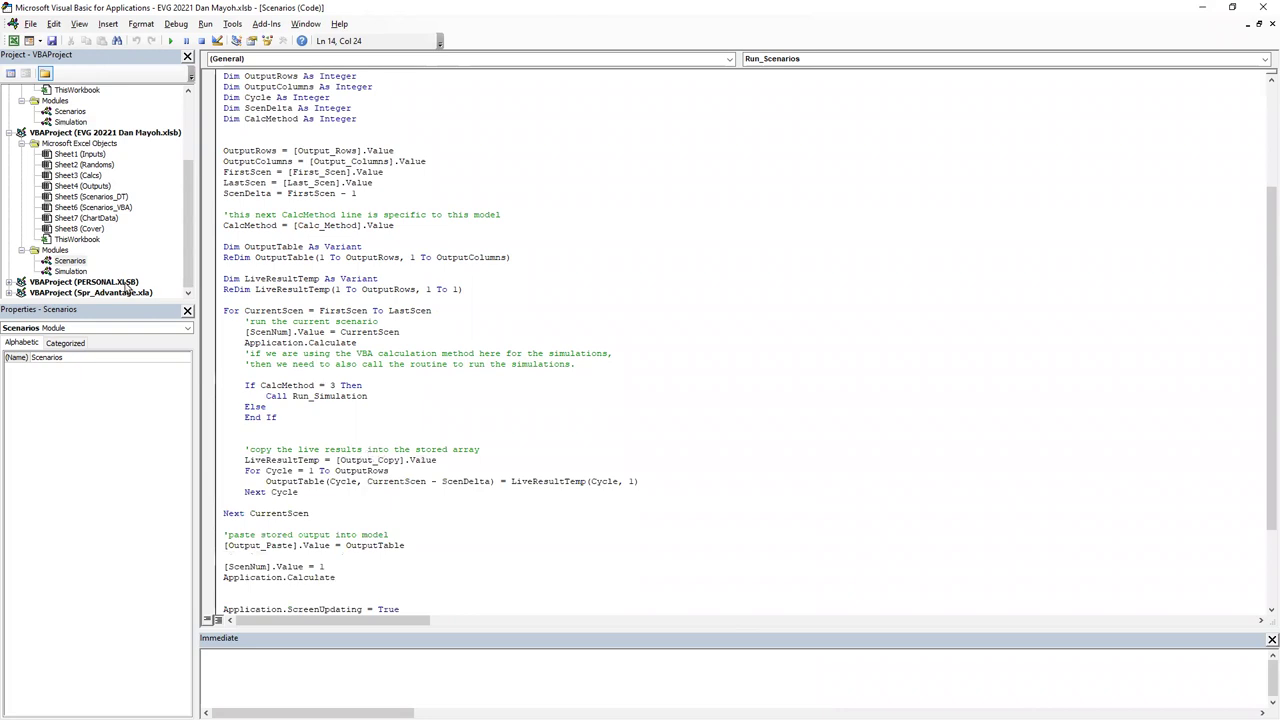
Open the same workbook's Simulation module and read through the Run_Simulation and Clear_Simulation_Table macros
double_click(68, 272)
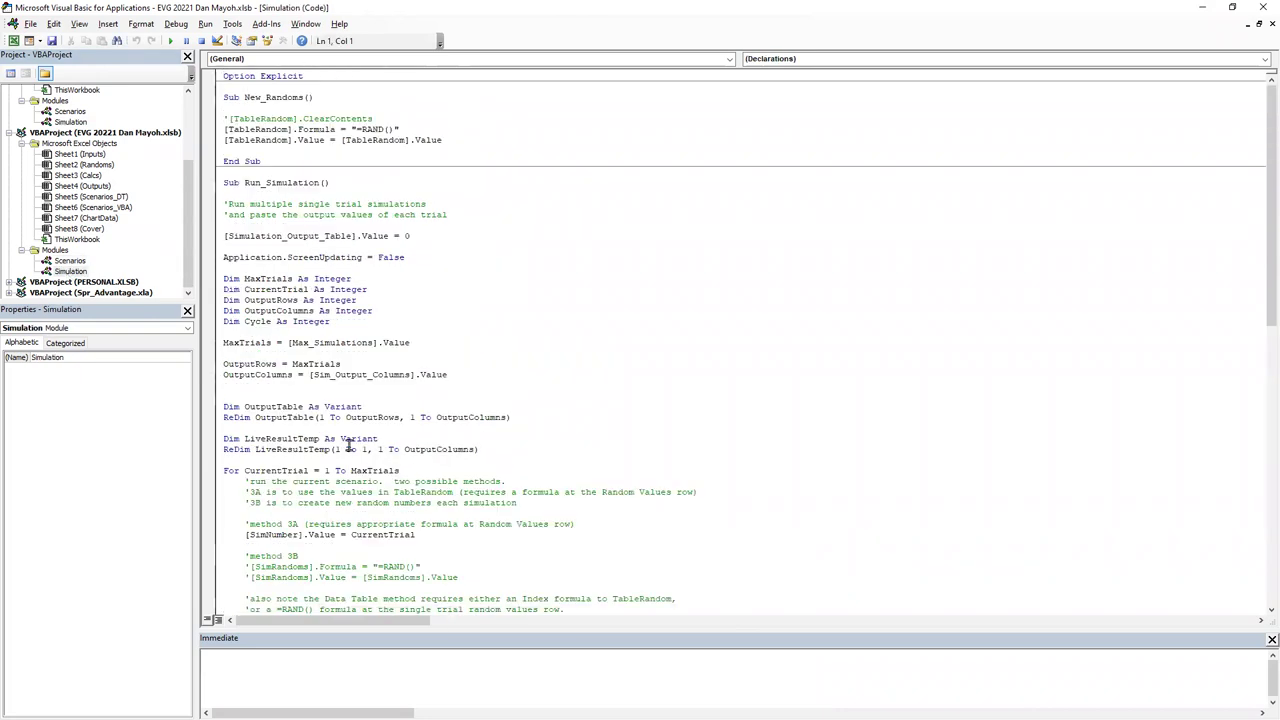
scroll(261, 259, "down", 7)
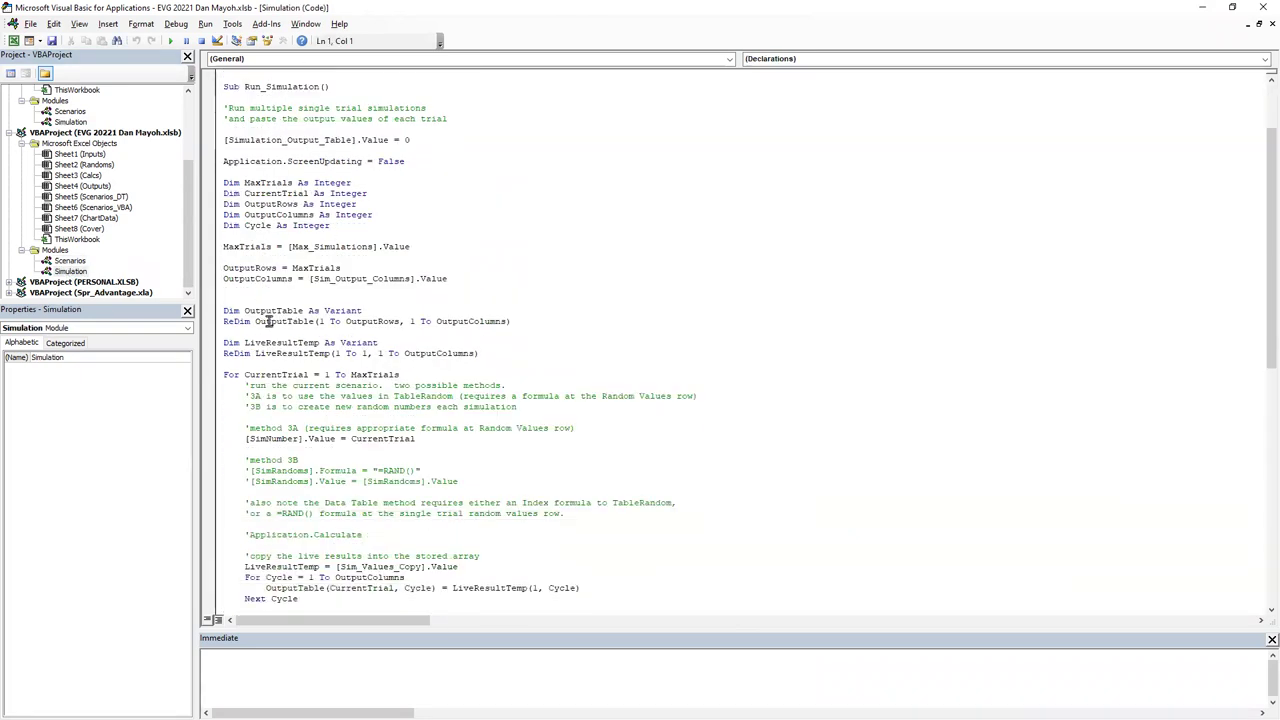
scroll(273, 318, "down", 6)
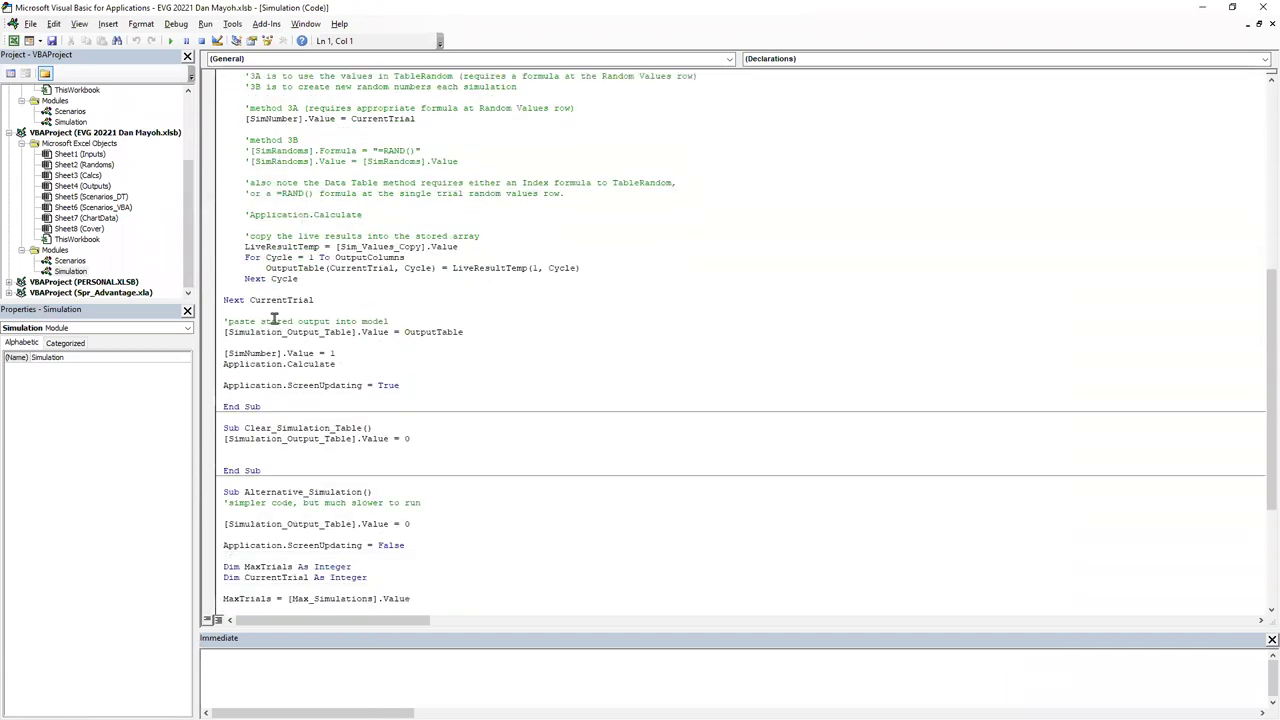
Read through the Alternative_Simulation macro in the Simulation module and reopen the Scenarios module of the same workbook
left_click(265, 504)
scroll(265, 504, "down", 7)
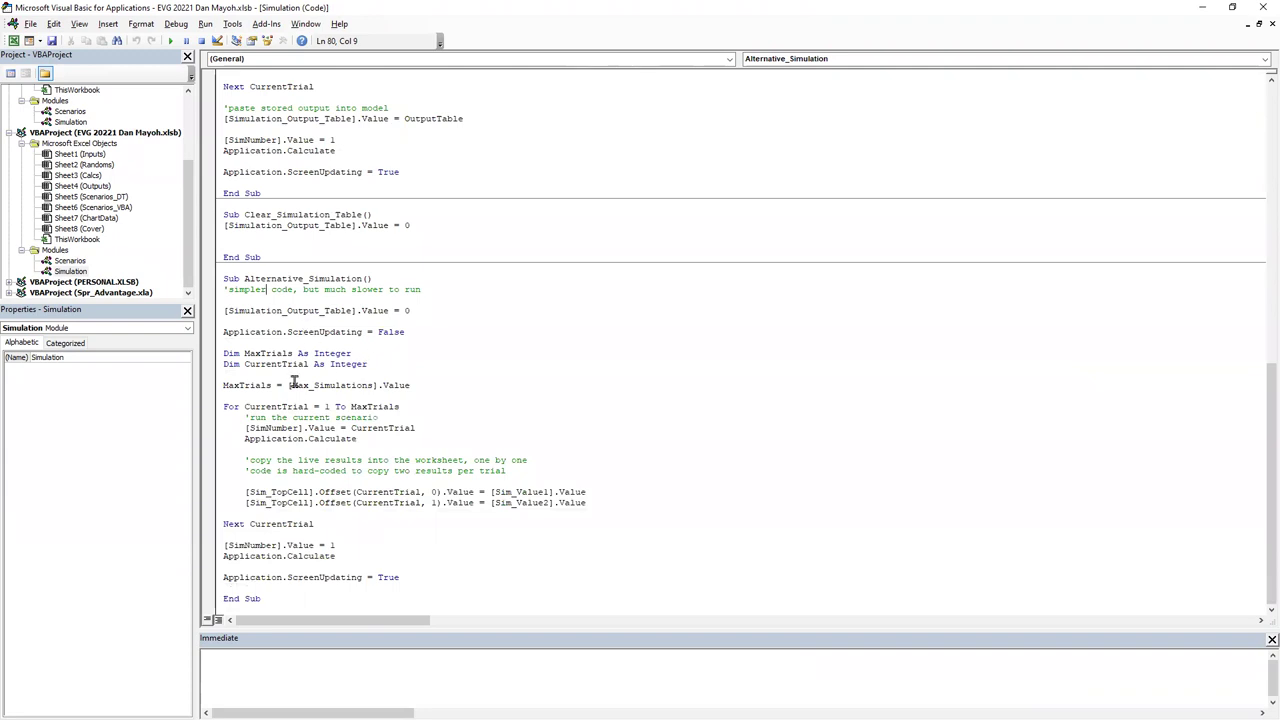
scroll(293, 384, "up", 3)
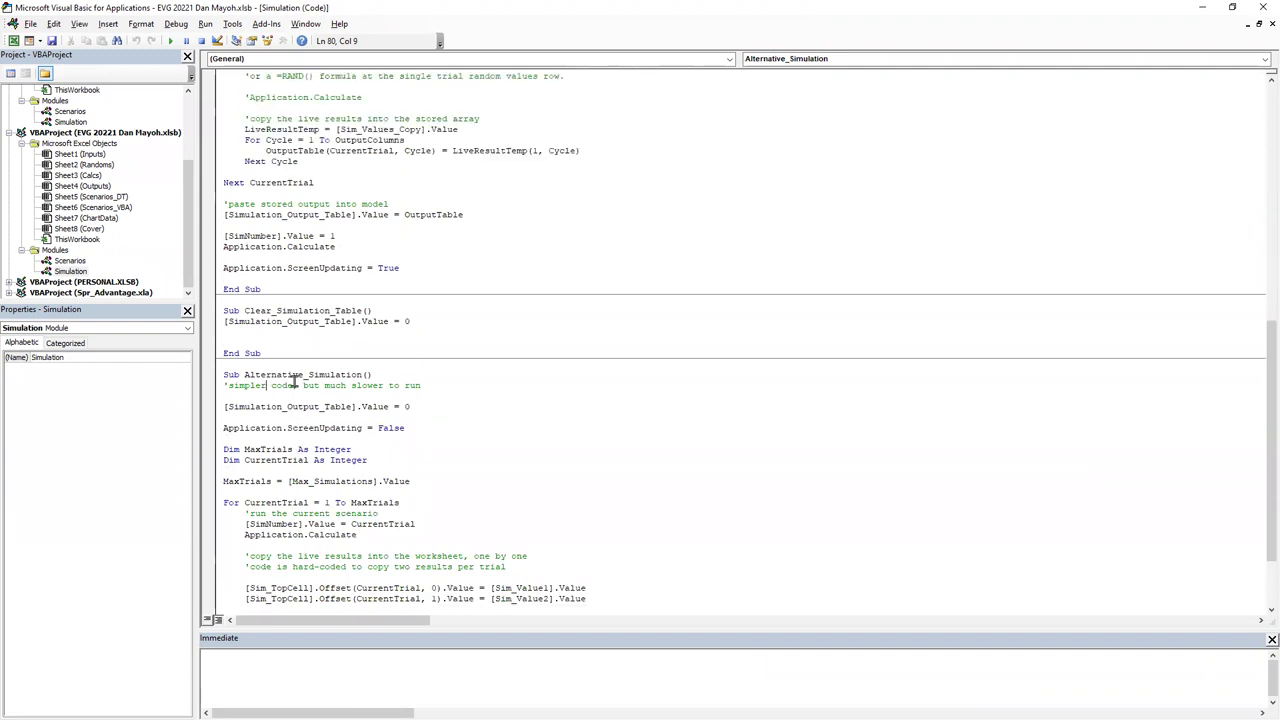
scroll(293, 384, "up", 17)
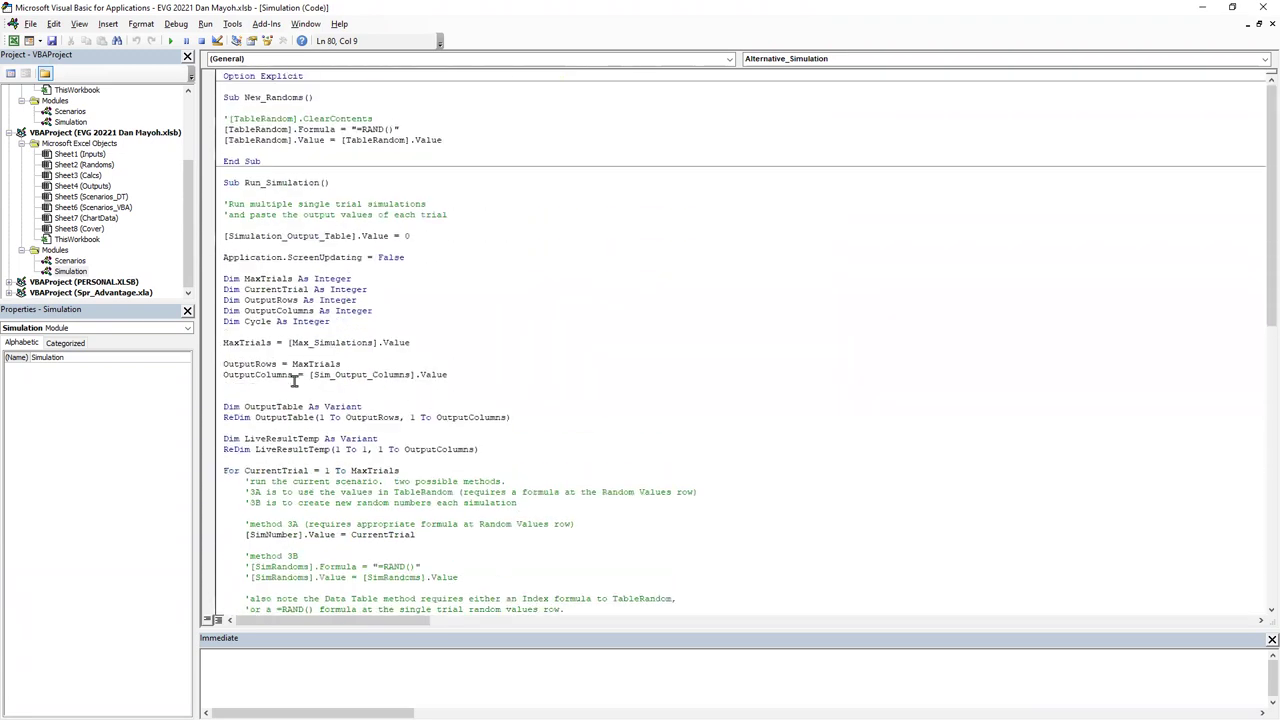
double_click(62, 261)
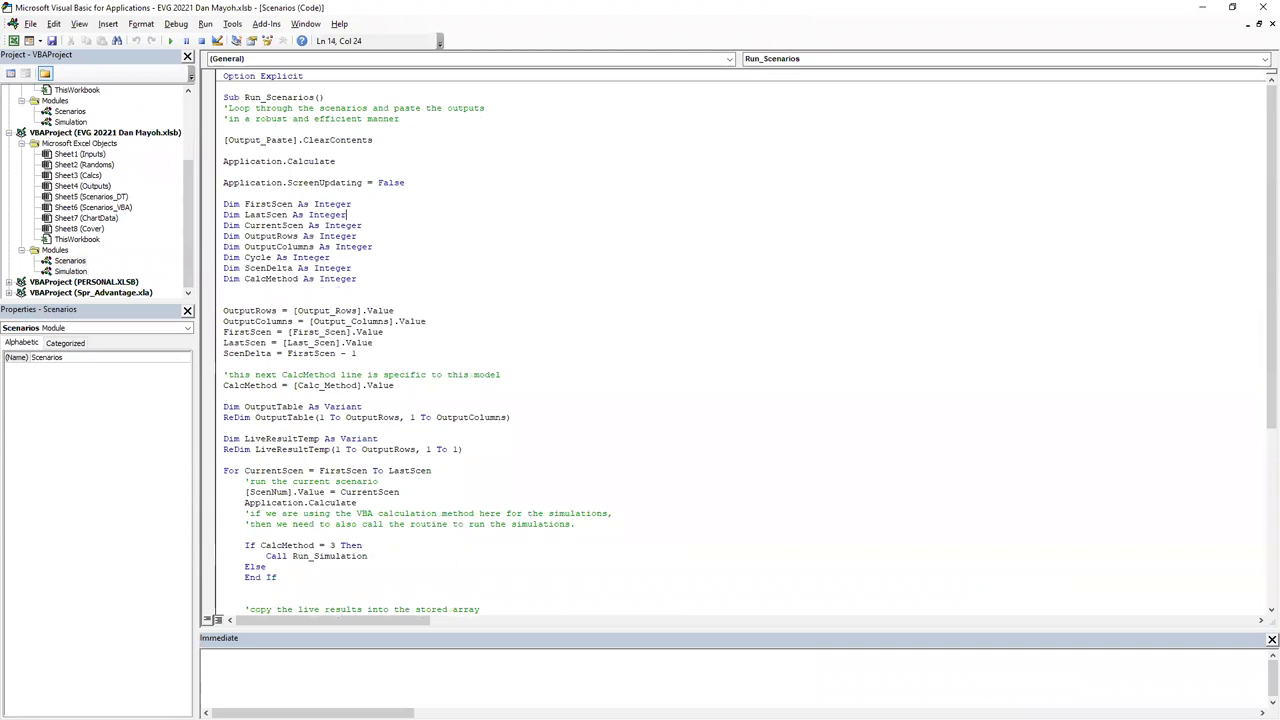
Switch back to the Excel workbook and review the Method 3 VBA section and Active Game area on the Calcs sheet
key("alt+F11")
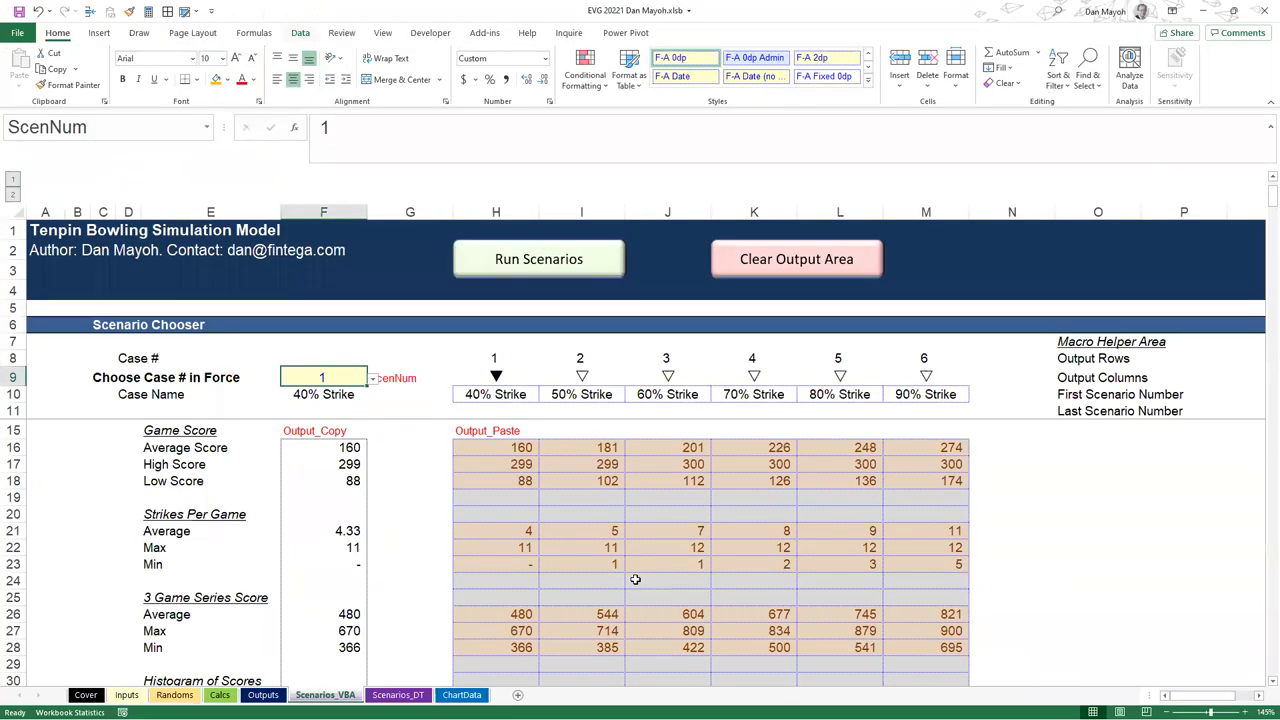
left_click(219, 695)
scroll(1148, 620, "down", 12)
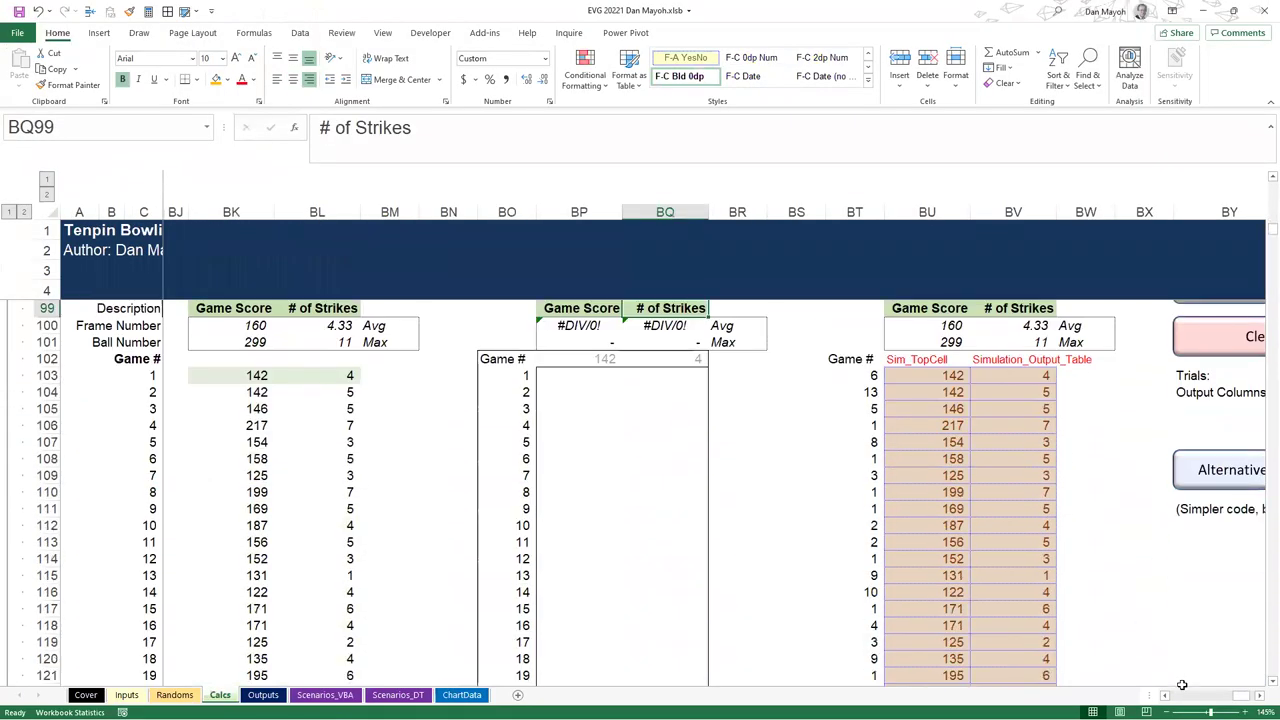
scroll(713, 490, "right", 3)
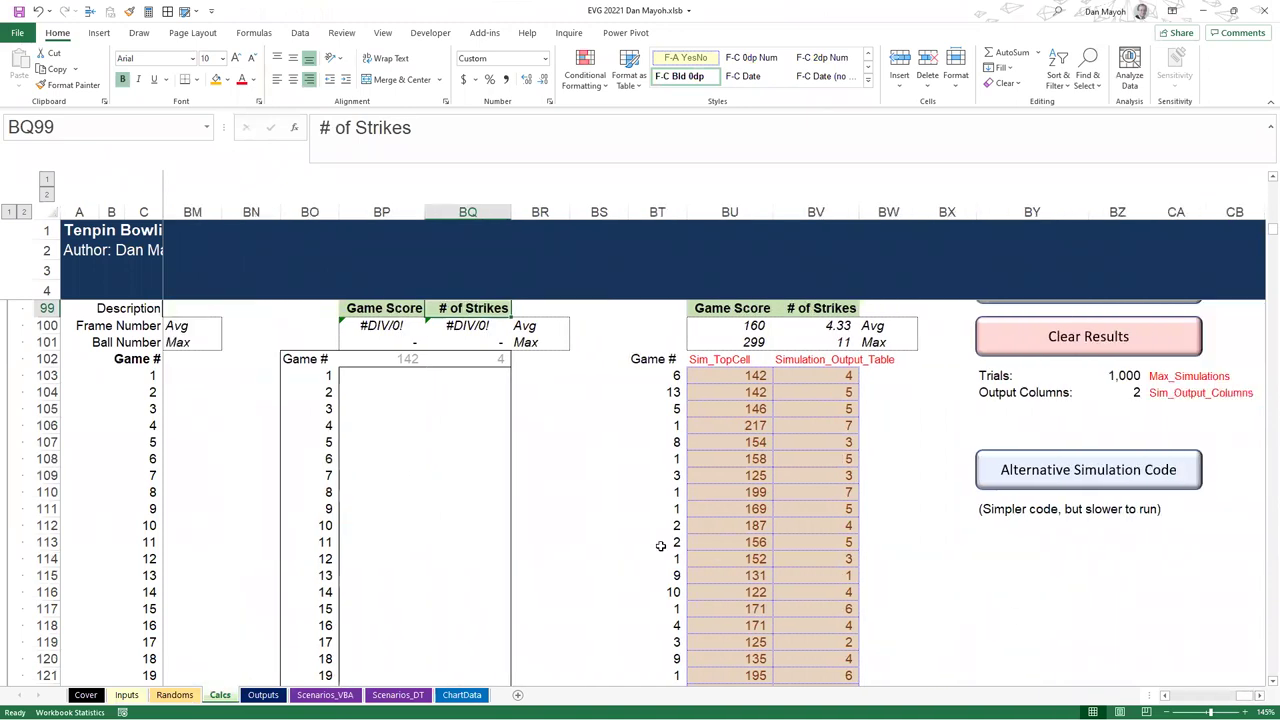
scroll(713, 490, "up", 4)
scroll(802, 607, "left", 10)
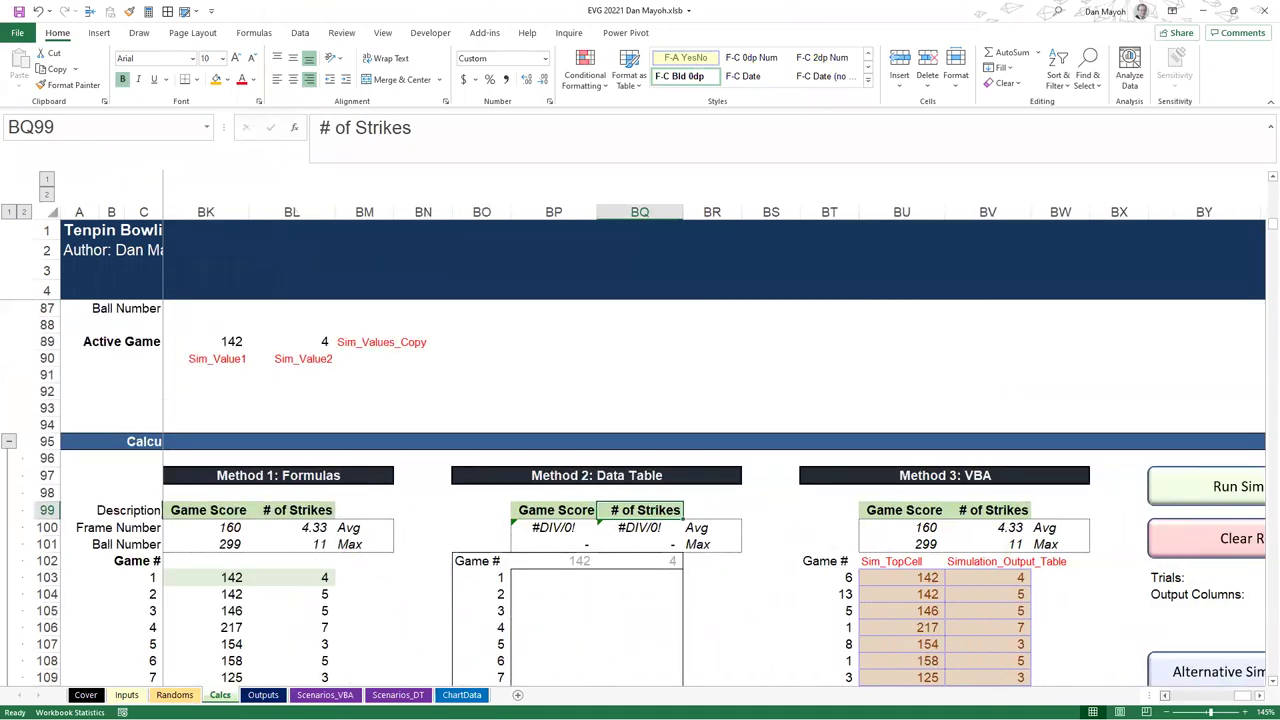
scroll(367, 525, "up", 5)
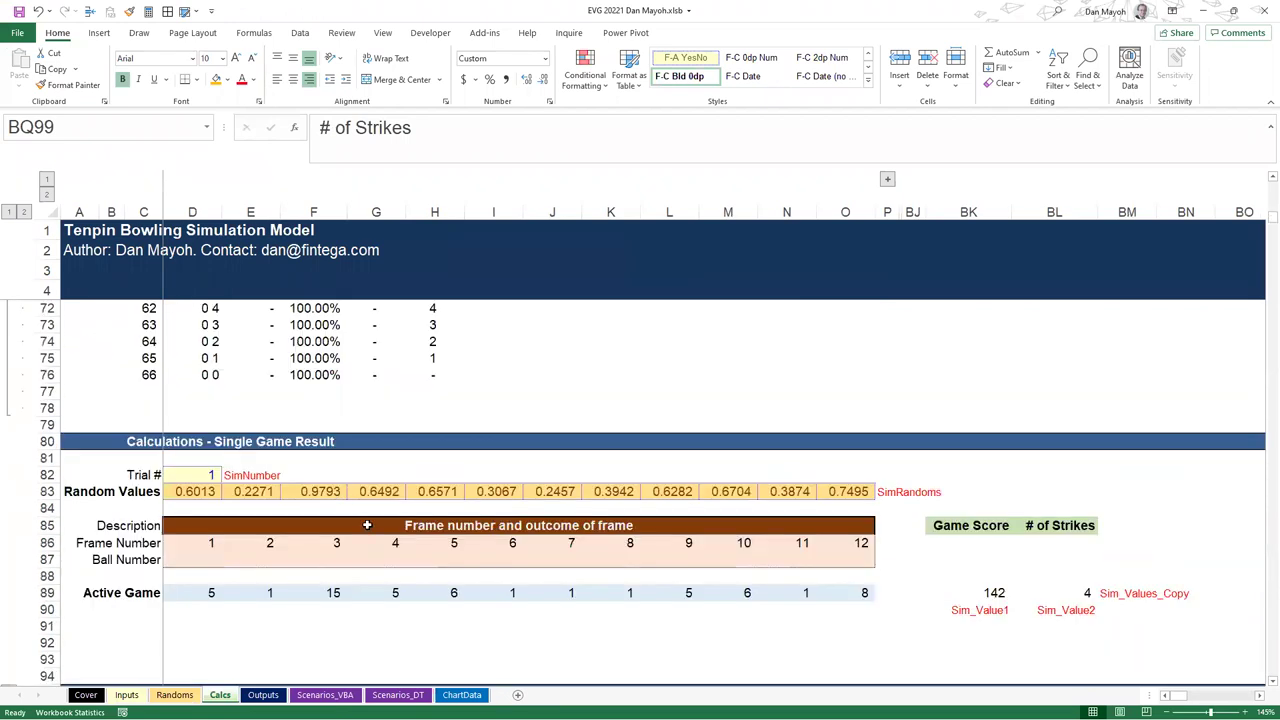
Trace the first trial on Calcs from the SimNumber cell through Sim_Values_Copy to the first row of Simulation_Output_Table
left_click(196, 475)
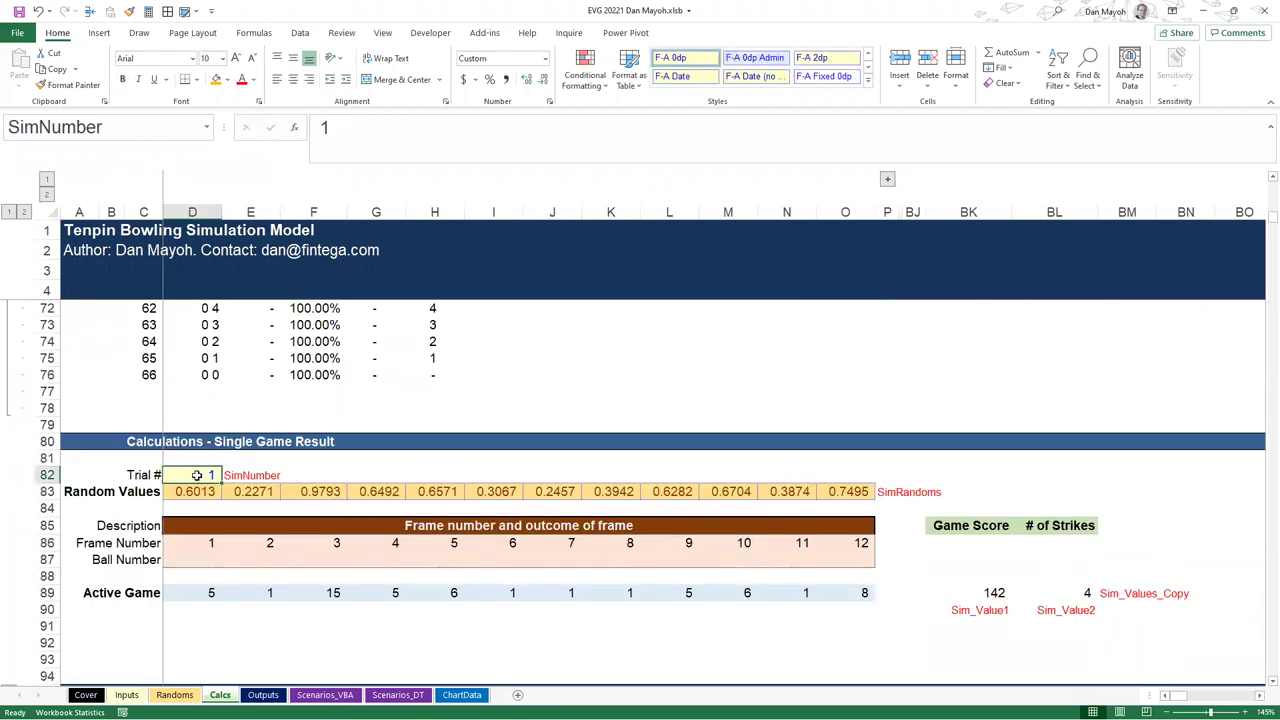
left_click_drag(951, 592, 1060, 593)
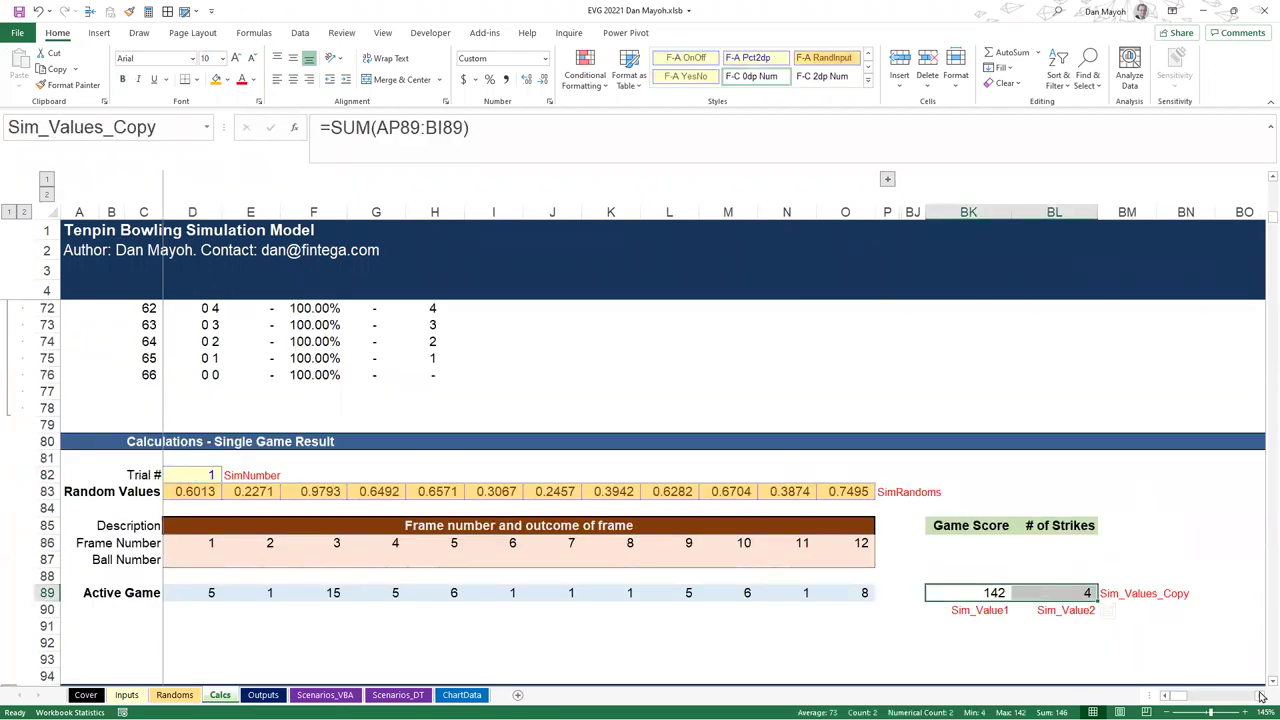
scroll(1033, 530, "right", 5)
scroll(1033, 530, "down", 6)
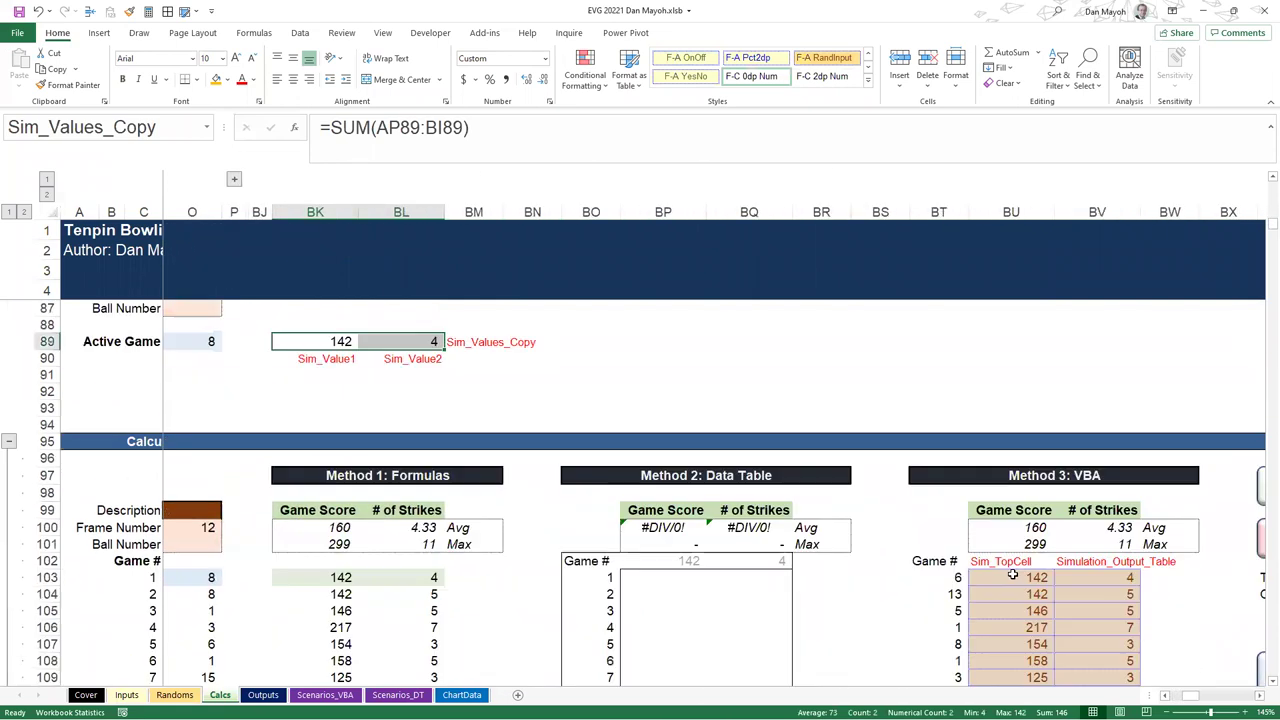
left_click_drag(1033, 528, 1105, 527)
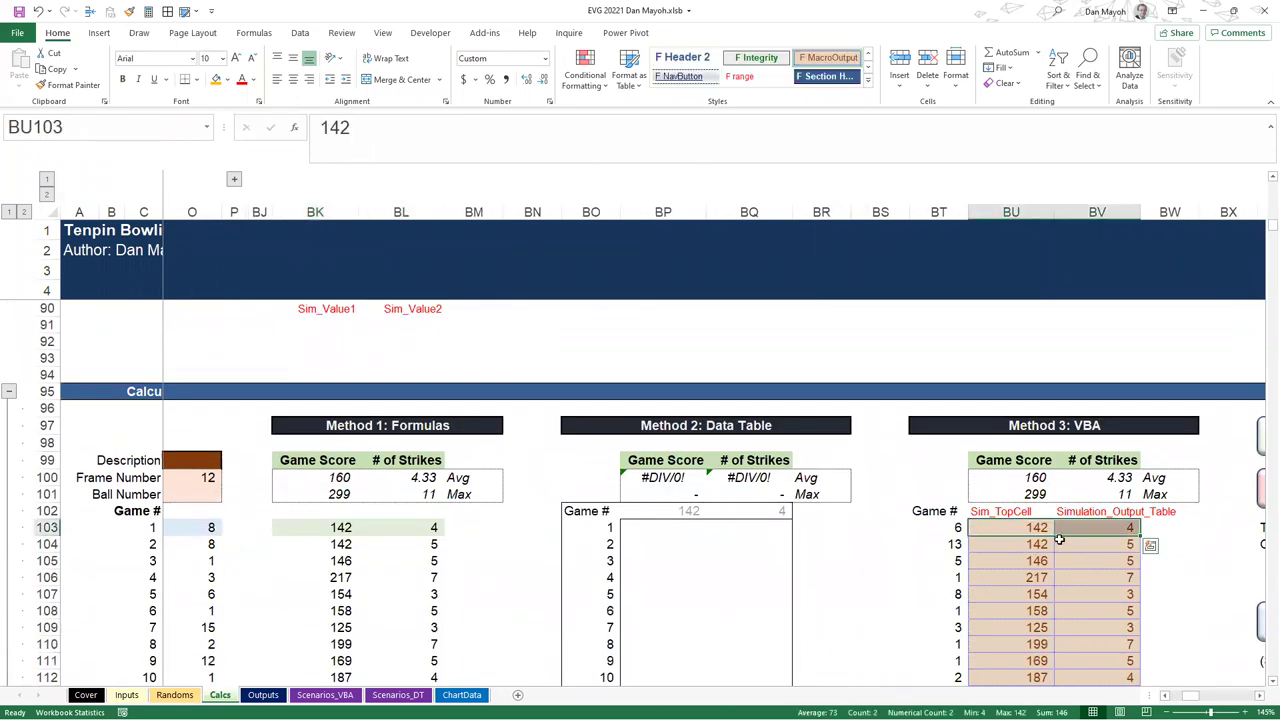
Trace the following trials from the live Active Game results into the next Method 3 output rows, and view the macro buttons beside them
scroll(357, 448, "up", 4)
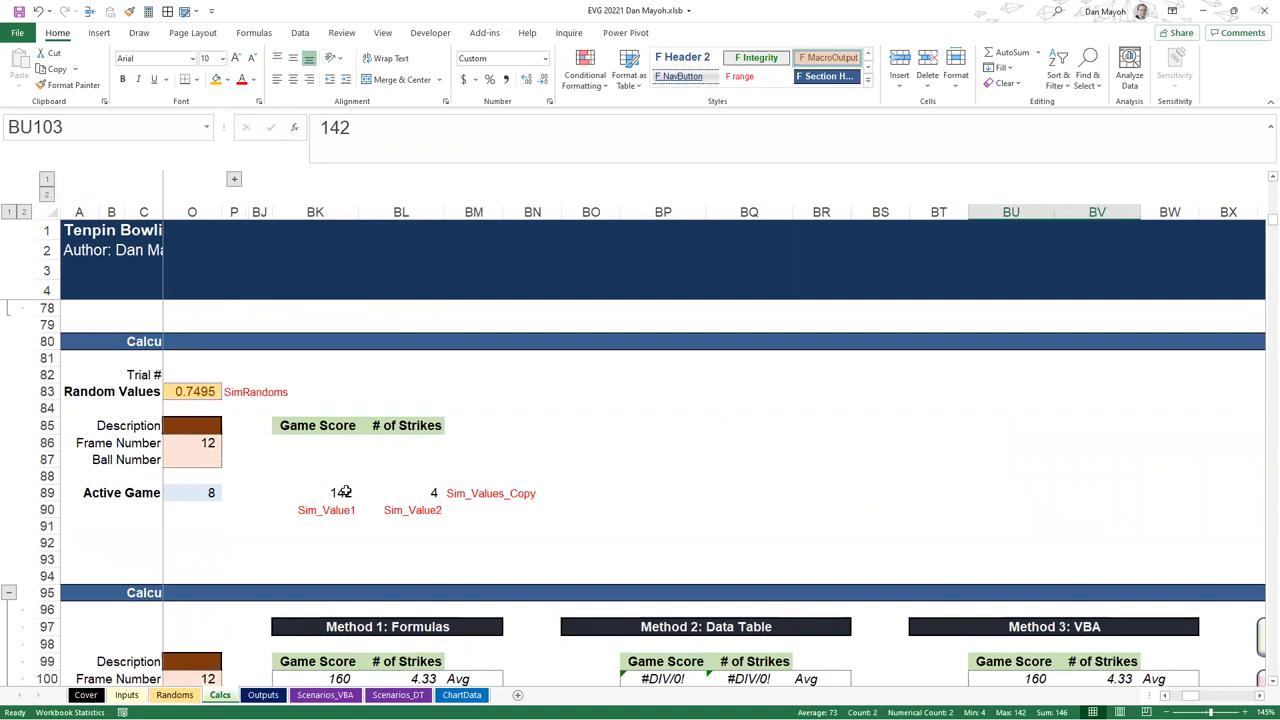
left_click_drag(337, 492, 420, 492)
scroll(856, 625, "down", 3)
left_click_drag(1025, 596, 1082, 594)
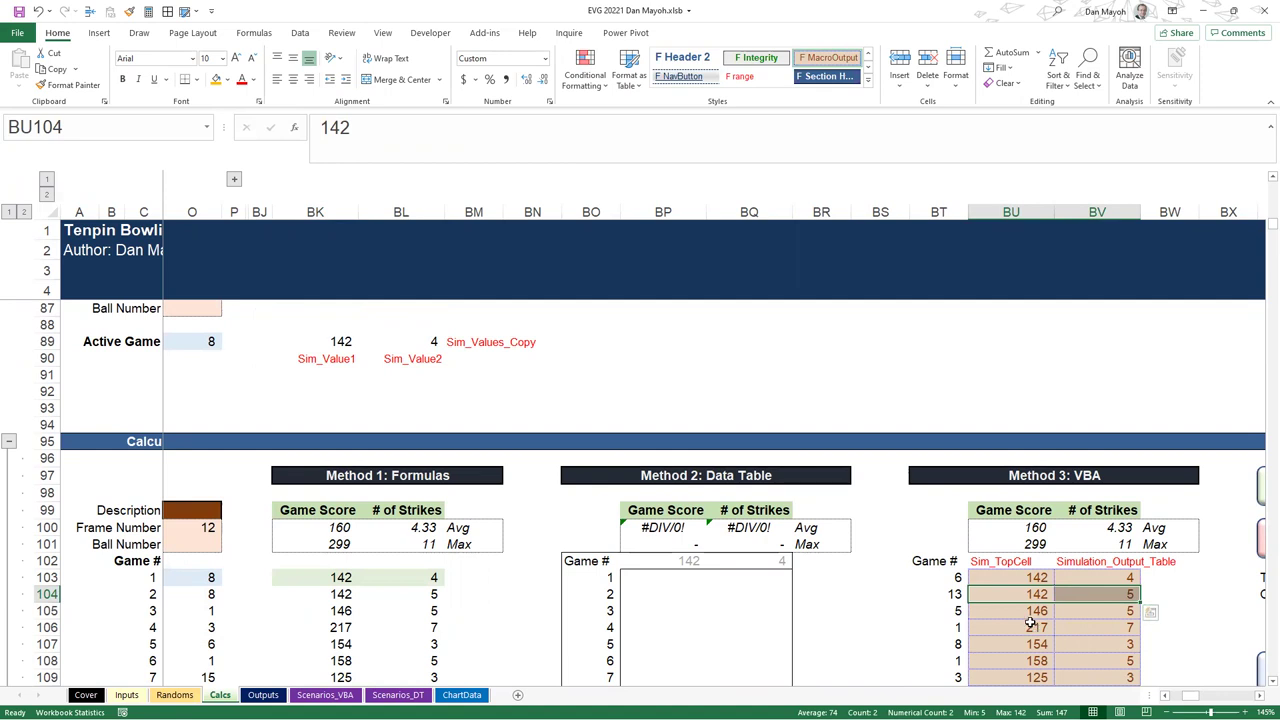
left_click(1044, 625)
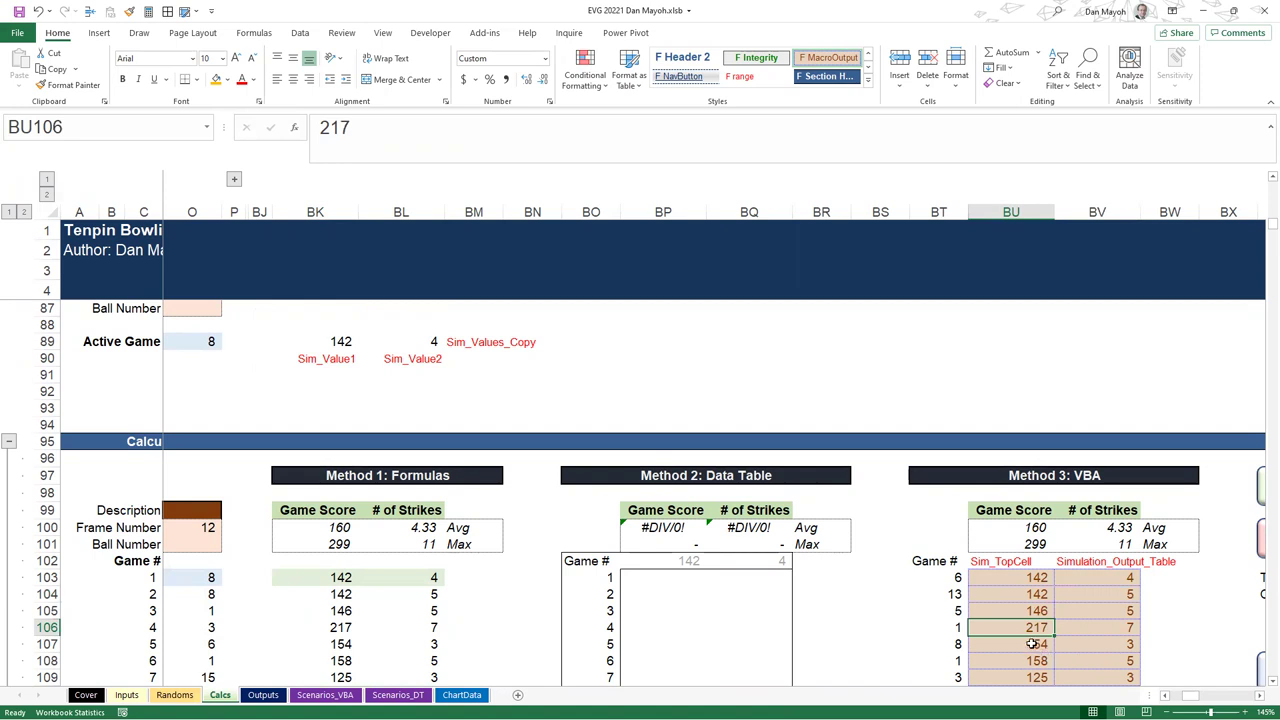
left_click(1062, 656)
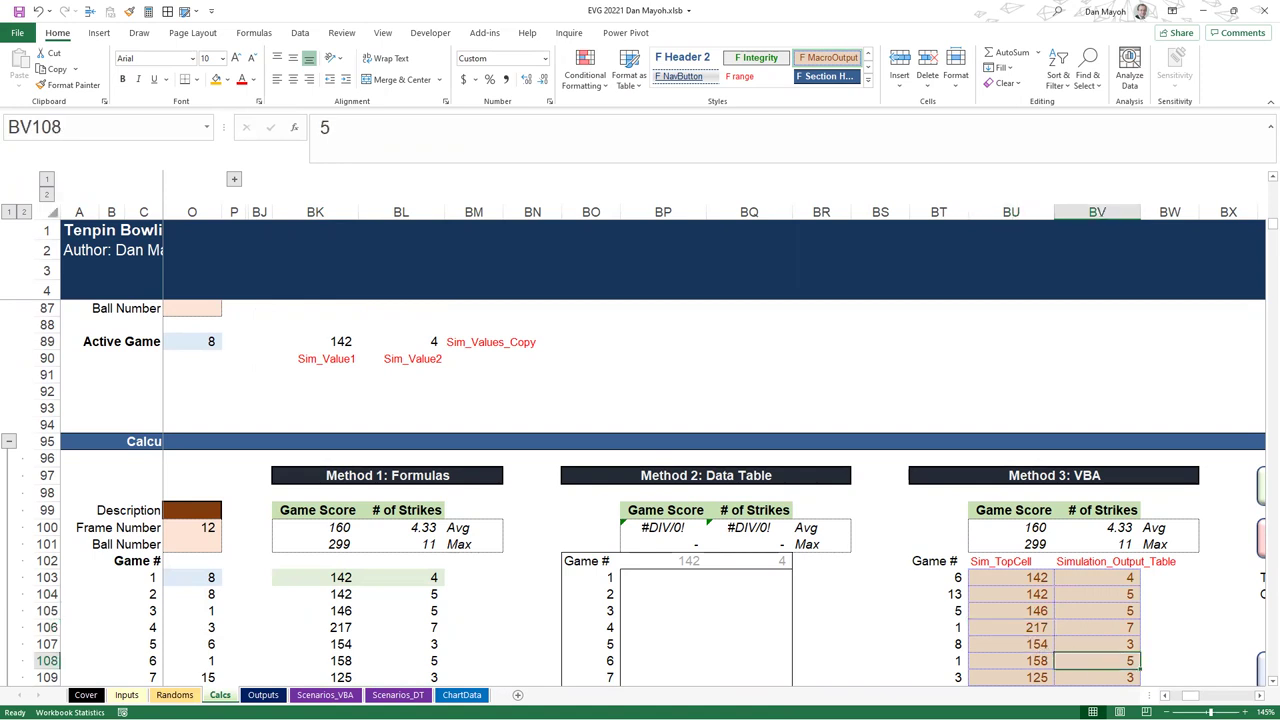
scroll(1035, 483, "right", 4)
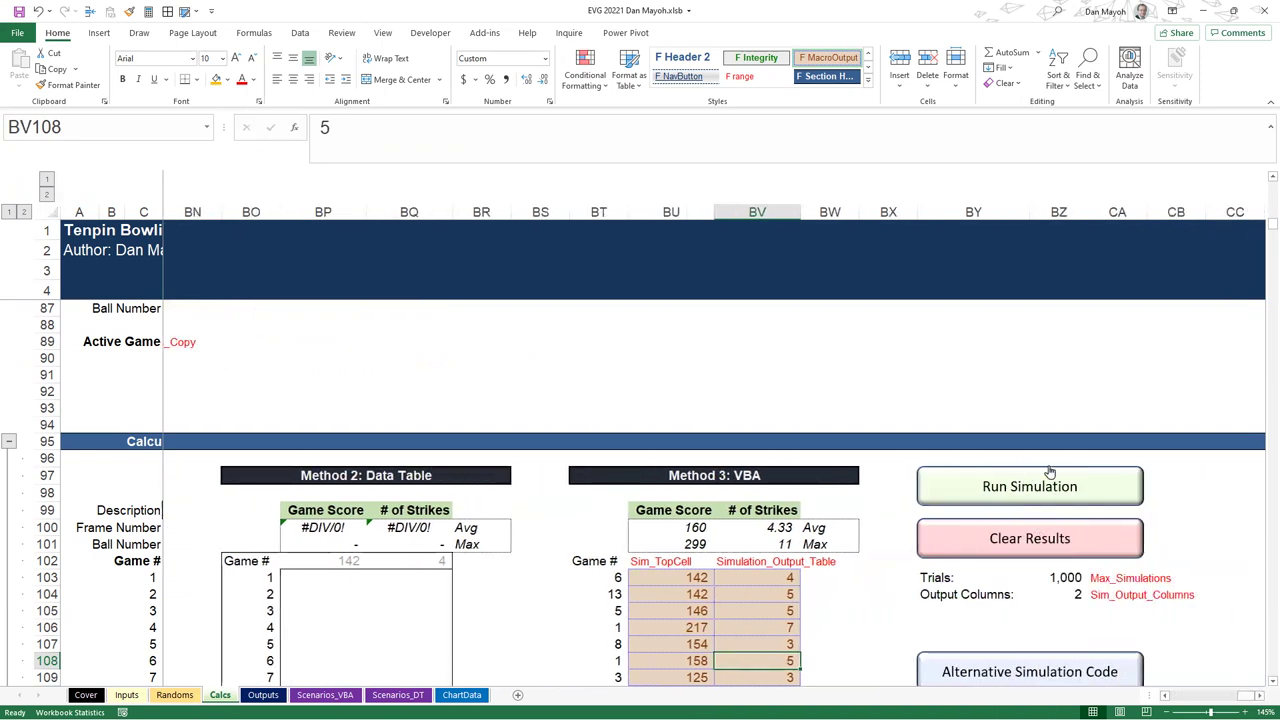
Highlight the Output_Paste results for all six strike cases on the Scenarios_VBA sheet, starting at H16
left_click(325, 694)
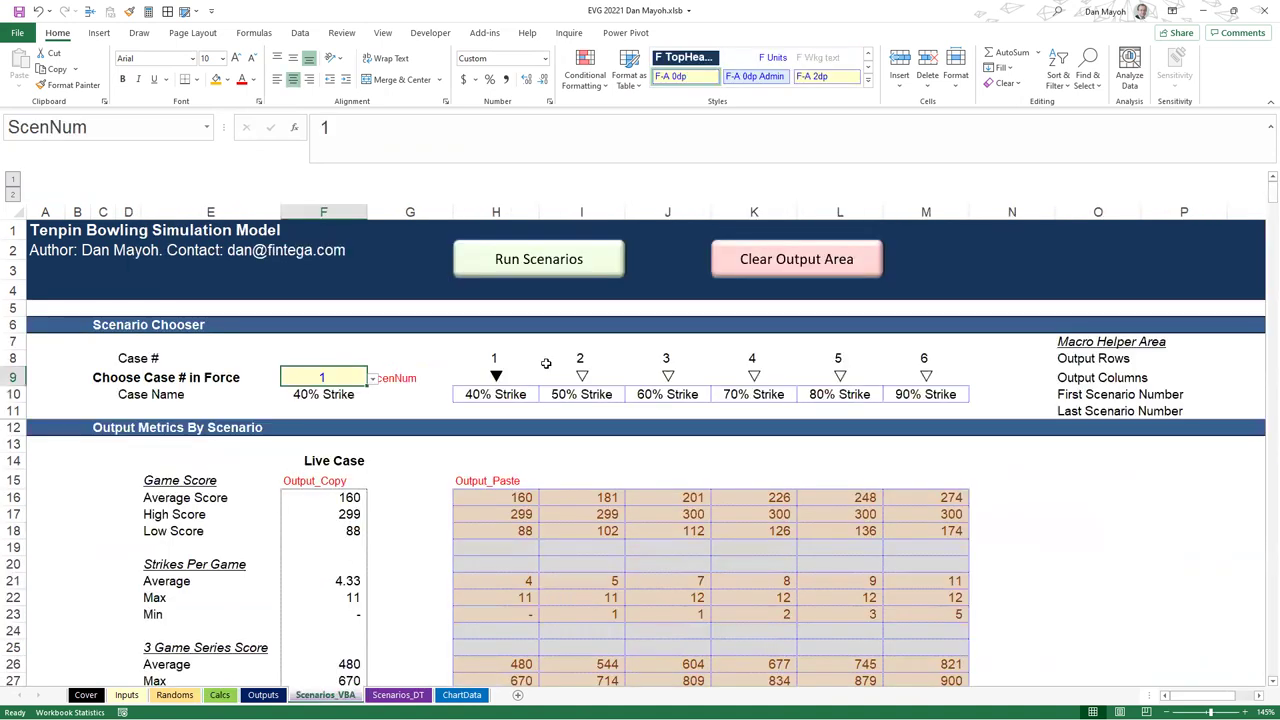
scroll(507, 474, "down", 2)
scroll(500, 500, "up", 2)
left_click_drag(500, 497, 934, 682)
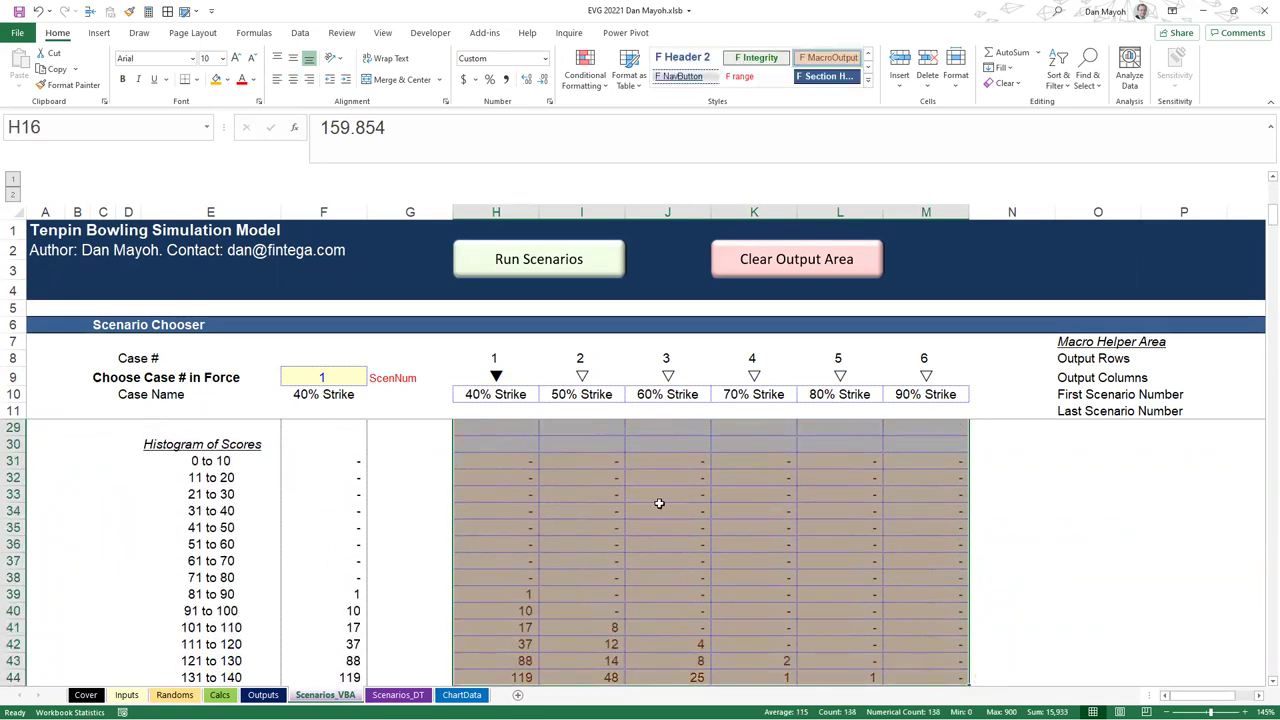
scroll(659, 503, "up", 6)
left_click_drag(499, 494, 880, 628)
scroll(586, 526, "up", 13)
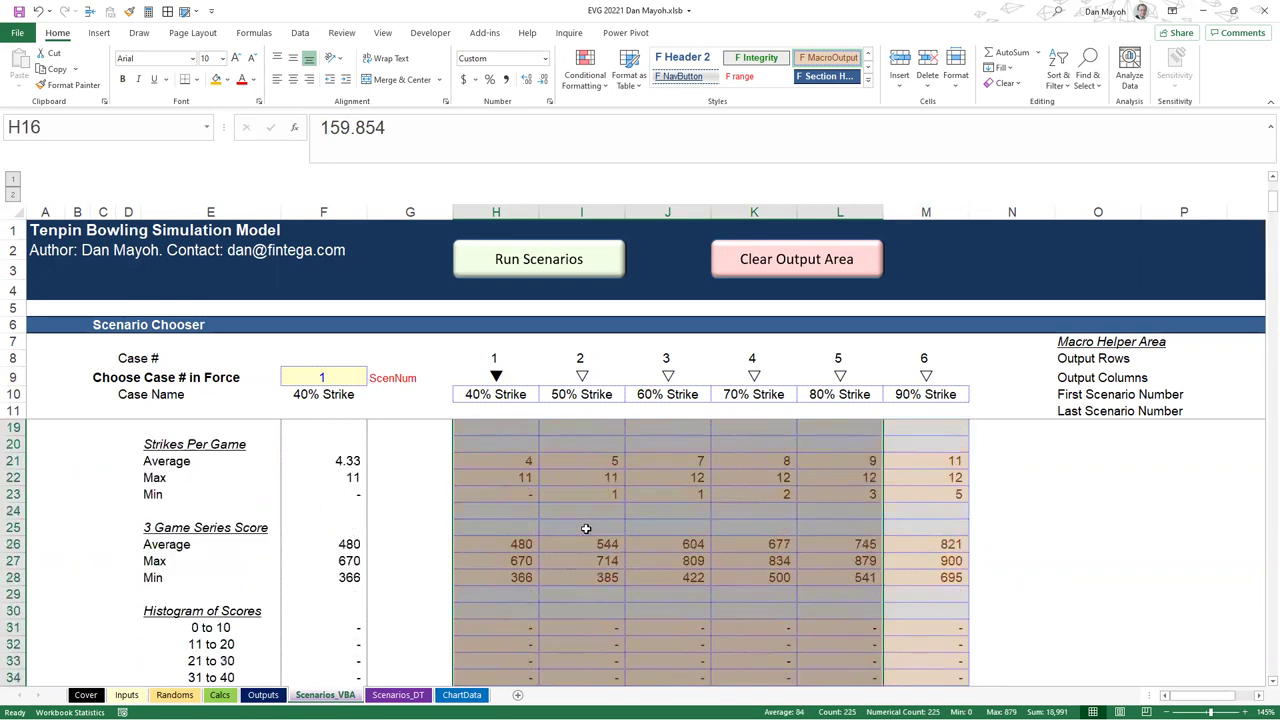
scroll(586, 528, "up", 2)
left_click(521, 498)
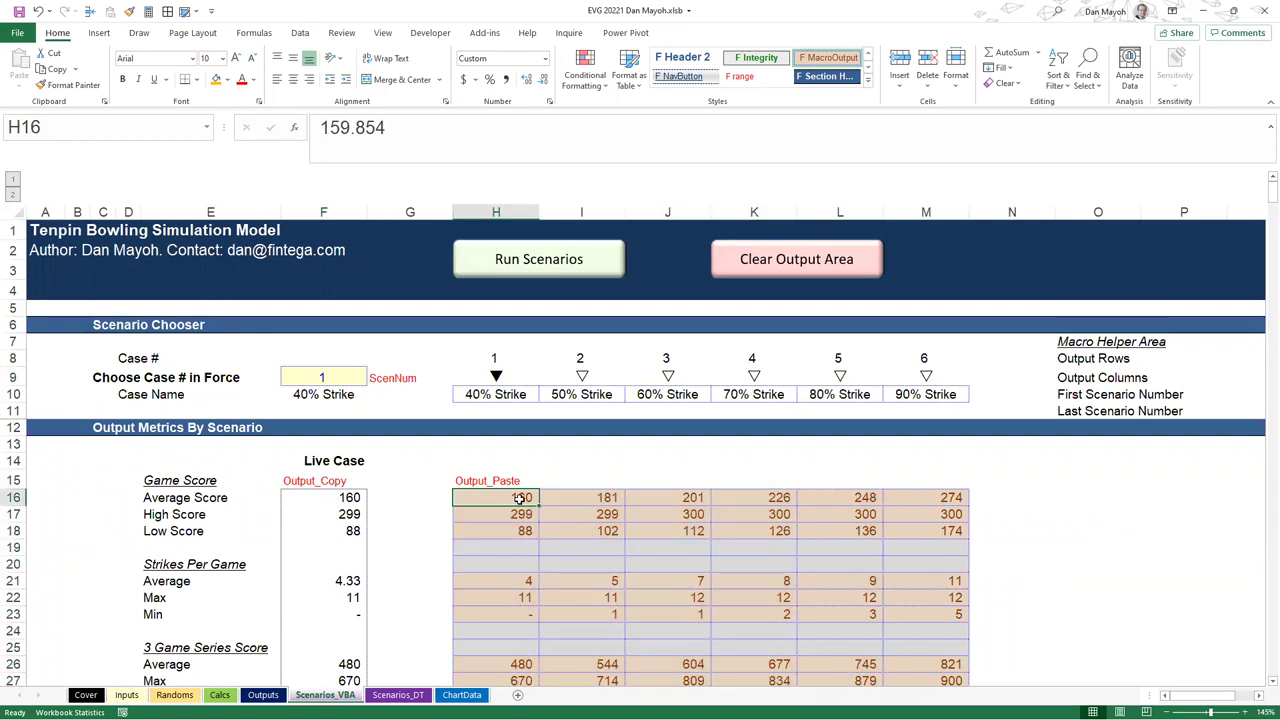
left_click_drag(519, 498, 923, 630)
scroll(616, 557, "up", 2)
left_click_drag(524, 502, 927, 677)
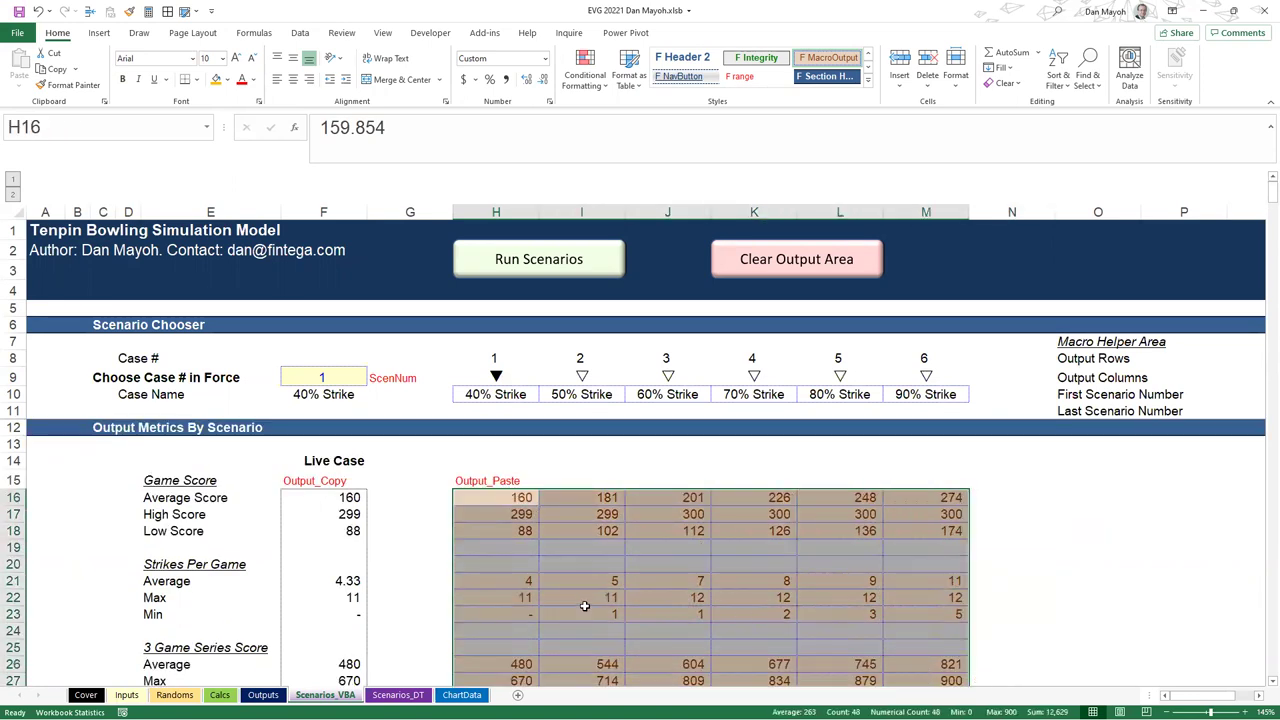
Review the score histogram and strike-count results of the six cases and return to cell H16
scroll(553, 593, "down", 16)
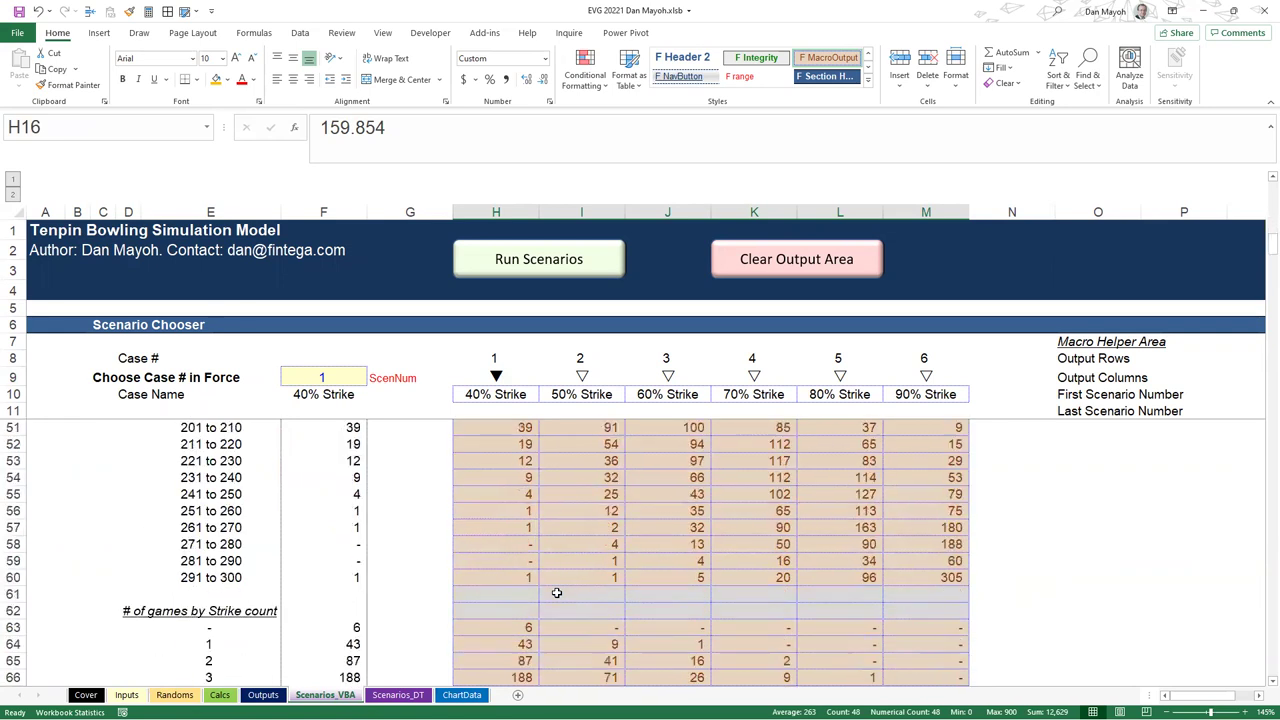
scroll(557, 593, "down", 8)
scroll(557, 593, "down", 3)
scroll(557, 593, "up", 15)
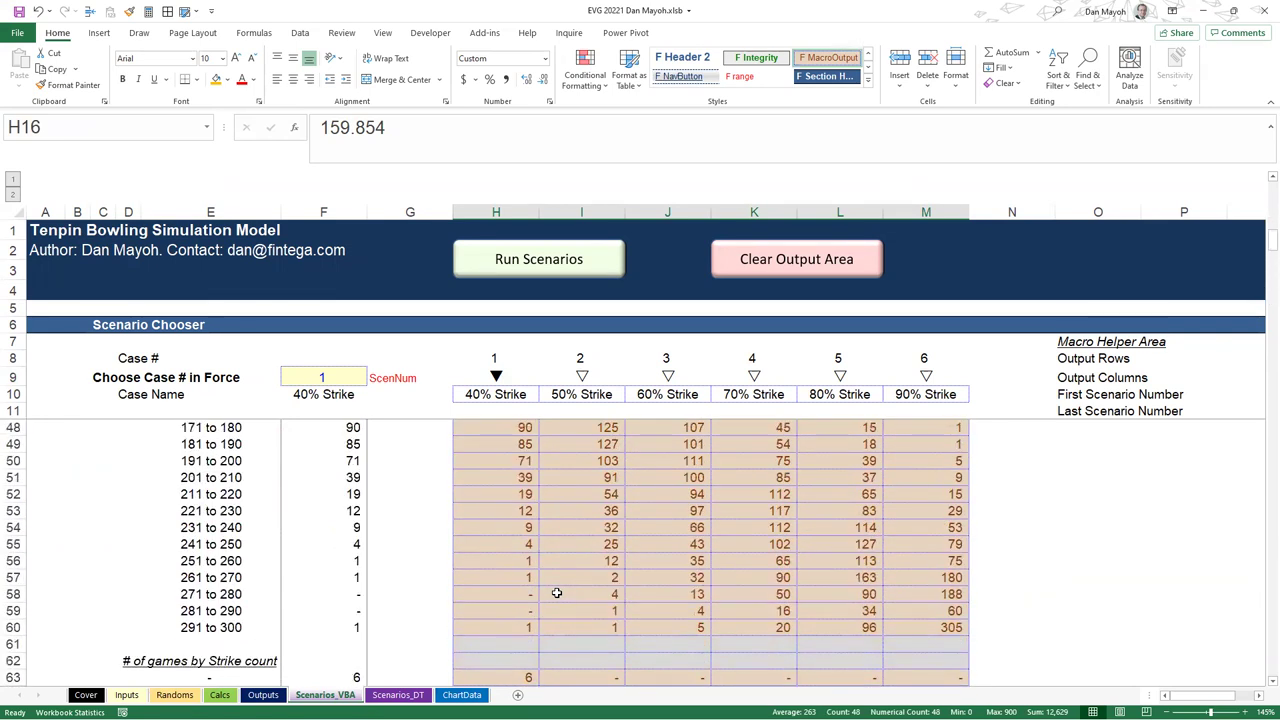
scroll(557, 593, "up", 12)
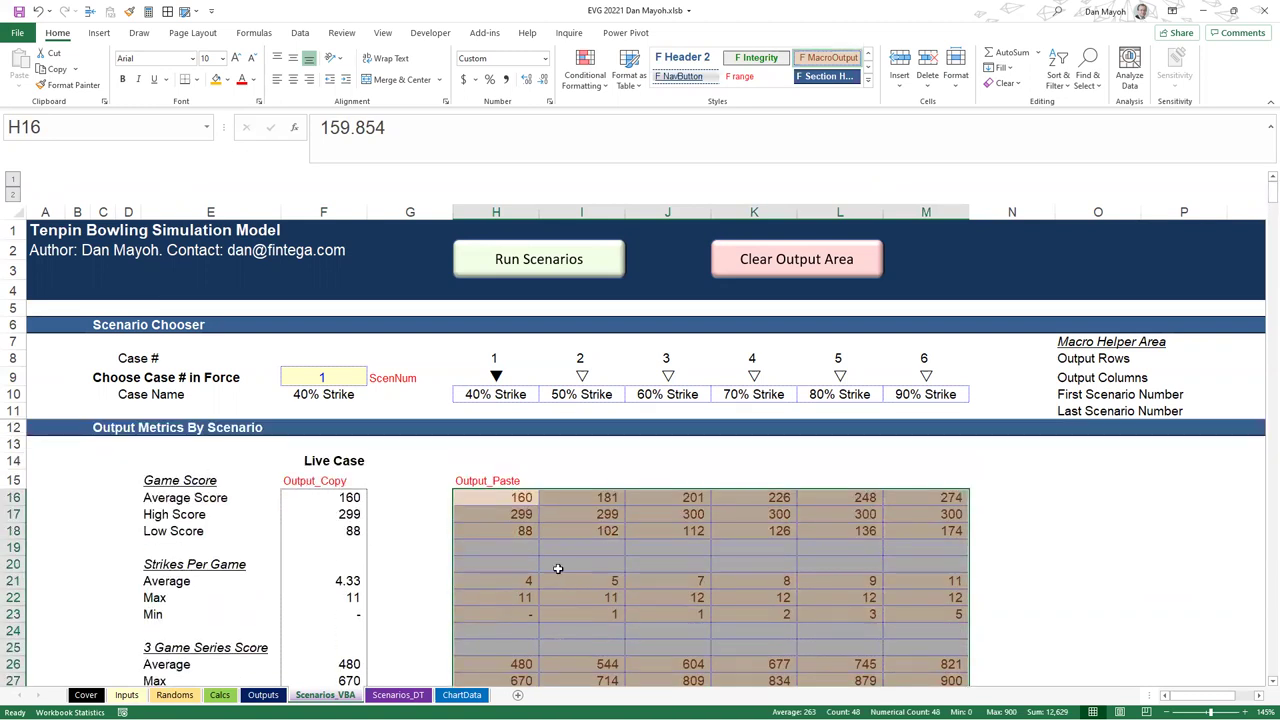
left_click(505, 502)
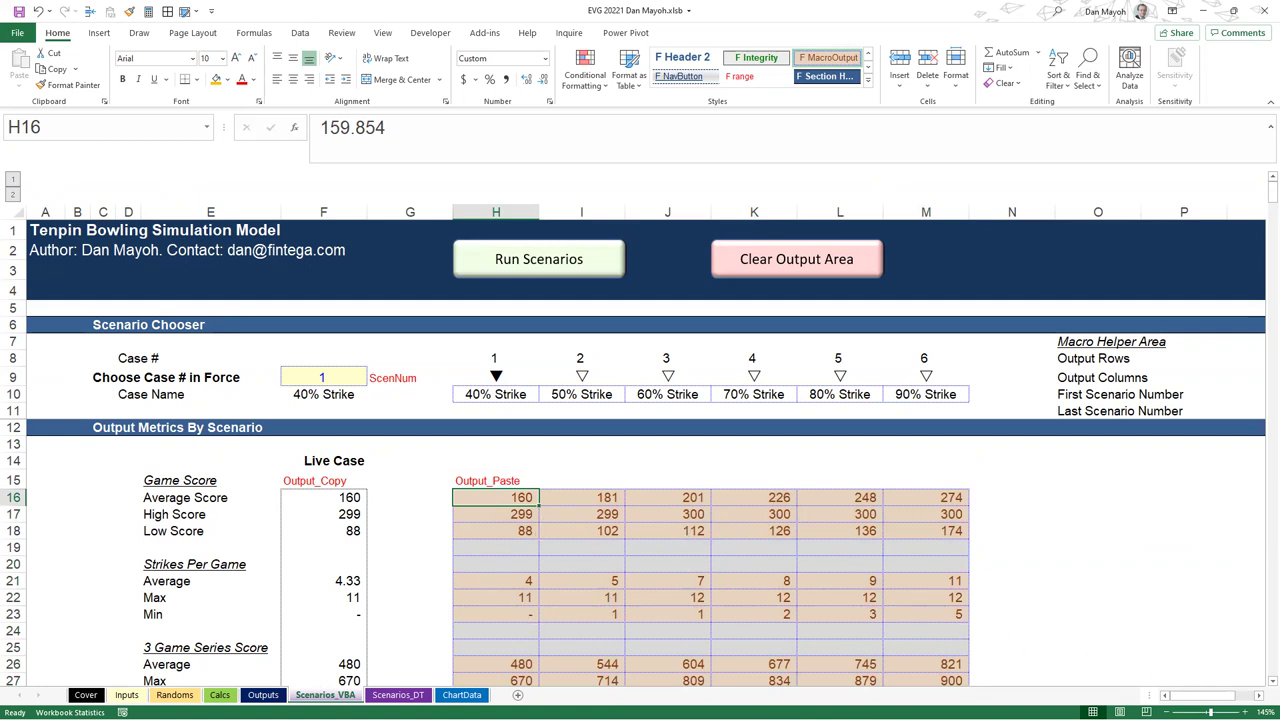
Examine the Macro Helper Area and the Output_Copy, Output_Paste and ScenNum range-name labels on Scenarios_VBA
scroll(928, 178, "right", 5)
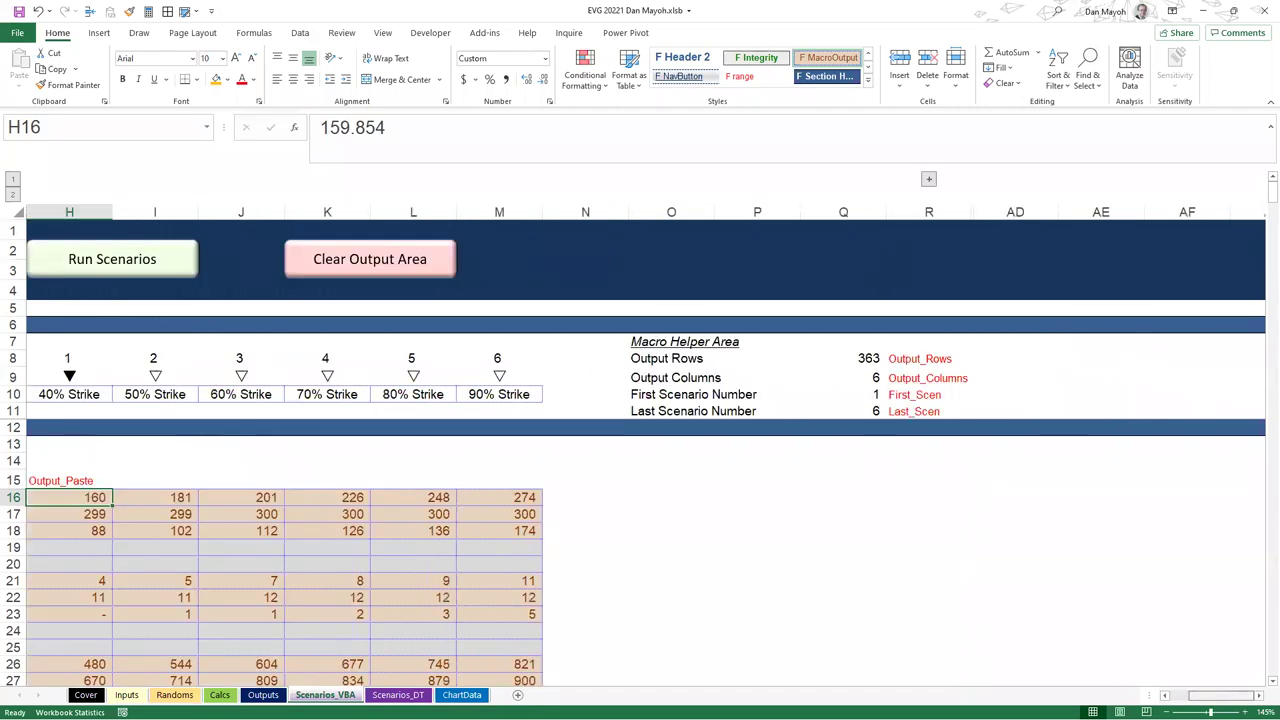
scroll(928, 178, "left", 5)
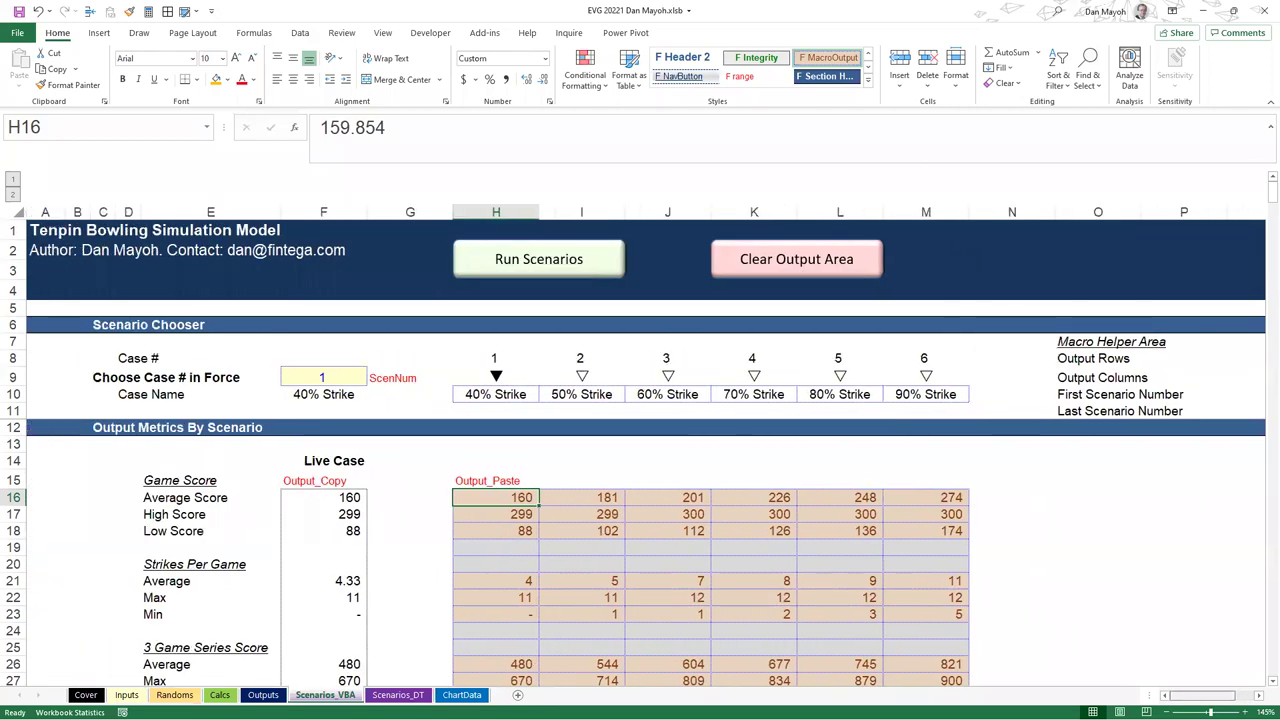
left_click(316, 482)
left_click(478, 481)
left_click(380, 378)
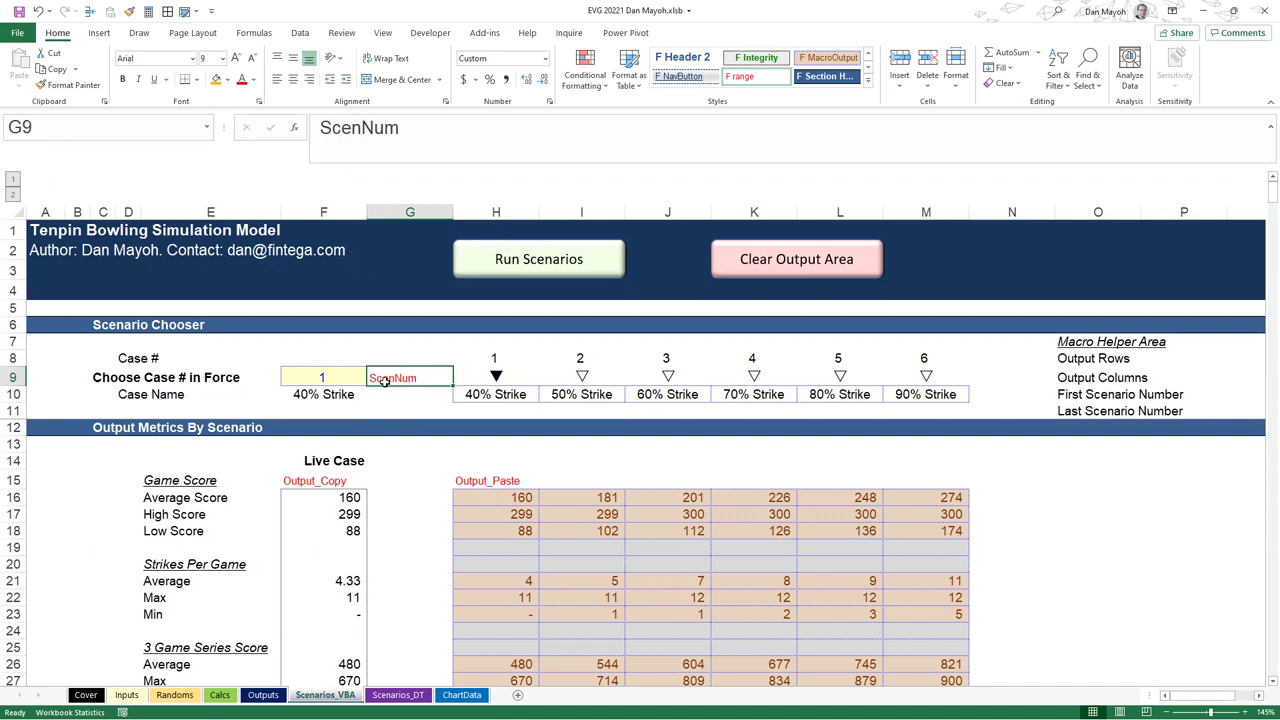
Check the ScenNum range name on the case selector cell and select the live case's Output_Copy range, F16:F378
left_click(347, 382)
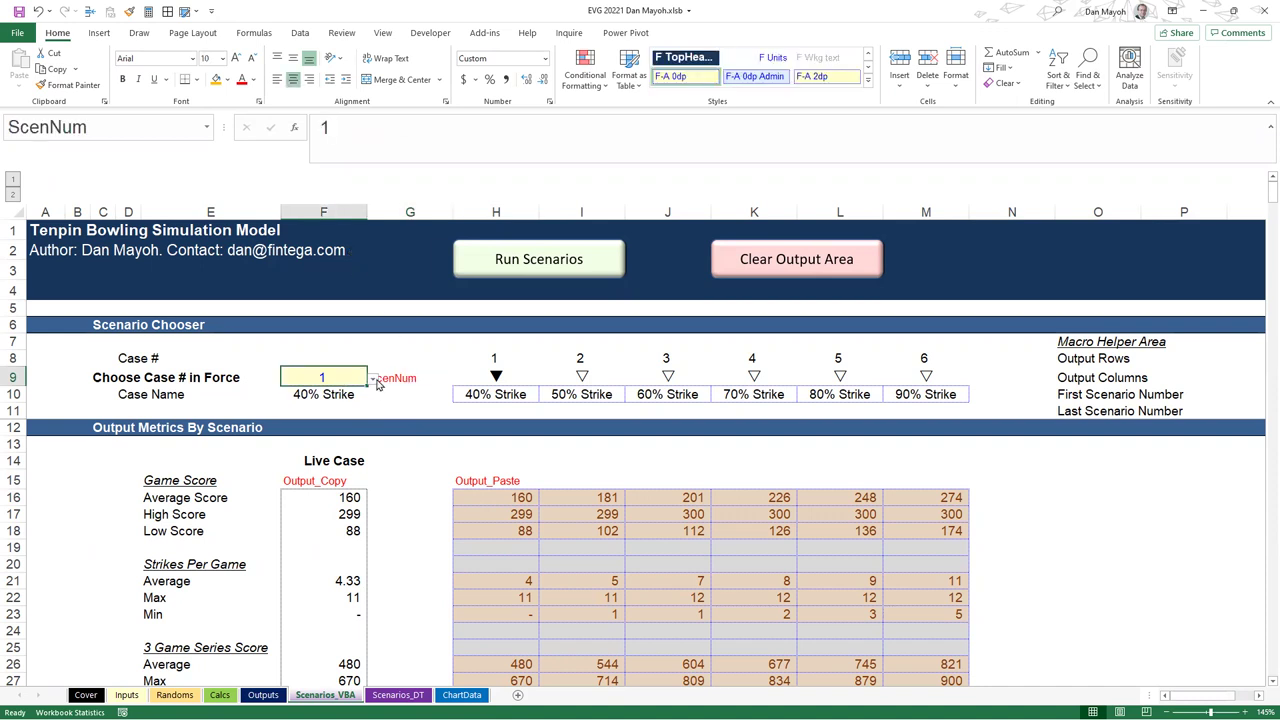
left_click(104, 128)
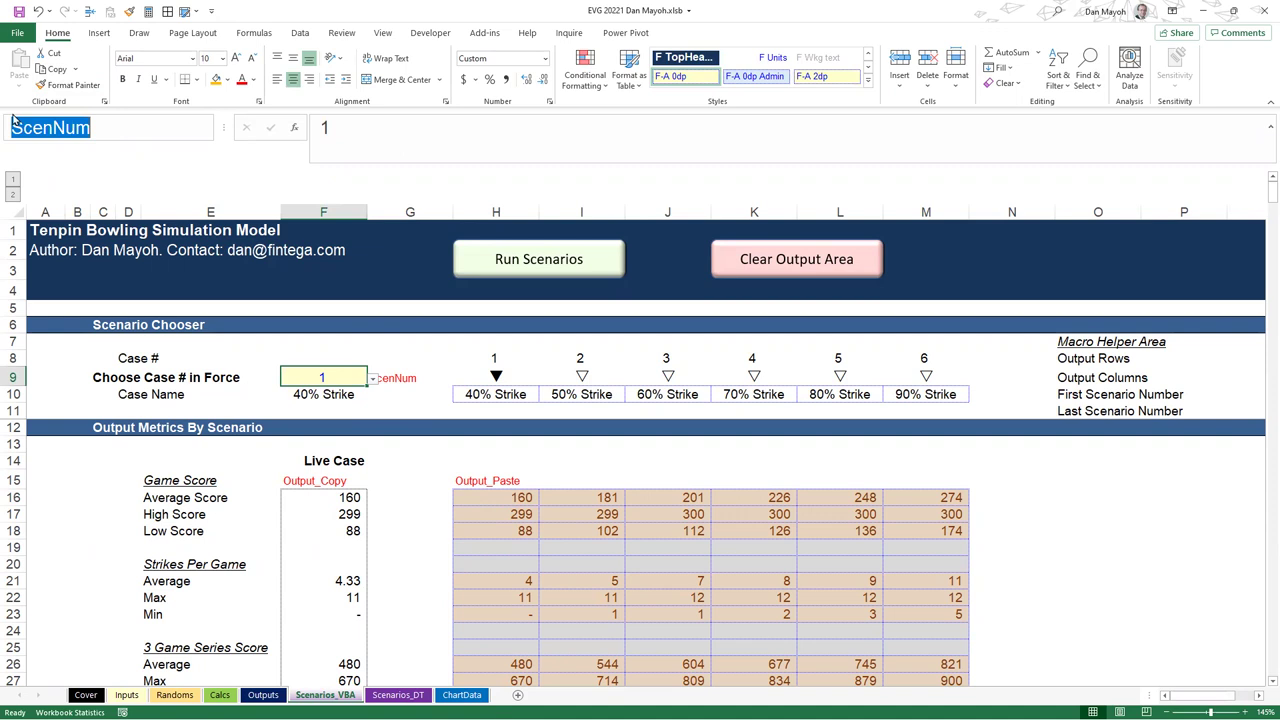
key("Return")
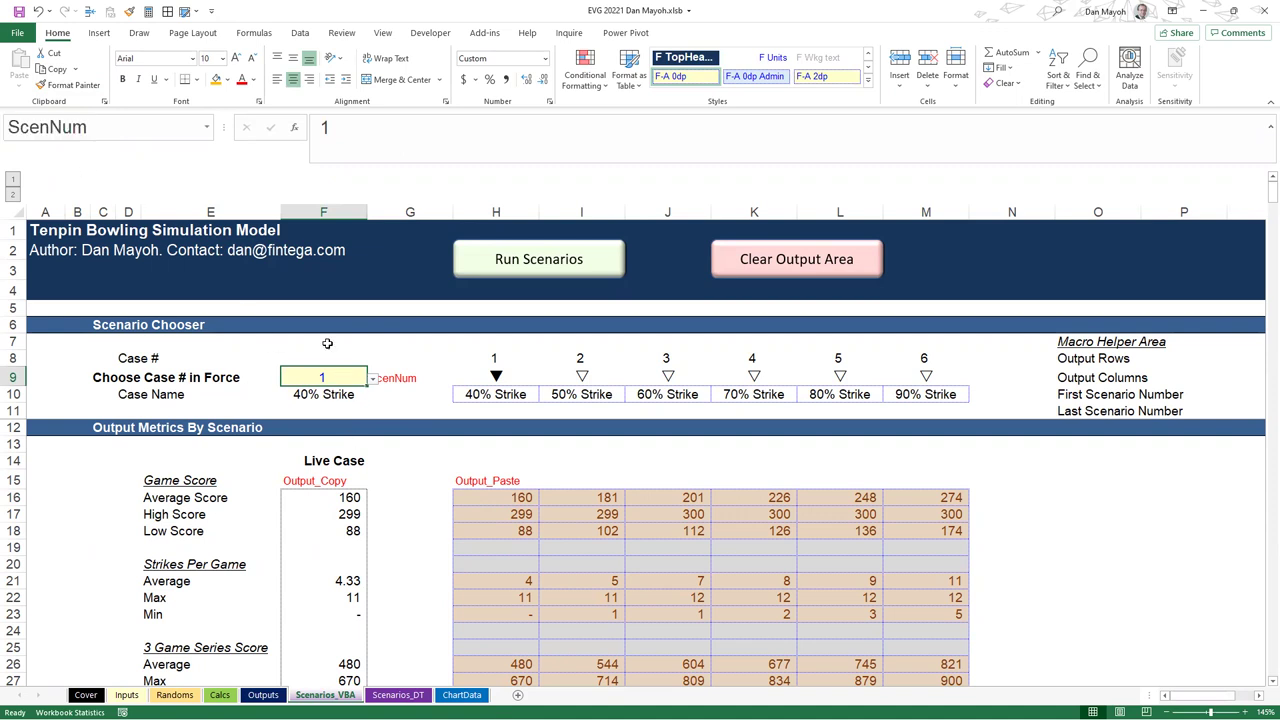
left_click(391, 377)
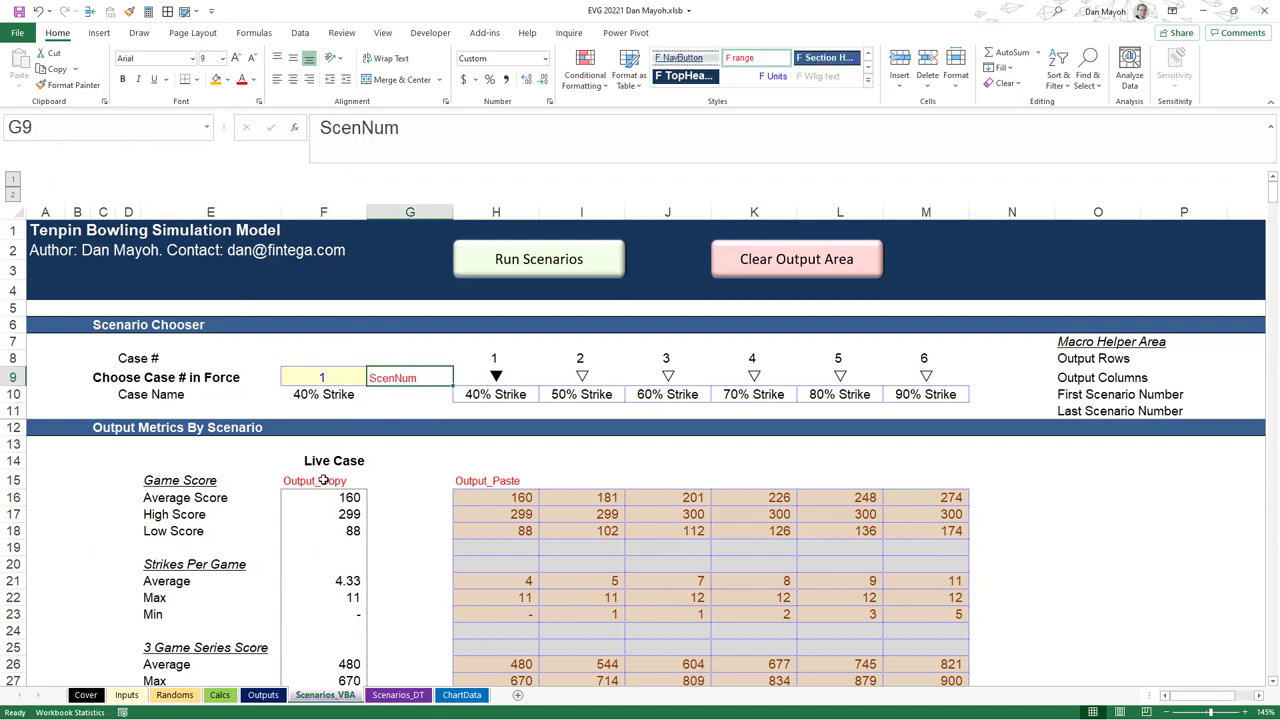
left_click_drag(343, 500, 338, 660)
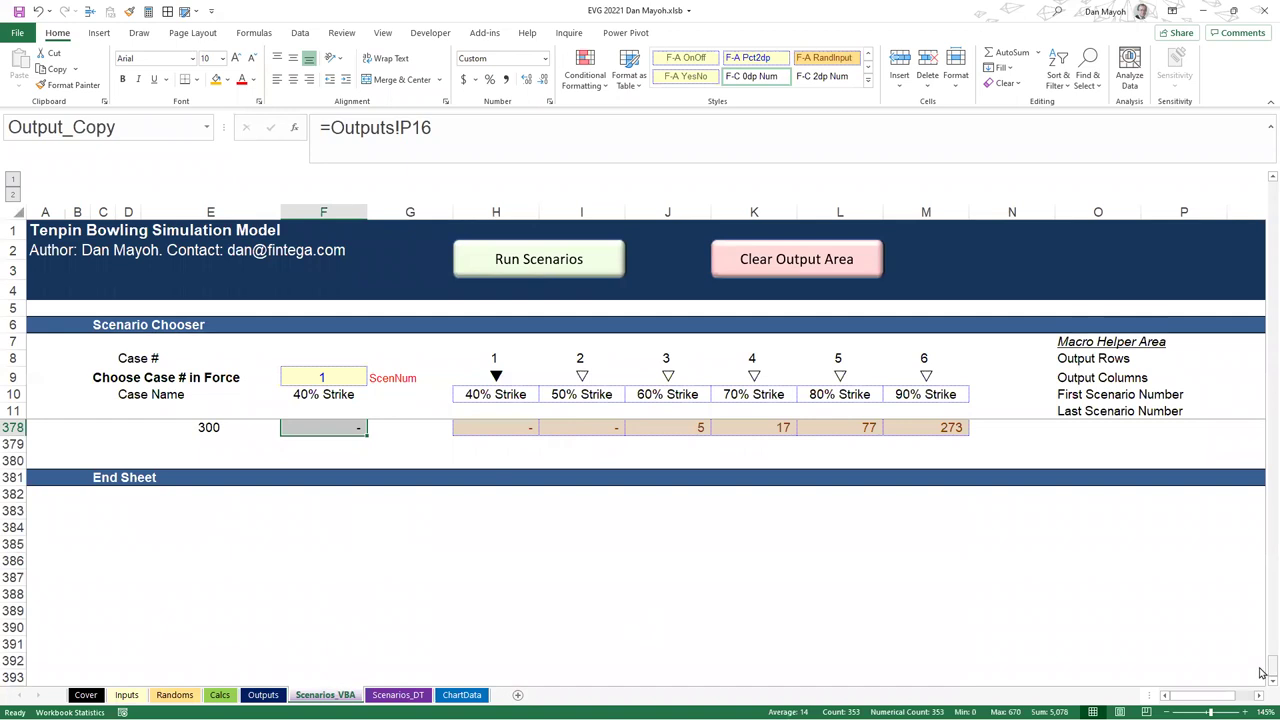
Return to the start of the live case results and check the Output_Copy and Output_Paste range-name labels
key("ctrl+BackSpace")
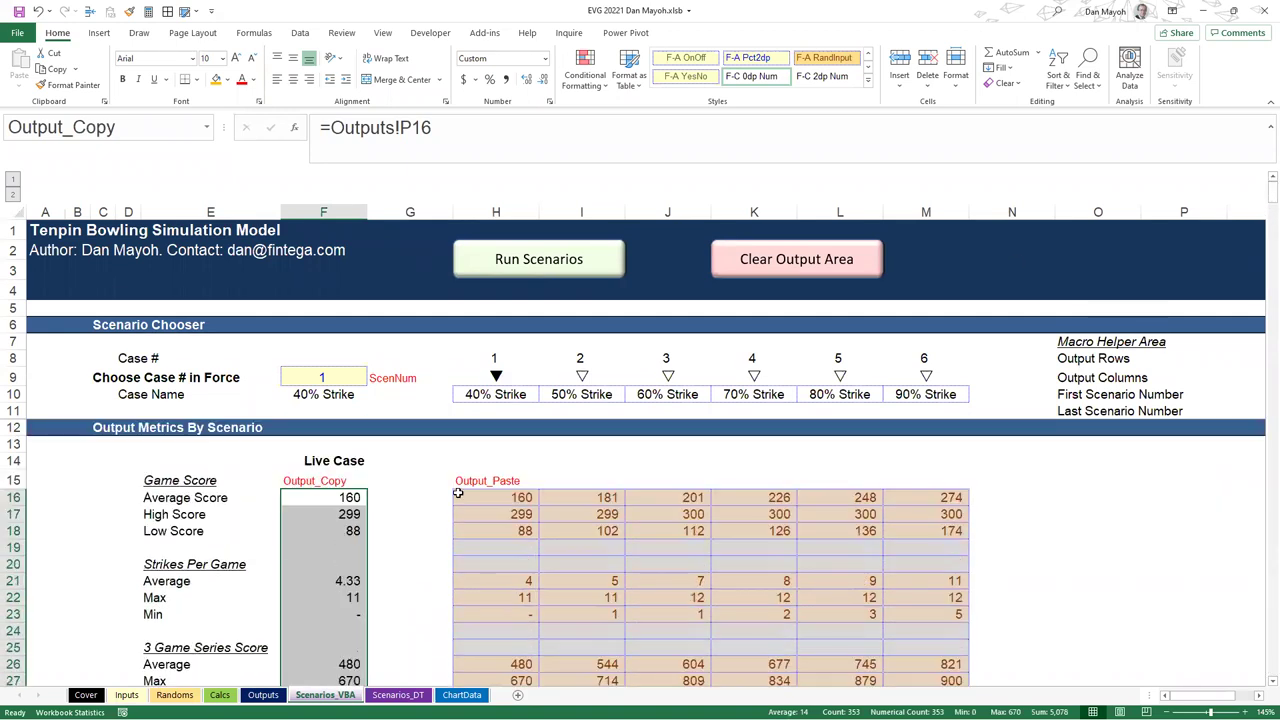
left_click(311, 482)
left_click(508, 482)
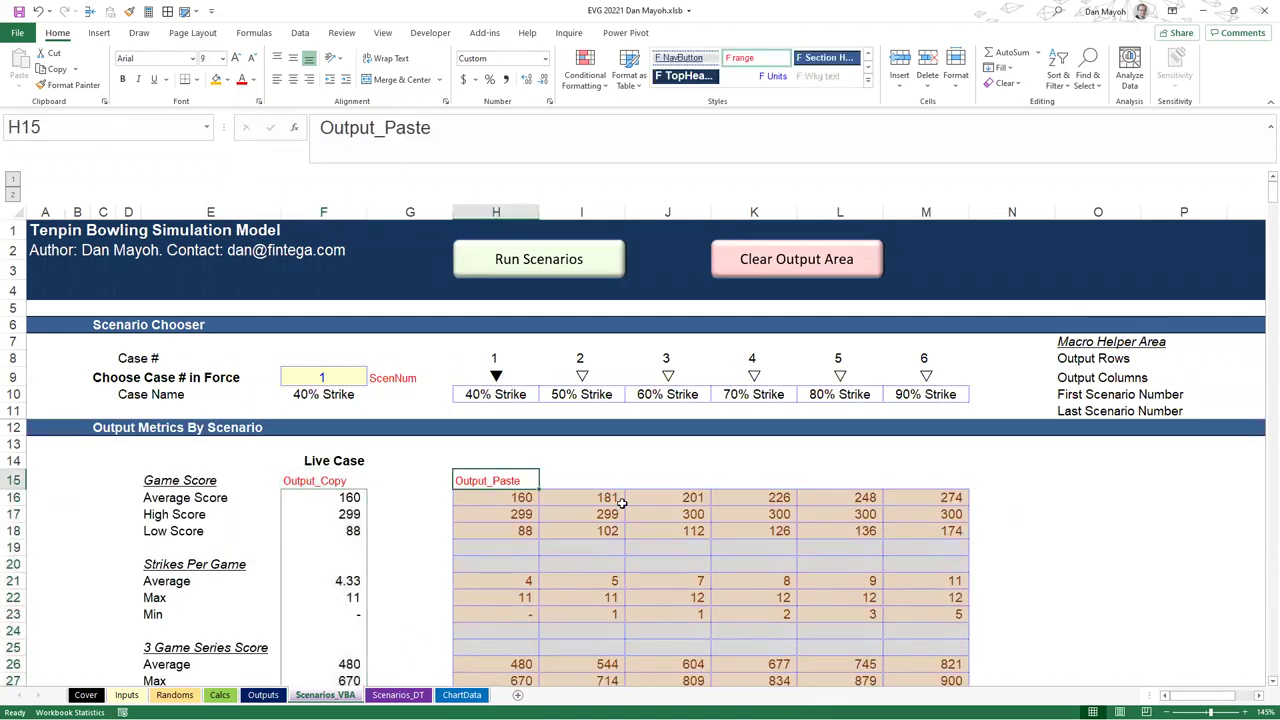
Go to the Macro Helper Area and select its four values, Q8:Q11
key("Right")
key("Right")
key("Right")
key("Right")
key("Right")
key("Right")
key("Right")
key("Right")
key("Right")
key("Right")
key("Right")
key("Right")
key("Left")
key("Left")
key("Left")
key("Left")
key("Up")
key("Up")
key("Up")
key("Up")
key("Up")
key("Up")
key("Up")
key("Right")
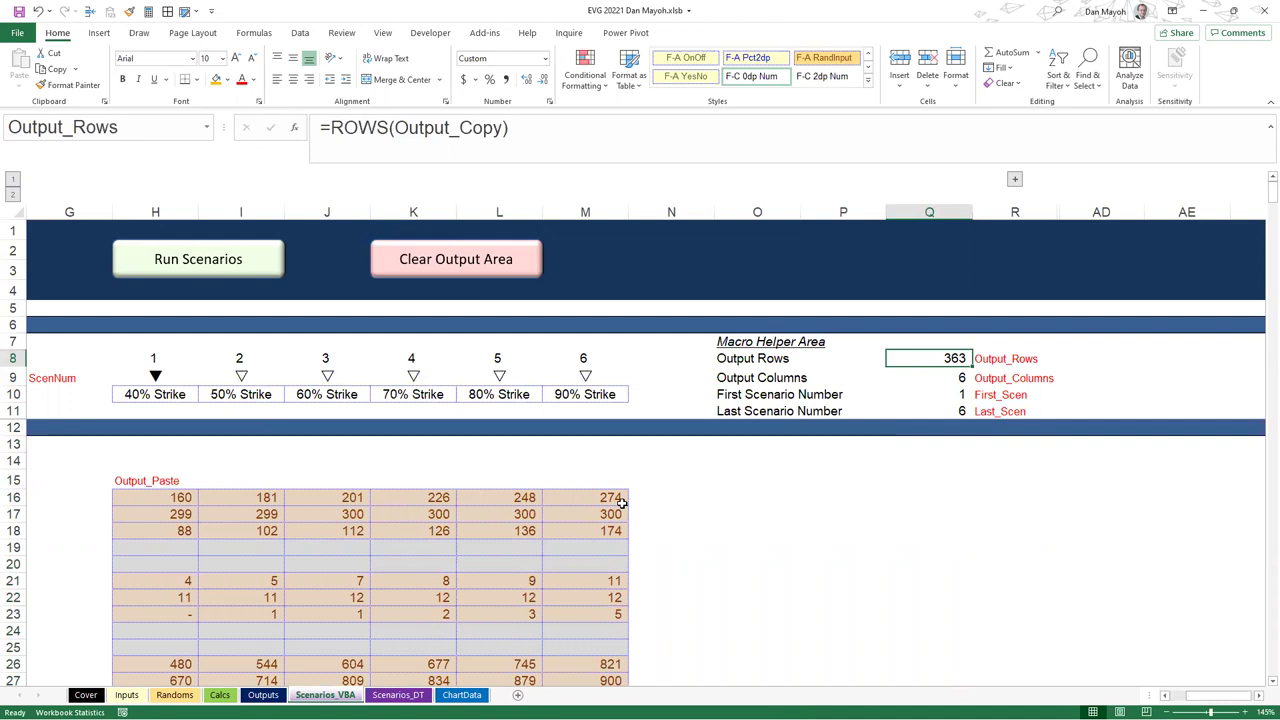
key("shift+Down")
key("shift+Down")
key("shift+Down")
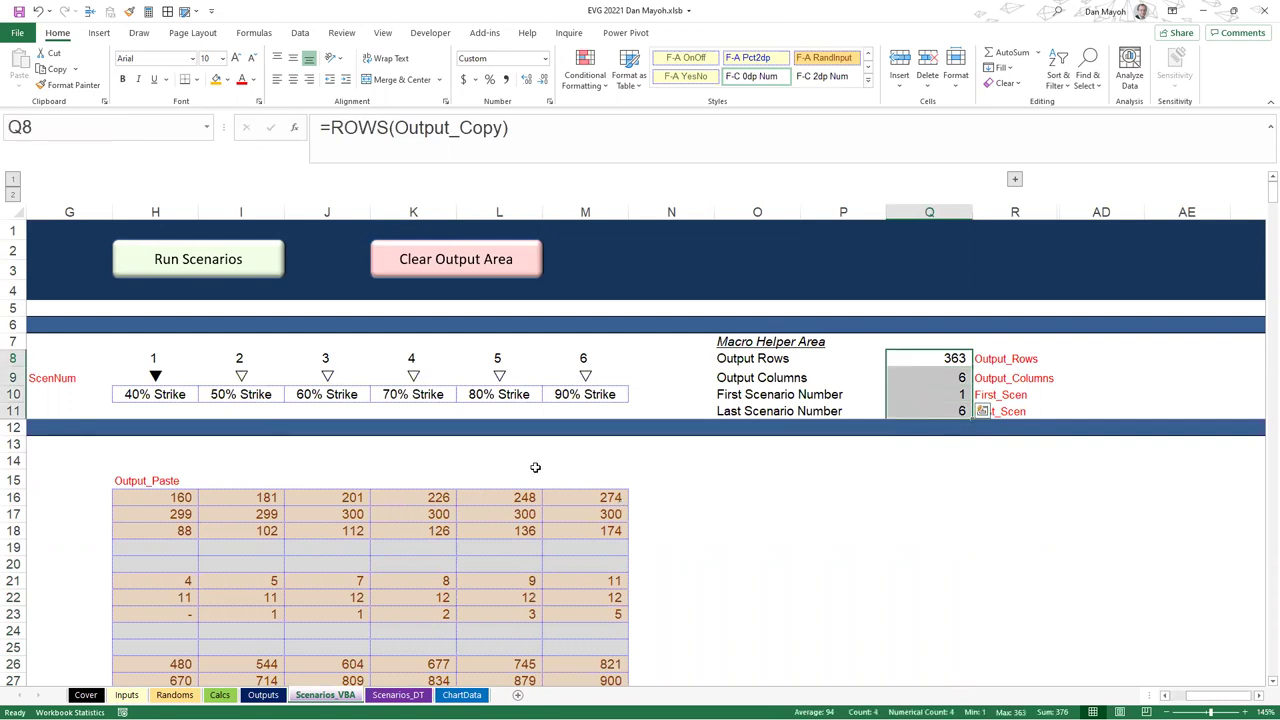
Check the Last_Scen formula and the four name labels in R8:R11, and reselect the helper values from Q11 up to Q8
left_click(790, 408)
left_click(948, 407)
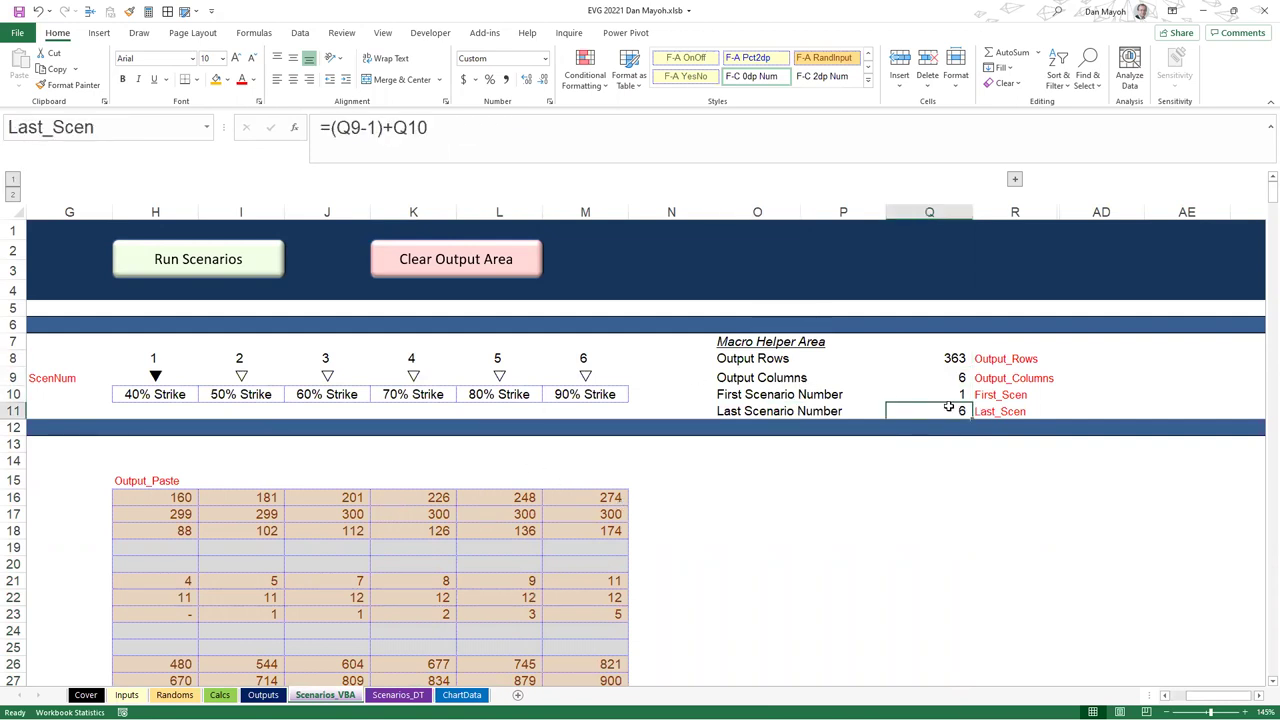
left_click(927, 359)
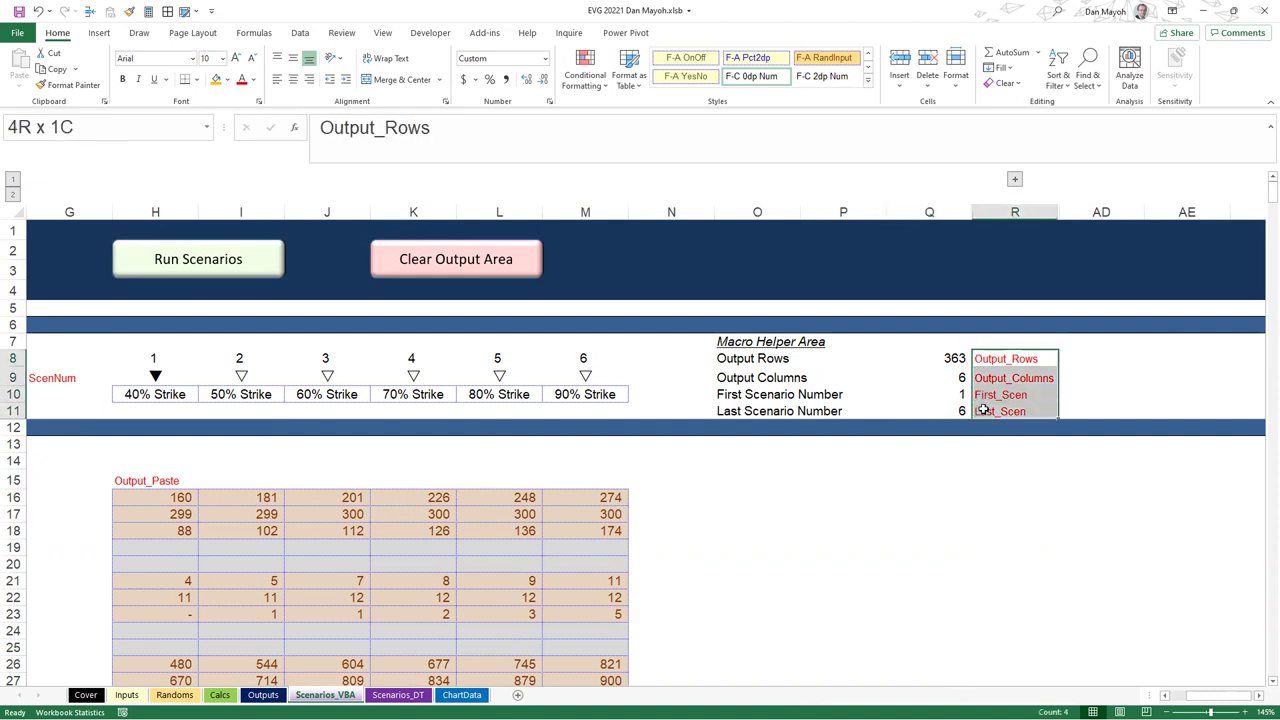
left_click_drag(949, 409, 935, 355)
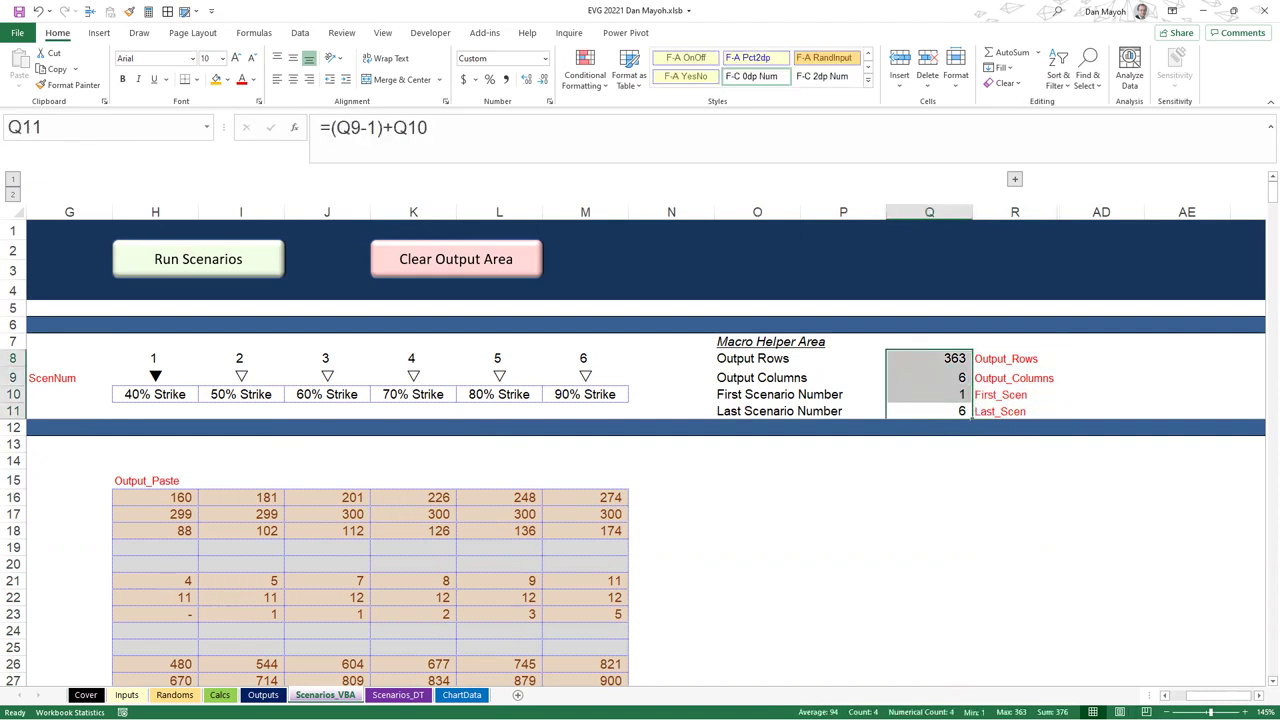
Inspect the first case's pasted results from H16 and the ScenNum and Output_Paste name labels
scroll(631, 467, "left", 3)
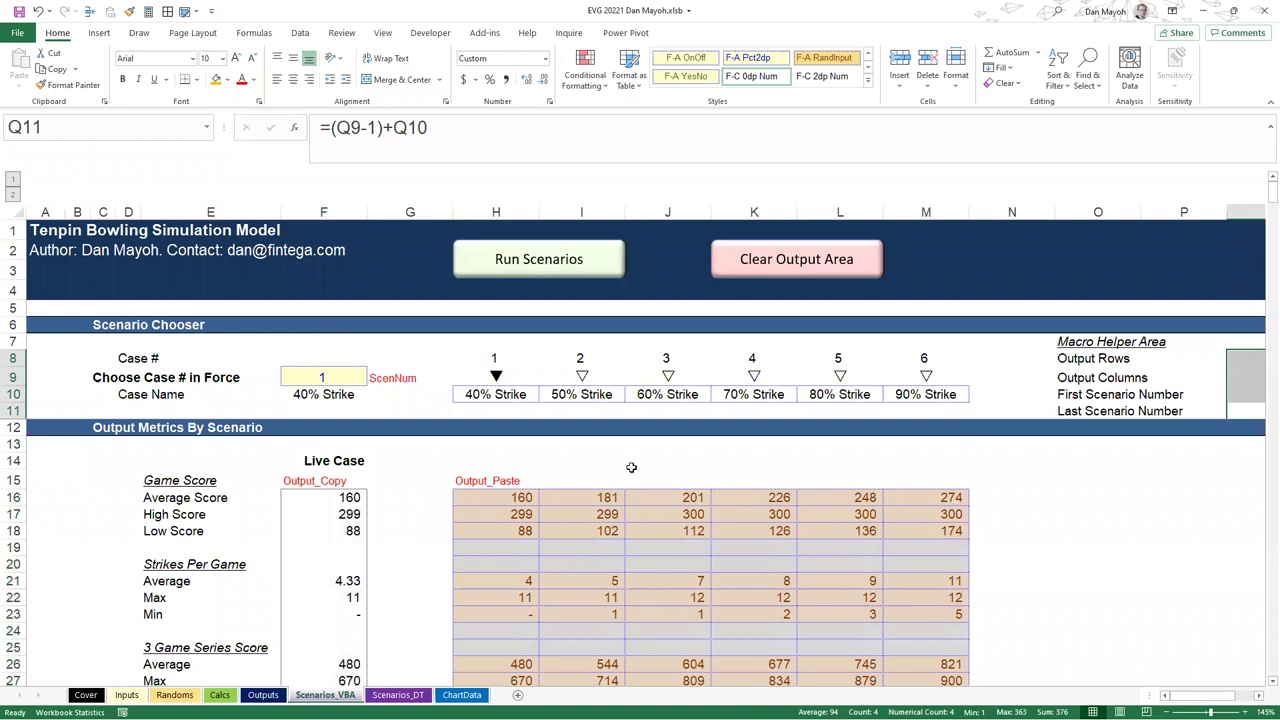
left_click(574, 447)
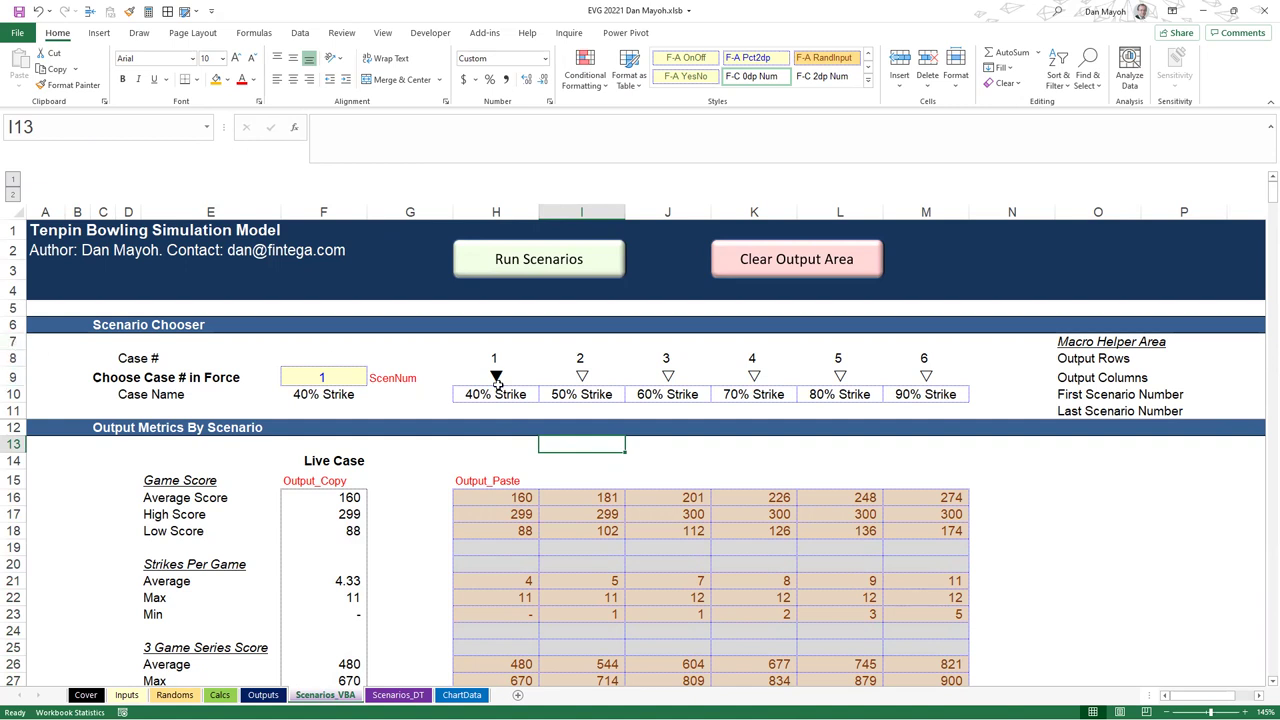
left_click(513, 497)
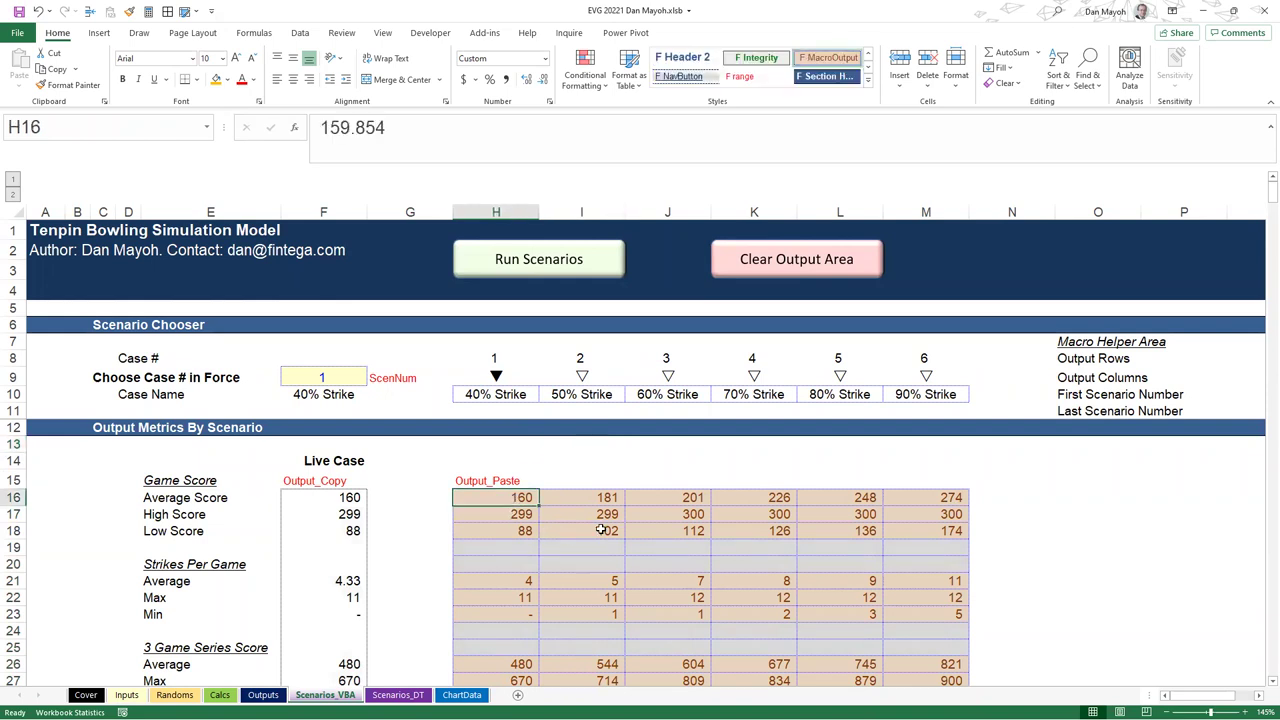
left_click(510, 460)
left_click(390, 378)
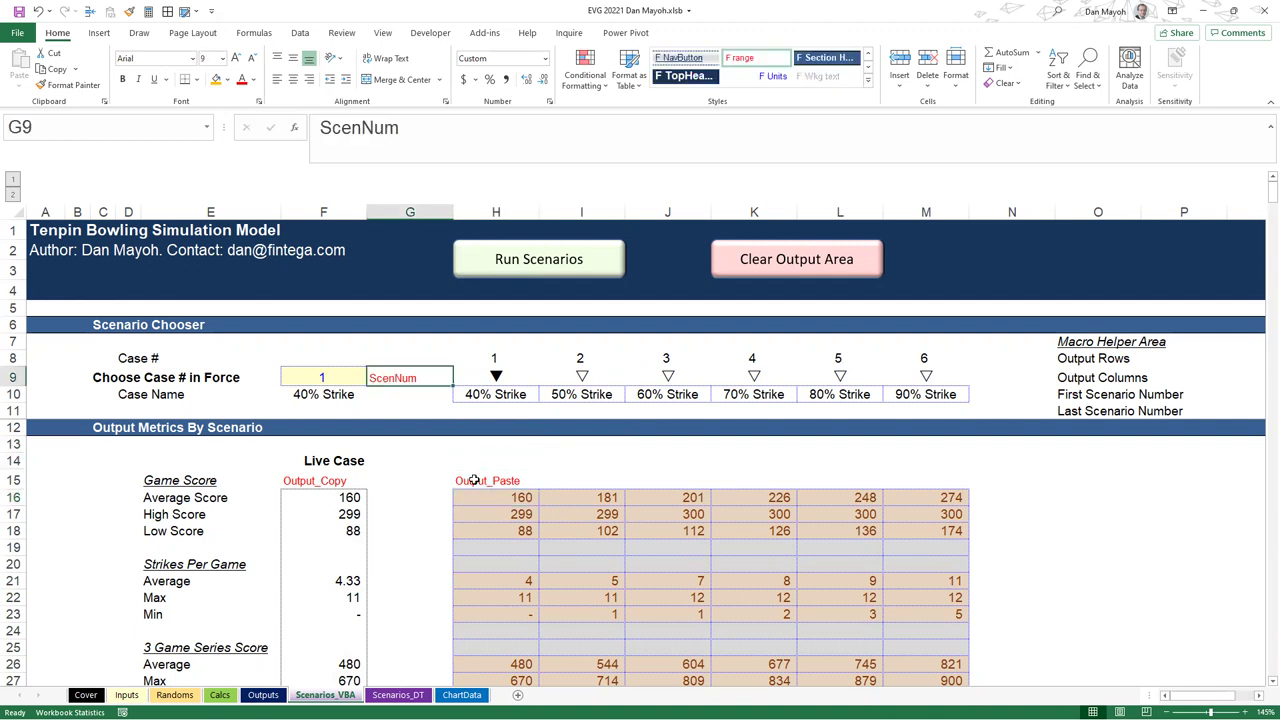
left_click(472, 480)
left_click(511, 514)
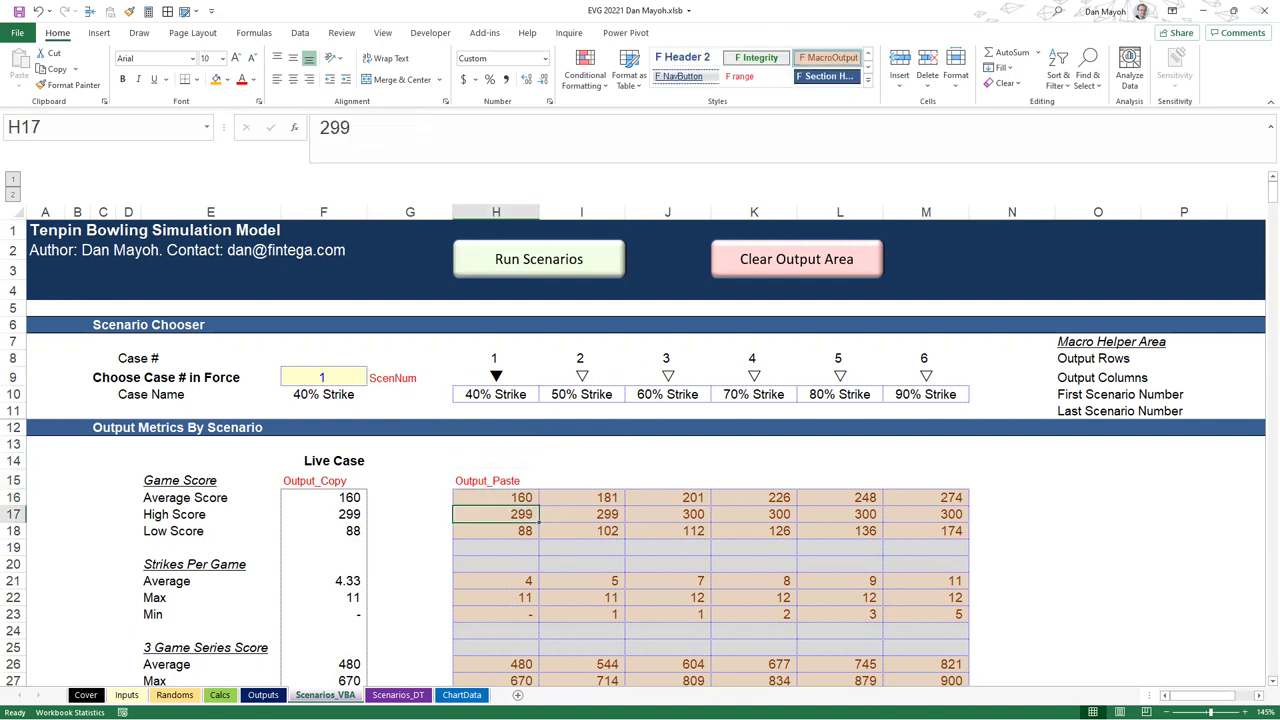
Highlight helper values Q8:Q11 beside their range names and return to the six-case output table
scroll(640, 450, "right", 3)
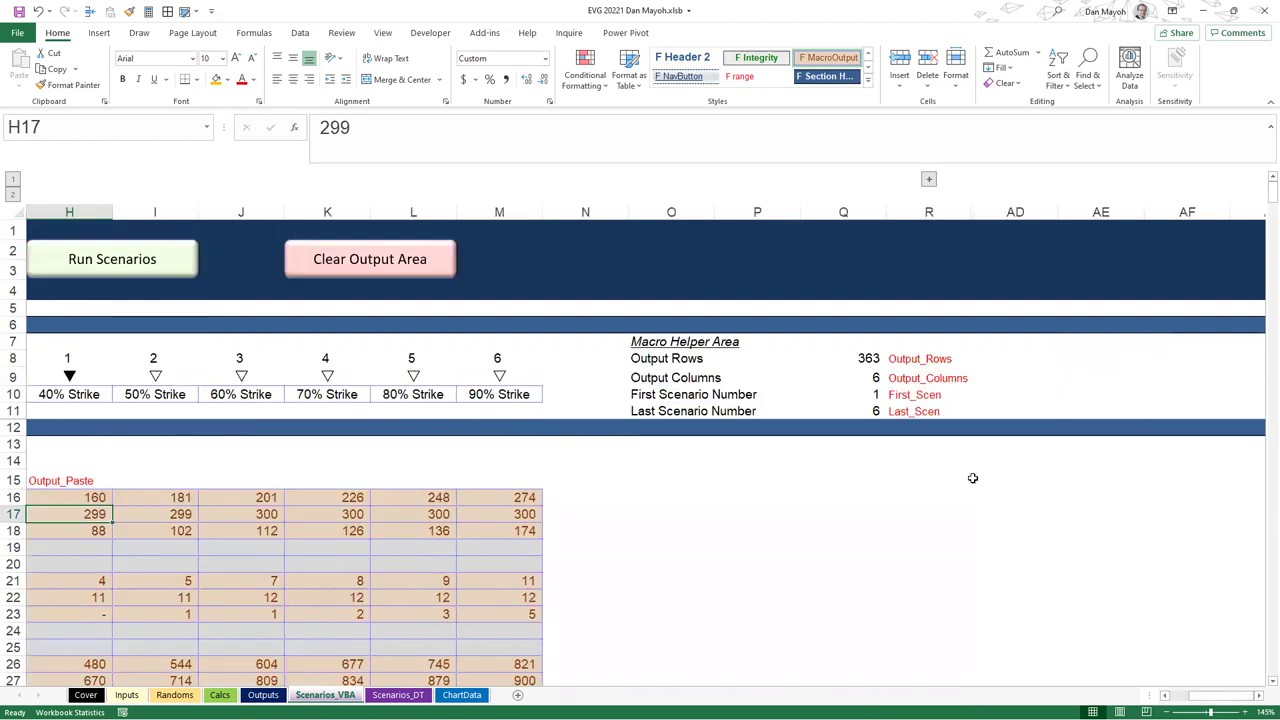
left_click_drag(866, 360, 862, 412)
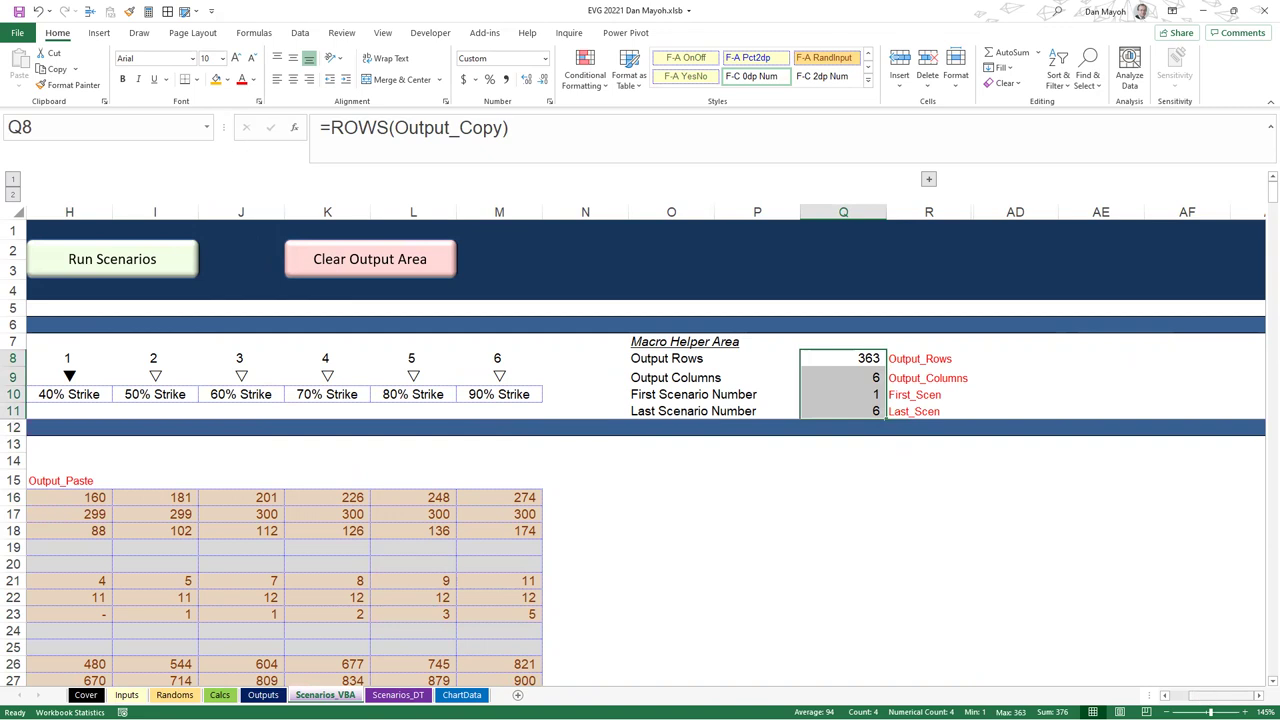
scroll(1220, 696, "left", 3)
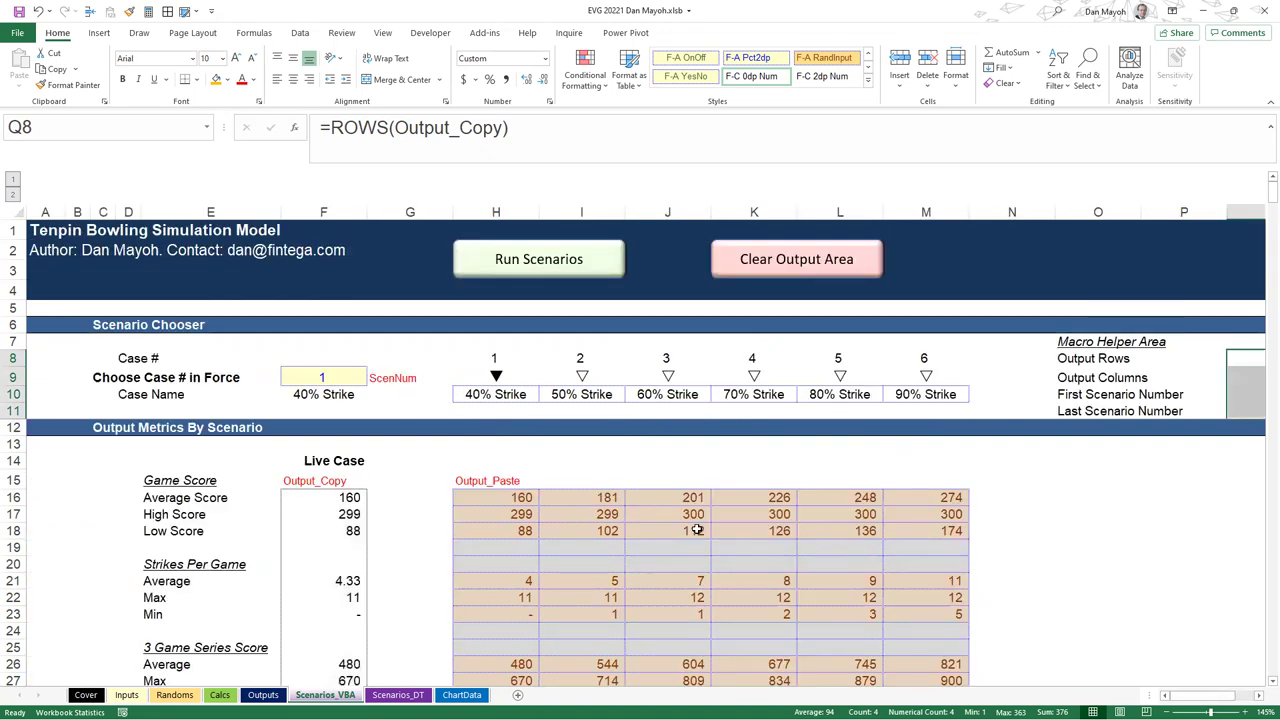
scroll(593, 530, "down", 1)
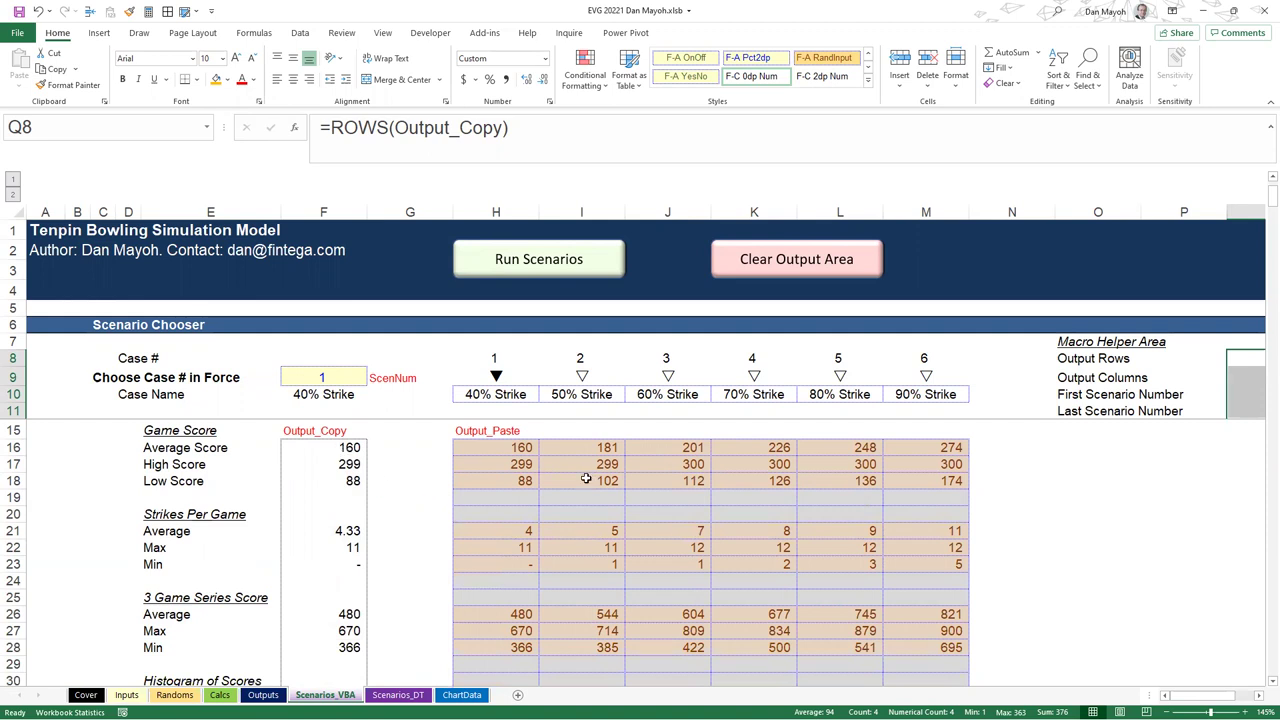
scroll(586, 478, "up", 1)
Highlight the six case names in H10:M10 and the live case results starting at F16
left_click_drag(510, 394, 926, 394)
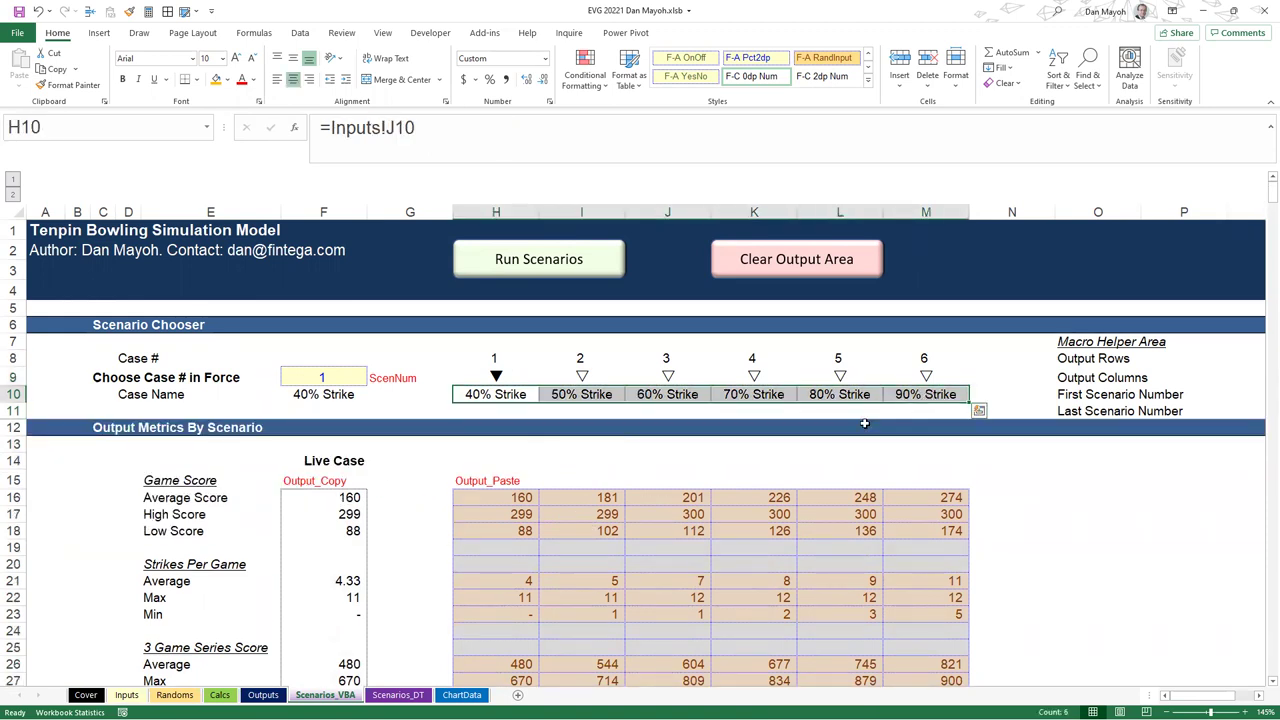
left_click_drag(340, 497, 366, 612)
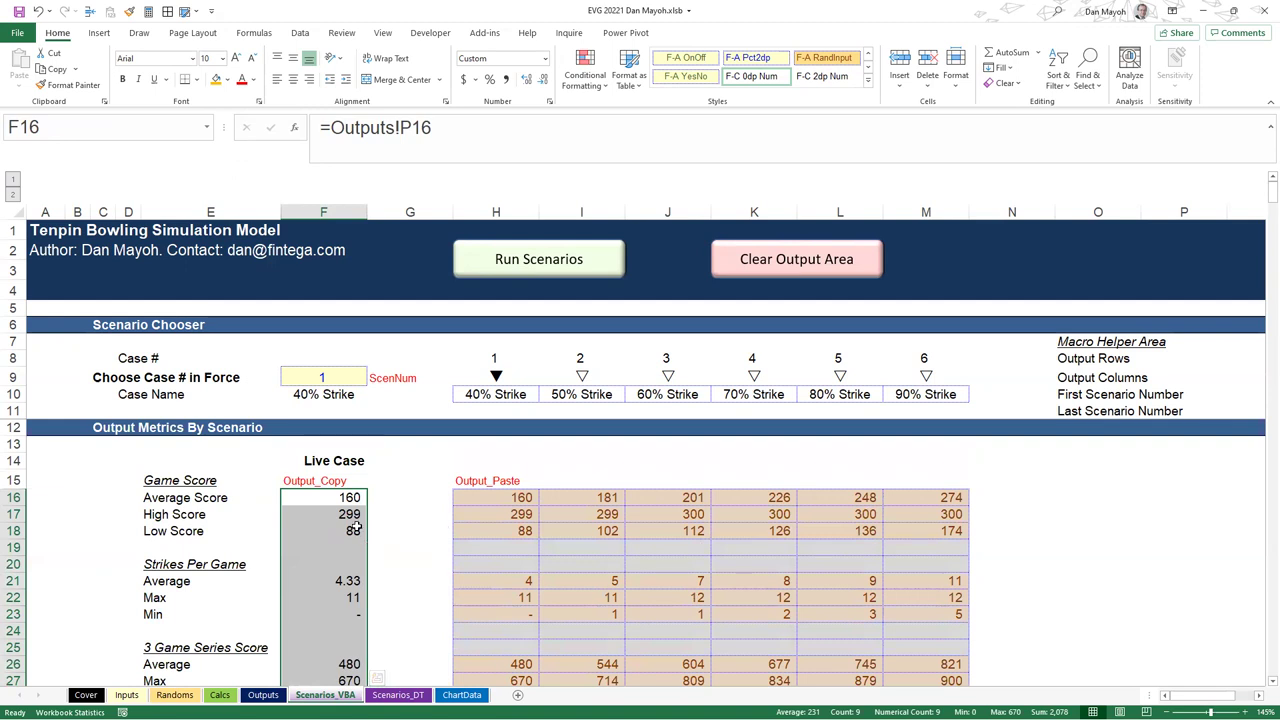
left_click(342, 497)
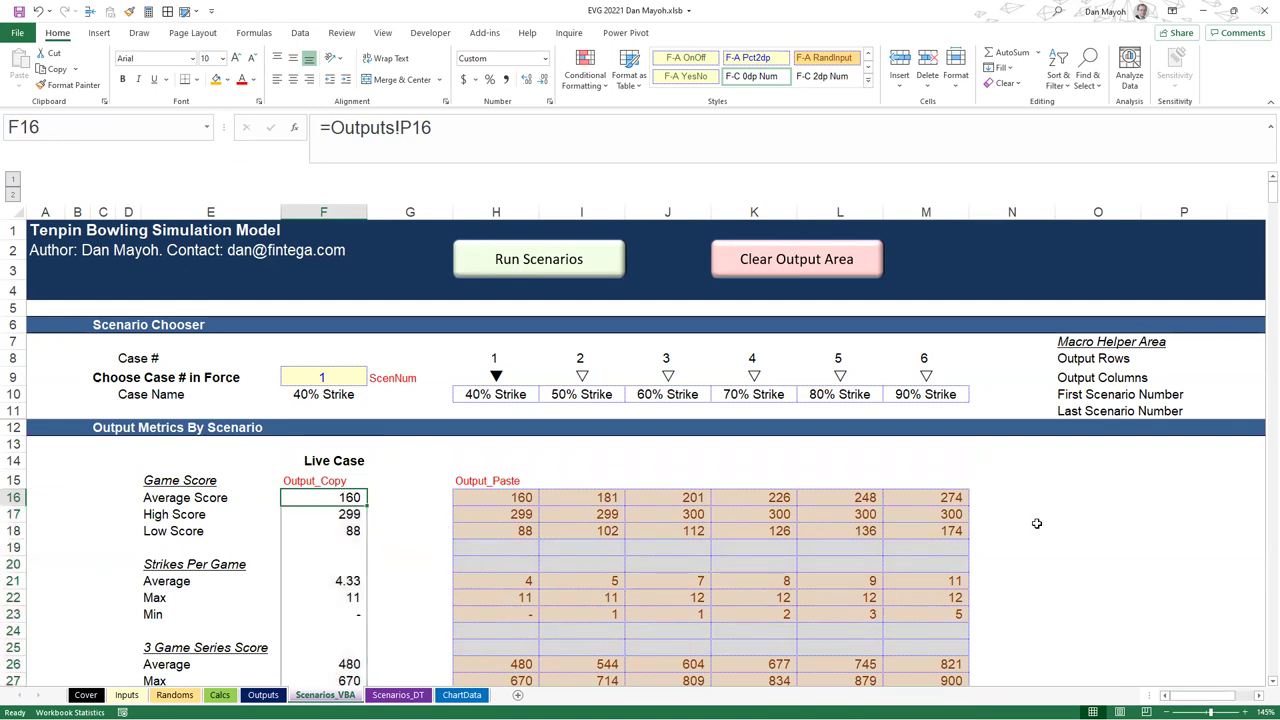
Examine the Output_Rows and Output_Columns formulas in Q8 and Q9 of the Macro Helper Area
scroll(1113, 425, "right", 3)
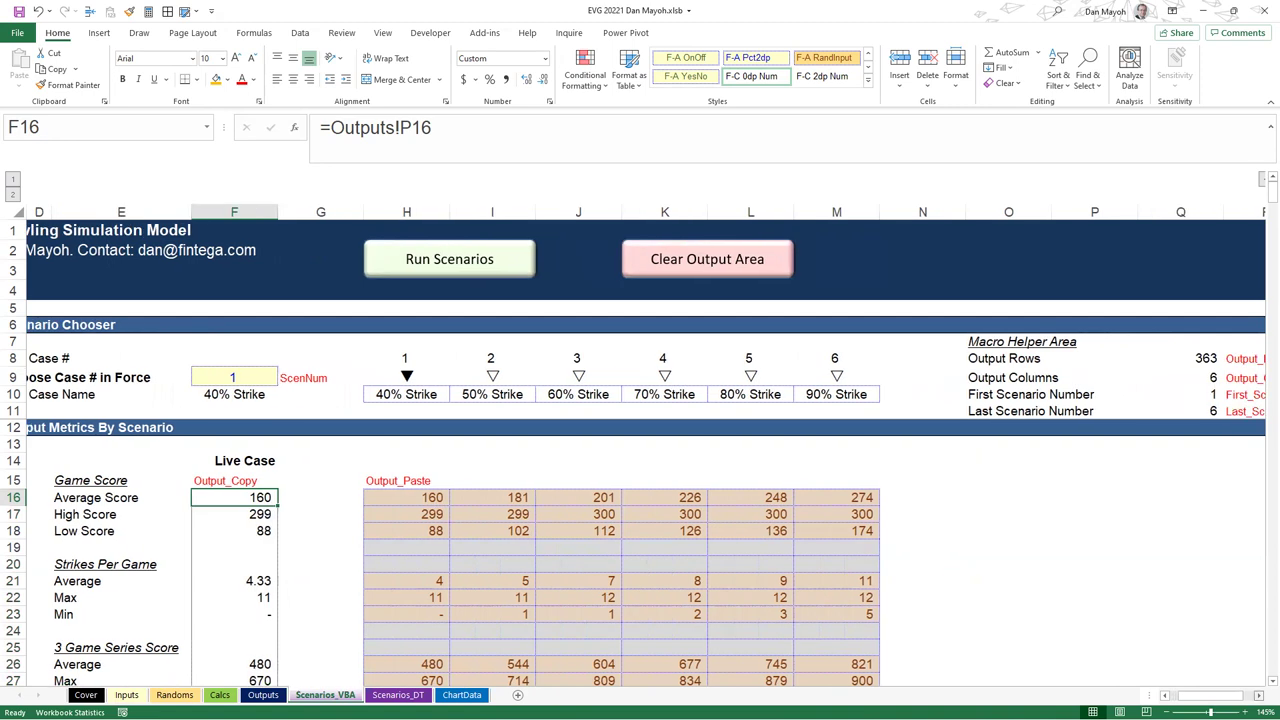
left_click_drag(1163, 358, 1170, 380)
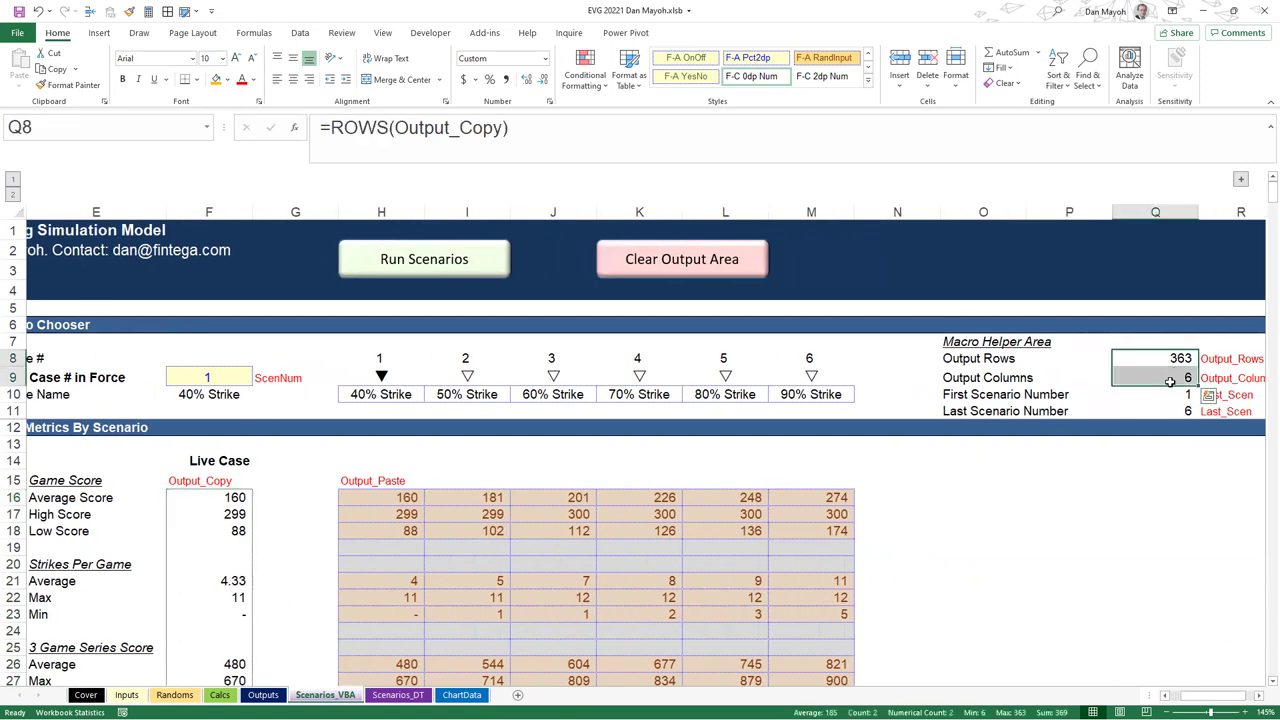
left_click(1170, 380)
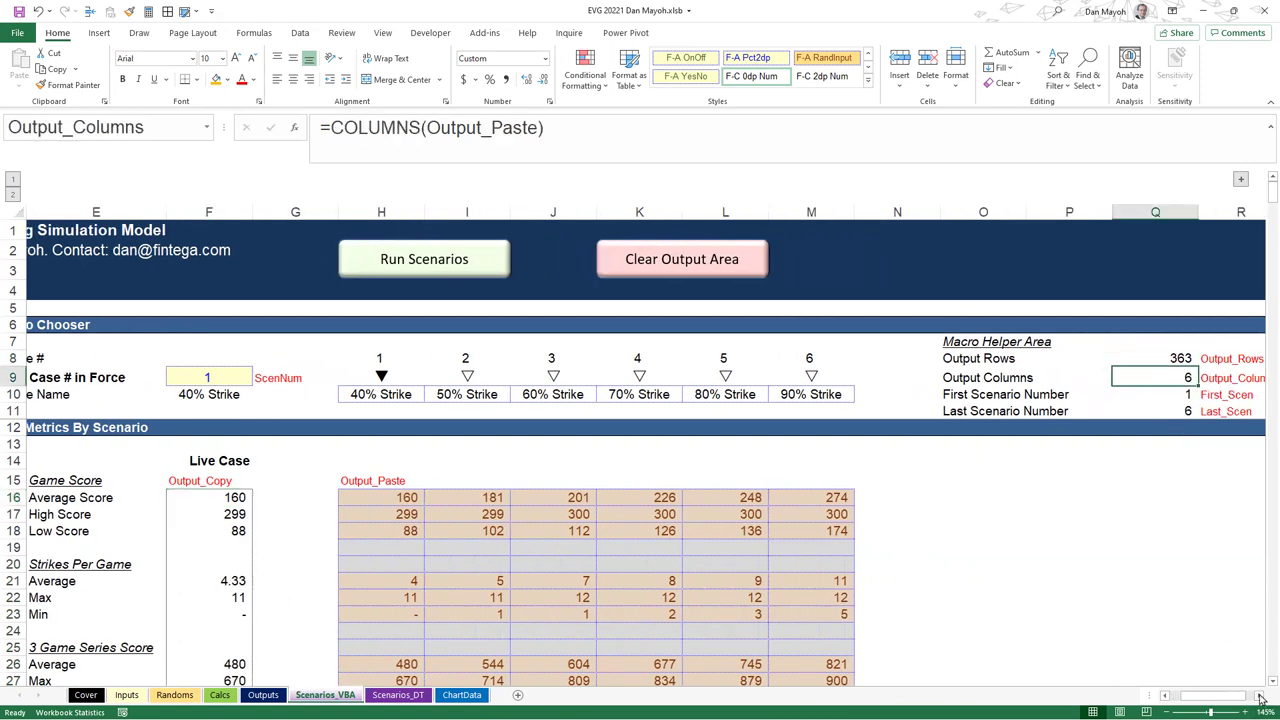
left_click(1259, 695)
left_click(1259, 695)
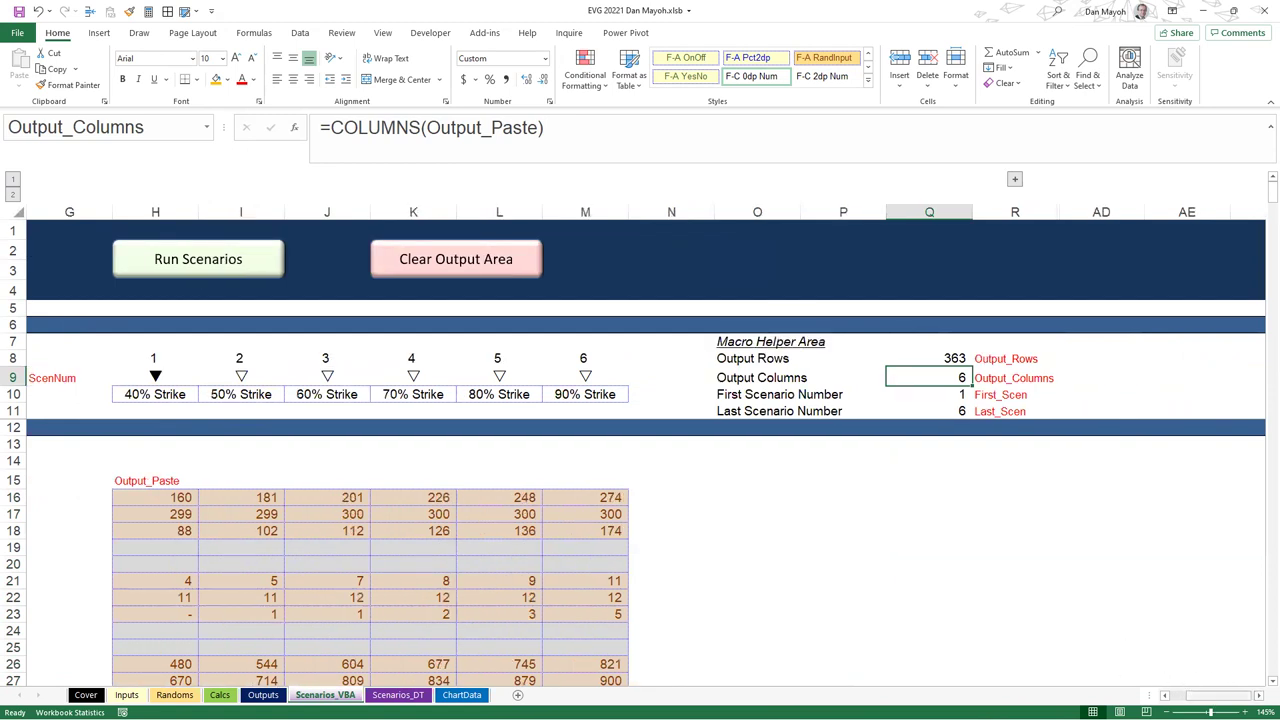
Review the ScenNum, Output_Paste and Output Rows labels across the sheet and select the empty cell O17
scroll(640, 450, "left", 3)
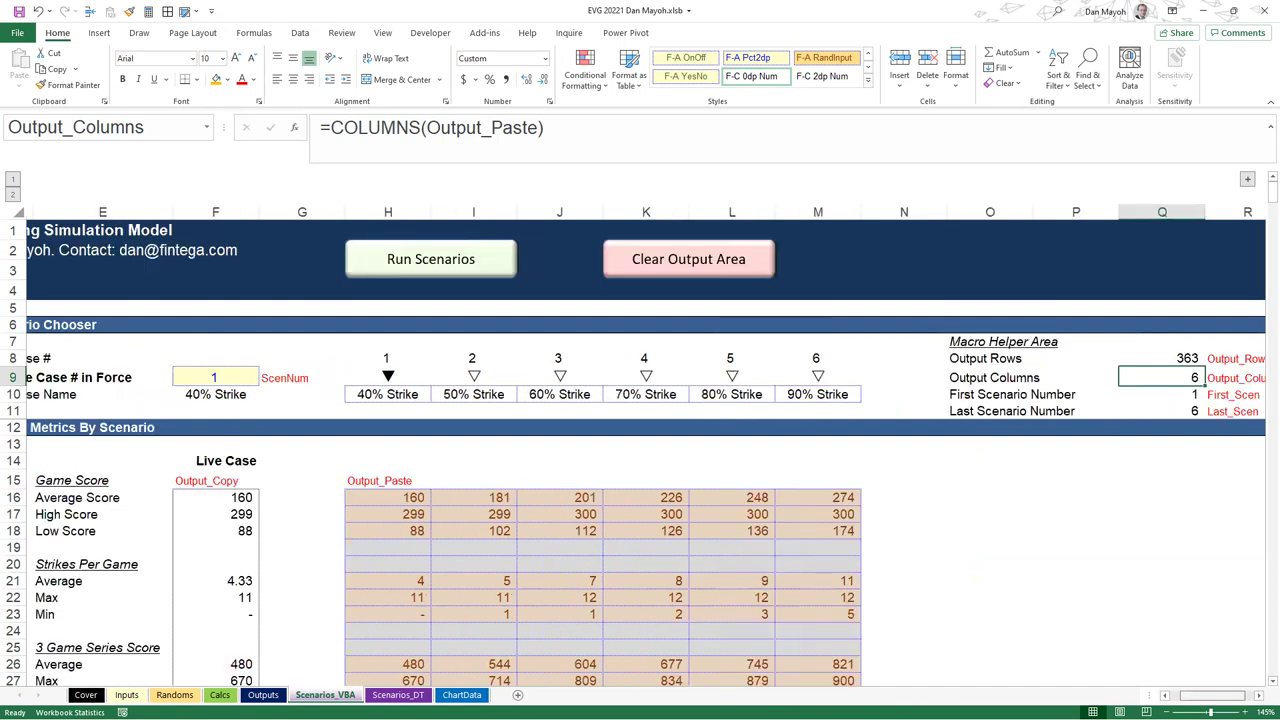
scroll(1002, 672, "right", 3)
scroll(1002, 672, "left", 6)
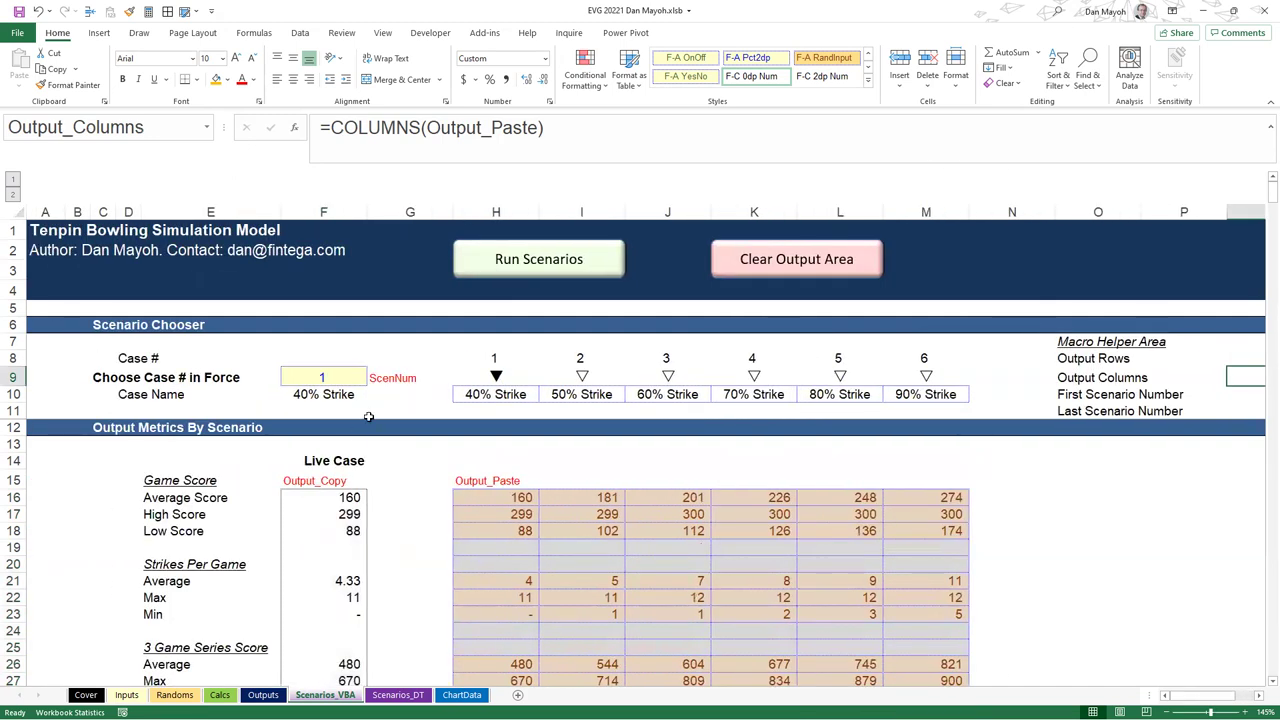
left_click(386, 378)
left_click(464, 480)
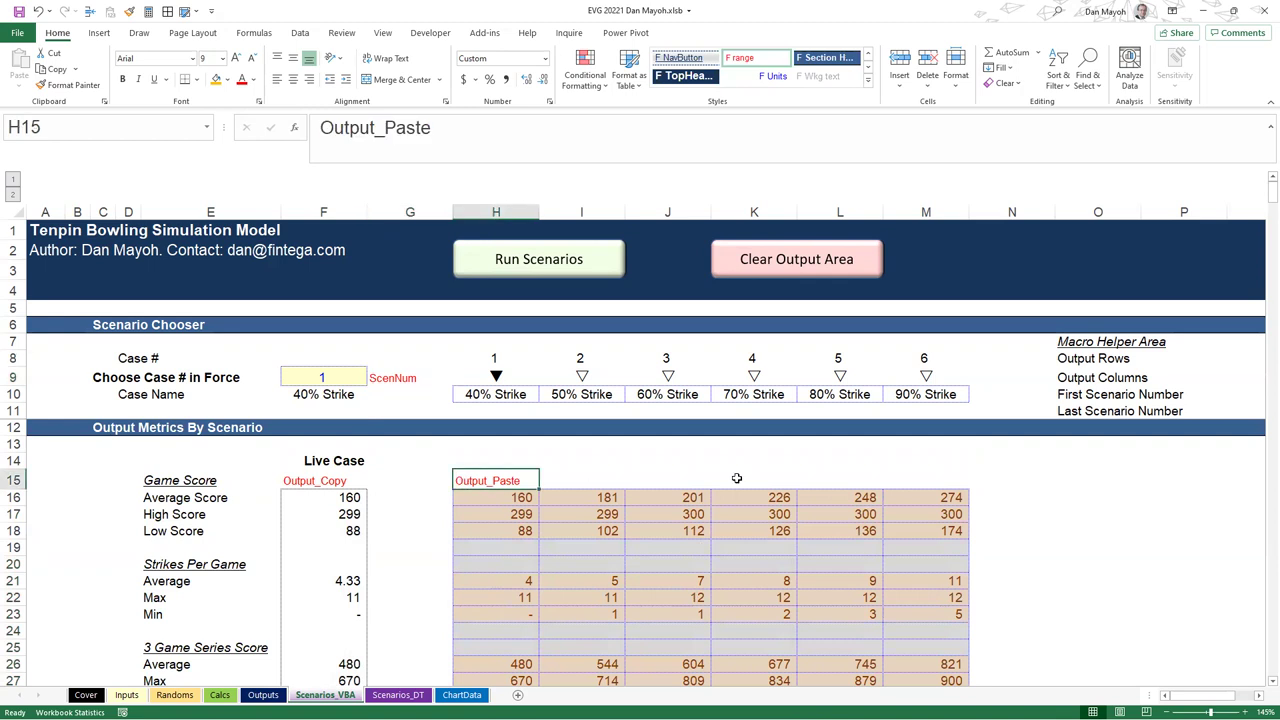
left_click(1155, 357)
left_click(1058, 518)
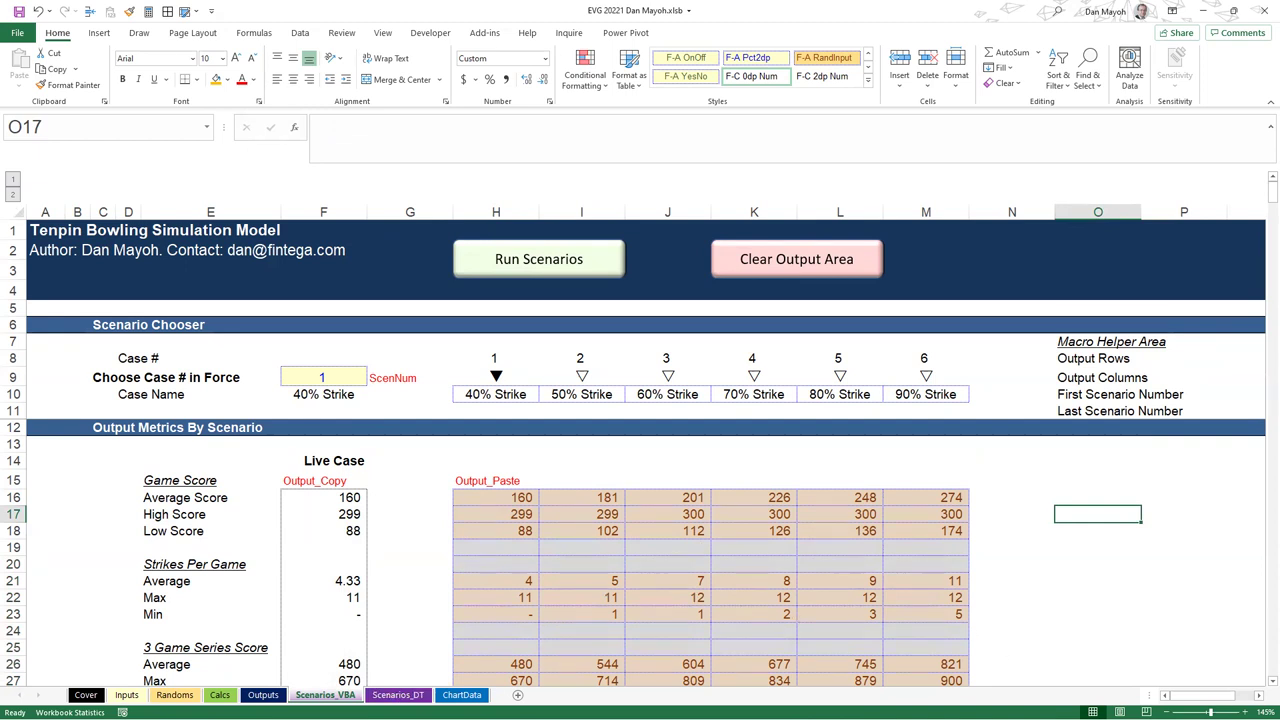
Expand the grouped columns beyond column R and examine the Average Score by Scenario chart, including the 90% Strike bar
scroll(1100, 583, "right", 5)
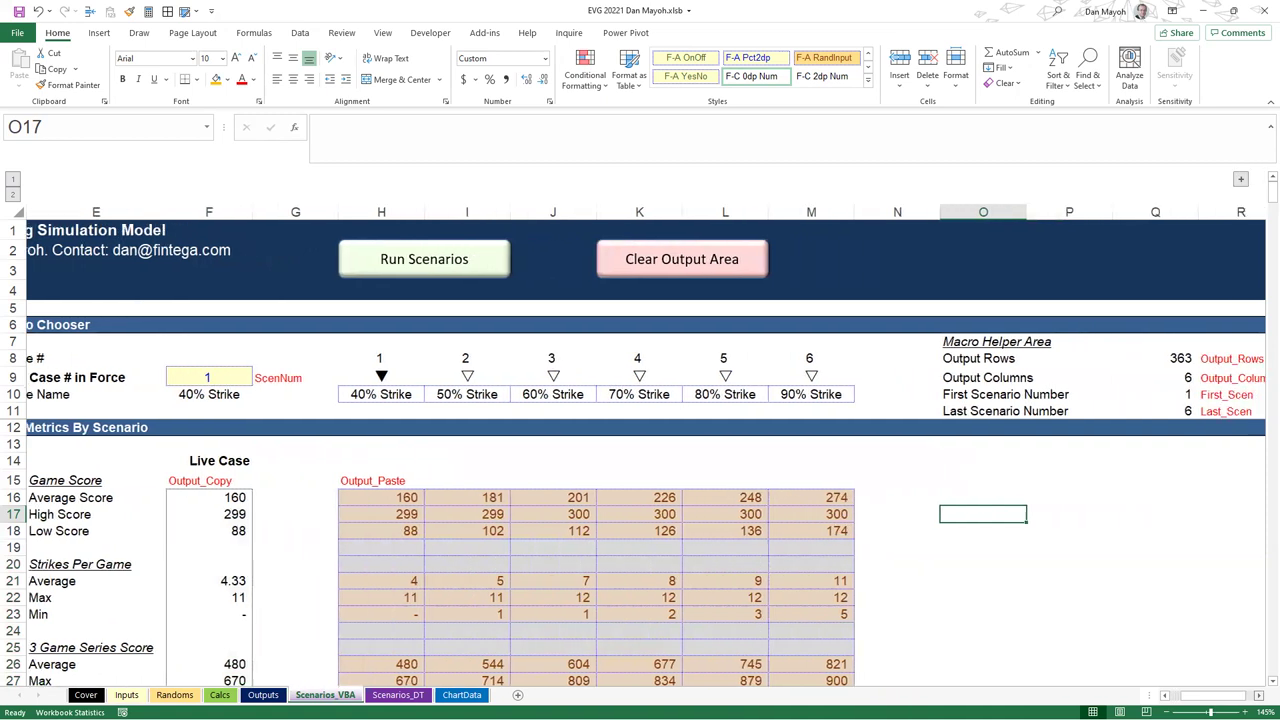
left_click(414, 181)
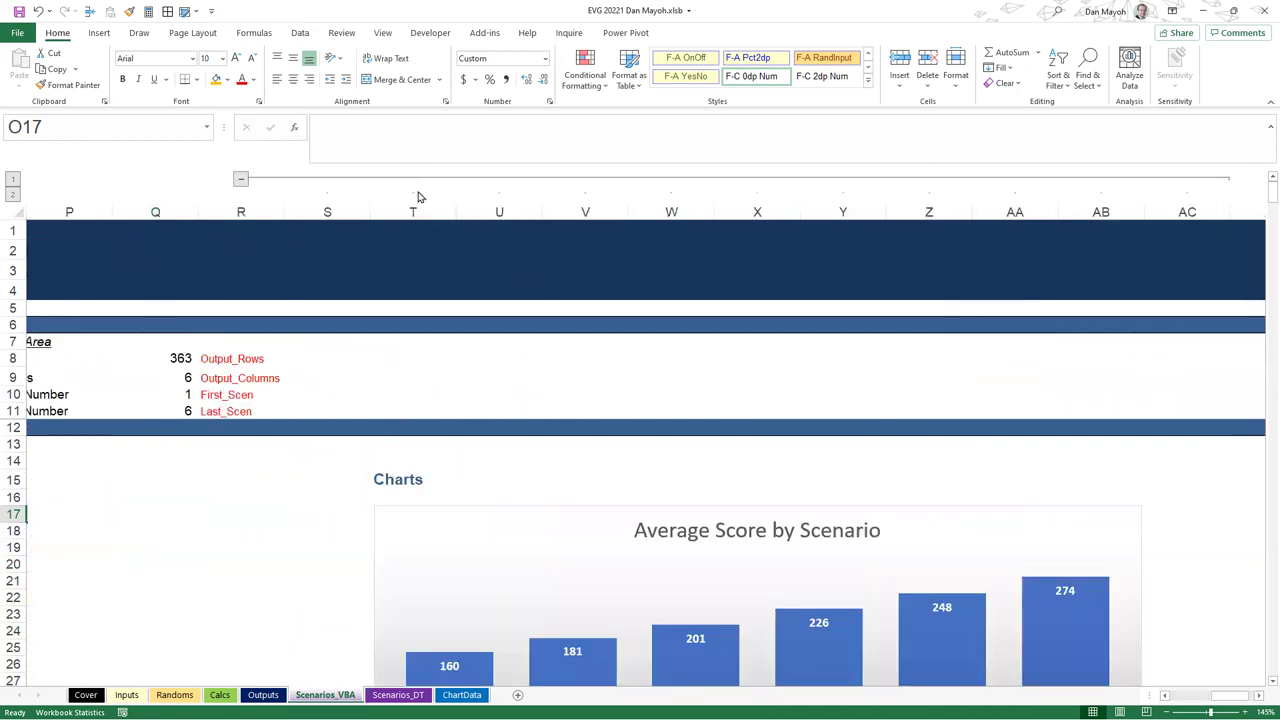
scroll(283, 506, "down", 2)
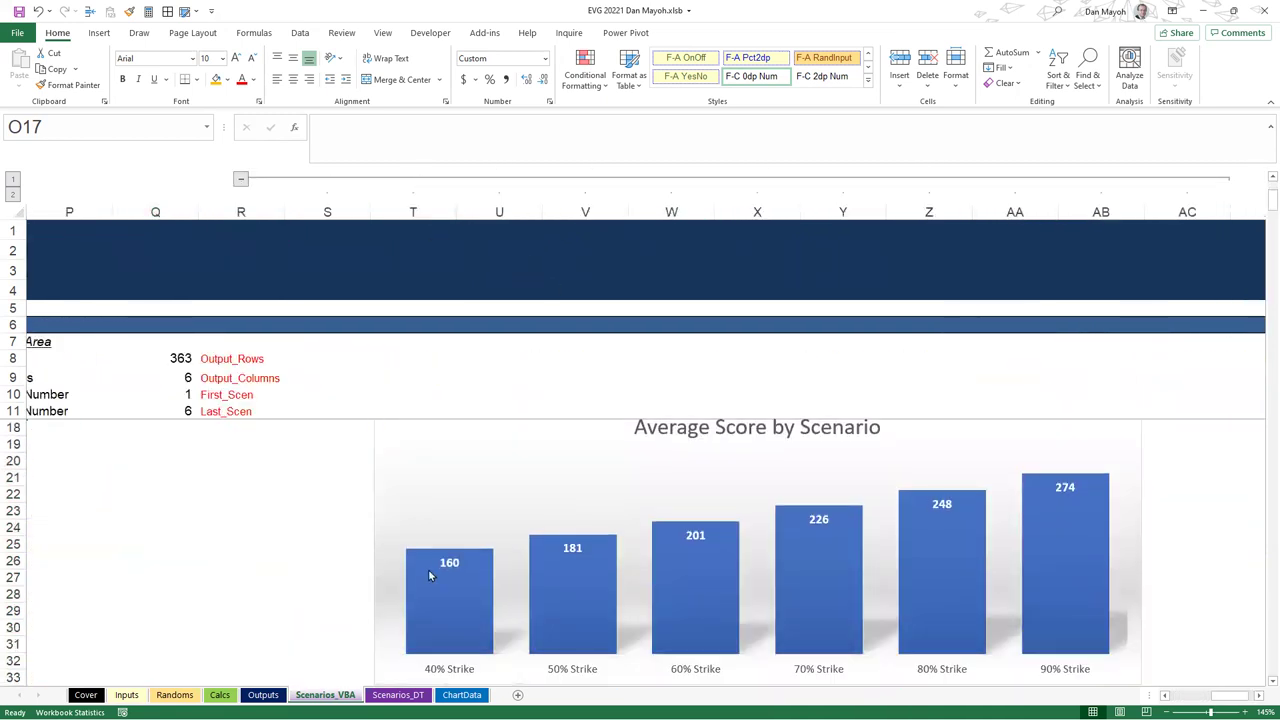
scroll(428, 570, "down", 1)
scroll(459, 558, "up", 2)
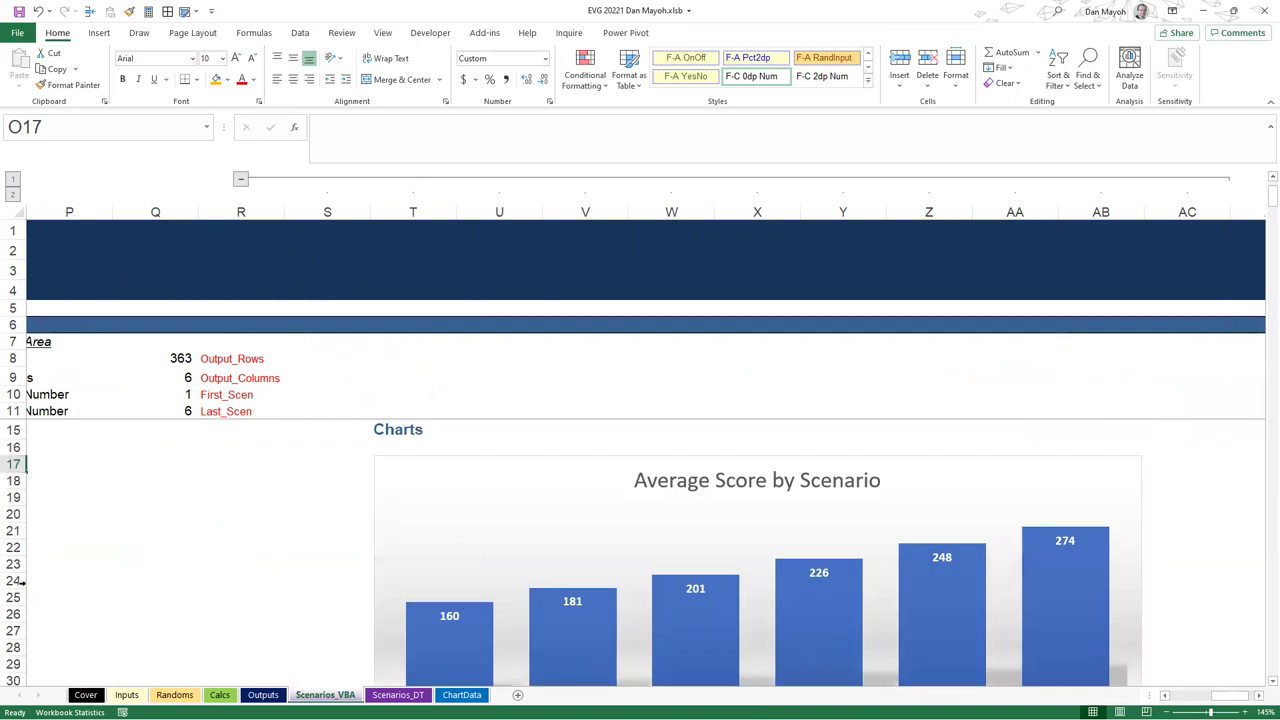
scroll(420, 571, "down", 3)
scroll(480, 571, "up", 2)
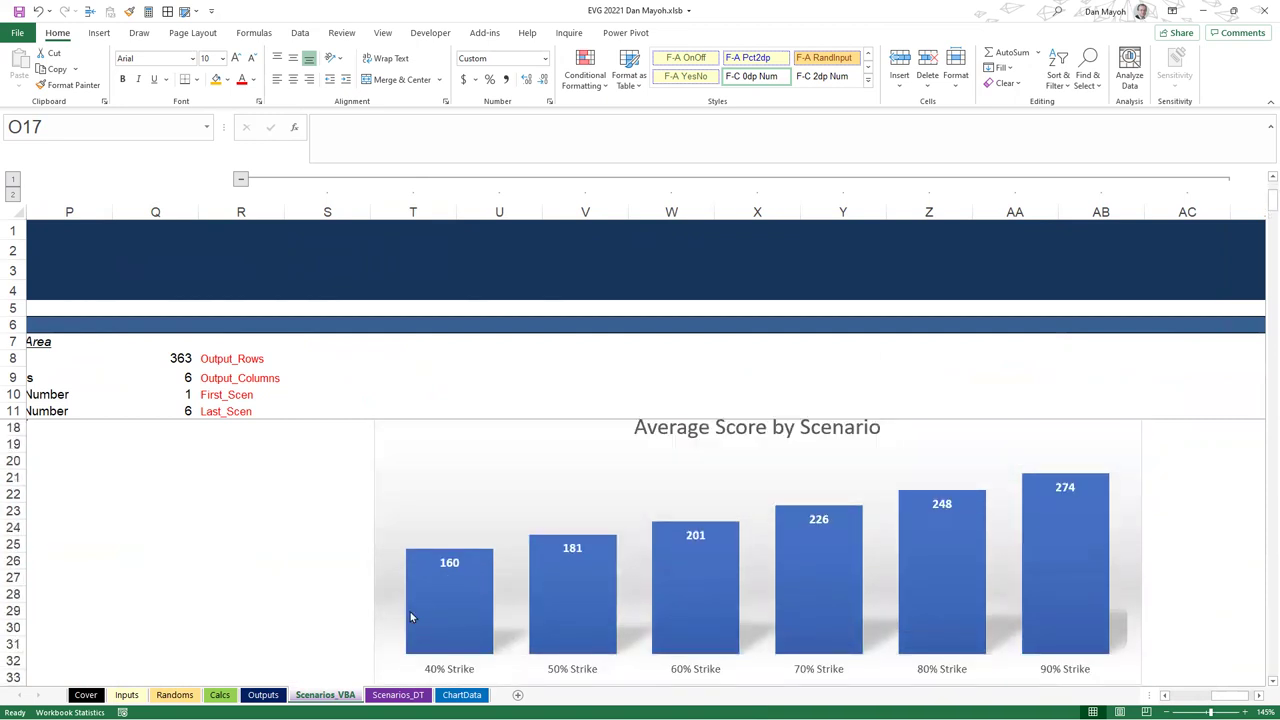
mouse_move(1071, 636)
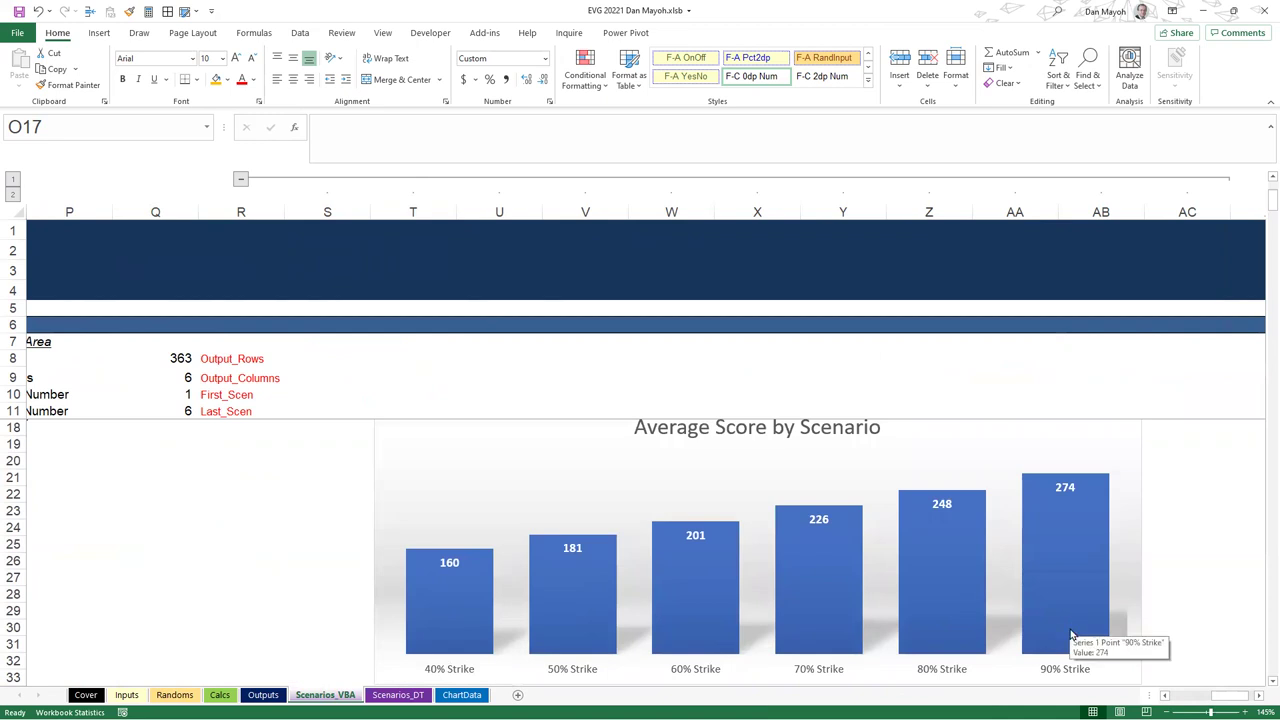
Examine the Histogram of Scores by Scenario and the Number of Strikes per game by Scenario charts
scroll(1062, 537, "down", 10)
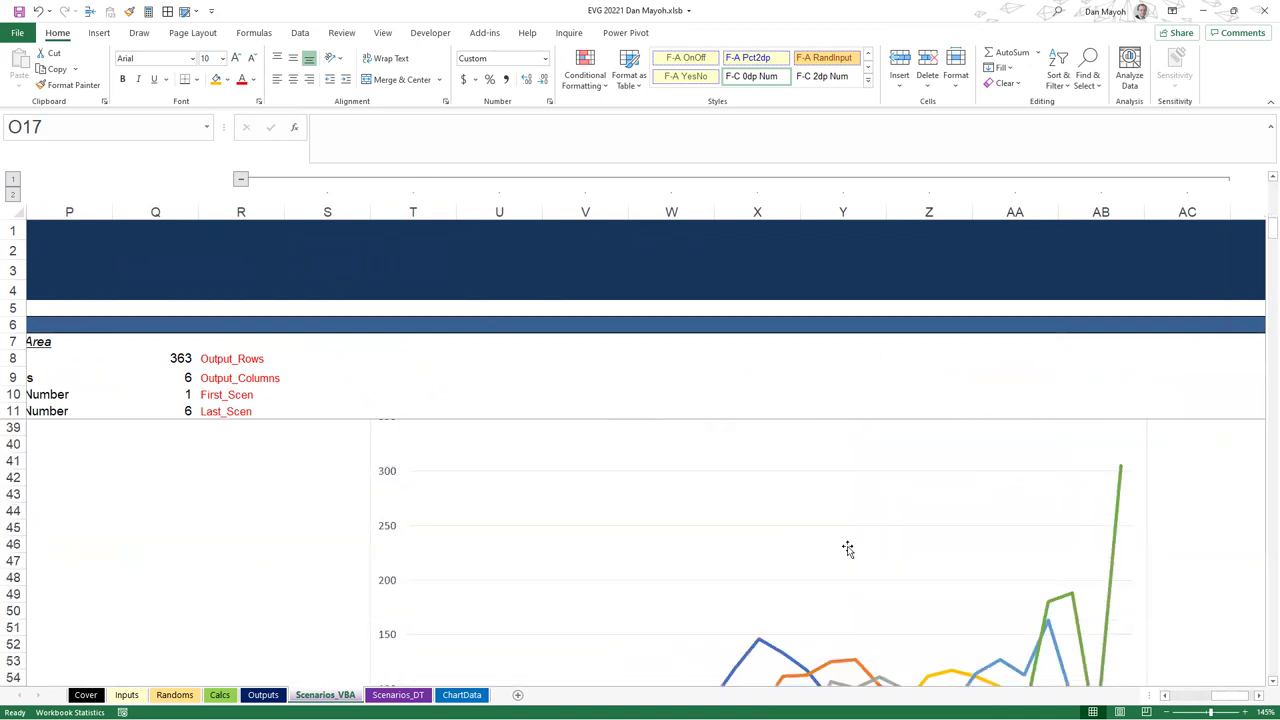
scroll(720, 533, "down", 1)
scroll(610, 508, "down", 3)
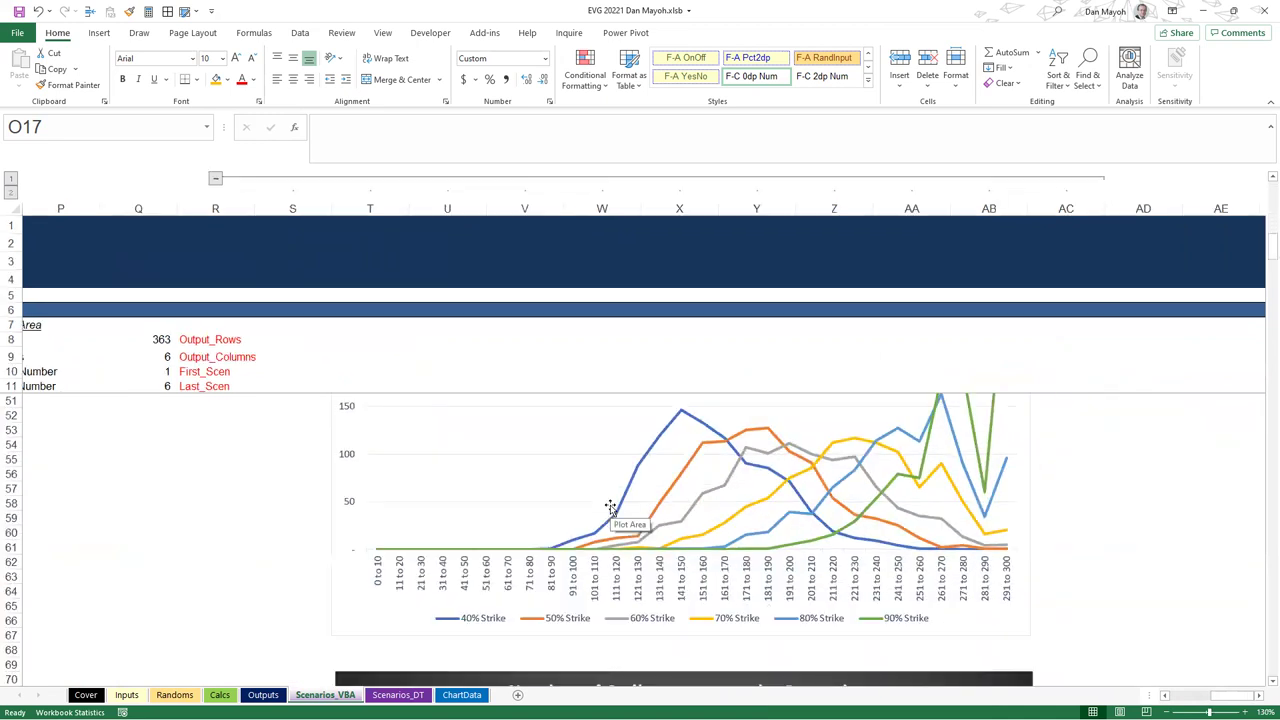
scroll(600, 510, "up", 5)
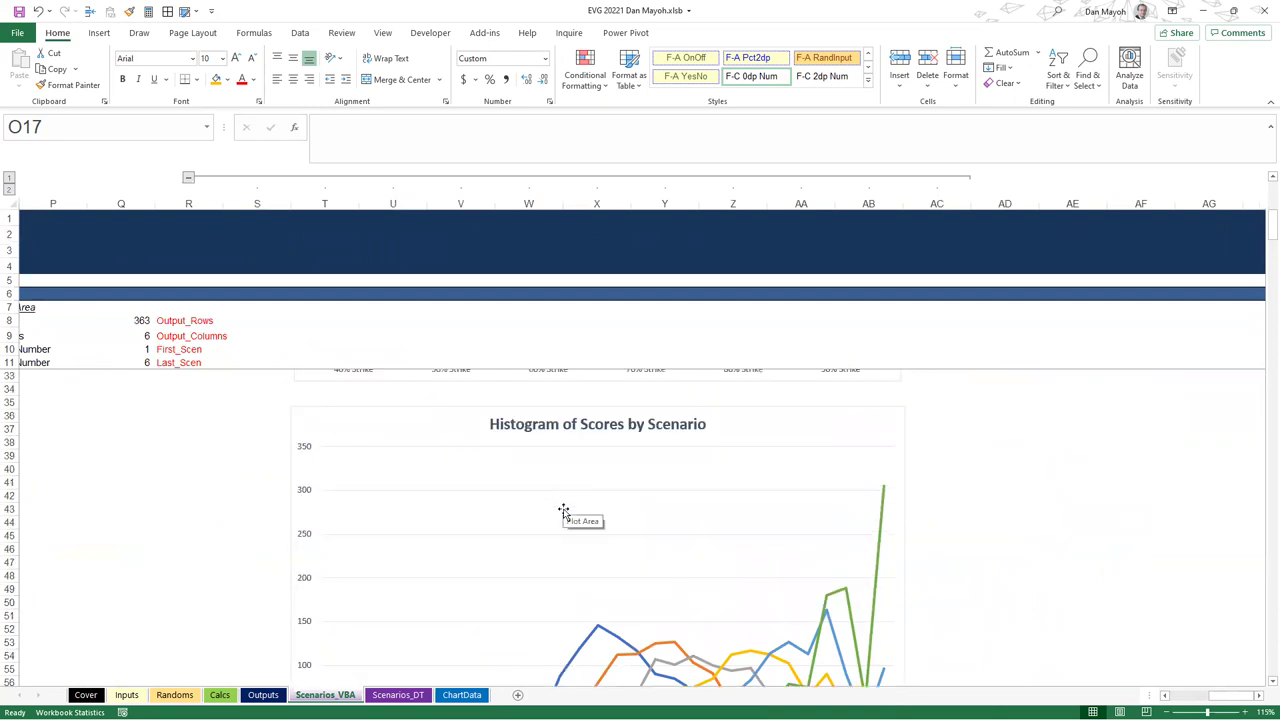
scroll(598, 572, "down", 7)
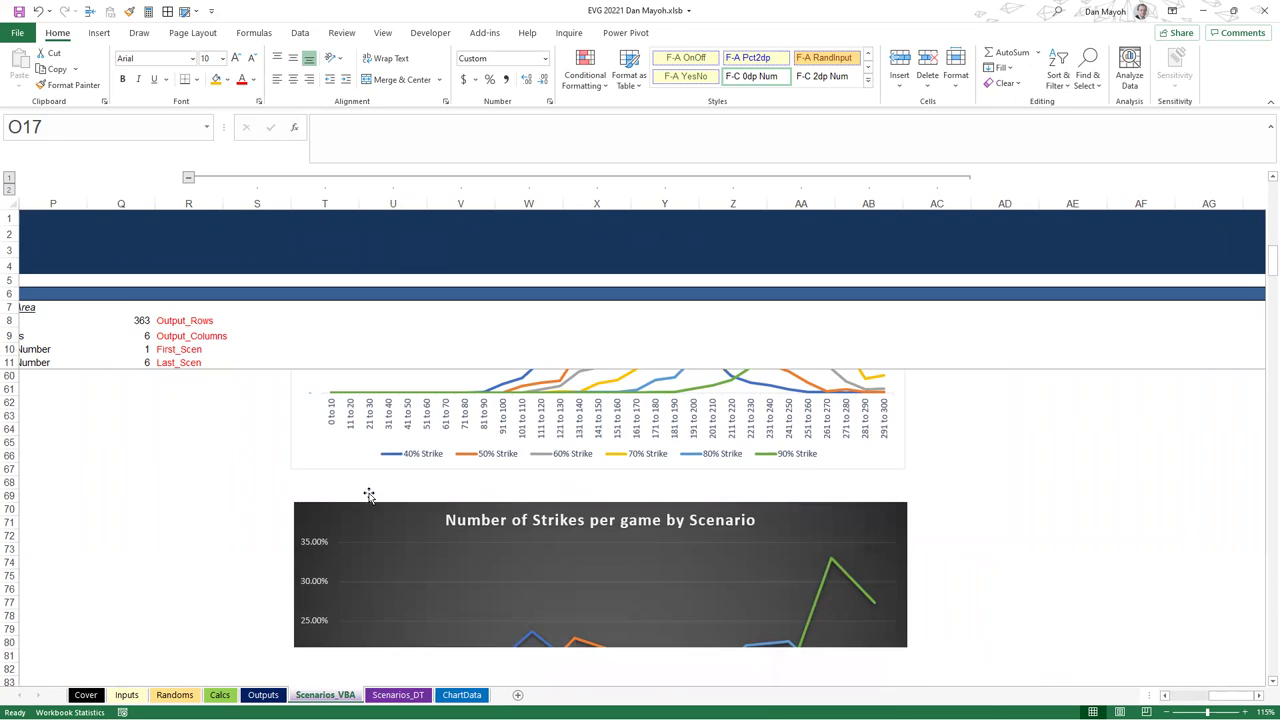
scroll(366, 492, "down", 4)
scroll(580, 548, "down", 2)
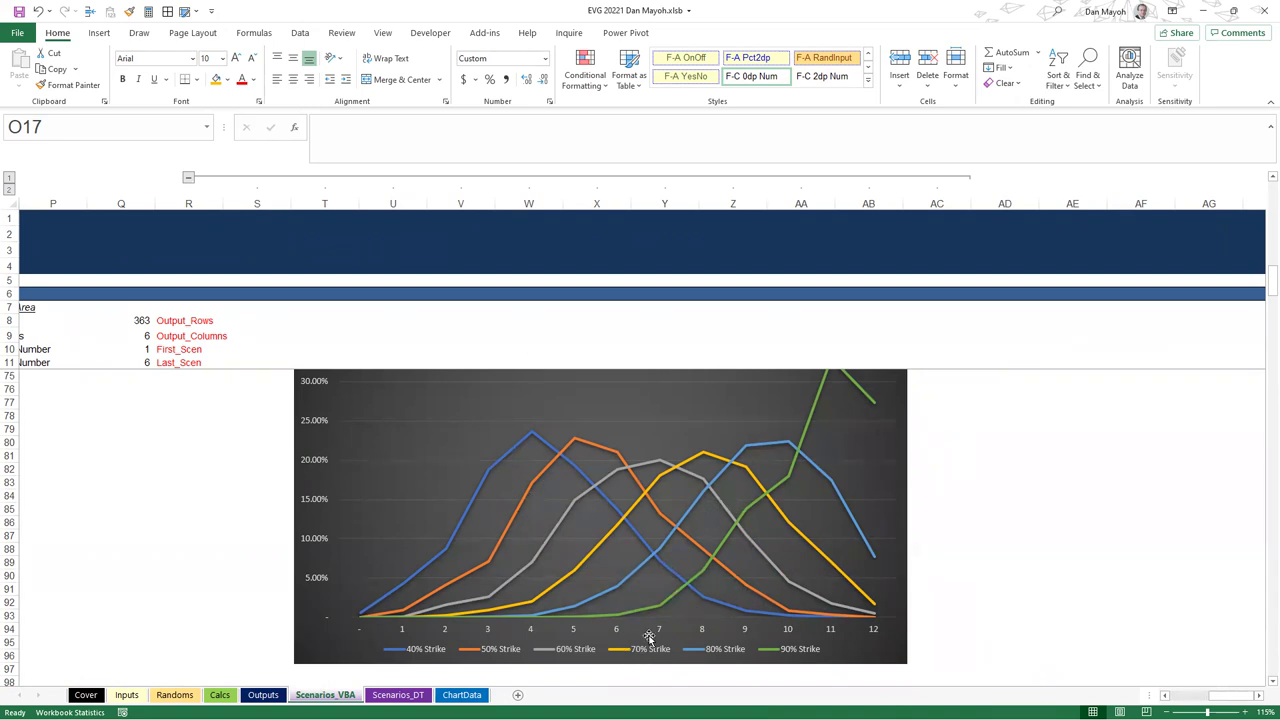
scroll(880, 590, "up", 1)
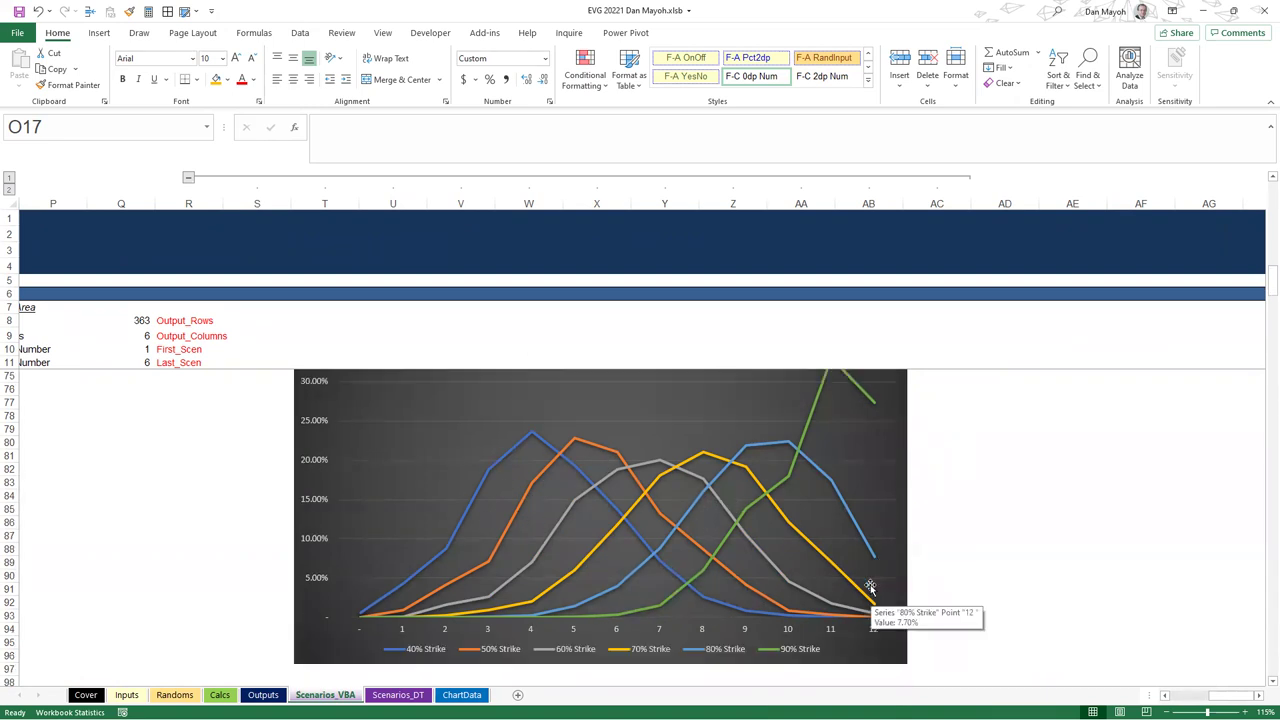
Examine the Frequency of Games by Score (Active Case) chart below the strikes chart
scroll(474, 497, "down", 8)
scroll(474, 497, "down", 2)
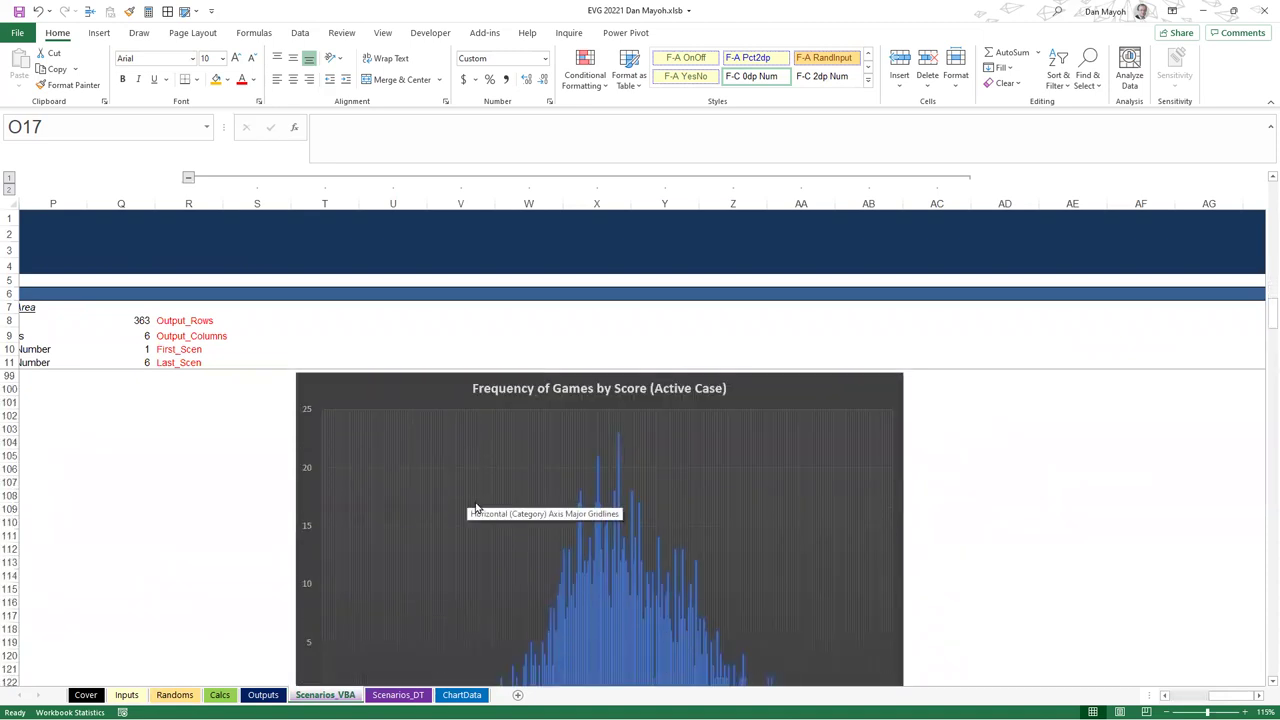
scroll(435, 541, "up", 2)
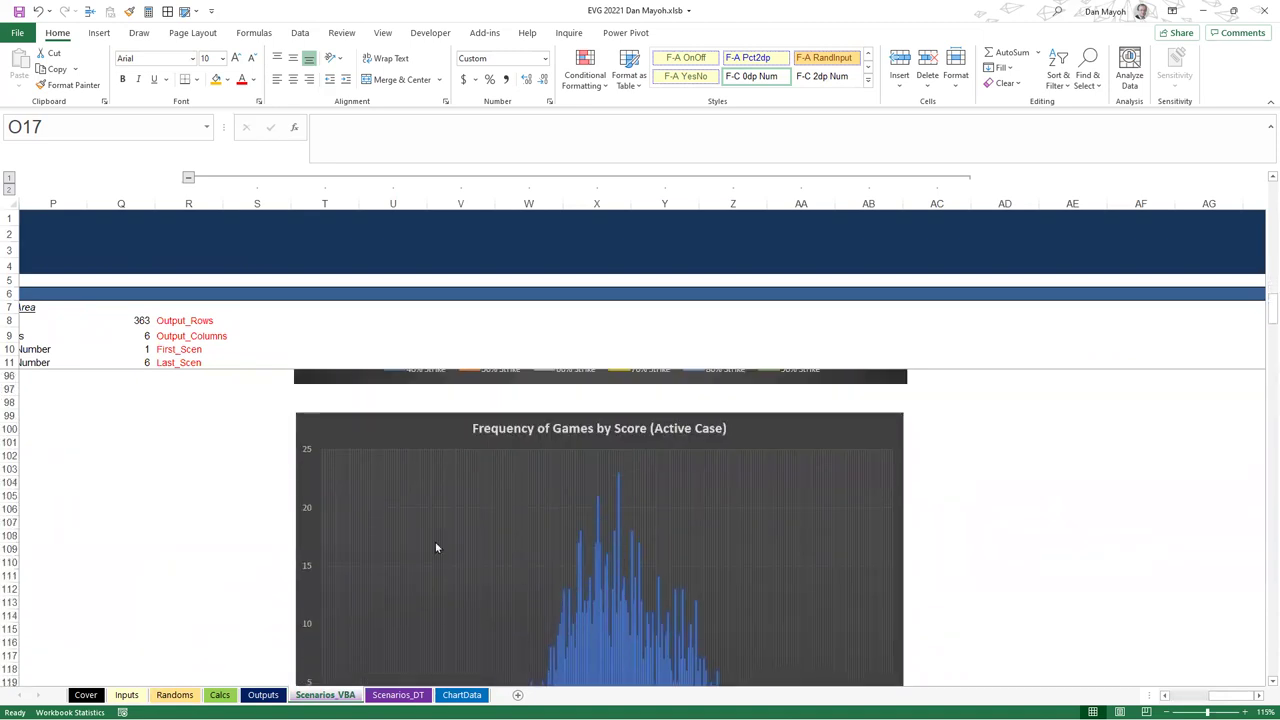
scroll(468, 541, "down", 1)
scroll(468, 541, "down", 1)
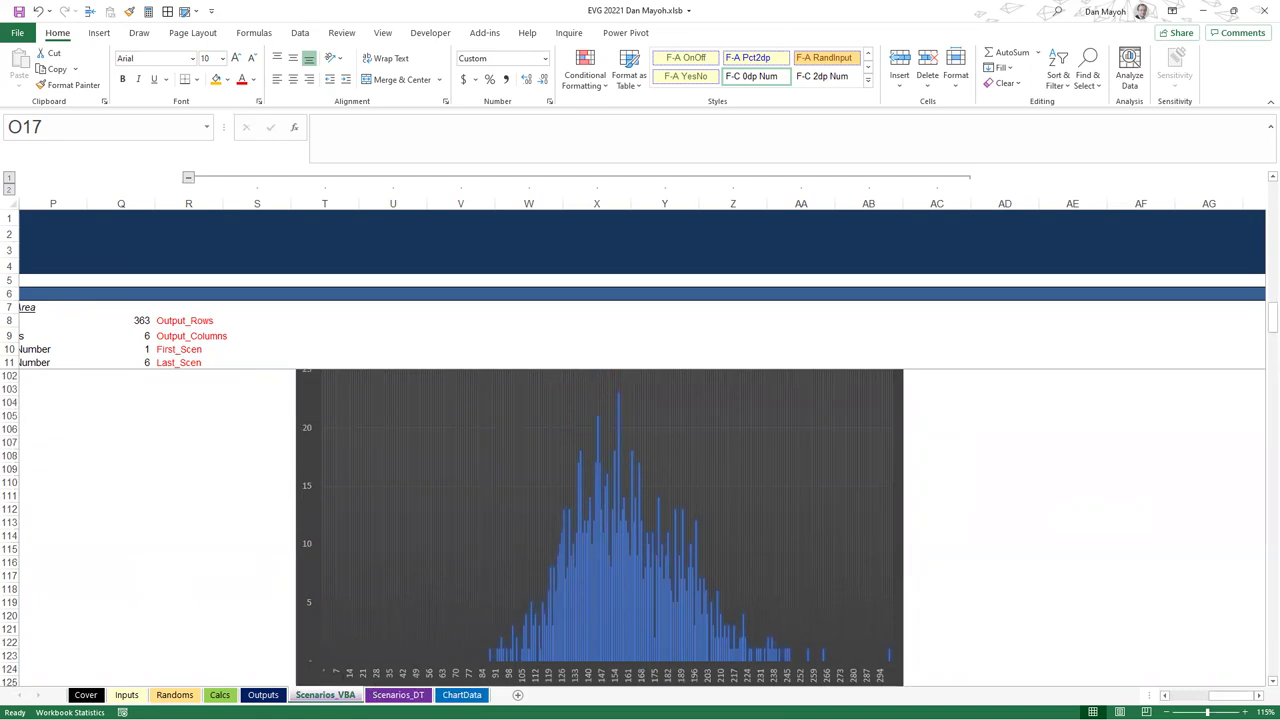
Set the case in force in the ScenNum cell F9 to 6 and return to the active case frequency chart
scroll(416, 437, "left", 5)
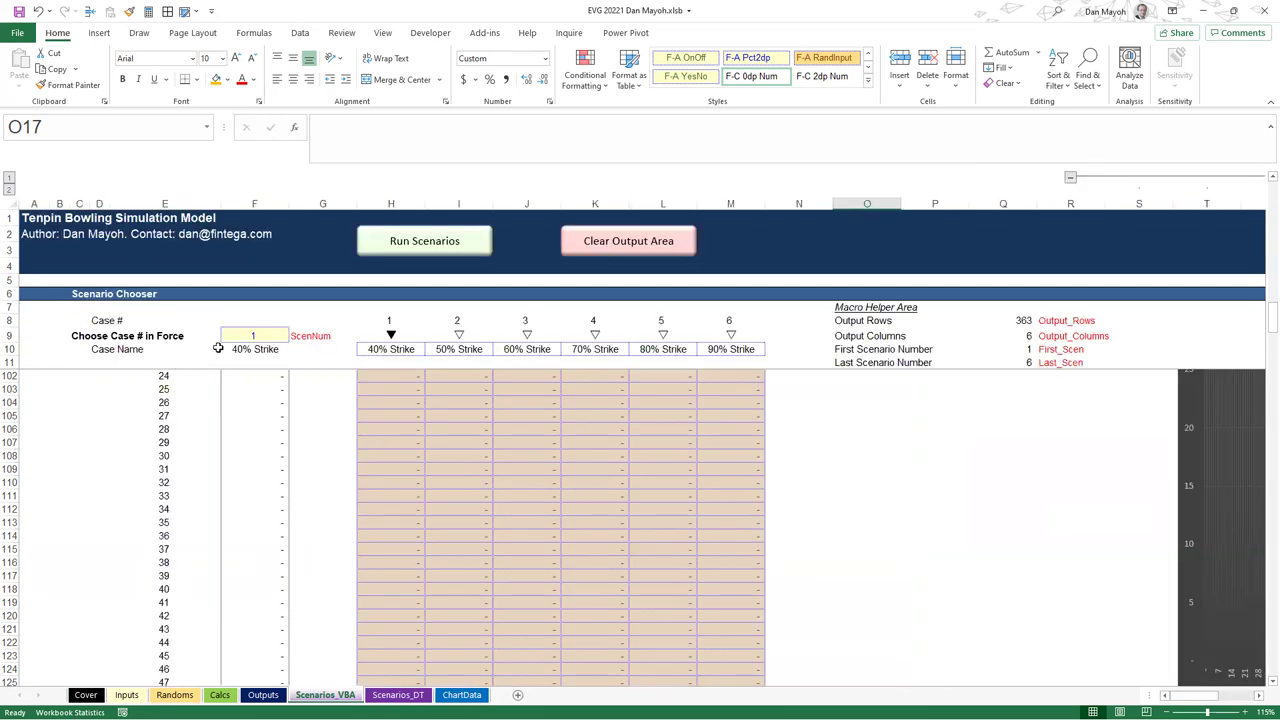
left_click(254, 335)
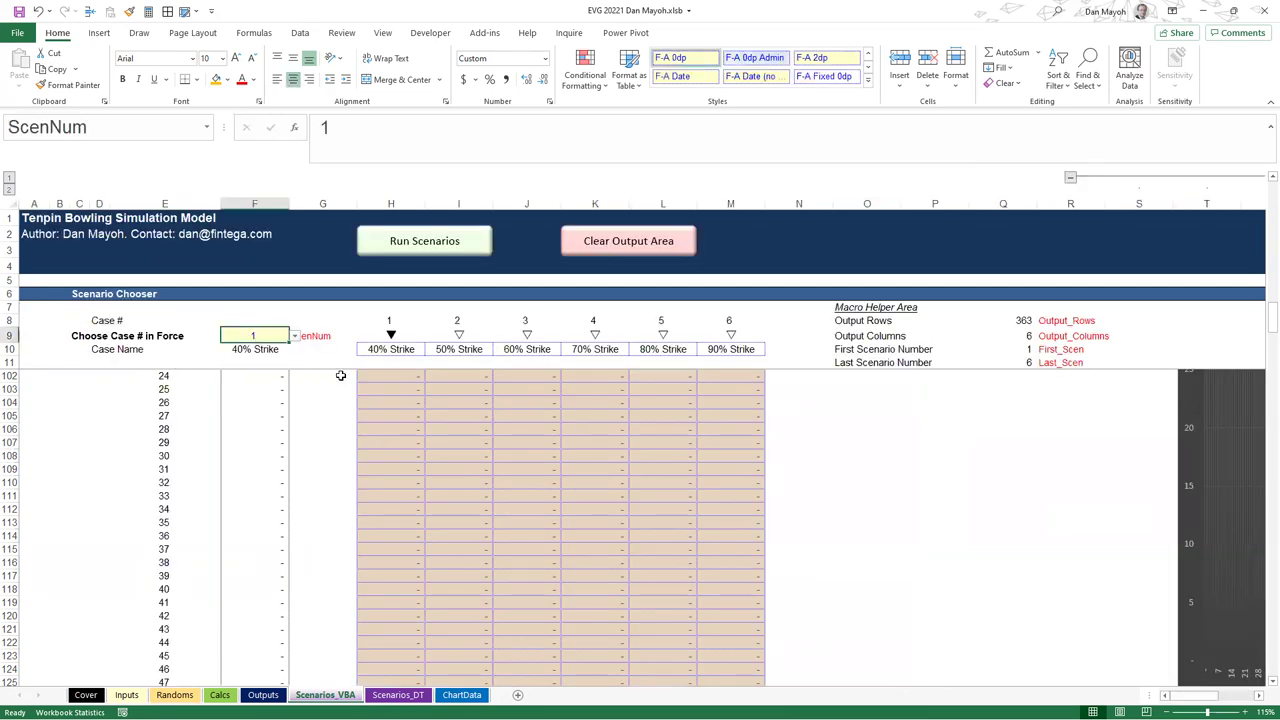
type("6")
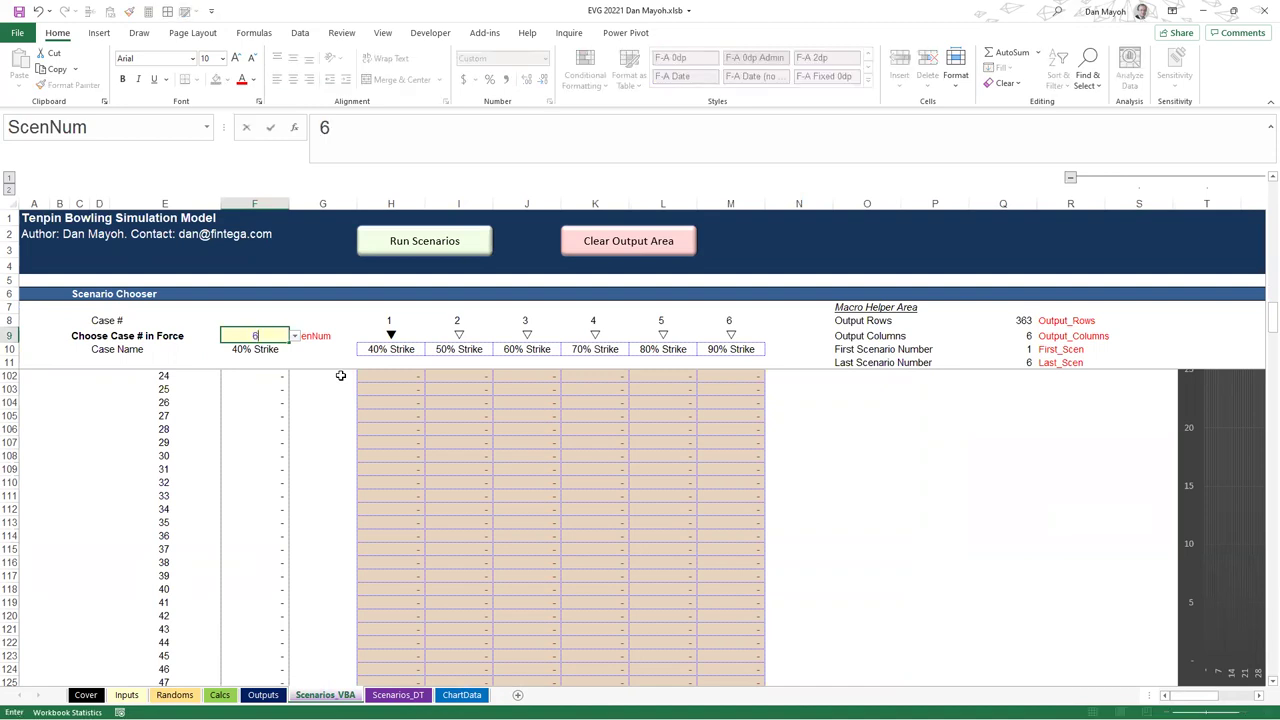
key("Return")
left_click_drag(1199, 694, 1206, 694)
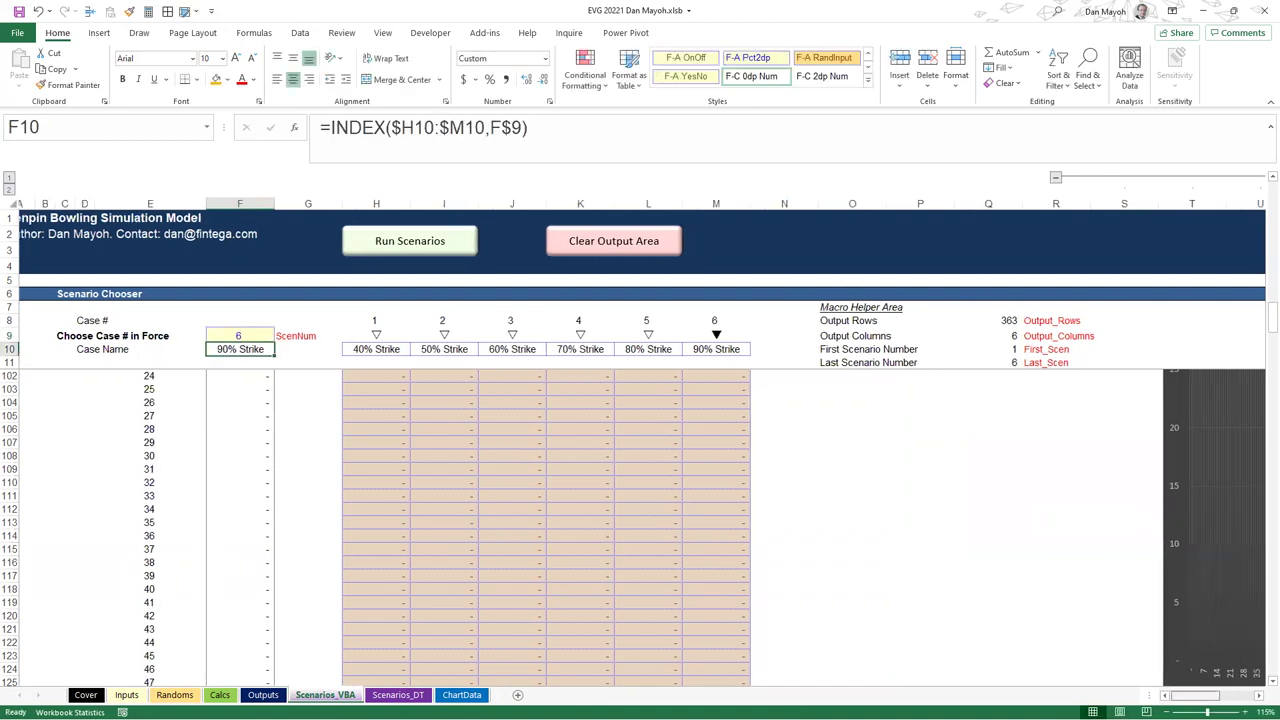
scroll(978, 630, "right", 5)
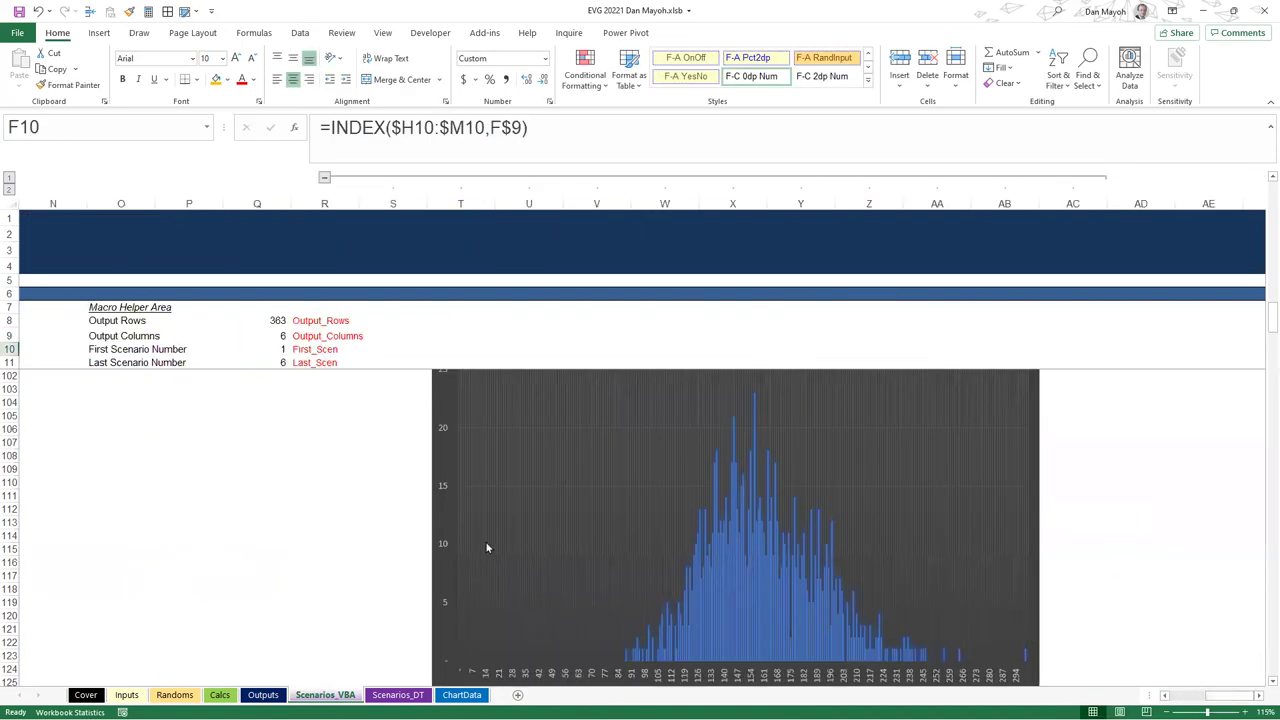
scroll(400, 546, "down", 2)
On the Inputs sheet, change the case number formula in H9 to =Scenarios_VBA!F9
left_click(86, 695)
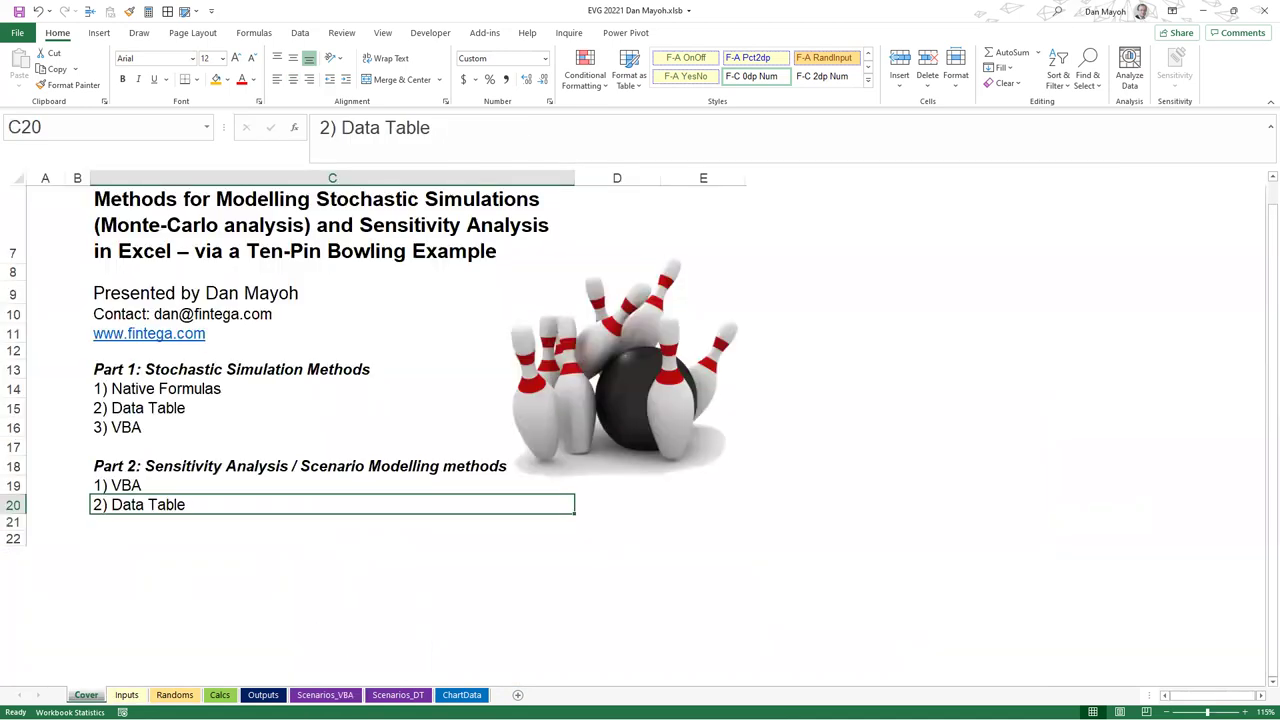
key("ctrl+Page_Down")
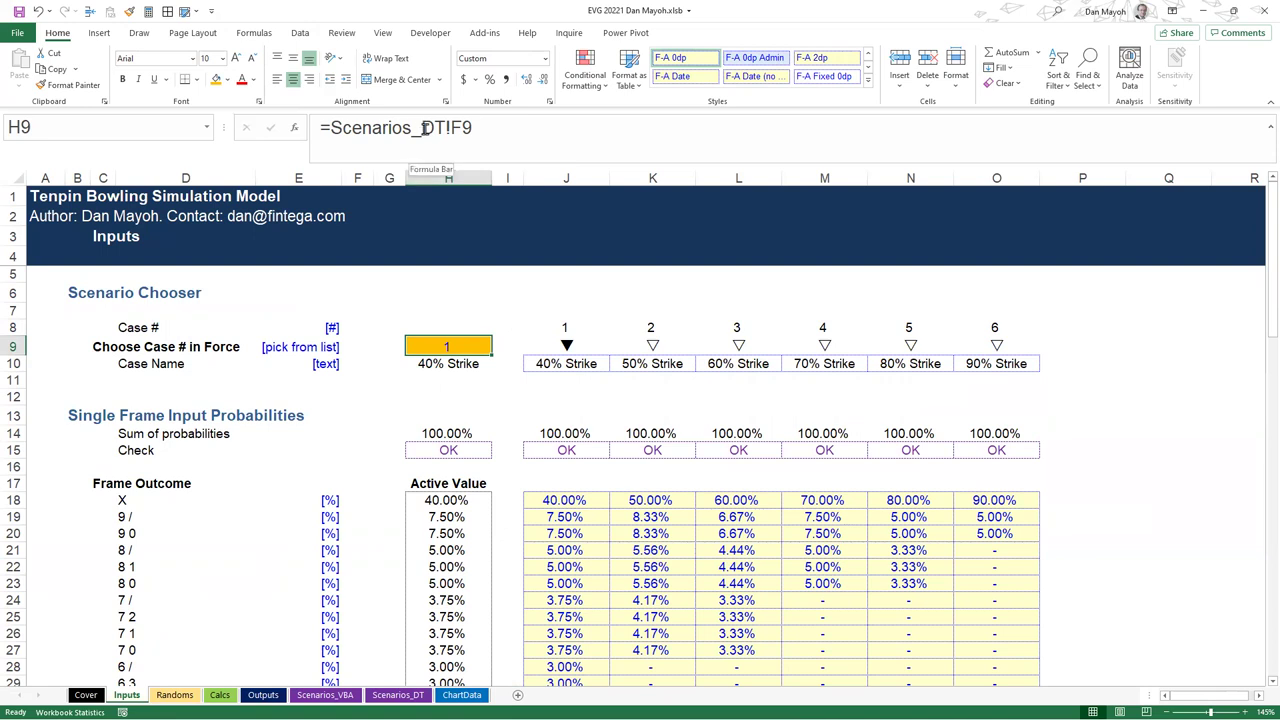
left_click_drag(421, 127, 446, 128)
type("vba")
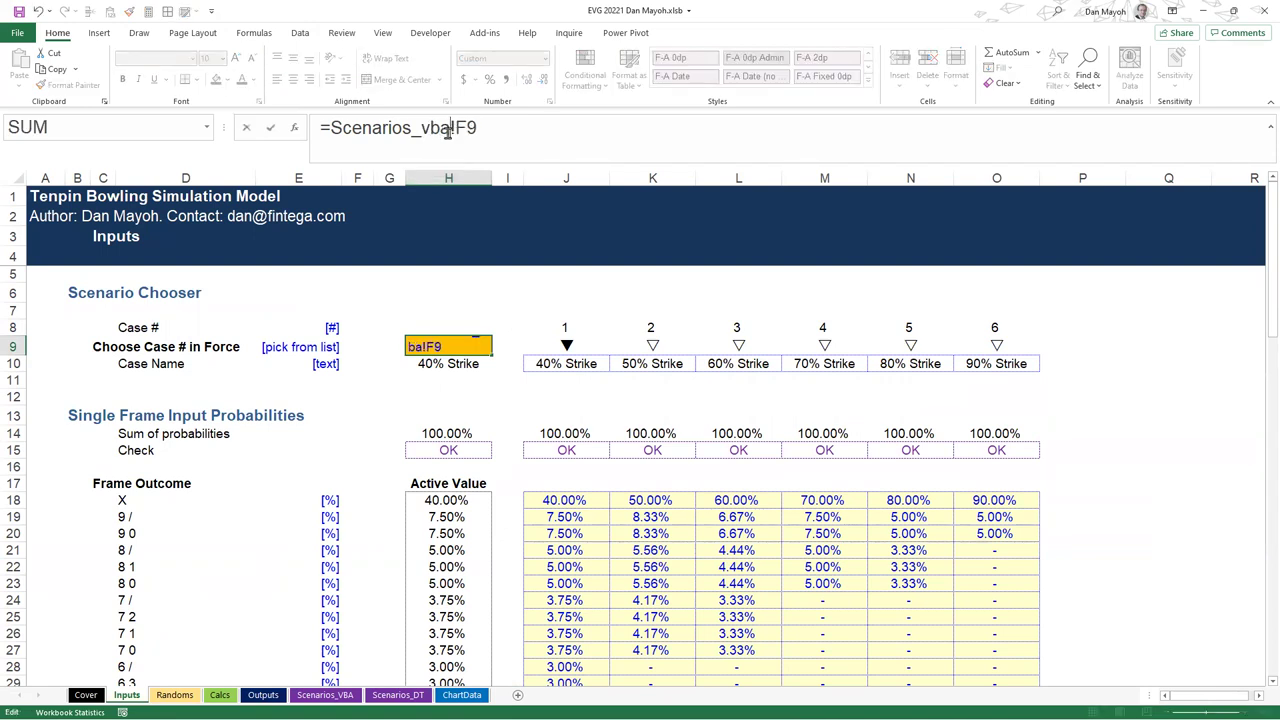
key("Return")
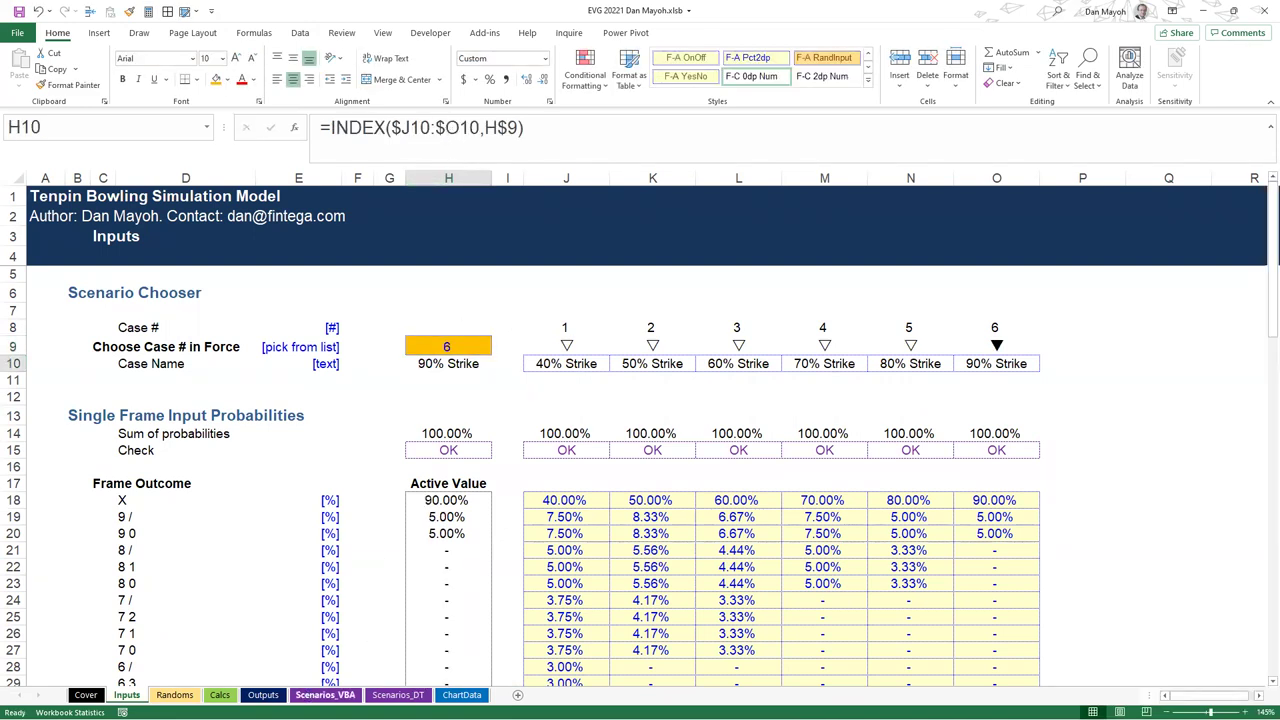
Examine the active case frequency chart on Scenarios_VBA for the 90% Strike case, including its highest scores, and return to the Cover sheet
left_click(325, 694)
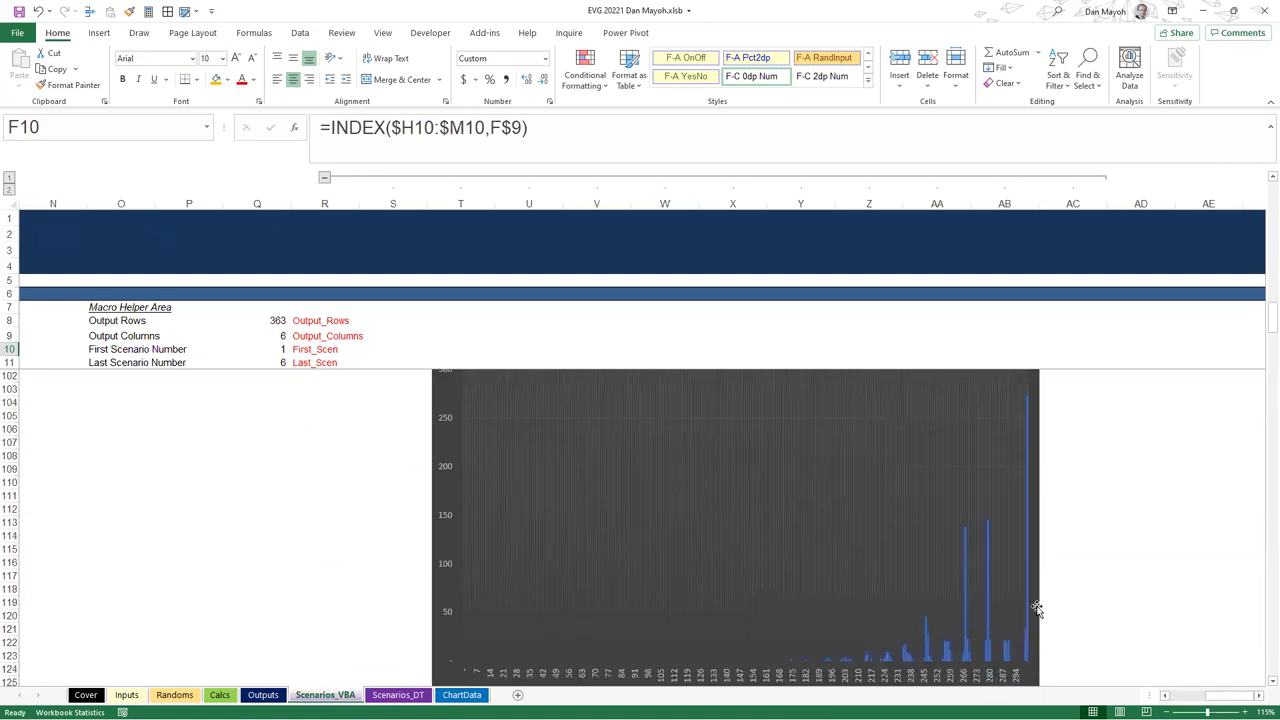
scroll(1043, 450, "up", 1)
scroll(1044, 454, "down", 1)
mouse_move(1007, 655)
scroll(1043, 537, "up", 2)
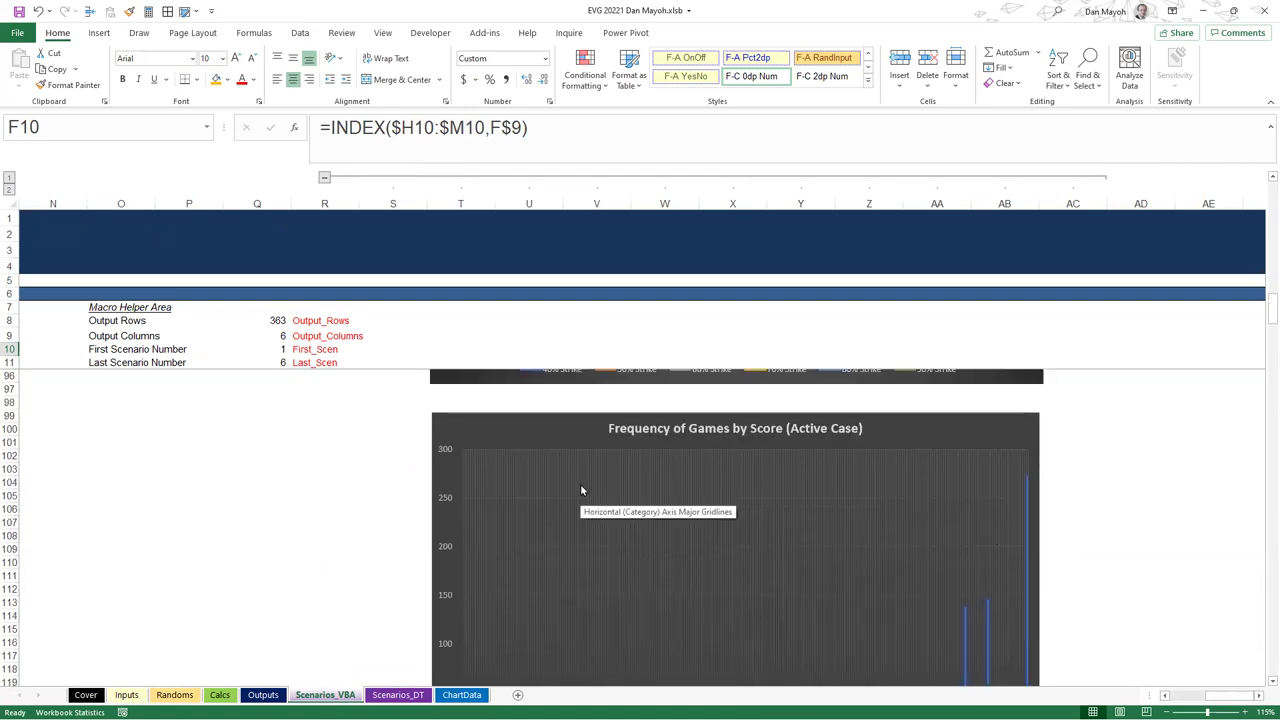
left_click(1168, 696)
left_click(88, 694)
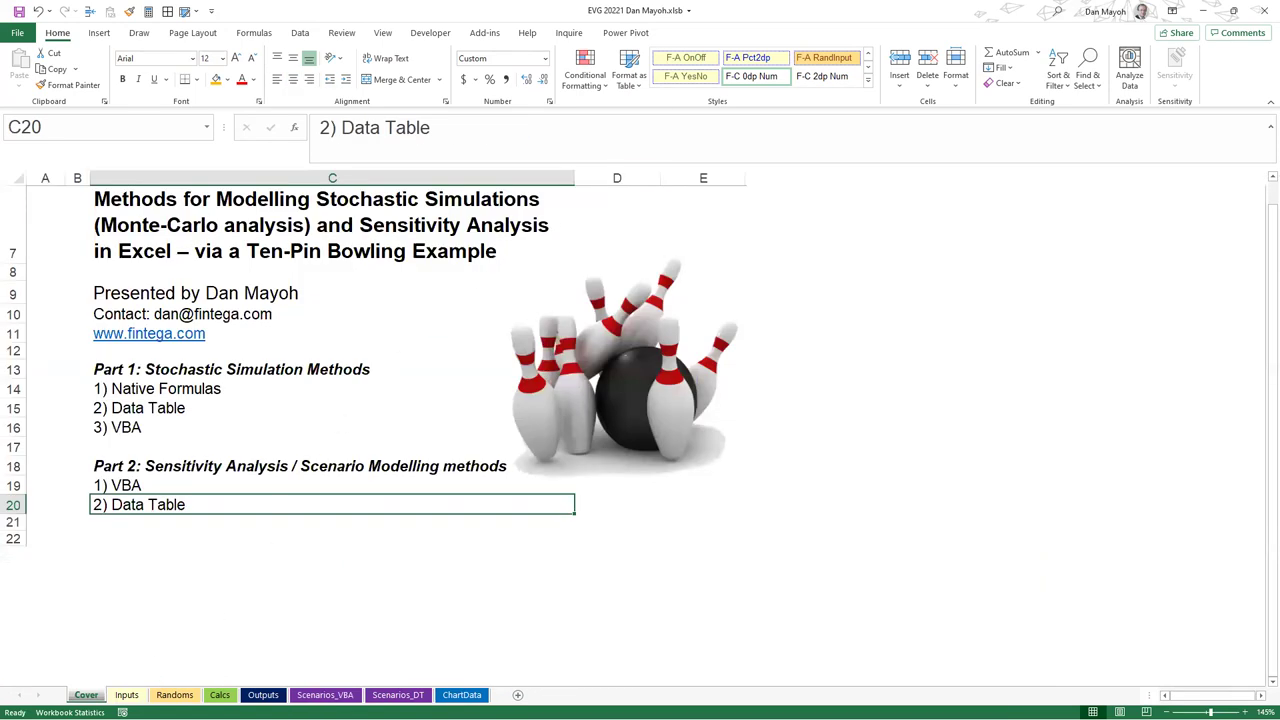